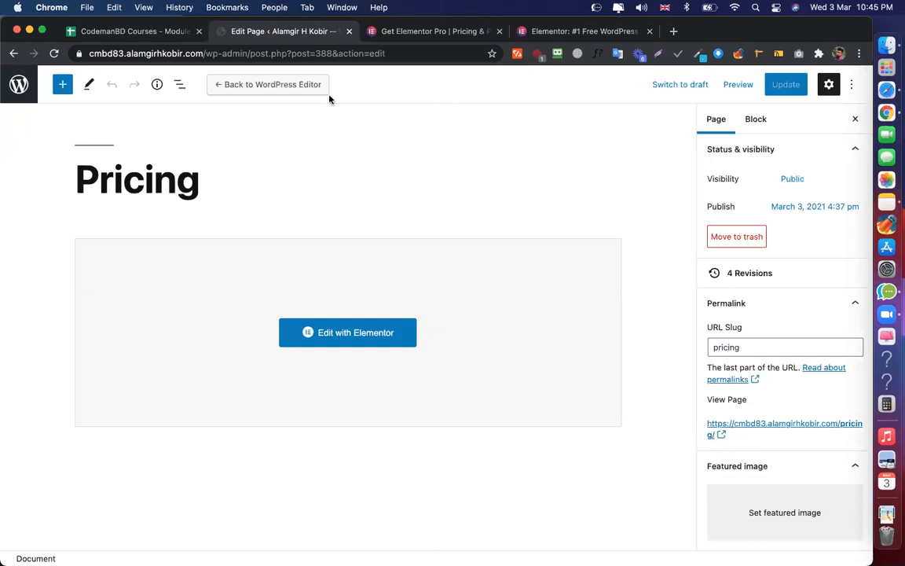
Leave the Pricing page editor and return to the WordPress list of all pages
{"action": "key", "text": "ctrl+Up"}
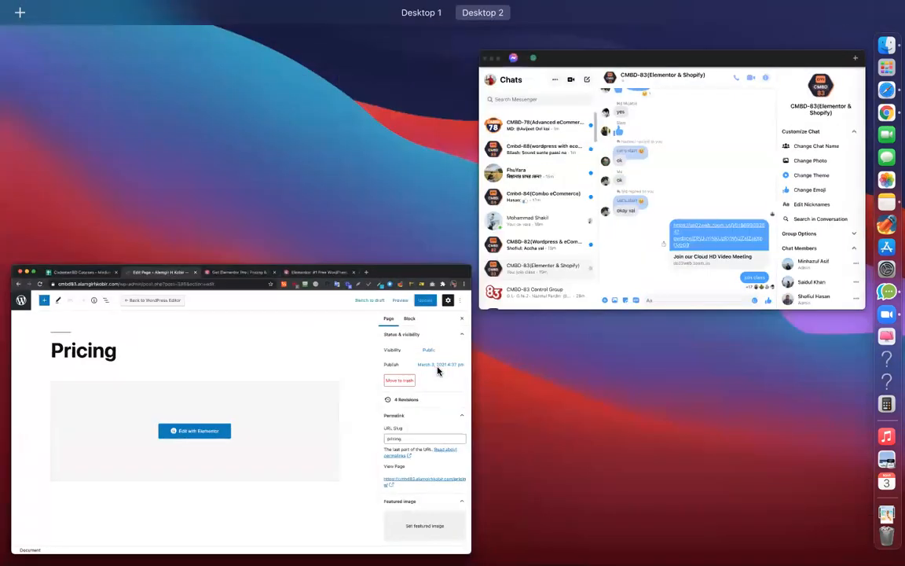
{"action": "left_click", "coordinate": [438, 370]}
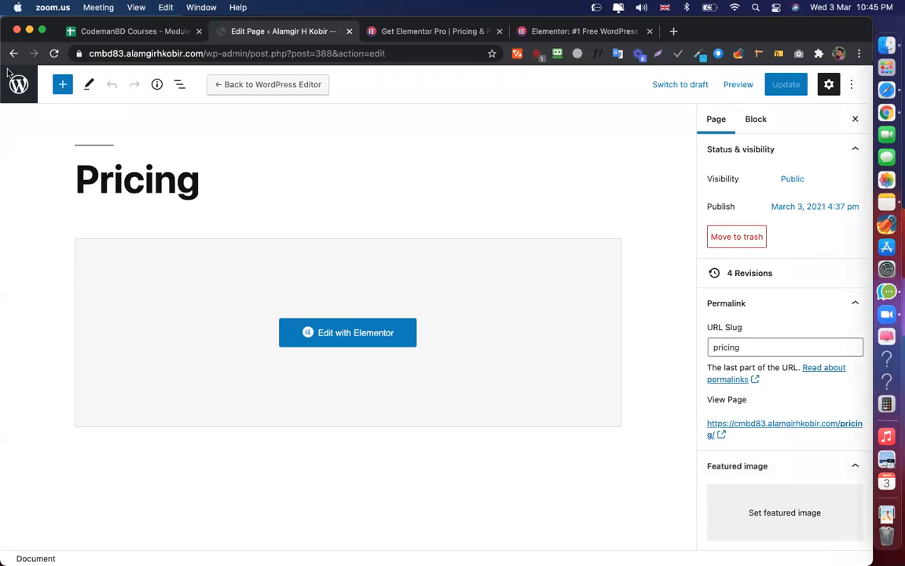
{"action": "left_click", "coordinate": [18, 83]}
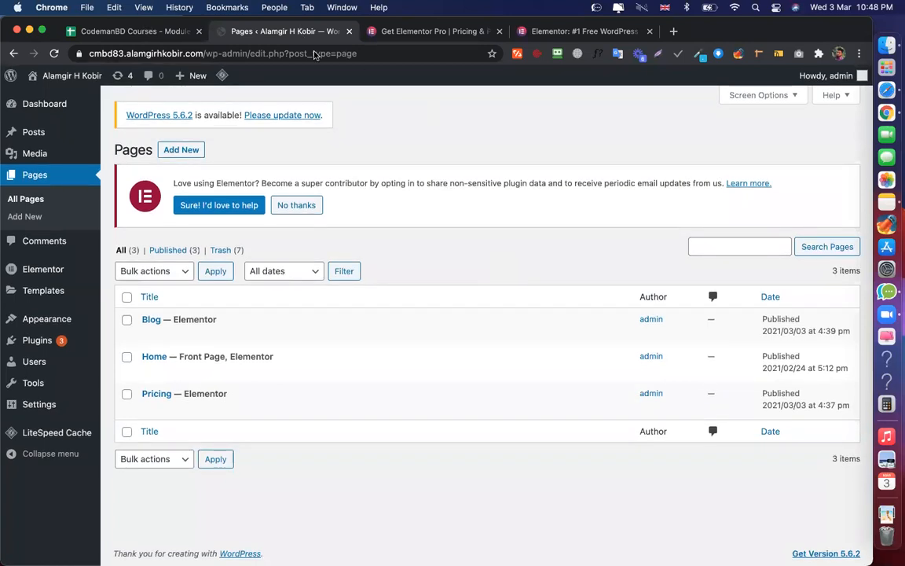
Load the elementor.com home page in place of its pricing page and close the duplicate Elementor home page tab
{"action": "left_click", "coordinate": [456, 30]}
{"action": "scroll", "coordinate": [414, 183], "scroll_direction": "up", "scroll_amount": 3}
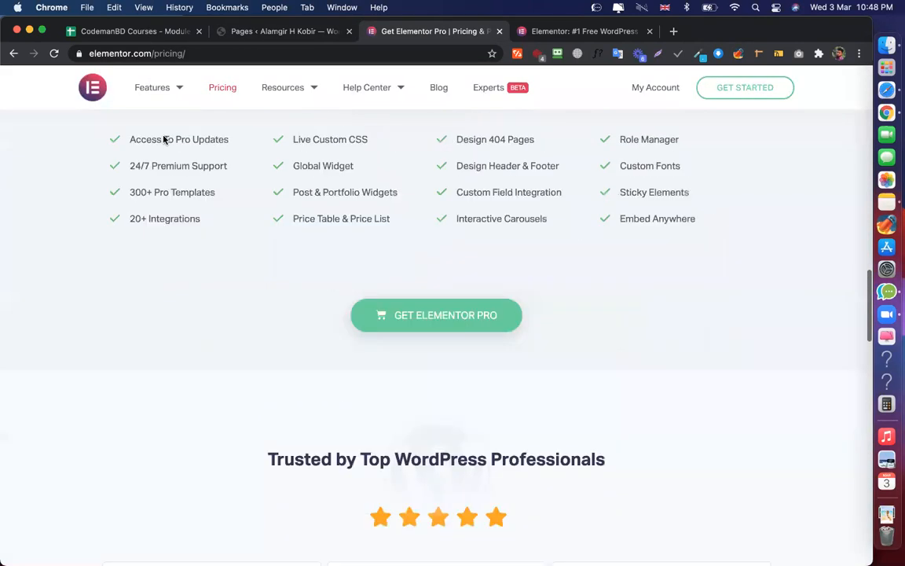
{"action": "scroll", "coordinate": [150, 52], "scroll_direction": "up", "scroll_amount": 10}
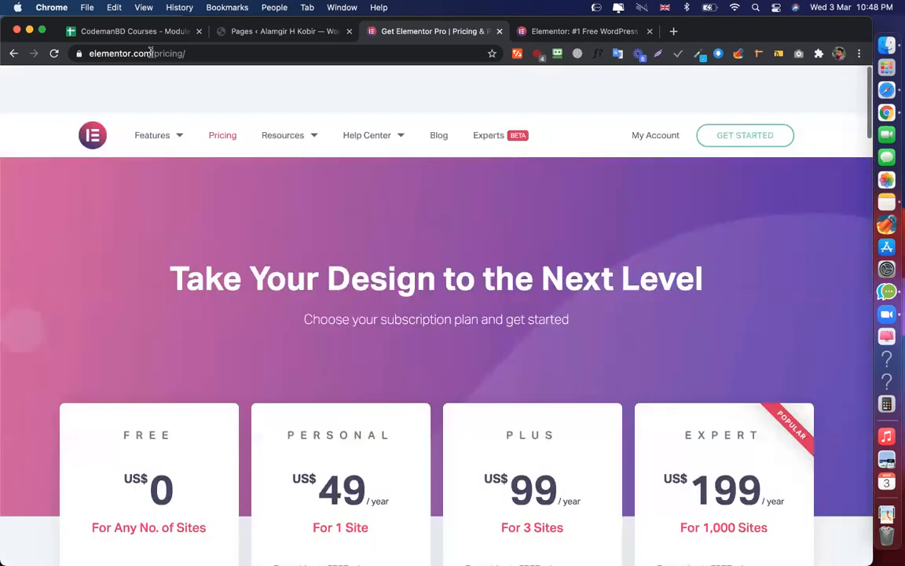
{"action": "left_click_drag", "start_coordinate": [151, 53], "coordinate": [197, 53]}
{"action": "key", "text": "BackSpace"}
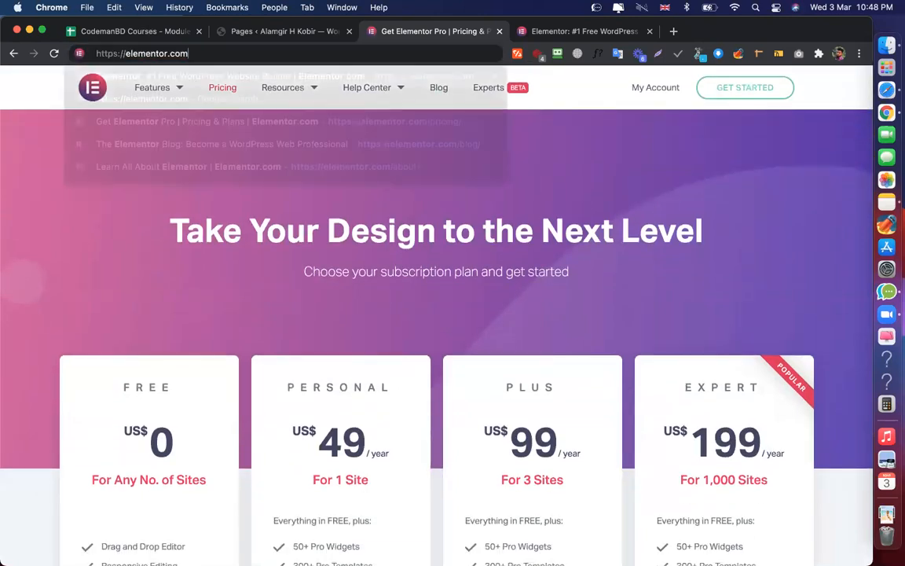
{"action": "key", "text": "Return"}
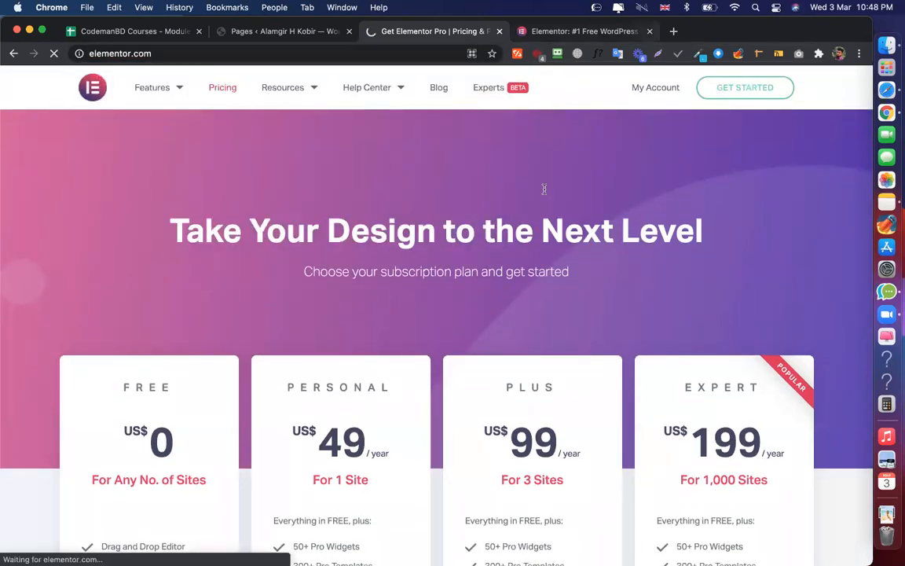
{"action": "left_click", "coordinate": [649, 32]}
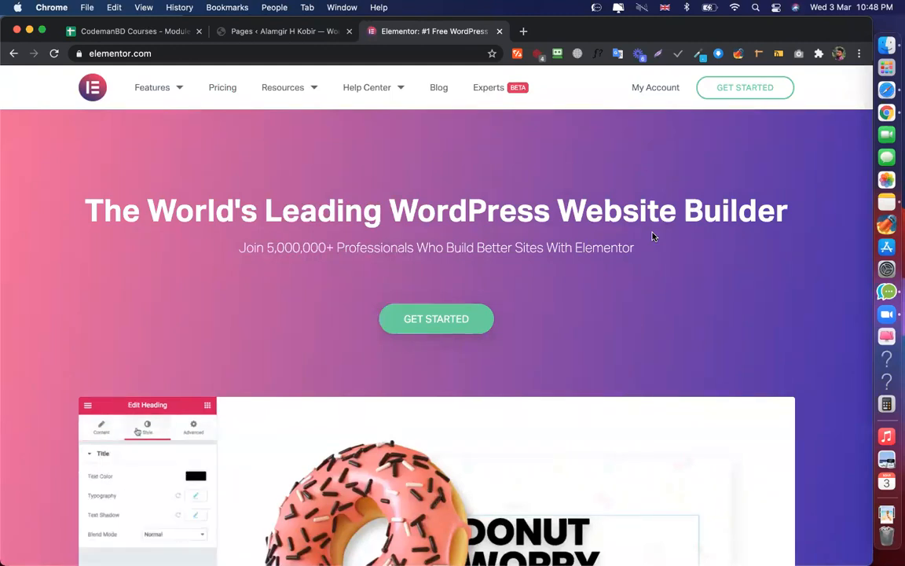
Examine the section layout of the Elementor home page from the hero banner down to the footer
{"action": "scroll", "coordinate": [651, 235], "scroll_direction": "down", "scroll_amount": 2}
{"action": "scroll", "coordinate": [651, 236], "scroll_direction": "down", "scroll_amount": 20}
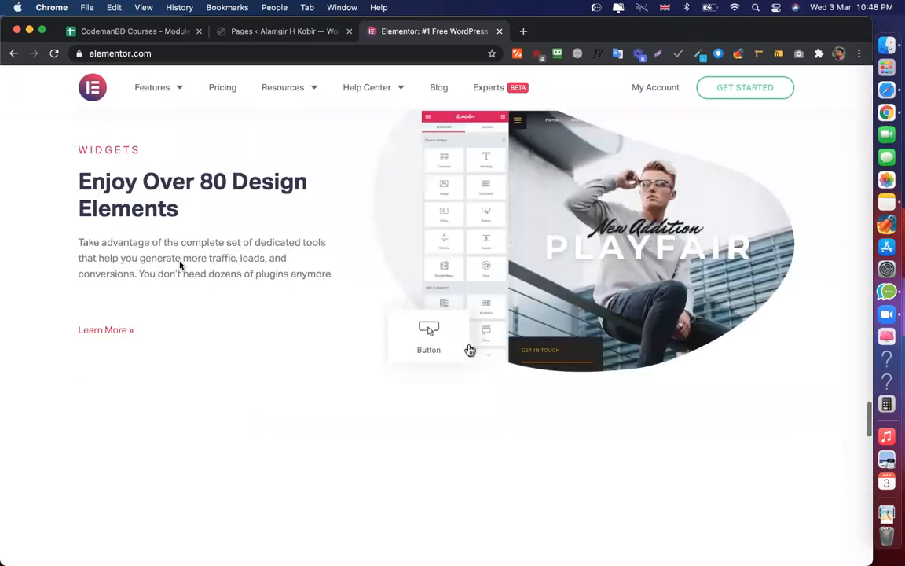
{"action": "scroll", "coordinate": [355, 240], "scroll_direction": "down", "scroll_amount": 15}
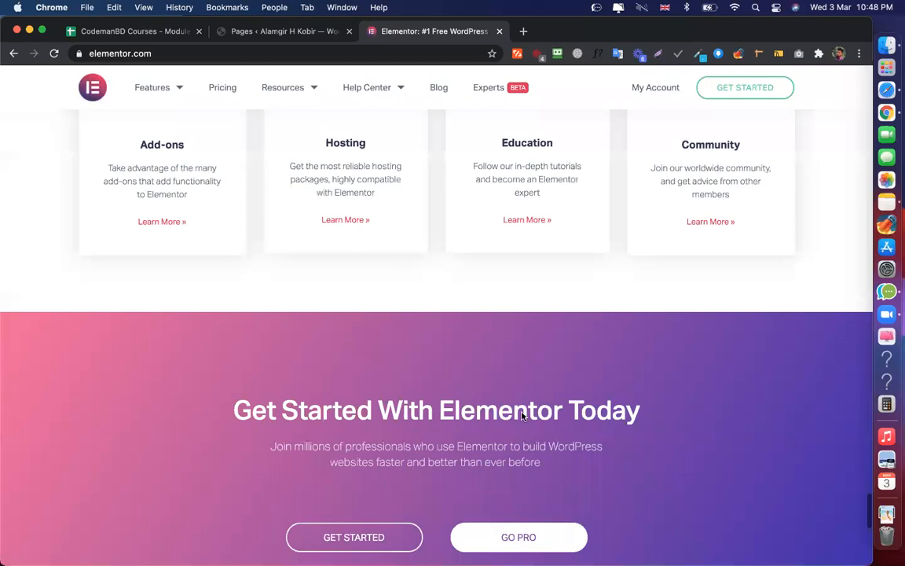
{"action": "scroll", "coordinate": [521, 415], "scroll_direction": "up", "scroll_amount": 10}
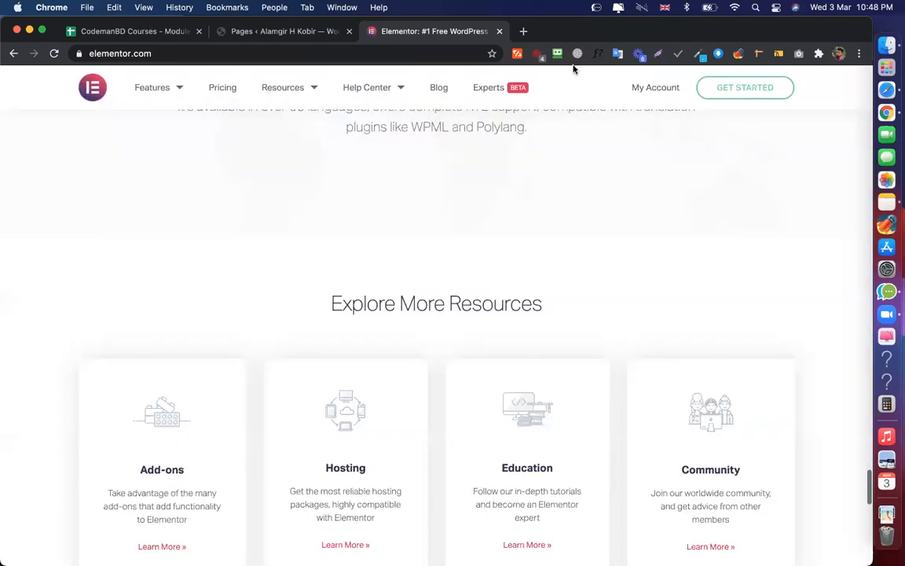
{"action": "scroll", "coordinate": [586, 89], "scroll_direction": "up", "scroll_amount": 10}
{"action": "scroll", "coordinate": [591, 118], "scroll_direction": "up", "scroll_amount": 10}
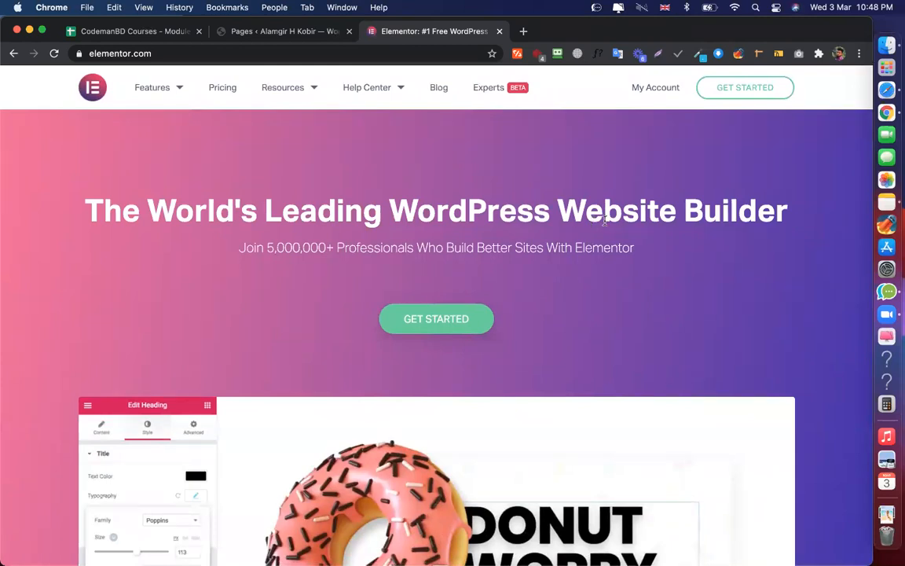
{"action": "scroll", "coordinate": [605, 220], "scroll_direction": "down", "scroll_amount": 10}
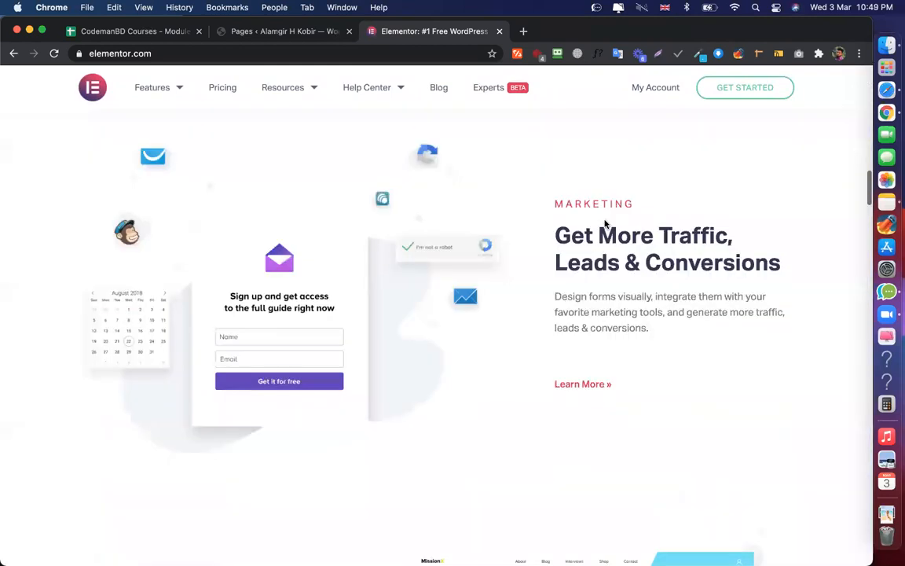
{"action": "scroll", "coordinate": [524, 371], "scroll_direction": "down", "scroll_amount": 5}
{"action": "scroll", "coordinate": [524, 370], "scroll_direction": "down", "scroll_amount": 5}
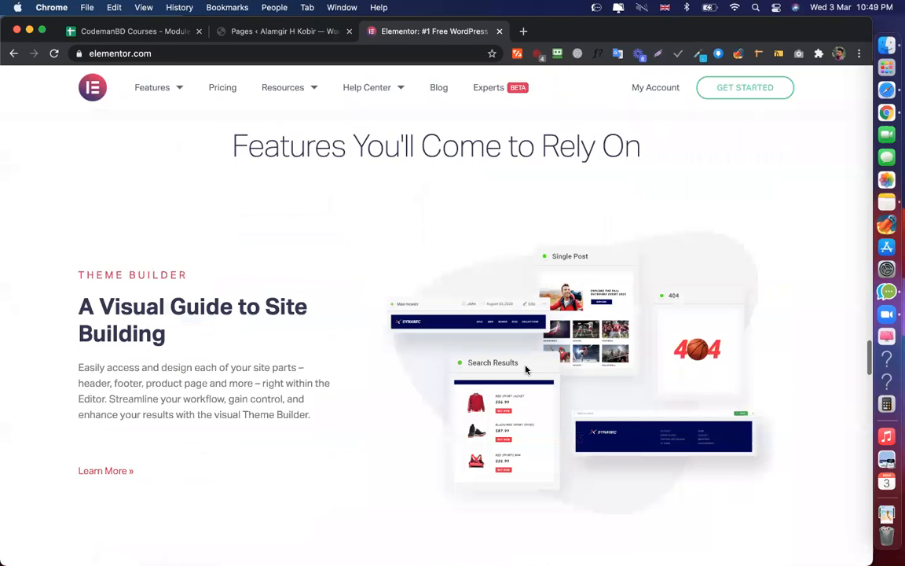
{"action": "scroll", "coordinate": [526, 371], "scroll_direction": "down", "scroll_amount": 5}
{"action": "scroll", "coordinate": [525, 367], "scroll_direction": "down", "scroll_amount": 10}
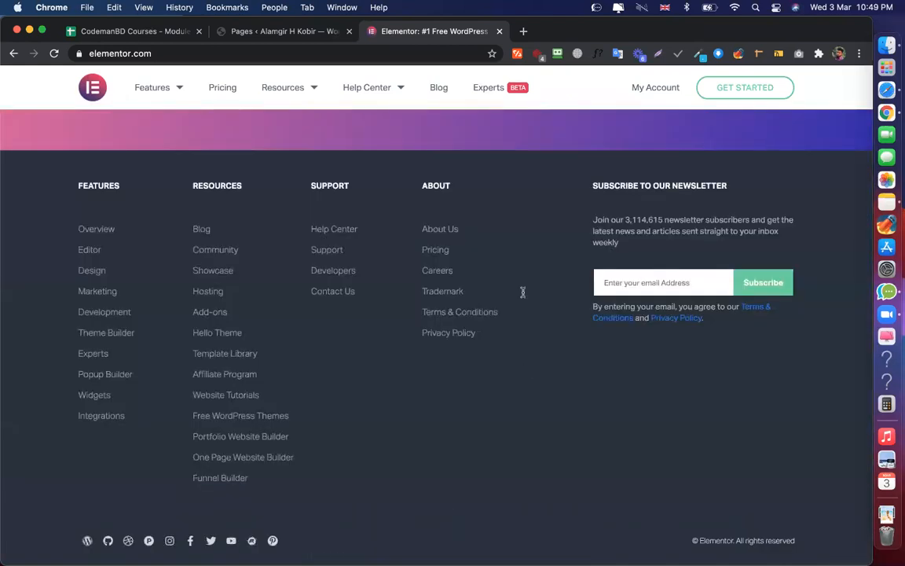
{"action": "scroll", "coordinate": [522, 293], "scroll_direction": "up", "scroll_amount": 2}
{"action": "scroll", "coordinate": [522, 292], "scroll_direction": "up", "scroll_amount": 10}
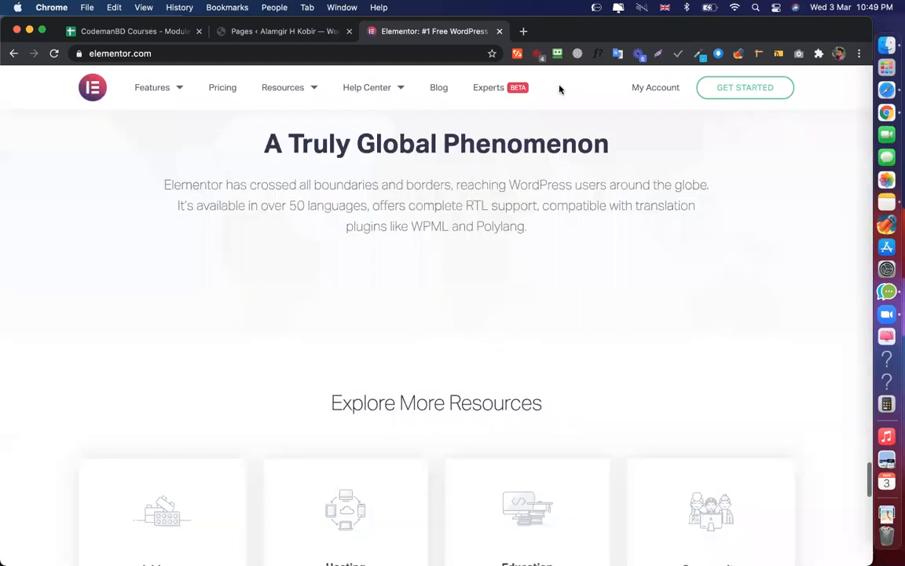
{"action": "scroll", "coordinate": [564, 118], "scroll_direction": "up", "scroll_amount": 15}
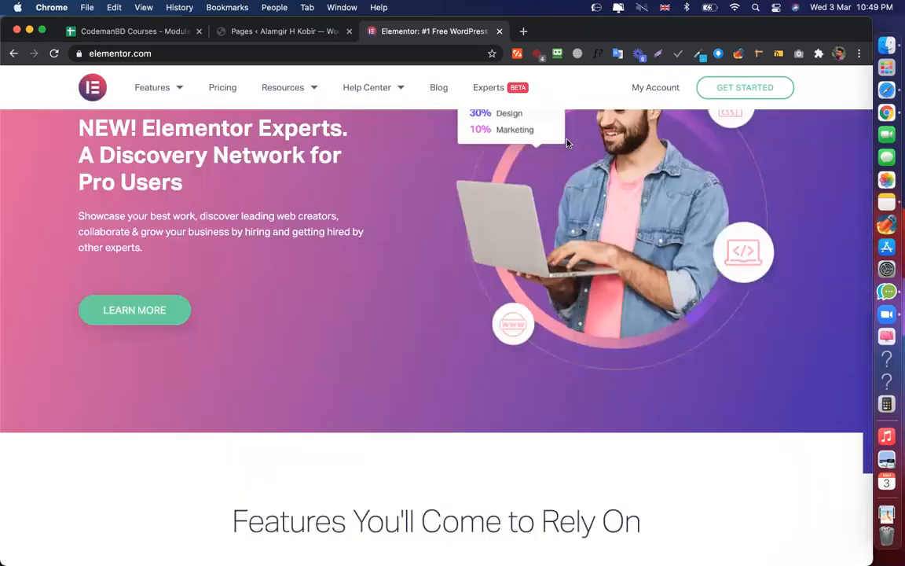
{"action": "scroll", "coordinate": [568, 143], "scroll_direction": "up", "scroll_amount": 3}
Open Elementor's Pricing page and examine its subscription plans and the sections down to the footer
{"action": "left_click", "coordinate": [229, 88]}
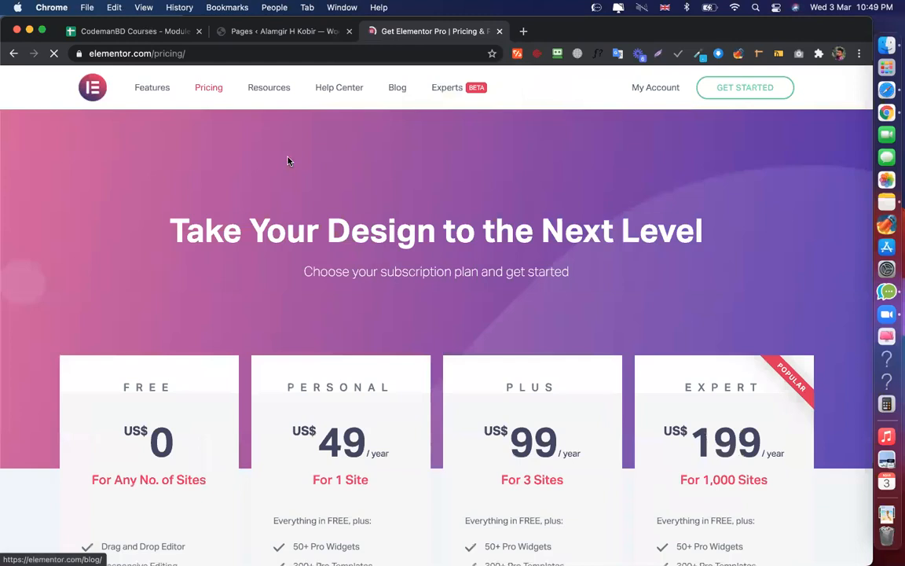
{"action": "scroll", "coordinate": [287, 349], "scroll_direction": "down", "scroll_amount": 3}
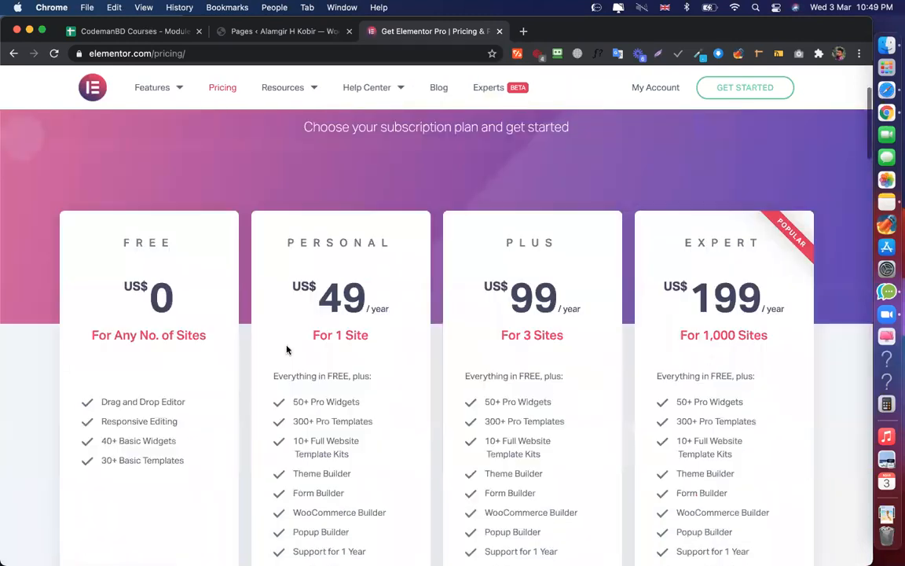
{"action": "scroll", "coordinate": [287, 349], "scroll_direction": "down", "scroll_amount": 10}
{"action": "scroll", "coordinate": [287, 349], "scroll_direction": "down", "scroll_amount": 6}
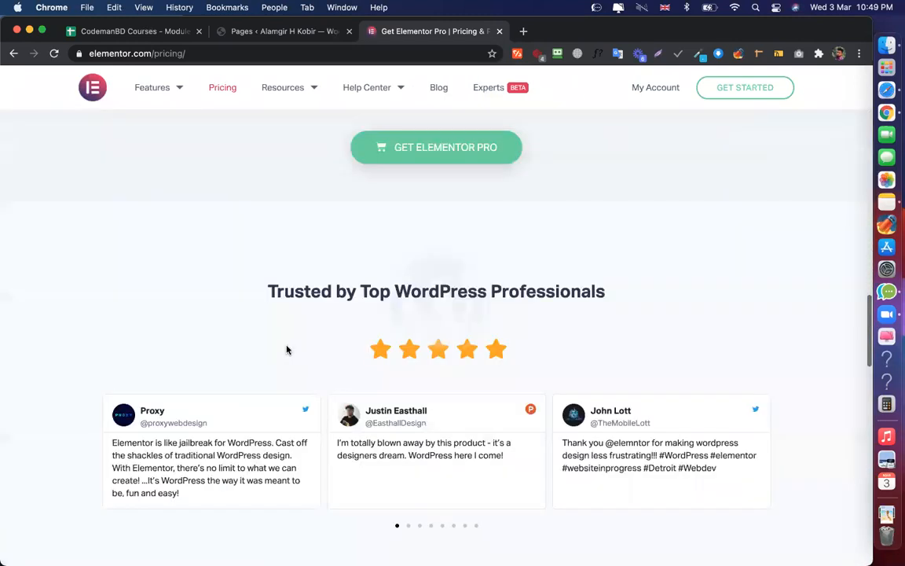
{"action": "scroll", "coordinate": [463, 441], "scroll_direction": "up", "scroll_amount": 20}
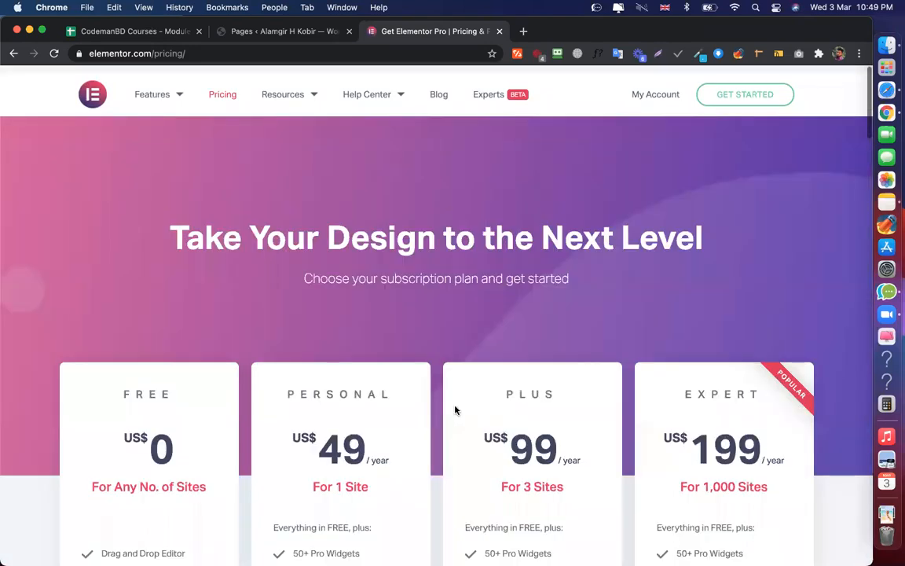
{"action": "scroll", "coordinate": [455, 410], "scroll_direction": "down", "scroll_amount": 20}
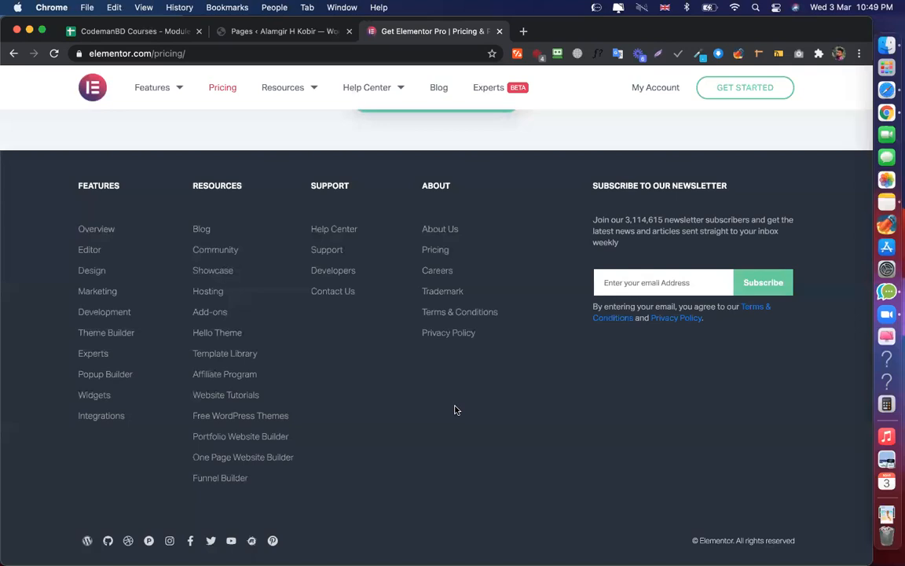
{"action": "scroll", "coordinate": [455, 410], "scroll_direction": "up", "scroll_amount": 3}
{"action": "scroll", "coordinate": [683, 540], "scroll_direction": "up", "scroll_amount": 10}
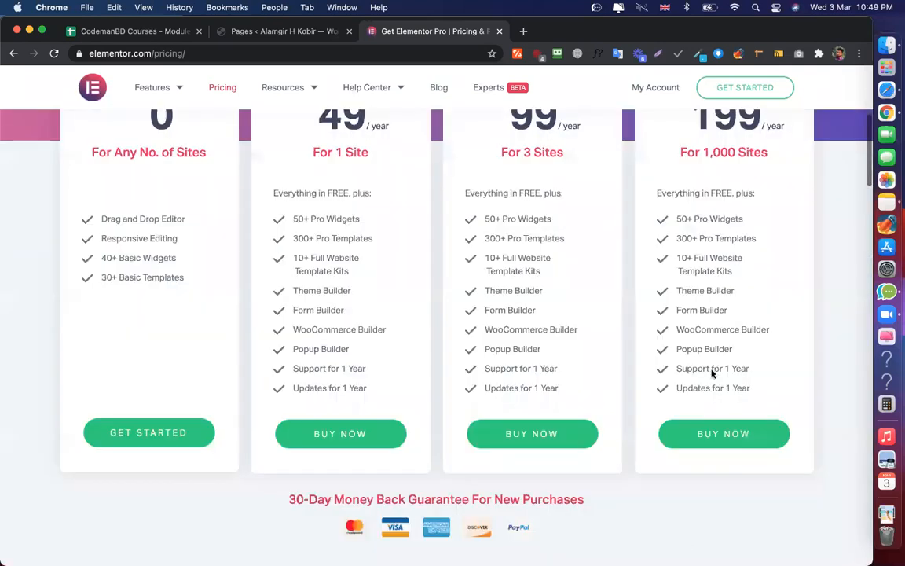
{"action": "scroll", "coordinate": [580, 305], "scroll_direction": "up", "scroll_amount": 5}
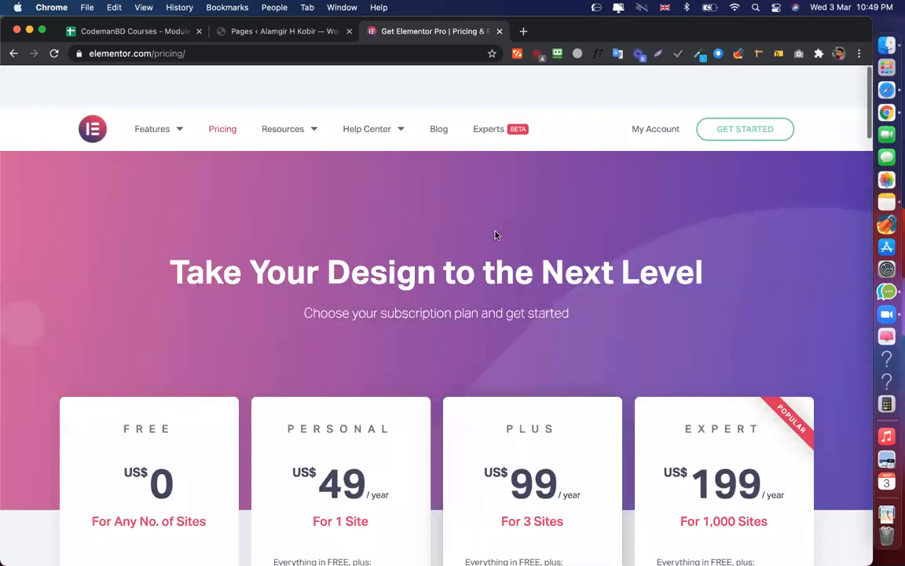
{"action": "scroll", "coordinate": [477, 246], "scroll_direction": "down", "scroll_amount": 1}
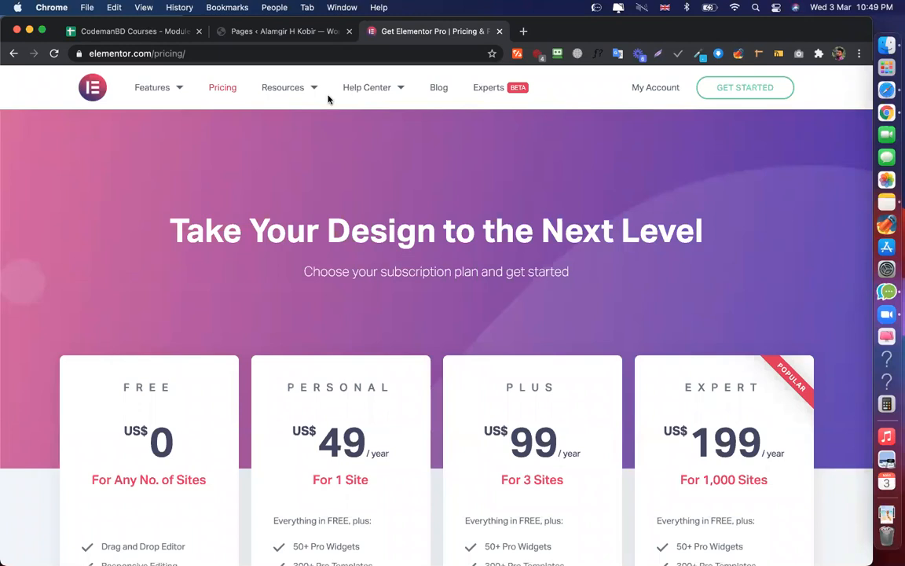
{"action": "double_click", "coordinate": [523, 234]}
{"action": "left_click", "coordinate": [522, 234]}
{"action": "triple_click", "coordinate": [522, 234]}
{"action": "left_click", "coordinate": [657, 292]}
{"action": "triple_click", "coordinate": [548, 223]}
{"action": "left_click", "coordinate": [556, 270]}
{"action": "triple_click", "coordinate": [338, 269]}
{"action": "left_click", "coordinate": [358, 273]}
Examine the pricing page's plan cards, feature comparison, testimonials, FAQ and footer sections
{"action": "scroll", "coordinate": [524, 441], "scroll_direction": "down", "scroll_amount": 1}
{"action": "scroll", "coordinate": [541, 309], "scroll_direction": "down", "scroll_amount": 15}
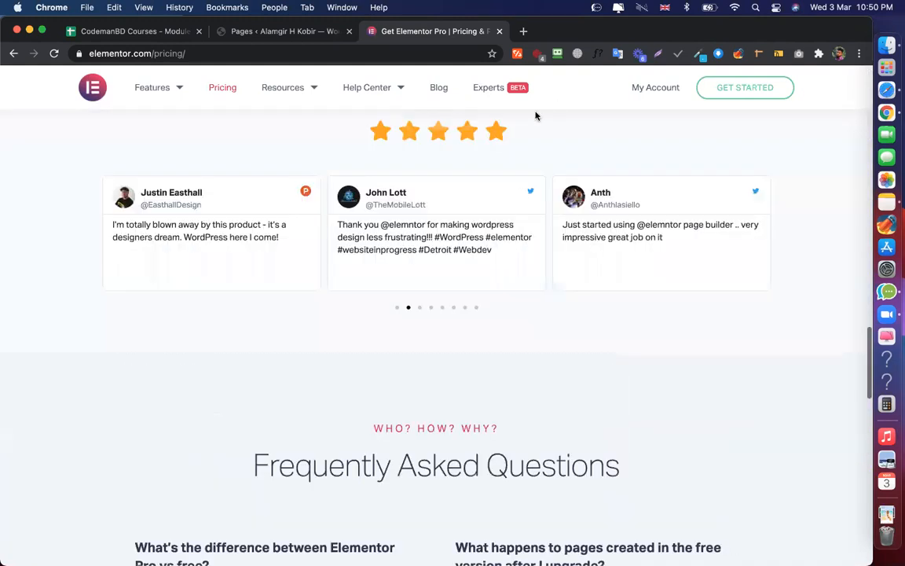
{"action": "scroll", "coordinate": [537, 116], "scroll_direction": "down", "scroll_amount": 10}
{"action": "scroll", "coordinate": [549, 113], "scroll_direction": "down", "scroll_amount": 3}
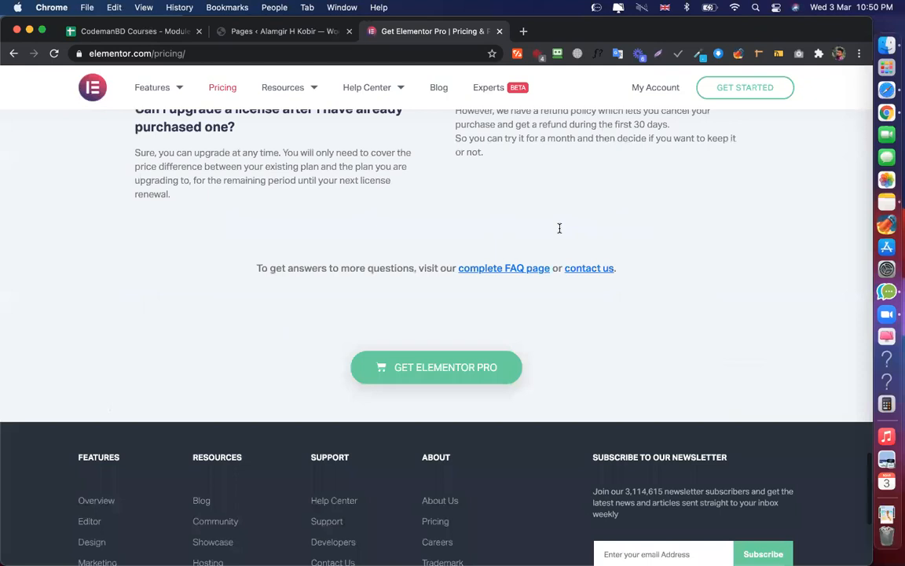
{"action": "scroll", "coordinate": [560, 228], "scroll_direction": "down", "scroll_amount": 3}
{"action": "scroll", "coordinate": [570, 86], "scroll_direction": "up", "scroll_amount": 10}
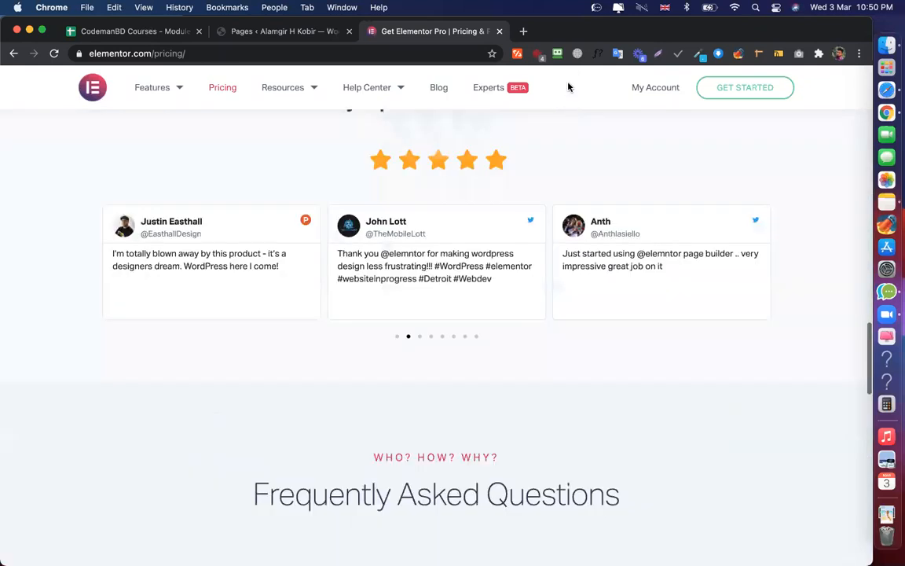
{"action": "scroll", "coordinate": [547, 220], "scroll_direction": "up", "scroll_amount": 5}
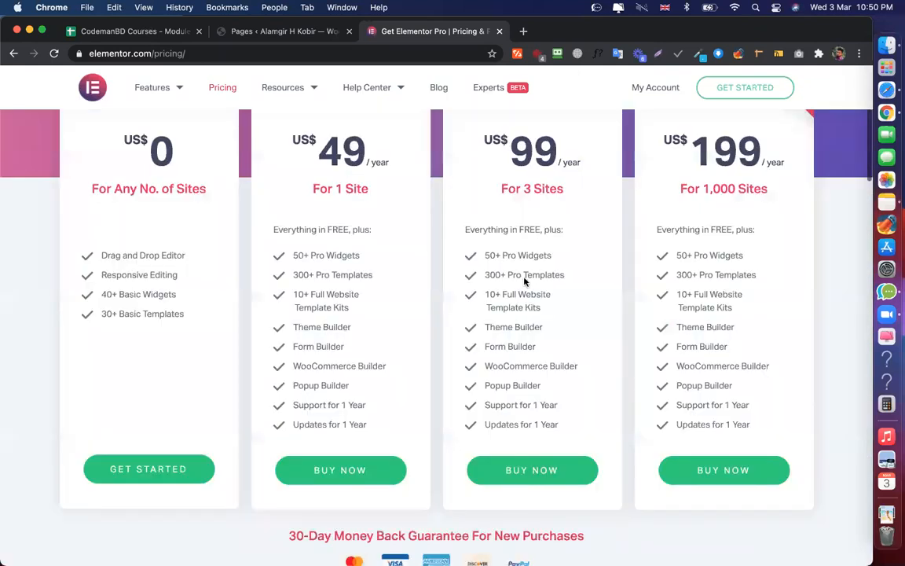
{"action": "scroll", "coordinate": [525, 282], "scroll_direction": "up", "scroll_amount": 4}
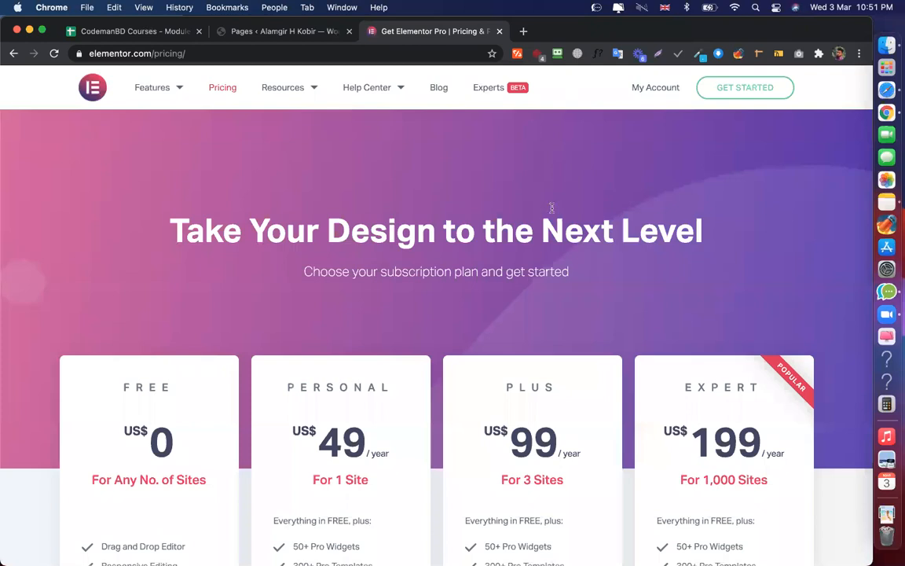
{"action": "scroll", "coordinate": [535, 252], "scroll_direction": "down", "scroll_amount": 20}
{"action": "scroll", "coordinate": [573, 118], "scroll_direction": "up", "scroll_amount": 6}
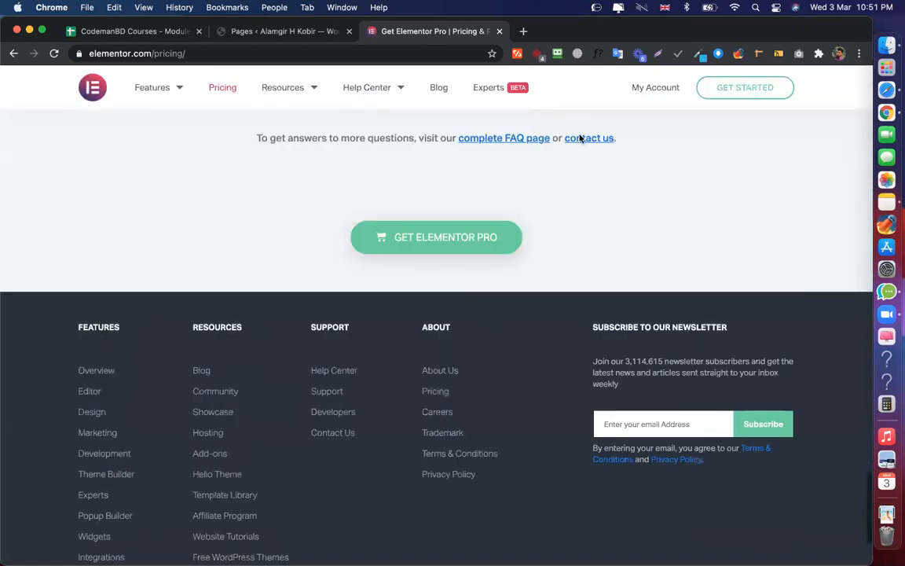
{"action": "scroll", "coordinate": [589, 487], "scroll_direction": "up", "scroll_amount": 15}
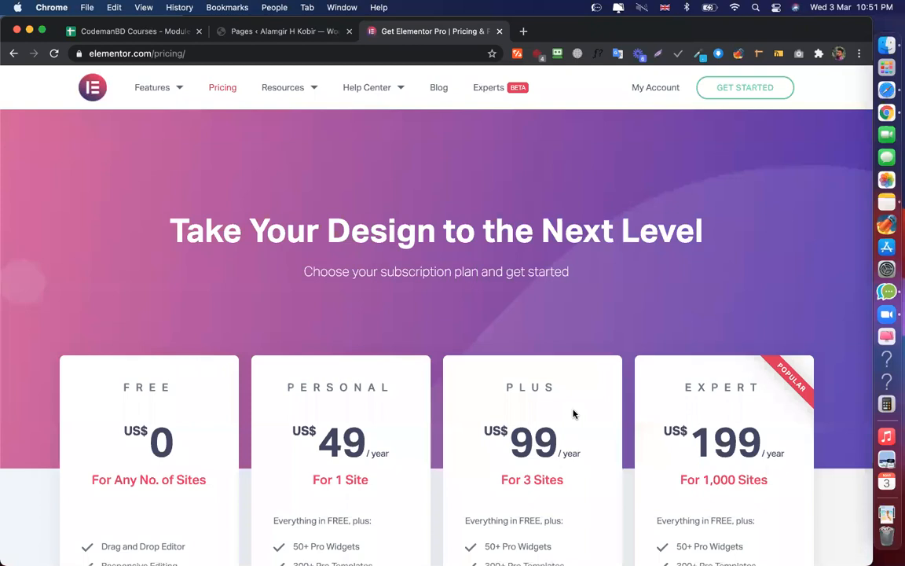
{"action": "scroll", "coordinate": [526, 98], "scroll_direction": "down", "scroll_amount": 20}
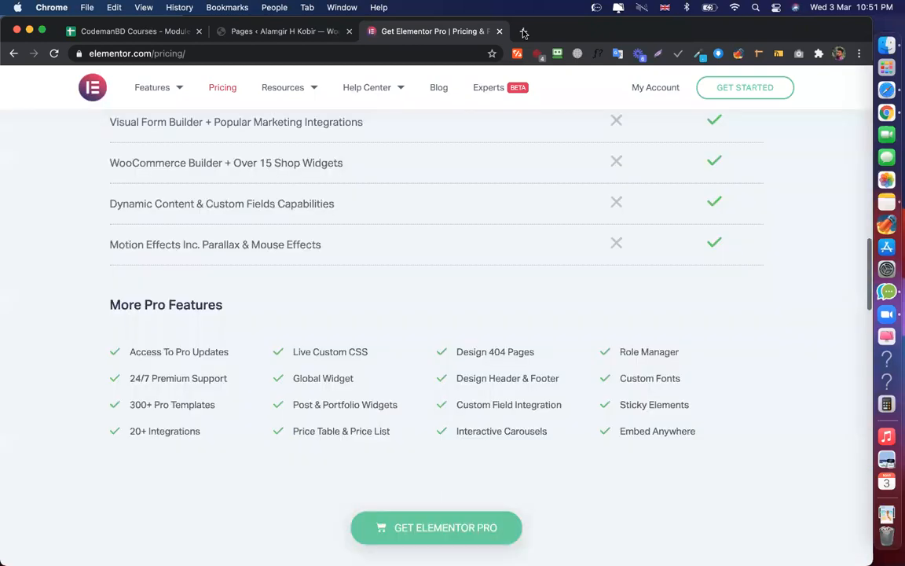
{"action": "scroll", "coordinate": [410, 66], "scroll_direction": "up", "scroll_amount": 5}
Try a Google search for 3000/24 in a new tab, checking the Elementor pricing tab meanwhile, and reload the results page
{"action": "key", "text": "super+t"}
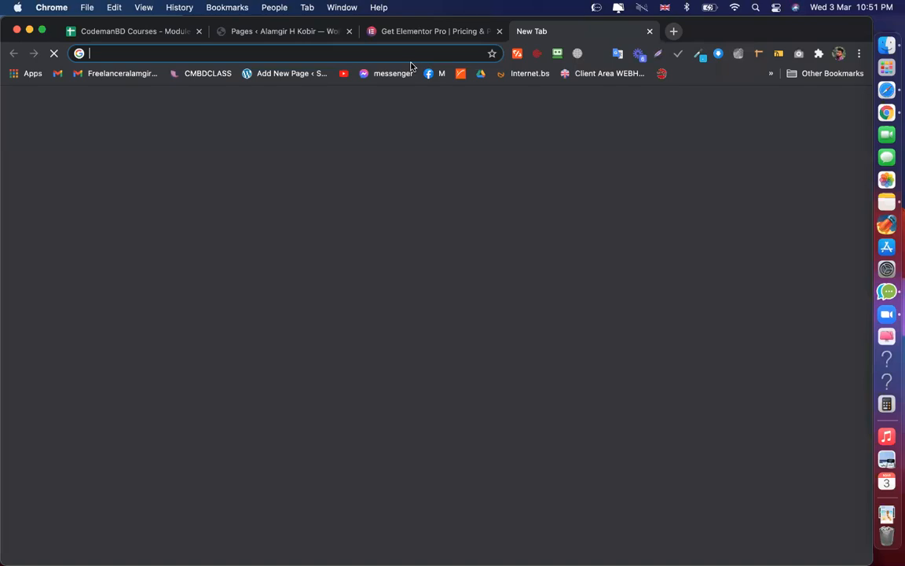
{"action": "type", "text": "3000/24"}
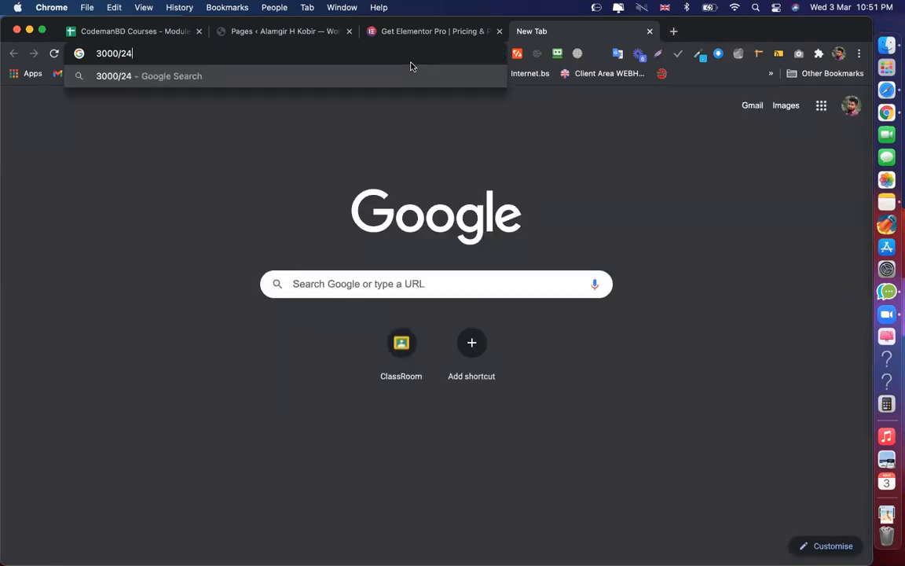
{"action": "key", "text": "Return"}
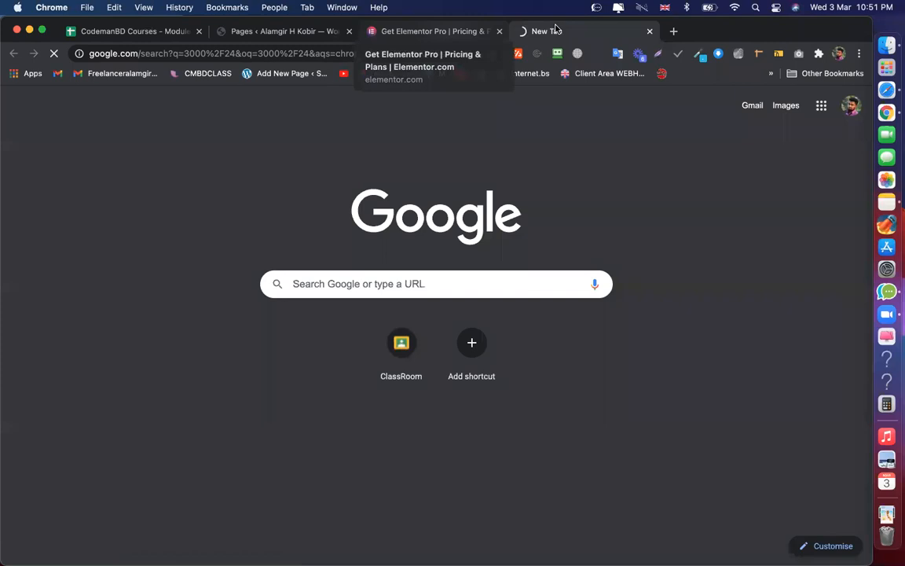
{"action": "left_click", "coordinate": [454, 31]}
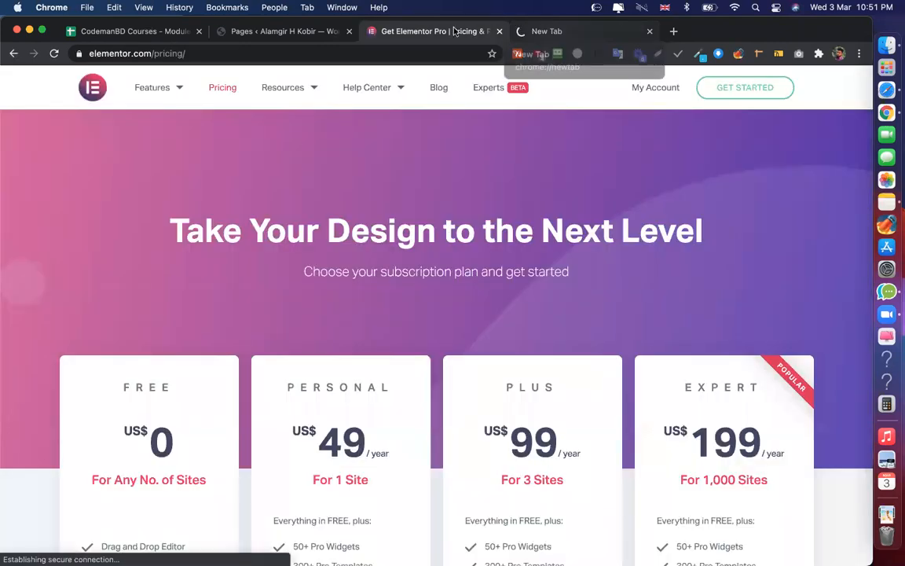
{"action": "left_click", "coordinate": [563, 32]}
{"action": "left_click", "coordinate": [455, 31]}
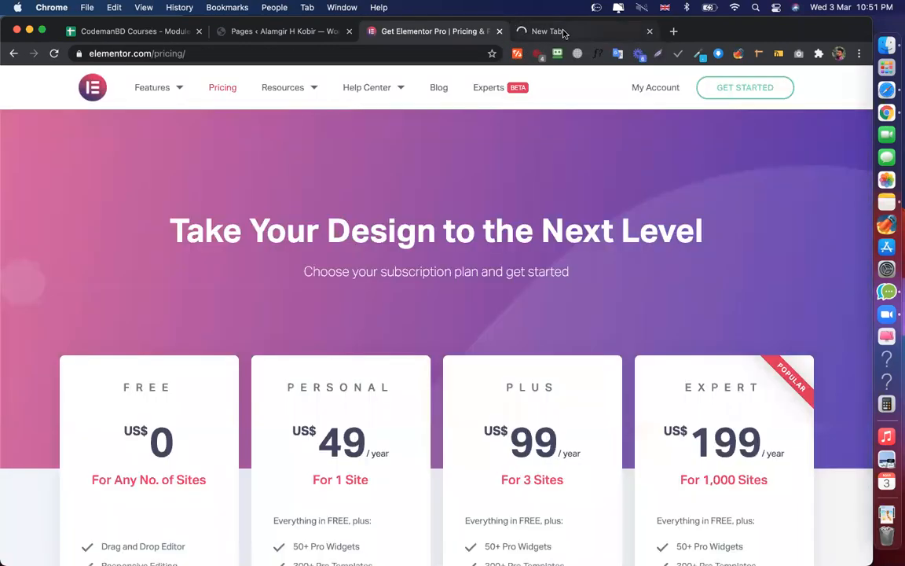
{"action": "left_click", "coordinate": [554, 32]}
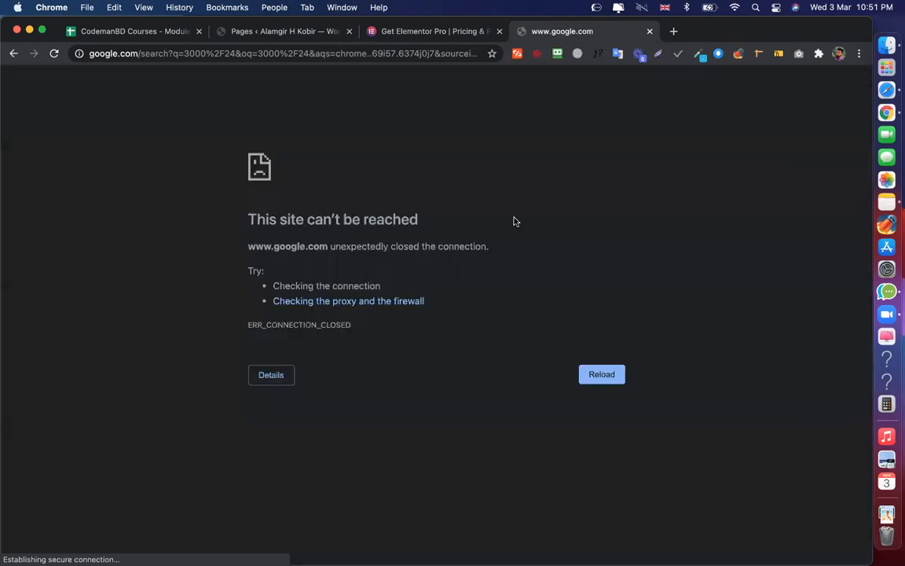
{"action": "left_click", "coordinate": [54, 53]}
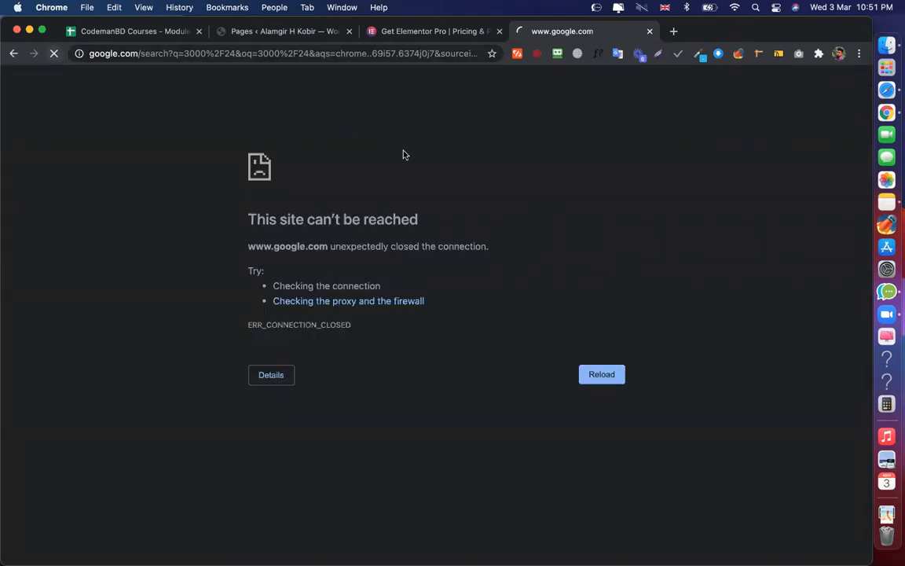
{"action": "left_click", "coordinate": [673, 31]}
{"action": "type", "text": "n"}
{"action": "key", "text": "BackSpace"}
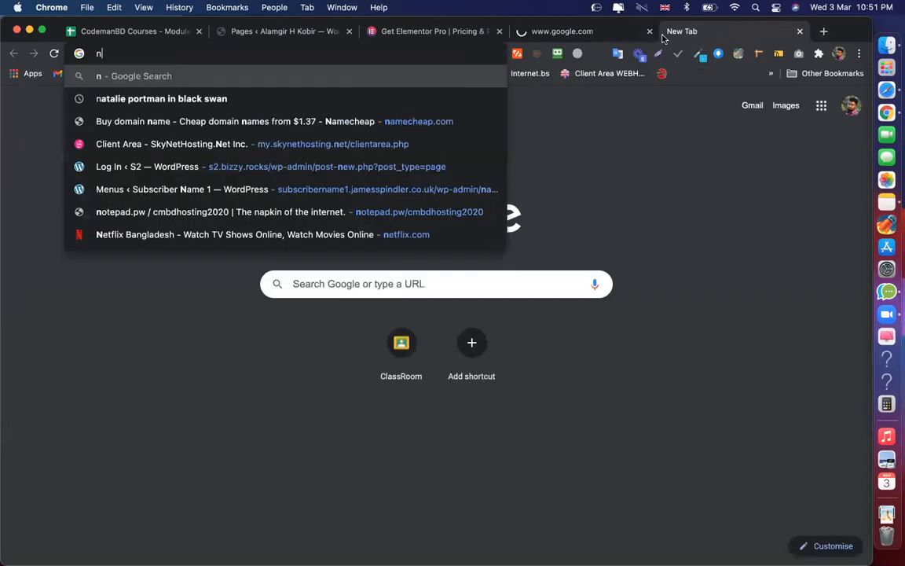
{"action": "key", "text": "Return"}
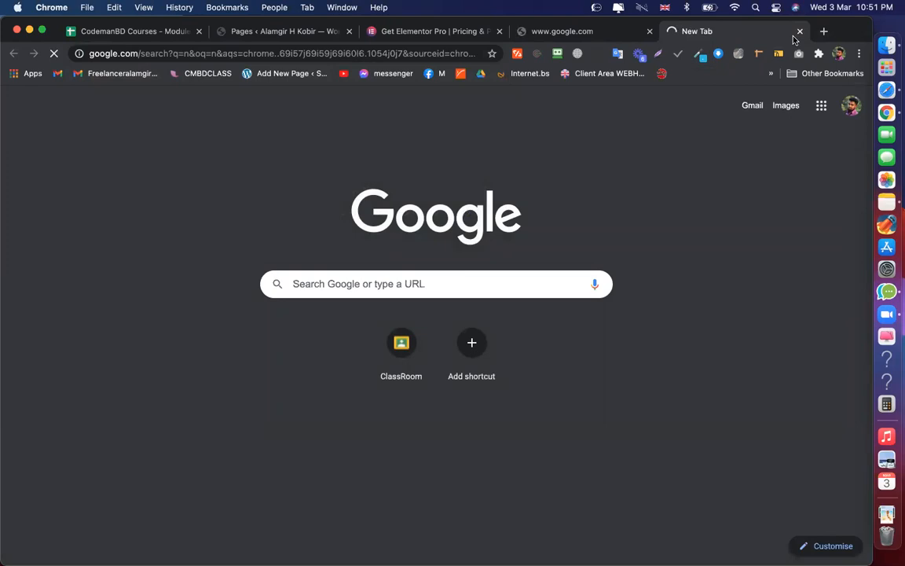
{"action": "left_click", "coordinate": [800, 31]}
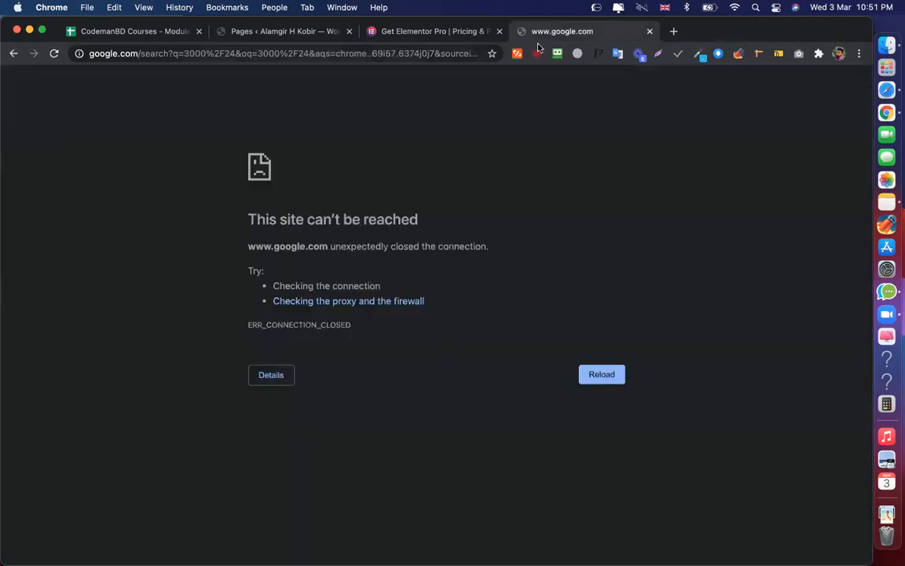
Replace the failed search tab with a new one and load google.com
{"action": "left_click", "coordinate": [673, 31]}
{"action": "left_click", "coordinate": [649, 32]}
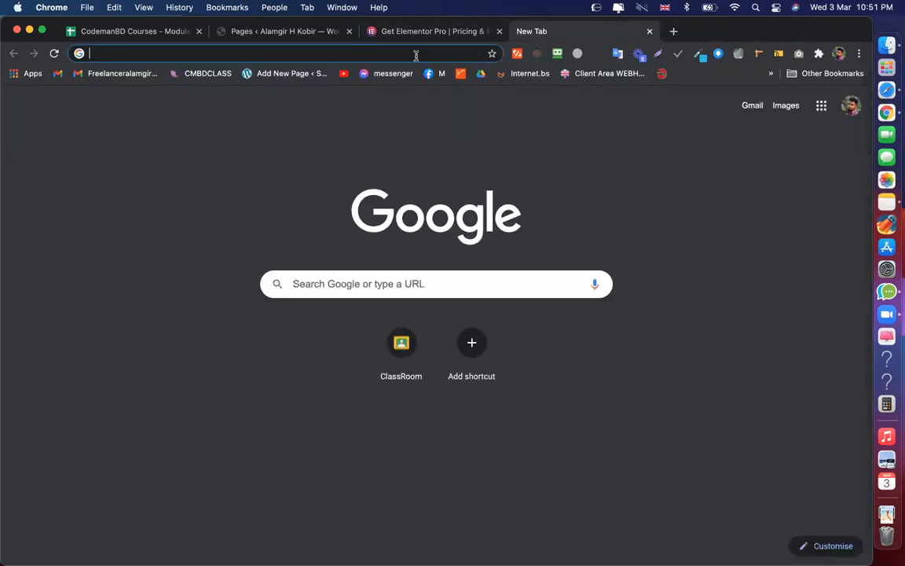
{"action": "type", "text": "goog"}
{"action": "key", "text": "Return"}
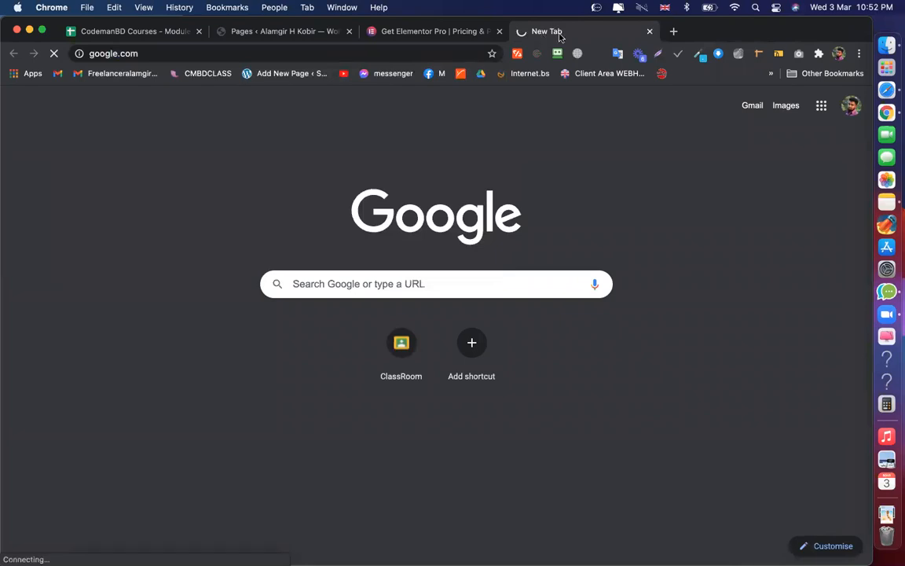
Turn on the Browsec VPN protection for the browser while google.com is loading
{"action": "left_click", "coordinate": [578, 53]}
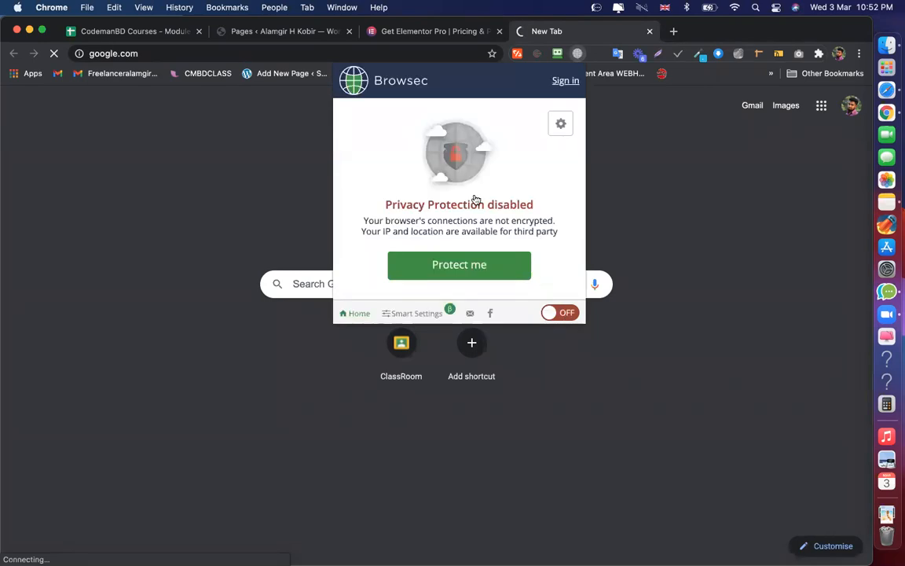
{"action": "left_click", "coordinate": [474, 264]}
{"action": "left_click", "coordinate": [352, 53]}
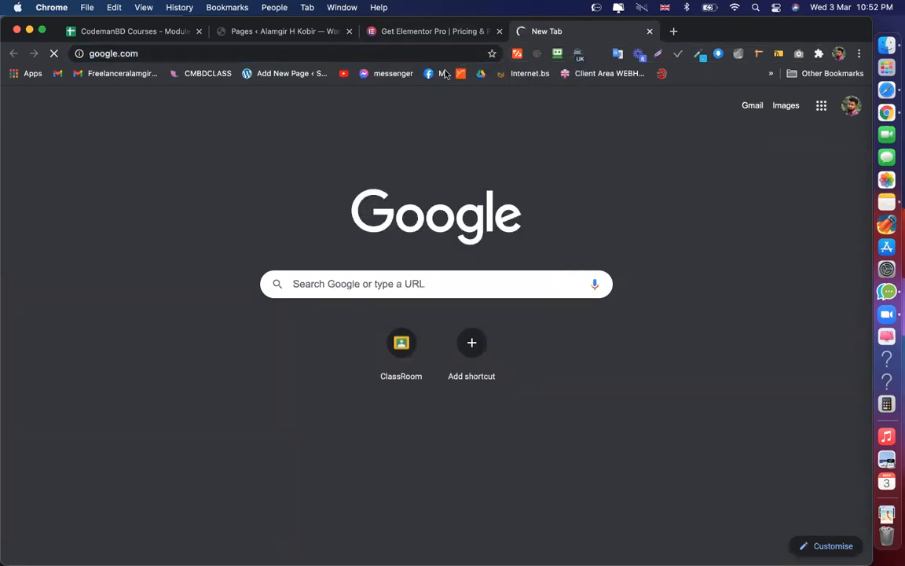
{"action": "left_click", "coordinate": [398, 52]}
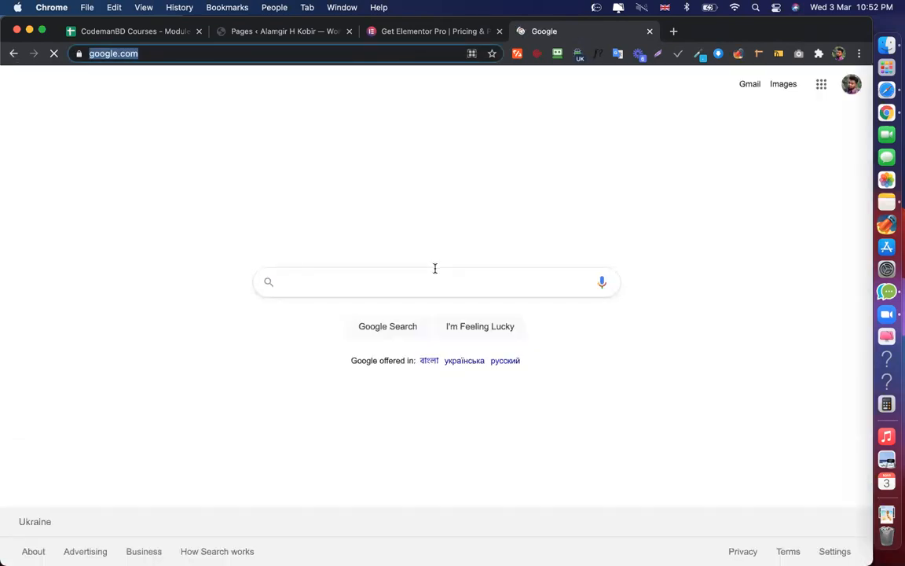
Search Google for 3000/24 to work out the division
{"action": "left_click", "coordinate": [435, 269]}
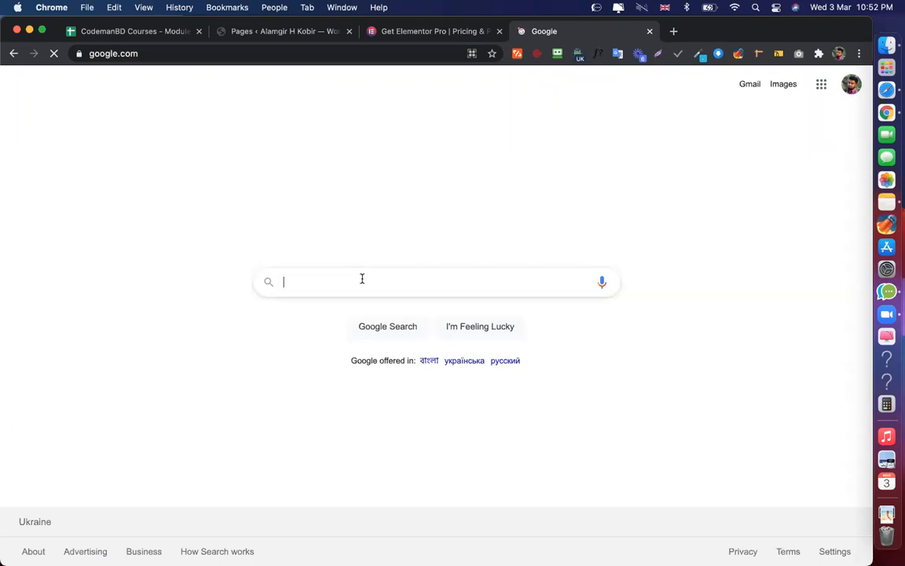
{"action": "type", "text": "3000/"}
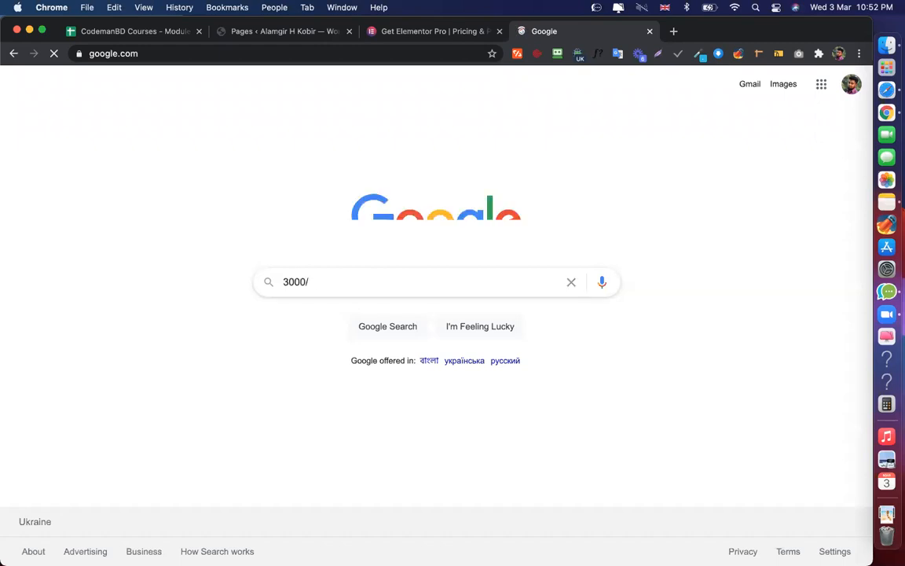
{"action": "type", "text": "24"}
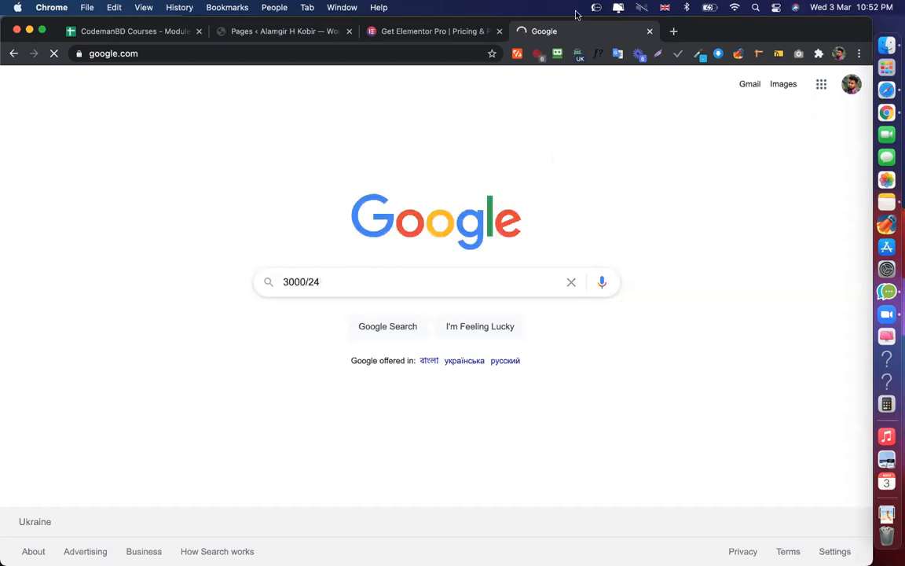
{"action": "key", "text": "Return"}
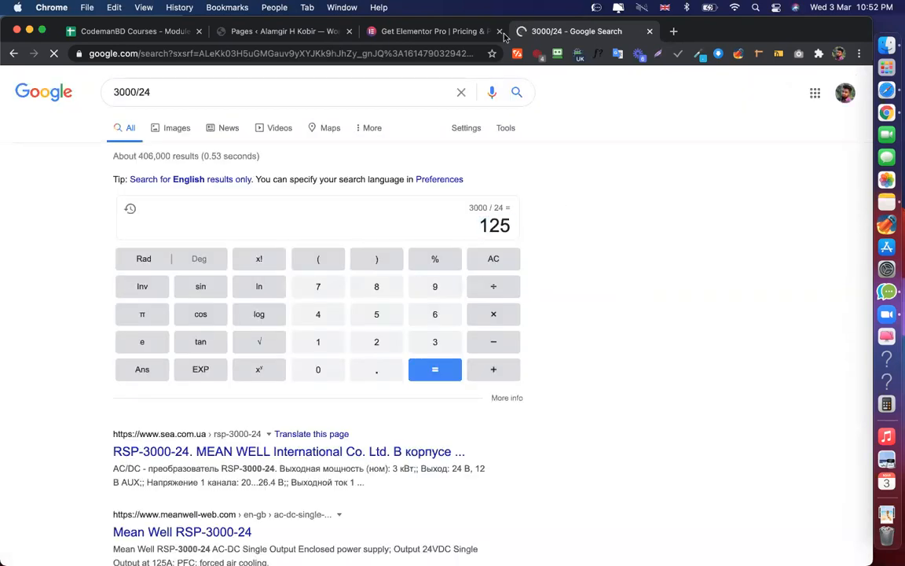
Compare the calculation with the Elementor pricing page and close the 3000/24 search tab
{"action": "left_click", "coordinate": [484, 31]}
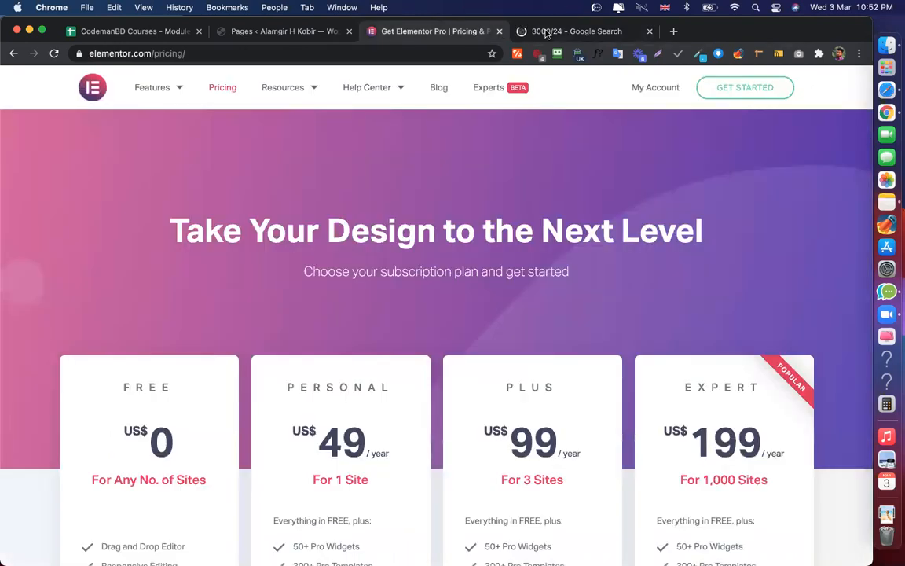
{"action": "key", "text": "ctrl+Tab"}
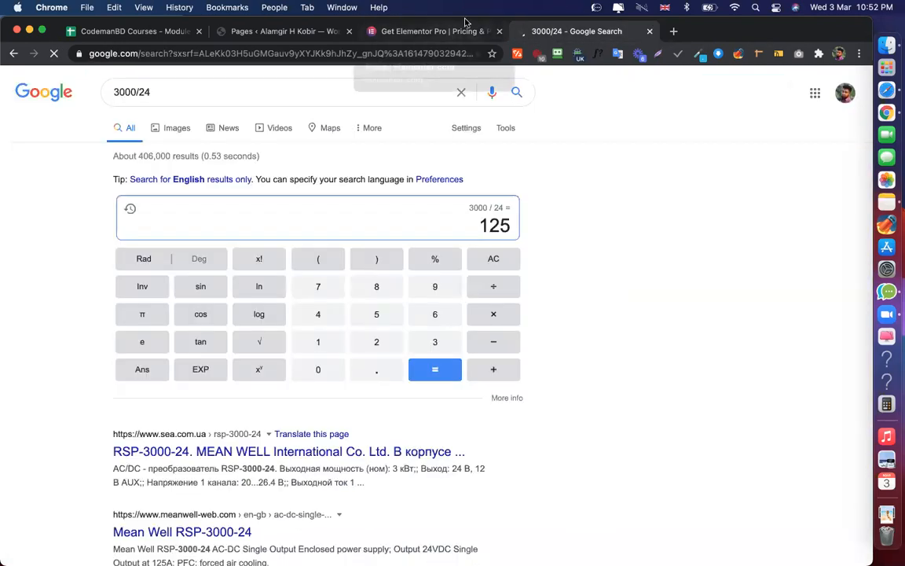
{"action": "key", "text": "ctrl+shift+Tab"}
{"action": "left_click", "coordinate": [650, 32]}
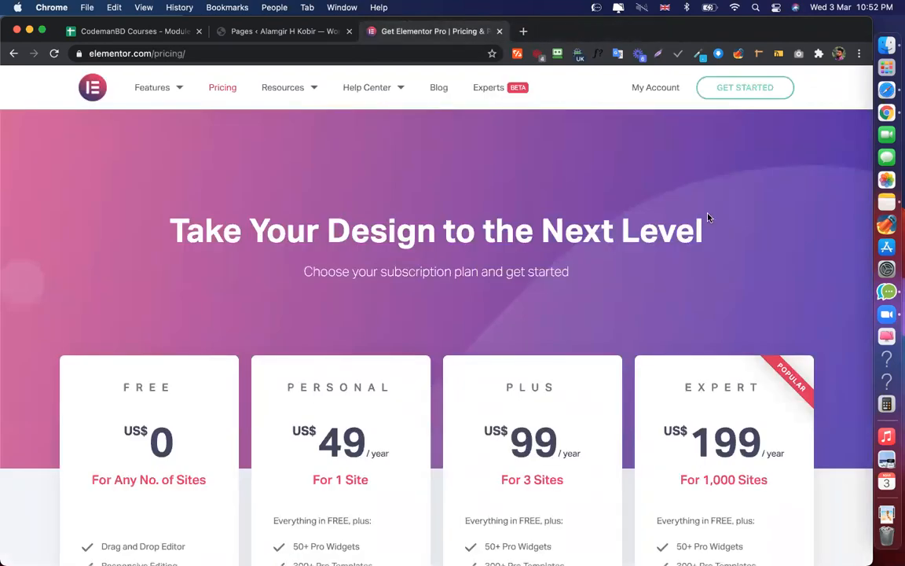
Turn off the Browsec VPN protection from the Elementor pricing page
{"action": "triple_click", "coordinate": [659, 233]}
{"action": "left_click", "coordinate": [671, 181]}
{"action": "left_click", "coordinate": [579, 54]}
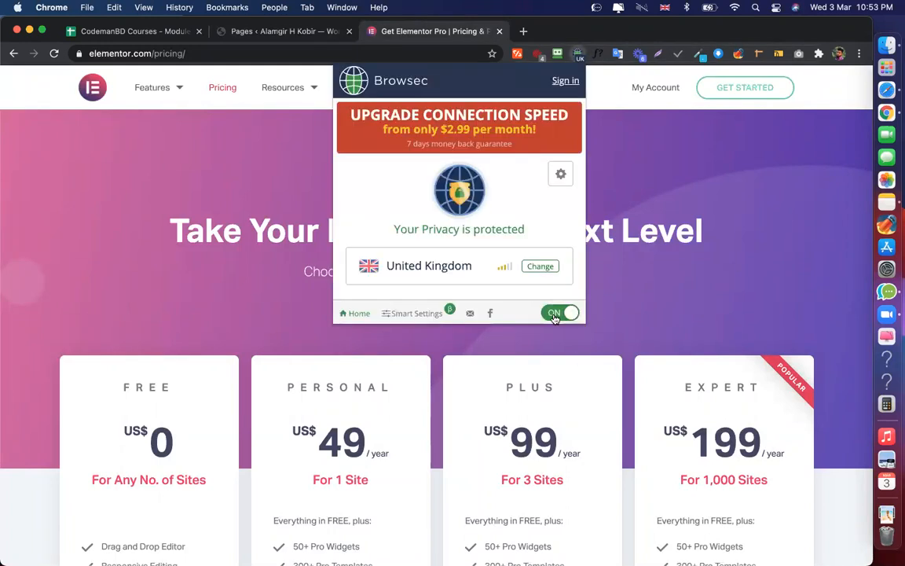
{"action": "left_click", "coordinate": [554, 314]}
{"action": "key", "text": "Escape"}
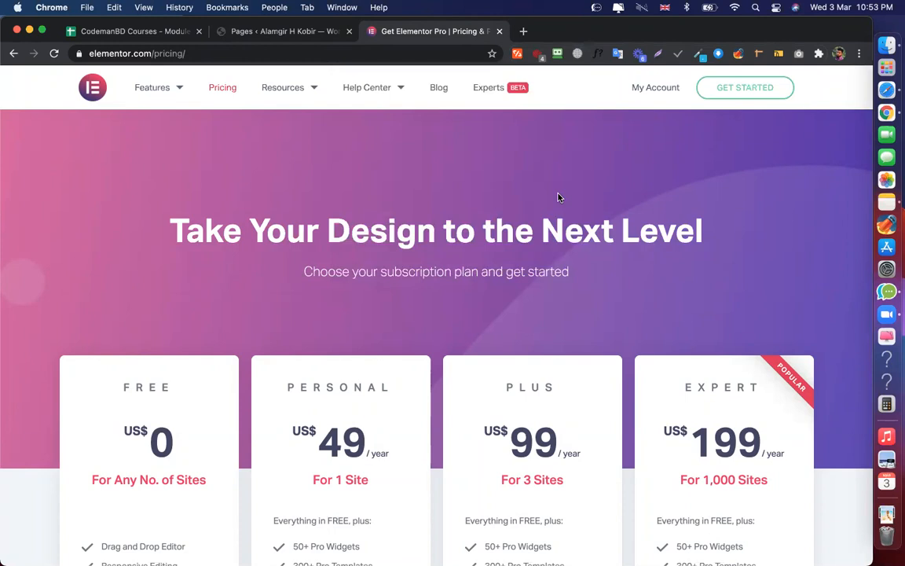
{"action": "left_click_drag", "start_coordinate": [548, 246], "coordinate": [638, 225]}
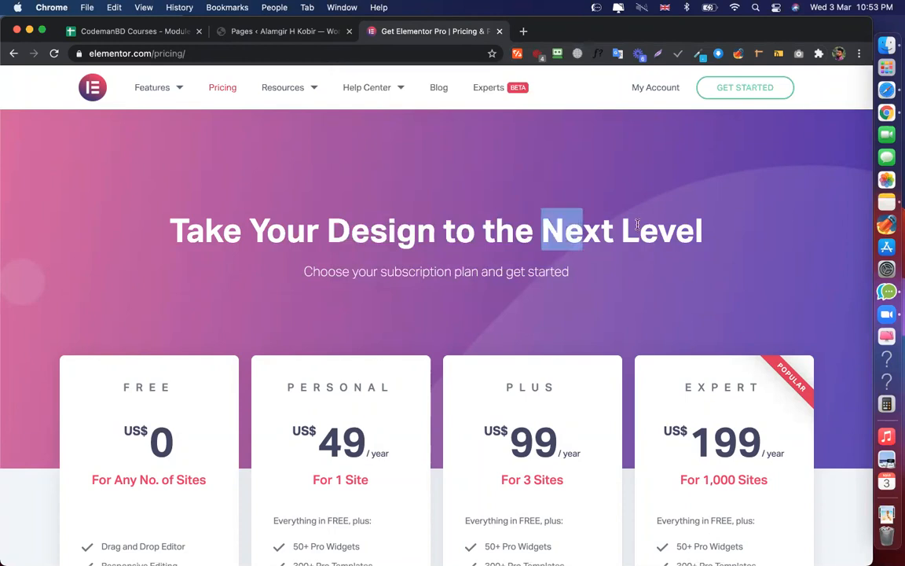
{"action": "left_click", "coordinate": [660, 211]}
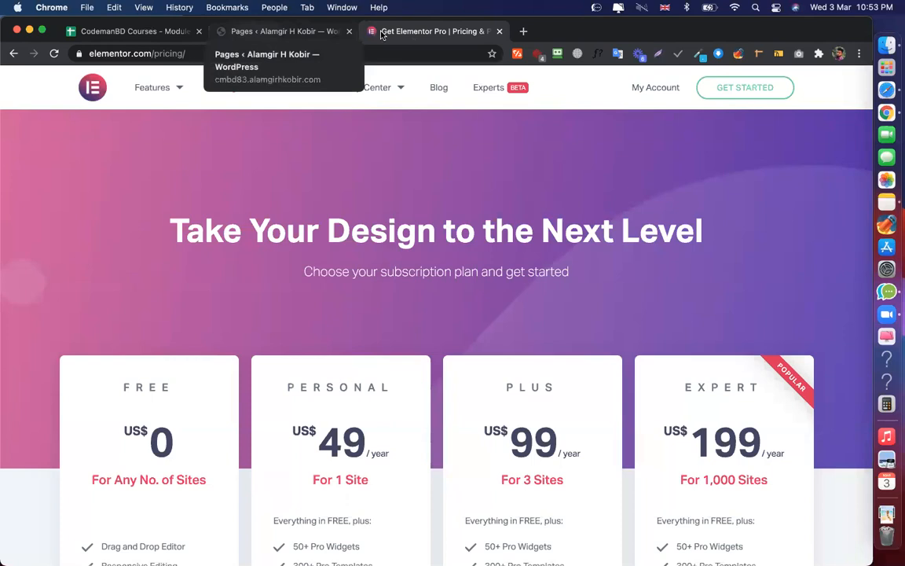
Open the Saved Templates list in the WordPress admin and view its entries
{"action": "left_click", "coordinate": [254, 36]}
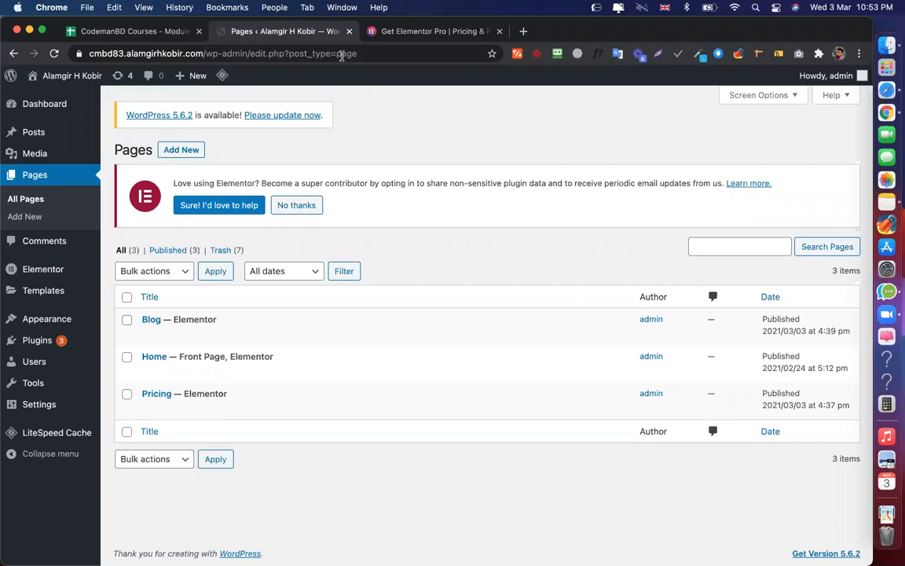
{"action": "left_click", "coordinate": [42, 292]}
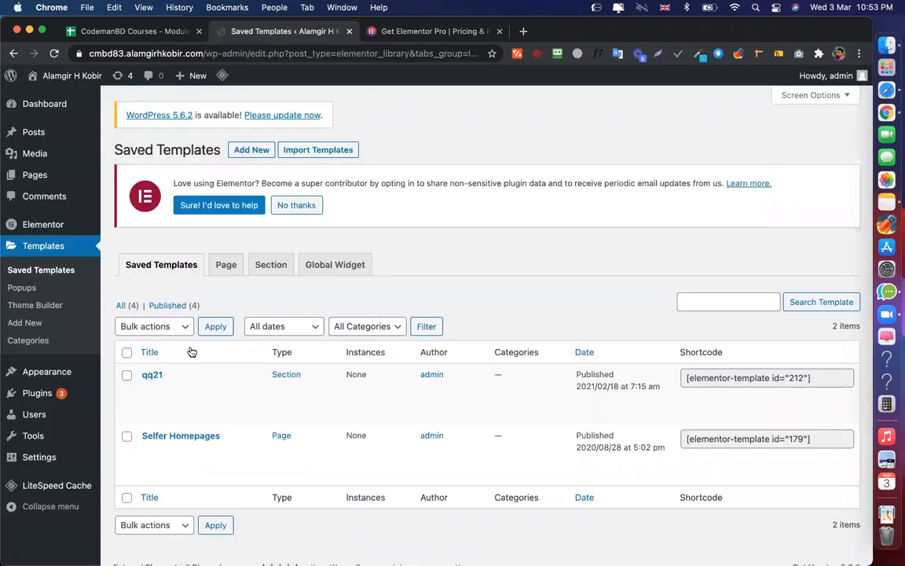
{"action": "scroll", "coordinate": [513, 181], "scroll_direction": "down", "scroll_amount": 1}
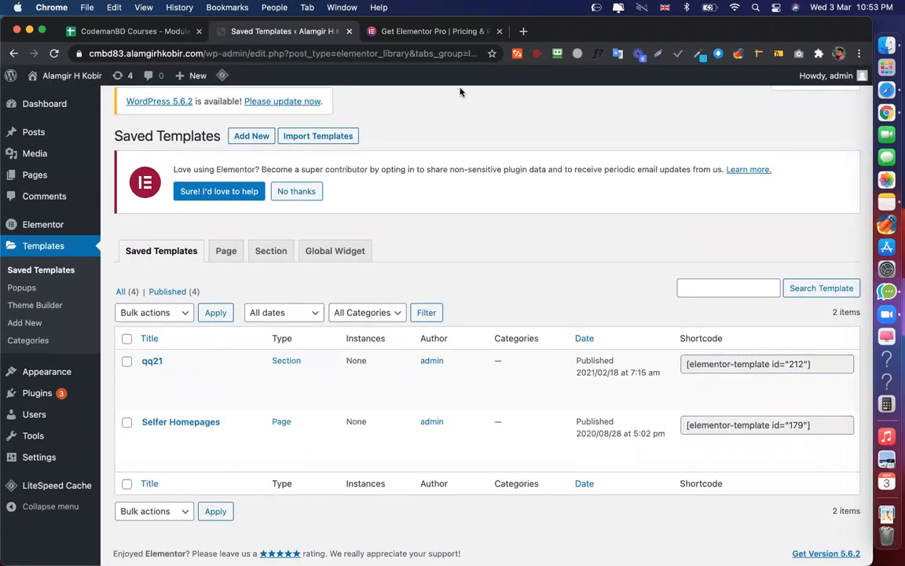
Examine the Elementor plan cards, highlighting the Expert plan's price, and return to the WordPress Saved Templates list
{"action": "left_click", "coordinate": [386, 33]}
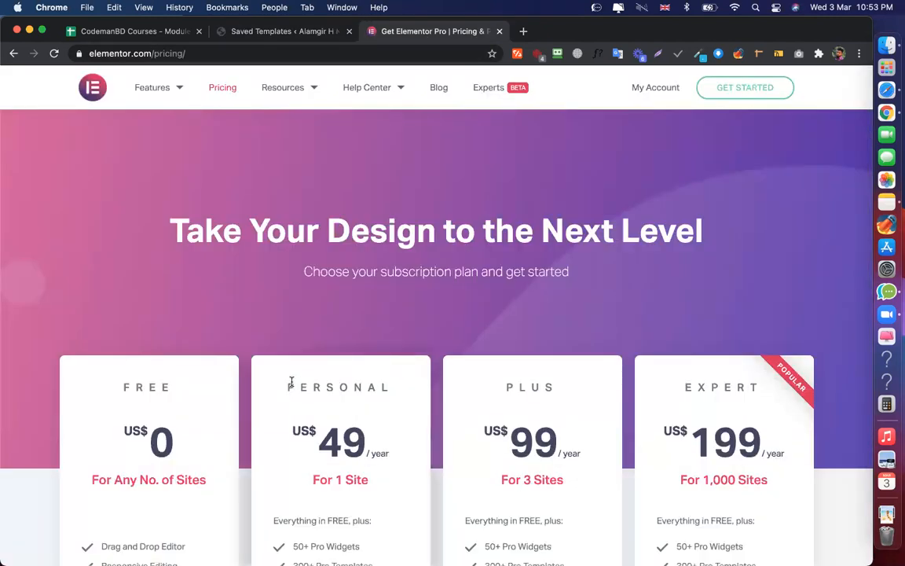
{"action": "scroll", "coordinate": [291, 381], "scroll_direction": "down", "scroll_amount": 5}
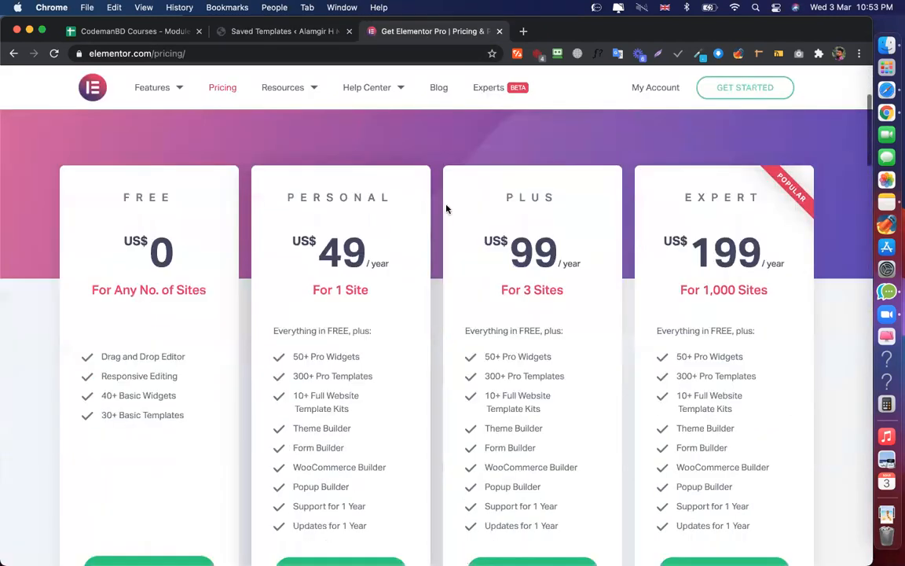
{"action": "scroll", "coordinate": [456, 249], "scroll_direction": "down", "scroll_amount": 1}
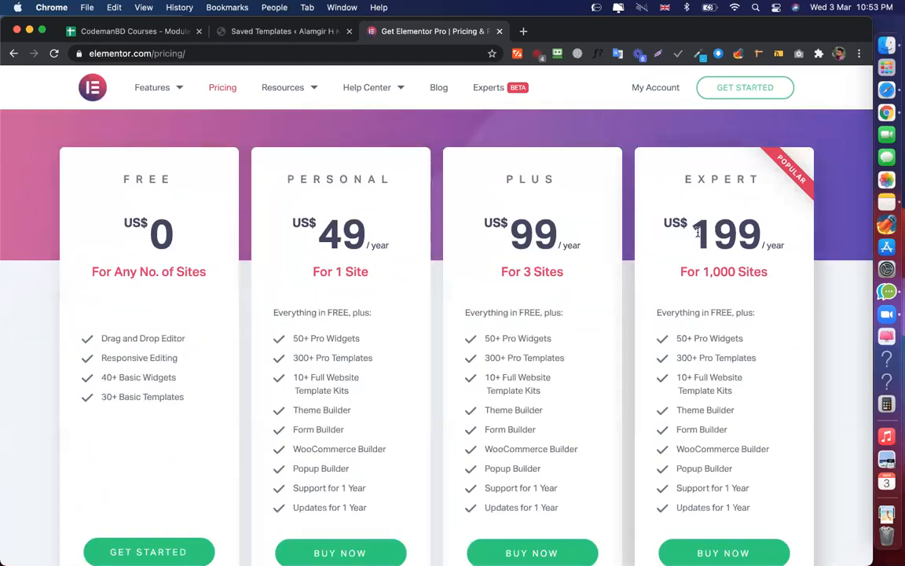
{"action": "left_click_drag", "start_coordinate": [693, 236], "coordinate": [758, 233]}
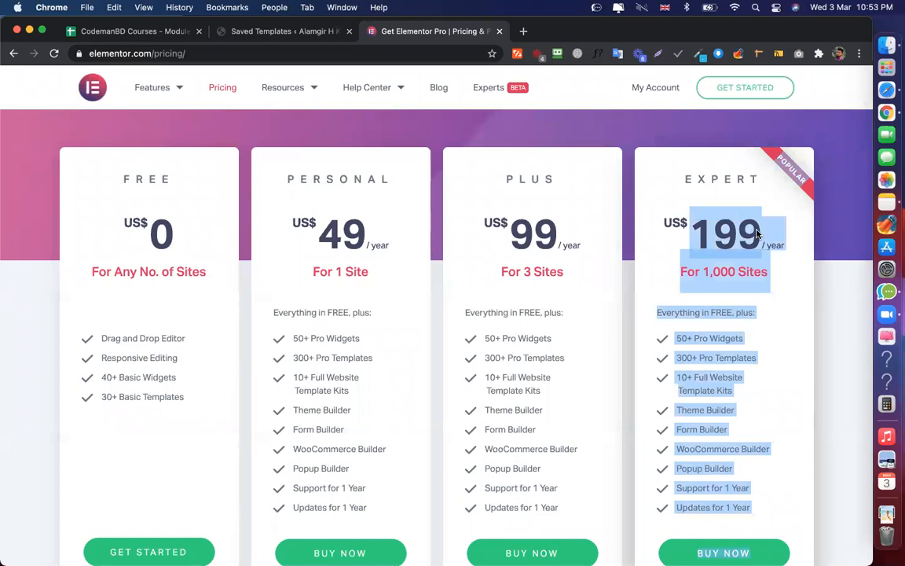
{"action": "left_click", "coordinate": [758, 233]}
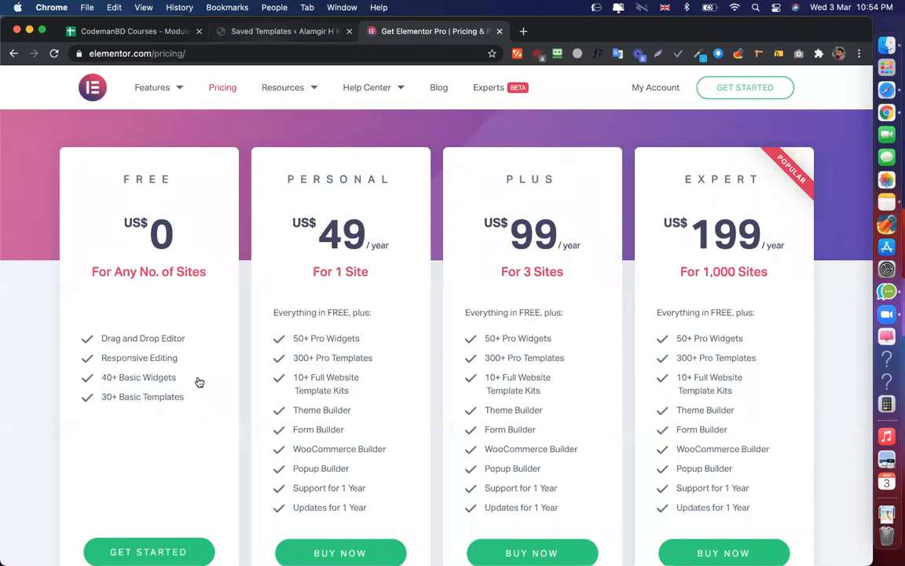
{"action": "key", "text": "ctrl+shift+Tab"}
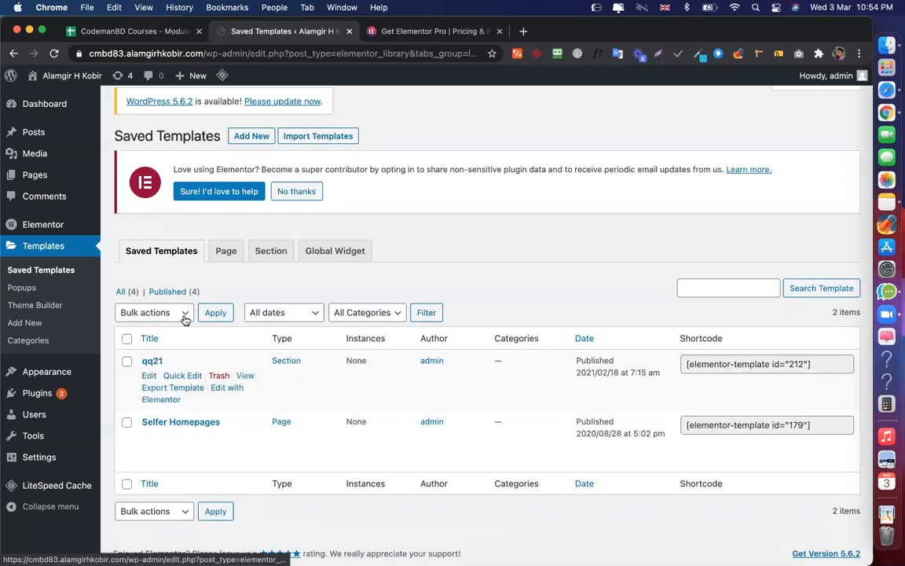
Select both saved templates, qq21 and Selfer Homepages, and move them to the trash
{"action": "left_click", "coordinate": [127, 338]}
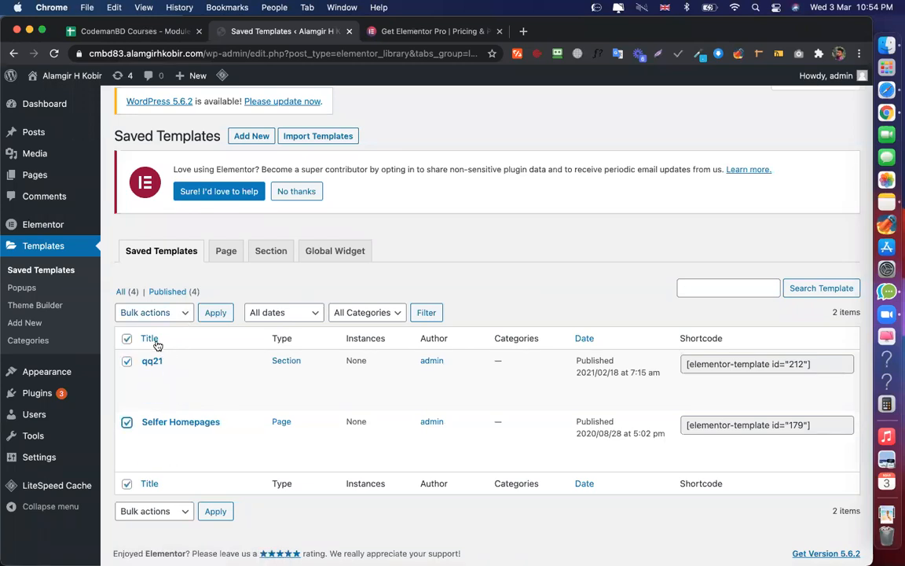
{"action": "left_click", "coordinate": [154, 312]}
{"action": "left_click", "coordinate": [150, 327]}
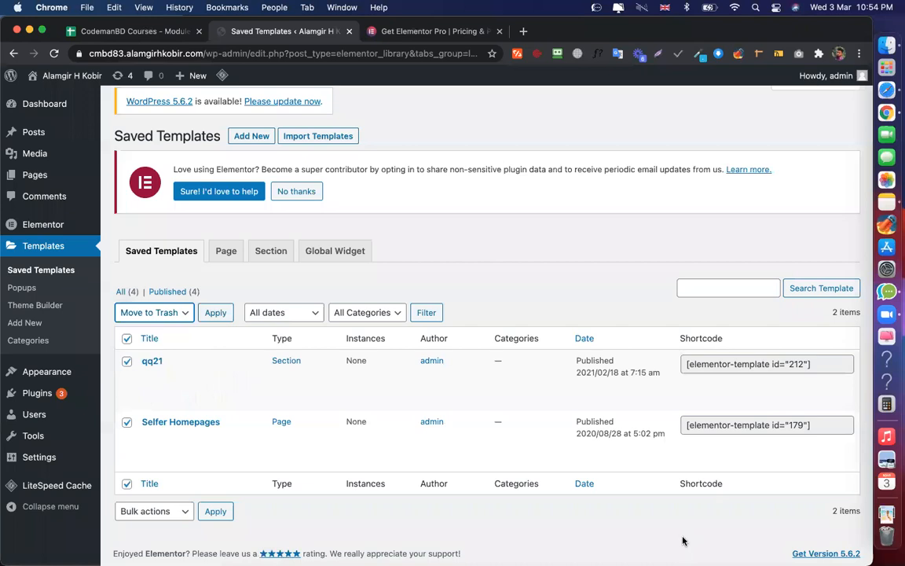
{"action": "left_click", "coordinate": [215, 312]}
{"action": "scroll", "coordinate": [724, 370], "scroll_direction": "up", "scroll_amount": 2}
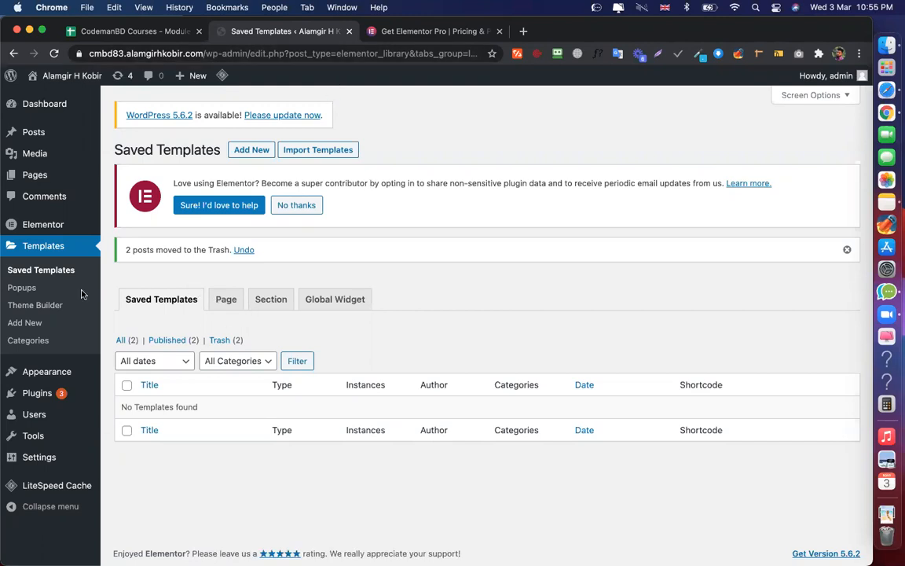
Open the Theme Builder templates and show the Header category
{"action": "left_click", "coordinate": [34, 306]}
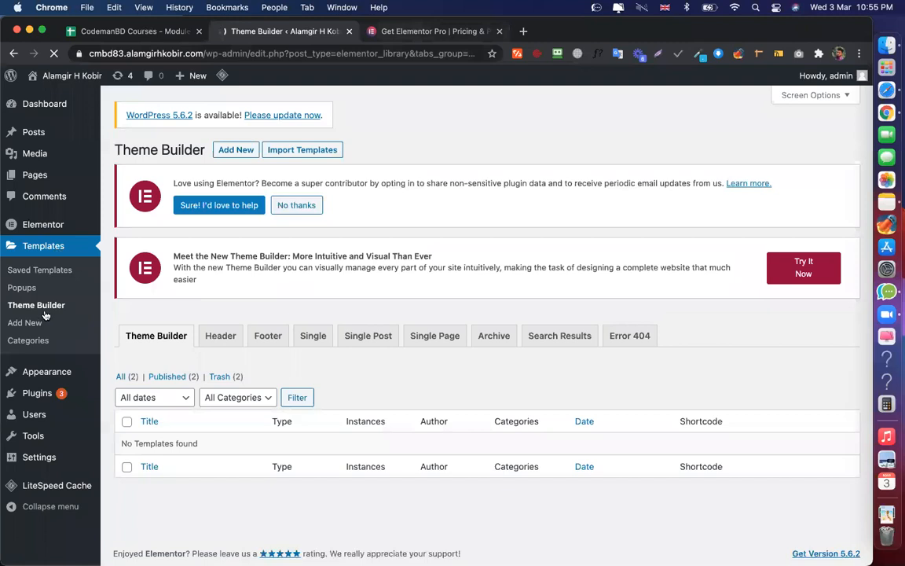
{"action": "key", "text": "ctrl+Tab"}
{"action": "key", "text": "ctrl+shift+Tab"}
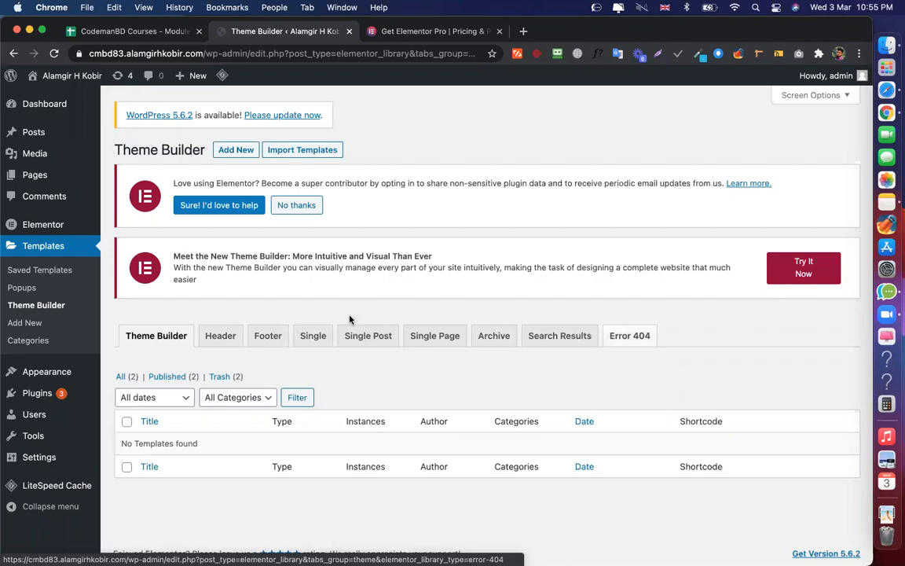
{"action": "left_click", "coordinate": [218, 338]}
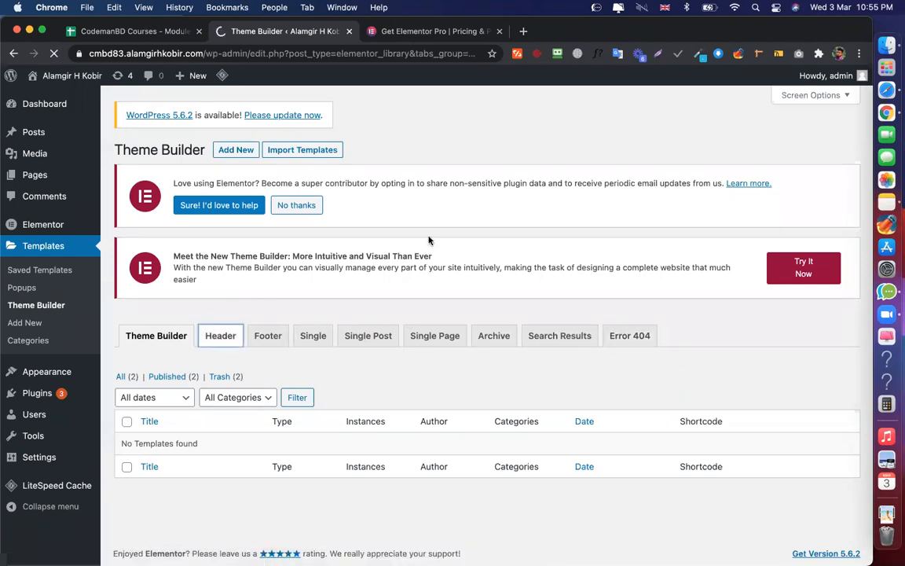
{"action": "scroll", "coordinate": [400, 257], "scroll_direction": "down", "scroll_amount": 2}
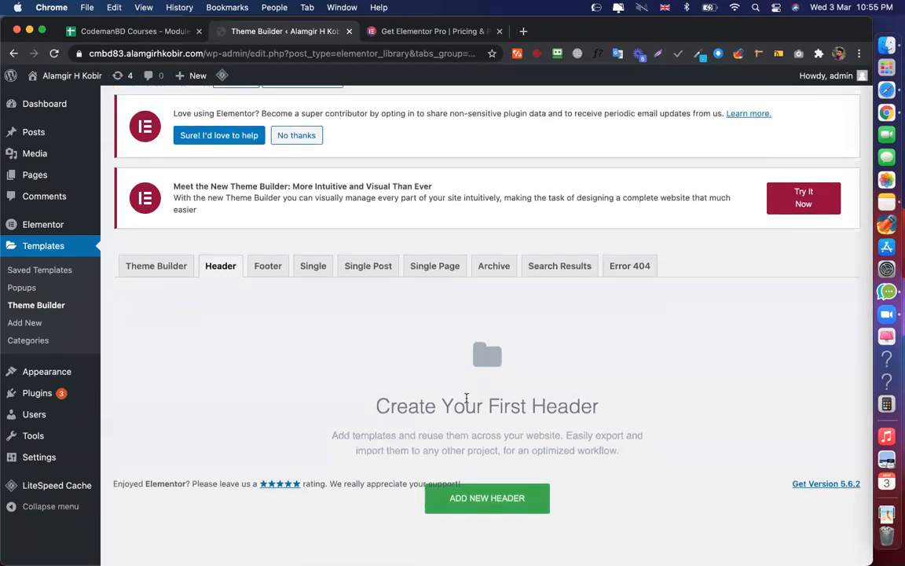
{"action": "scroll", "coordinate": [467, 398], "scroll_direction": "up", "scroll_amount": 2}
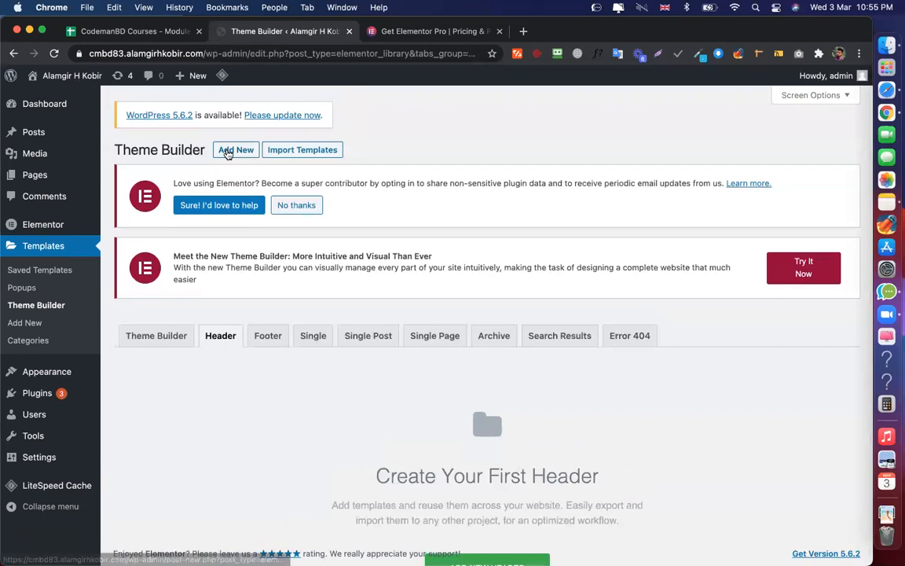
Create a new template of type Header named "Main Header"
{"action": "left_click", "coordinate": [227, 151]}
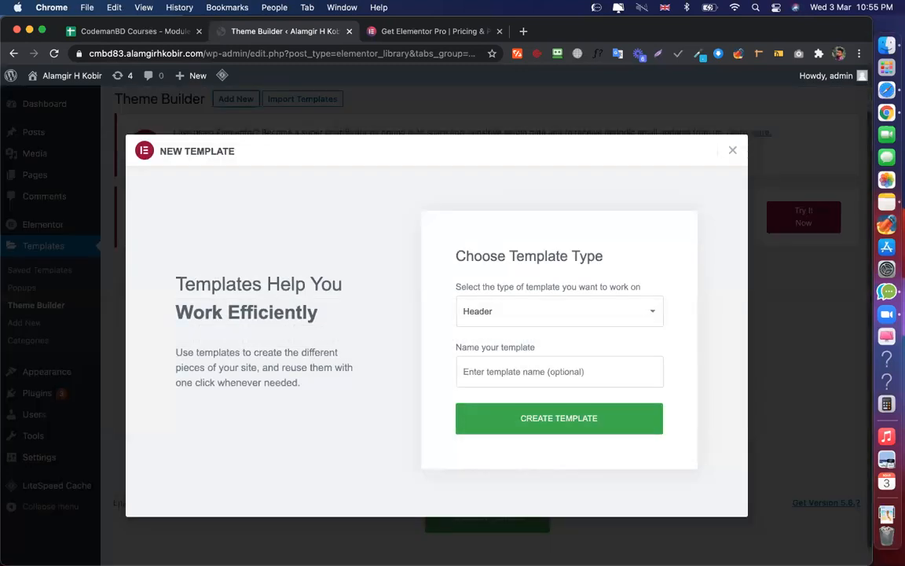
{"action": "left_click", "coordinate": [511, 372]}
{"action": "type", "text": "Main Header"}
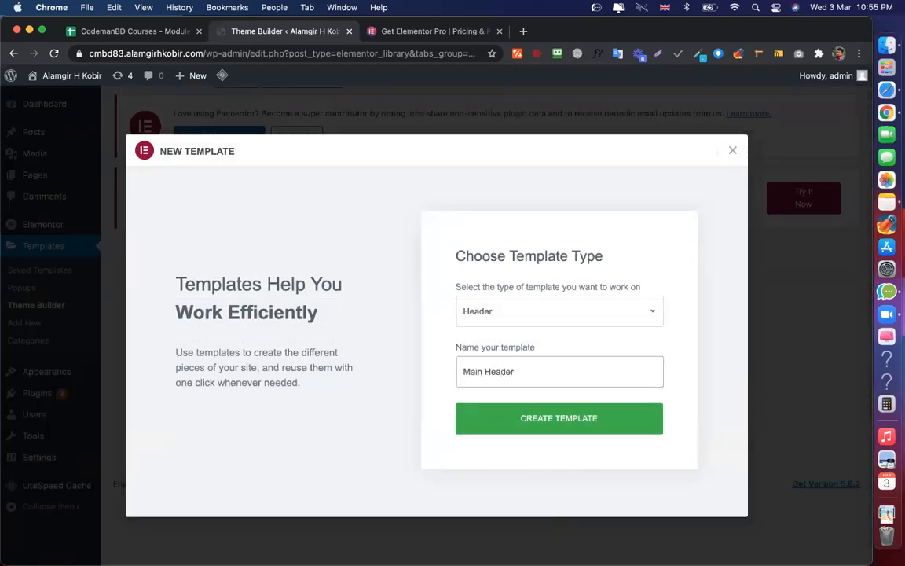
{"action": "left_click_drag", "start_coordinate": [461, 372], "coordinate": [518, 372]}
{"action": "left_click", "coordinate": [550, 371]}
{"action": "left_click", "coordinate": [553, 422]}
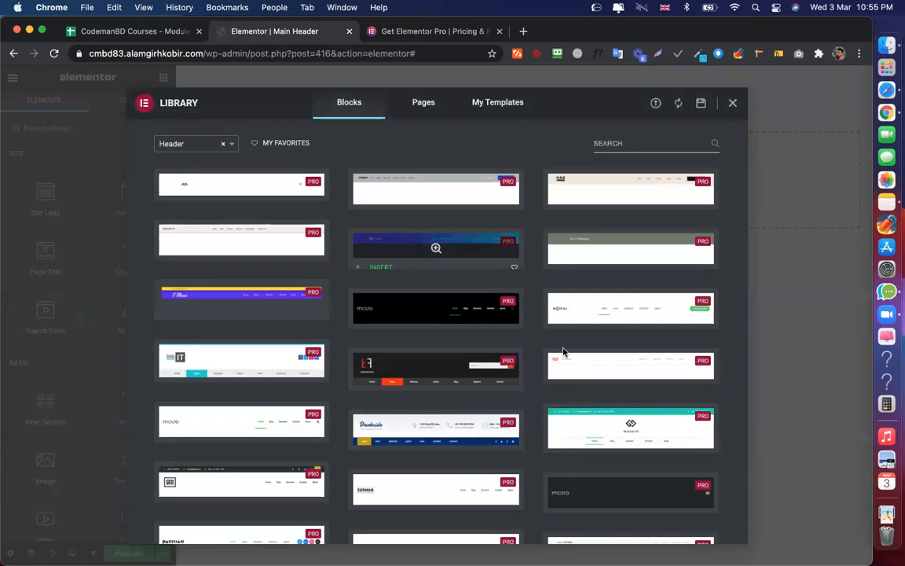
Browse the header blocks in the template library, dismiss it and add an empty single-column section to the header
{"action": "scroll", "coordinate": [463, 347], "scroll_direction": "down", "scroll_amount": 5}
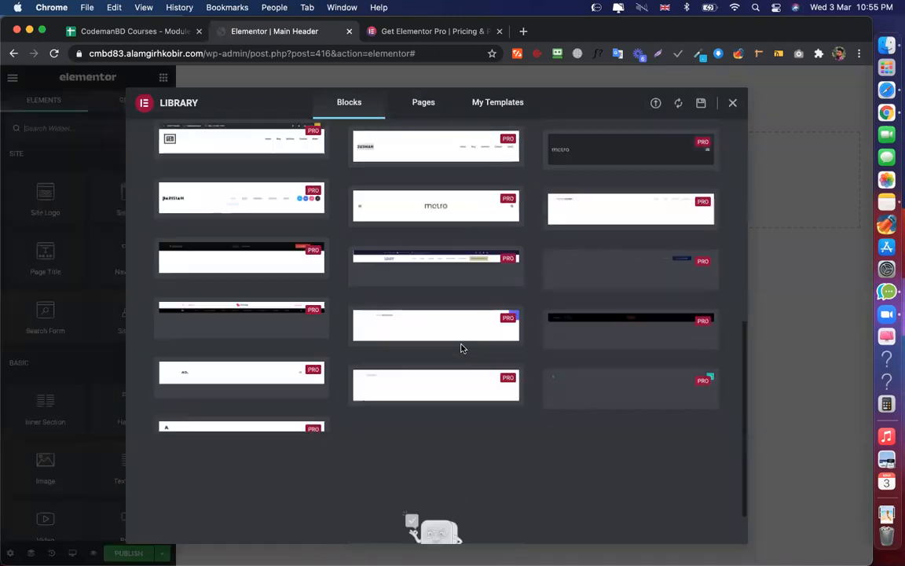
{"action": "scroll", "coordinate": [463, 347], "scroll_direction": "up", "scroll_amount": 5}
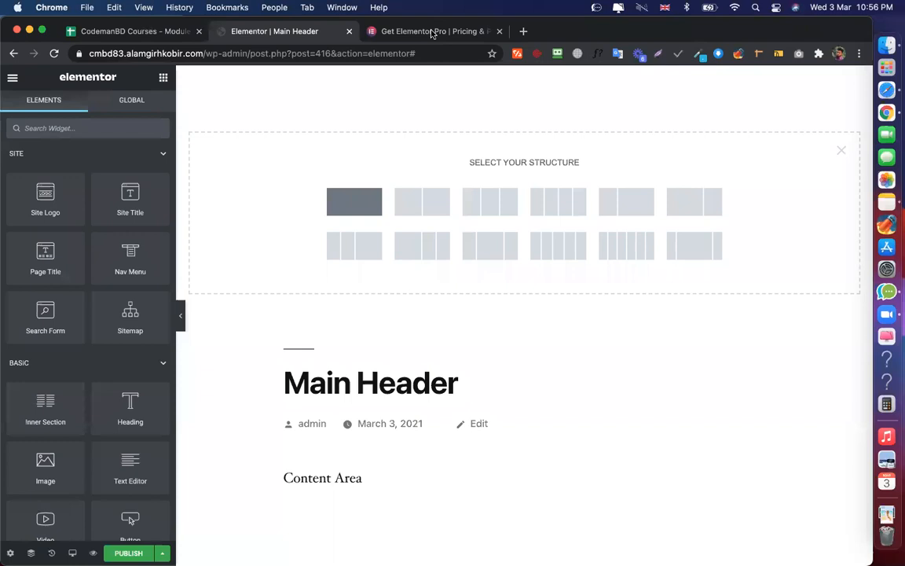
{"action": "left_click", "coordinate": [437, 105]}
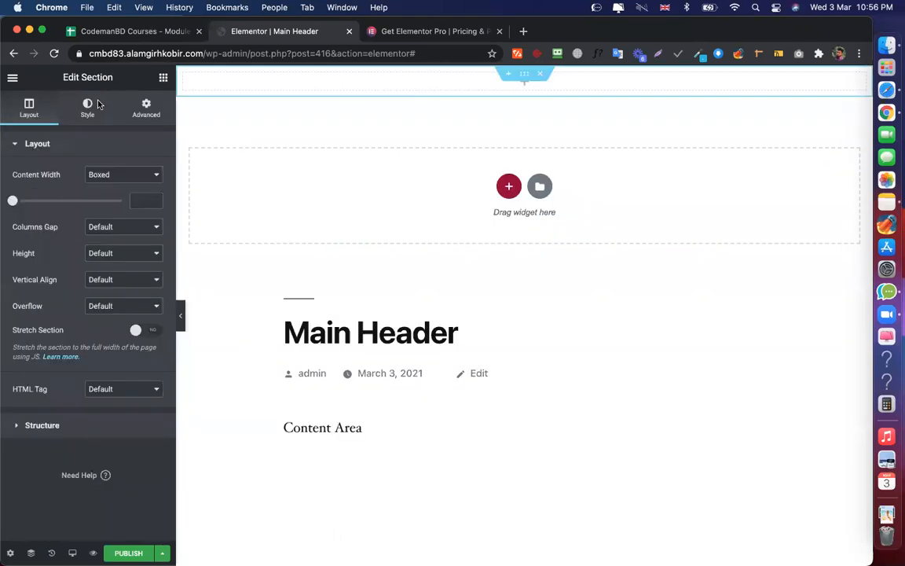
Examine the navigation header on the Elementor pricing page as a layout reference and return to the Main Header editor
{"action": "key", "text": "ctrl+Tab"}
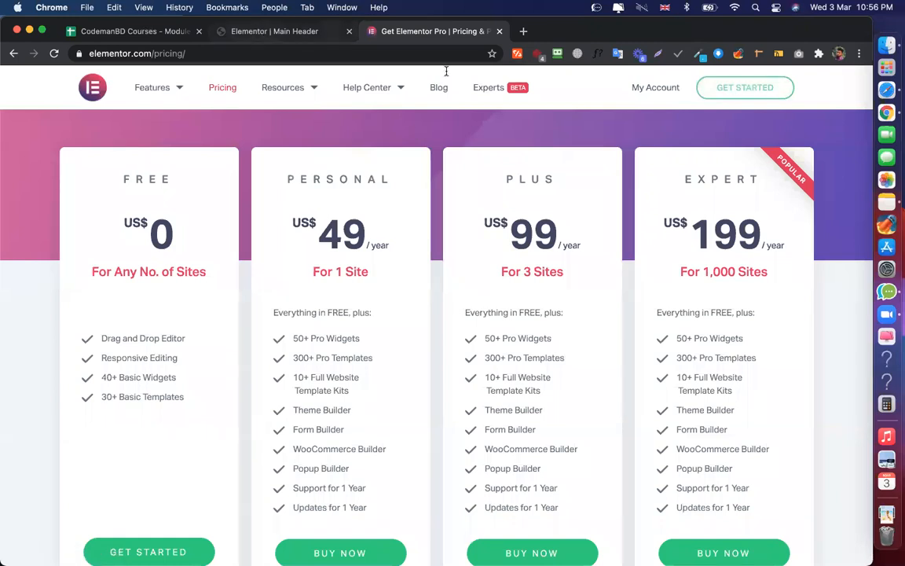
{"action": "key", "text": "ctrl+shift+Tab"}
{"action": "left_click", "coordinate": [397, 33]}
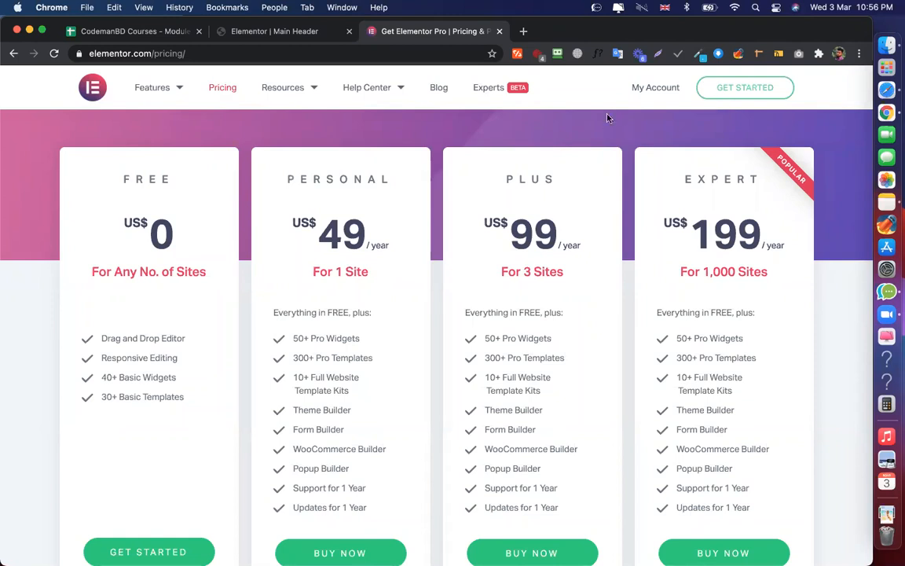
{"action": "left_click", "coordinate": [269, 30]}
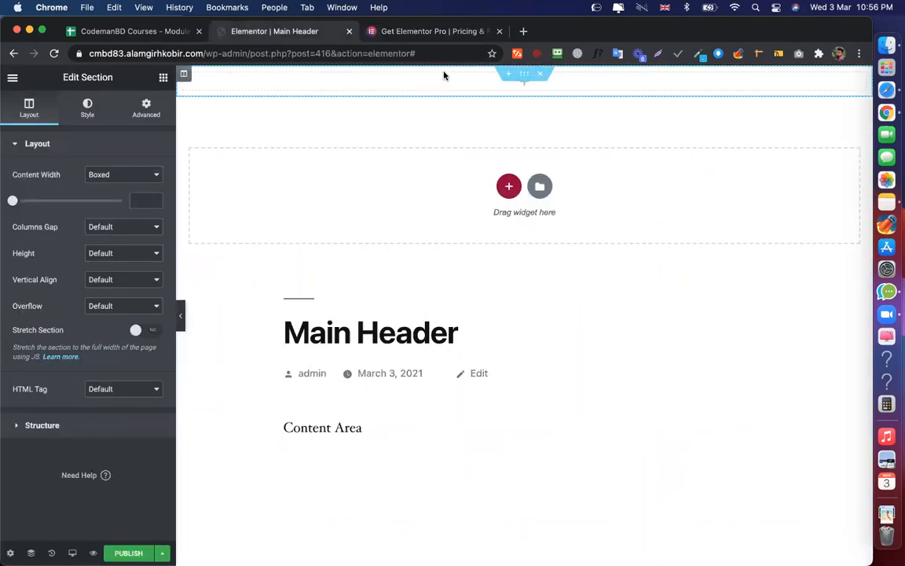
Place an Inner Section widget inside the empty header section
{"action": "left_click", "coordinate": [524, 90]}
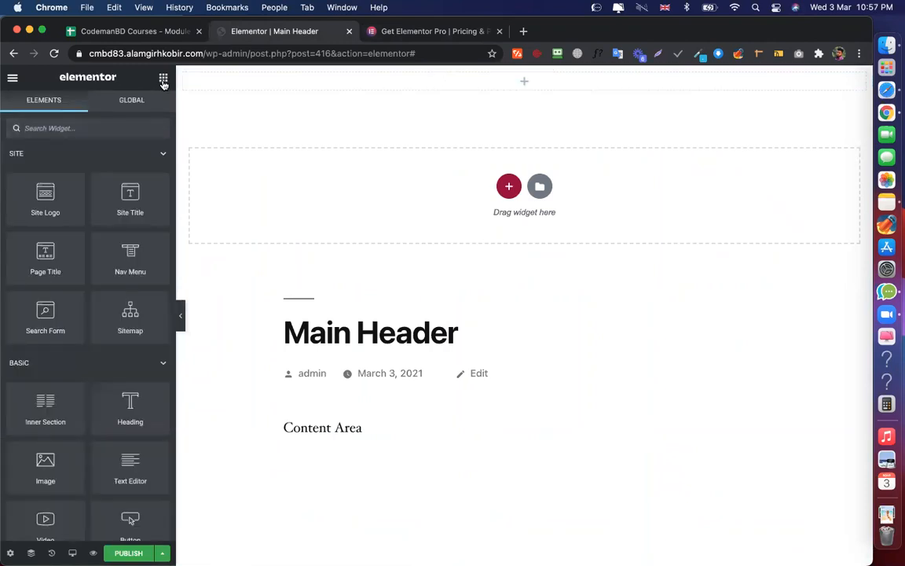
{"action": "scroll", "coordinate": [101, 170], "scroll_direction": "down", "scroll_amount": 1}
{"action": "scroll", "coordinate": [101, 170], "scroll_direction": "down", "scroll_amount": 2}
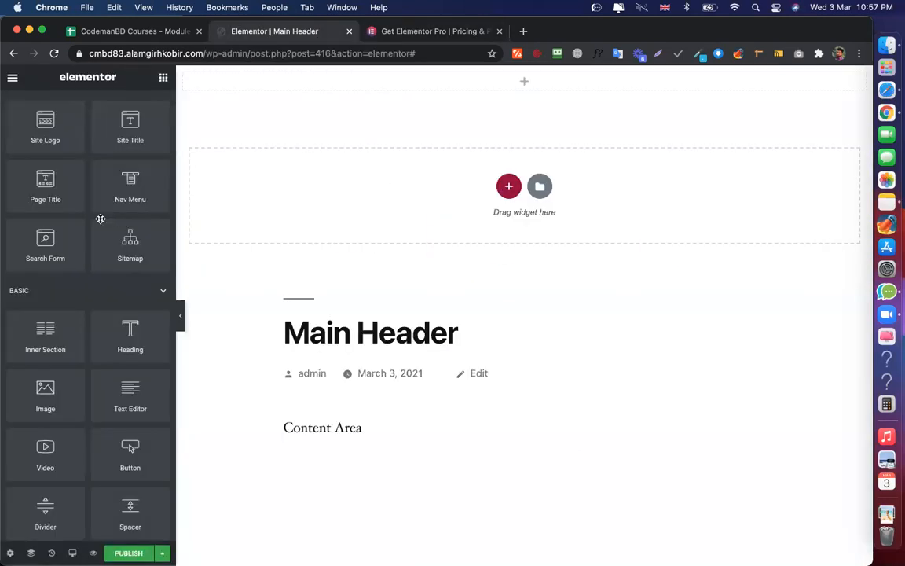
{"action": "scroll", "coordinate": [99, 219], "scroll_direction": "up", "scroll_amount": 2}
{"action": "left_click", "coordinate": [409, 144]}
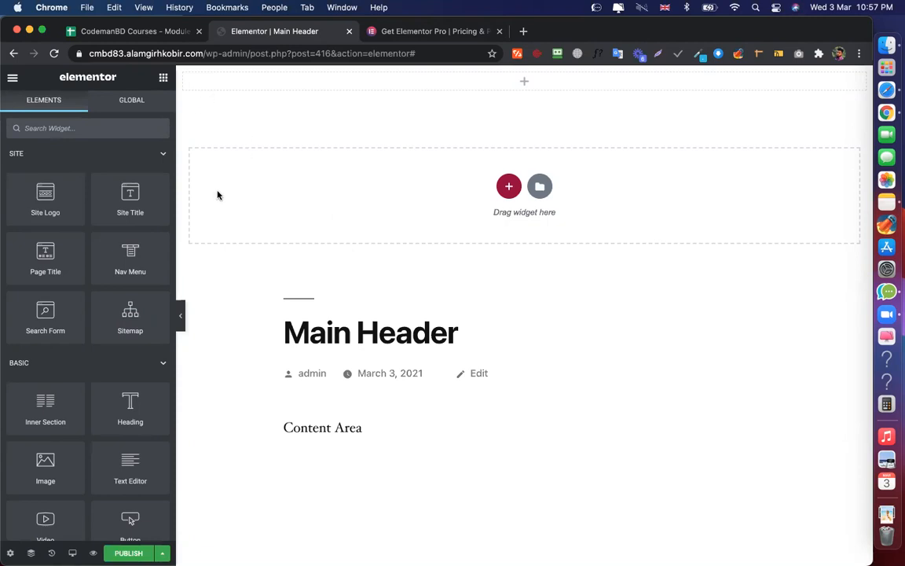
{"action": "scroll", "coordinate": [87, 210], "scroll_direction": "down", "scroll_amount": 3}
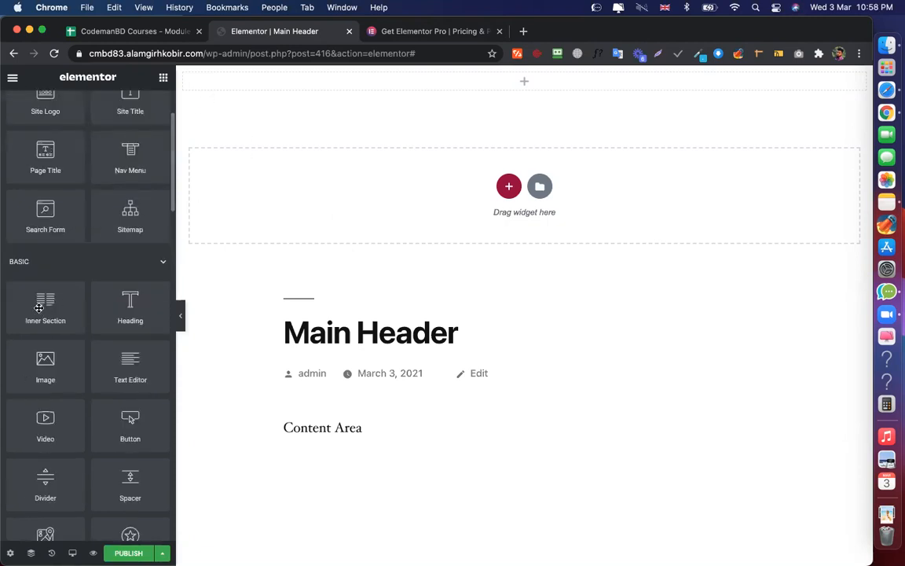
{"action": "left_click_drag", "start_coordinate": [34, 309], "coordinate": [397, 86]}
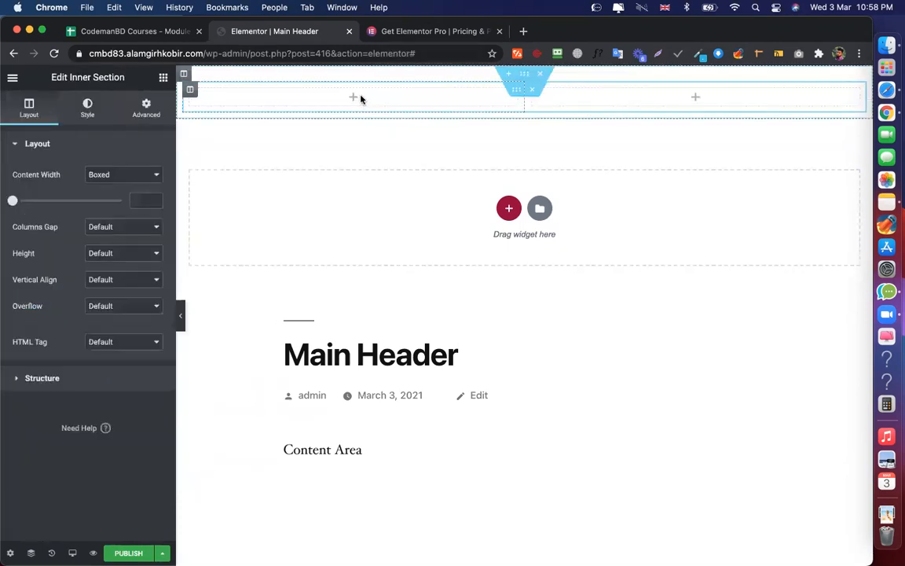
Extend the inner section to four columns by duplicating one column and adding another
{"action": "right_click", "coordinate": [534, 94]}
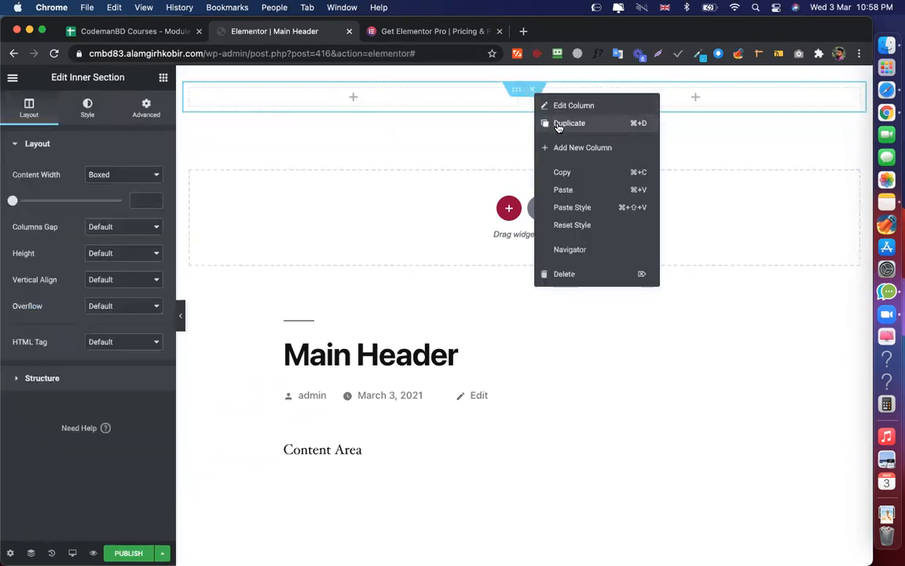
{"action": "left_click", "coordinate": [559, 124]}
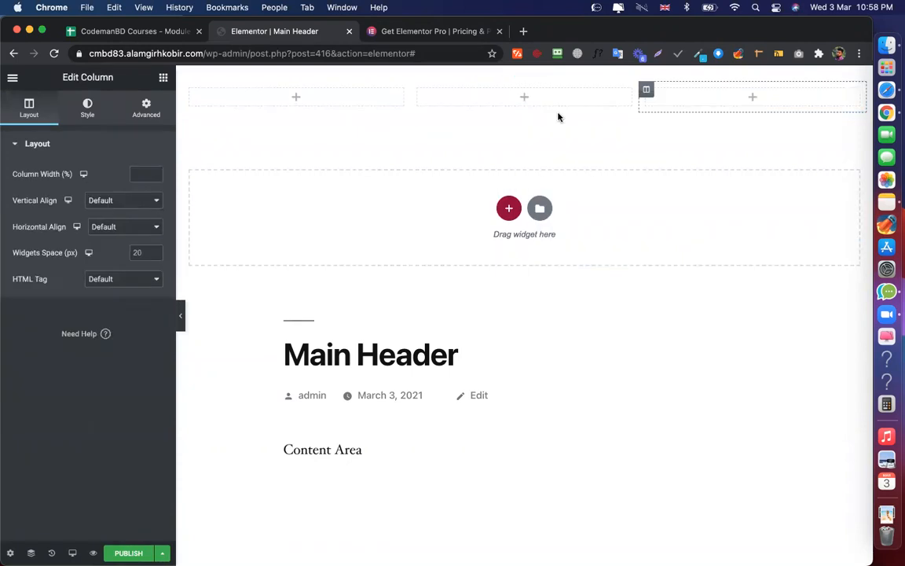
{"action": "right_click", "coordinate": [649, 91]}
{"action": "left_click", "coordinate": [700, 144]}
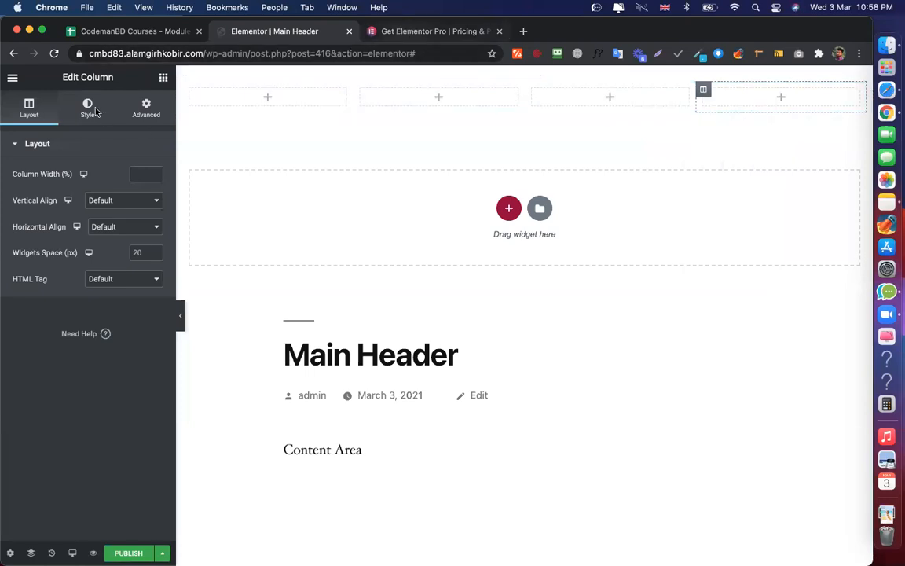
Check the pricing page's header, then add an Image widget to the inner section's first column and open its media selection
{"action": "key", "text": "ctrl+Tab"}
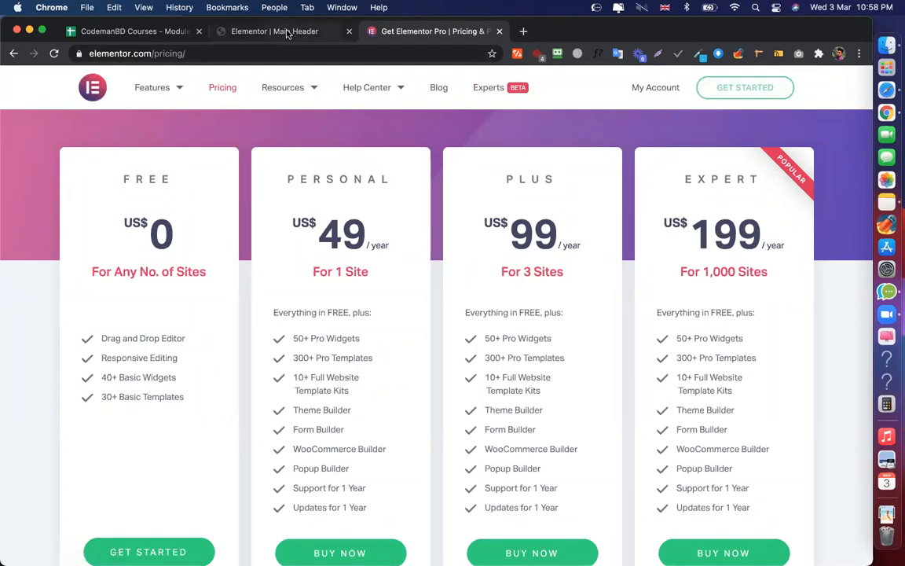
{"action": "left_click", "coordinate": [257, 28]}
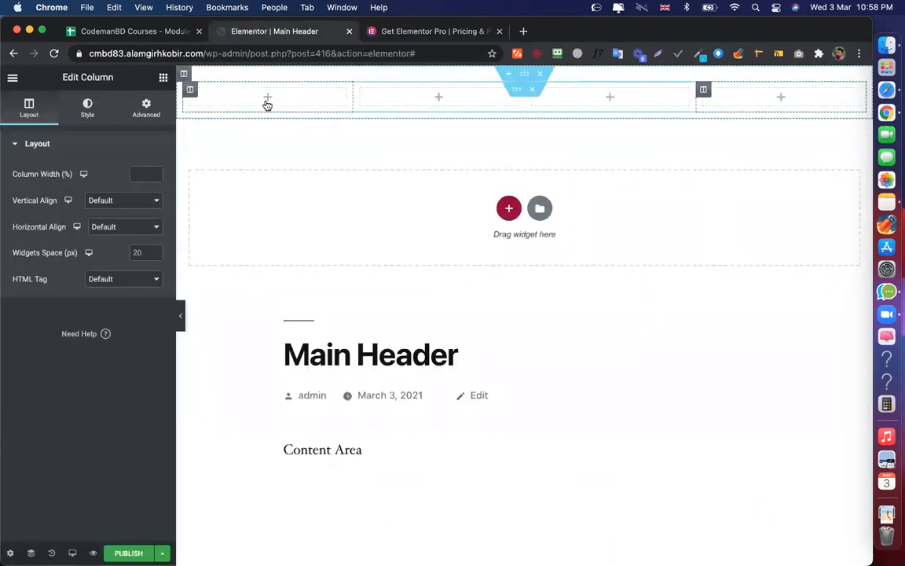
{"action": "left_click", "coordinate": [267, 100]}
{"action": "scroll", "coordinate": [41, 209], "scroll_direction": "down", "scroll_amount": 5}
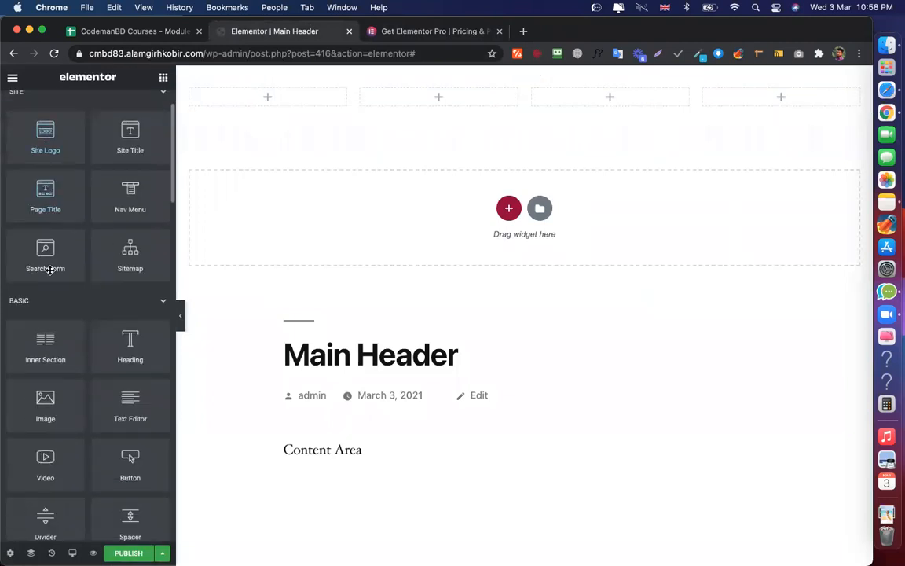
{"action": "left_click_drag", "start_coordinate": [38, 270], "coordinate": [267, 102]}
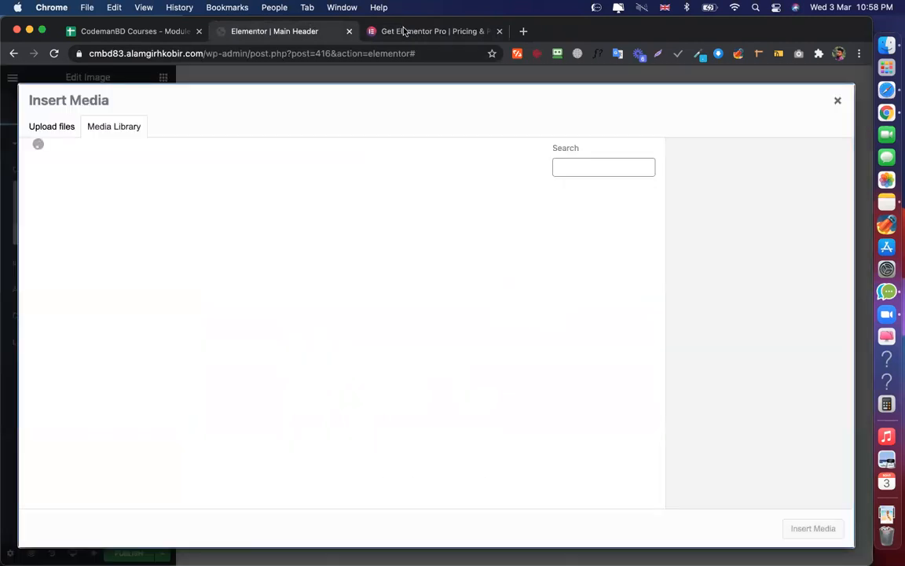
Save the Elementor logo image from the header of the pricing page
{"action": "left_click", "coordinate": [404, 31]}
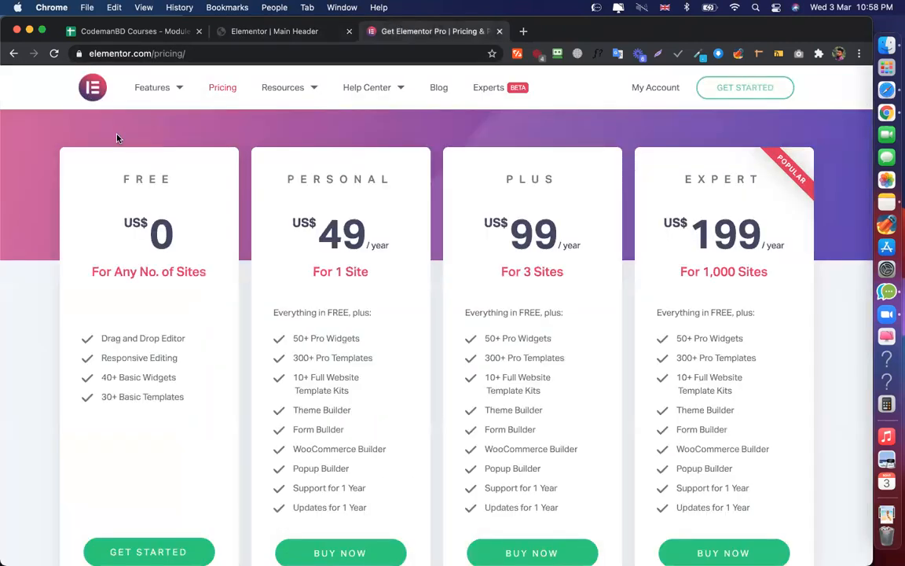
{"action": "right_click", "coordinate": [92, 89]}
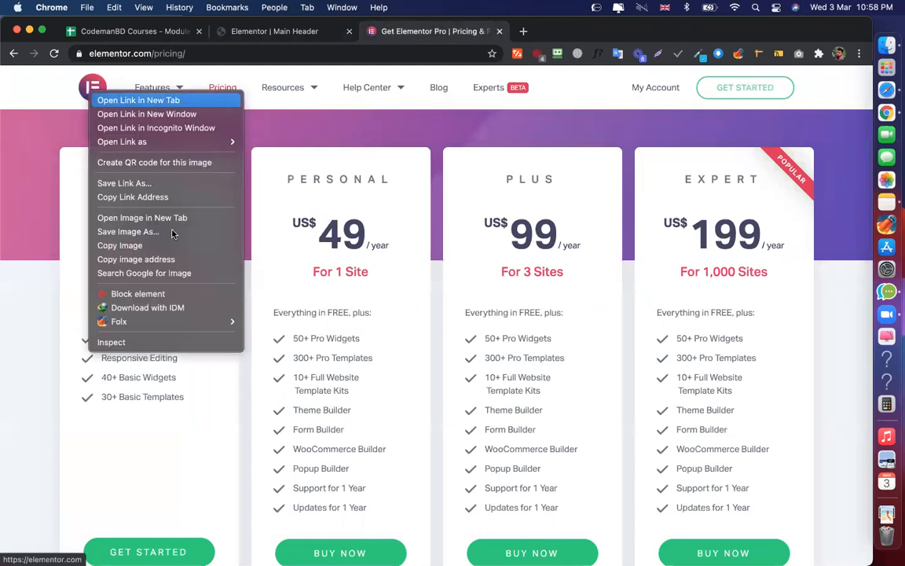
{"action": "left_click", "coordinate": [219, 234]}
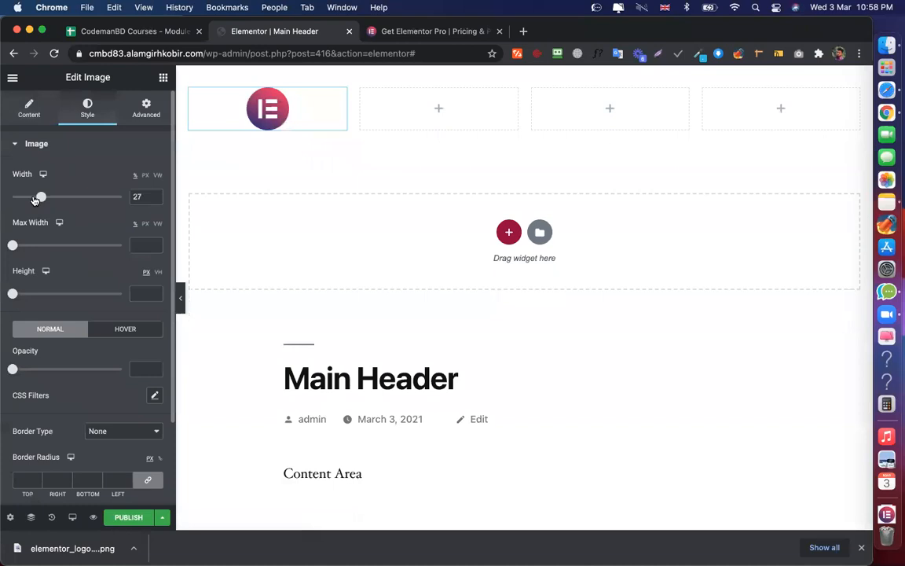
Set the logo image's width to 20%, narrow its column to about 22.5% and open the column's settings
{"action": "left_click_drag", "start_coordinate": [34, 200], "coordinate": [34, 197]}
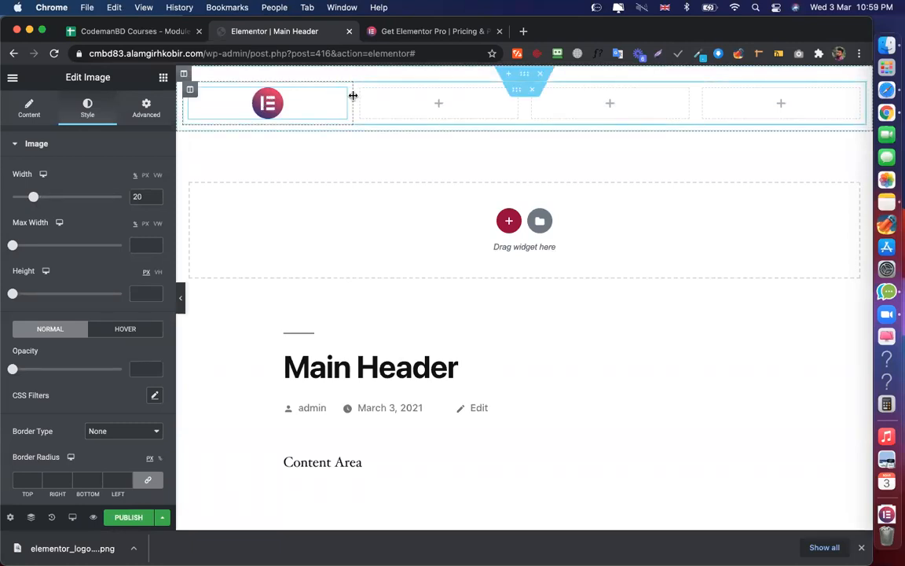
{"action": "left_click_drag", "start_coordinate": [353, 95], "coordinate": [336, 99]}
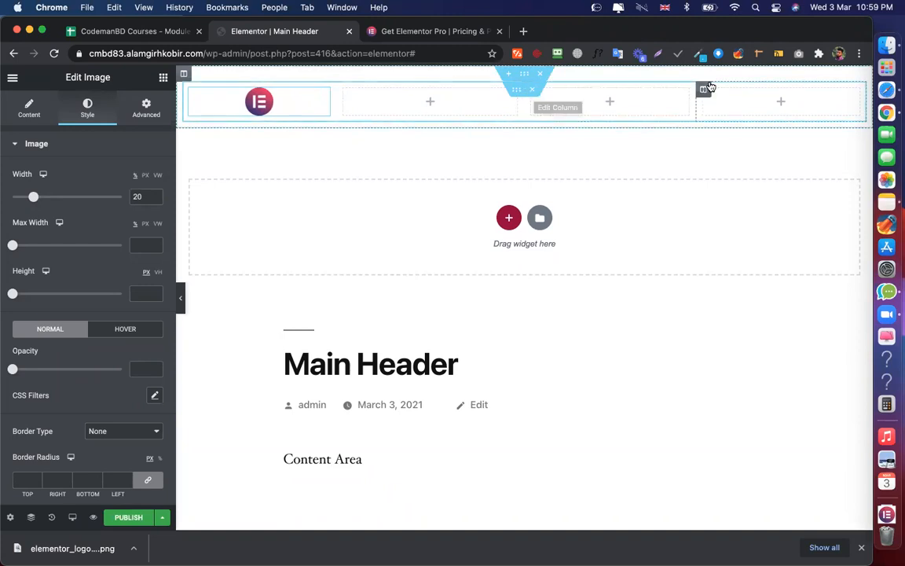
{"action": "left_click", "coordinate": [190, 92]}
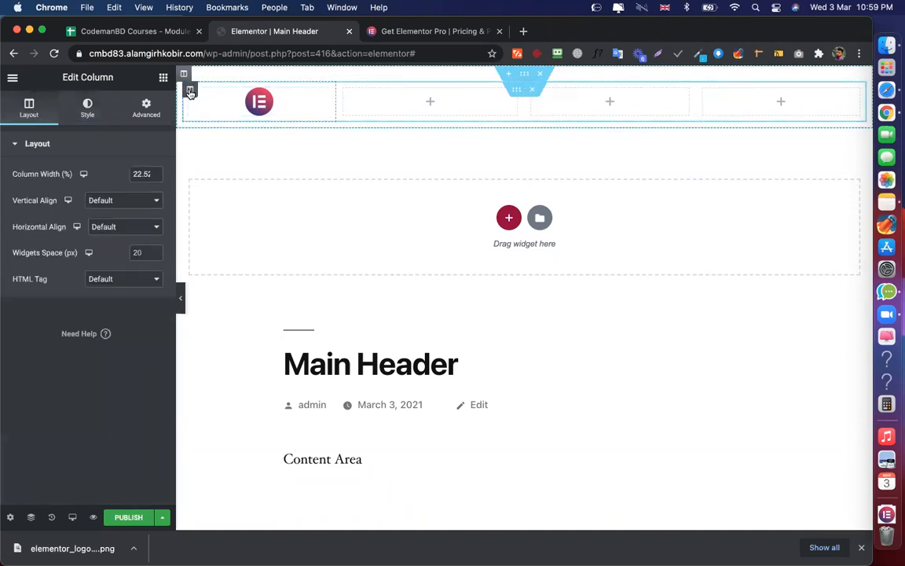
Set the logo column's width to 20%
{"action": "double_click", "coordinate": [137, 173]}
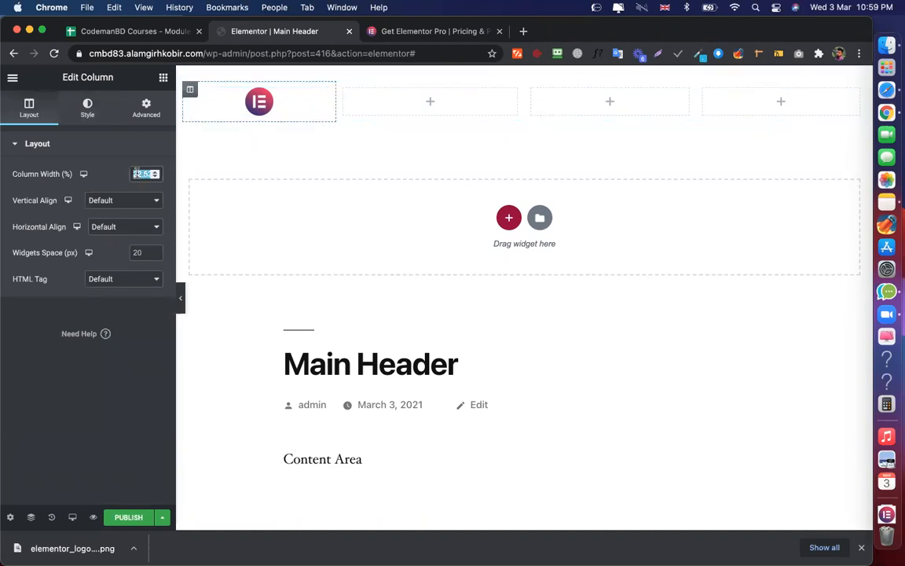
{"action": "type", "text": "10"}
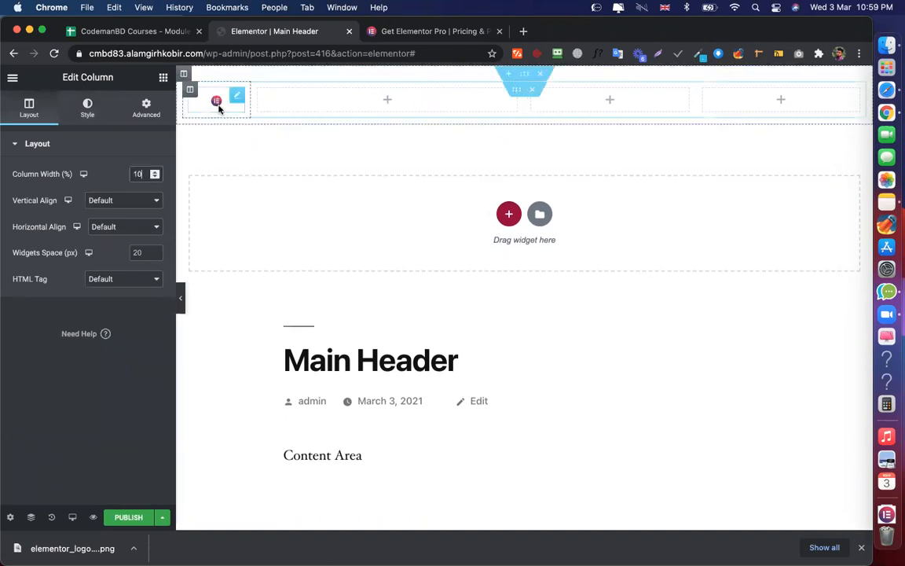
{"action": "key", "text": "Up"}
{"action": "key", "text": "Up"}
{"action": "key", "text": "Up"}
{"action": "key", "text": "Up"}
{"action": "key", "text": "Up"}
{"action": "key", "text": "Up"}
{"action": "key", "text": "Up"}
{"action": "key", "text": "Up"}
{"action": "key", "text": "Up"}
{"action": "key", "text": "Up"}
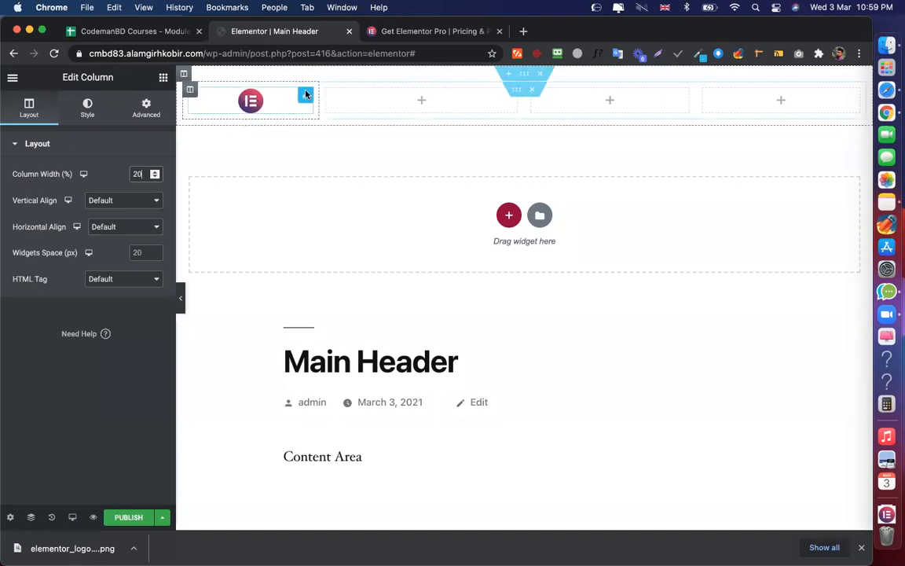
Check the pricing page's header, then add a Nav Menu widget to the inner section's second column
{"action": "left_click", "coordinate": [386, 29]}
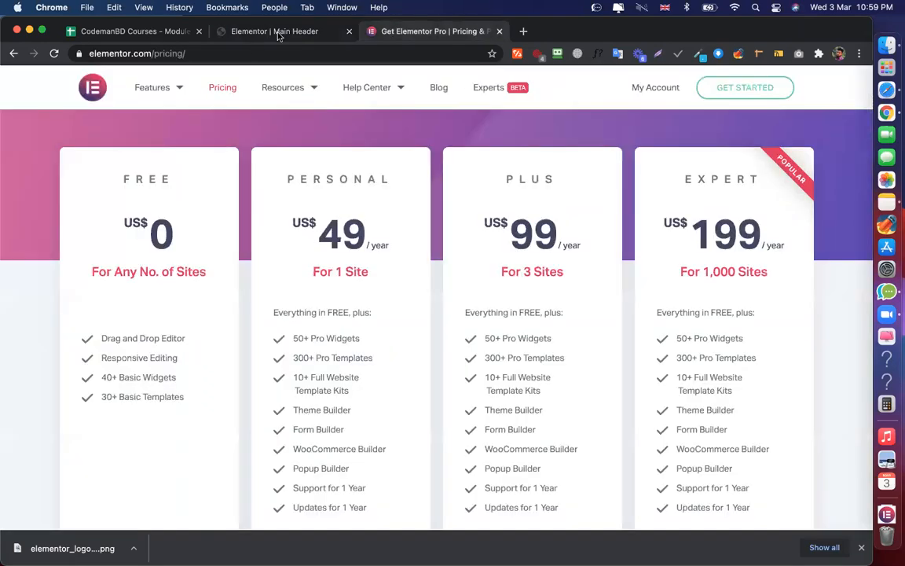
{"action": "left_click", "coordinate": [278, 35]}
{"action": "left_click", "coordinate": [423, 102]}
{"action": "left_click", "coordinate": [61, 130]}
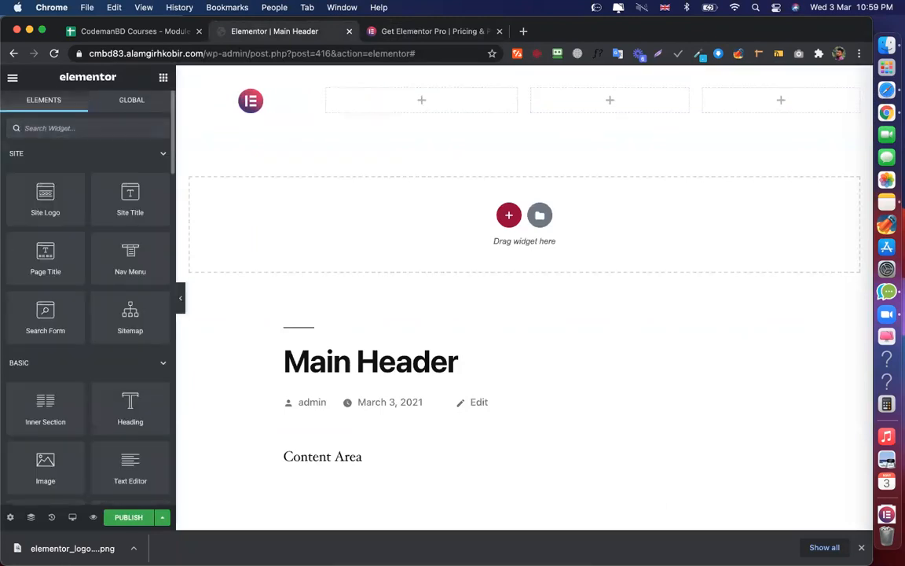
{"action": "type", "text": "menu"}
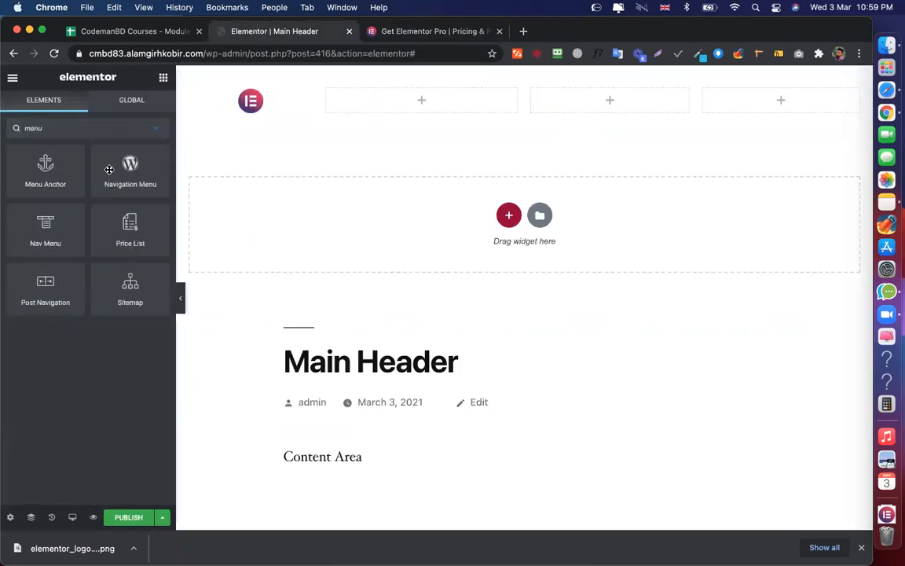
{"action": "left_click", "coordinate": [104, 438]}
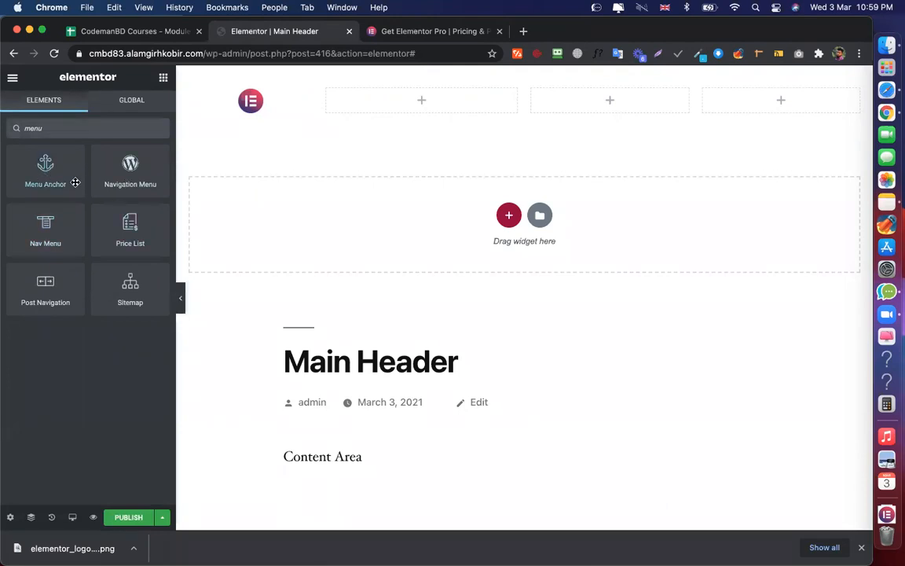
{"action": "left_click_drag", "start_coordinate": [45, 227], "coordinate": [466, 107]}
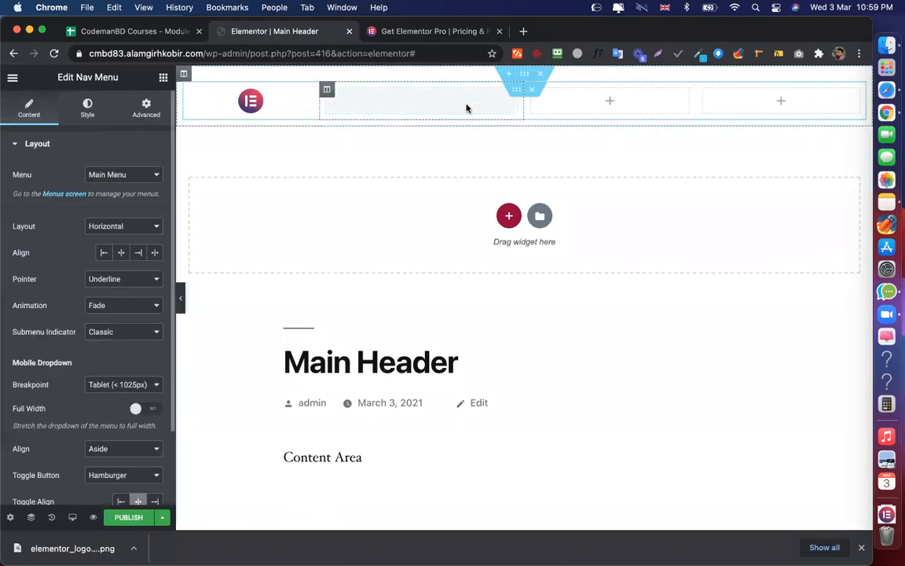
Review the menus available for the Nav Menu widget, keeping Main Menu, and compare with the pricing page's header menu
{"action": "left_click", "coordinate": [94, 174]}
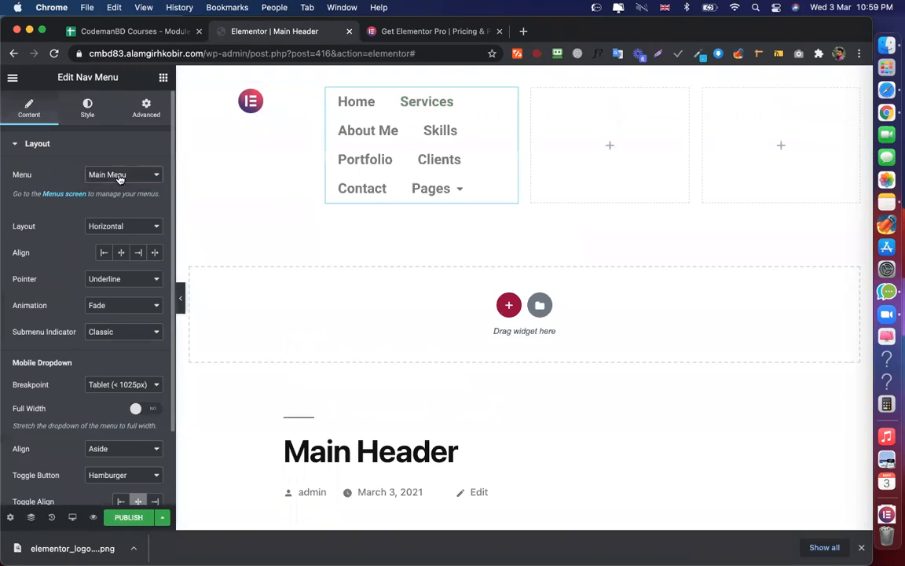
{"action": "left_click", "coordinate": [110, 175]}
{"action": "left_click", "coordinate": [113, 160]}
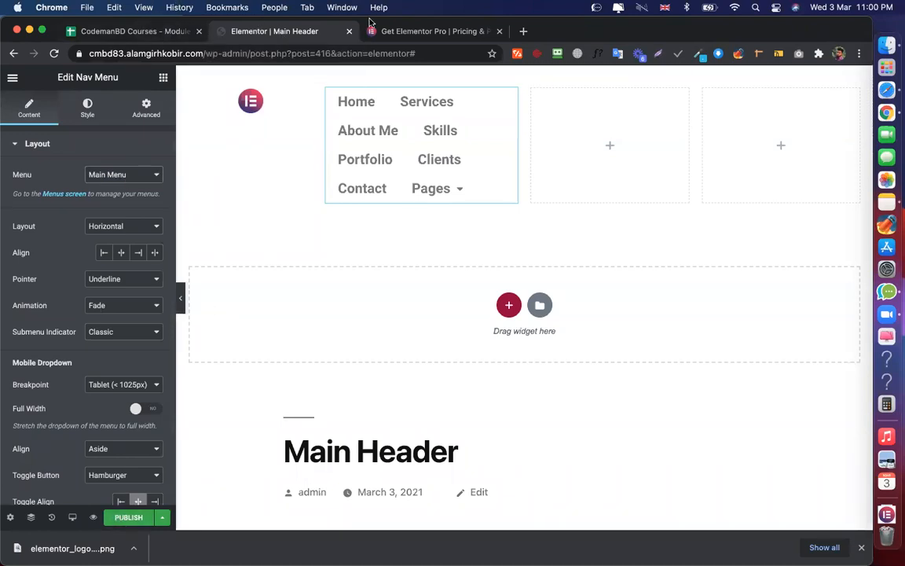
{"action": "left_click", "coordinate": [449, 33]}
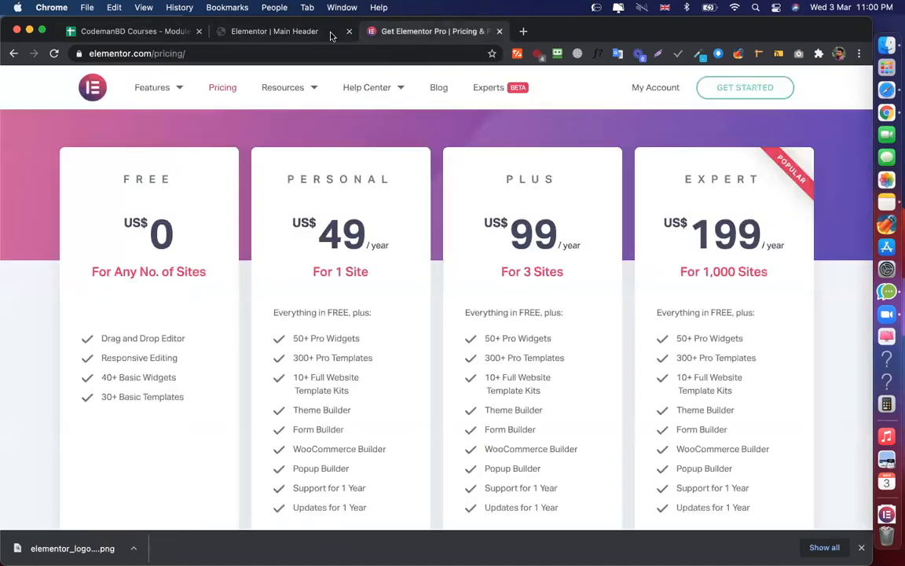
{"action": "left_click", "coordinate": [299, 31]}
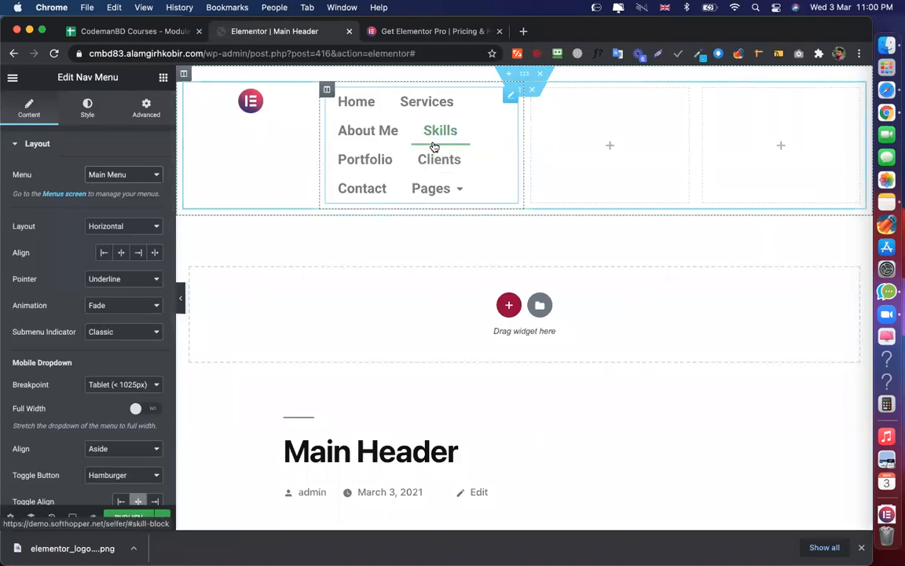
{"action": "left_click", "coordinate": [140, 174]}
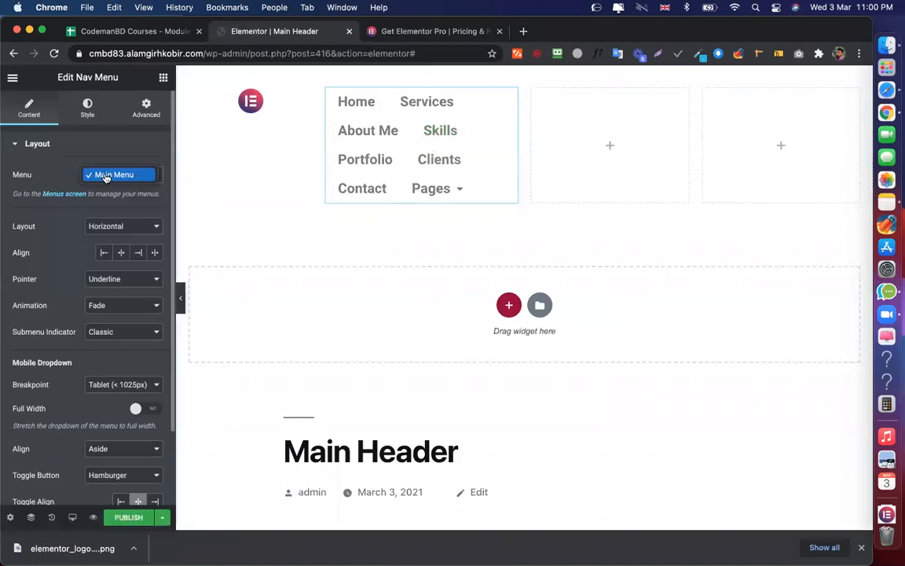
{"action": "left_click", "coordinate": [116, 175]}
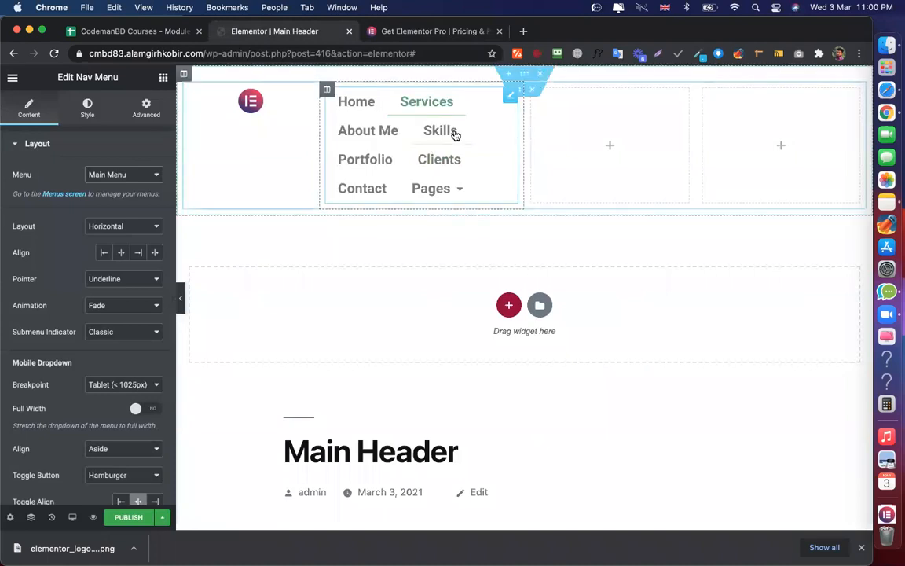
Try to set the menu column's width to 60%
{"action": "left_click", "coordinate": [317, 94]}
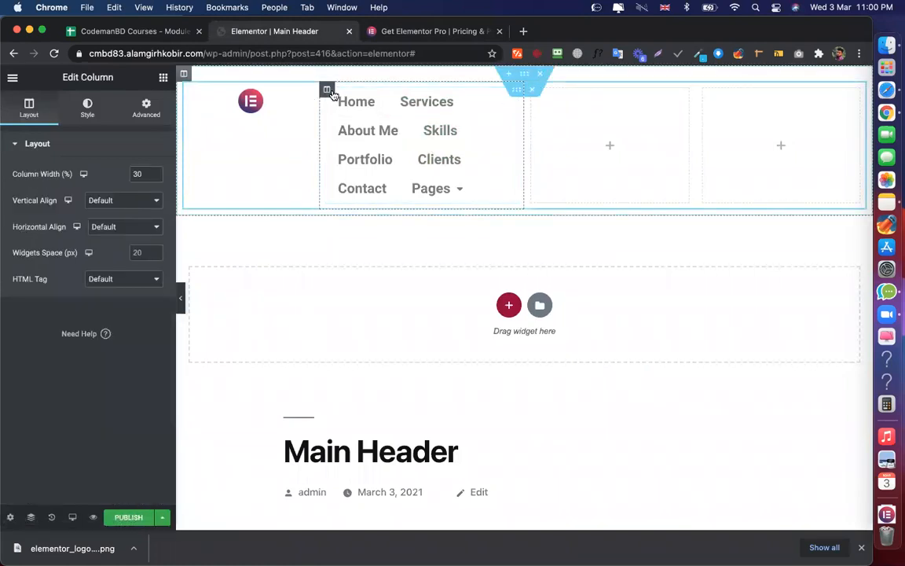
{"action": "left_click_drag", "start_coordinate": [143, 174], "coordinate": [108, 177]}
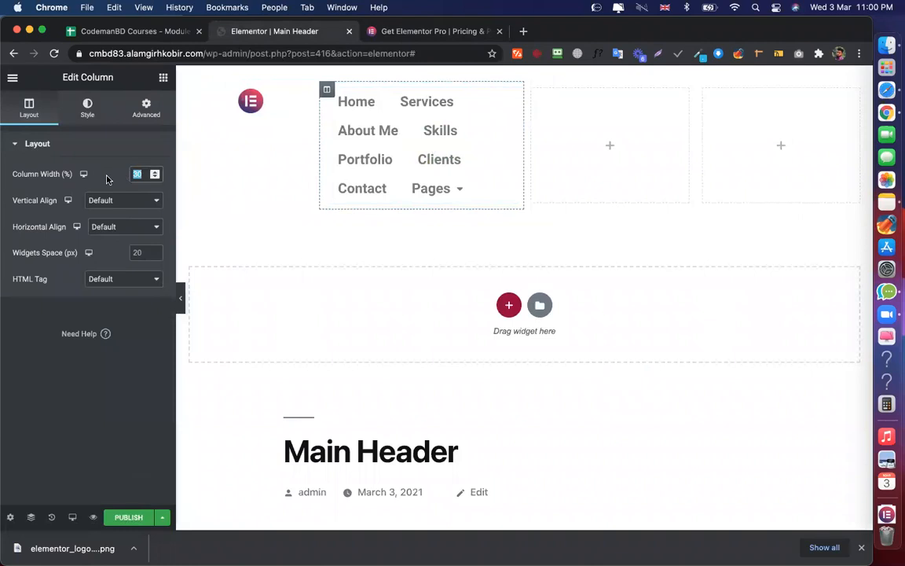
{"action": "type", "text": "6"}
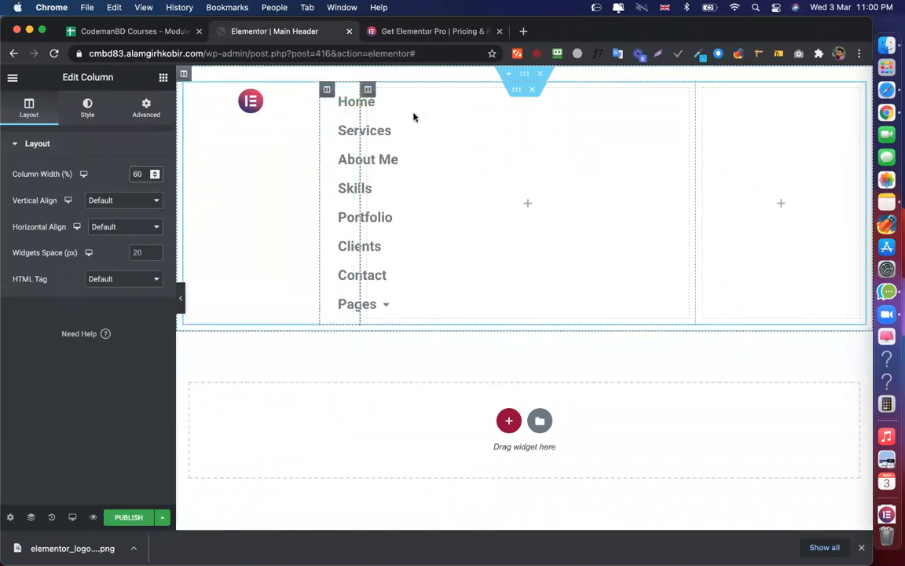
{"action": "key", "text": "BackSpace"}
{"action": "key", "text": "BackSpace"}
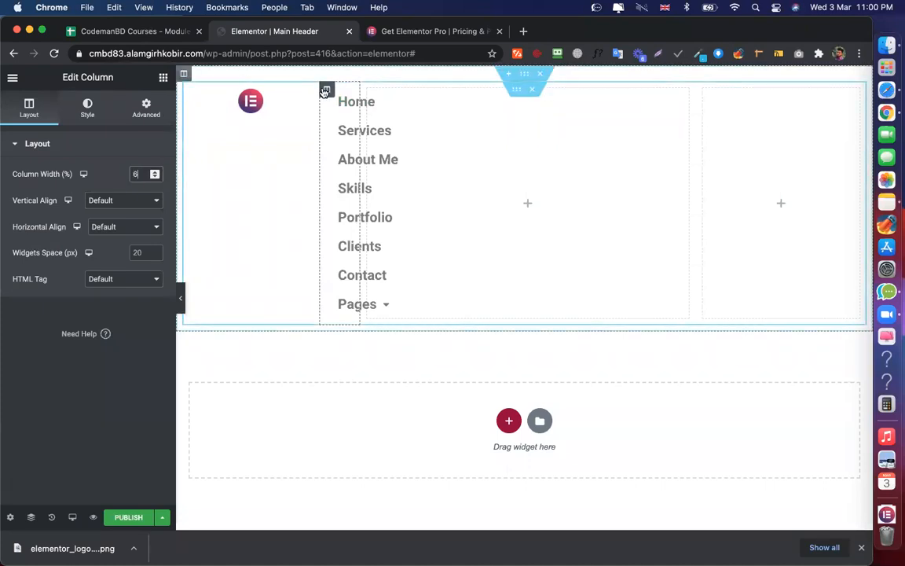
{"action": "key", "text": "BackSpace"}
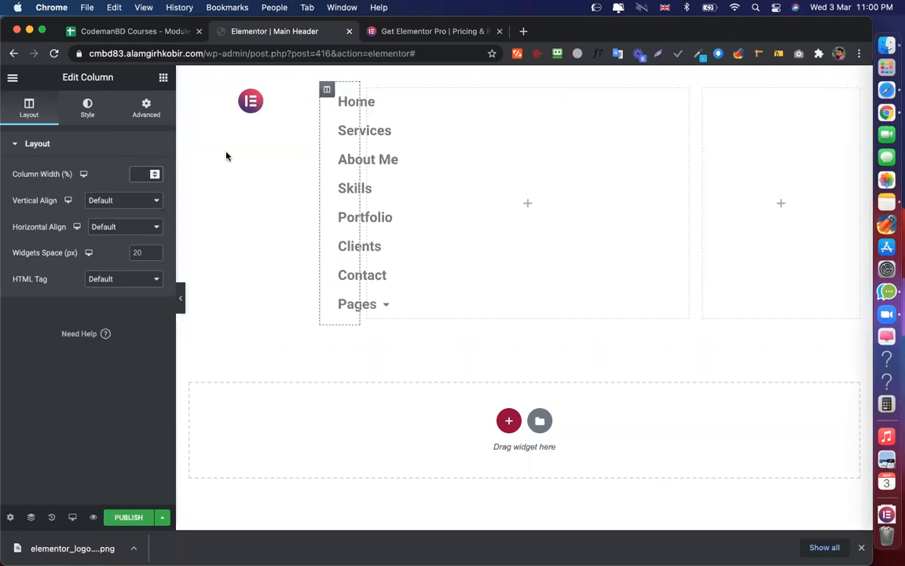
{"action": "left_click", "coordinate": [540, 133]}
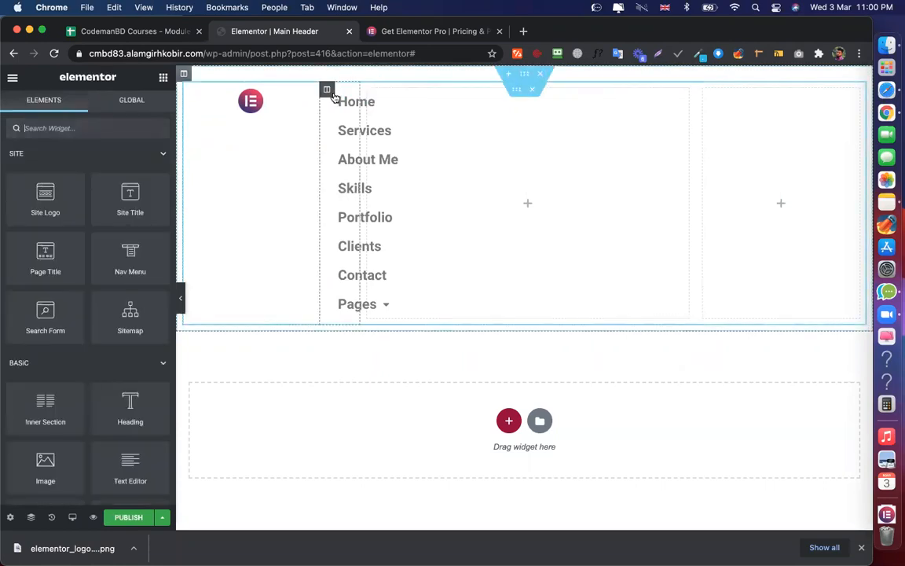
Widen the column holding the navigation menu to 50%
{"action": "left_click", "coordinate": [327, 91]}
{"action": "key", "text": "Up"}
{"action": "key", "text": "Up"}
{"action": "key", "text": "Up"}
{"action": "key", "text": "Up"}
{"action": "key", "text": "Up"}
{"action": "key", "text": "Up"}
{"action": "key", "text": "Up"}
{"action": "key", "text": "Up"}
{"action": "key", "text": "Up"}
{"action": "key", "text": "Up"}
{"action": "key", "text": "Up"}
{"action": "key", "text": "Up"}
{"action": "key", "text": "Up"}
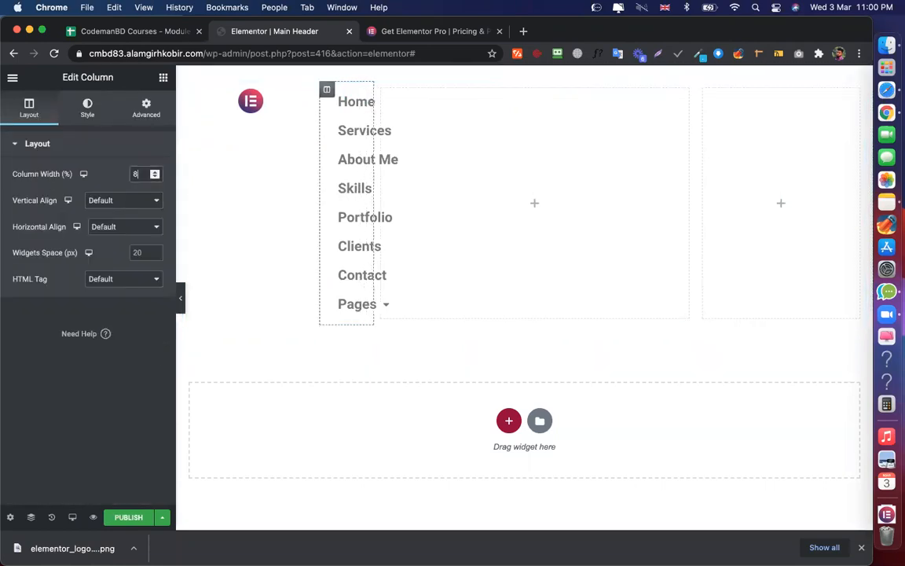
{"action": "key", "text": "Up"}
{"action": "key", "text": "Up"}
{"action": "key", "text": "Up"}
{"action": "key", "text": "Up"}
{"action": "key", "text": "Up"}
{"action": "key", "text": "Up"}
{"action": "key", "text": "Up"}
{"action": "key", "text": "Up"}
{"action": "key", "text": "Up"}
{"action": "key", "text": "Up"}
{"action": "key", "text": "Up"}
{"action": "key", "text": "Up"}
{"action": "key", "text": "Up"}
{"action": "key", "text": "Up"}
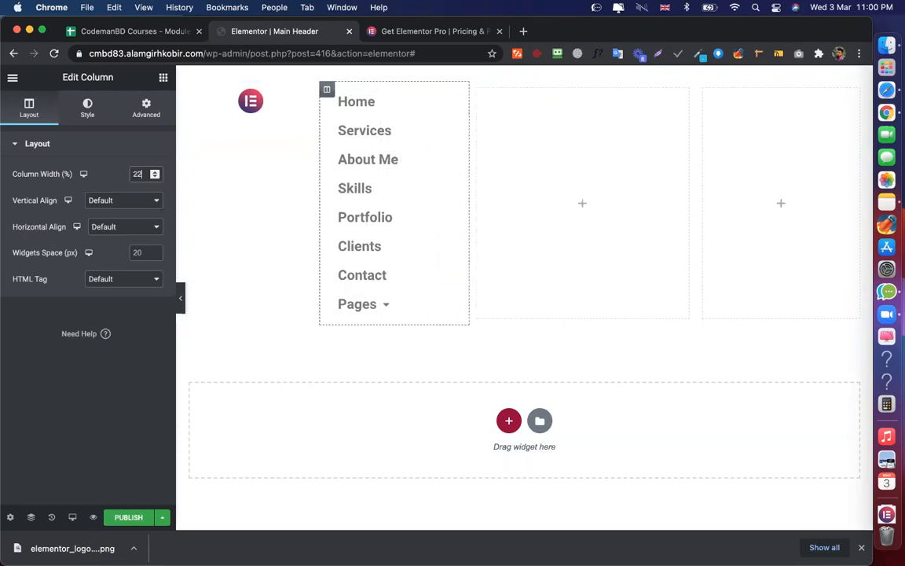
{"action": "key", "text": "Up"}
{"action": "key", "text": "Up"}
{"action": "key", "text": "Up"}
{"action": "key", "text": "Up"}
{"action": "key", "text": "Up"}
{"action": "key", "text": "Up"}
{"action": "key", "text": "Up"}
{"action": "key", "text": "Up"}
{"action": "key", "text": "Up"}
{"action": "key", "text": "Up"}
{"action": "key", "text": "Up"}
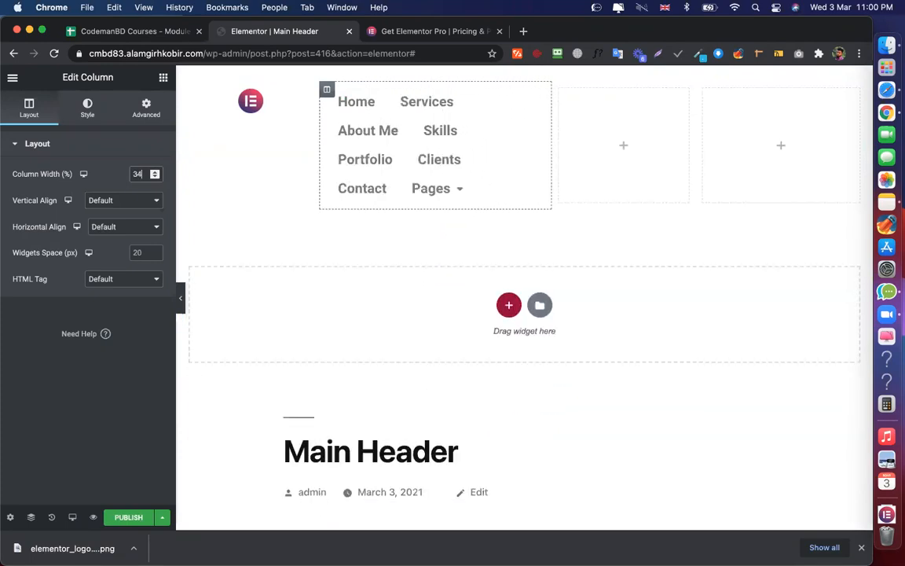
{"action": "key", "text": "Up"}
{"action": "key", "text": "Up"}
{"action": "key", "text": "Up"}
{"action": "key", "text": "Up"}
{"action": "key", "text": "Up"}
{"action": "key", "text": "Up"}
{"action": "key", "text": "Up"}
{"action": "key", "text": "Up"}
{"action": "key", "text": "Up"}
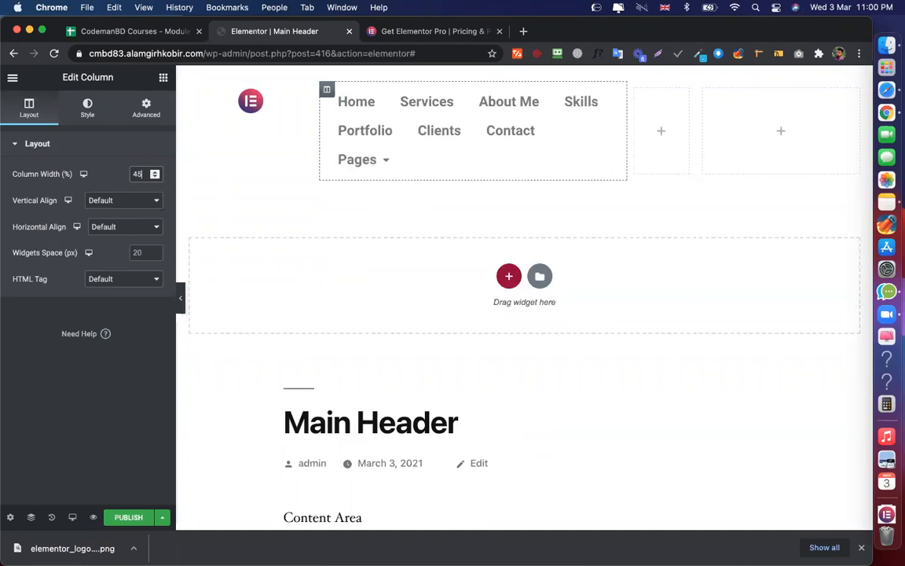
{"action": "key", "text": "Down"}
{"action": "key", "text": "Down"}
{"action": "key", "text": "Down"}
{"action": "key", "text": "Down"}
{"action": "key", "text": "Down"}
{"action": "key", "text": "Up"}
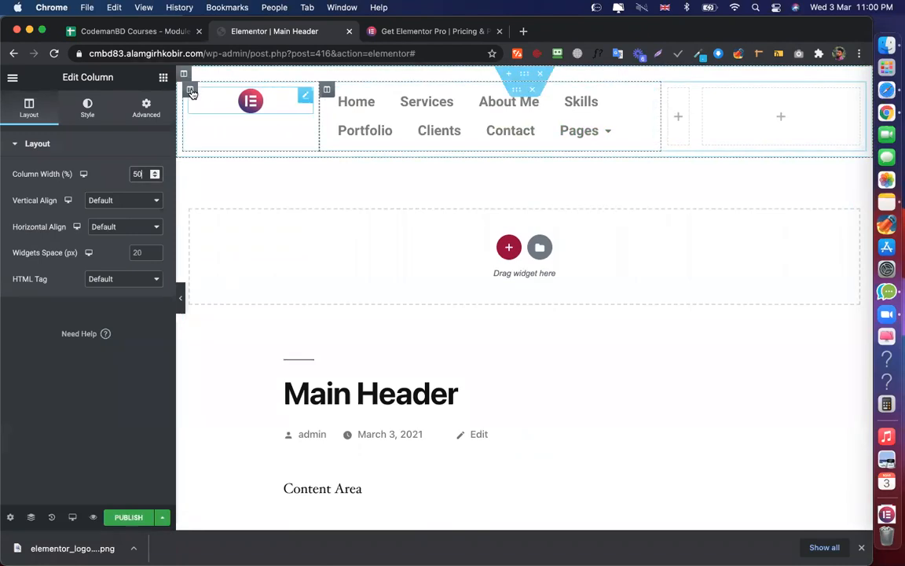
Reduce the logo column's width to 10%
{"action": "left_click", "coordinate": [191, 90]}
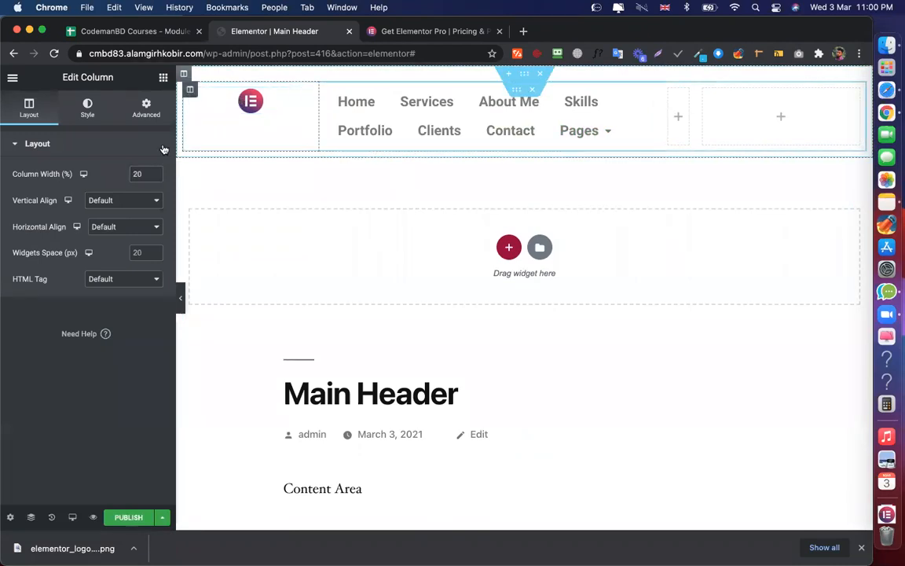
{"action": "left_click", "coordinate": [144, 175]}
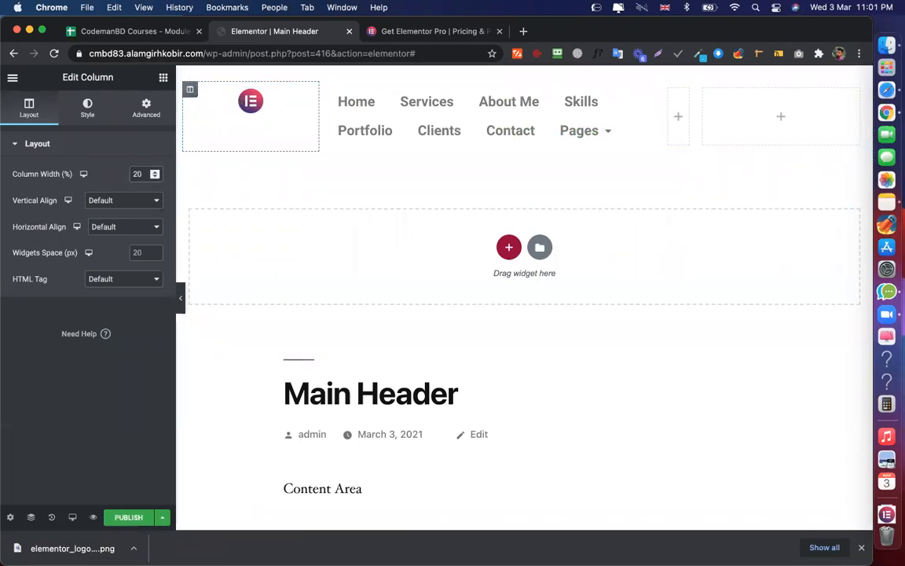
{"action": "key", "text": "Down"}
{"action": "key", "text": "Down"}
{"action": "key", "text": "Down"}
{"action": "key", "text": "Down"}
{"action": "key", "text": "Down"}
{"action": "key", "text": "Down"}
{"action": "key", "text": "Down"}
{"action": "key", "text": "Down"}
{"action": "key", "text": "Down"}
{"action": "key", "text": "Down"}
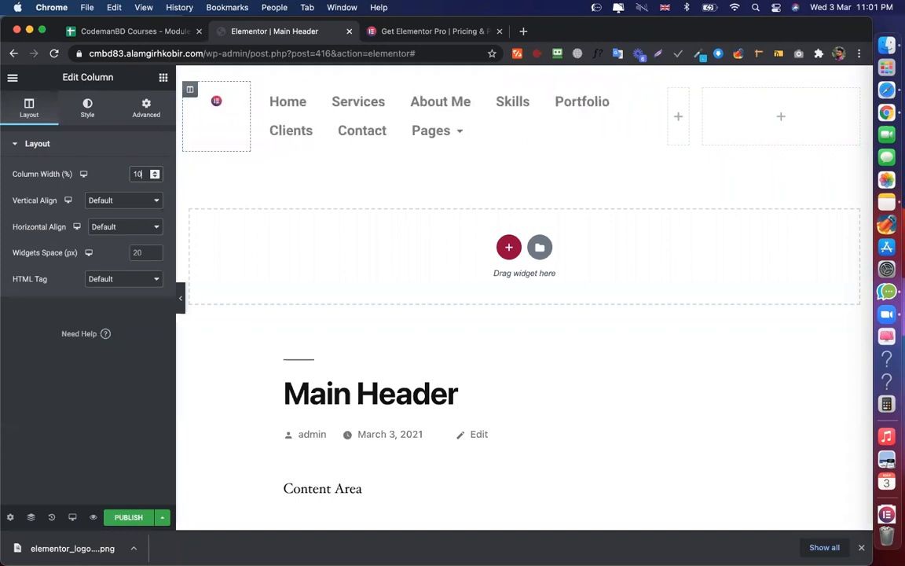
Enlarge the logo image's width to 80%
{"action": "left_click", "coordinate": [219, 102]}
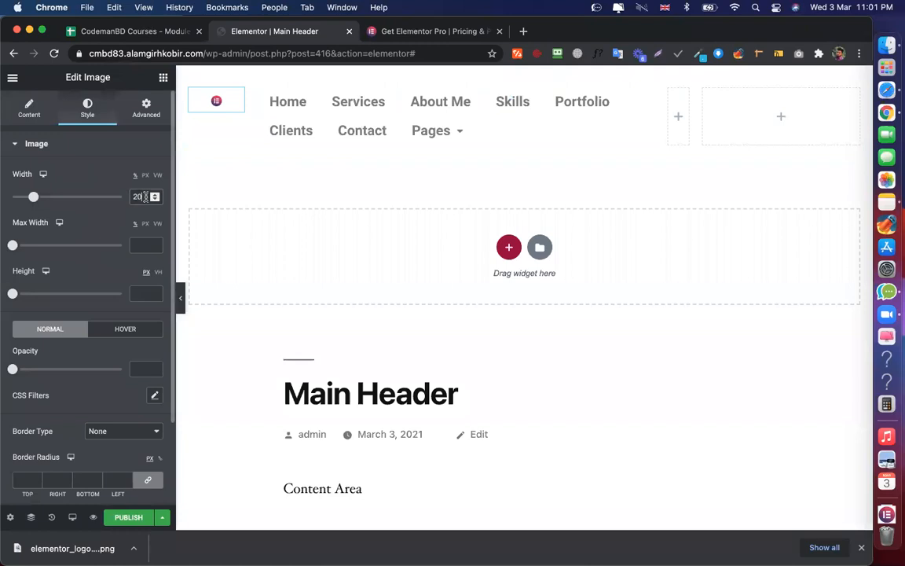
{"action": "left_click", "coordinate": [145, 196]}
{"action": "key", "text": "Up"}
{"action": "key", "text": "Up"}
{"action": "key", "text": "Up"}
{"action": "key", "text": "Up"}
{"action": "key", "text": "Up"}
{"action": "key", "text": "Up"}
{"action": "key", "text": "Up"}
{"action": "key", "text": "Up"}
{"action": "key", "text": "Up"}
{"action": "key", "text": "Up"}
{"action": "key", "text": "Up"}
{"action": "key", "text": "Up"}
{"action": "key", "text": "Up"}
{"action": "key", "text": "Up"}
{"action": "key", "text": "Up"}
{"action": "key", "text": "Up"}
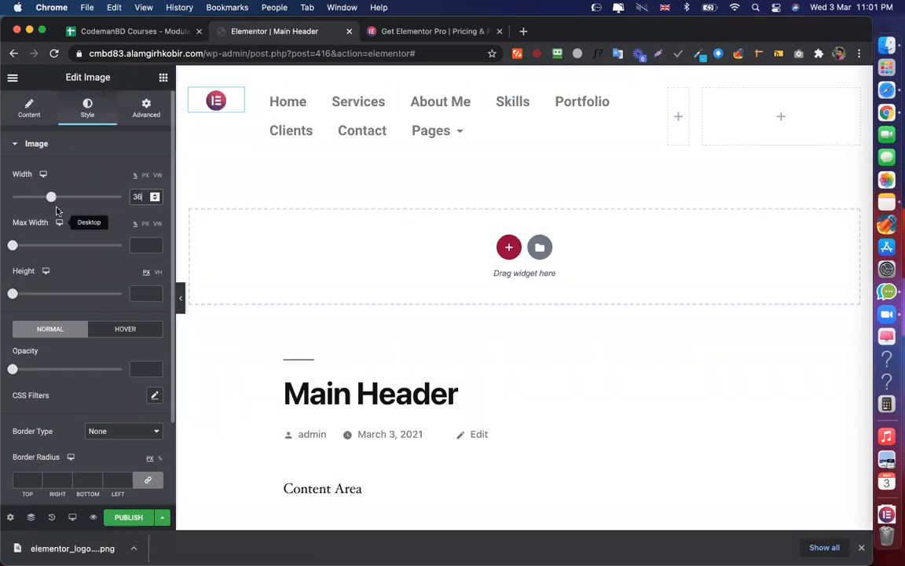
{"action": "left_click_drag", "start_coordinate": [51, 196], "coordinate": [99, 200]}
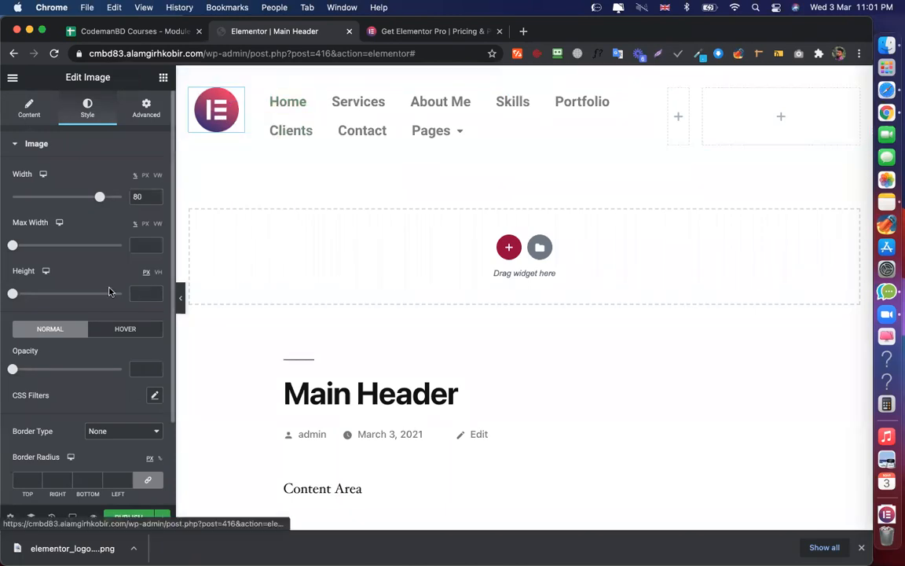
Try the right, center and left alignments on the logo image
{"action": "left_click", "coordinate": [28, 110]}
{"action": "left_click", "coordinate": [155, 291]}
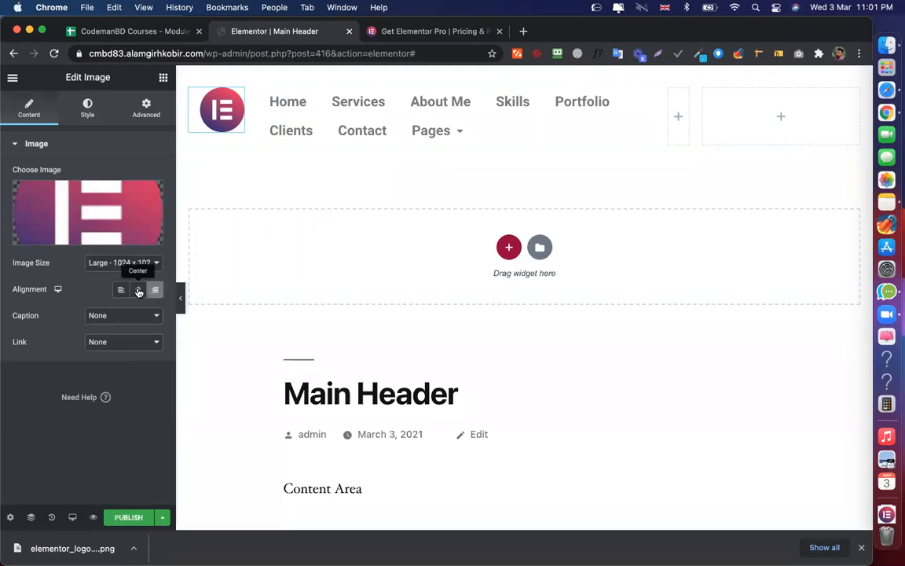
{"action": "left_click", "coordinate": [138, 290]}
{"action": "left_click", "coordinate": [121, 291]}
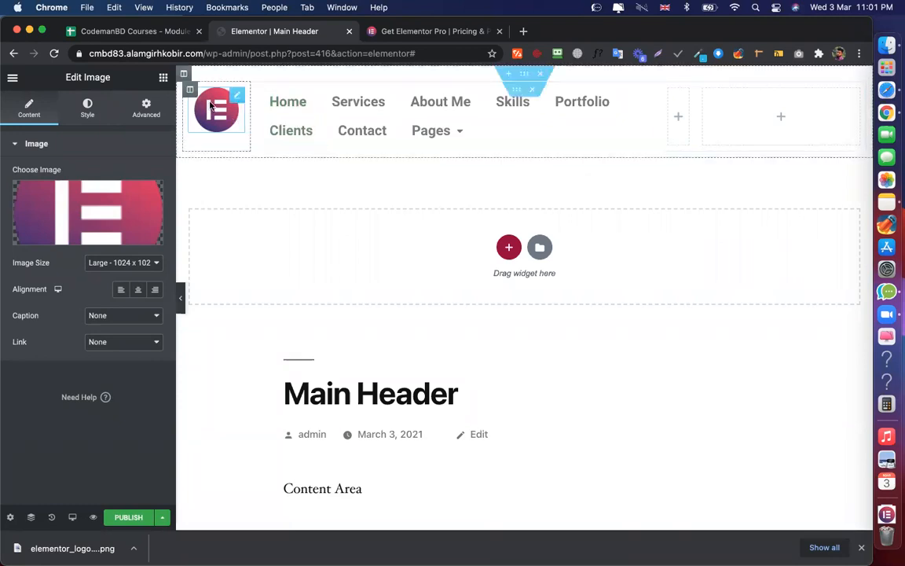
Set the vertical alignment of both the logo column and the navigation menu column to Middle
{"action": "left_click", "coordinate": [189, 89]}
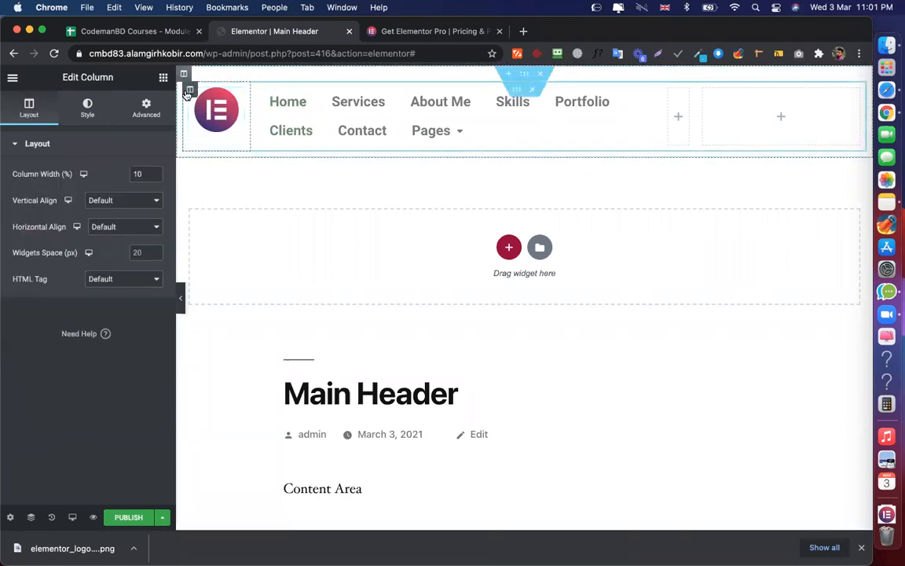
{"action": "left_click", "coordinate": [103, 201]}
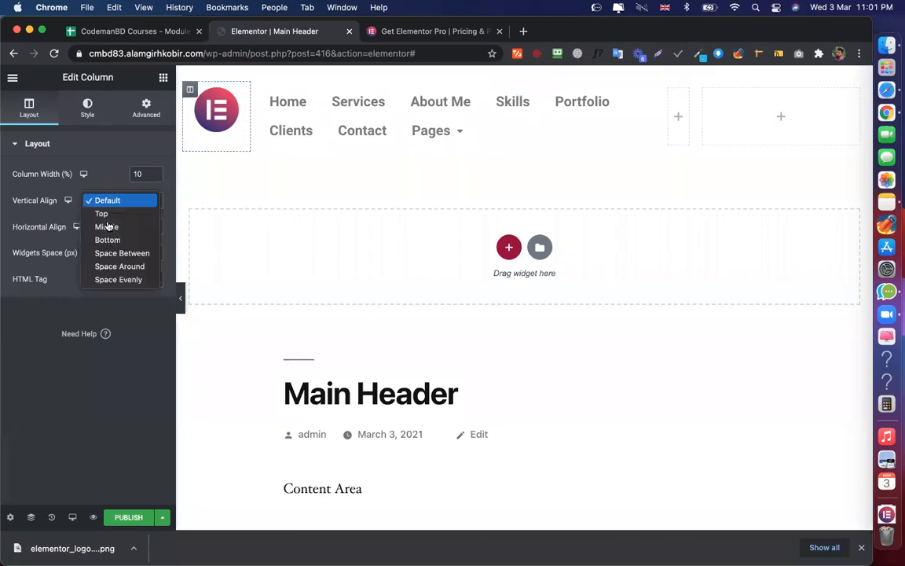
{"action": "left_click", "coordinate": [112, 224]}
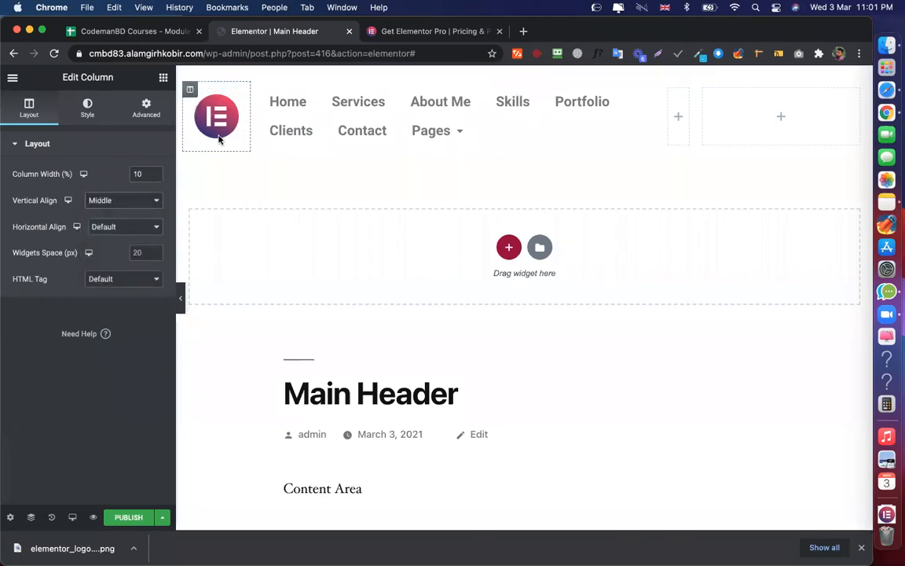
{"action": "left_click", "coordinate": [257, 88]}
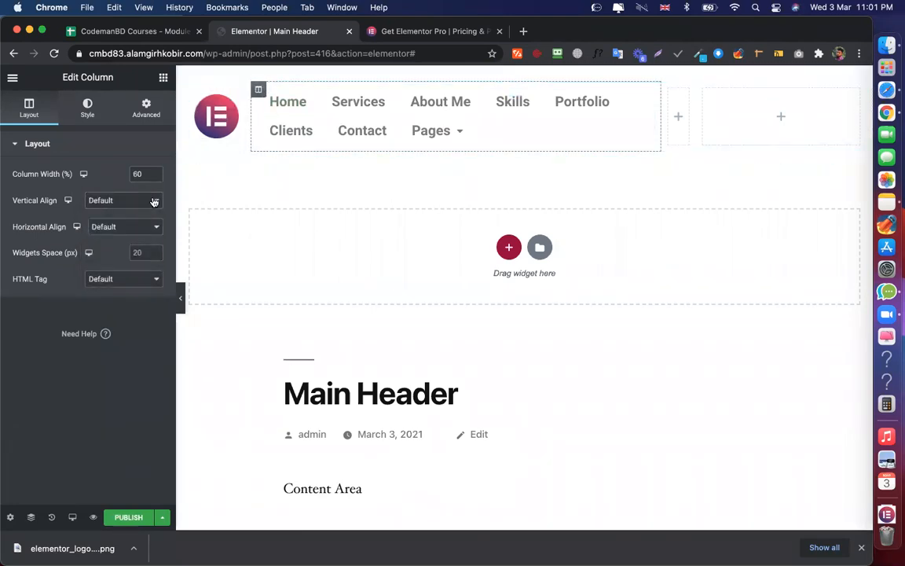
{"action": "left_click", "coordinate": [154, 202]}
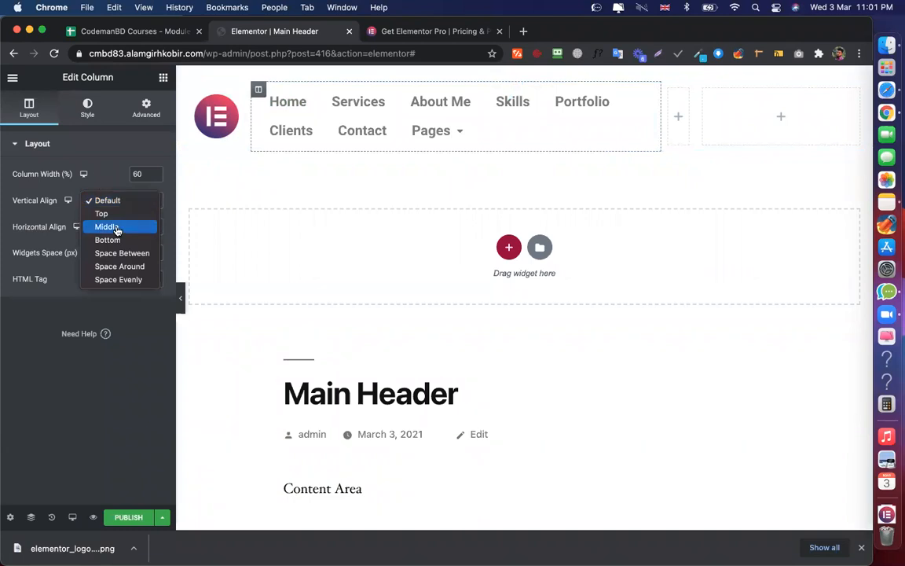
{"action": "left_click", "coordinate": [109, 227]}
Widen the empty third column, trying 10% and settling on a column width of 15%
{"action": "left_click", "coordinate": [670, 91]}
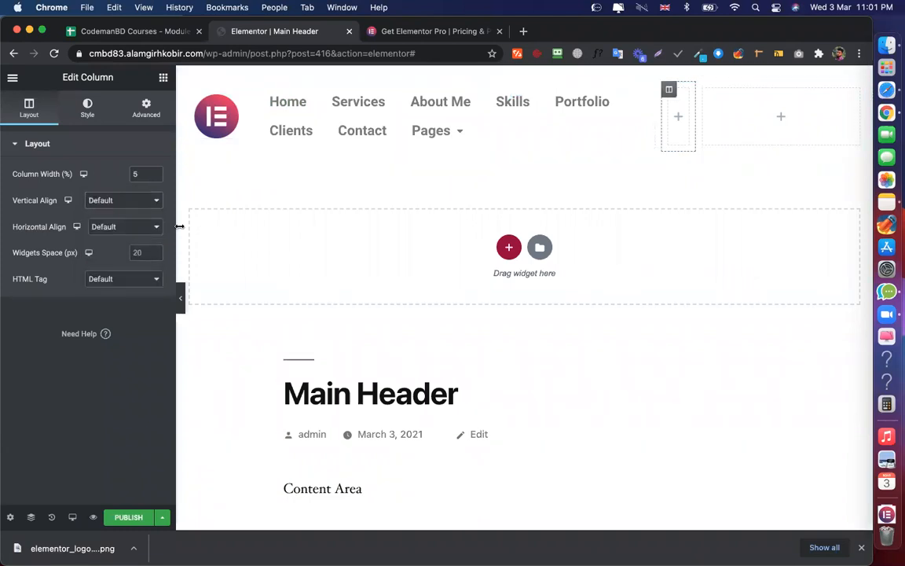
{"action": "left_click", "coordinate": [132, 203]}
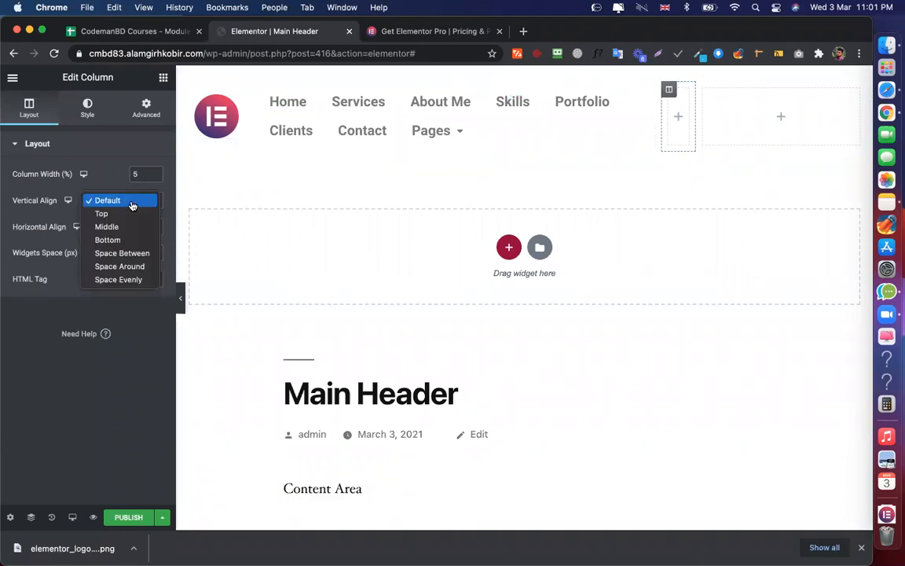
{"action": "left_click", "coordinate": [77, 344]}
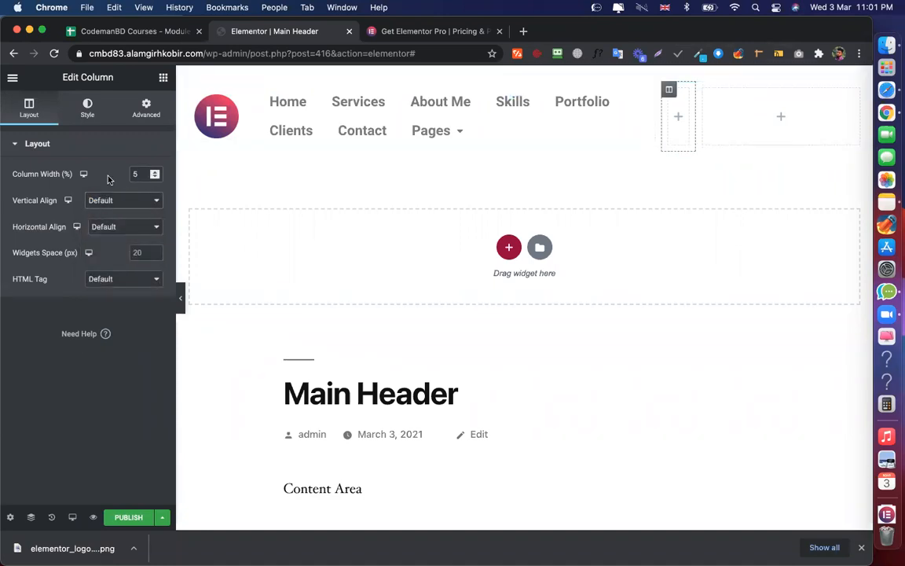
{"action": "type", "text": "10"}
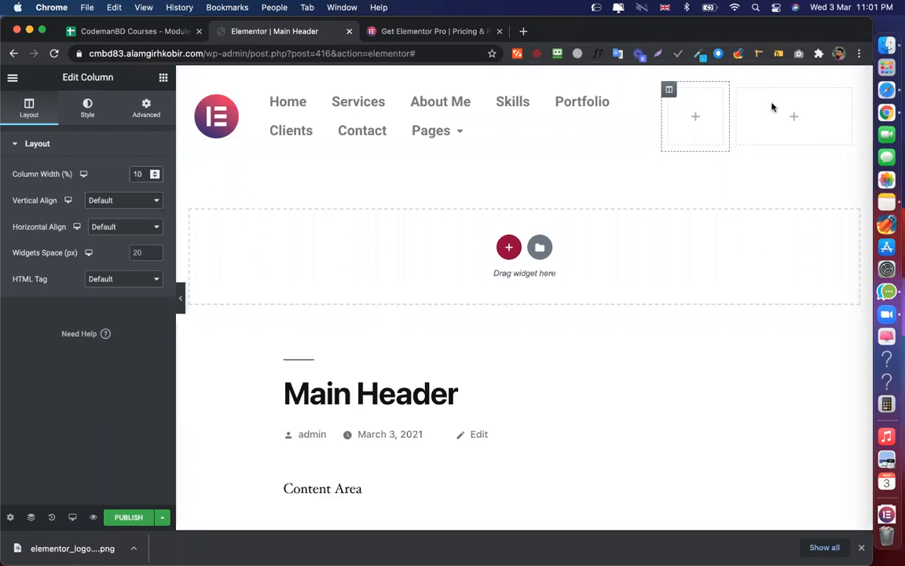
{"action": "double_click", "coordinate": [136, 174]}
{"action": "type", "text": "15"}
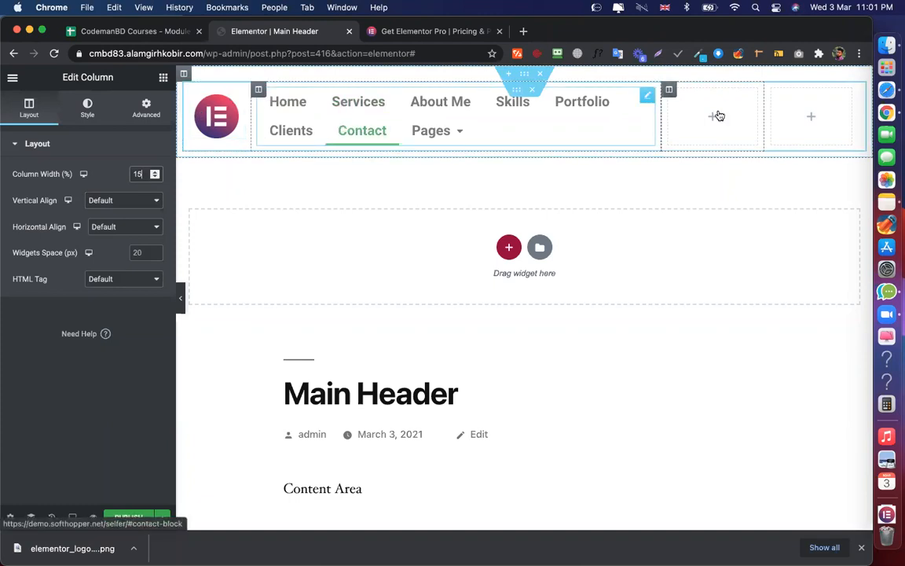
Check the width settings of the four header columns and set the last column's width to 15%
{"action": "left_click", "coordinate": [773, 90]}
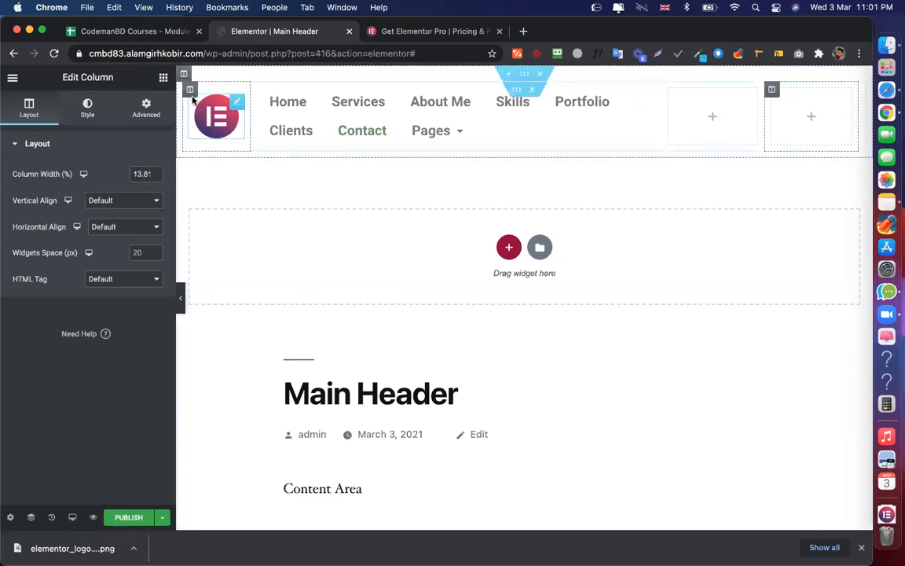
{"action": "left_click", "coordinate": [189, 89]}
{"action": "left_click", "coordinate": [257, 89]}
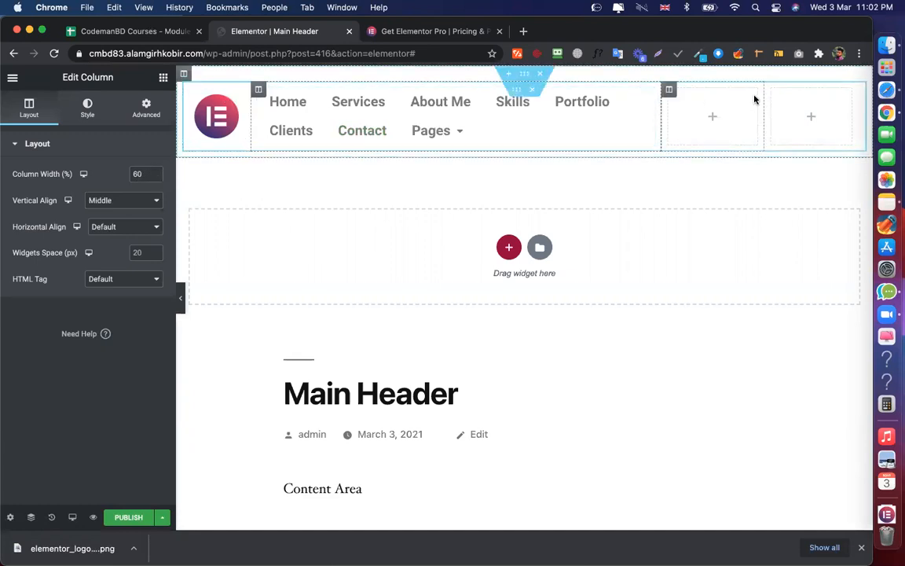
{"action": "left_click", "coordinate": [665, 89]}
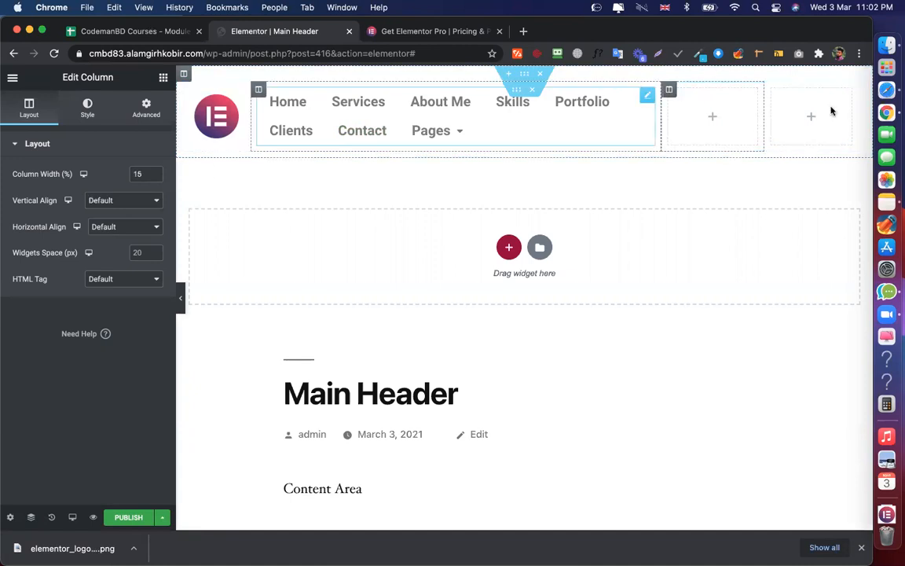
{"action": "left_click", "coordinate": [771, 90]}
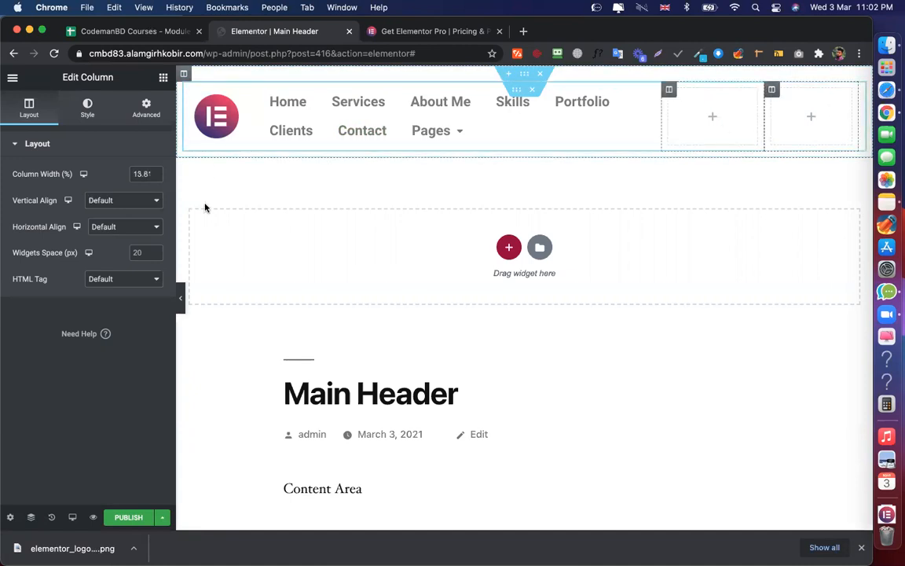
{"action": "double_click", "coordinate": [143, 174]}
{"action": "type", "text": "15"}
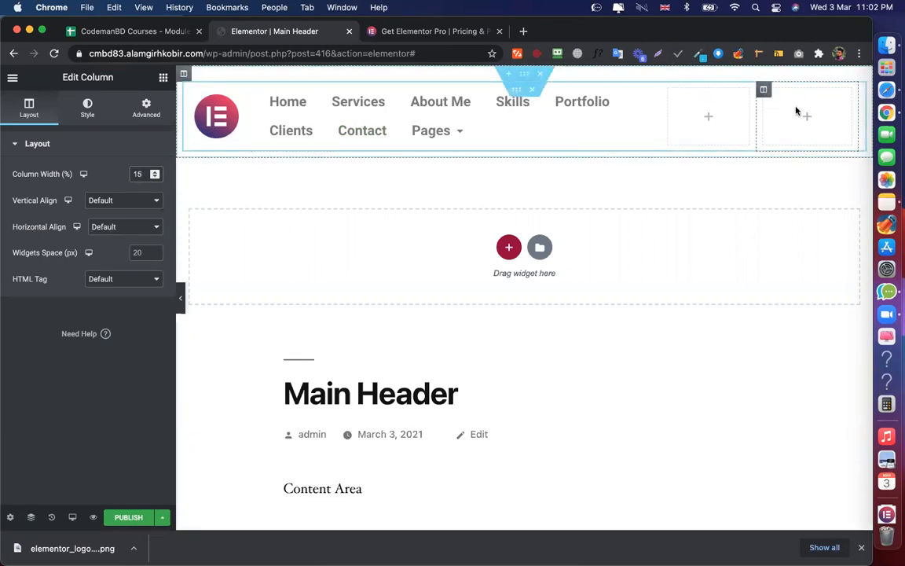
Add a Button widget to the empty third column of the header
{"action": "left_click", "coordinate": [708, 112]}
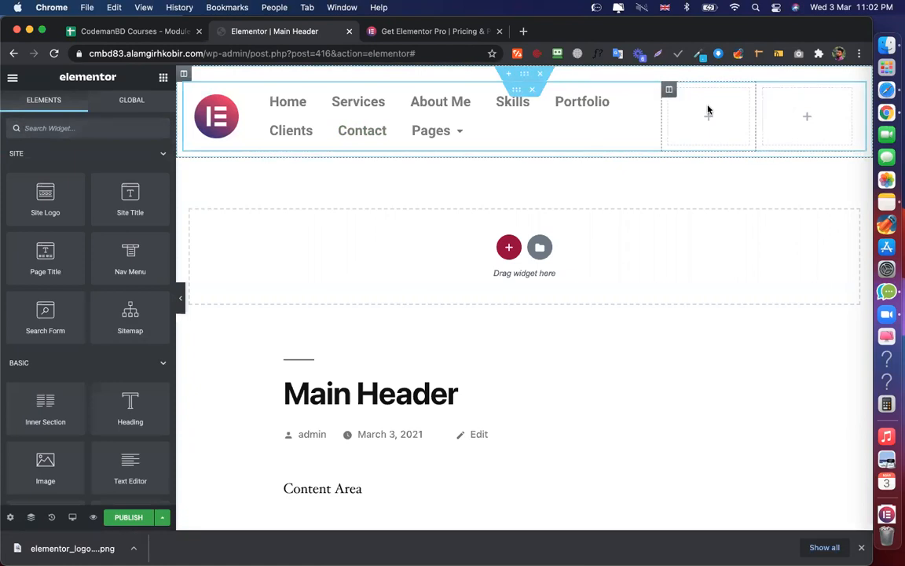
{"action": "scroll", "coordinate": [100, 265], "scroll_direction": "down", "scroll_amount": 5}
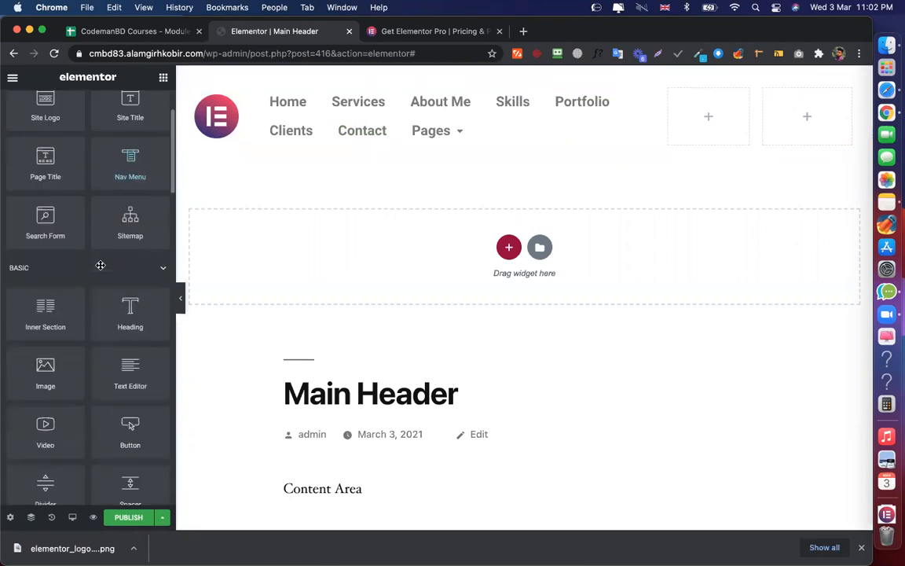
{"action": "left_click_drag", "start_coordinate": [101, 264], "coordinate": [710, 116]}
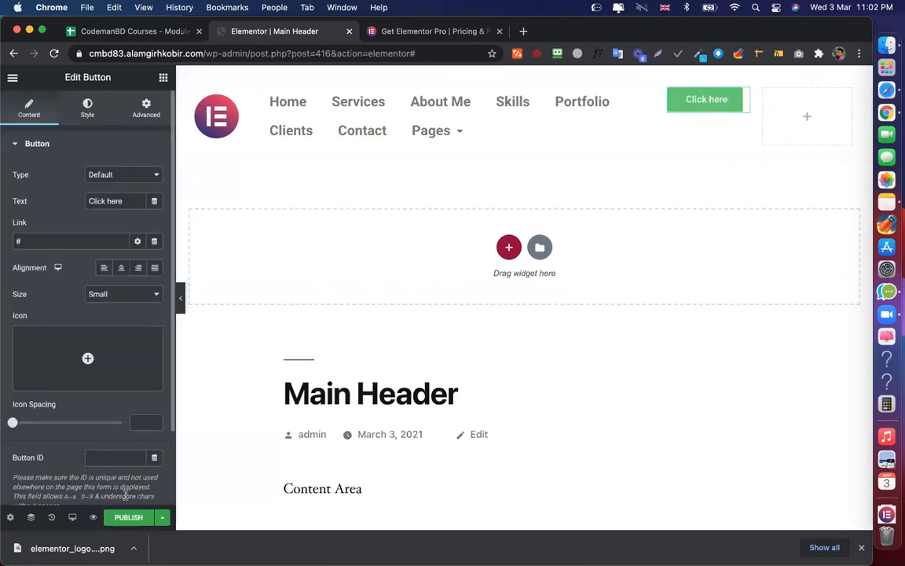
{"action": "scroll", "coordinate": [113, 328], "scroll_direction": "down", "scroll_amount": 3}
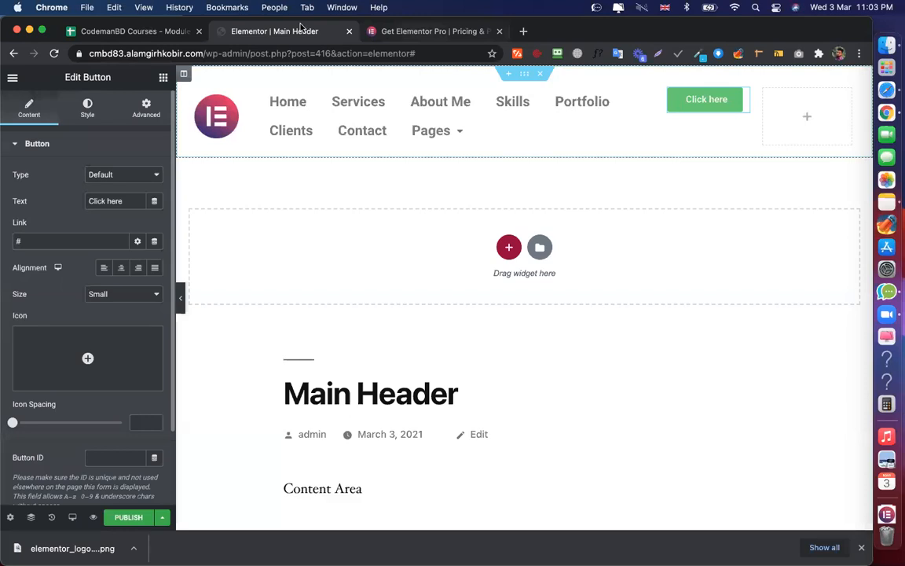
Check the reference pricing page's header and set the new button's text to "My Account"
{"action": "left_click", "coordinate": [428, 32]}
{"action": "key", "text": "ctrl+shift+Tab"}
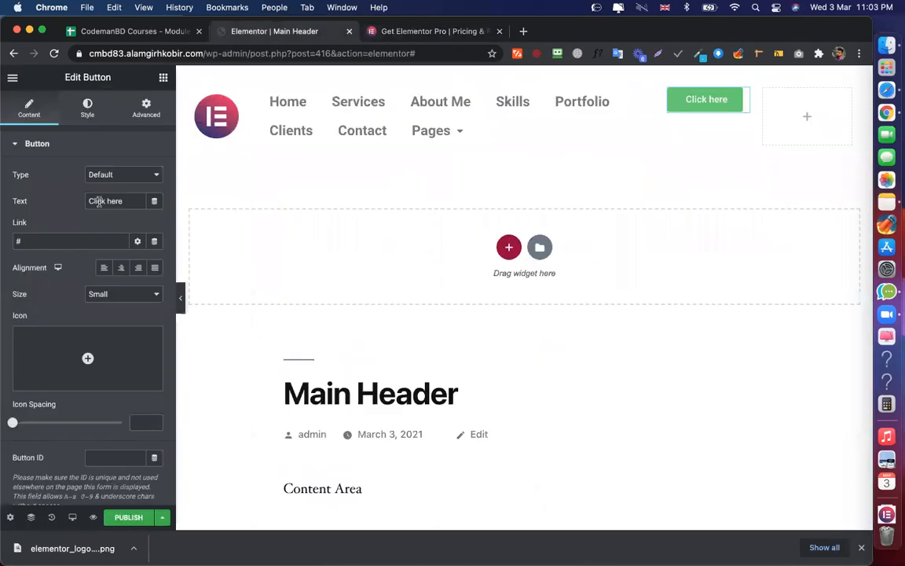
{"action": "double_click", "coordinate": [99, 202]}
{"action": "triple_click", "coordinate": [99, 202]}
{"action": "type", "text": "My Account"}
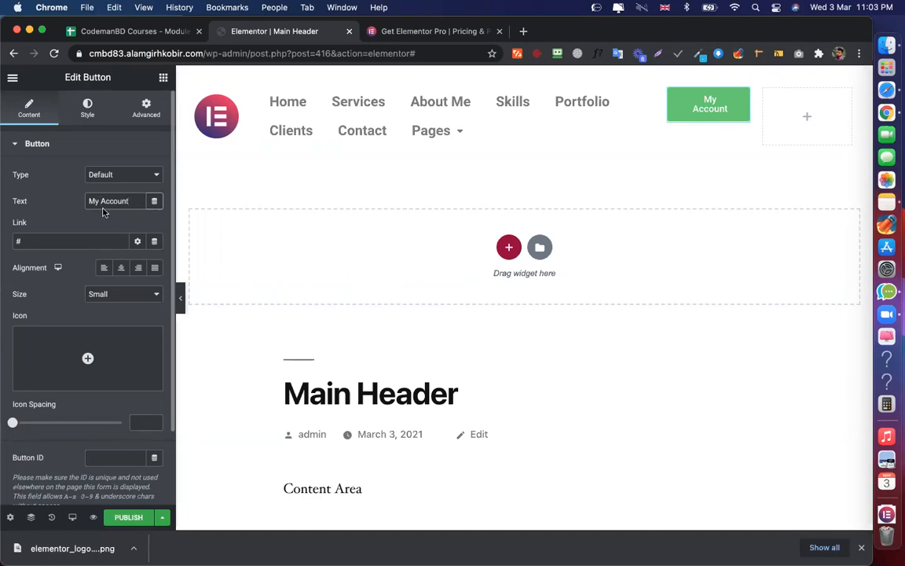
{"action": "scroll", "coordinate": [105, 210], "scroll_direction": "down", "scroll_amount": 1}
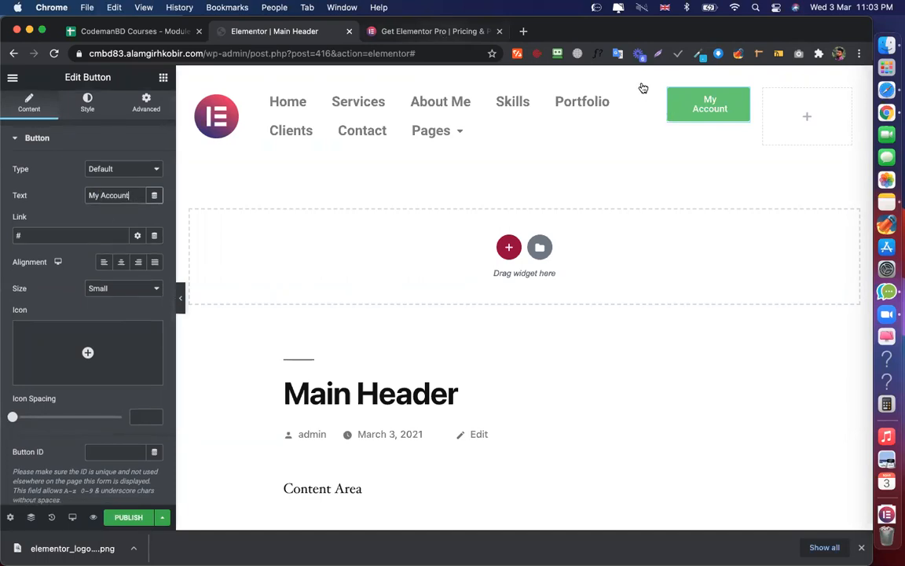
Compare with the pricing page's header and make the My Account button's background color fully transparent (#61CE7000)
{"action": "key", "text": "ctrl+Tab"}
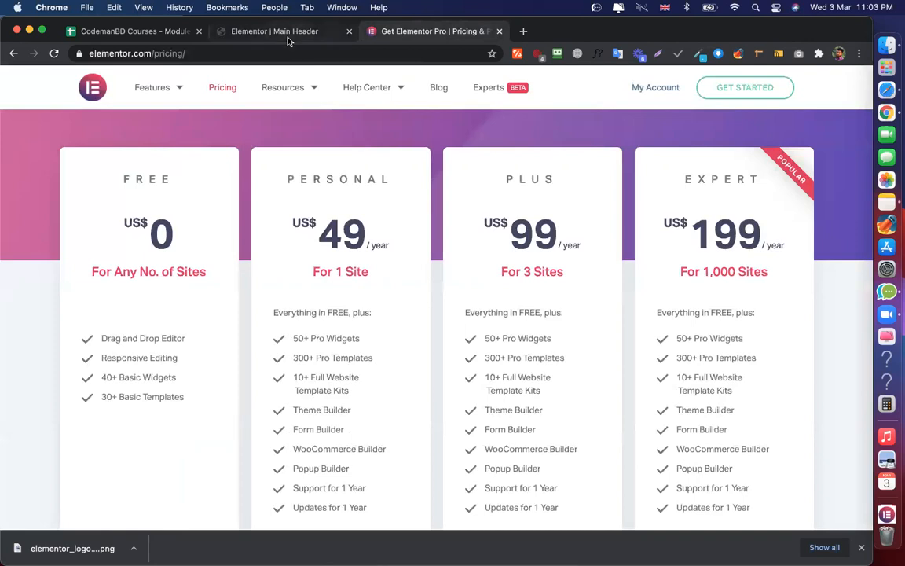
{"action": "left_click", "coordinate": [287, 36]}
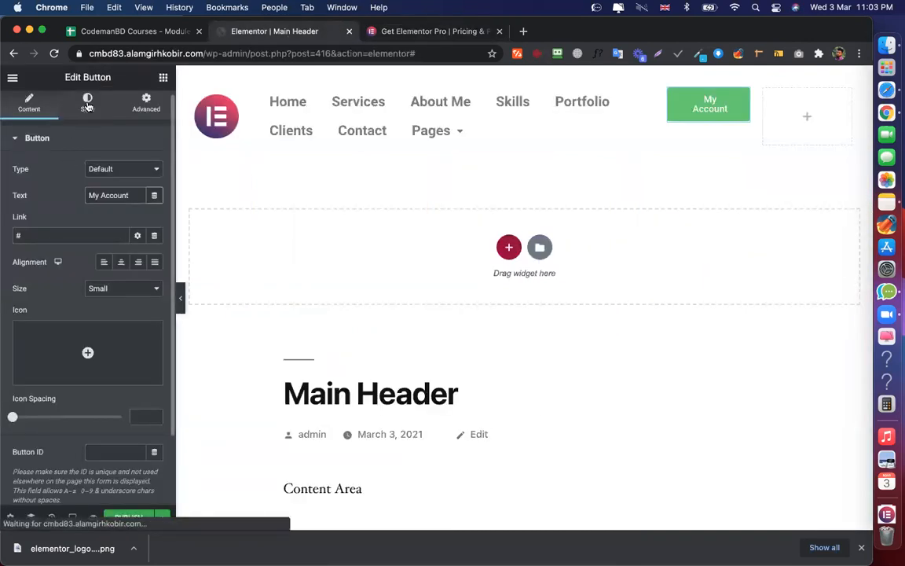
{"action": "left_click", "coordinate": [88, 105]}
{"action": "left_click", "coordinate": [157, 282]}
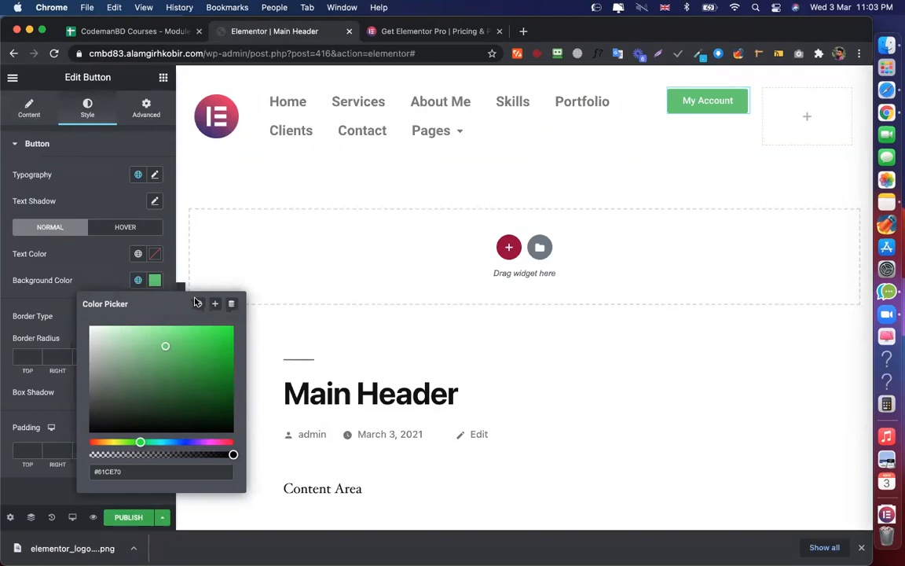
{"action": "left_click", "coordinate": [55, 241]}
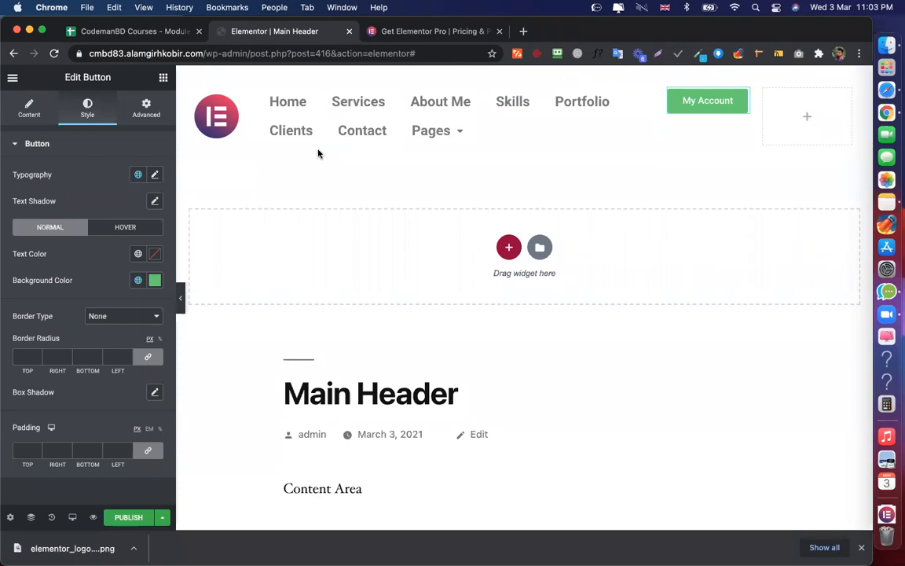
{"action": "left_click", "coordinate": [154, 282]}
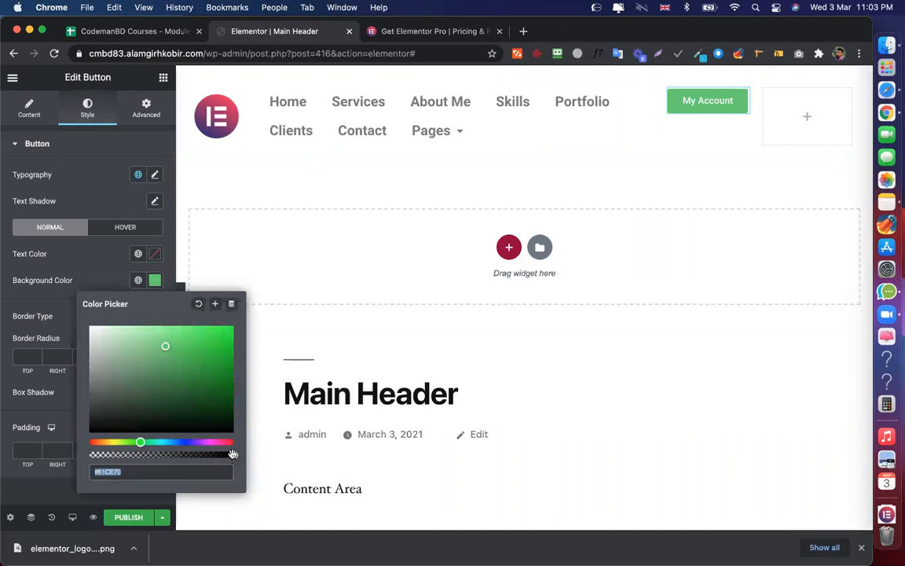
{"action": "left_click_drag", "start_coordinate": [232, 454], "coordinate": [82, 458]}
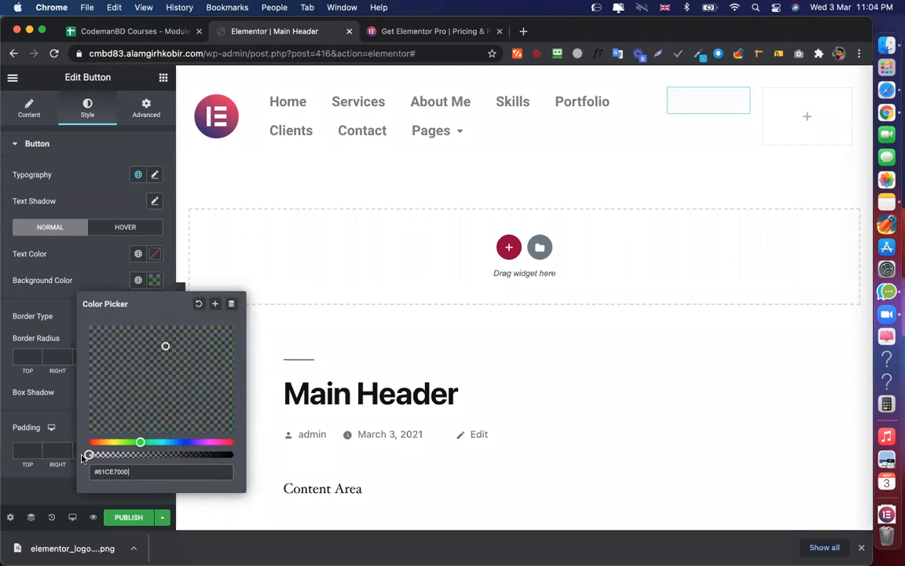
Set the My Account button's normal text color to black (#000000)
{"action": "left_click", "coordinate": [77, 252]}
{"action": "left_click", "coordinate": [154, 254]}
{"action": "left_click_drag", "start_coordinate": [109, 370], "coordinate": [79, 417]}
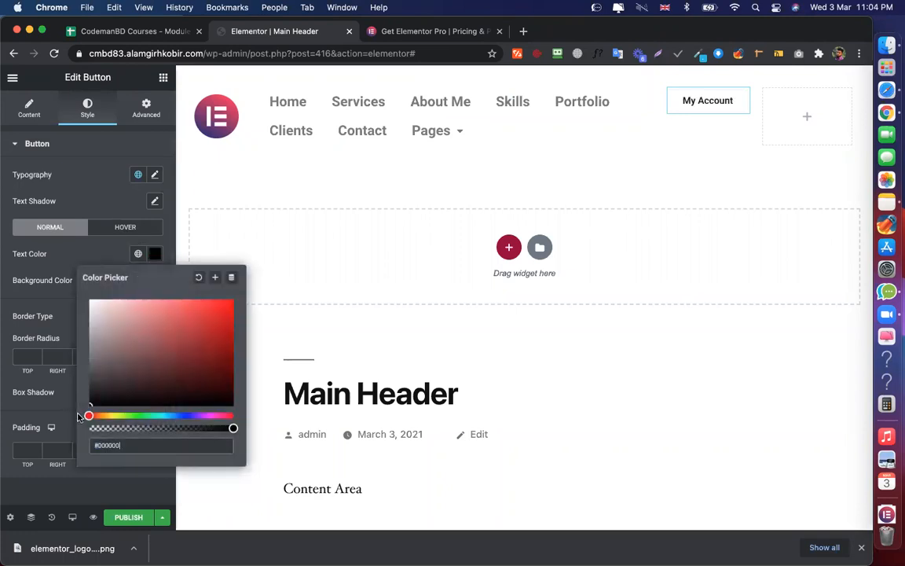
{"action": "left_click", "coordinate": [50, 294]}
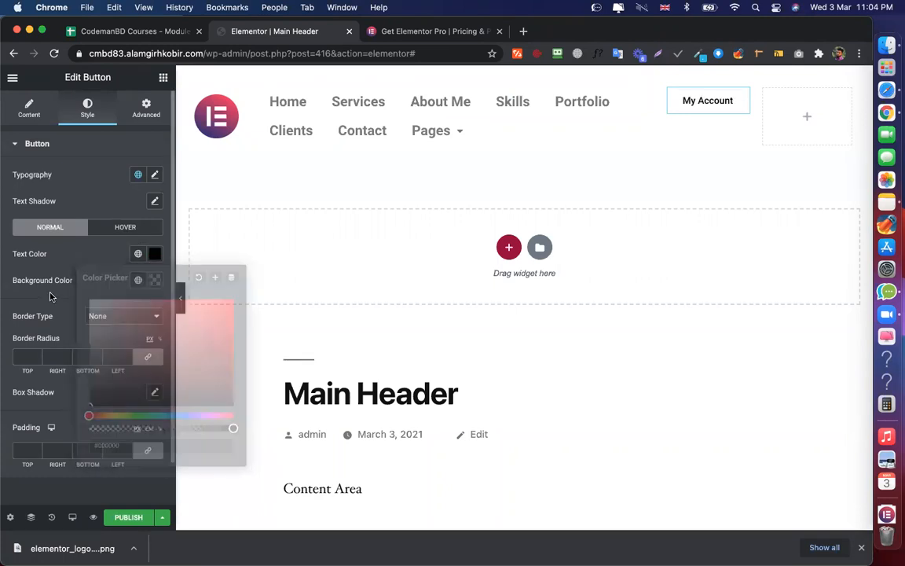
Inspect the My Account link on the Elementor pricing page with WhatFont and copy its color code 5c6771
{"action": "left_click", "coordinate": [438, 32]}
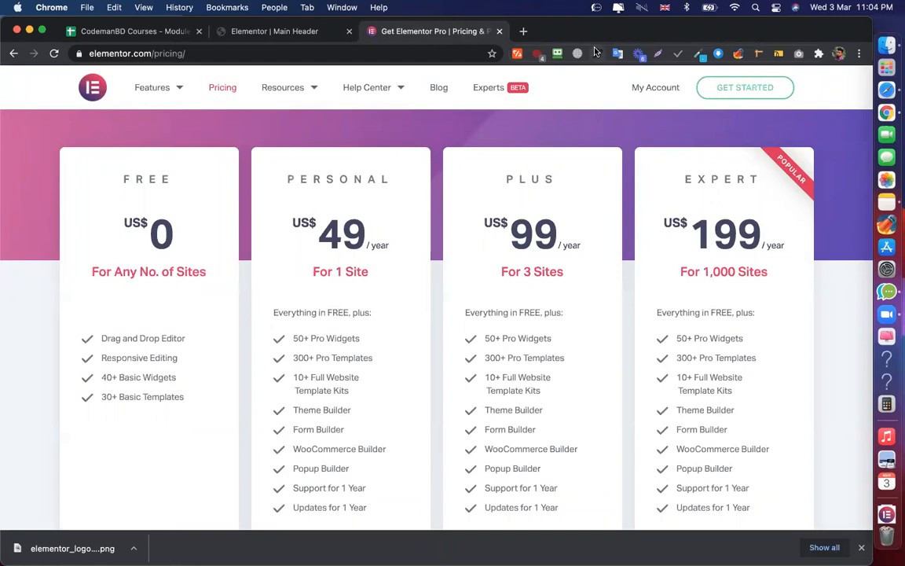
{"action": "left_click", "coordinate": [595, 52]}
{"action": "left_click", "coordinate": [660, 91]}
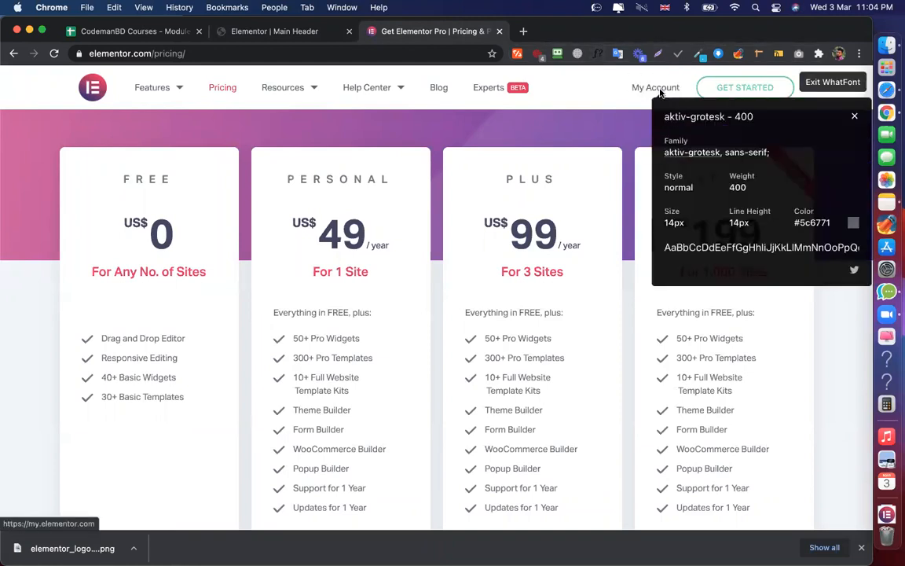
{"action": "double_click", "coordinate": [822, 224]}
{"action": "key", "text": "super+c"}
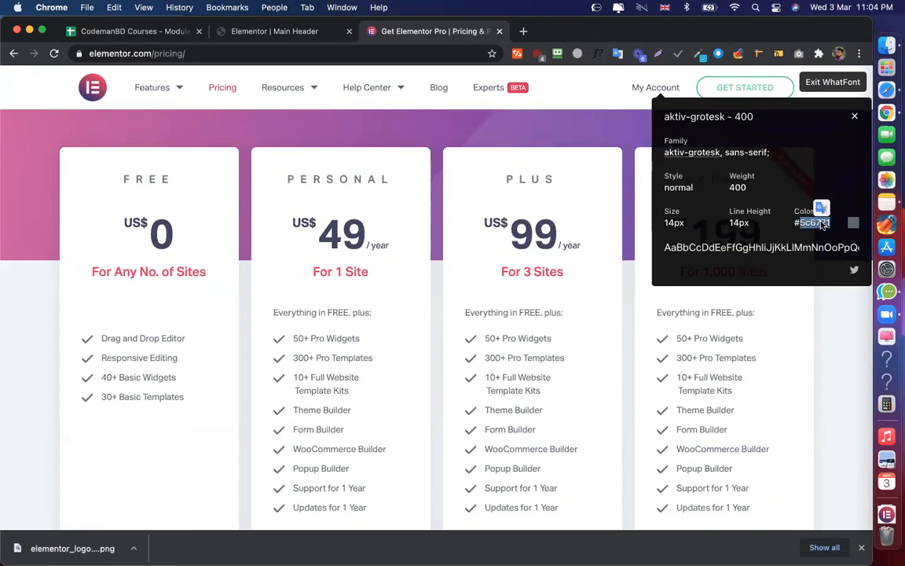
{"action": "left_click", "coordinate": [856, 118]}
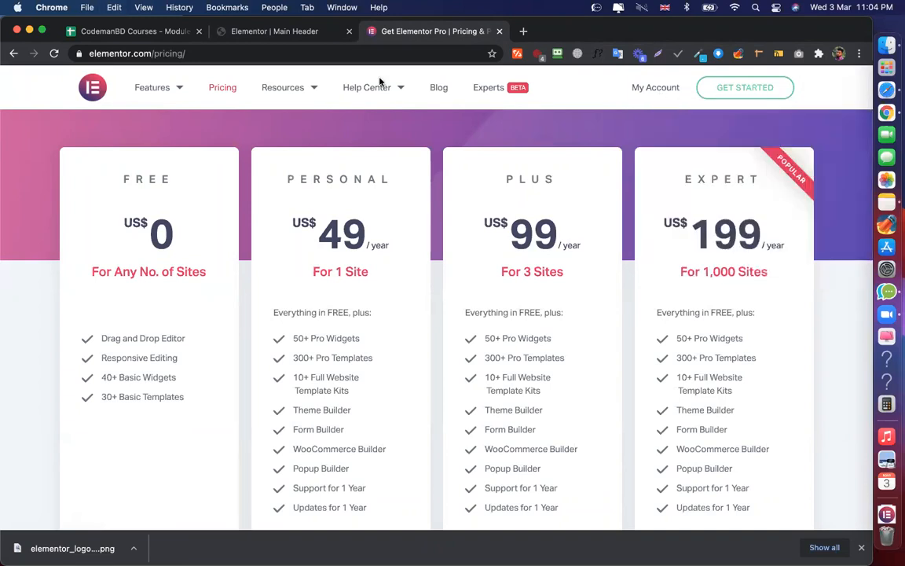
Return to the Main Header editor and set the My Account button's normal text color to 5c6771
{"action": "left_click", "coordinate": [287, 34]}
{"action": "left_click", "coordinate": [154, 257]}
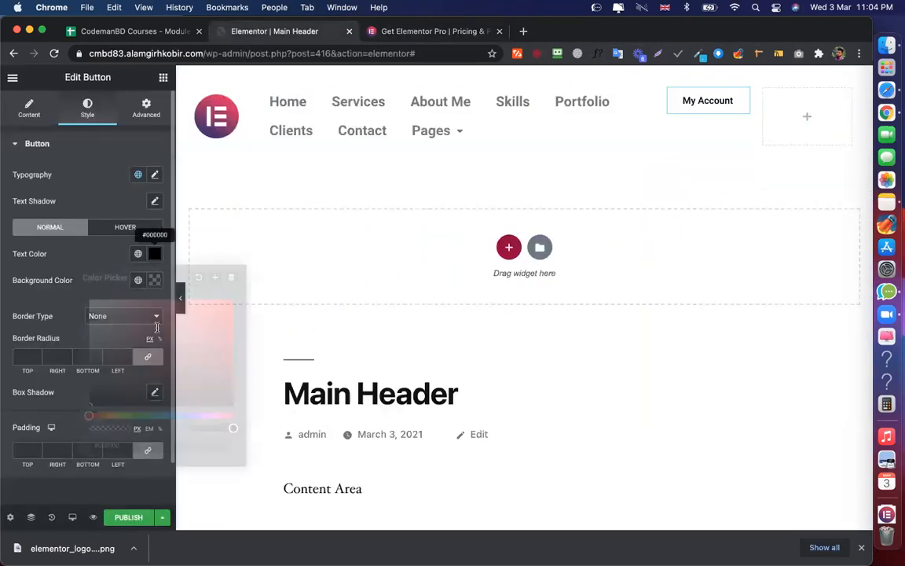
{"action": "key", "text": "super+v"}
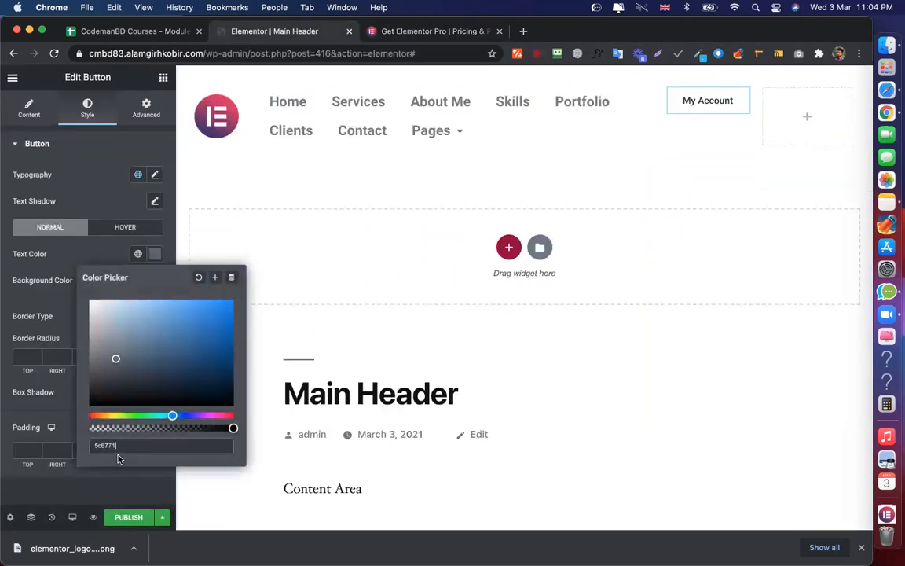
{"action": "left_click", "coordinate": [79, 253]}
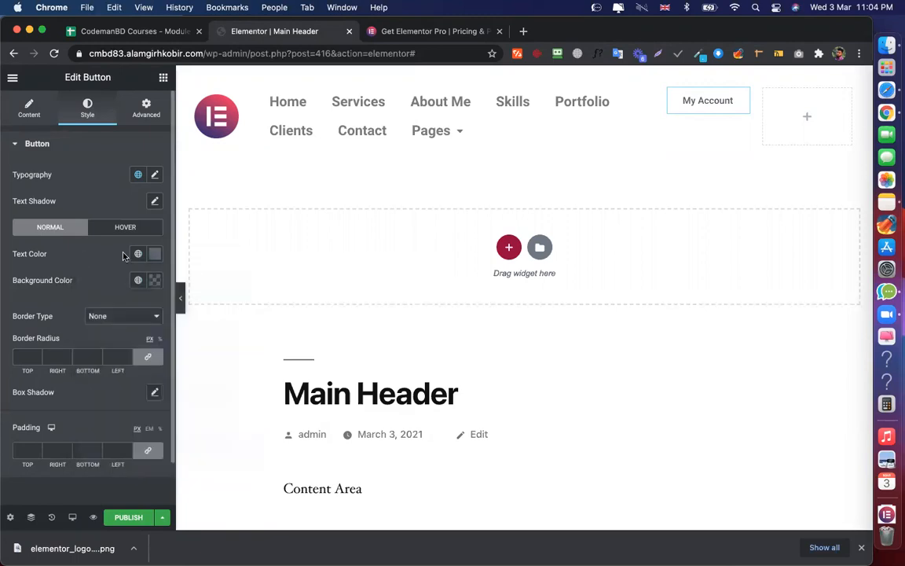
{"action": "scroll", "coordinate": [94, 377], "scroll_direction": "down", "scroll_amount": 1}
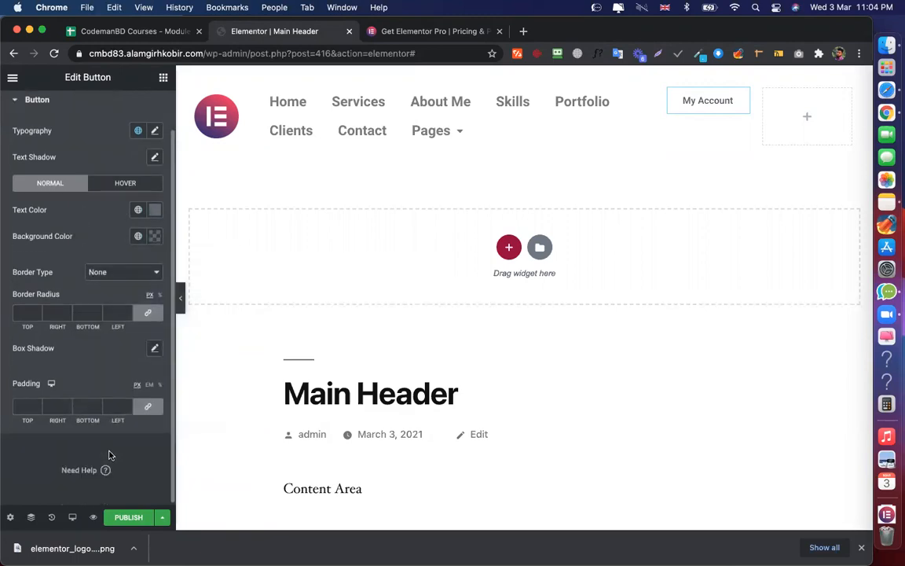
{"action": "scroll", "coordinate": [110, 454], "scroll_direction": "up", "scroll_amount": 1}
{"action": "left_click", "coordinate": [129, 517]}
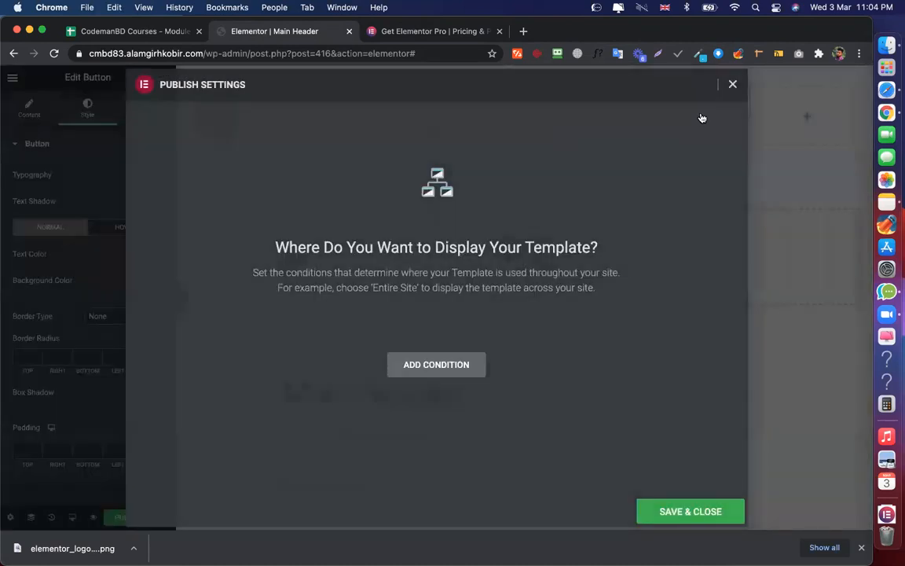
{"action": "left_click", "coordinate": [732, 84]}
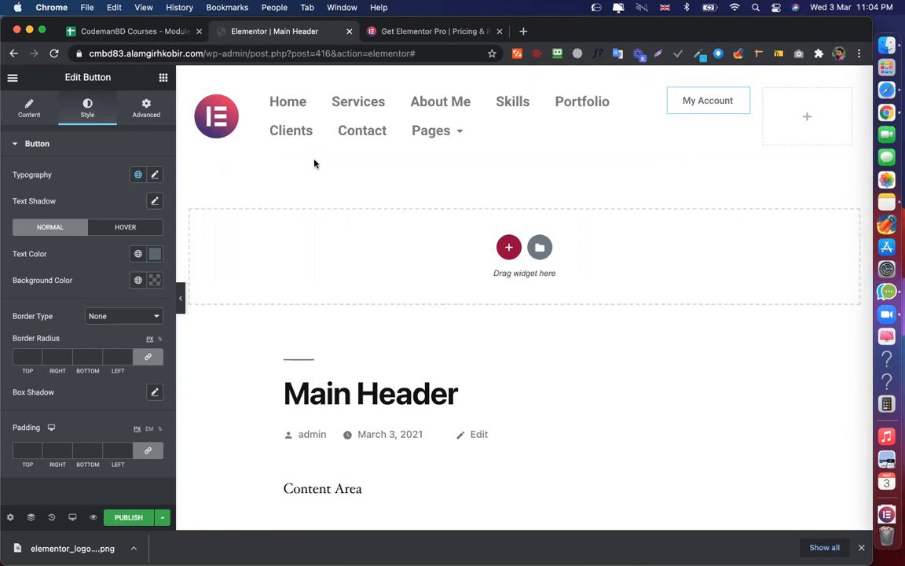
Set the vertical alignment of the column holding the My Account button to Middle
{"action": "left_click", "coordinate": [669, 92]}
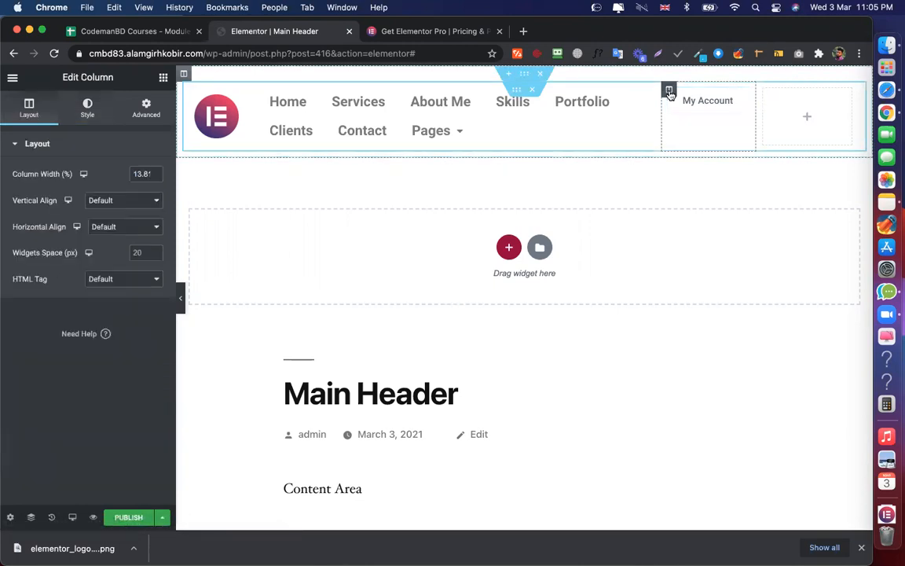
{"action": "left_click", "coordinate": [147, 201]}
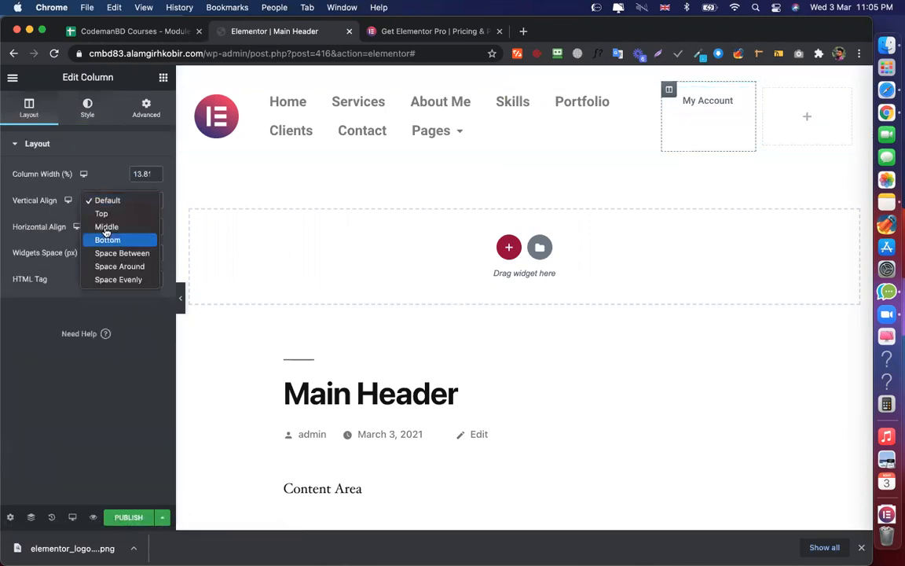
{"action": "left_click", "coordinate": [106, 227]}
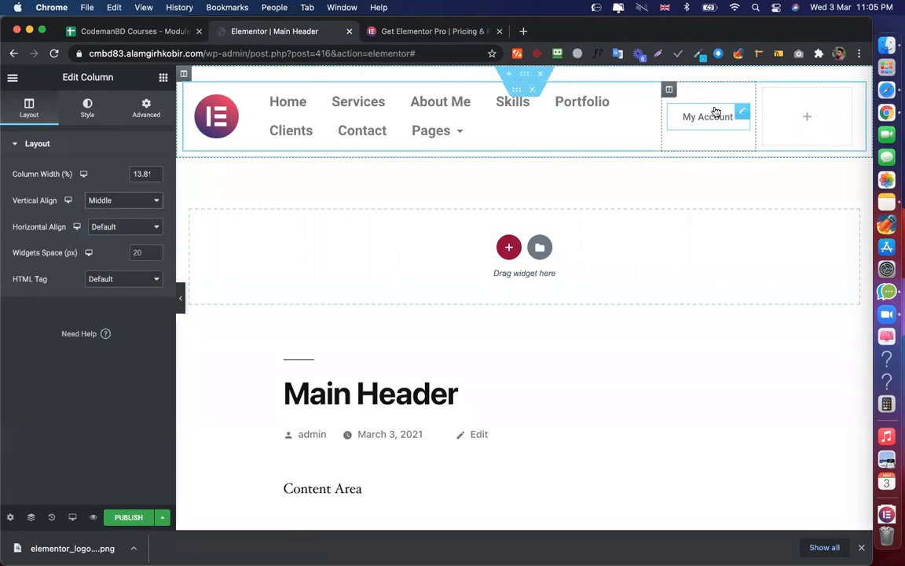
Add a Button widget to the empty fourth column of the header
{"action": "left_click", "coordinate": [801, 117]}
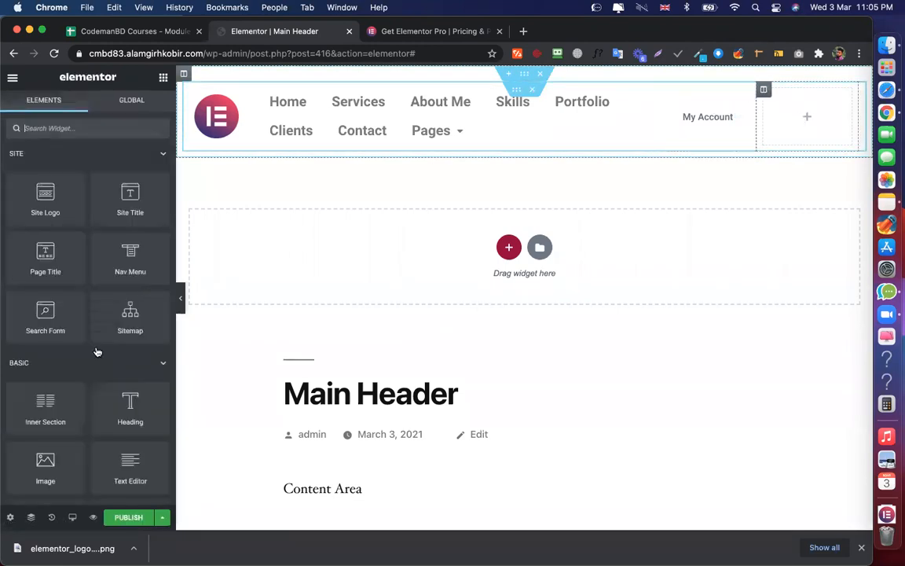
{"action": "scroll", "coordinate": [97, 347], "scroll_direction": "down", "scroll_amount": 2}
{"action": "scroll", "coordinate": [97, 346], "scroll_direction": "down", "scroll_amount": 5}
{"action": "left_click_drag", "start_coordinate": [130, 205], "coordinate": [804, 109]}
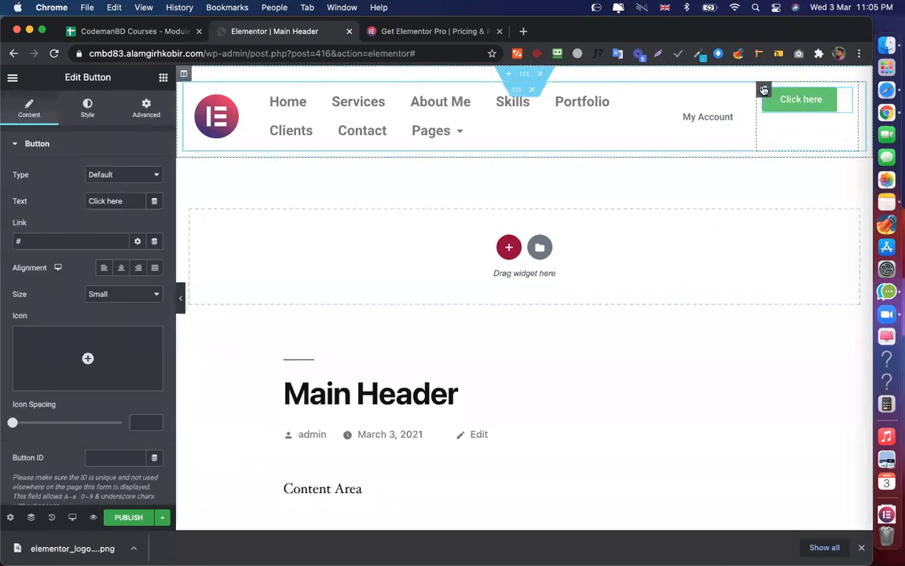
Set the fourth column's vertical alignment to Middle
{"action": "left_click", "coordinate": [764, 91]}
{"action": "left_click", "coordinate": [118, 200]}
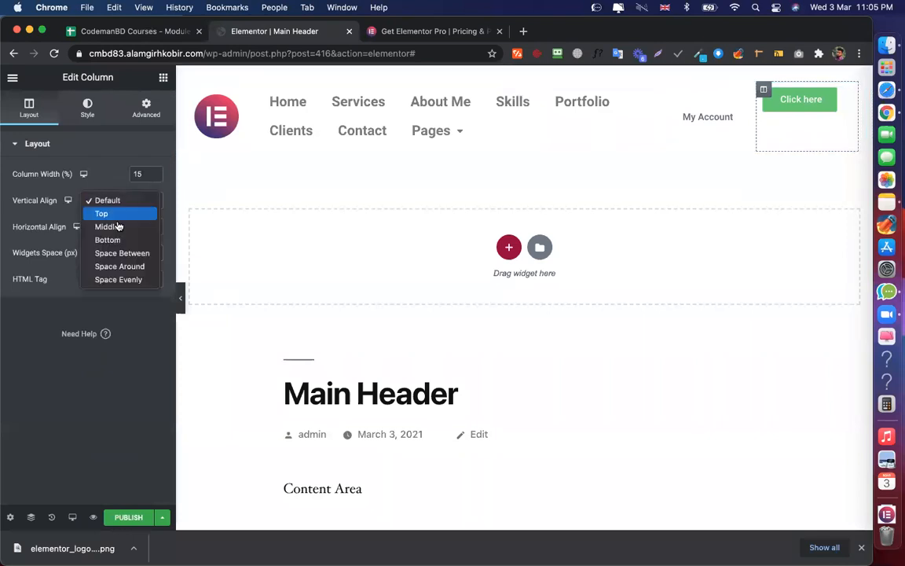
{"action": "left_click", "coordinate": [116, 227]}
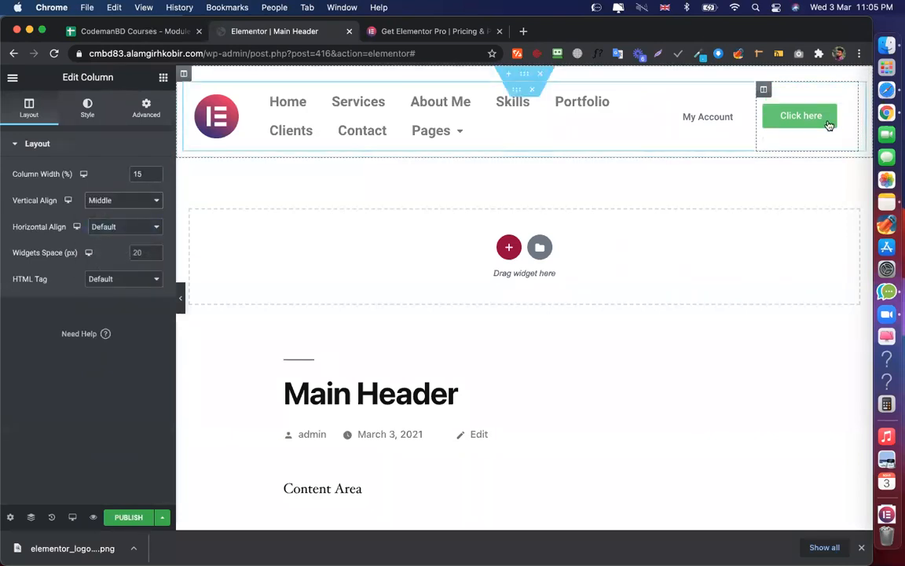
Check the reference pricing page's header button and set the Click here button's normal background color to white (#FFFFFF)
{"action": "left_click", "coordinate": [845, 116]}
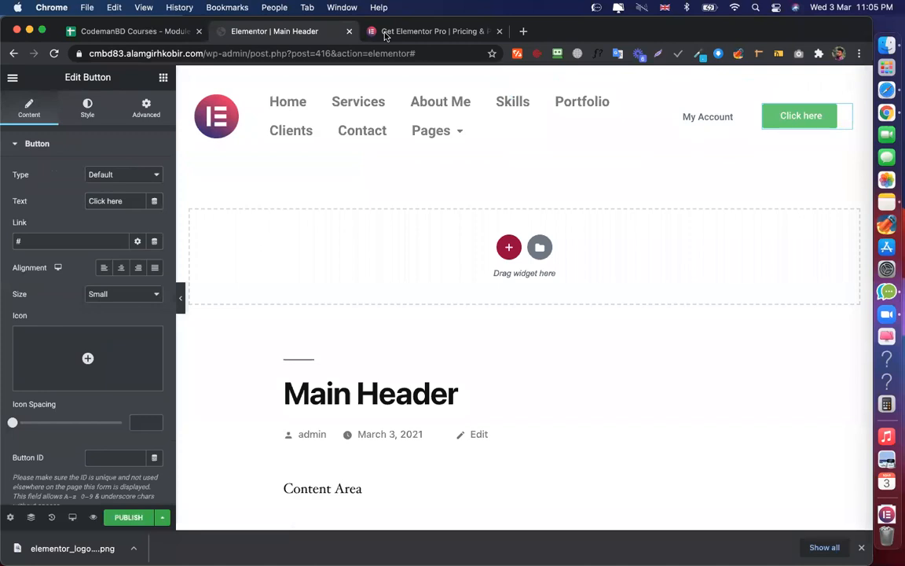
{"action": "left_click", "coordinate": [432, 31]}
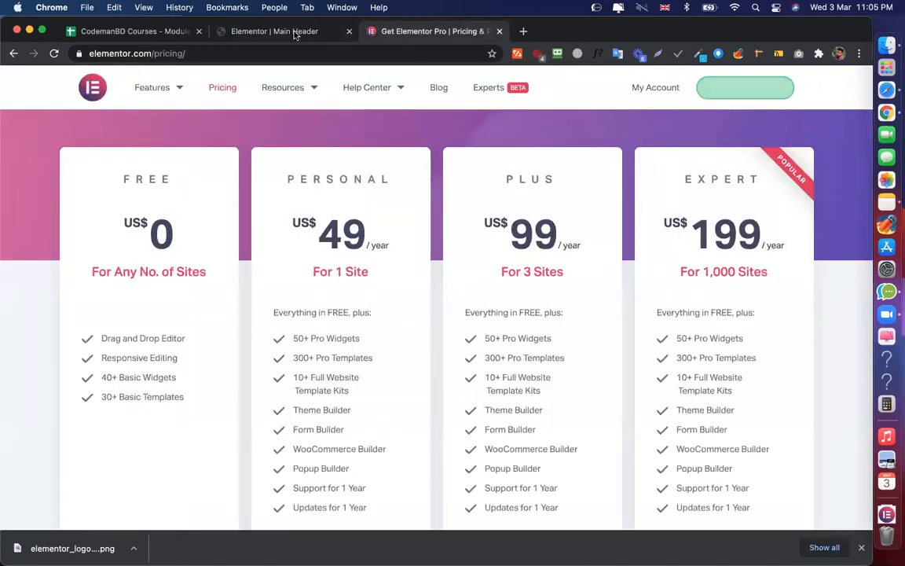
{"action": "left_click", "coordinate": [342, 37]}
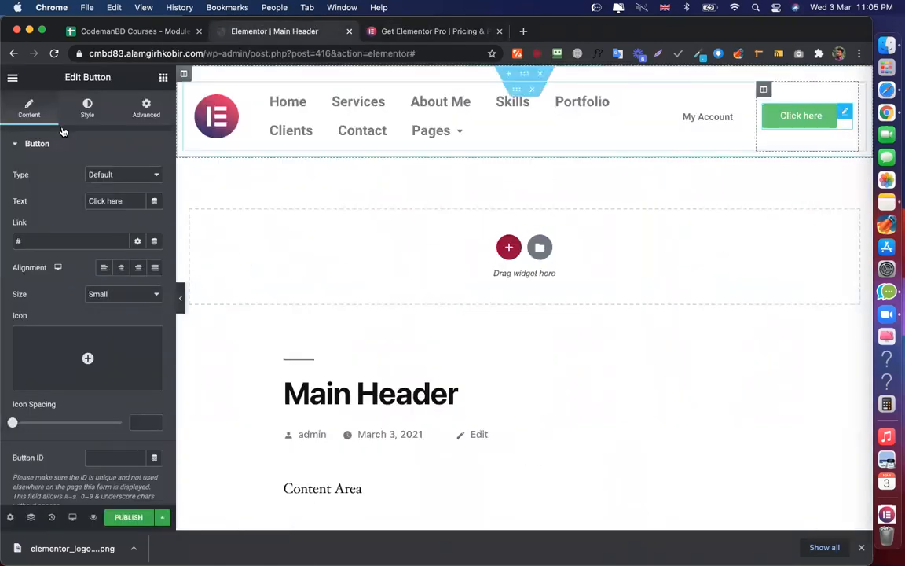
{"action": "left_click", "coordinate": [87, 108]}
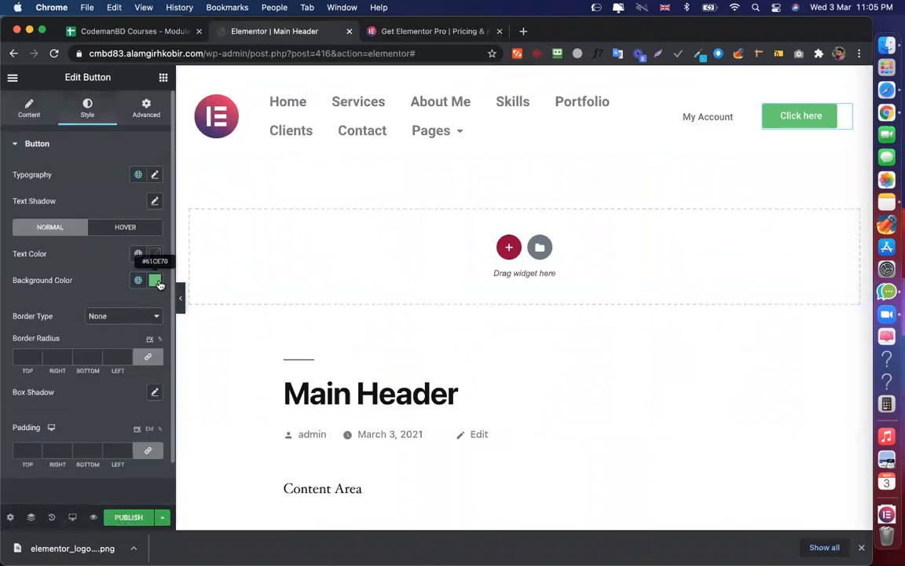
{"action": "left_click", "coordinate": [155, 281]}
{"action": "type", "text": "#FFFFFF"}
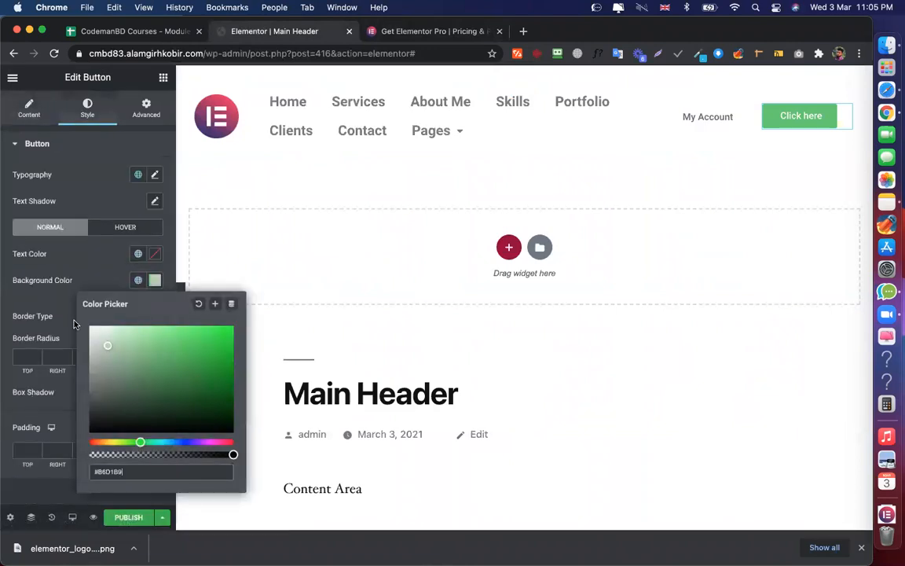
Set the Click here button's normal text color to 5c6771
{"action": "left_click", "coordinate": [155, 254]}
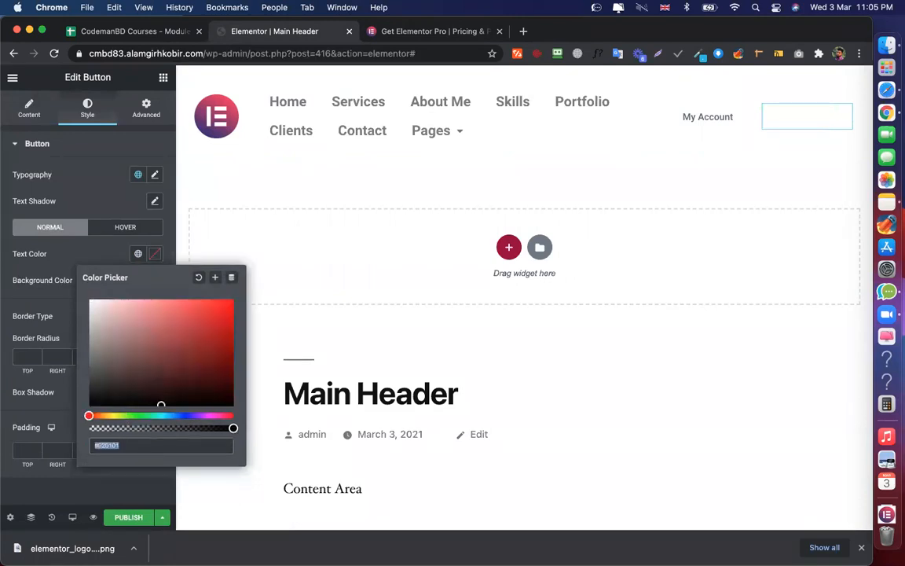
{"action": "type", "text": "v"}
{"action": "key", "text": "BackSpace"}
{"action": "type", "text": "5c6771"}
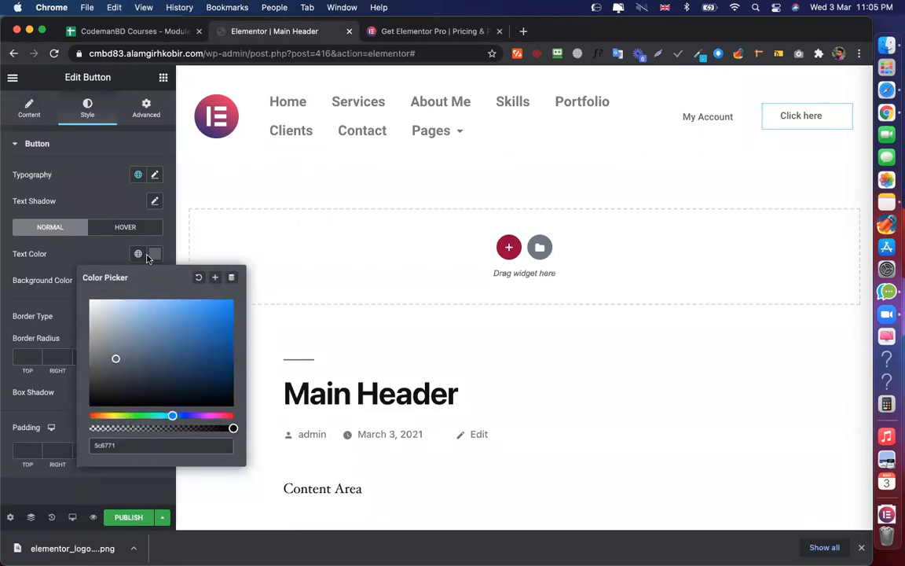
{"action": "left_click", "coordinate": [69, 309]}
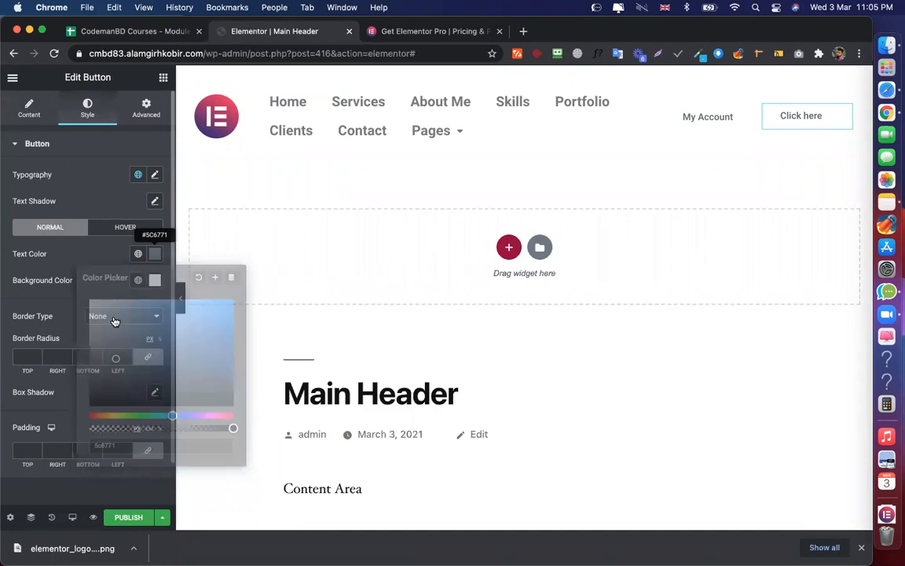
Give the Click here button a solid border 2 px wide on all sides with a border radius of 25 px
{"action": "scroll", "coordinate": [129, 299], "scroll_direction": "down", "scroll_amount": 1}
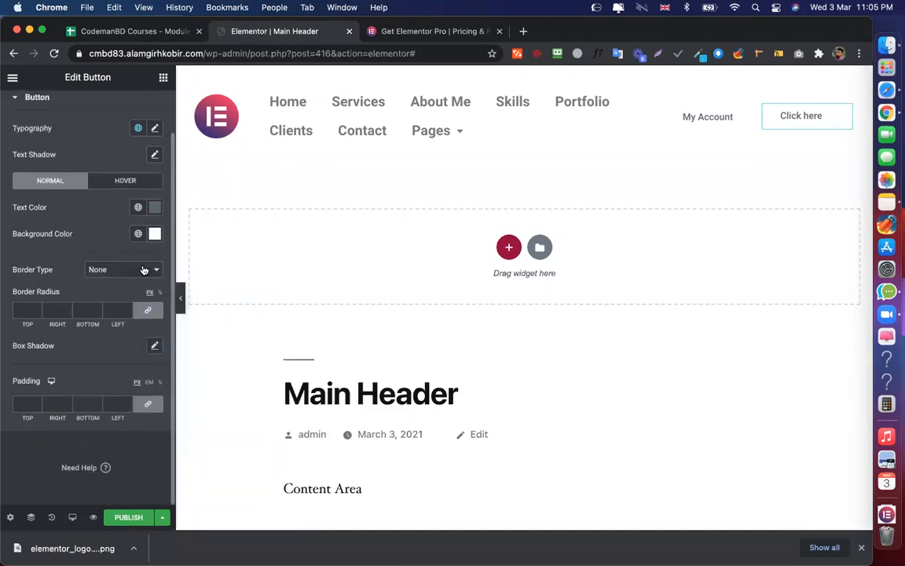
{"action": "left_click", "coordinate": [114, 269]}
{"action": "left_click", "coordinate": [110, 284]}
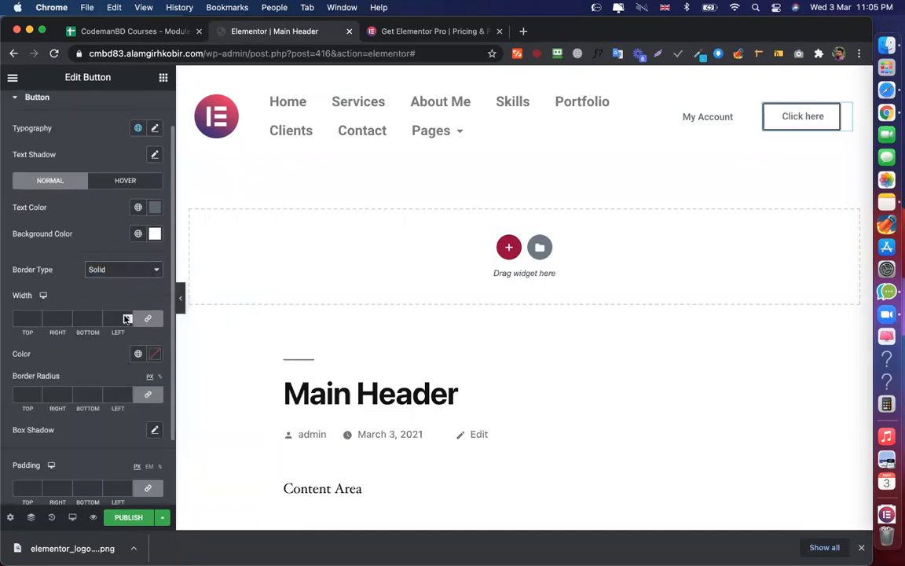
{"action": "left_click", "coordinate": [118, 318]}
{"action": "type", "text": "2"}
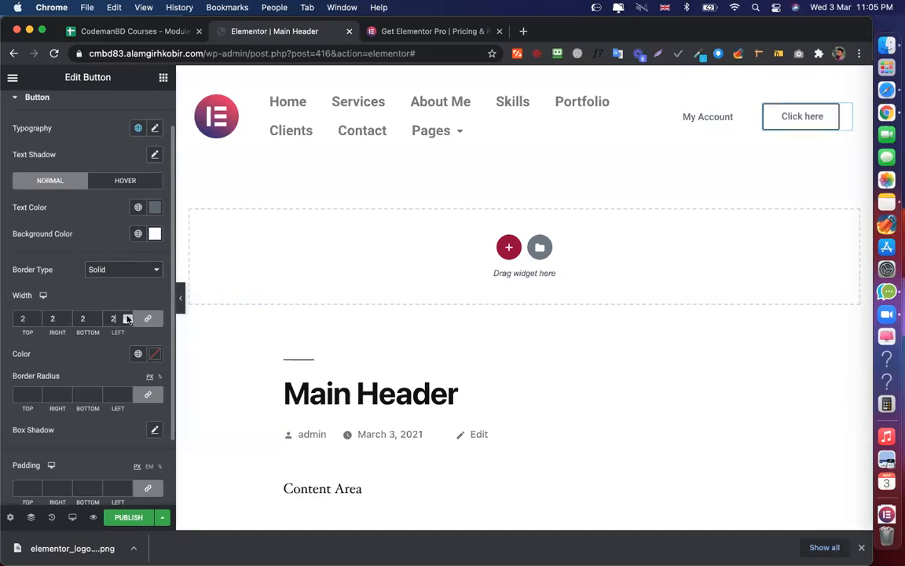
{"action": "left_click", "coordinate": [127, 394]}
{"action": "left_click", "coordinate": [126, 394]}
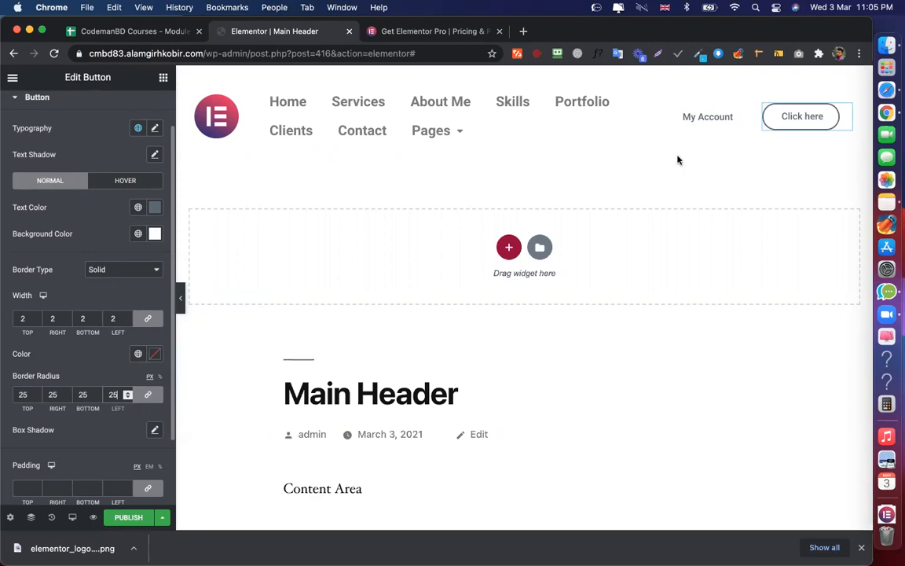
Set the Click here button's hover background color to green (#32A105) and its hover text color to white (#FFFFFF)
{"action": "left_click", "coordinate": [107, 173]}
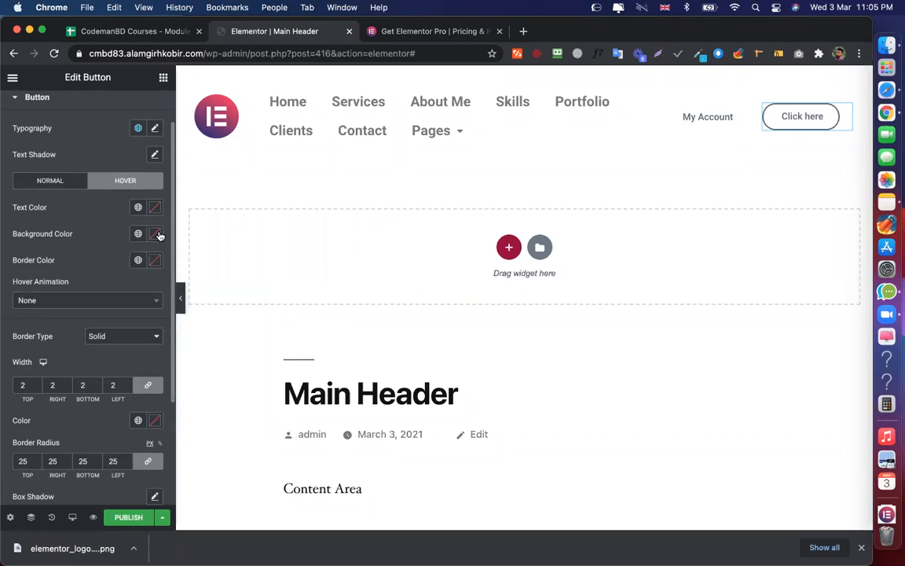
{"action": "left_click", "coordinate": [157, 234]}
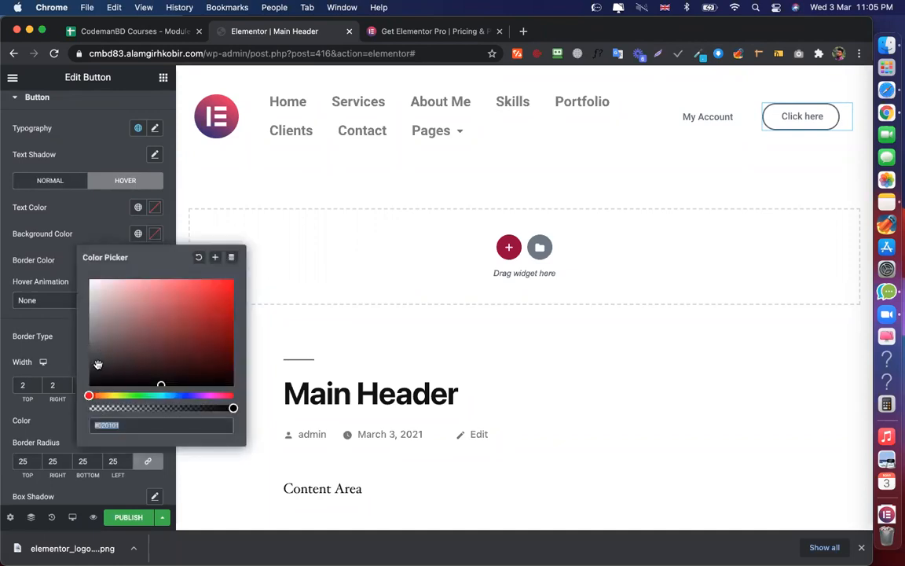
{"action": "left_click", "coordinate": [129, 395]}
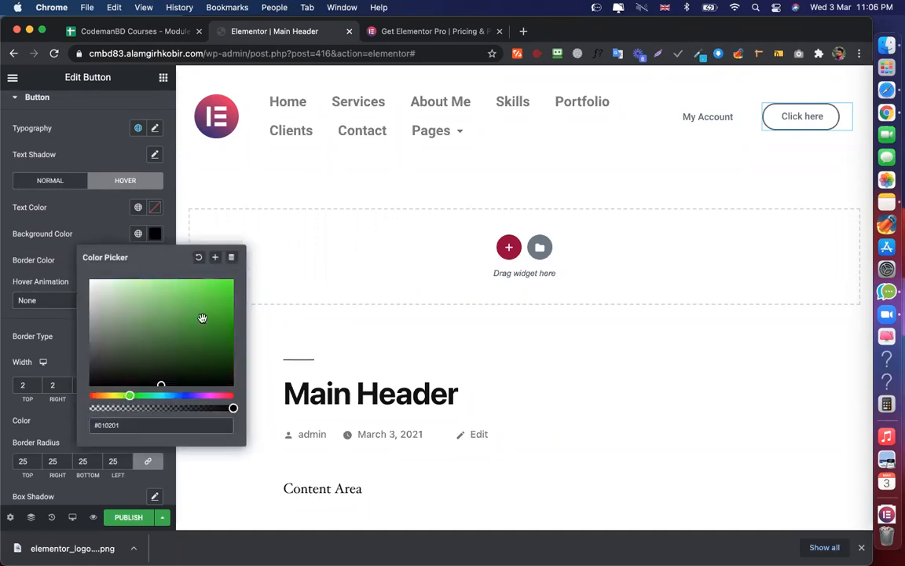
{"action": "left_click_drag", "start_coordinate": [202, 318], "coordinate": [228, 318]}
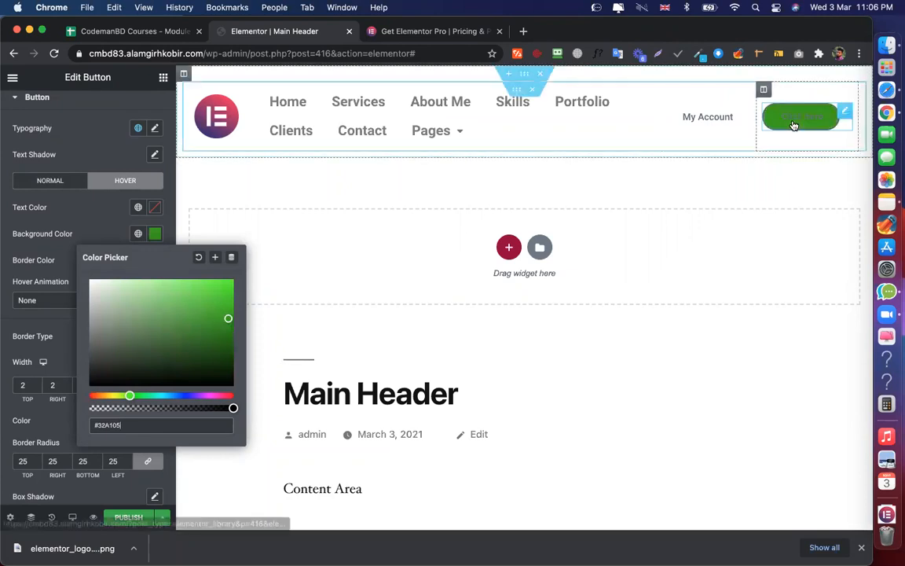
{"action": "left_click", "coordinate": [155, 209]}
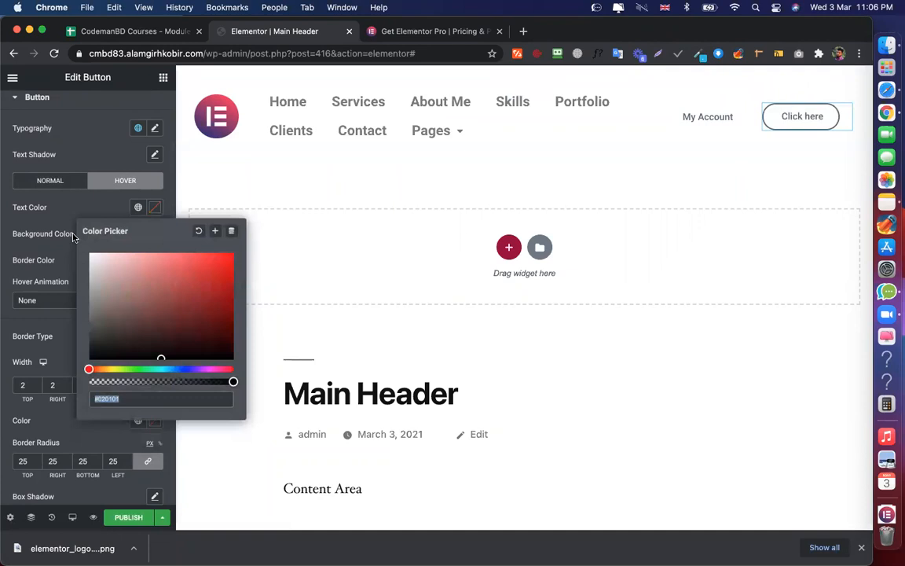
{"action": "type", "text": "#FFFFFF"}
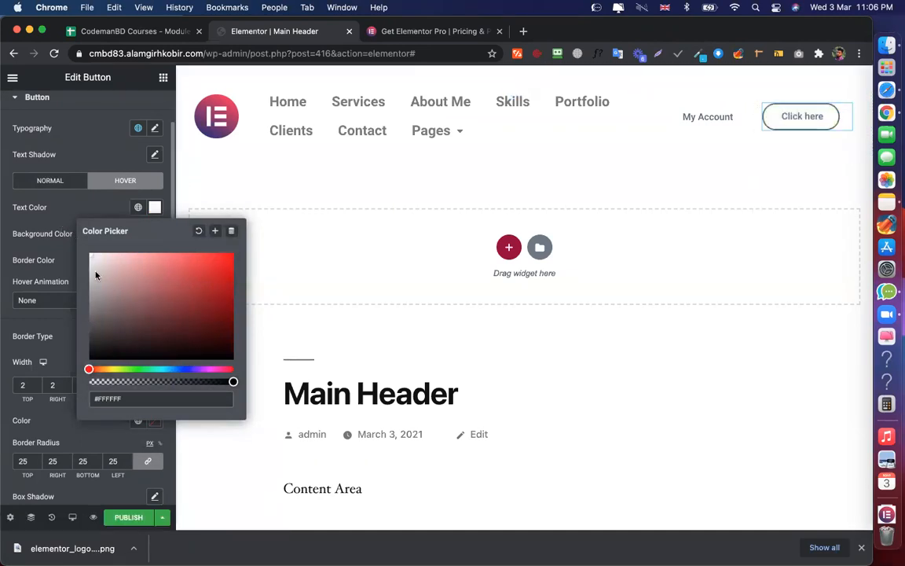
Set the Click here button's hover border color to green (#33A50F)
{"action": "scroll", "coordinate": [95, 275], "scroll_direction": "down", "scroll_amount": 1}
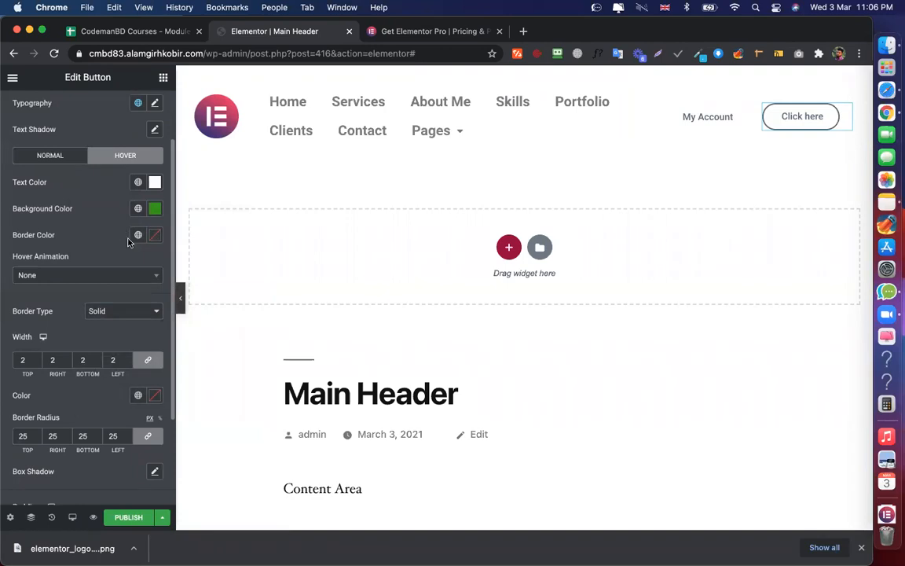
{"action": "scroll", "coordinate": [141, 245], "scroll_direction": "up", "scroll_amount": 1}
{"action": "left_click", "coordinate": [155, 246]}
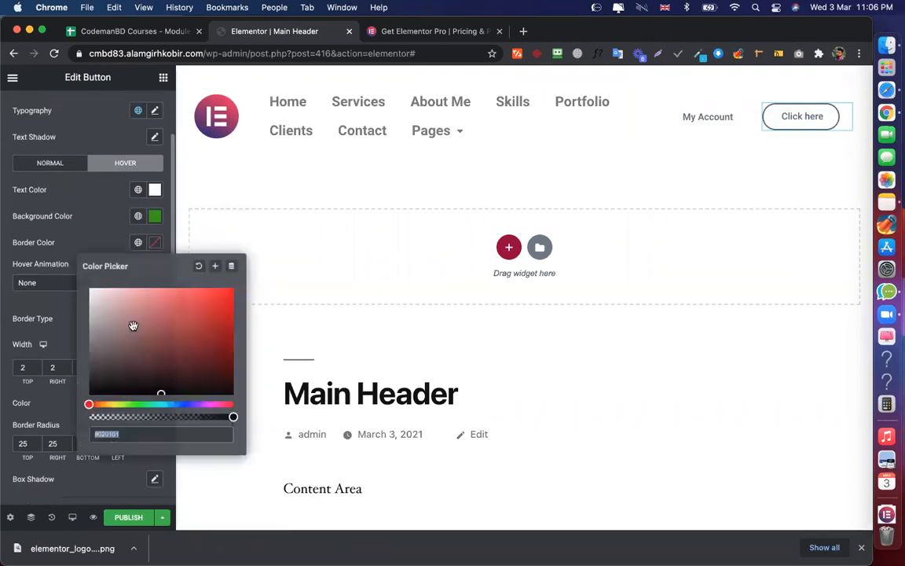
{"action": "left_click", "coordinate": [131, 403]}
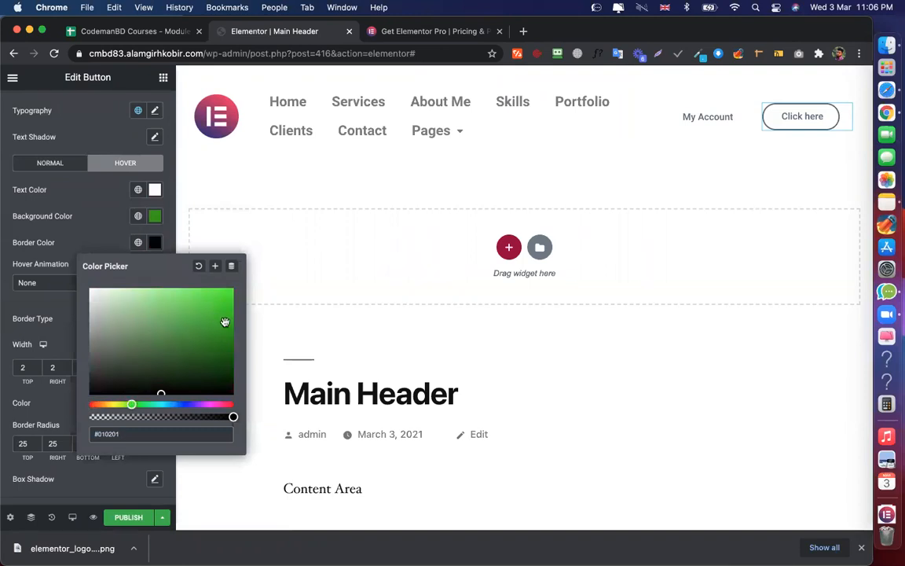
{"action": "left_click", "coordinate": [220, 325]}
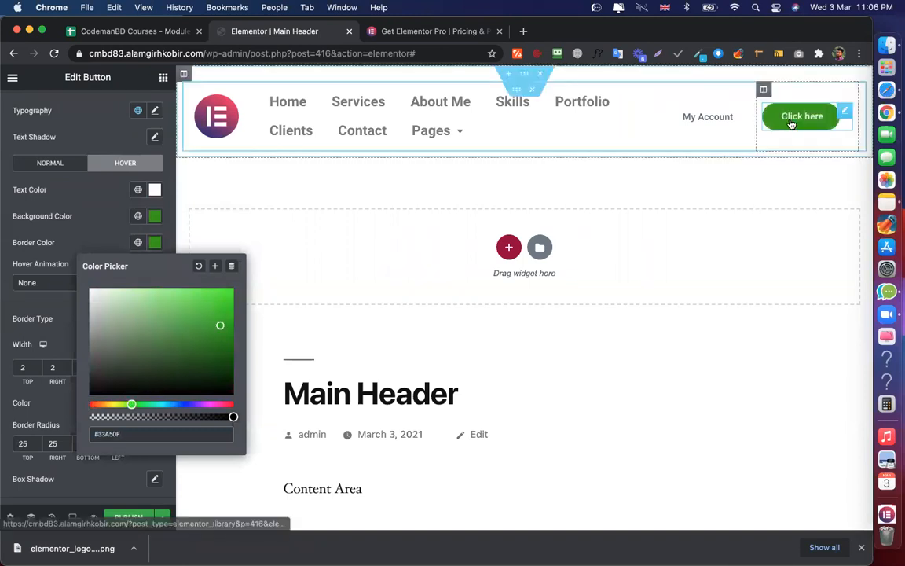
Compare the finished header and its Click here button with the header of the Elementor pricing page
{"action": "left_click", "coordinate": [112, 229]}
{"action": "scroll", "coordinate": [138, 162], "scroll_direction": "up", "scroll_amount": 2}
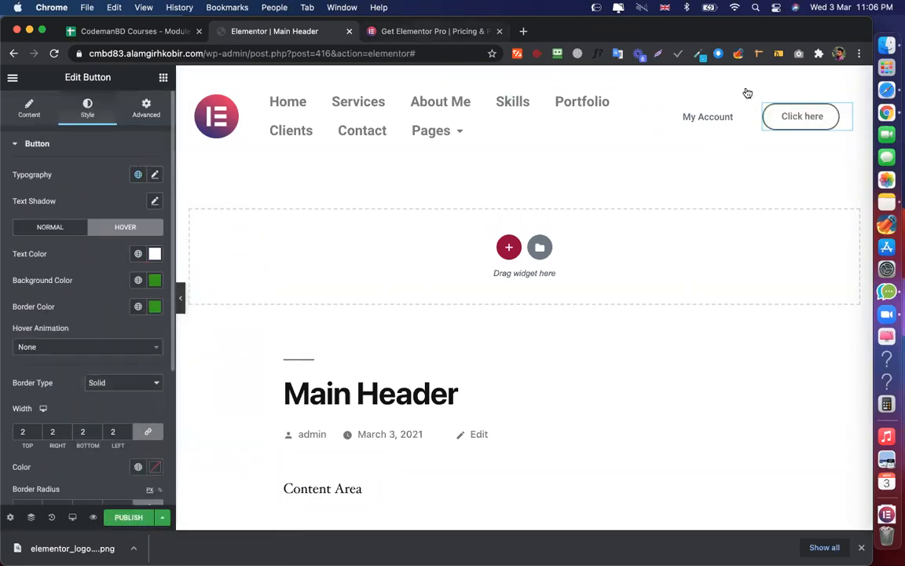
{"action": "key", "text": "ctrl+Tab"}
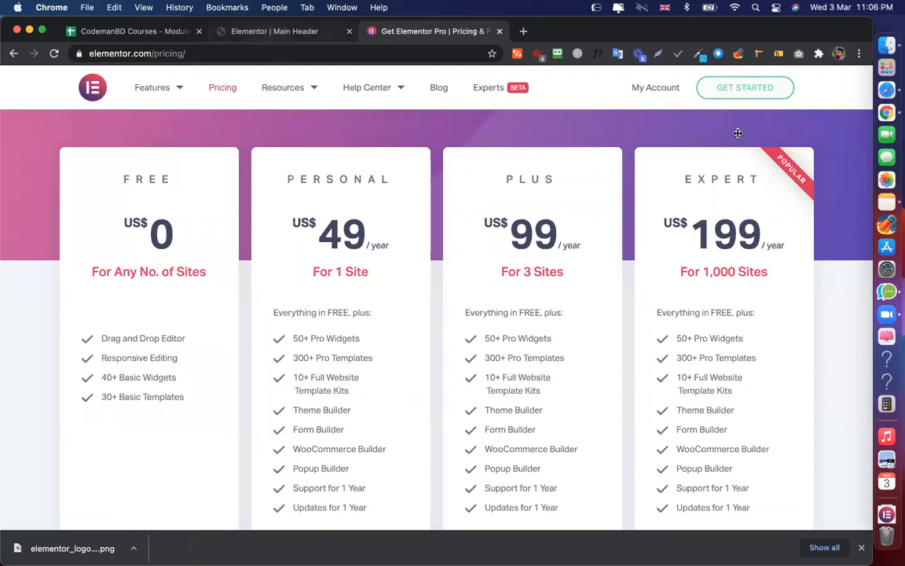
{"action": "key", "text": "ctrl+shift+Tab"}
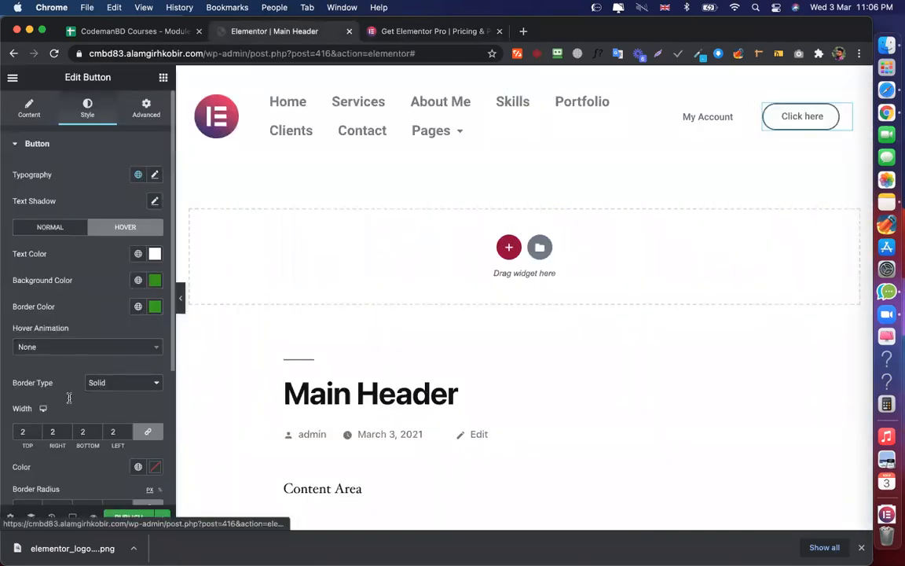
{"action": "scroll", "coordinate": [69, 398], "scroll_direction": "down", "scroll_amount": 5}
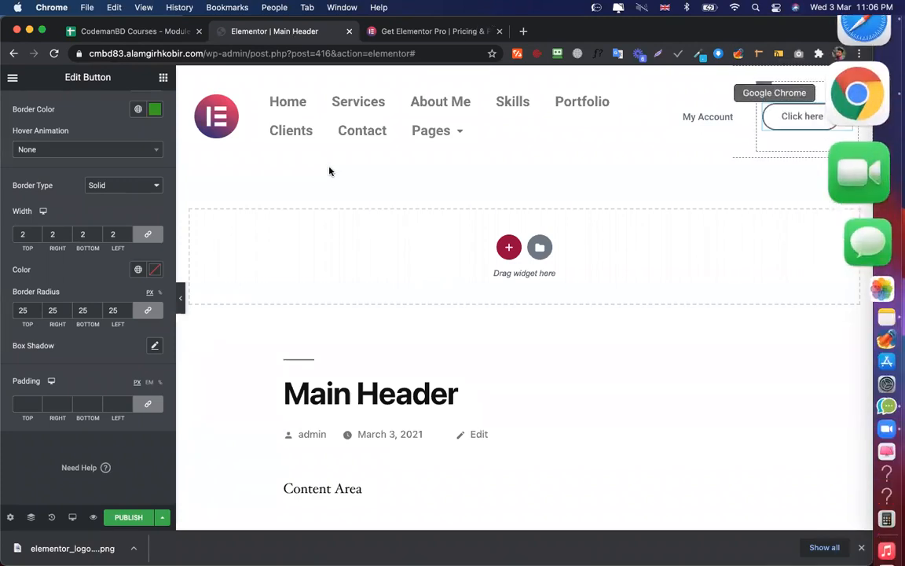
{"action": "key", "text": "ctrl+Tab"}
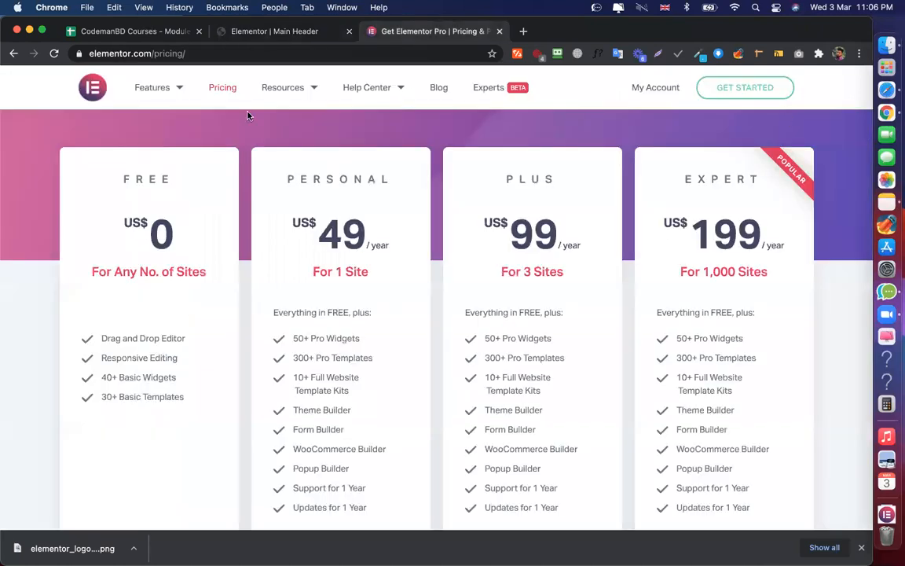
{"action": "key", "text": "ctrl+shift+Tab"}
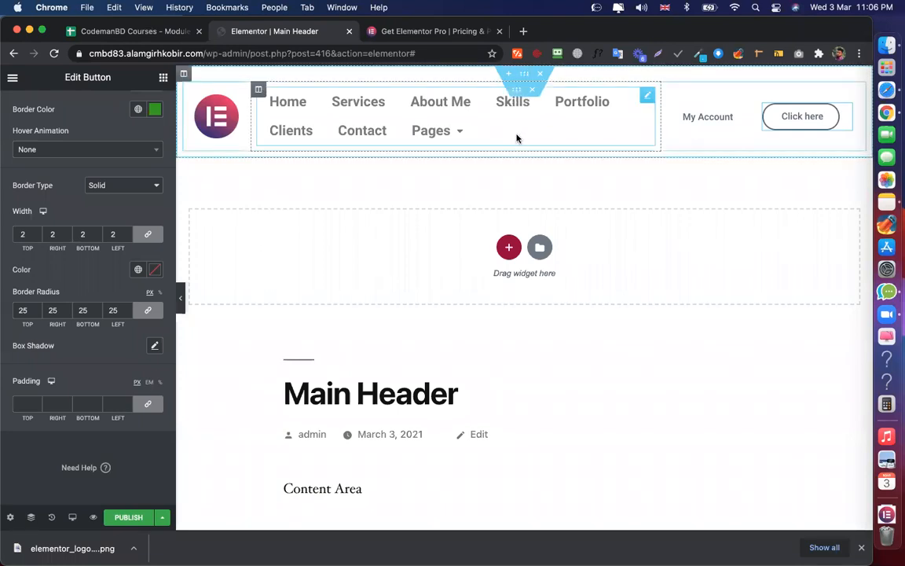
{"action": "scroll", "coordinate": [605, 362], "scroll_direction": "down", "scroll_amount": 5}
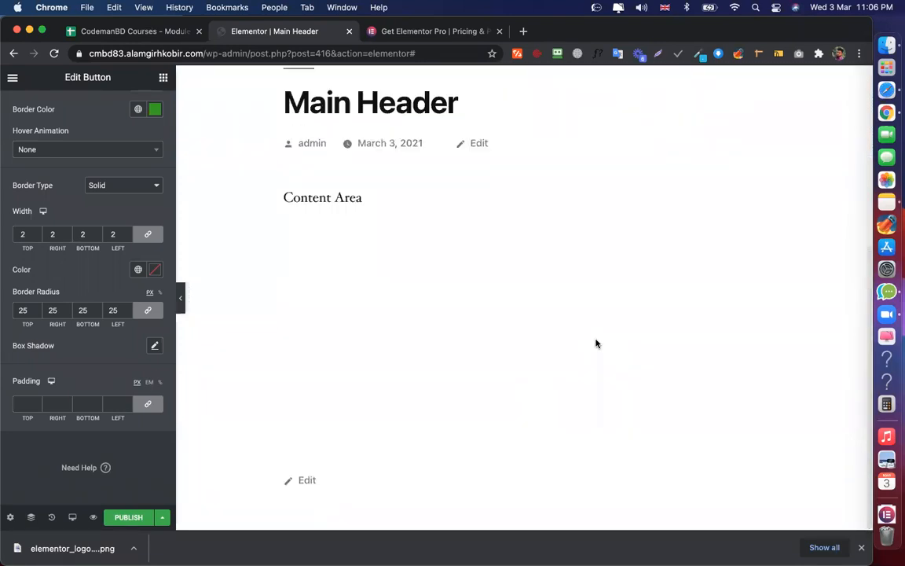
{"action": "scroll", "coordinate": [596, 343], "scroll_direction": "up", "scroll_amount": 5}
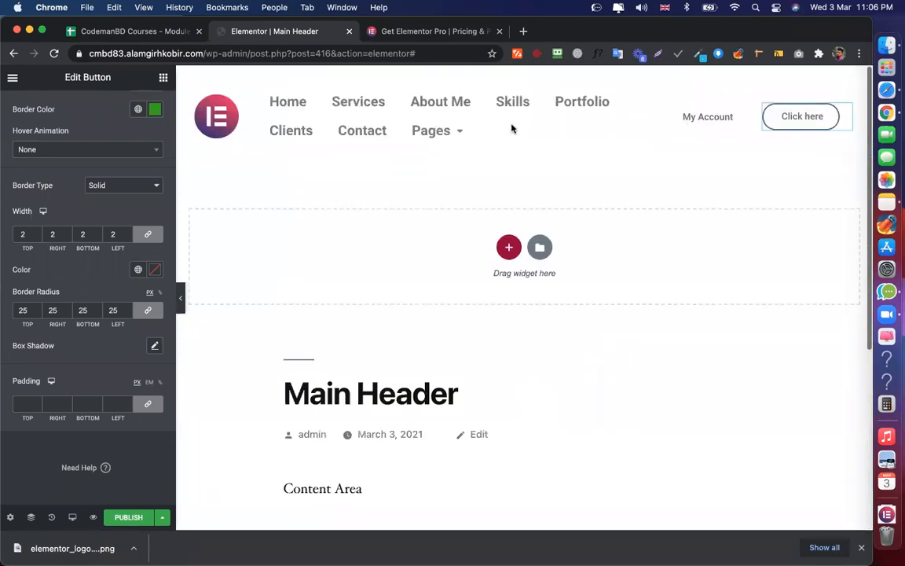
Start publishing the Main Header template and add a display condition
{"action": "left_click", "coordinate": [128, 517]}
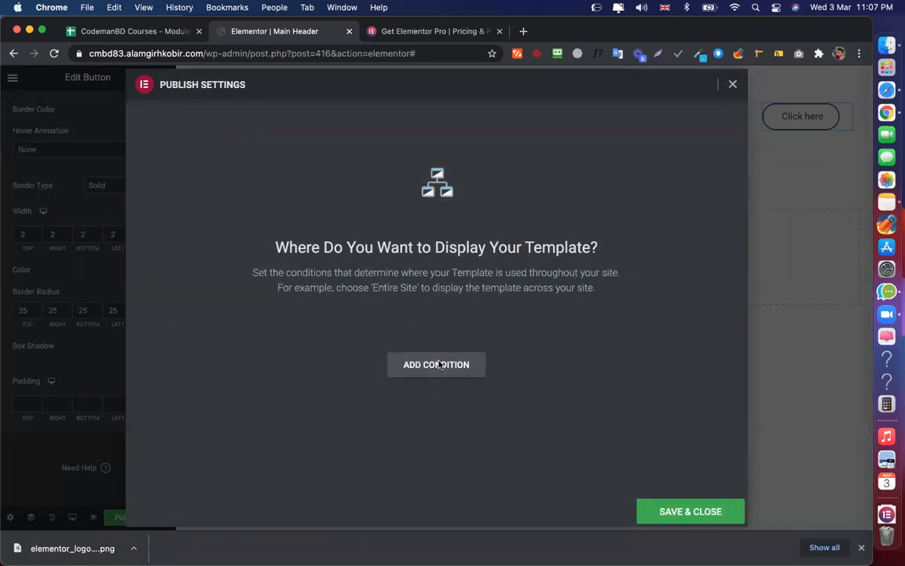
{"action": "left_click", "coordinate": [440, 365]}
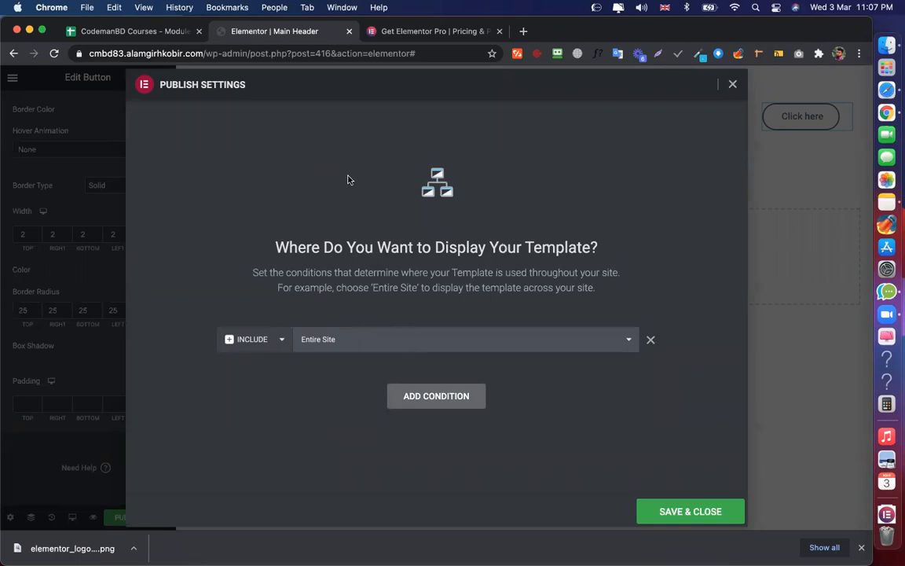
Try restricting the template's display condition to Singular with the Pages option
{"action": "left_click", "coordinate": [327, 349]}
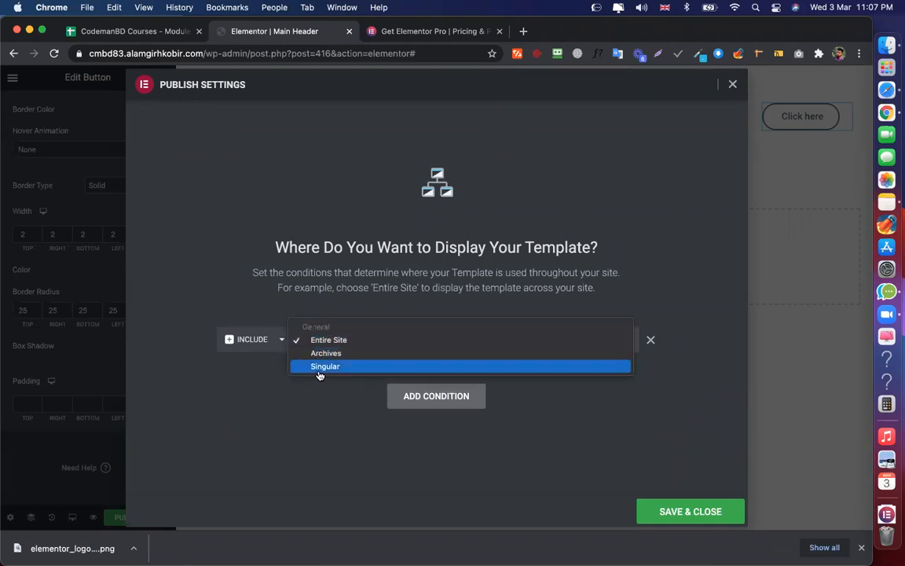
{"action": "left_click", "coordinate": [320, 369]}
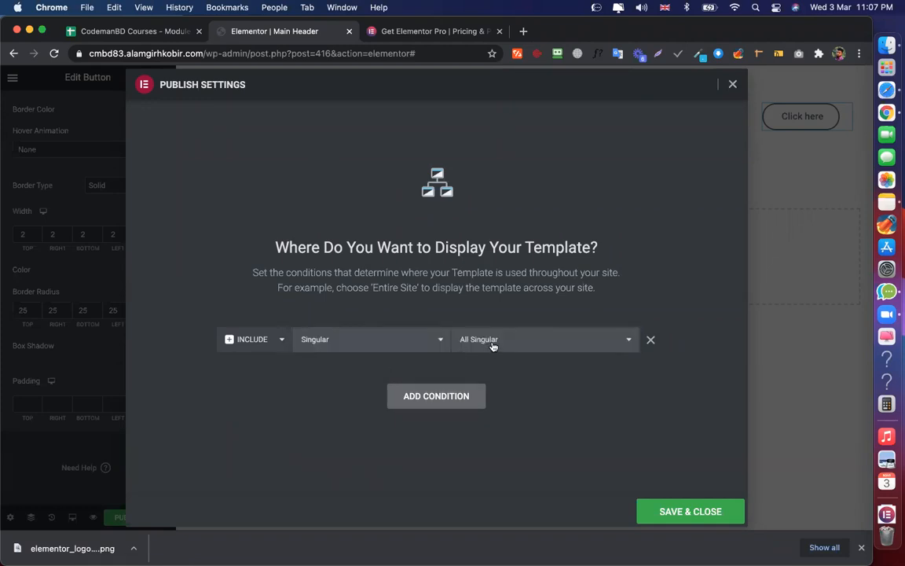
{"action": "left_click", "coordinate": [491, 346]}
{"action": "scroll", "coordinate": [487, 418], "scroll_direction": "down", "scroll_amount": 1}
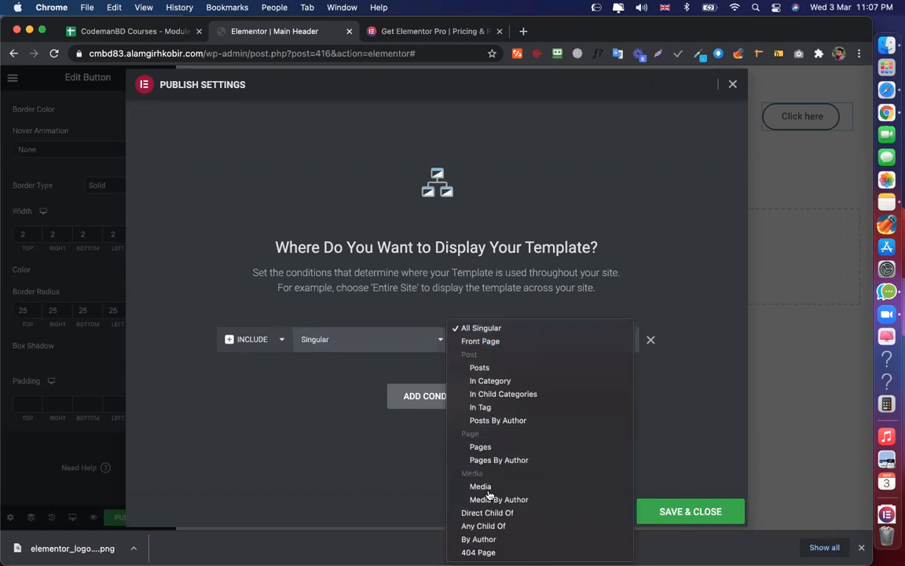
{"action": "left_click", "coordinate": [481, 447]}
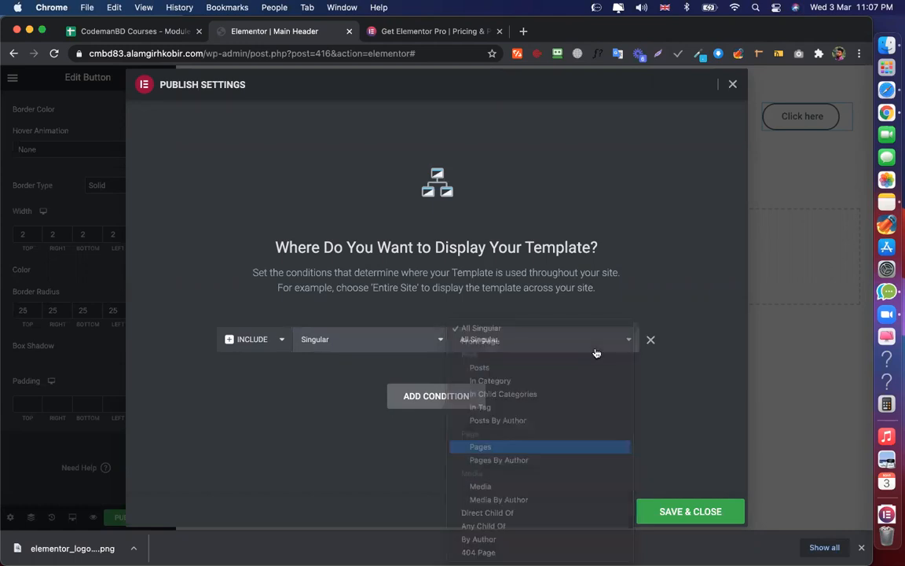
Search the Pages condition for the specific pages home and blog
{"action": "left_click", "coordinate": [594, 349]}
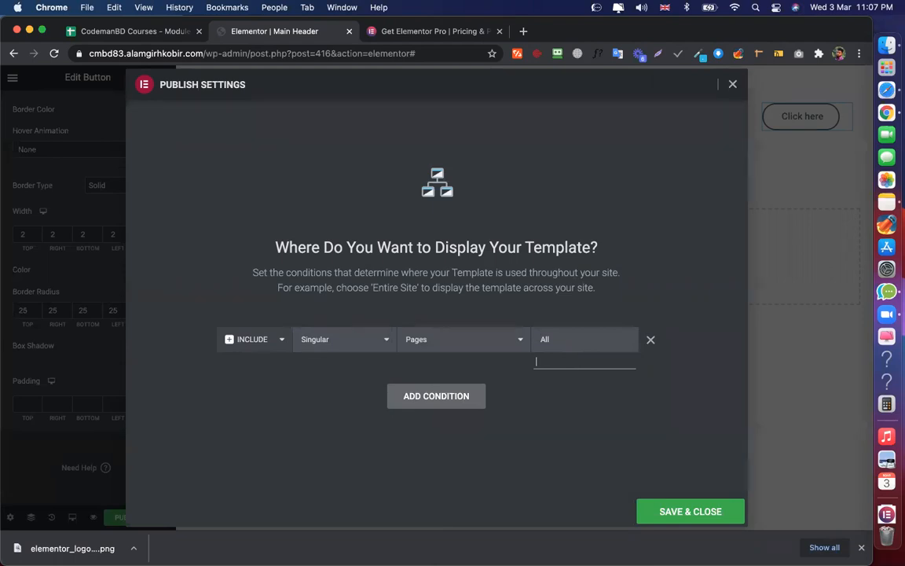
{"action": "type", "text": "home"}
{"action": "key", "text": "BackSpace"}
{"action": "key", "text": "BackSpace"}
{"action": "key", "text": "BackSpace"}
{"action": "key", "text": "BackSpace"}
{"action": "type", "text": "blog"}
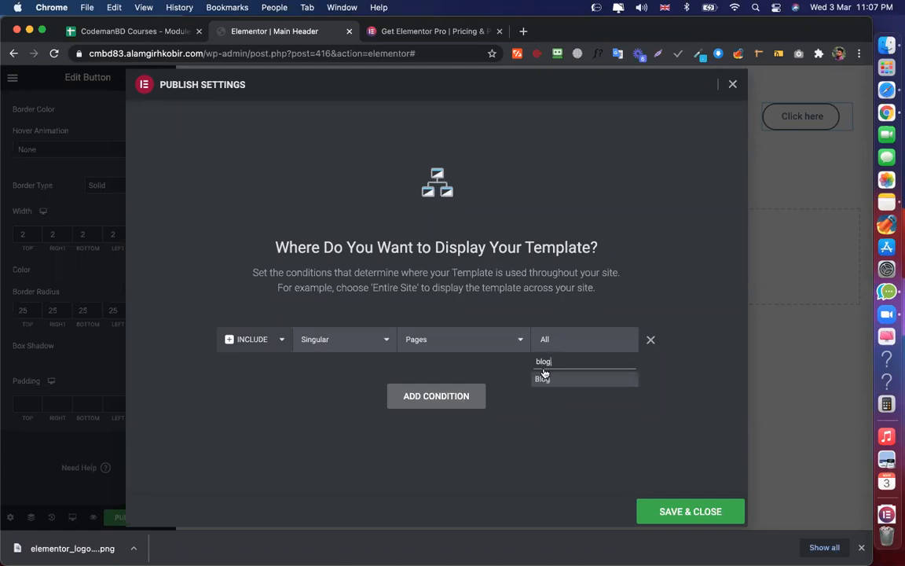
{"action": "left_click", "coordinate": [550, 381]}
{"action": "left_click", "coordinate": [597, 339]}
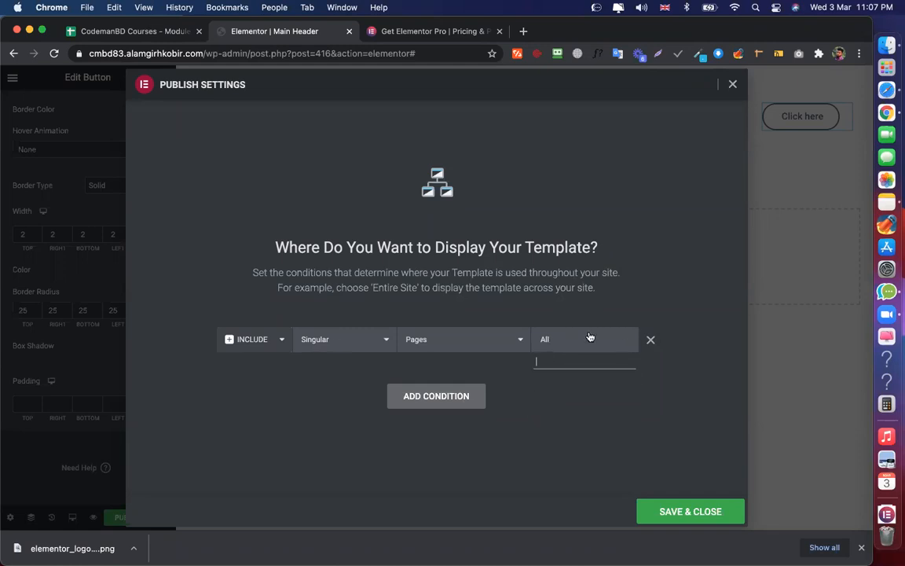
Set the display condition to include the Entire Site, then save it to publish the template
{"action": "left_click", "coordinate": [327, 344]}
{"action": "left_click", "coordinate": [327, 315]}
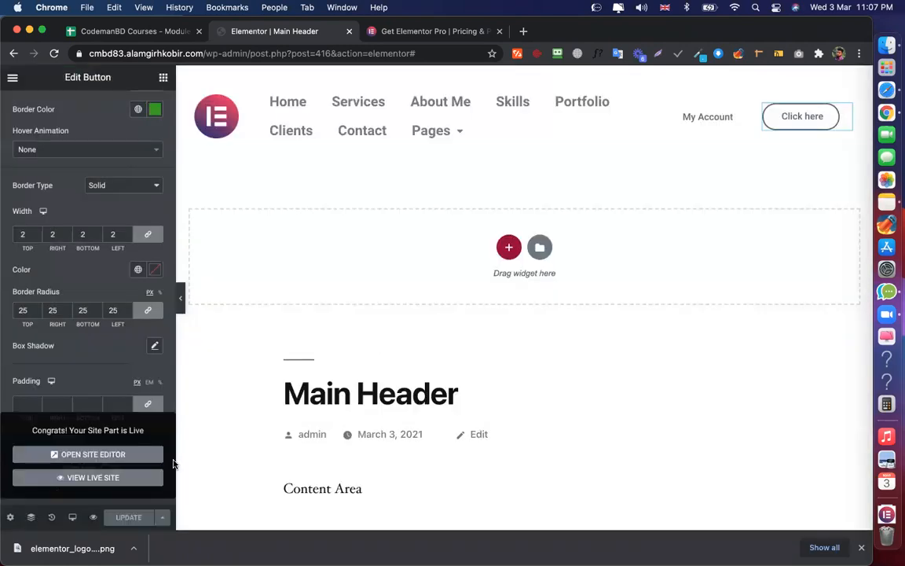
Exit the editor to the WordPress dashboard and open the list of all pages
{"action": "left_click", "coordinate": [12, 77]}
{"action": "left_click", "coordinate": [57, 305]}
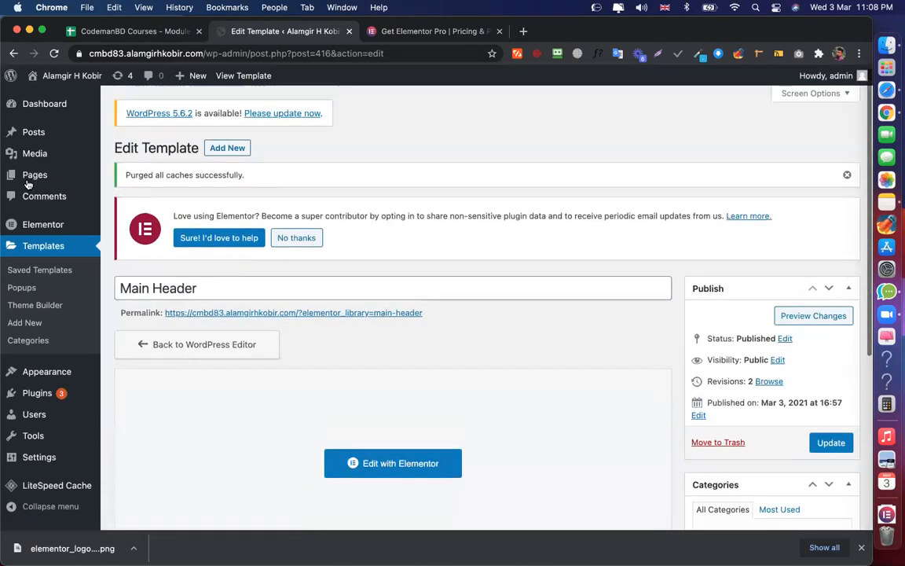
{"action": "left_click", "coordinate": [126, 177]}
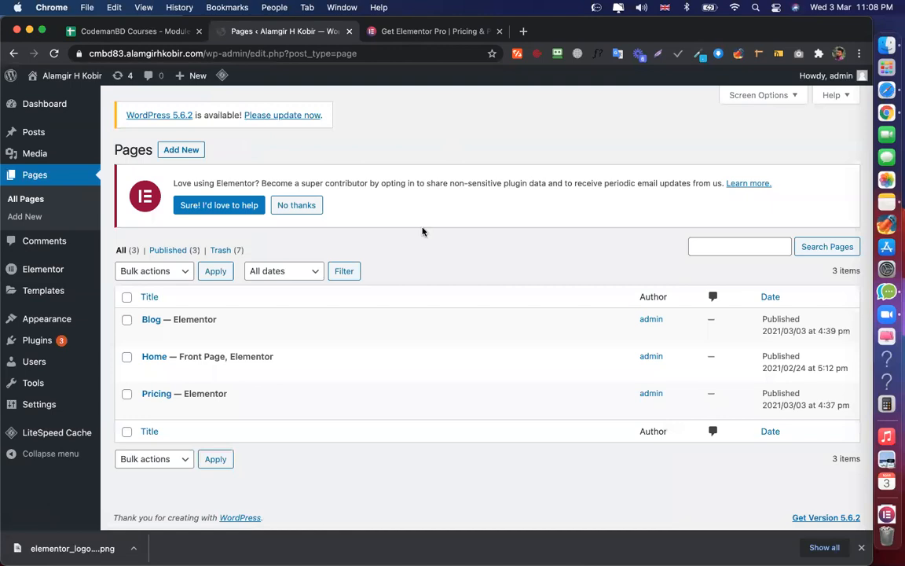
View the live Home and Blog pages in new tabs to check the header, and return to the page list
{"action": "left_click", "coordinate": [245, 371], "text": "super"}
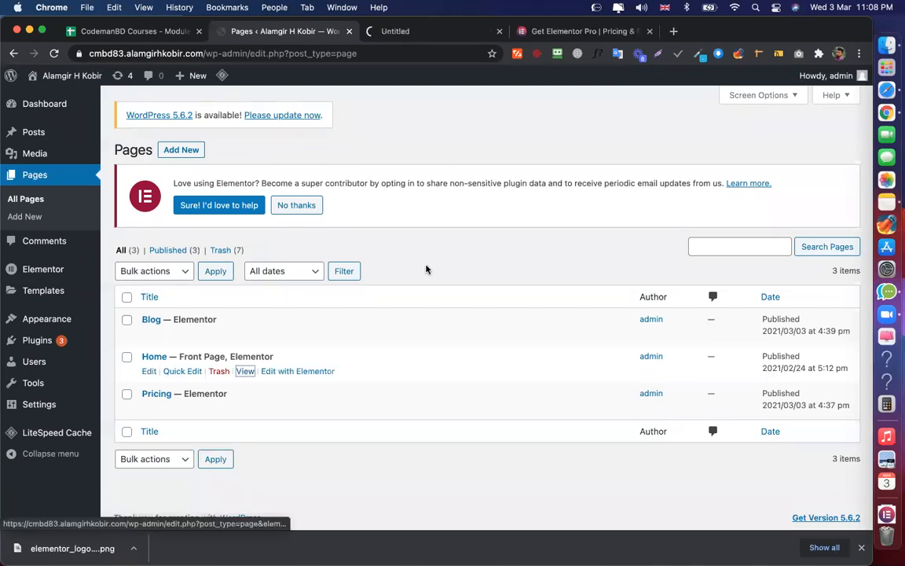
{"action": "left_click", "coordinate": [412, 32]}
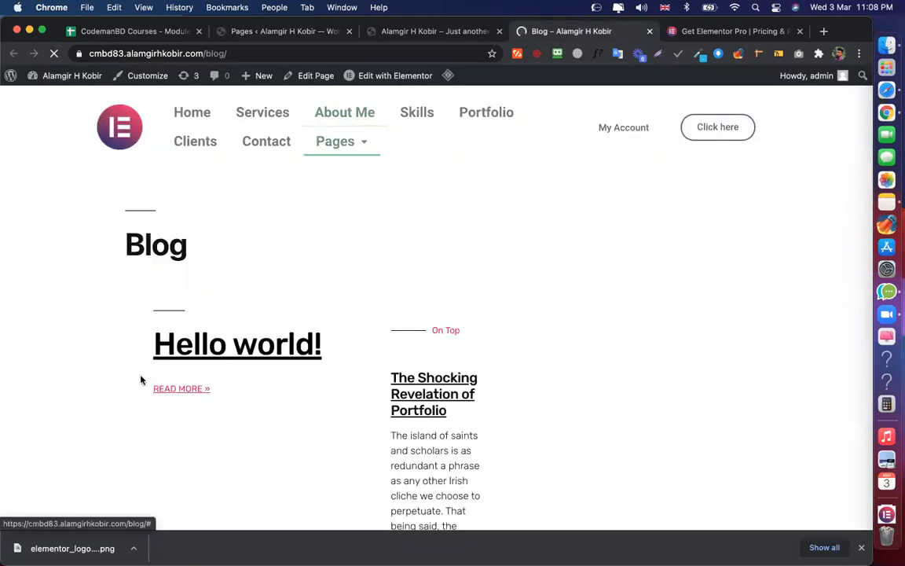
{"action": "scroll", "coordinate": [191, 268], "scroll_direction": "down", "scroll_amount": 15}
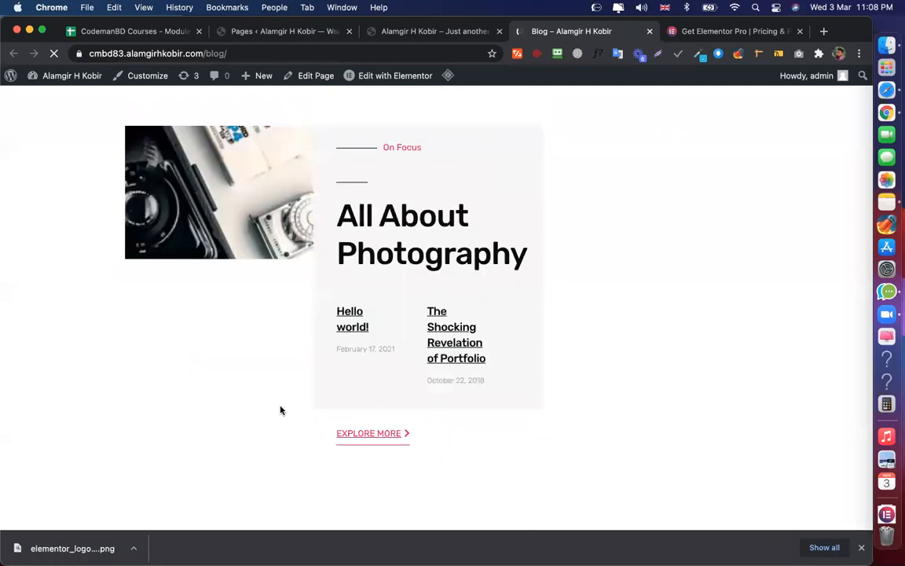
{"action": "key", "text": "ctrl+shift+Tab"}
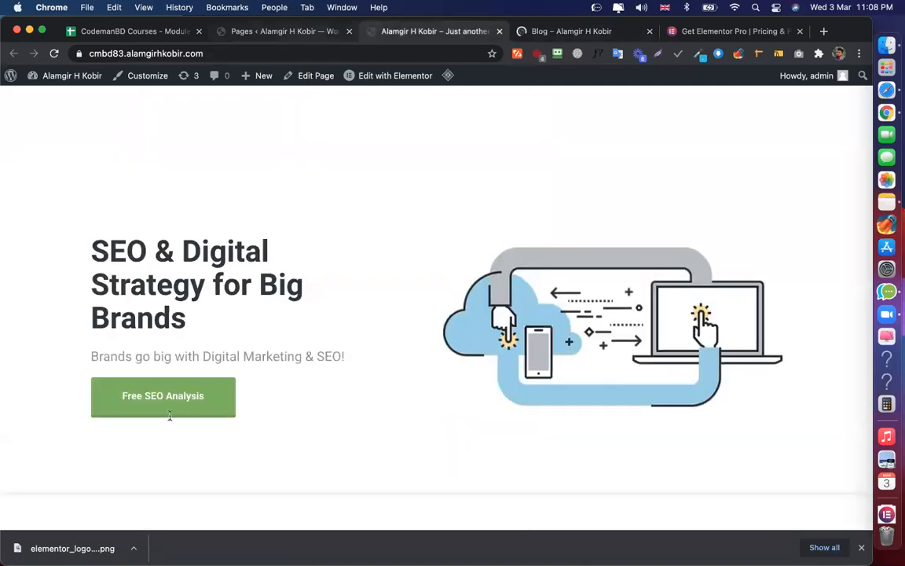
{"action": "key", "text": "ctrl+shift+Tab"}
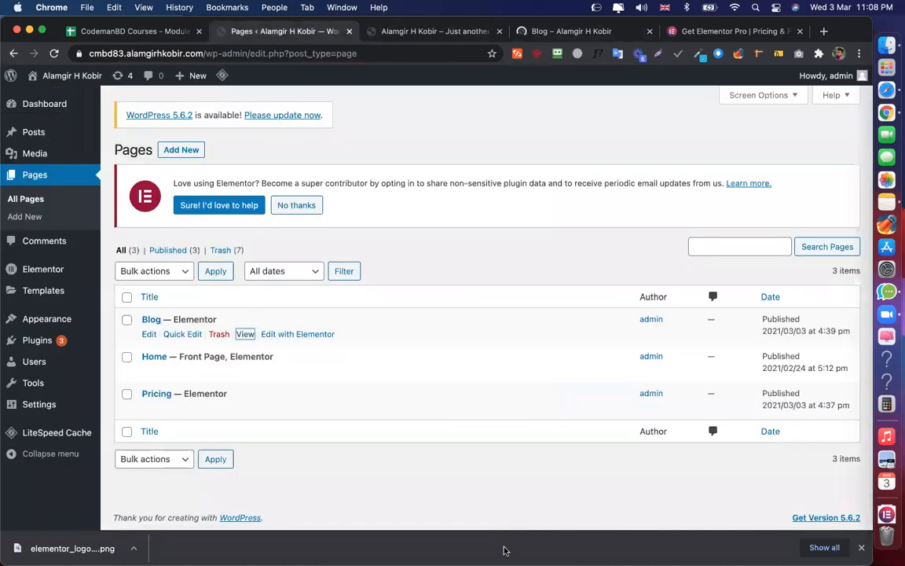
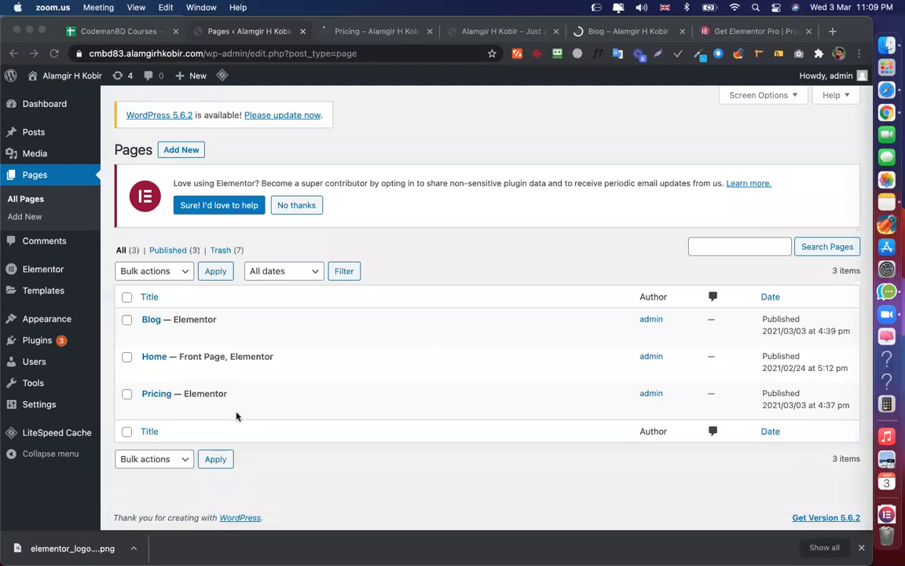
Examine the live Pricing page from its header down through the pricing tables and the free trial section
{"action": "left_click", "coordinate": [378, 35]}
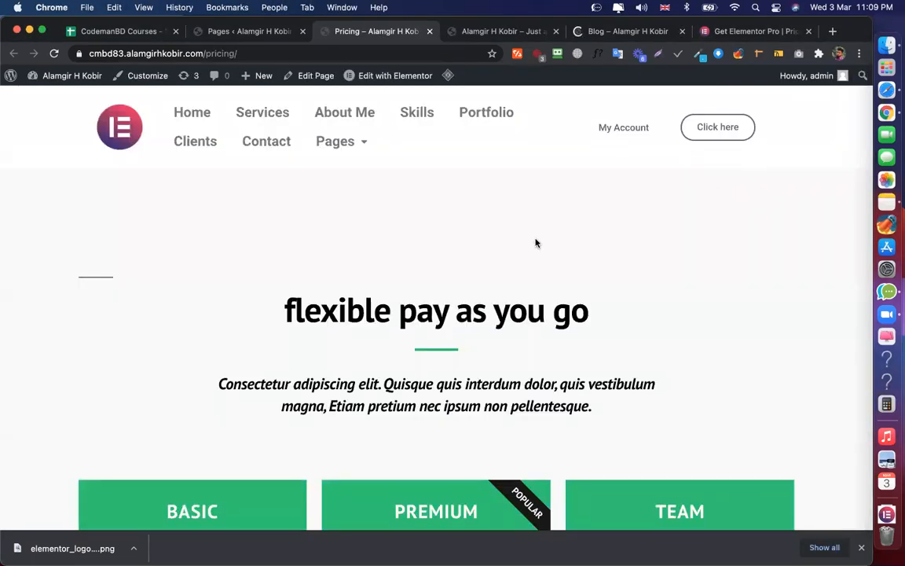
{"action": "scroll", "coordinate": [449, 232], "scroll_direction": "down", "scroll_amount": 4}
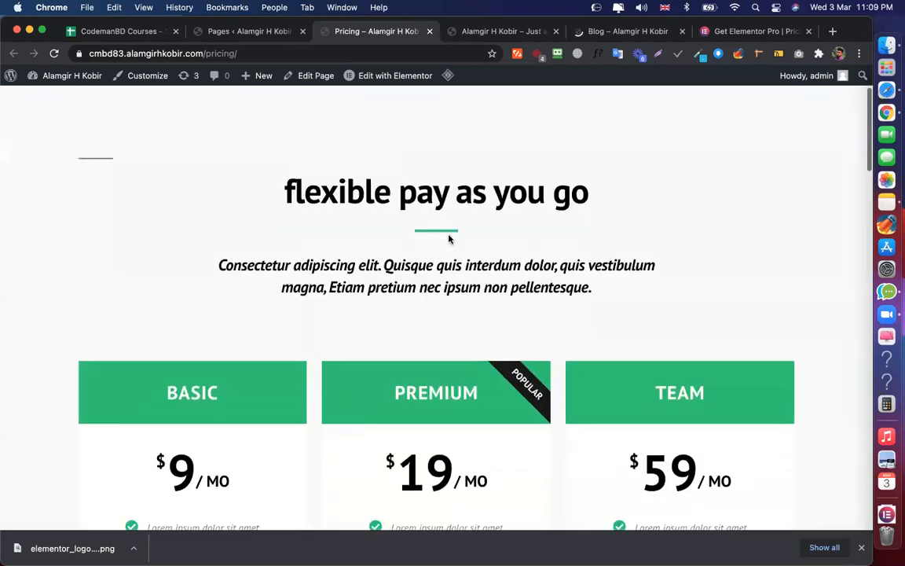
{"action": "scroll", "coordinate": [450, 237], "scroll_direction": "down", "scroll_amount": 4}
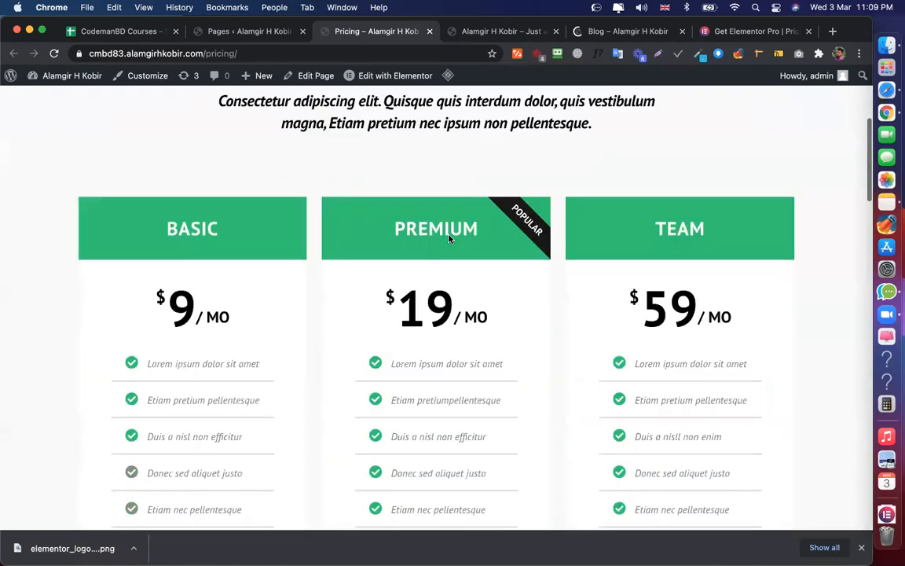
{"action": "scroll", "coordinate": [279, 281], "scroll_direction": "down", "scroll_amount": 7}
{"action": "scroll", "coordinate": [379, 223], "scroll_direction": "down", "scroll_amount": 5}
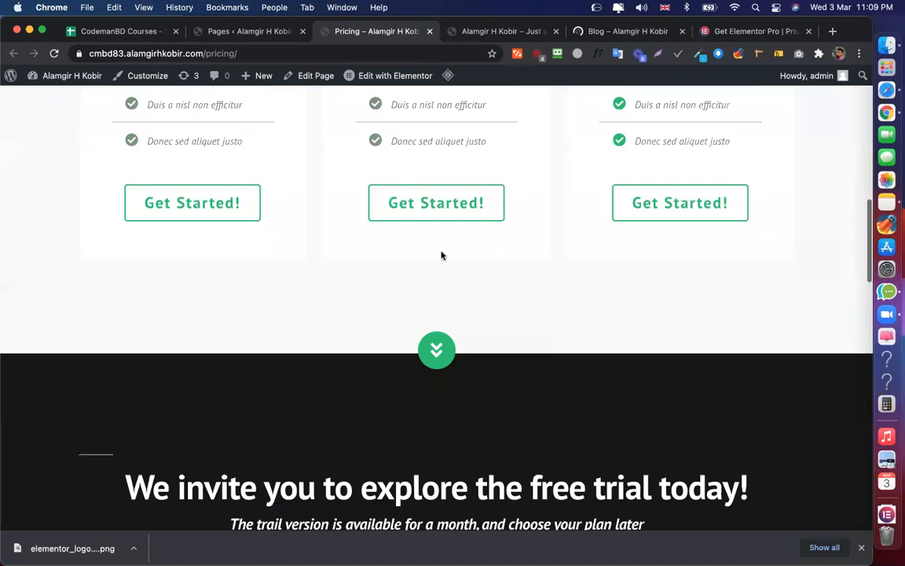
{"action": "scroll", "coordinate": [442, 255], "scroll_direction": "down", "scroll_amount": 7}
{"action": "scroll", "coordinate": [441, 255], "scroll_direction": "down", "scroll_amount": 6}
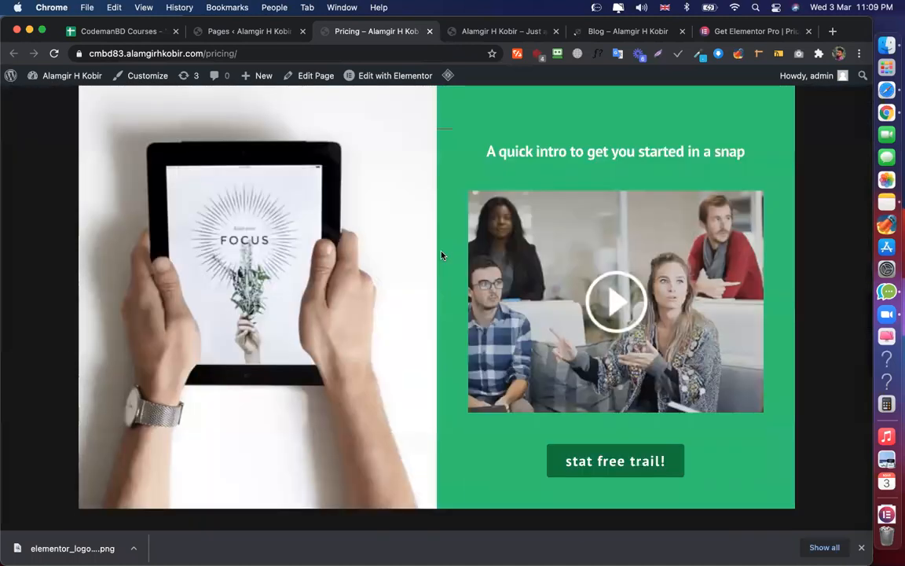
{"action": "scroll", "coordinate": [442, 254], "scroll_direction": "up", "scroll_amount": 20}
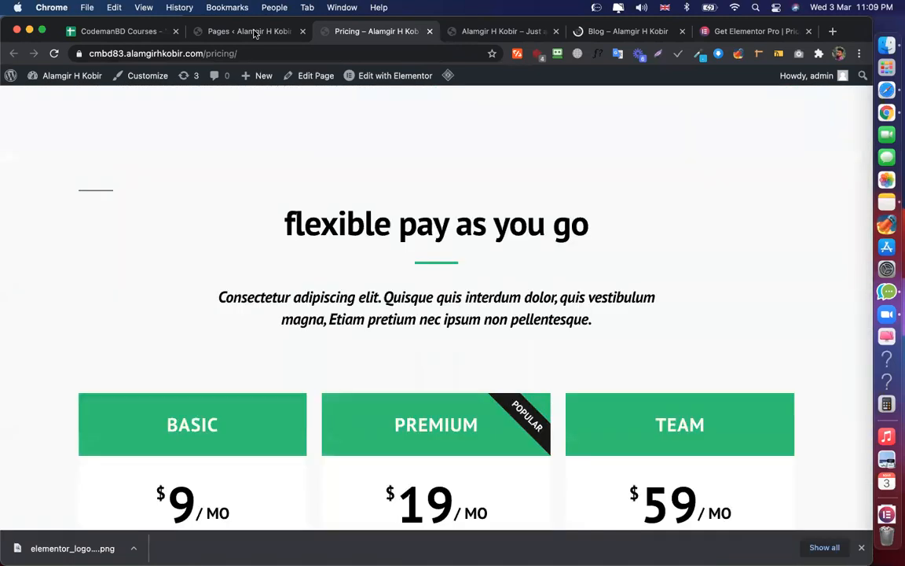
Close the browser tabs showing the live Blog and Home pages
{"action": "left_click", "coordinate": [253, 34]}
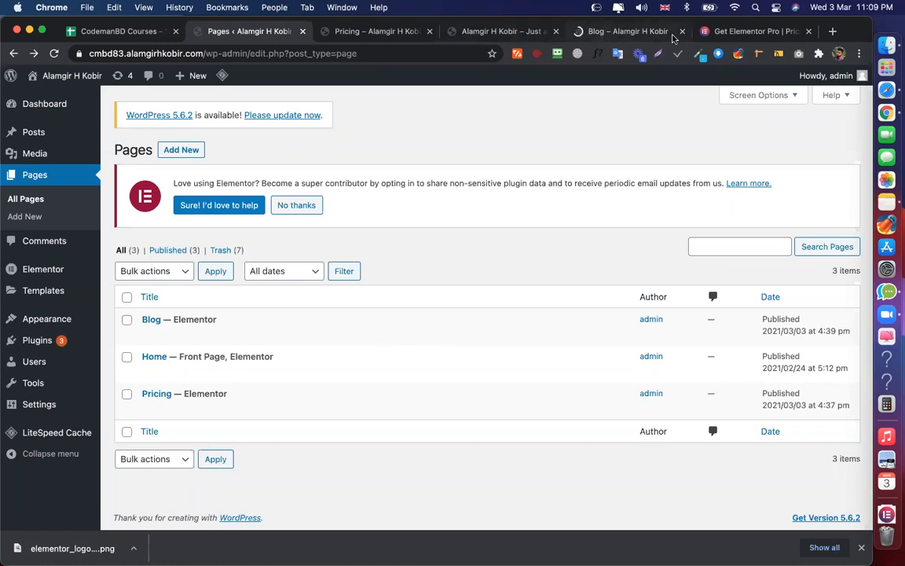
{"action": "left_click", "coordinate": [597, 35]}
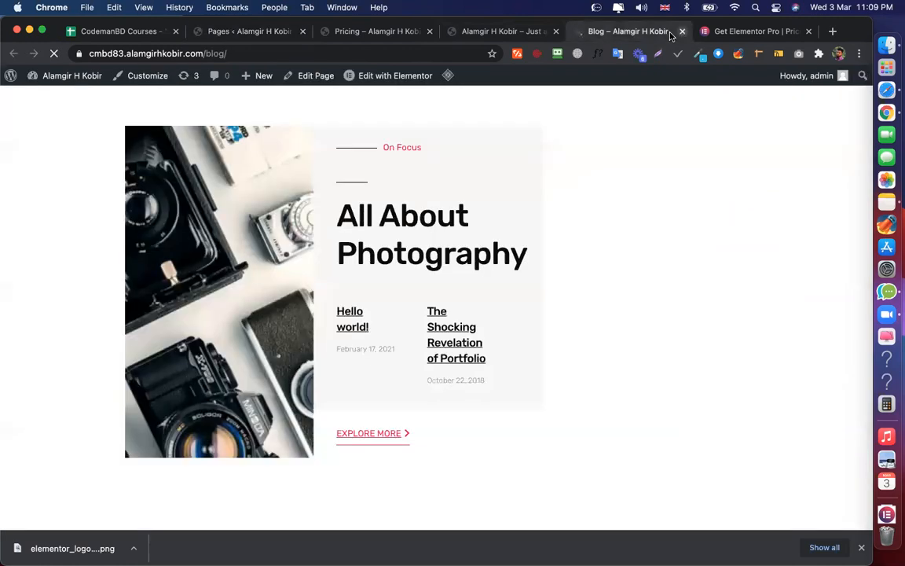
{"action": "key", "text": "super+w"}
{"action": "left_click", "coordinate": [557, 32]}
{"action": "left_click", "coordinate": [397, 39]}
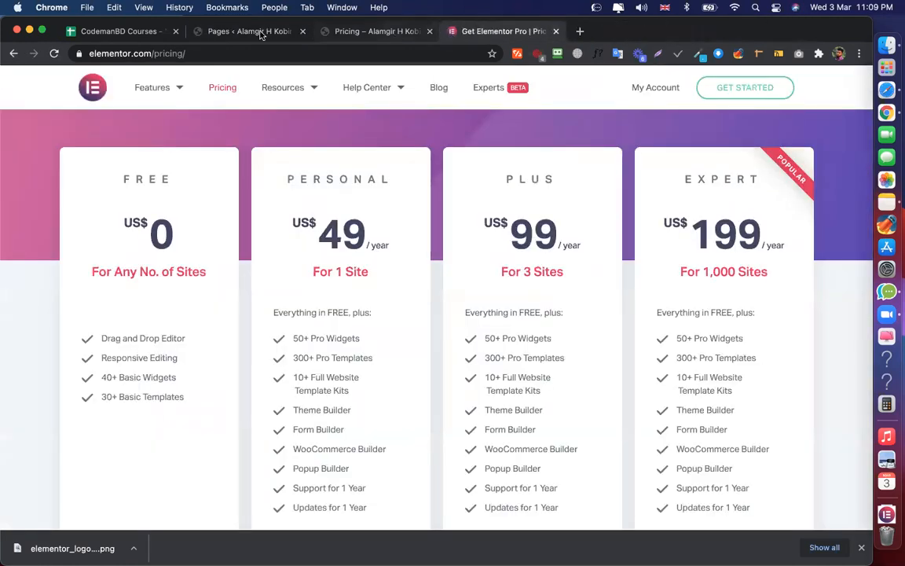
Open the Home page for editing from the page list and set its template to Elementor Full Width
{"action": "left_click", "coordinate": [263, 35]}
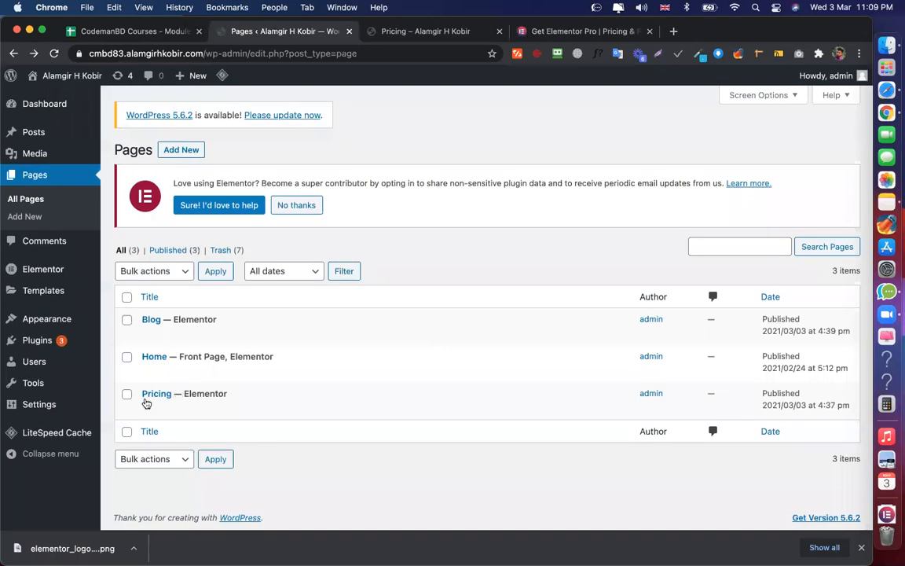
{"action": "left_click", "coordinate": [153, 373]}
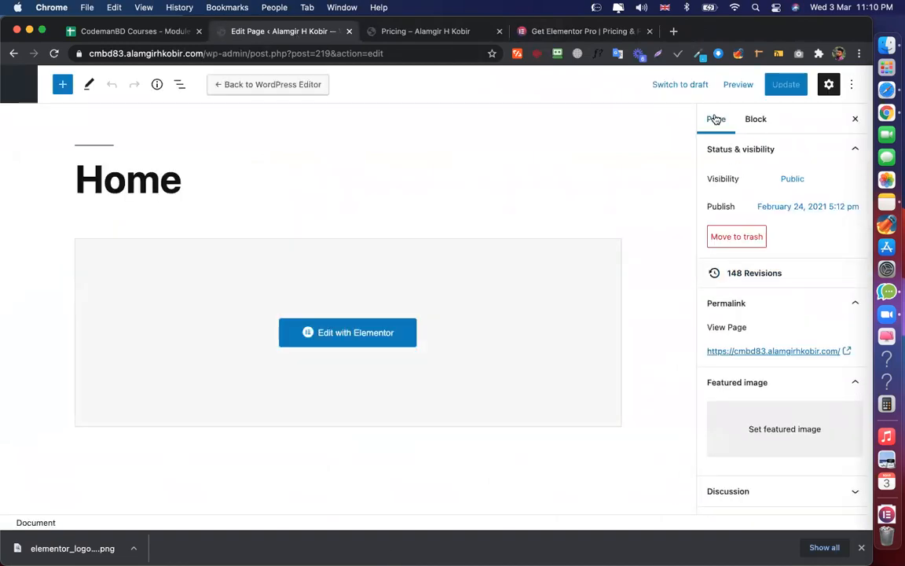
{"action": "scroll", "coordinate": [740, 363], "scroll_direction": "down", "scroll_amount": 3}
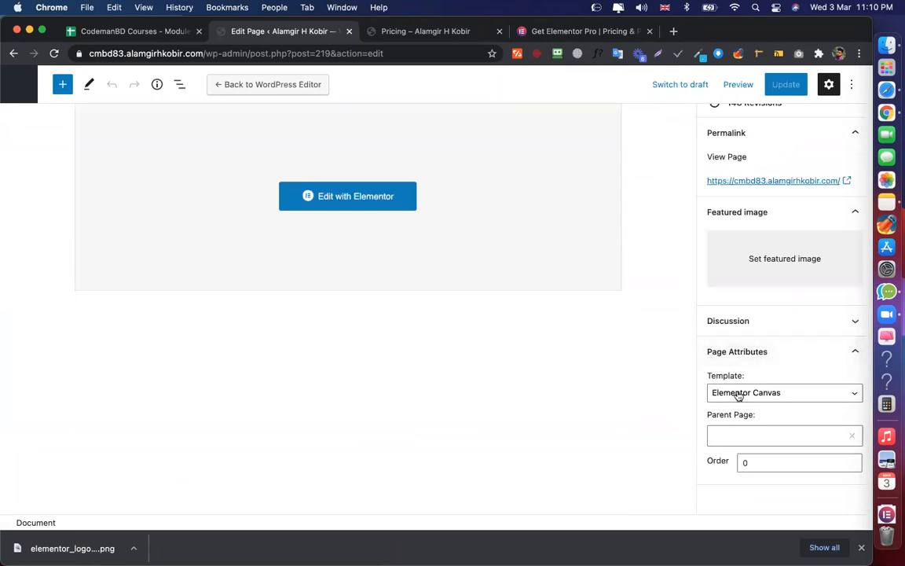
{"action": "left_click", "coordinate": [739, 394]}
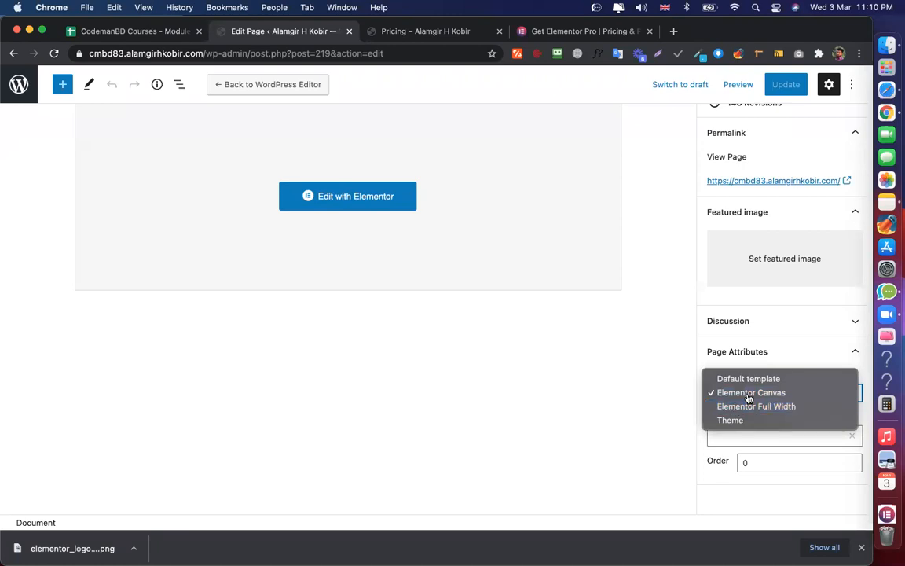
{"action": "left_click", "coordinate": [742, 407]}
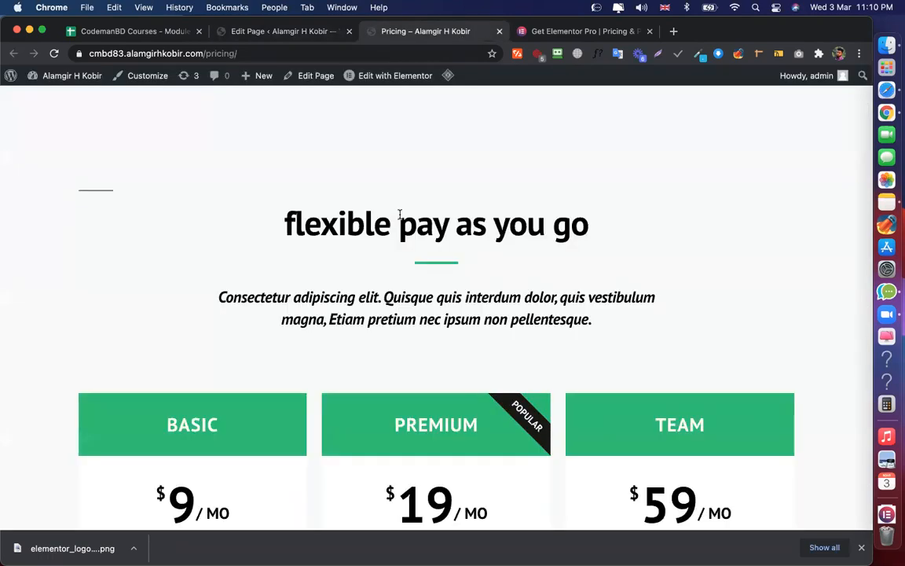
Examine the live Pricing page from its header down to the client logo section
{"action": "scroll", "coordinate": [400, 219], "scroll_direction": "up", "scroll_amount": 2}
{"action": "scroll", "coordinate": [439, 461], "scroll_direction": "down", "scroll_amount": 12}
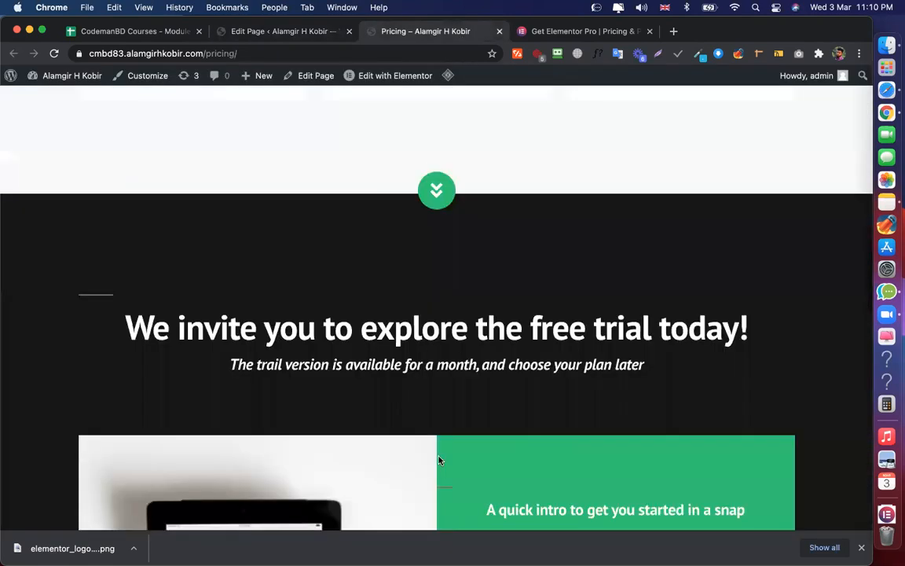
{"action": "scroll", "coordinate": [442, 456], "scroll_direction": "down", "scroll_amount": 10}
{"action": "scroll", "coordinate": [406, 166], "scroll_direction": "down", "scroll_amount": 4}
{"action": "scroll", "coordinate": [454, 283], "scroll_direction": "up", "scroll_amount": 1}
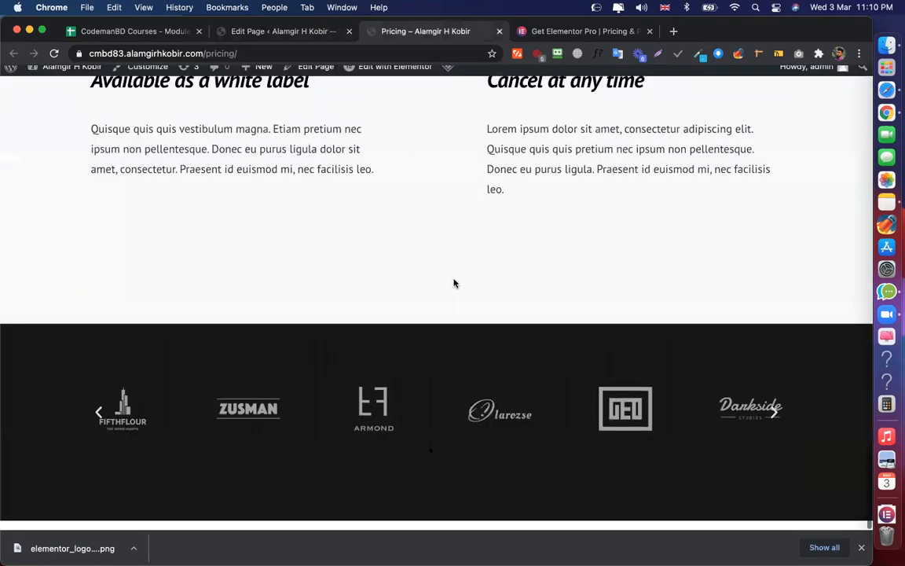
{"action": "scroll", "coordinate": [566, 301], "scroll_direction": "up", "scroll_amount": 8}
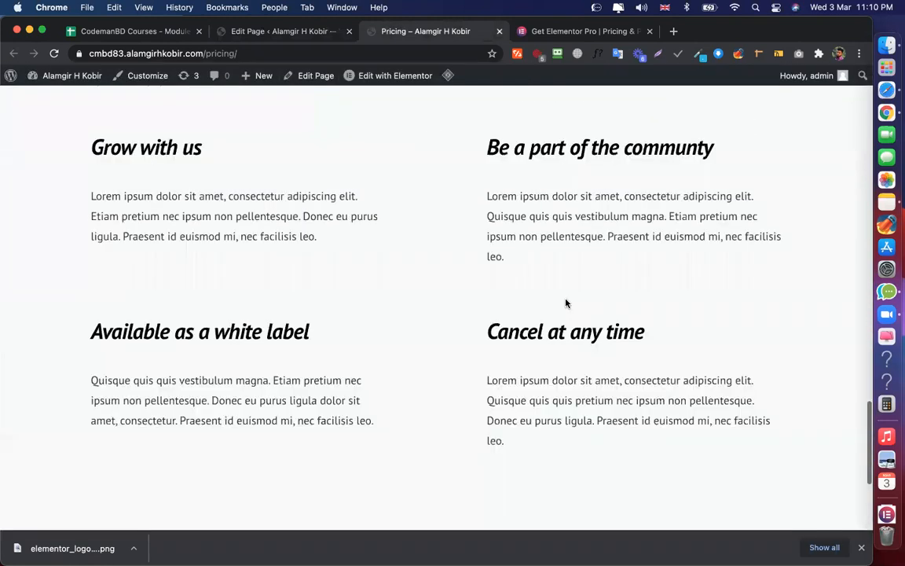
{"action": "scroll", "coordinate": [445, 117], "scroll_direction": "up", "scroll_amount": 10}
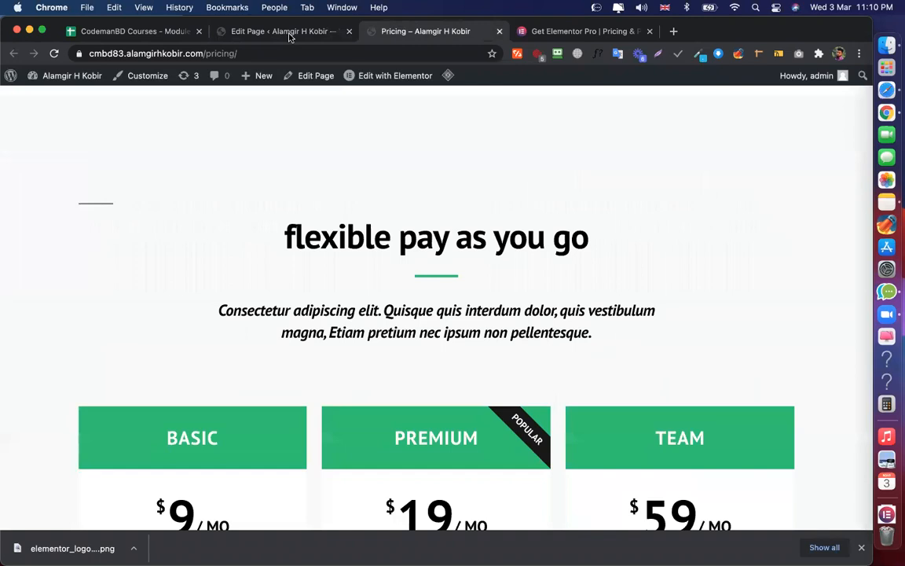
{"action": "scroll", "coordinate": [742, 396], "scroll_direction": "down", "scroll_amount": 10}
{"action": "scroll", "coordinate": [747, 395], "scroll_direction": "up", "scroll_amount": 3}
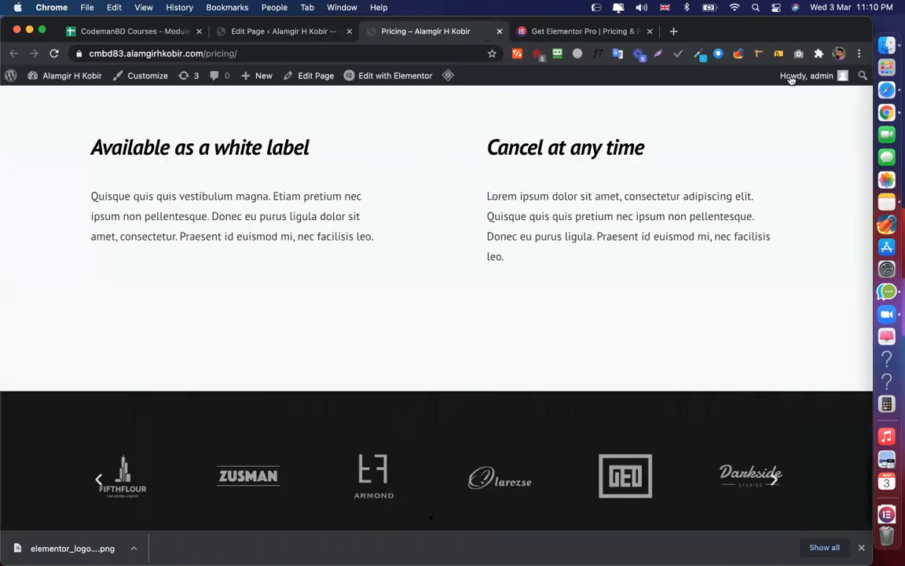
Return to the Home page editor, update the page and open its live version
{"action": "key", "text": "ctrl+shift+Tab"}
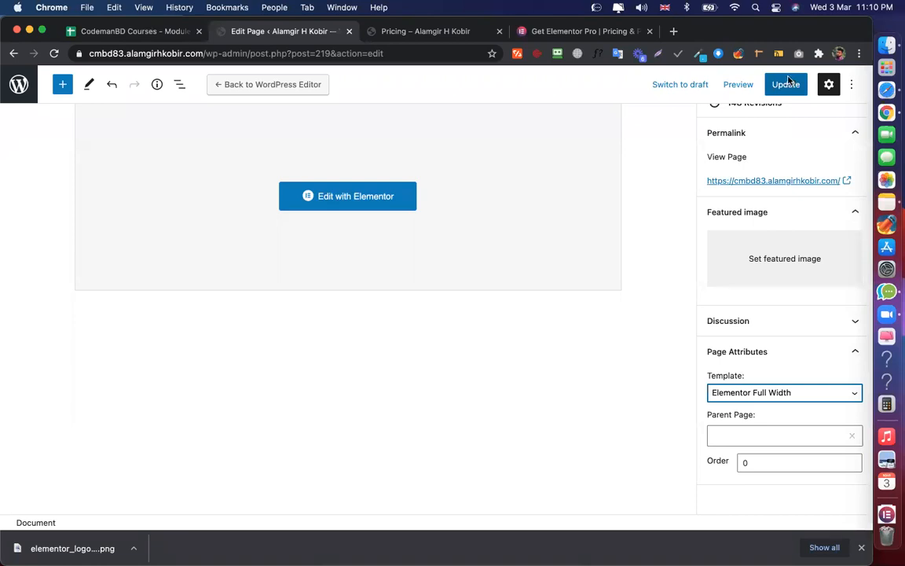
{"action": "left_click", "coordinate": [788, 82]}
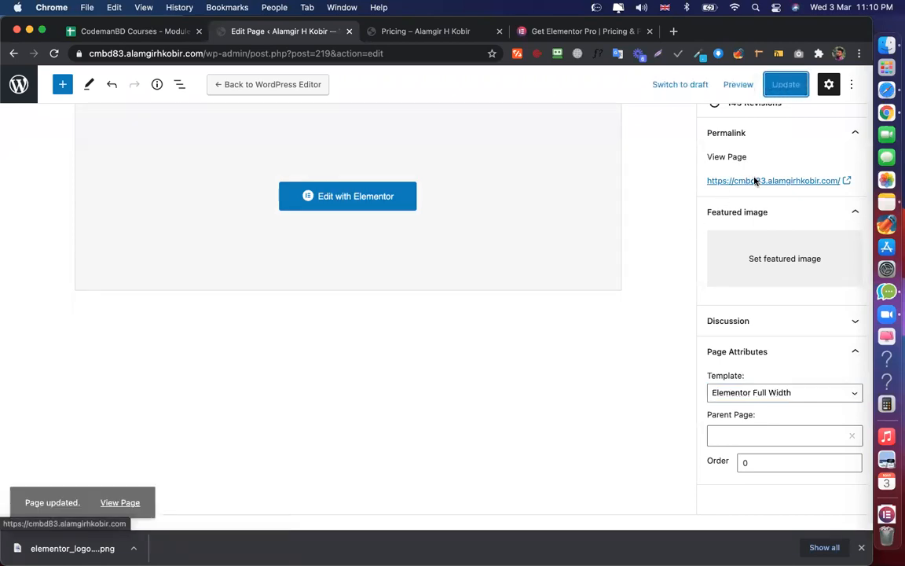
{"action": "left_click", "coordinate": [710, 180]}
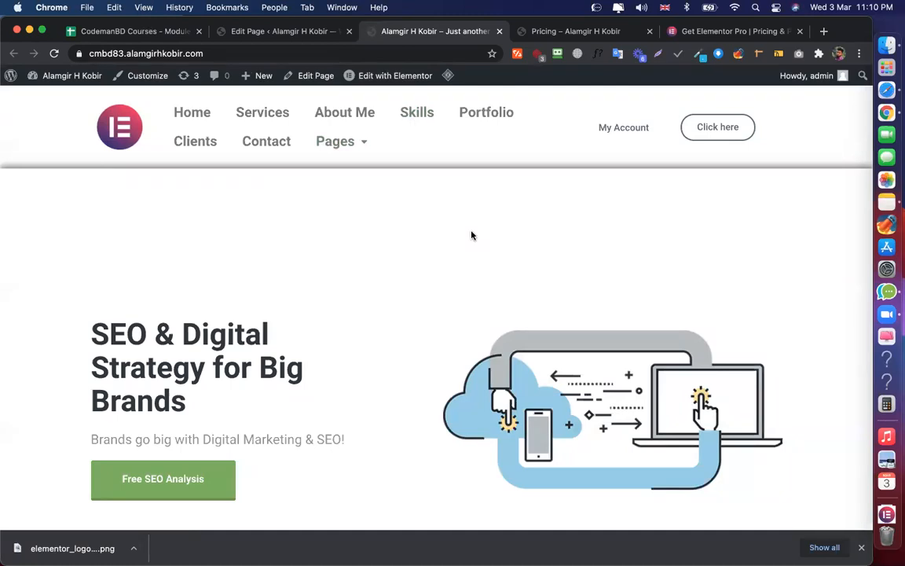
Examine the live Home page from its header down to the Boost your Brand section, and close its browser tab
{"action": "scroll", "coordinate": [472, 235], "scroll_direction": "down", "scroll_amount": 2}
{"action": "scroll", "coordinate": [471, 232], "scroll_direction": "down", "scroll_amount": 2}
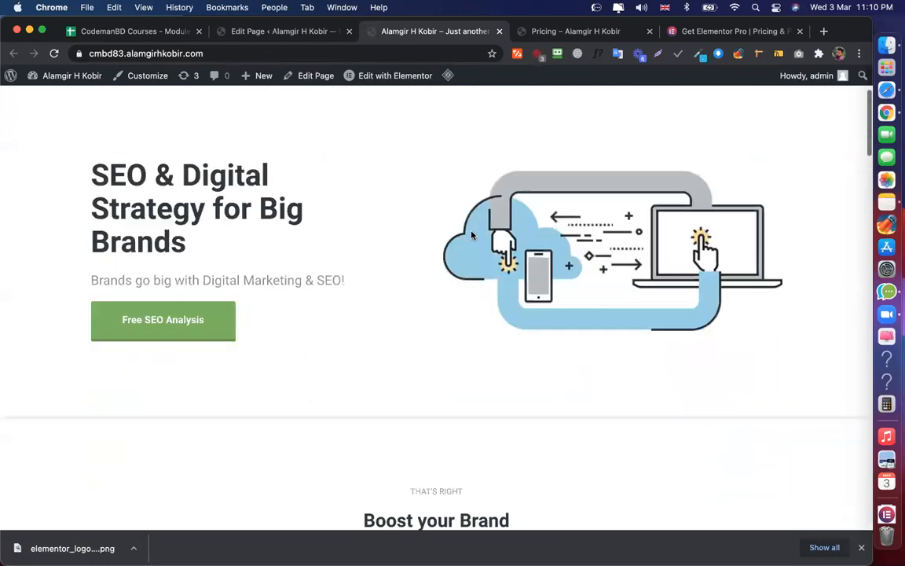
{"action": "scroll", "coordinate": [471, 234], "scroll_direction": "down", "scroll_amount": 3}
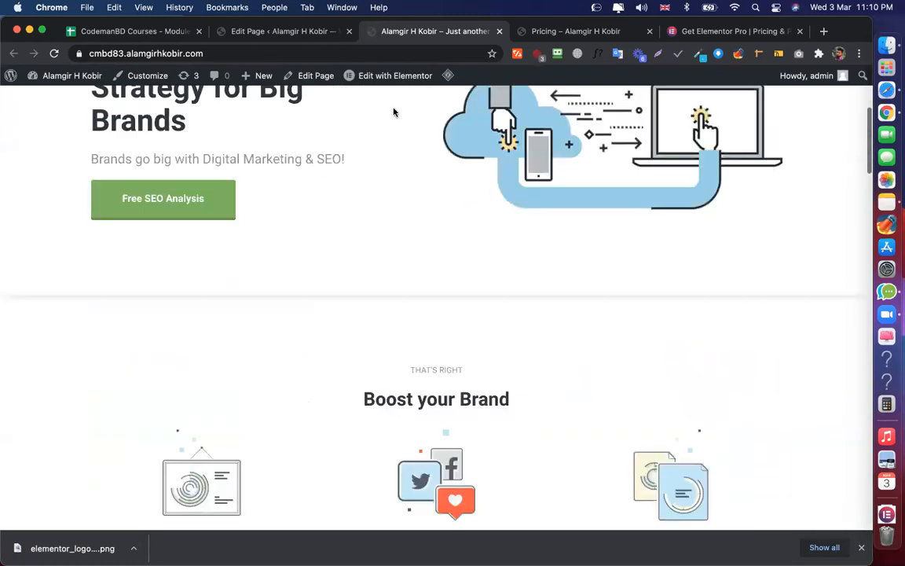
{"action": "scroll", "coordinate": [318, 36], "scroll_direction": "down", "scroll_amount": 3}
{"action": "scroll", "coordinate": [319, 36], "scroll_direction": "down", "scroll_amount": 3}
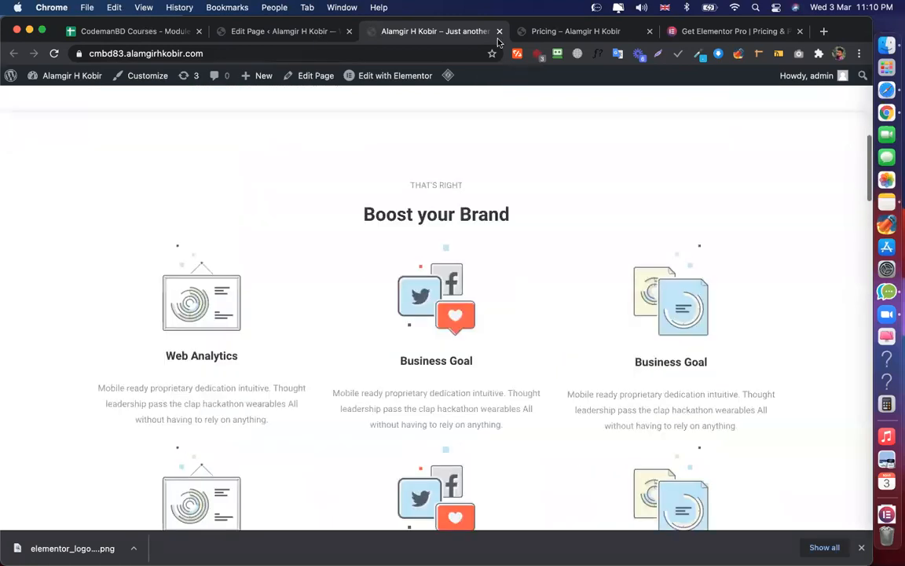
{"action": "scroll", "coordinate": [124, 110], "scroll_direction": "down", "scroll_amount": 1}
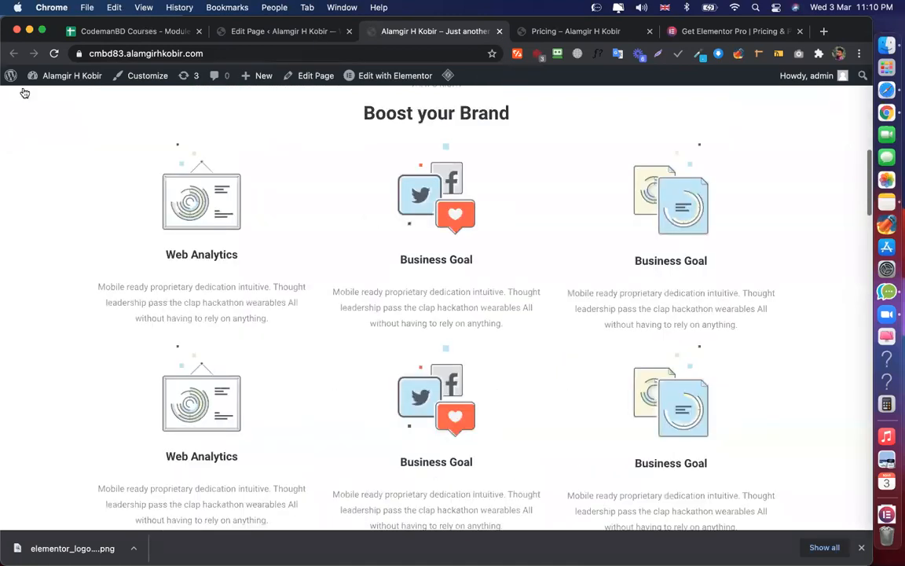
{"action": "key", "text": "super+w"}
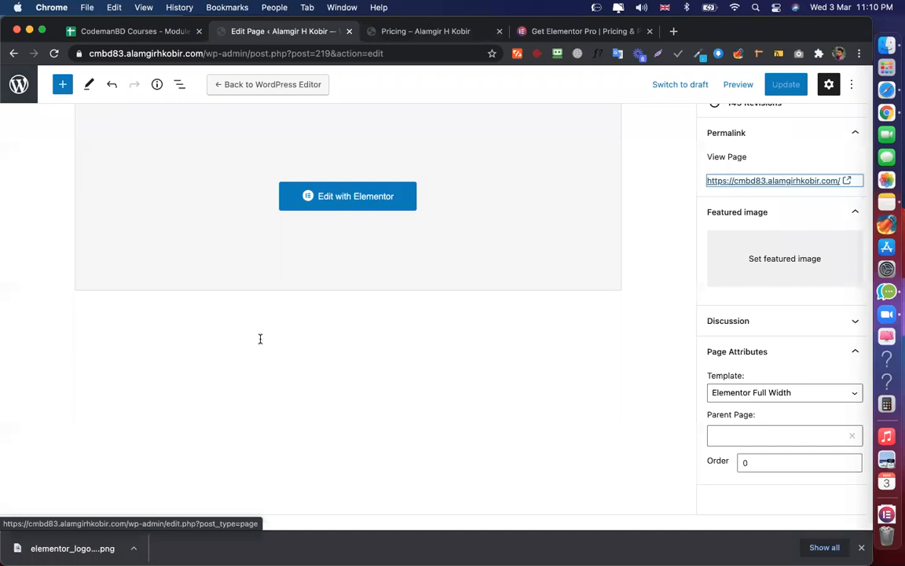
Open the Blog page for editing, set its template to Elementor Full Width and update the page
{"action": "left_click", "coordinate": [19, 84]}
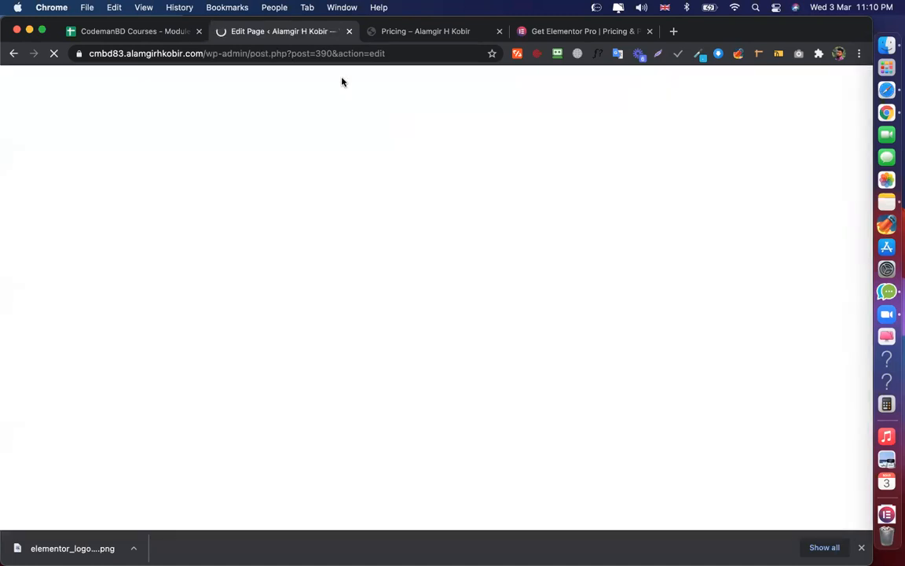
{"action": "scroll", "coordinate": [801, 346], "scroll_direction": "down", "scroll_amount": 4}
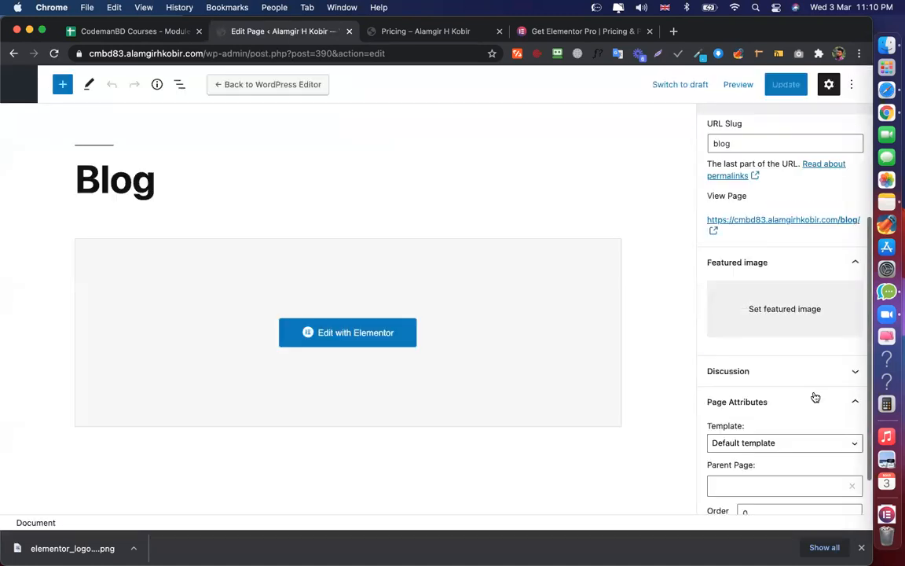
{"action": "scroll", "coordinate": [815, 397], "scroll_direction": "down", "scroll_amount": 2}
{"action": "left_click", "coordinate": [813, 393]}
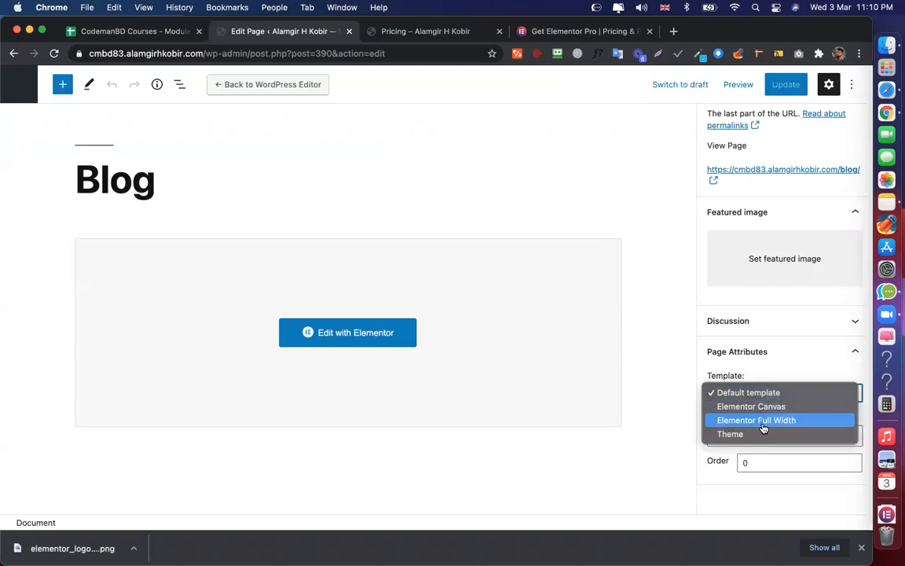
{"action": "left_click", "coordinate": [762, 423]}
{"action": "left_click", "coordinate": [785, 84]}
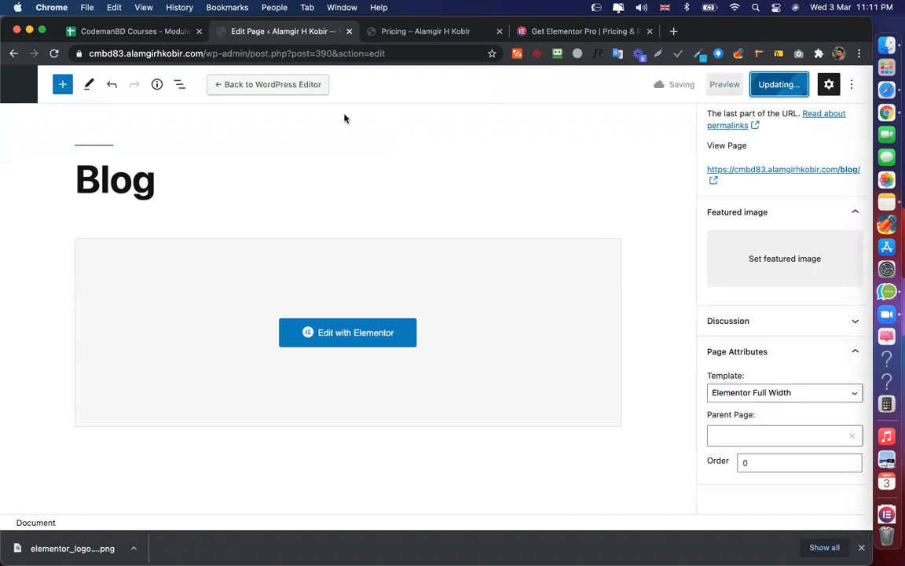
Review the Pricing page's settings in its editor and return to the page list
{"action": "left_click", "coordinate": [11, 54]}
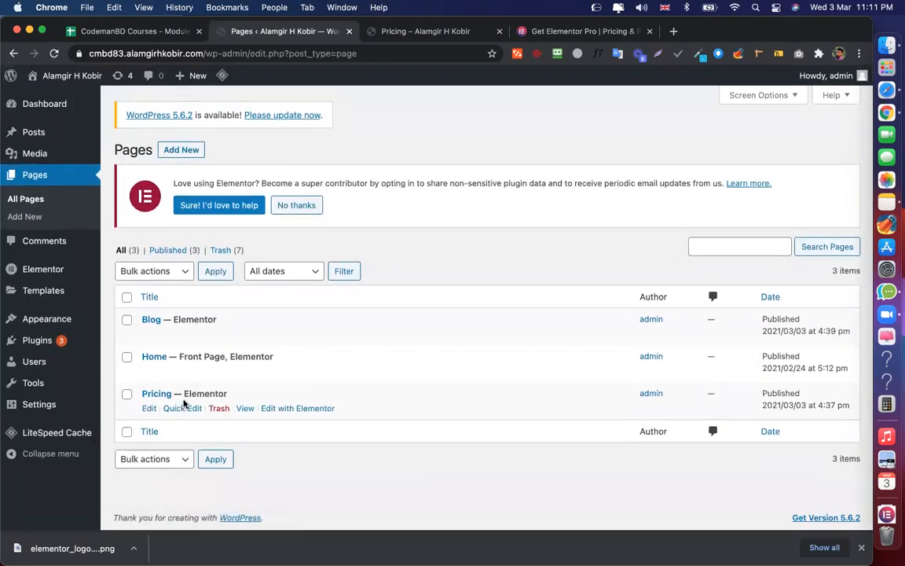
{"action": "left_click", "coordinate": [146, 408]}
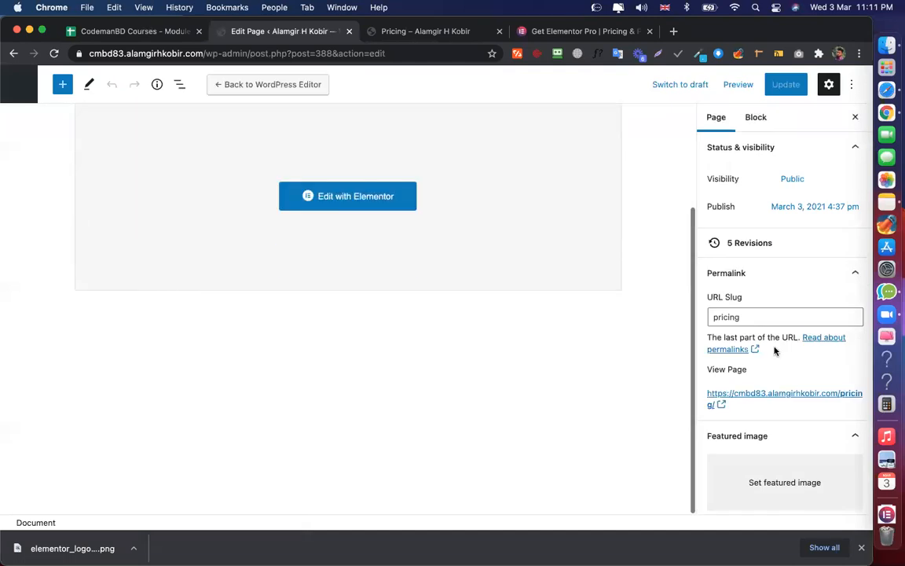
{"action": "scroll", "coordinate": [774, 353], "scroll_direction": "down", "scroll_amount": 5}
{"action": "scroll", "coordinate": [764, 305], "scroll_direction": "up", "scroll_amount": 5}
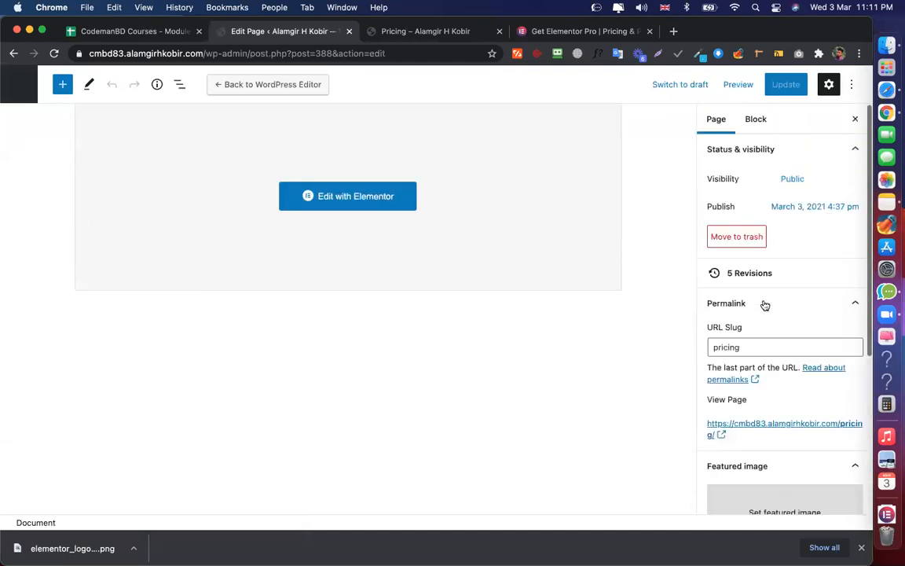
{"action": "left_click", "coordinate": [11, 88]}
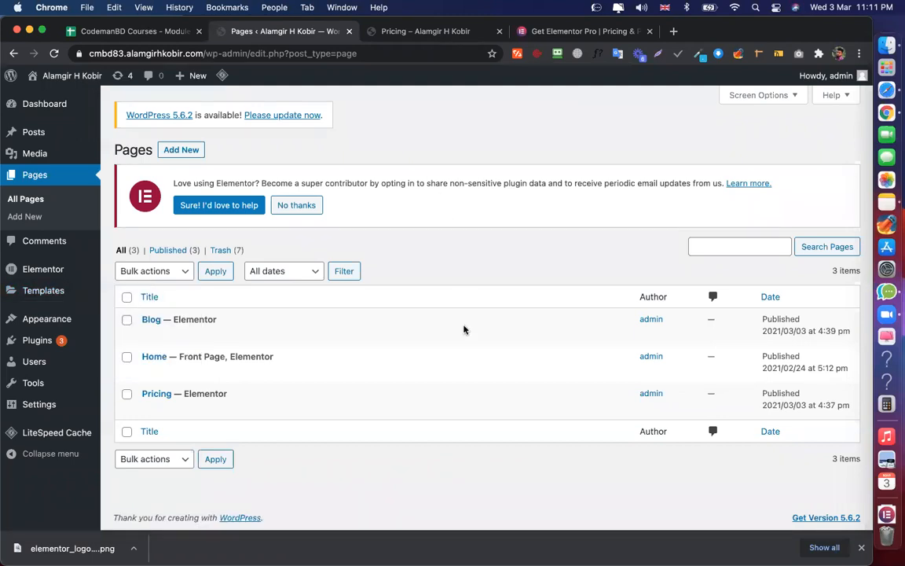
Check the navigation menu in the live Pricing page's header and return to the page list
{"action": "mouse_move", "coordinate": [463, 329]}
{"action": "left_click", "coordinate": [422, 31]}
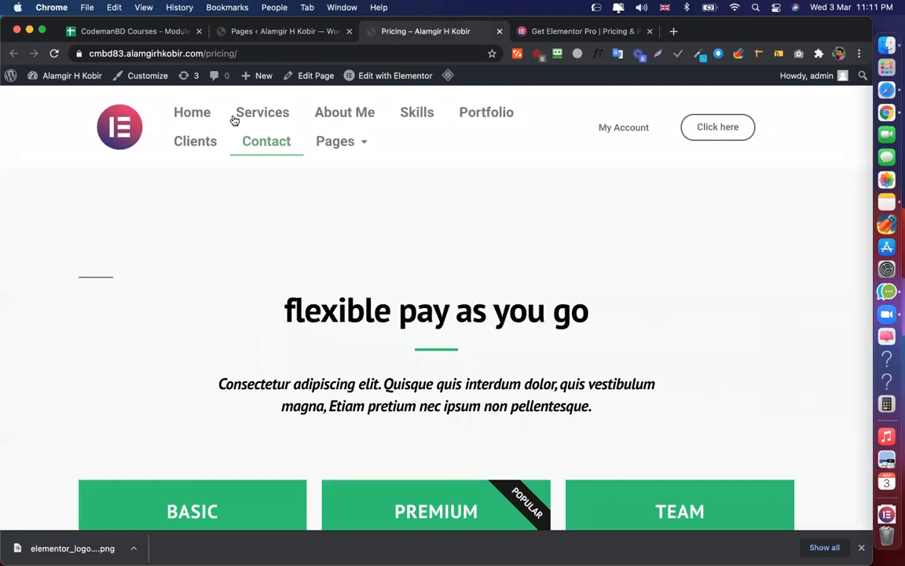
{"action": "left_click", "coordinate": [307, 35]}
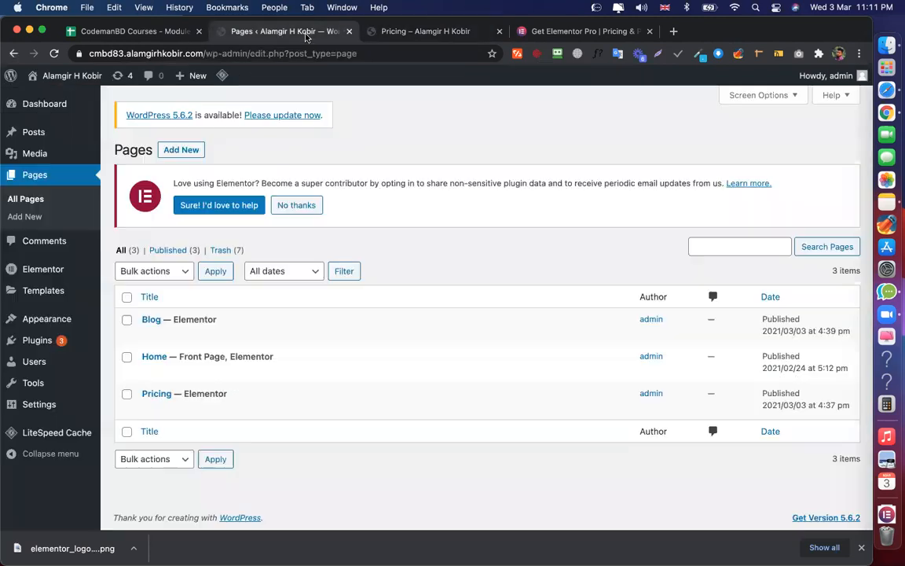
Open the site's navigation menu management, review the Main Menu's structure and delete that menu permanently
{"action": "mouse_move", "coordinate": [62, 320]}
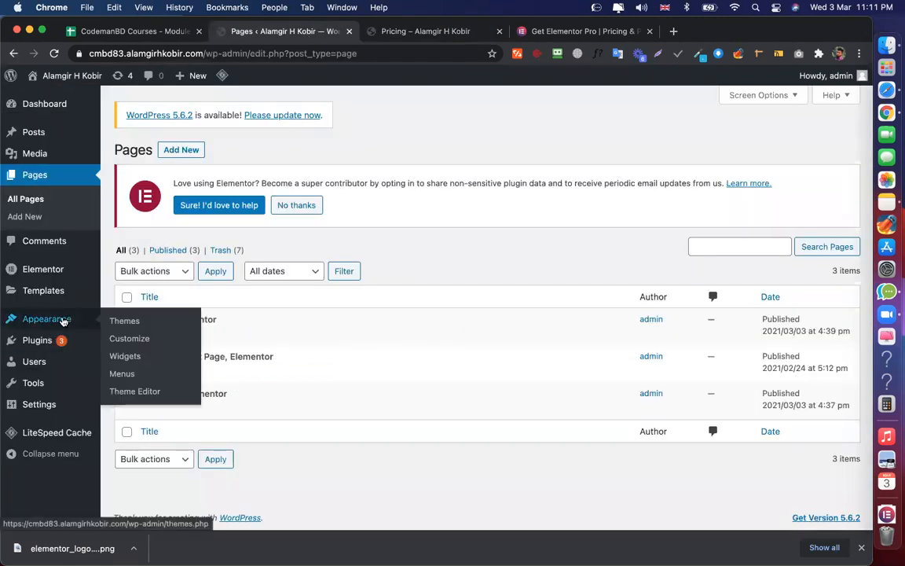
{"action": "left_click", "coordinate": [121, 374]}
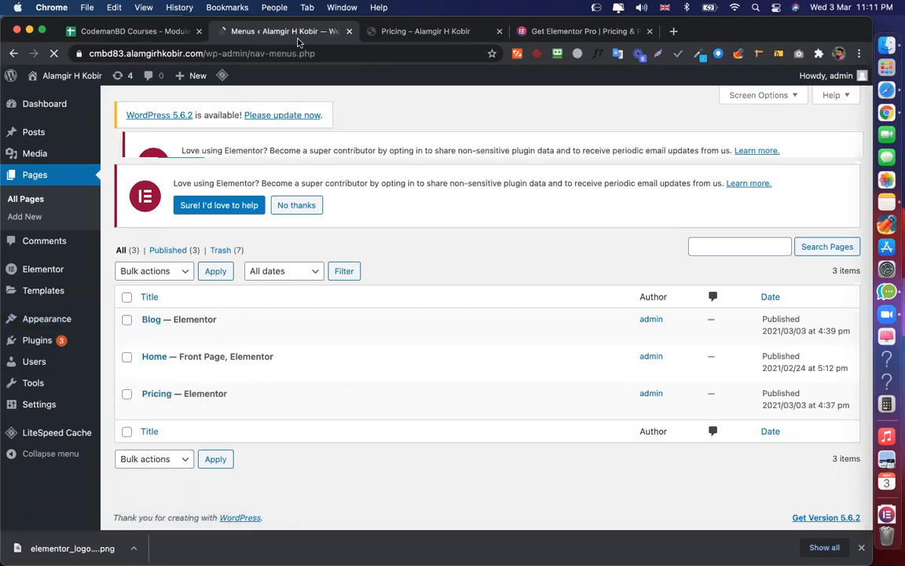
{"action": "scroll", "coordinate": [430, 286], "scroll_direction": "down", "scroll_amount": 3}
{"action": "scroll", "coordinate": [430, 286], "scroll_direction": "down", "scroll_amount": 1}
{"action": "scroll", "coordinate": [376, 245], "scroll_direction": "up", "scroll_amount": 3}
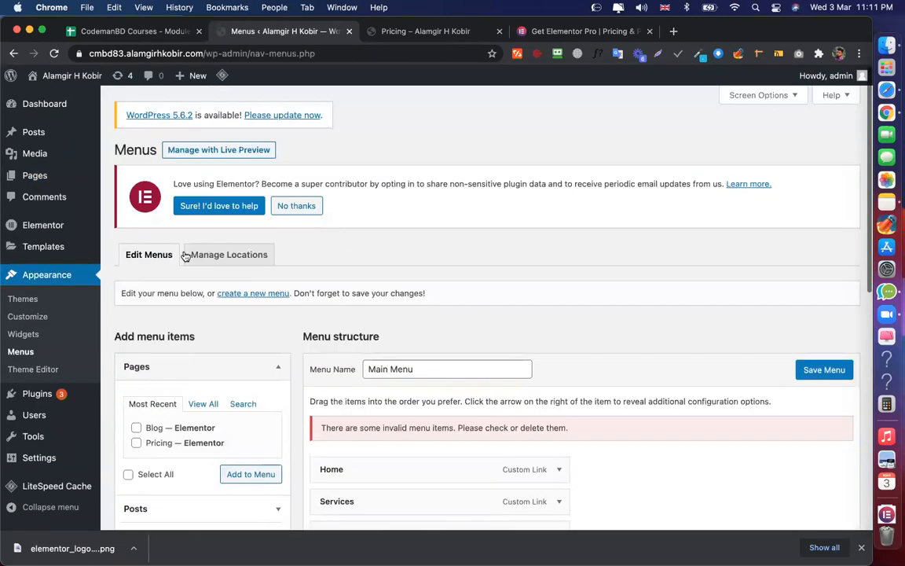
{"action": "scroll", "coordinate": [340, 289], "scroll_direction": "down", "scroll_amount": 3}
{"action": "scroll", "coordinate": [342, 289], "scroll_direction": "down", "scroll_amount": 5}
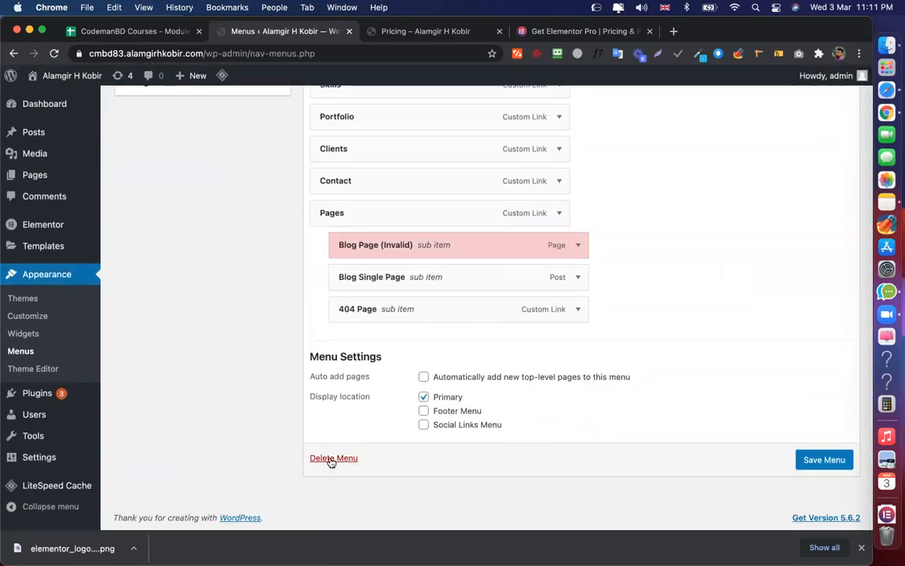
{"action": "left_click", "coordinate": [331, 459]}
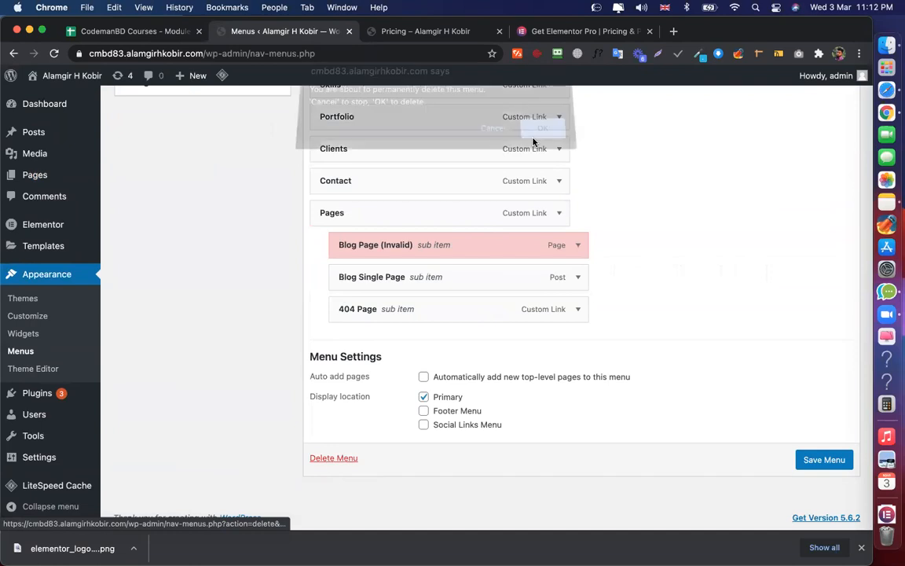
{"action": "key", "text": "Return"}
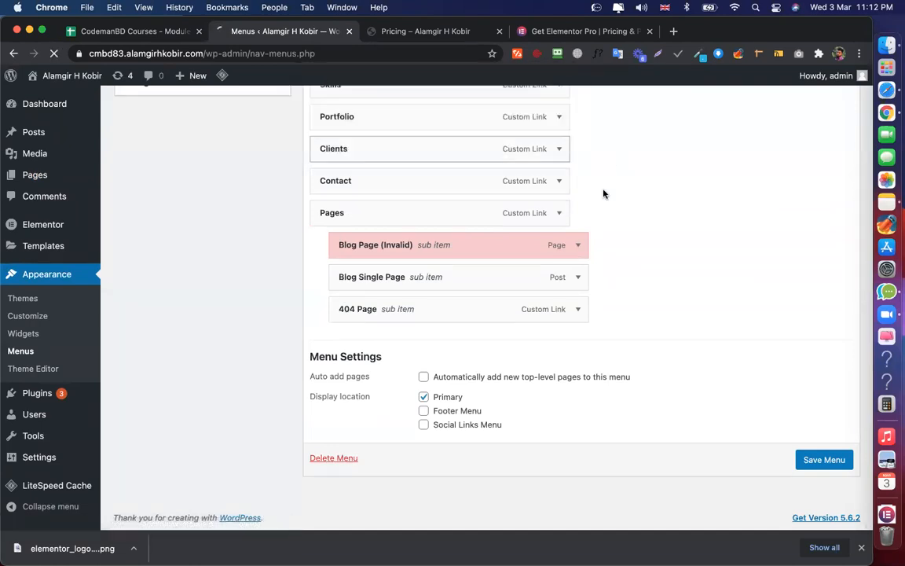
{"action": "scroll", "coordinate": [604, 193], "scroll_direction": "up", "scroll_amount": 2}
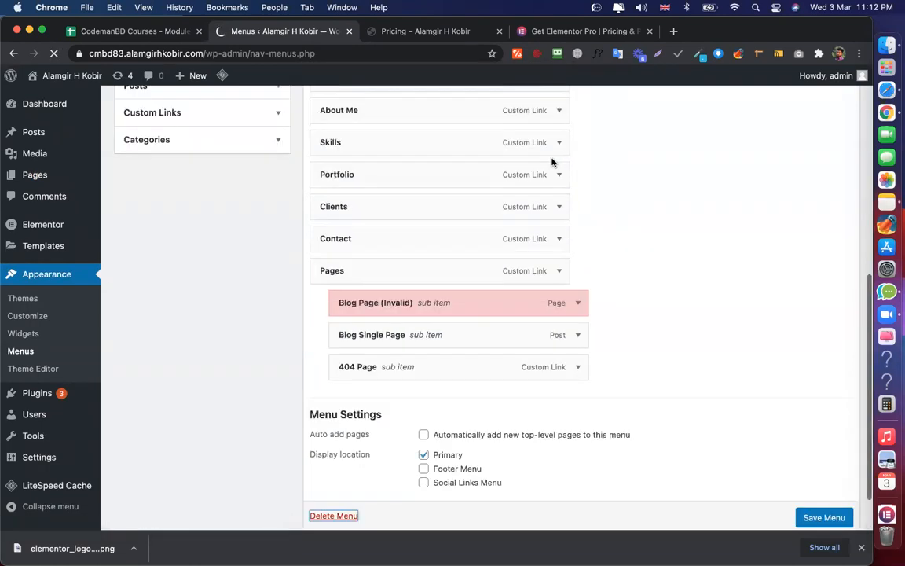
Reload the live Pricing page to check its header without the old menu, and return to the menu management
{"action": "scroll", "coordinate": [551, 162], "scroll_direction": "up", "scroll_amount": 5}
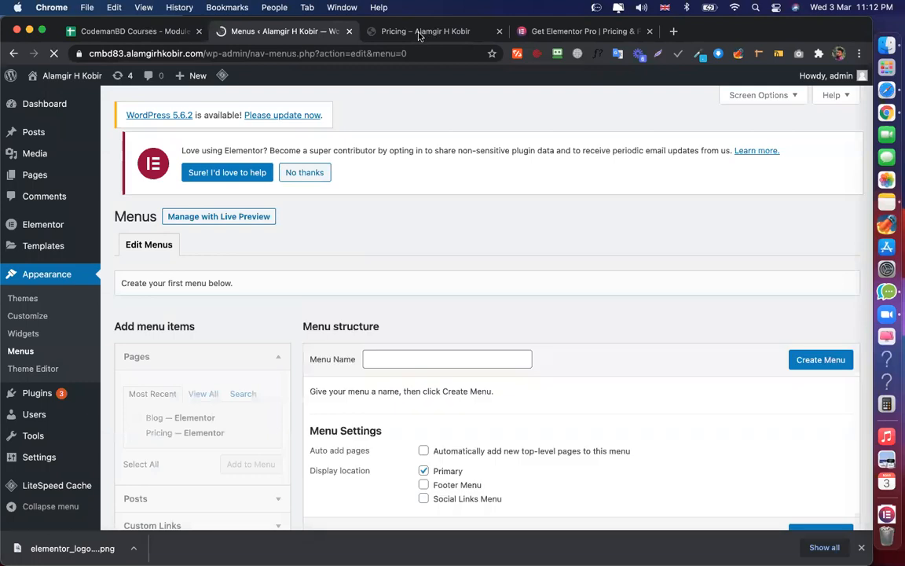
{"action": "left_click", "coordinate": [419, 37]}
{"action": "key", "text": "super+r"}
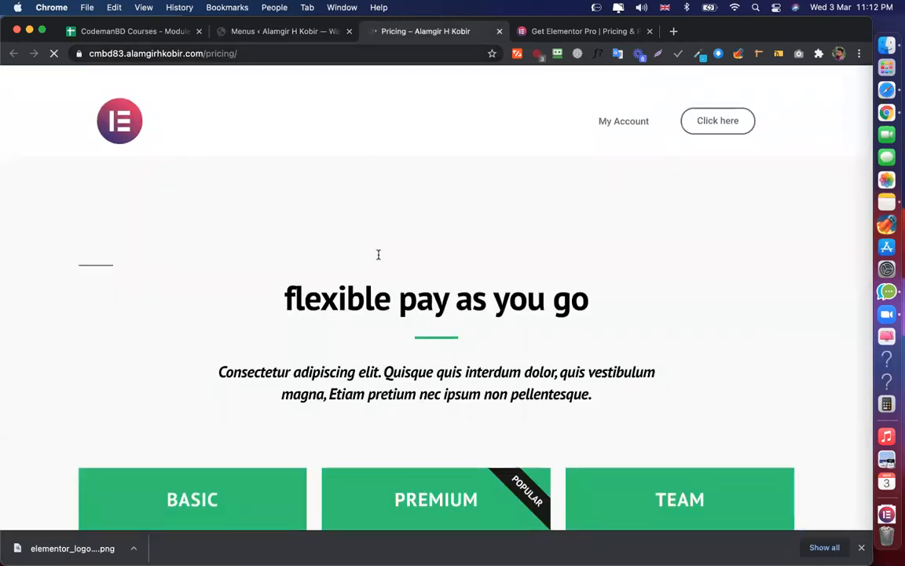
{"action": "key", "text": "ctrl+shift+Tab"}
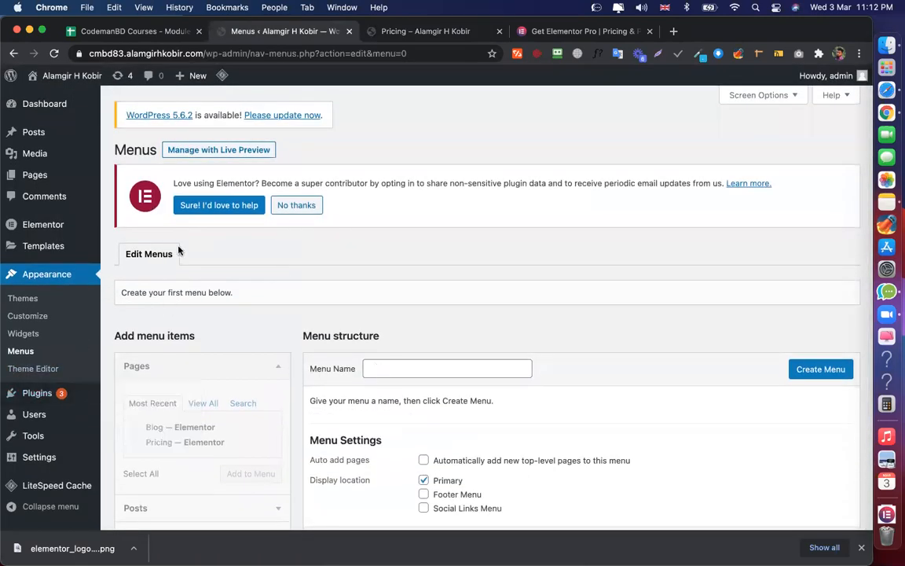
Create a new navigation menu named Our Menu
{"action": "left_click", "coordinate": [442, 367]}
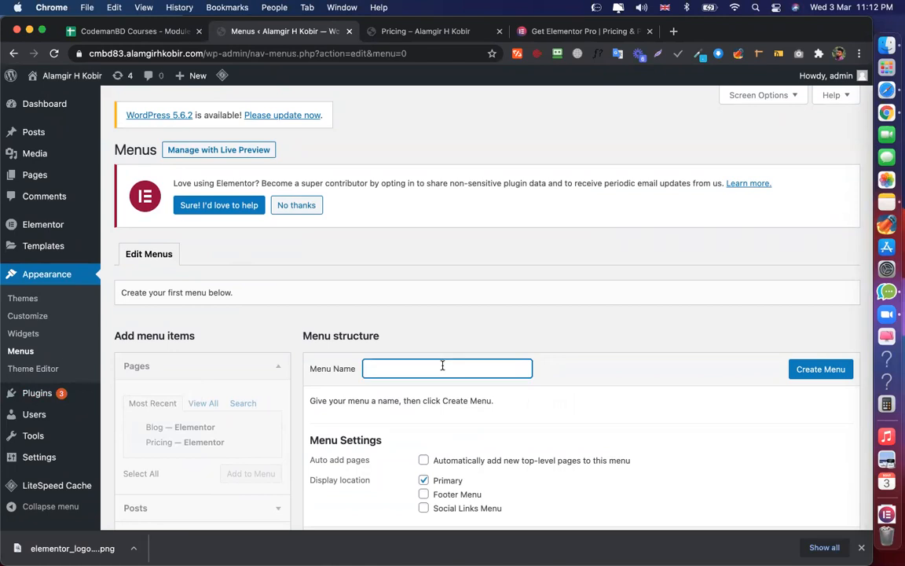
{"action": "type", "text": "Our Menu"}
{"action": "right_click", "coordinate": [803, 373]}
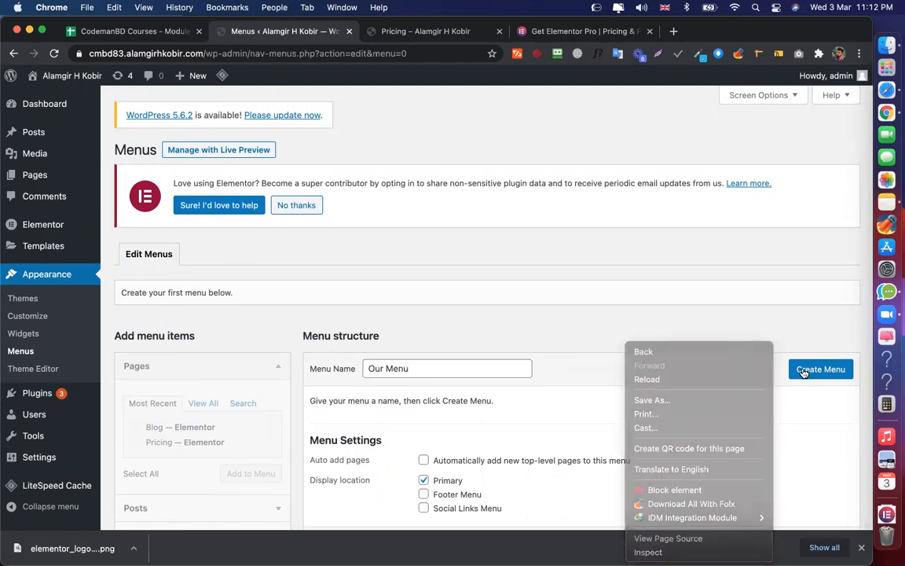
{"action": "left_click", "coordinate": [803, 373]}
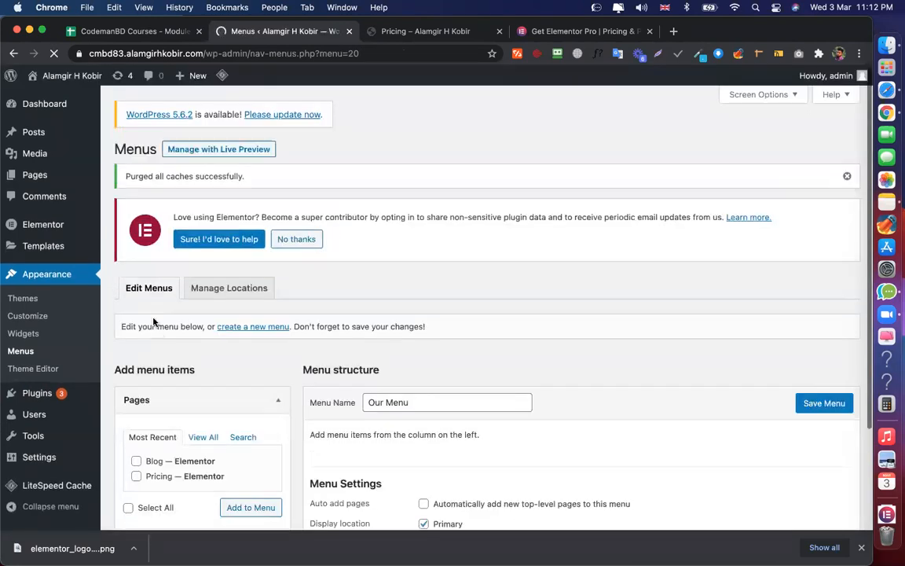
Add the Home, Blog and Pricing pages to Our Menu from the list of all pages
{"action": "scroll", "coordinate": [158, 330], "scroll_direction": "down", "scroll_amount": 4}
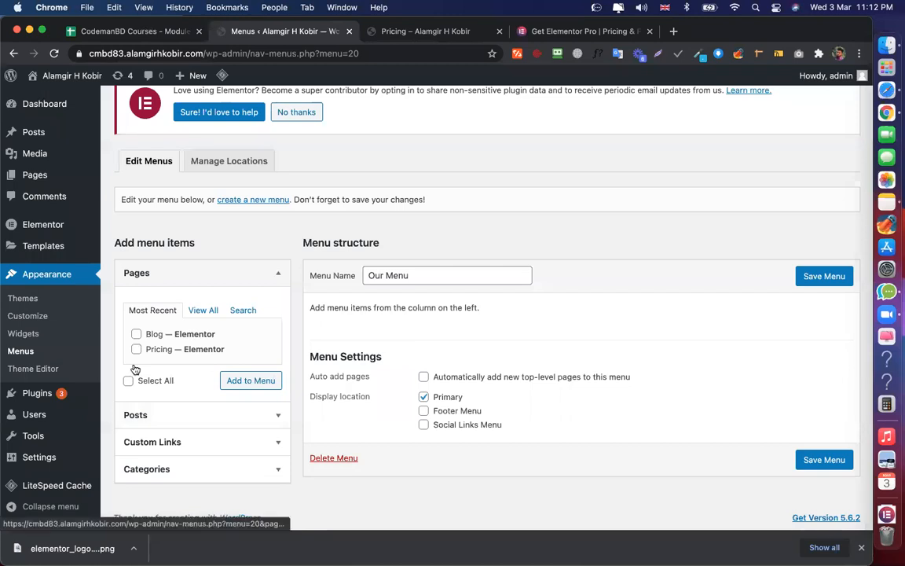
{"action": "left_click", "coordinate": [203, 310]}
{"action": "key", "text": "Tab"}
{"action": "key", "text": "Tab"}
{"action": "key", "text": "space"}
{"action": "key", "text": "Tab"}
{"action": "key", "text": "space"}
{"action": "key", "text": "Tab"}
{"action": "key", "text": "space"}
{"action": "left_click", "coordinate": [252, 396]}
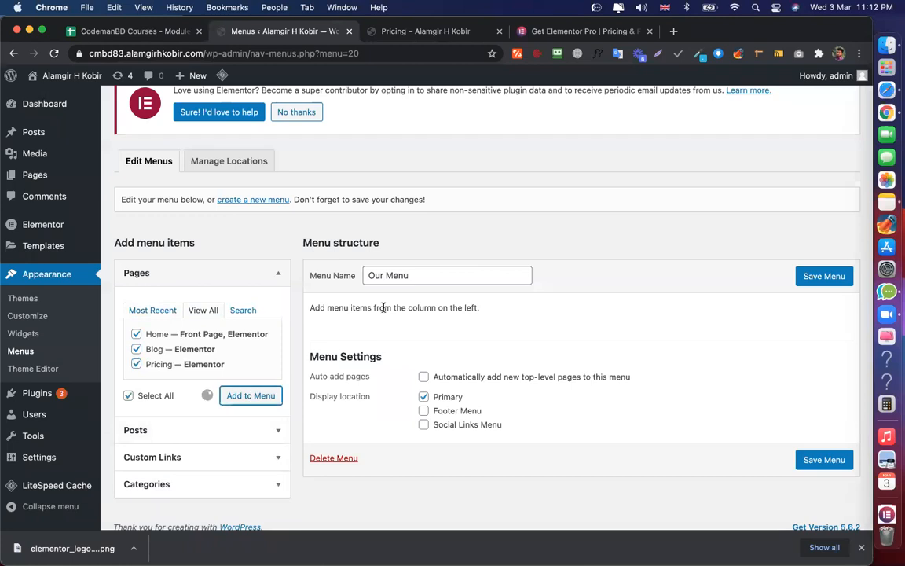
{"action": "scroll", "coordinate": [594, 277], "scroll_direction": "down", "scroll_amount": 1}
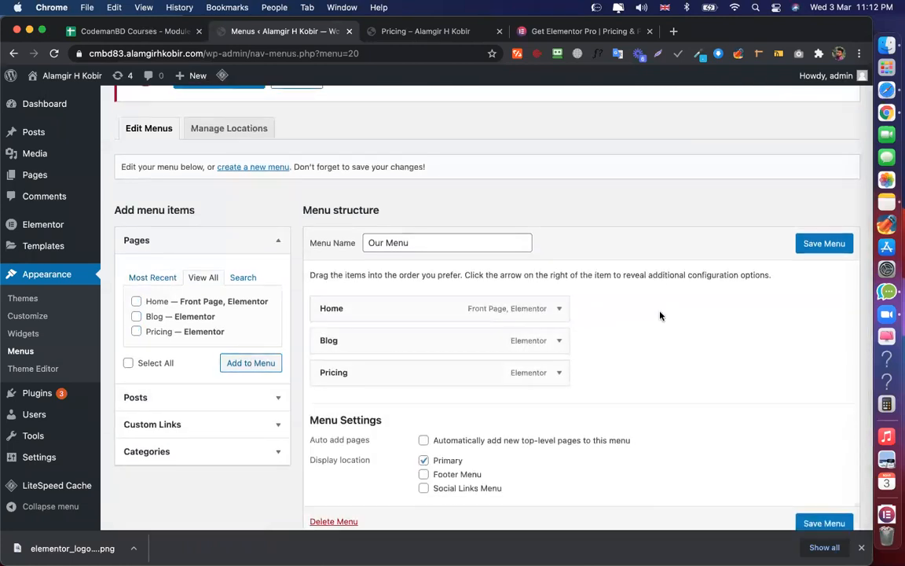
{"action": "scroll", "coordinate": [629, 307], "scroll_direction": "down", "scroll_amount": 1}
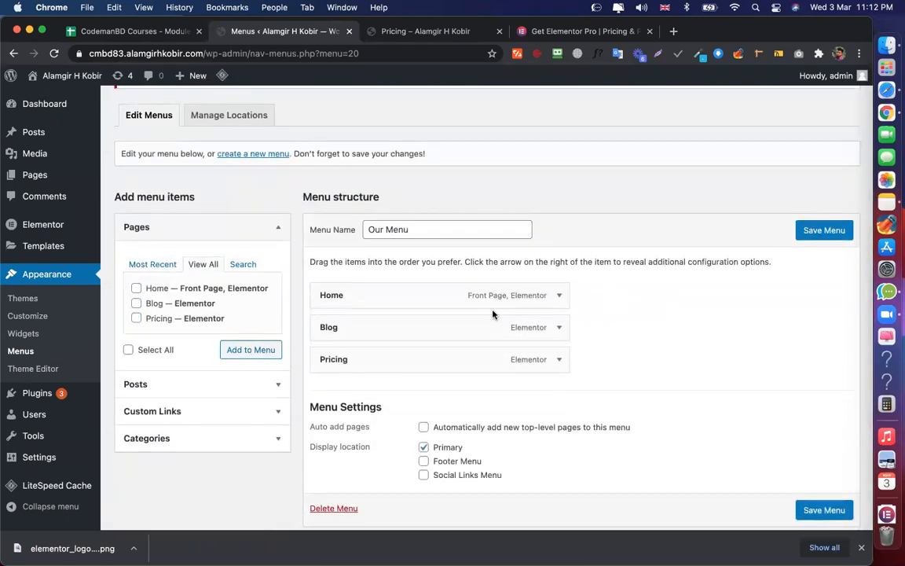
{"action": "scroll", "coordinate": [676, 314], "scroll_direction": "up", "scroll_amount": 1}
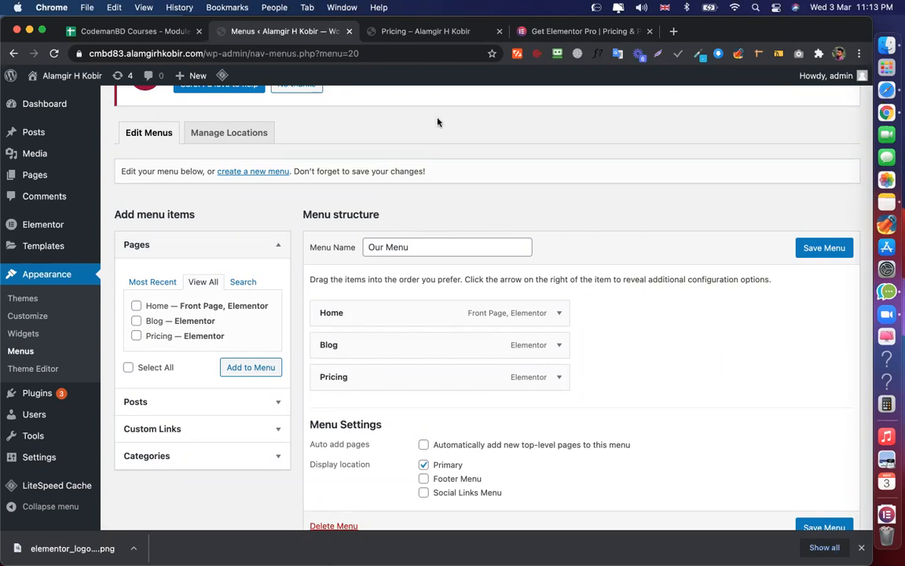
Enable automatically adding new top-level pages to Our Menu and save the menu
{"action": "left_click", "coordinate": [391, 31]}
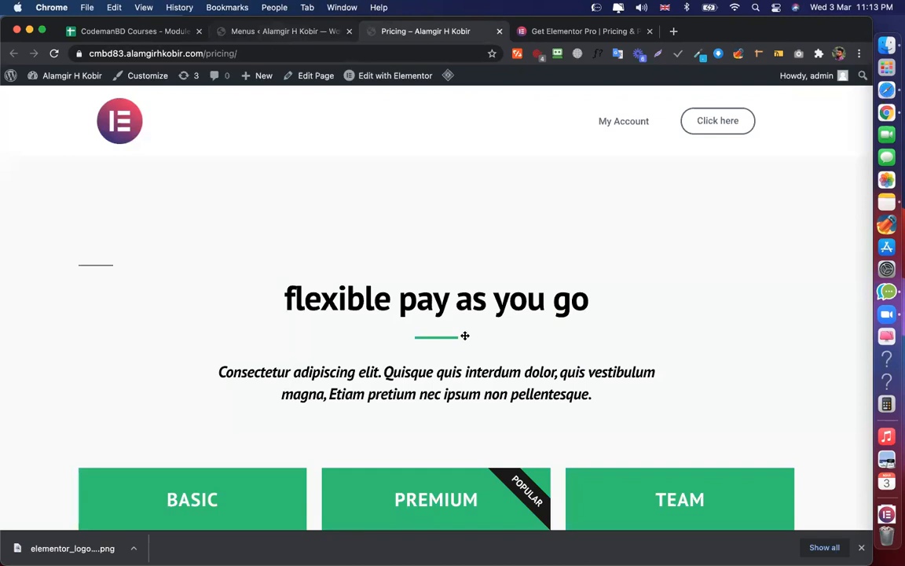
{"action": "key", "text": "ctrl+shift+Tab"}
{"action": "left_click", "coordinate": [423, 445]}
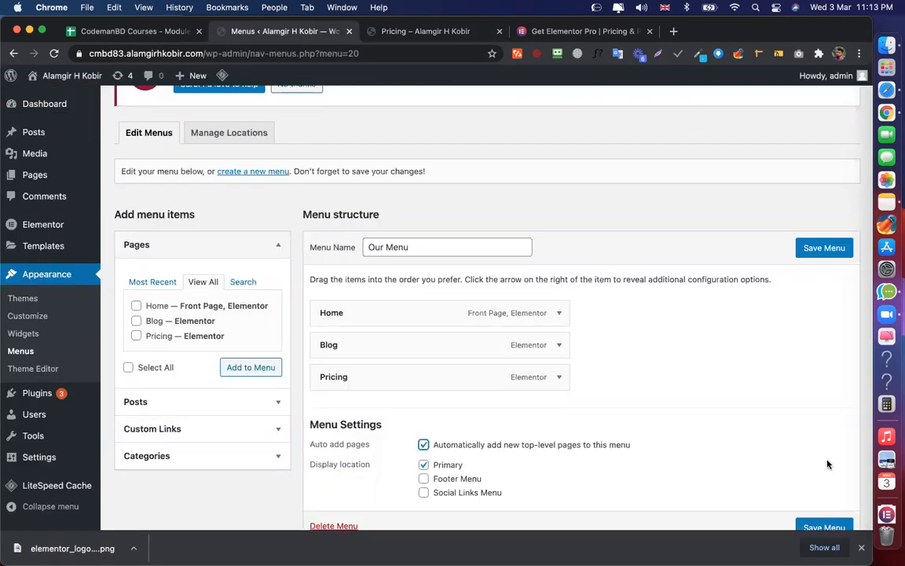
{"action": "left_click", "coordinate": [811, 253]}
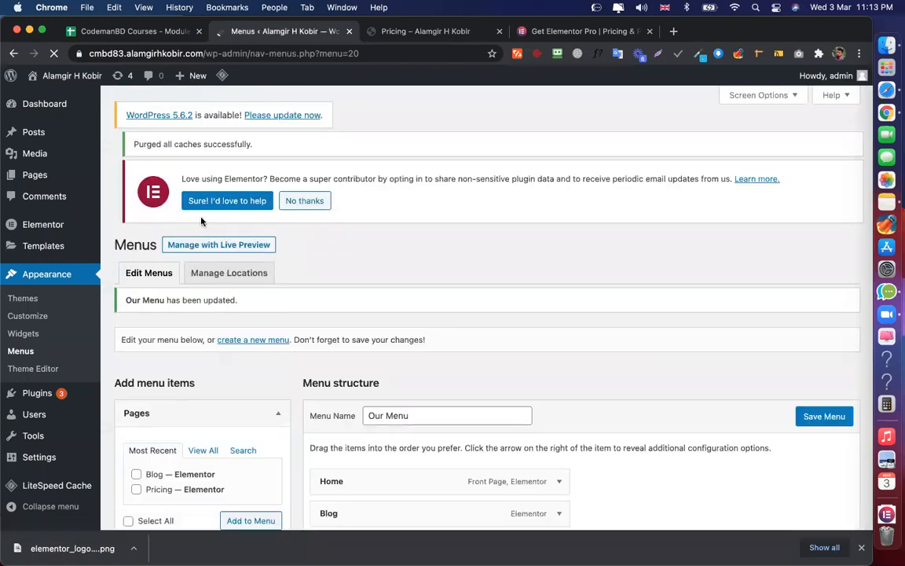
Add a second Blog page item to Our Menu and remove that duplicate
{"action": "scroll", "coordinate": [189, 244], "scroll_direction": "down", "scroll_amount": 2}
{"action": "scroll", "coordinate": [242, 303], "scroll_direction": "down", "scroll_amount": 4}
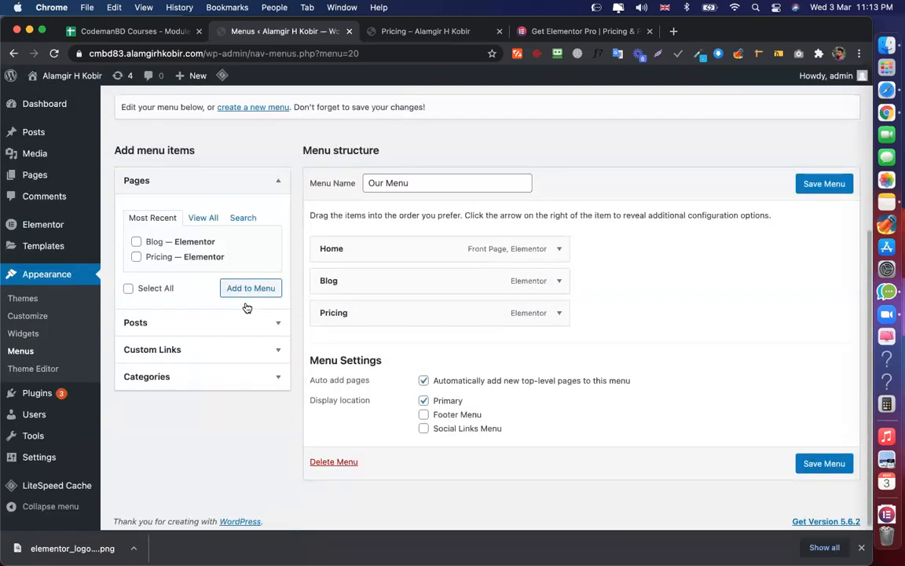
{"action": "left_click", "coordinate": [203, 218]}
{"action": "left_click", "coordinate": [136, 257]}
{"action": "left_click", "coordinate": [251, 304]}
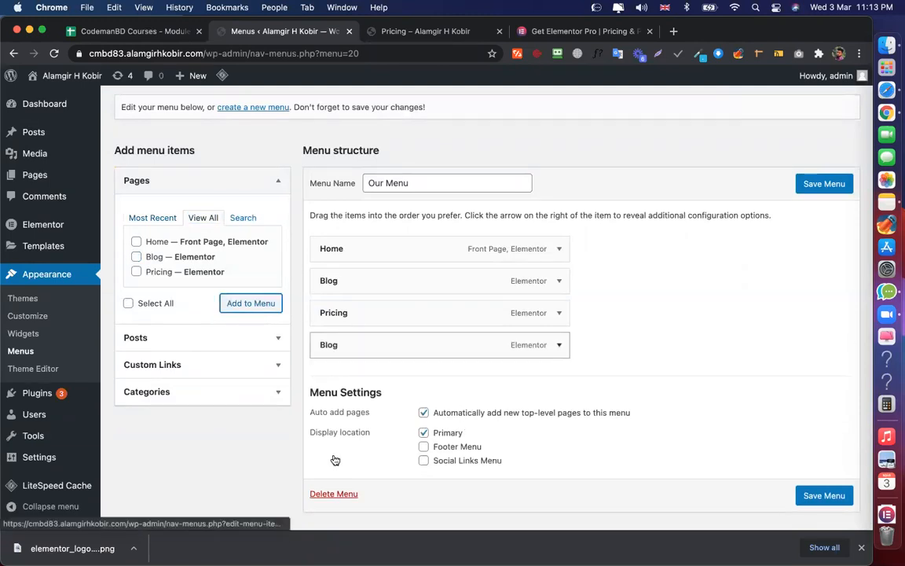
{"action": "left_click", "coordinate": [559, 345]}
{"action": "left_click", "coordinate": [335, 460]}
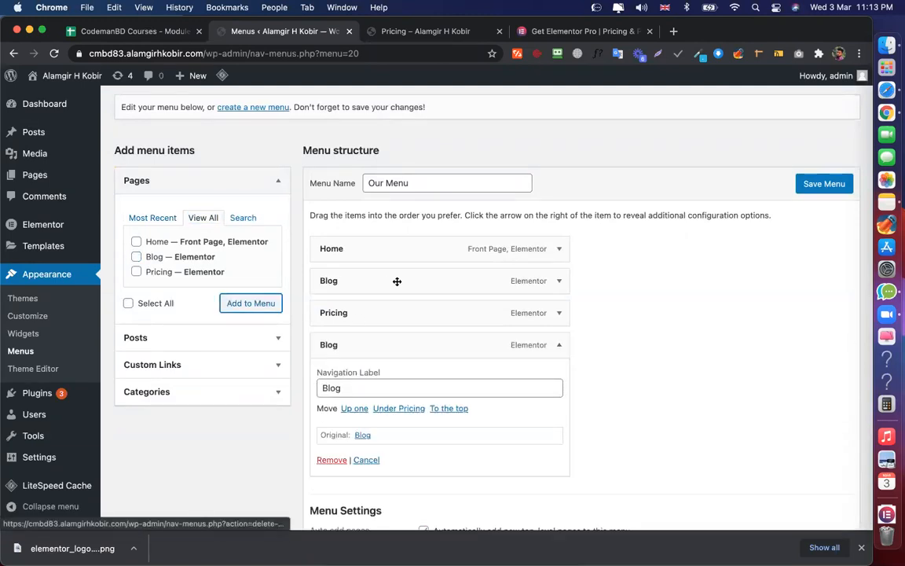
Start a custom link menu item with the link text Other Site
{"action": "left_click", "coordinate": [145, 364]}
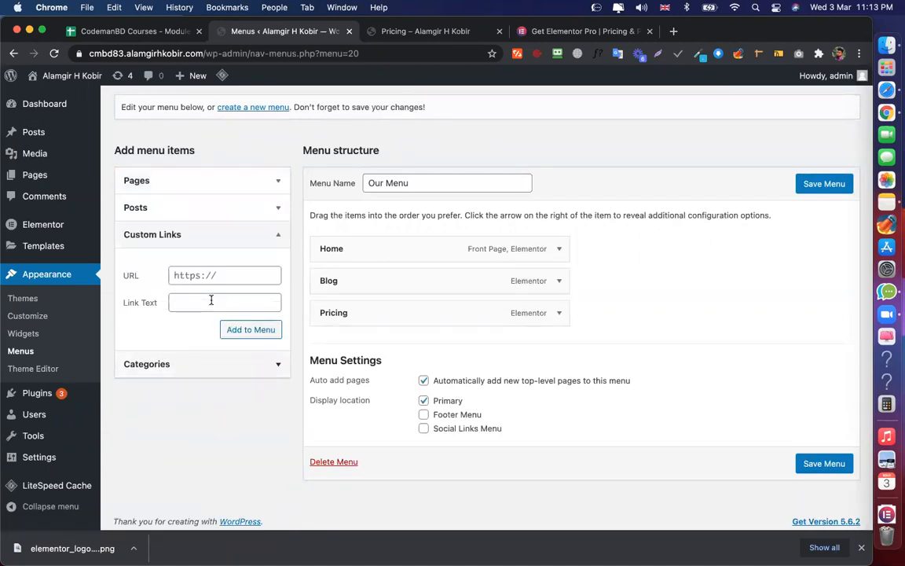
{"action": "left_click", "coordinate": [210, 302]}
{"action": "type", "text": "Other Site"}
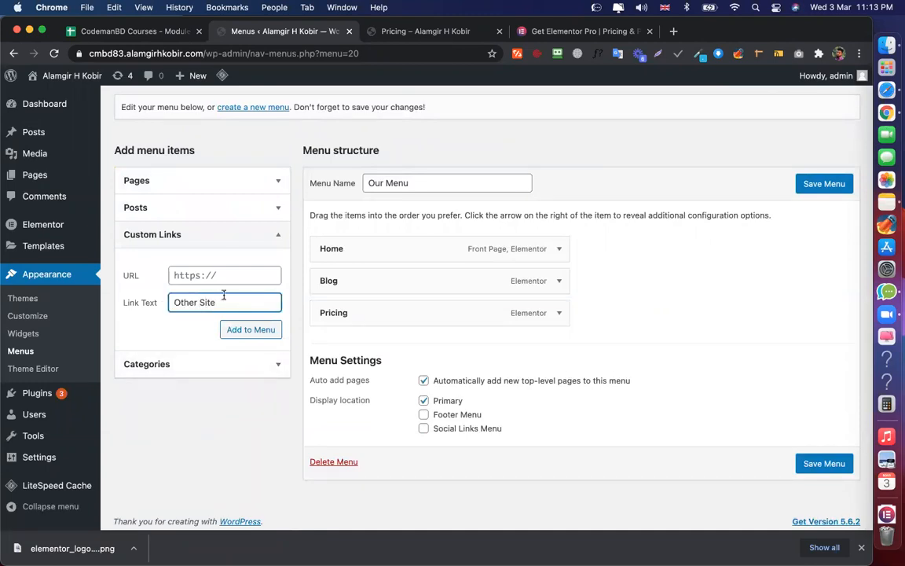
Use the open Get Elementor Pro page's address as the custom link's URL, add the link to Our Menu and save
{"action": "left_click", "coordinate": [220, 274]}
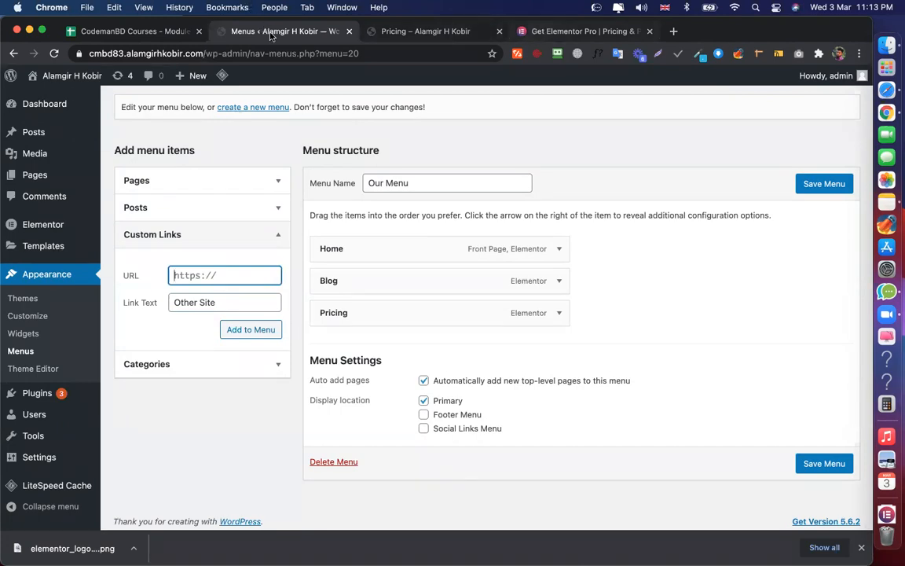
{"action": "key", "text": "ctrl+Tab"}
{"action": "key", "text": "ctrl+Tab"}
{"action": "key", "text": "super+l"}
{"action": "key", "text": "super+c"}
{"action": "key", "text": "ctrl+shift+Tab"}
{"action": "key", "text": "ctrl+shift+Tab"}
{"action": "key", "text": "super+v"}
{"action": "key", "text": "Tab"}
{"action": "key", "text": "Tab"}
{"action": "key", "text": "Return"}
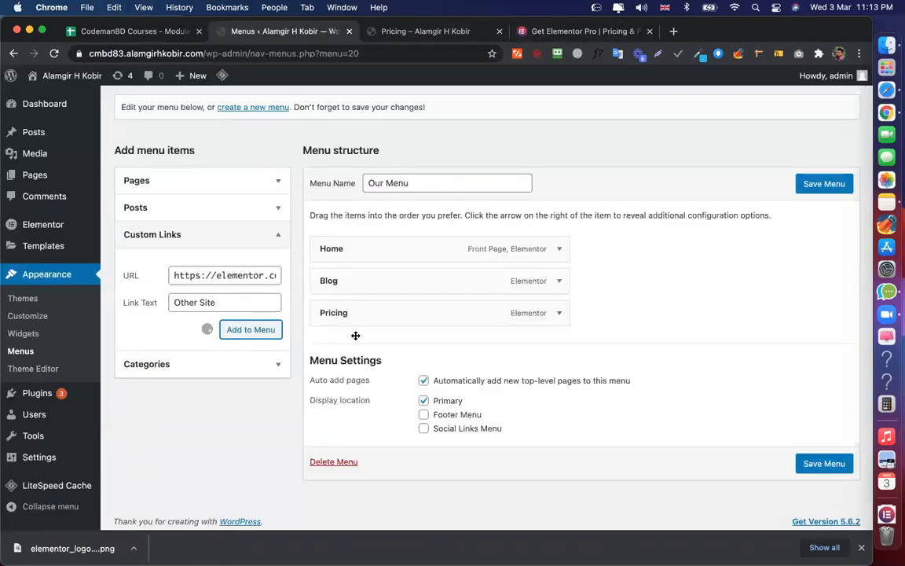
{"action": "left_click", "coordinate": [824, 183]}
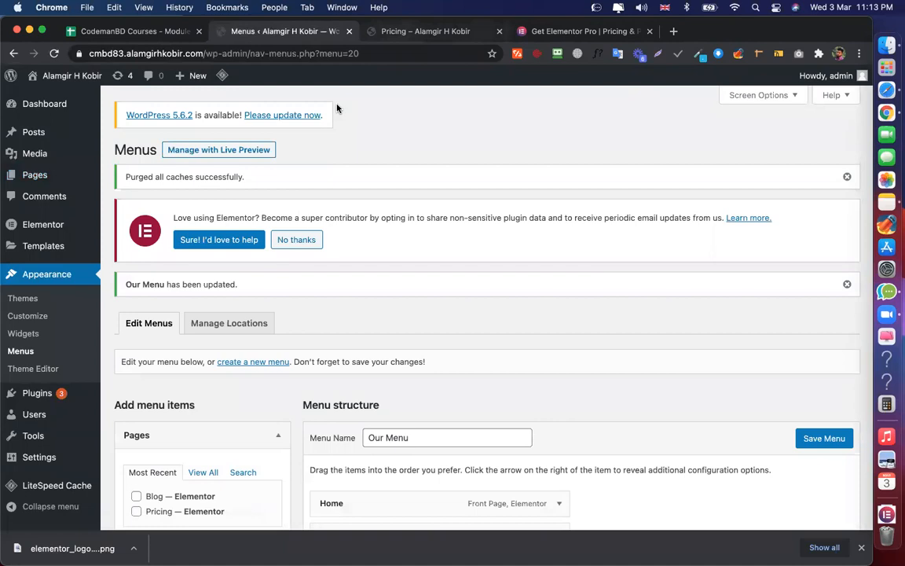
Check the header navigation on the live Pricing page and on the site's home page
{"action": "key", "text": "ctrl+Tab"}
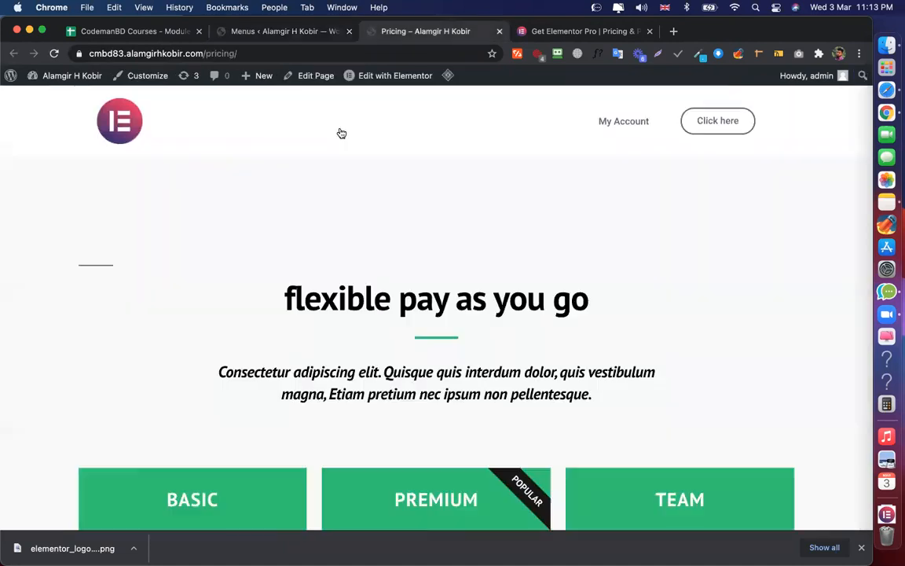
{"action": "left_click", "coordinate": [295, 31]}
{"action": "scroll", "coordinate": [367, 432], "scroll_direction": "down", "scroll_amount": 1}
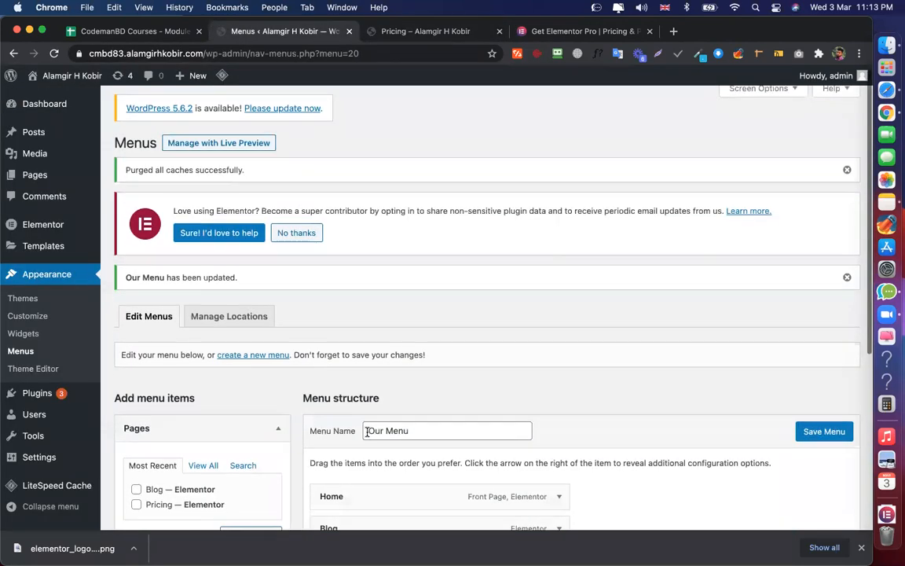
{"action": "left_click", "coordinate": [387, 431]}
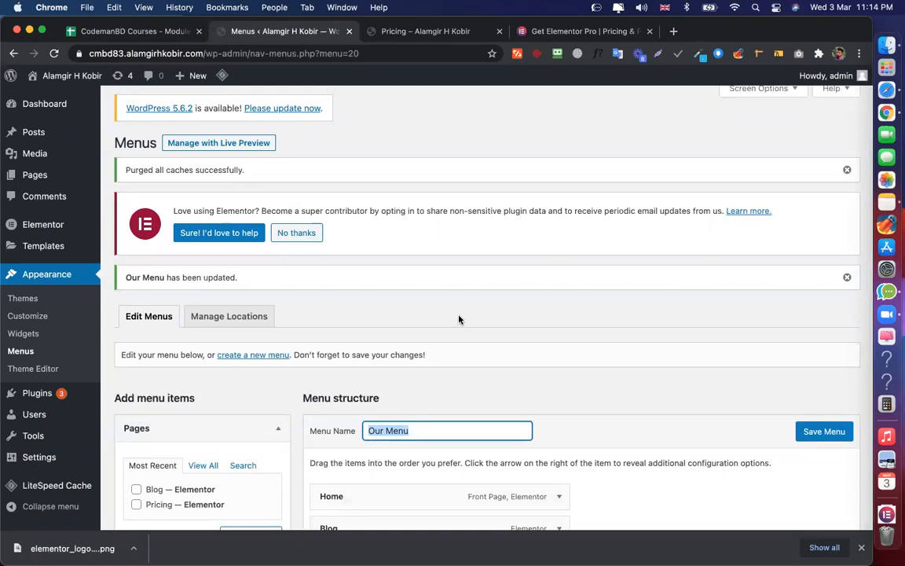
{"action": "left_click", "coordinate": [464, 318]}
{"action": "left_click", "coordinate": [432, 33]}
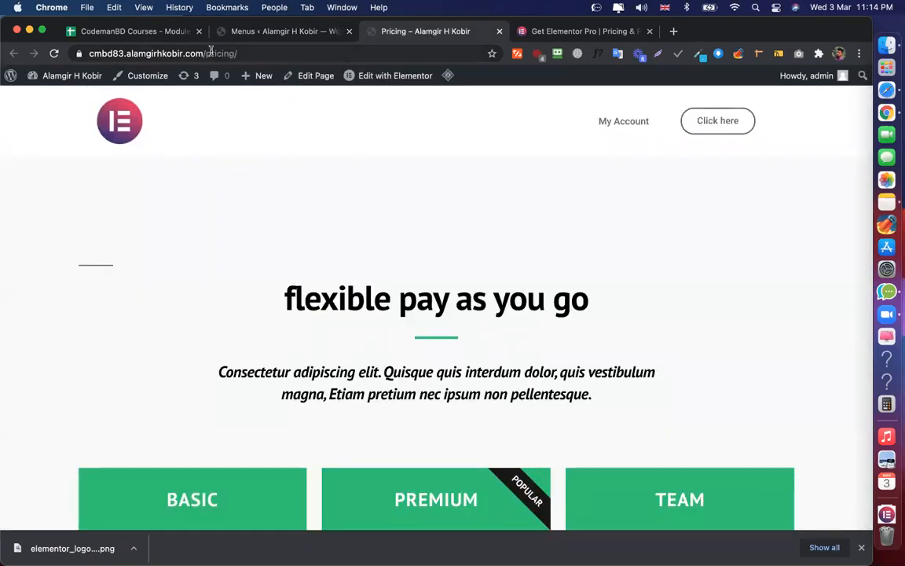
{"action": "left_click_drag", "start_coordinate": [203, 53], "coordinate": [258, 59]}
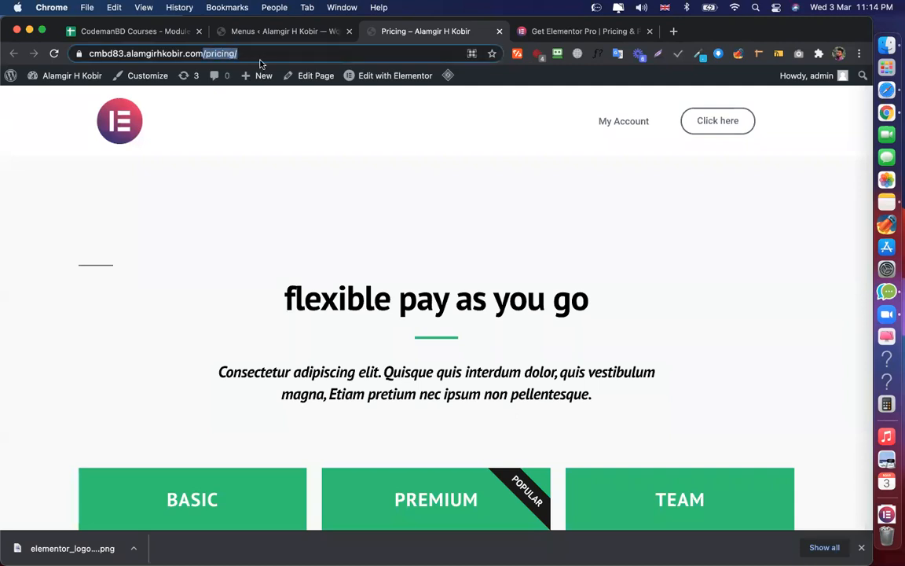
{"action": "key", "text": "BackSpace"}
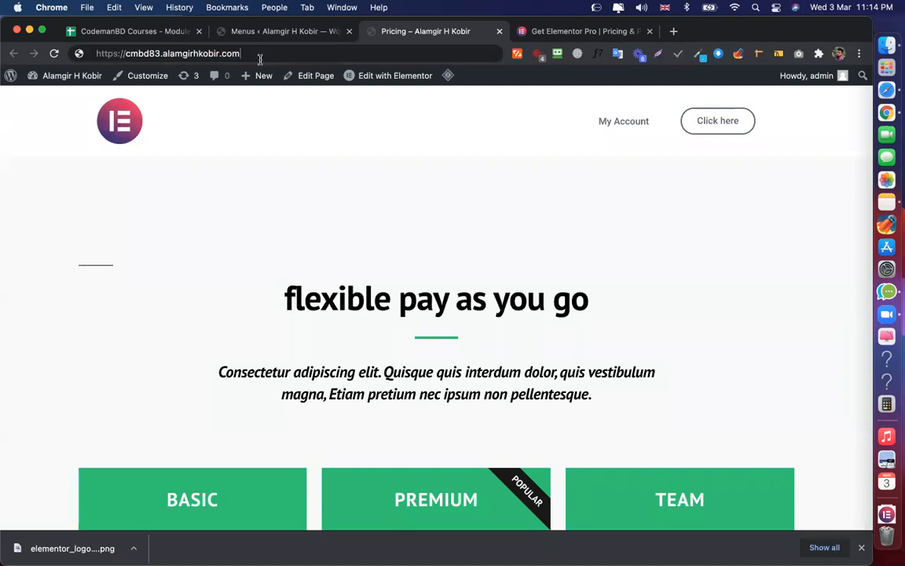
{"action": "key", "text": "Return"}
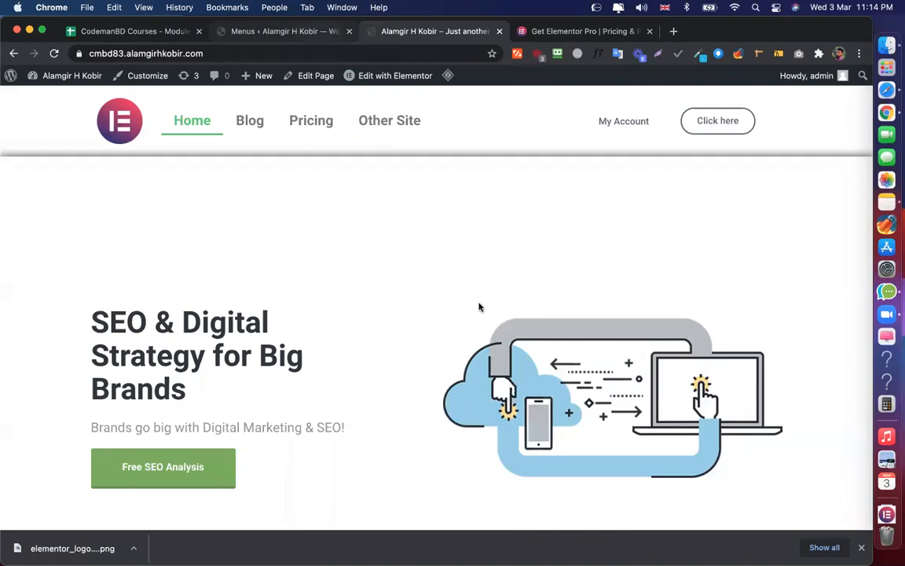
Open the Main Header template from the Theme Builder for editing in Elementor
{"action": "key", "text": "ctrl+shift+Tab"}
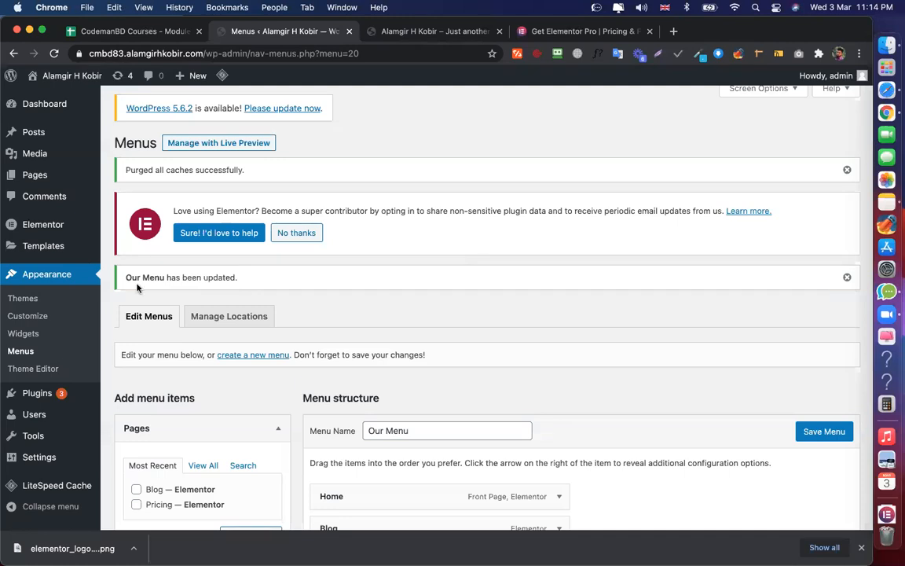
{"action": "left_click", "coordinate": [43, 248]}
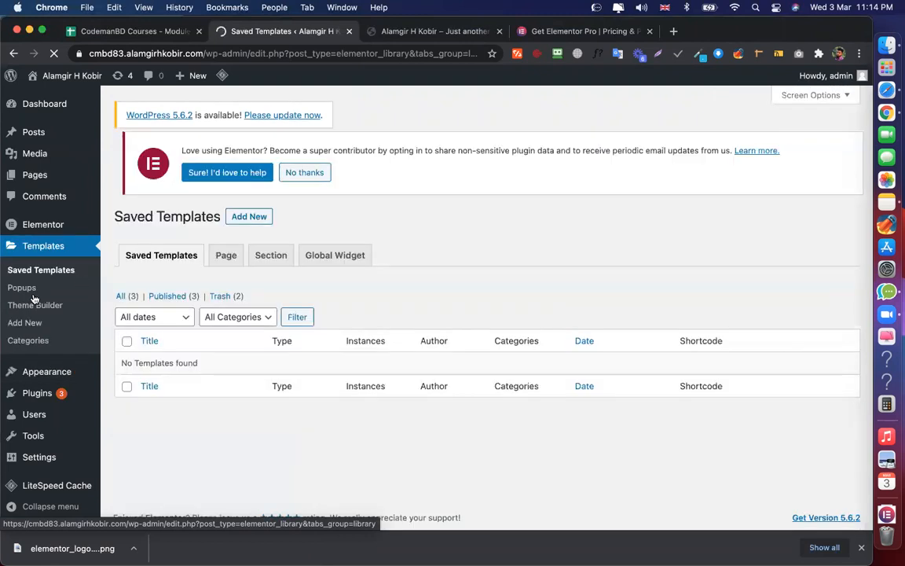
{"action": "left_click", "coordinate": [35, 305]}
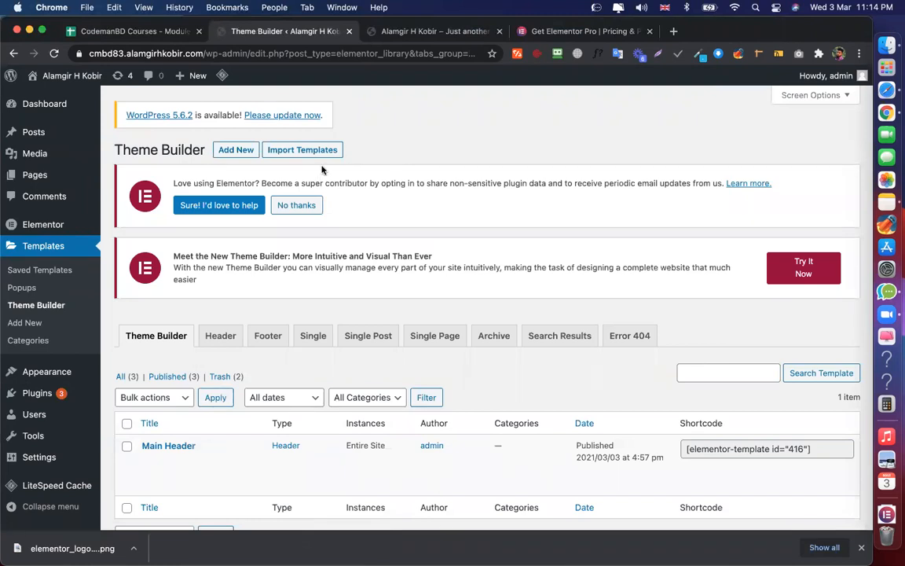
{"action": "scroll", "coordinate": [189, 375], "scroll_direction": "down", "scroll_amount": 3}
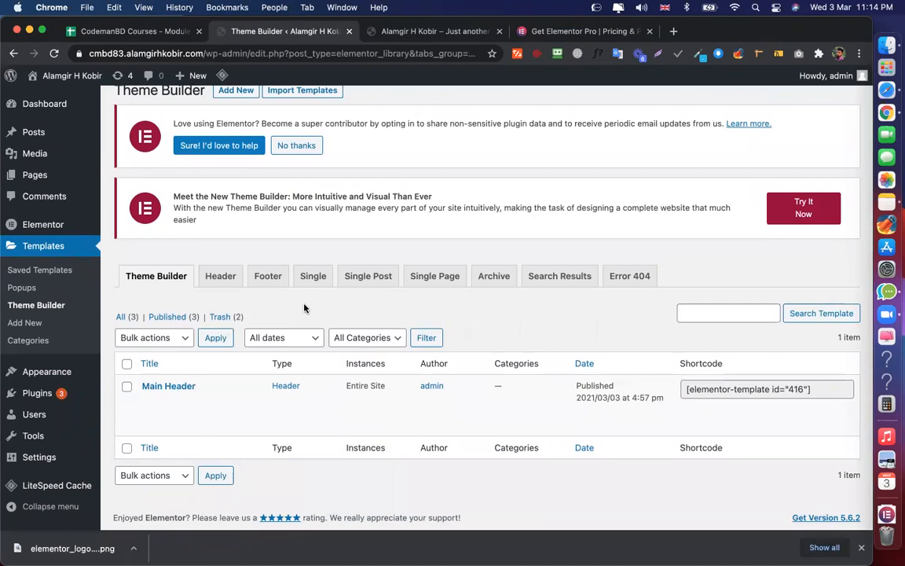
{"action": "left_click", "coordinate": [231, 413]}
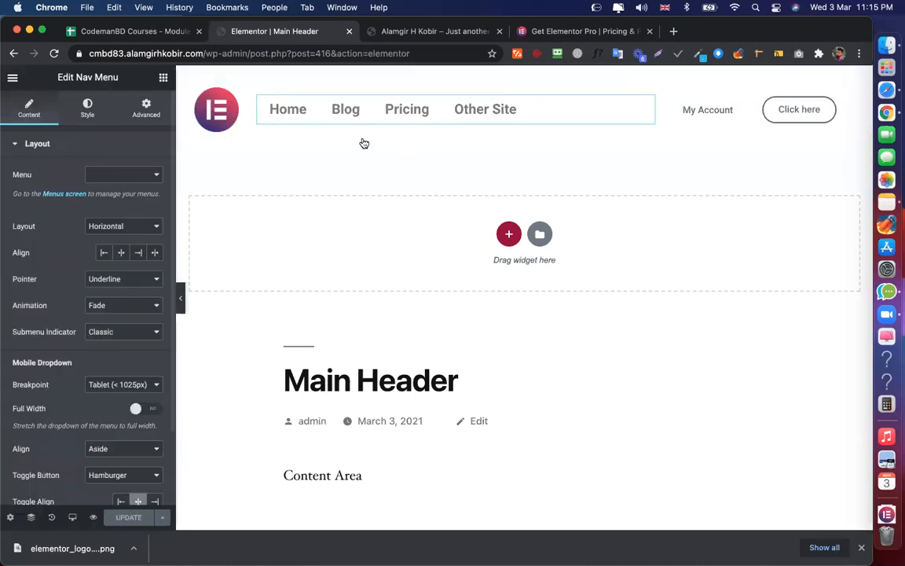
Set the header's Nav Menu widget to use Our Menu and update the template
{"action": "left_click", "coordinate": [126, 174]}
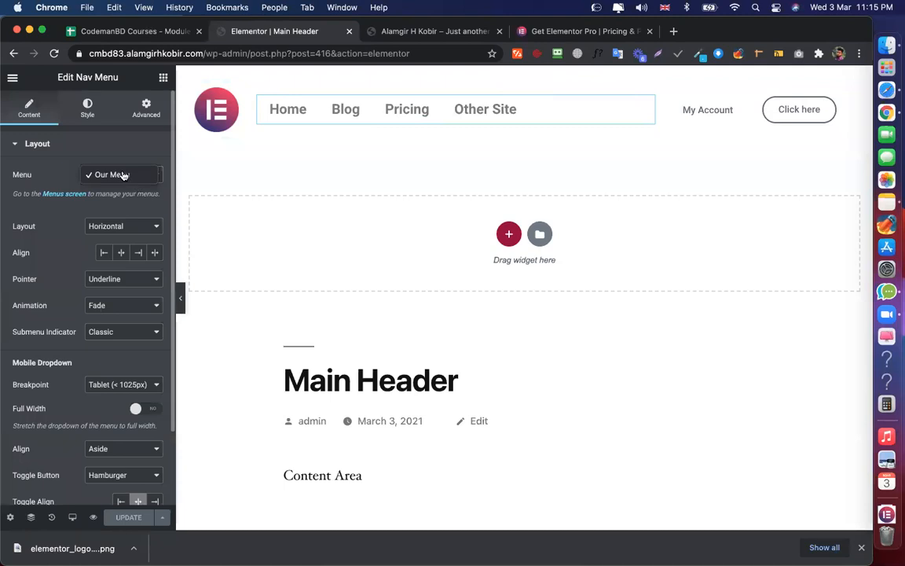
{"action": "left_click", "coordinate": [122, 175]}
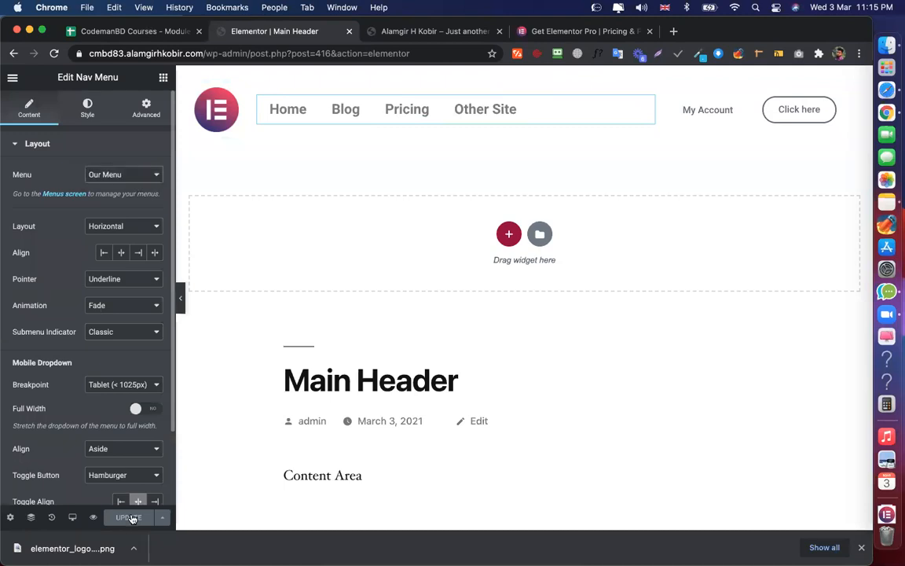
{"action": "left_click", "coordinate": [129, 517]}
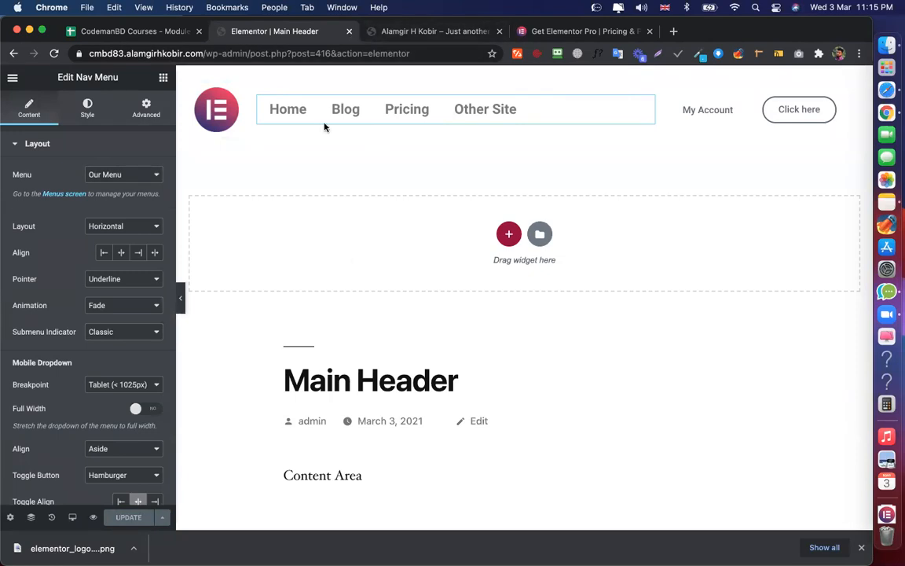
Reload the live site, test the header's Blog, Pricing and Other Site links, and return to the Pricing page
{"action": "left_click", "coordinate": [398, 34]}
{"action": "right_click", "coordinate": [399, 34]}
{"action": "left_click", "coordinate": [257, 146]}
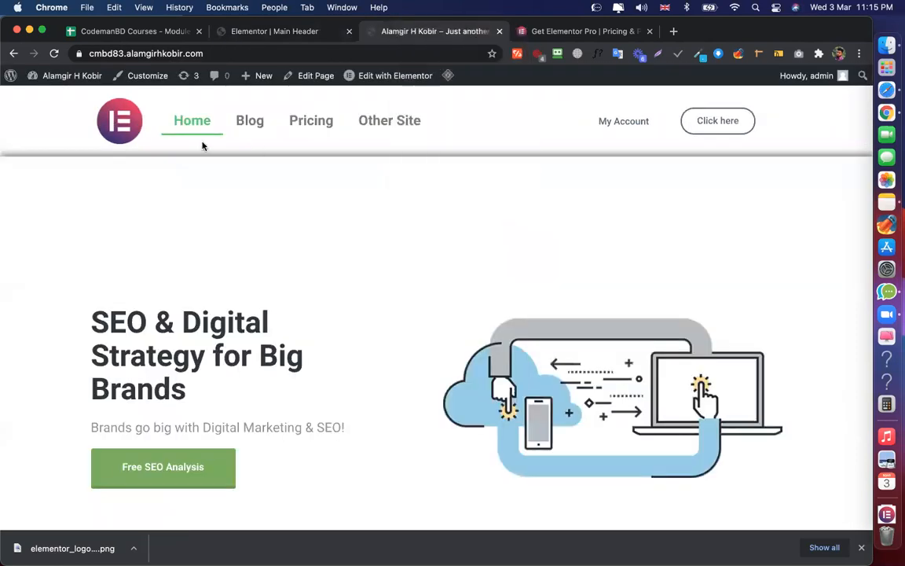
{"action": "left_click", "coordinate": [246, 128]}
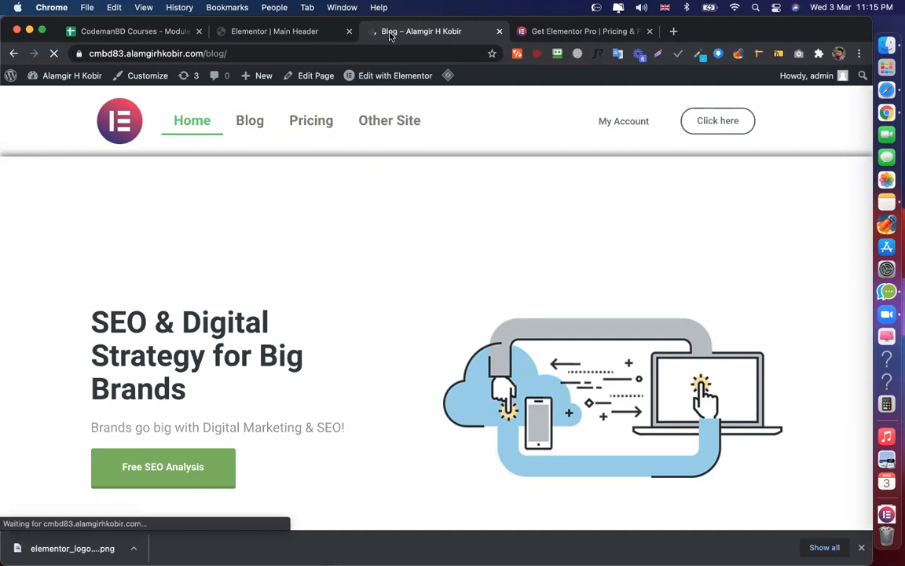
{"action": "left_click", "coordinate": [312, 123]}
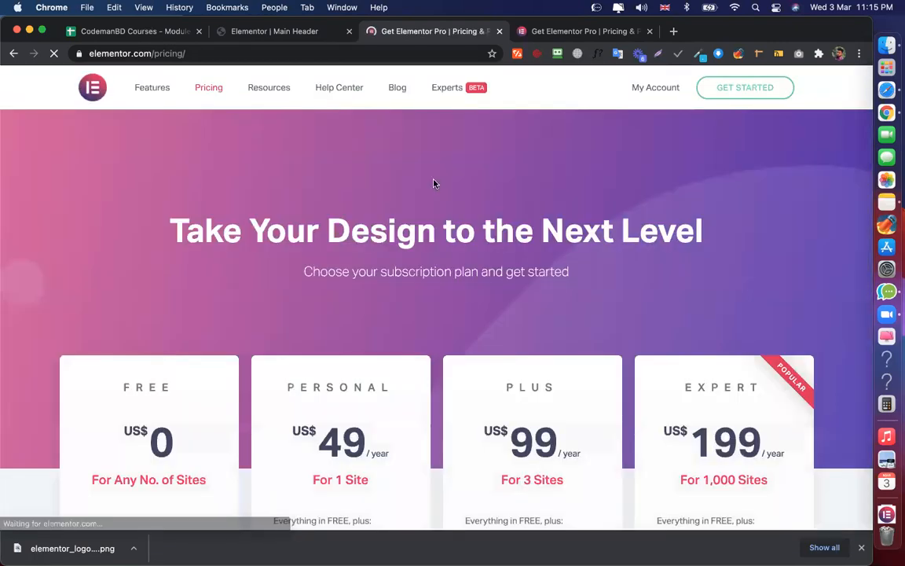
{"action": "left_click", "coordinate": [13, 54]}
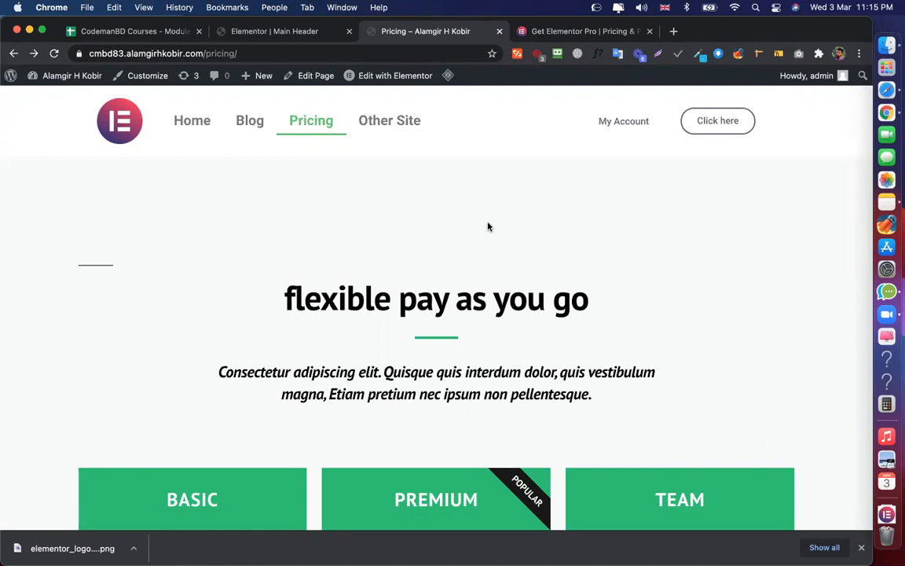
Add a second Include rule set to Singular to the Main Header's display conditions
{"action": "left_click", "coordinate": [268, 33]}
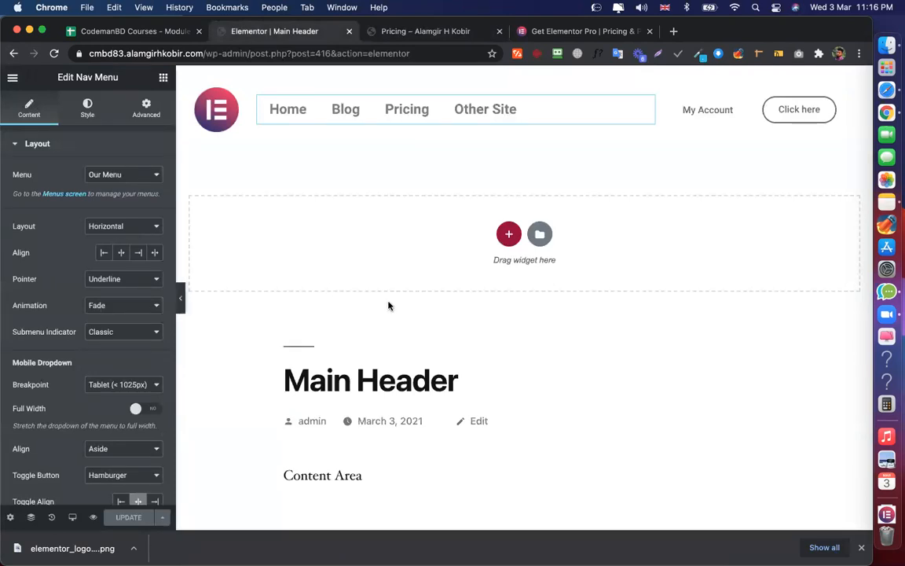
{"action": "left_click", "coordinate": [164, 517]}
{"action": "left_click", "coordinate": [72, 461]}
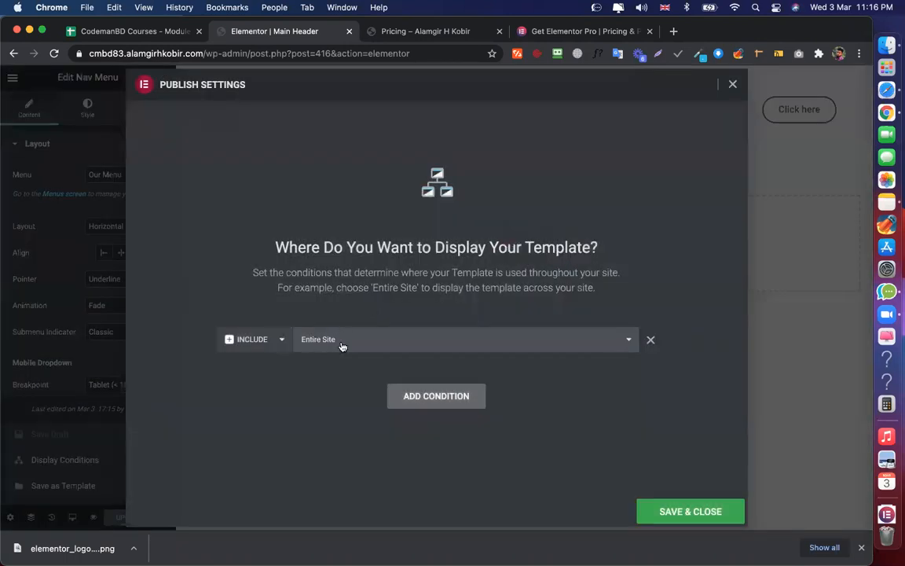
{"action": "left_click", "coordinate": [421, 396]}
{"action": "left_click", "coordinate": [370, 373]}
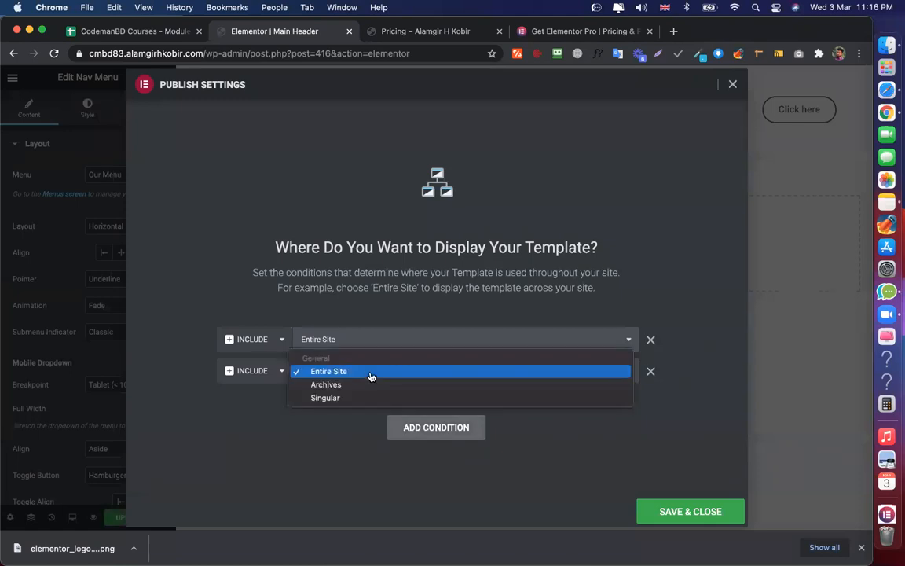
{"action": "left_click", "coordinate": [328, 399]}
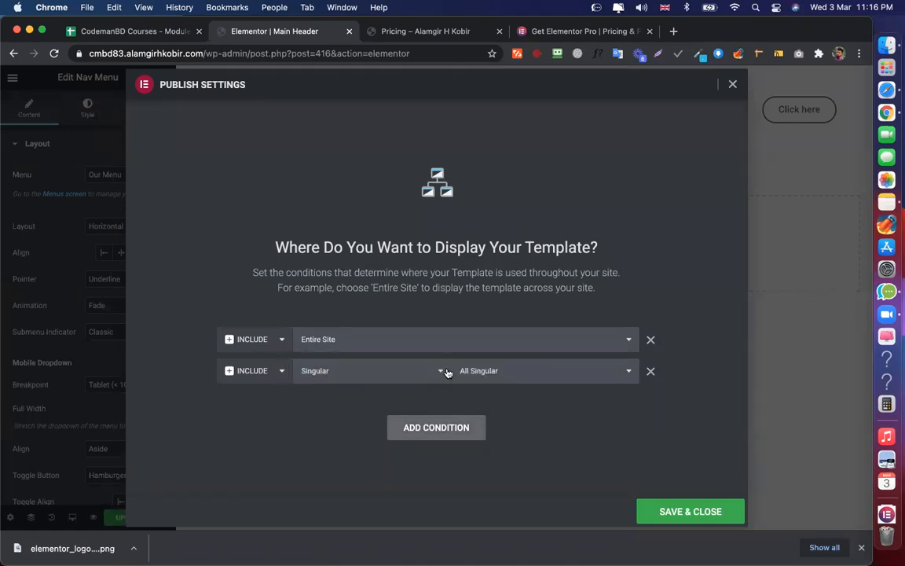
Narrow the Singular condition to the Blog page, save the conditions, and check the header on the live Blog page
{"action": "left_click", "coordinate": [537, 369]}
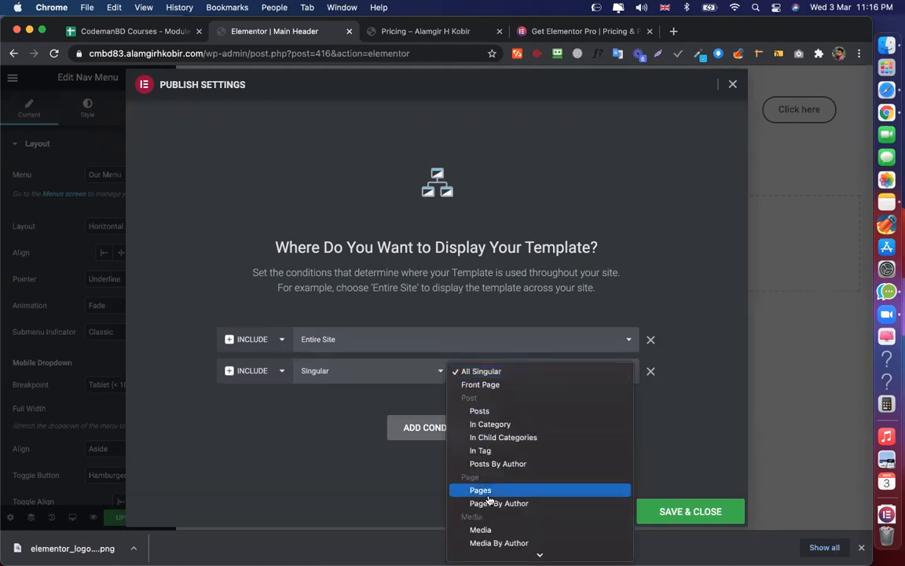
{"action": "left_click", "coordinate": [481, 490]}
{"action": "left_click", "coordinate": [582, 369]}
{"action": "type", "text": "blog"}
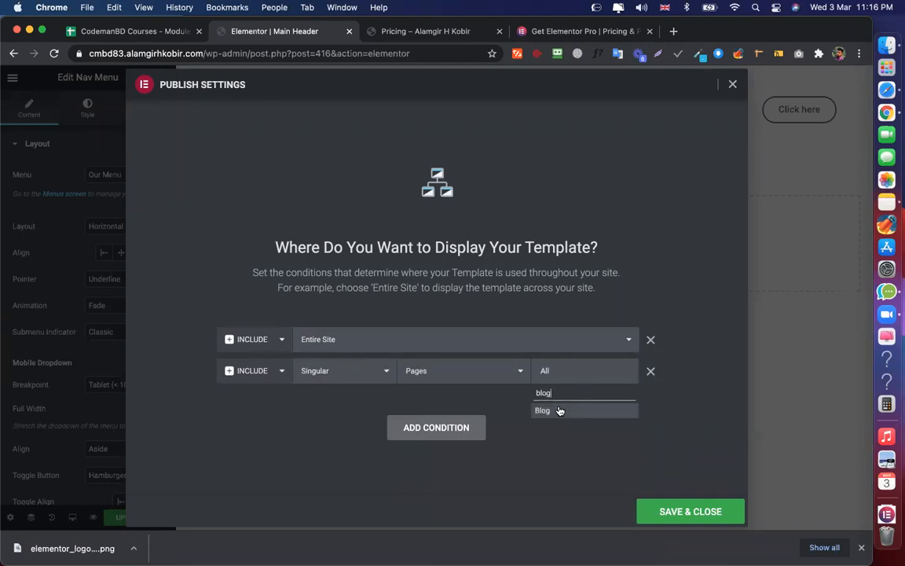
{"action": "left_click", "coordinate": [562, 412]}
{"action": "left_click", "coordinate": [664, 510]}
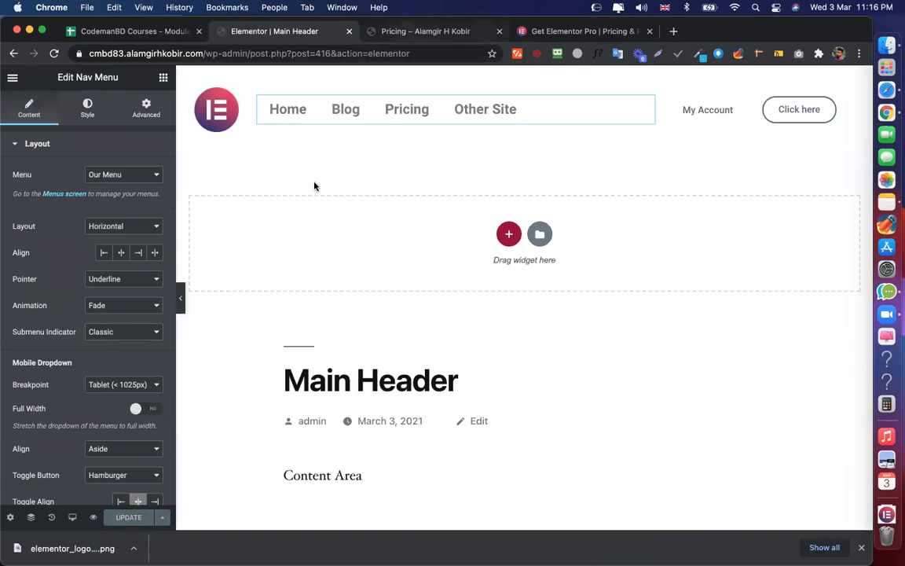
{"action": "left_click", "coordinate": [311, 120]}
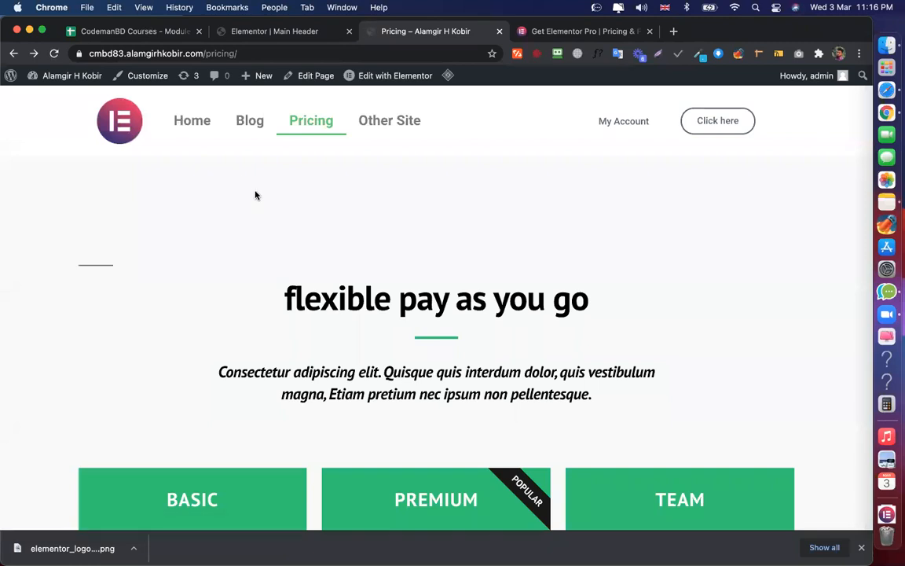
{"action": "left_click", "coordinate": [250, 131]}
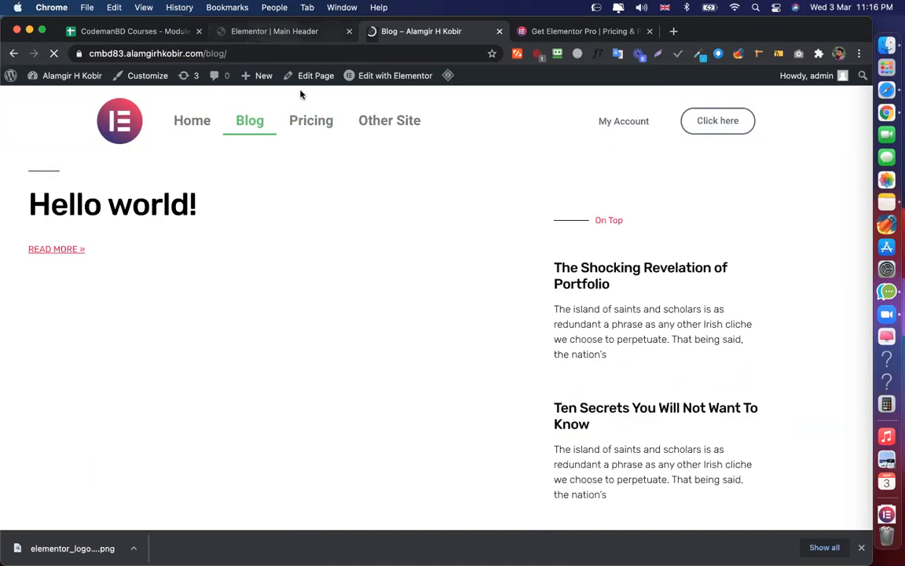
Switch the Main Header's Blog page condition from Include to Exclude and save it
{"action": "key", "text": "super+alt+Left"}
{"action": "left_click", "coordinate": [162, 517]}
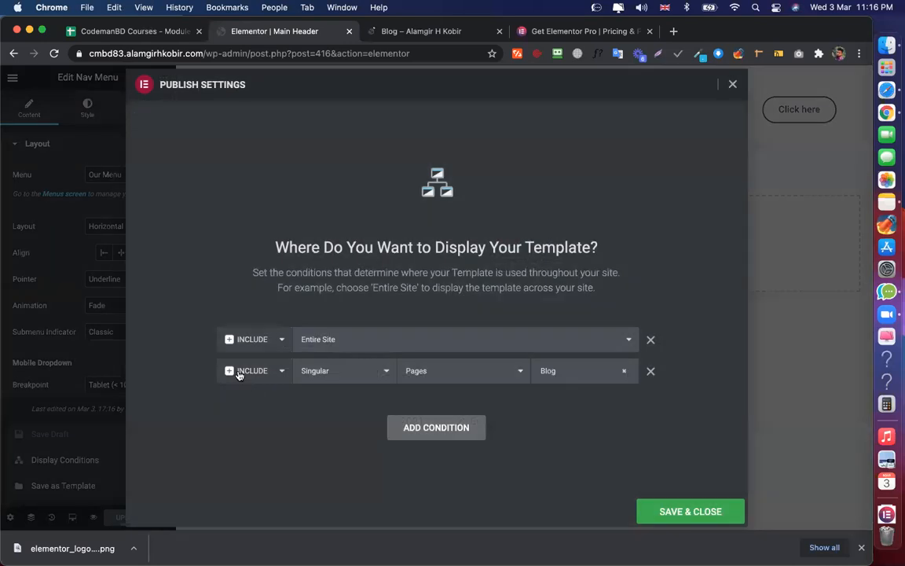
{"action": "left_click", "coordinate": [238, 374]}
{"action": "left_click", "coordinate": [242, 385]}
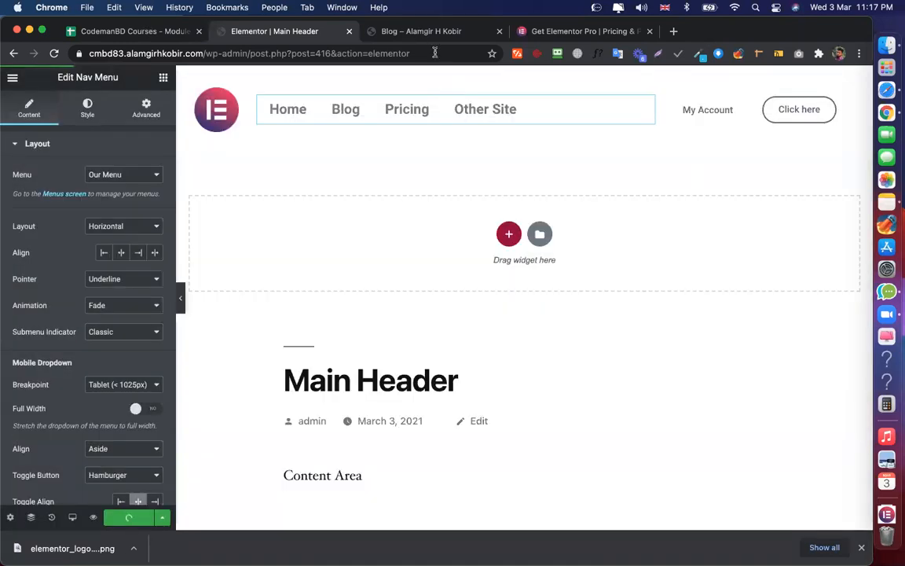
Reload the live Blog page and compare its header with the Main Header template
{"action": "right_click", "coordinate": [420, 31]}
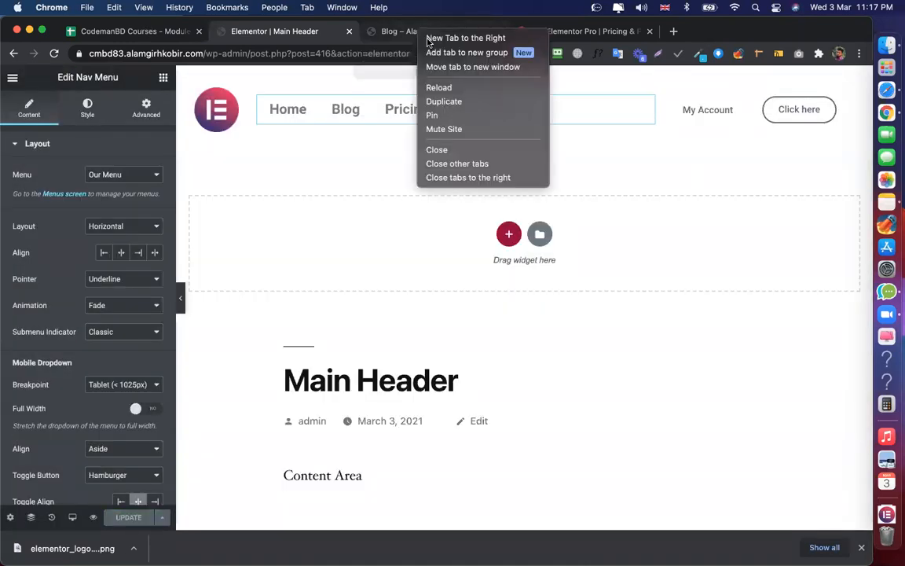
{"action": "left_click", "coordinate": [440, 87]}
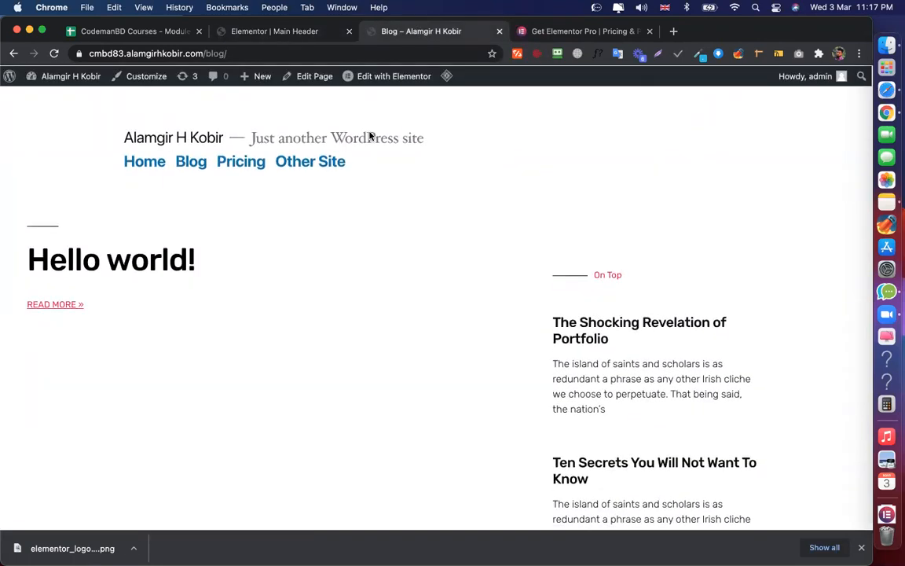
{"action": "scroll", "coordinate": [531, 234], "scroll_direction": "down", "scroll_amount": 3}
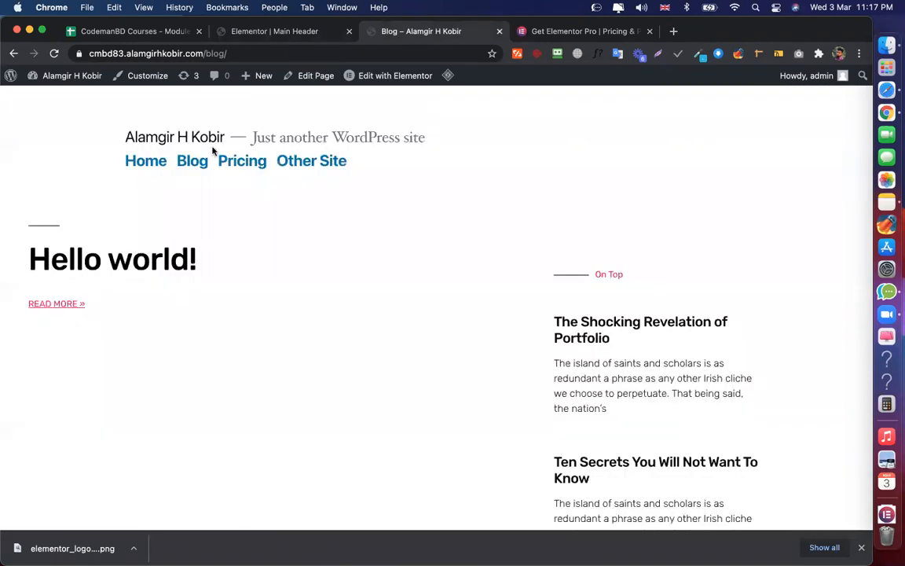
{"action": "left_click", "coordinate": [274, 31]}
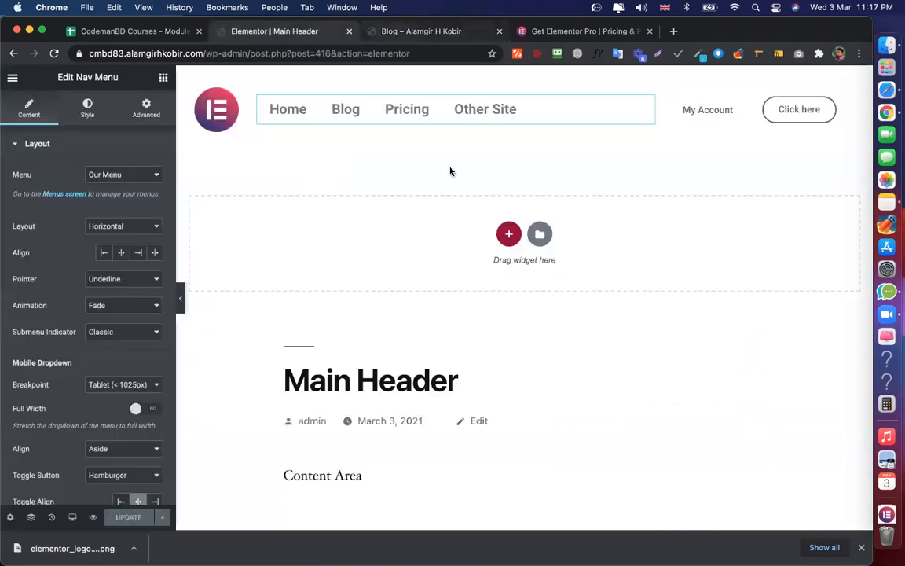
{"action": "key", "text": "ctrl+Tab"}
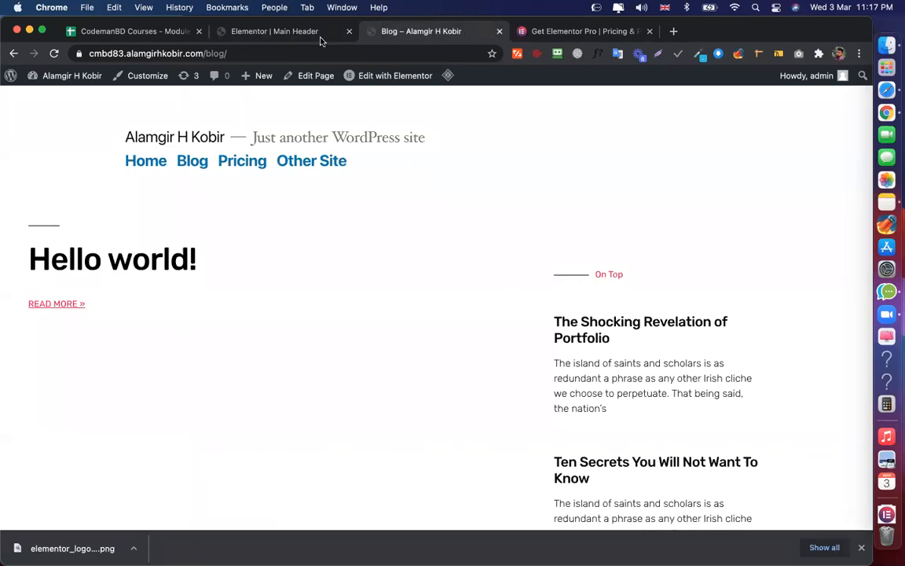
Close the live Blog page and open the Main Header's display conditions
{"action": "left_click", "coordinate": [291, 35]}
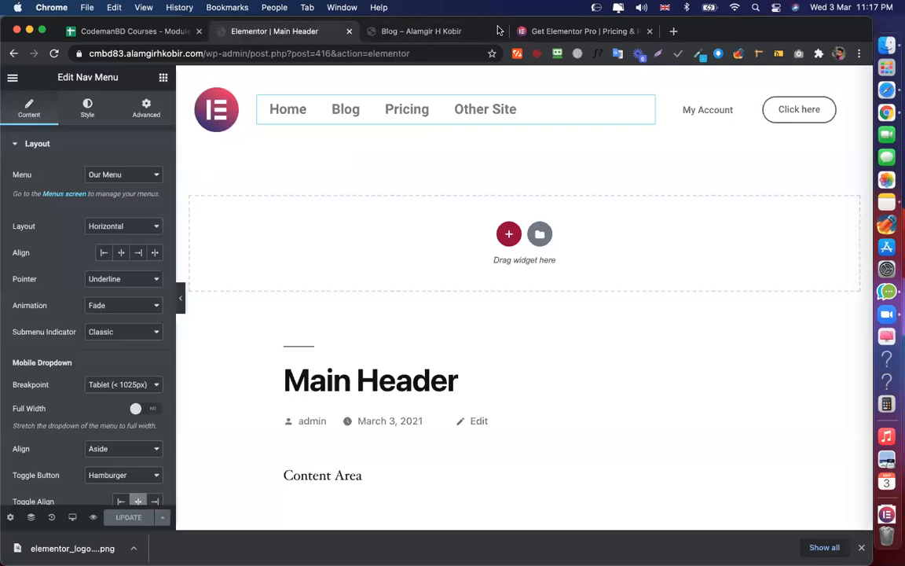
{"action": "left_click", "coordinate": [498, 31]}
{"action": "left_click", "coordinate": [164, 518]}
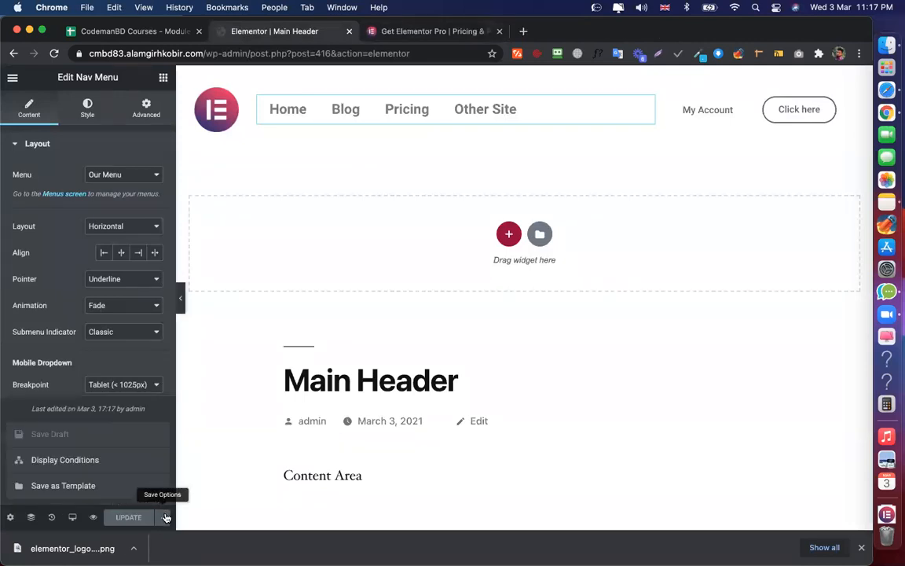
{"action": "left_click", "coordinate": [145, 459]}
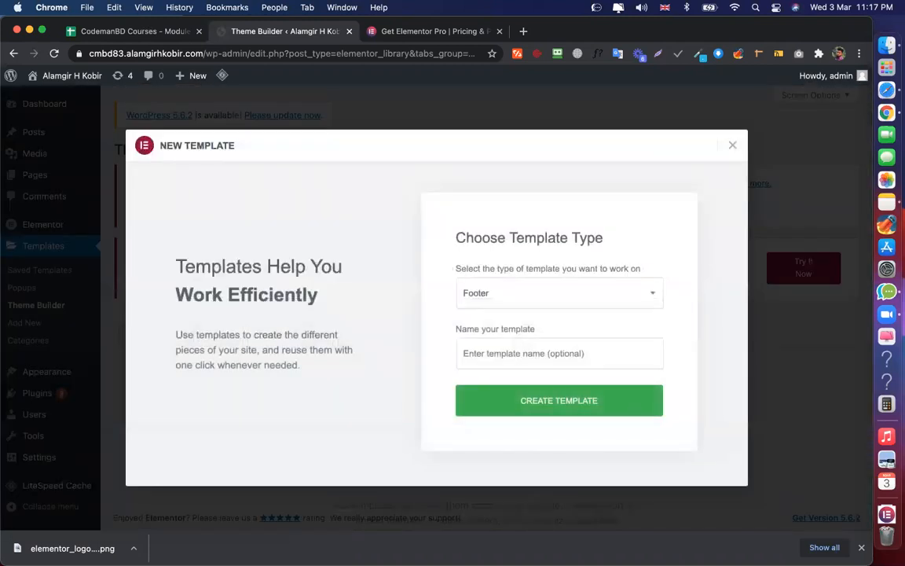
Name the new Footer template Our Footer and create it
{"action": "left_click", "coordinate": [559, 354]}
{"action": "type", "text": "Our Footer"}
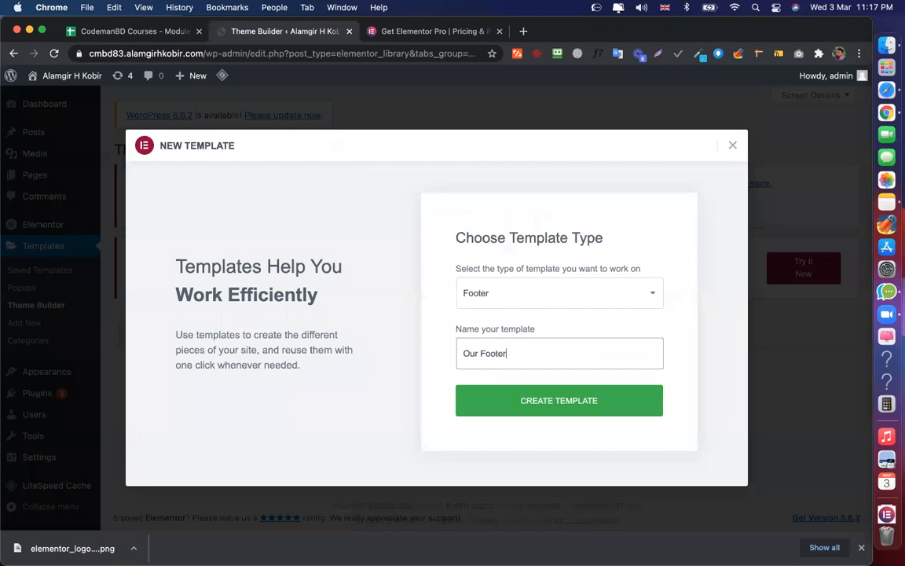
{"action": "left_click", "coordinate": [558, 406]}
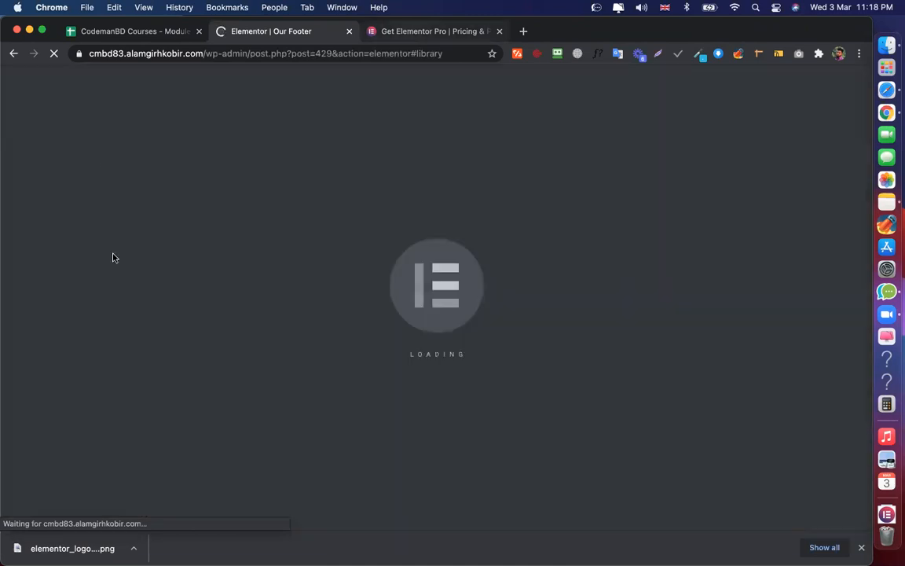
Examine the footer at the end of the Get Elementor Pro pricing page as a design reference
{"action": "key", "text": "ctrl+Tab"}
{"action": "scroll", "coordinate": [309, 230], "scroll_direction": "down", "scroll_amount": 10}
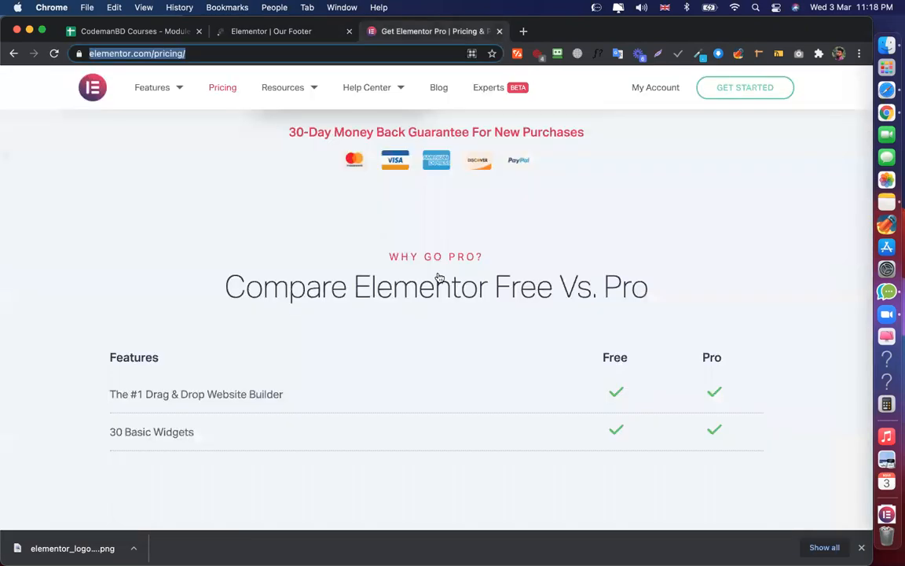
{"action": "scroll", "coordinate": [440, 278], "scroll_direction": "down", "scroll_amount": 20}
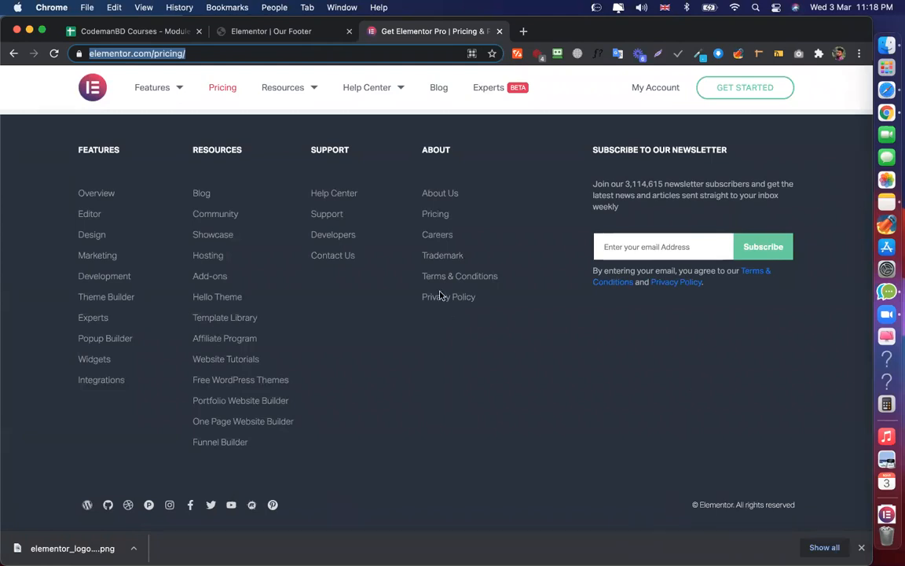
Return to the Our Footer template and insert an Inner Section into its empty section
{"action": "left_click", "coordinate": [275, 33]}
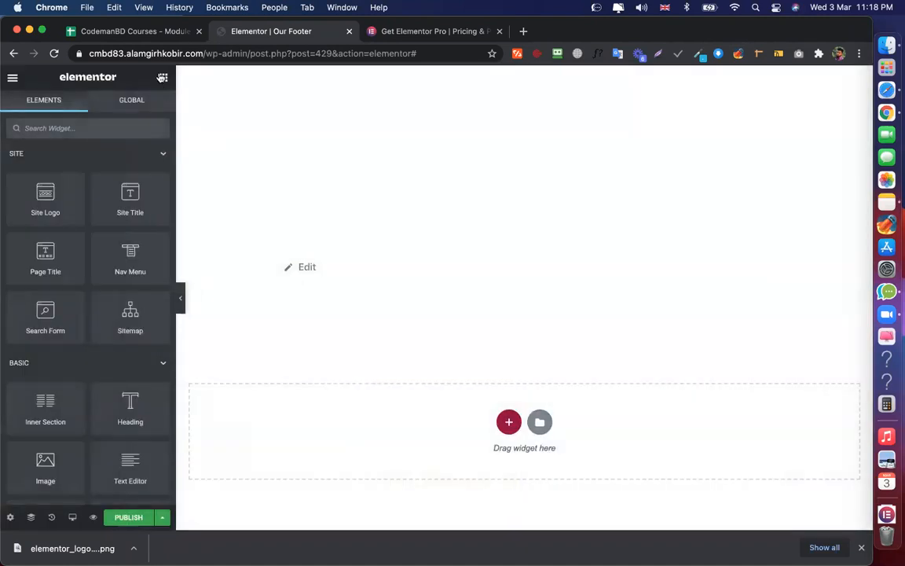
{"action": "left_click", "coordinate": [163, 77]}
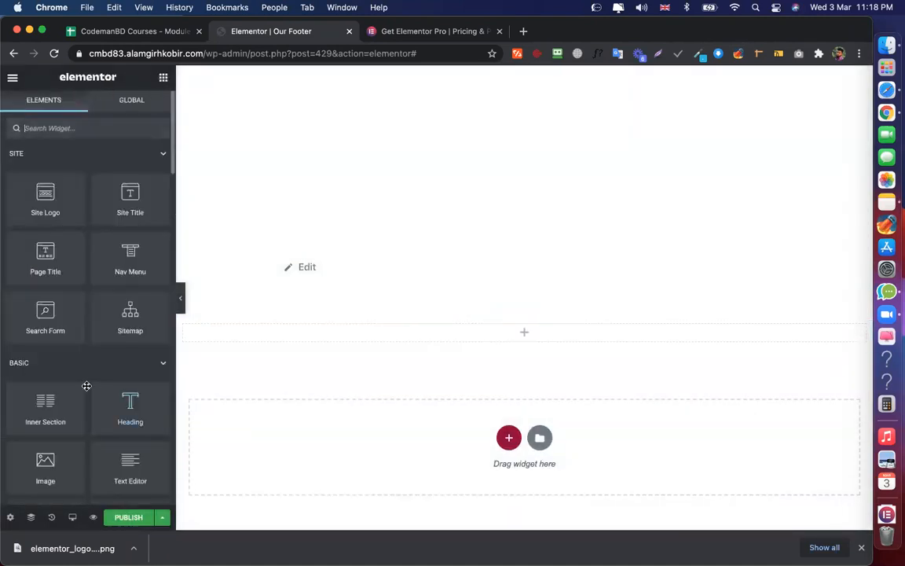
{"action": "scroll", "coordinate": [84, 353], "scroll_direction": "down", "scroll_amount": 2}
{"action": "left_click_drag", "start_coordinate": [45, 339], "coordinate": [481, 345]}
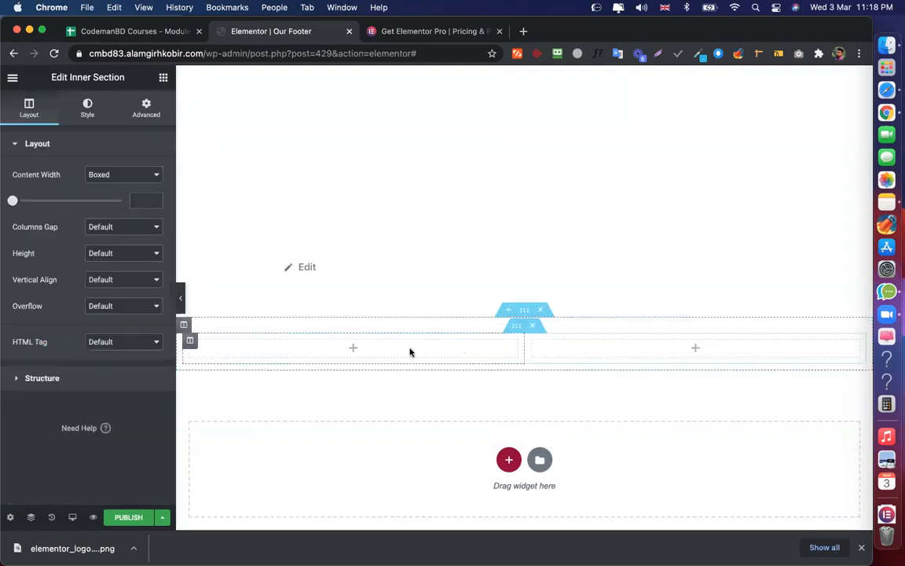
Add three more columns to the inner section so it has five columns
{"action": "right_click", "coordinate": [533, 342]}
{"action": "left_click", "coordinate": [560, 390]}
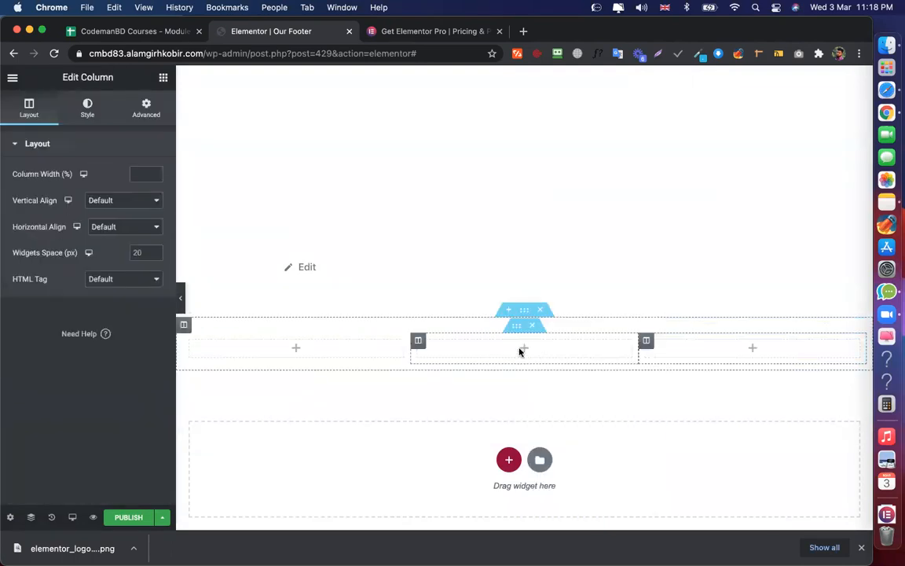
{"action": "right_click", "coordinate": [417, 340]}
{"action": "left_click", "coordinate": [443, 386]}
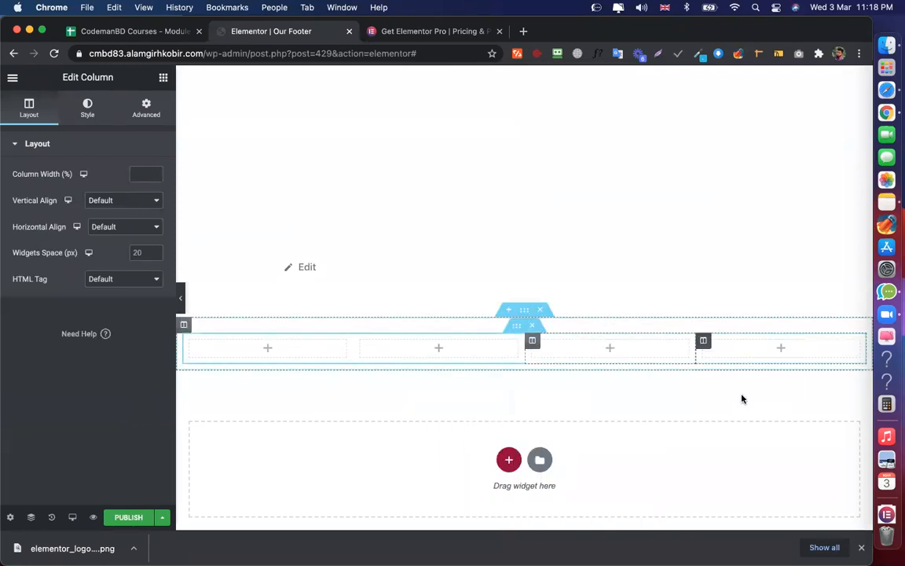
{"action": "right_click", "coordinate": [705, 340]}
{"action": "left_click", "coordinate": [753, 390]}
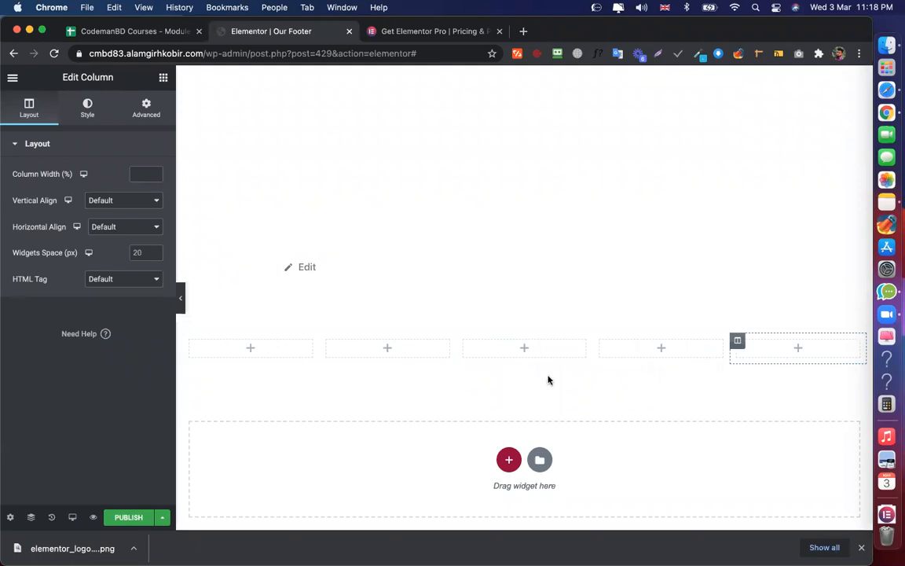
Copy the FEATURES column title from the Elementor pricing page footer and return to the Our Footer template
{"action": "left_click", "coordinate": [268, 354]}
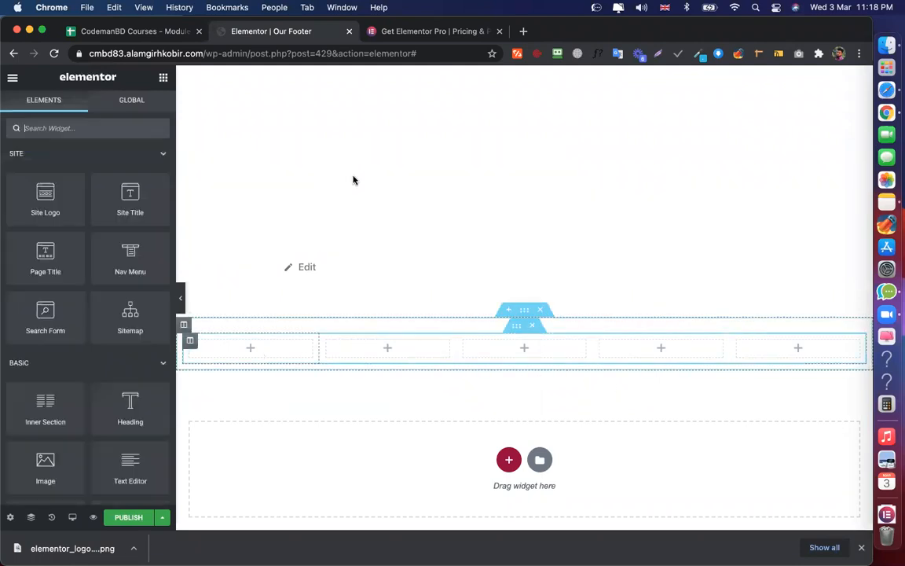
{"action": "left_click", "coordinate": [472, 36]}
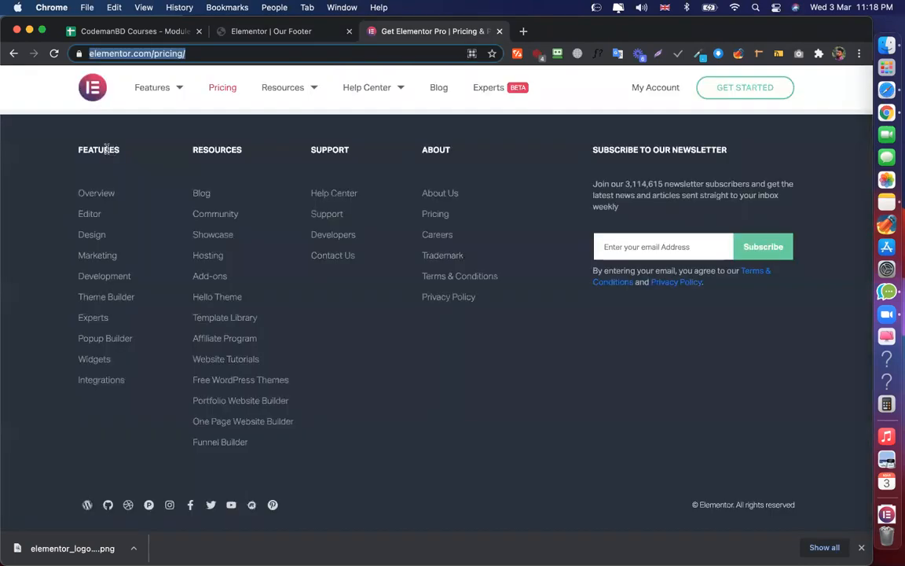
{"action": "double_click", "coordinate": [105, 149]}
{"action": "key", "text": "super+c"}
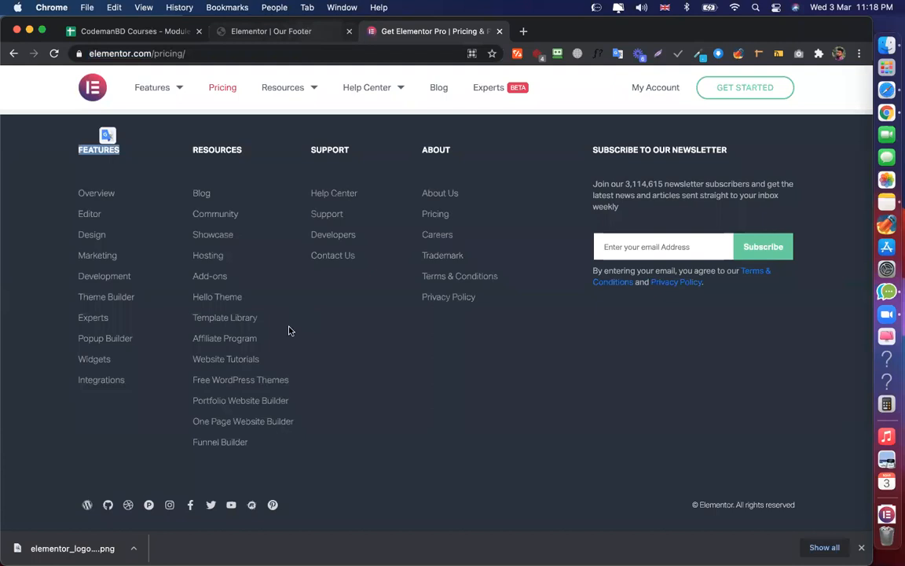
{"action": "key", "text": "ctrl+shift+Tab"}
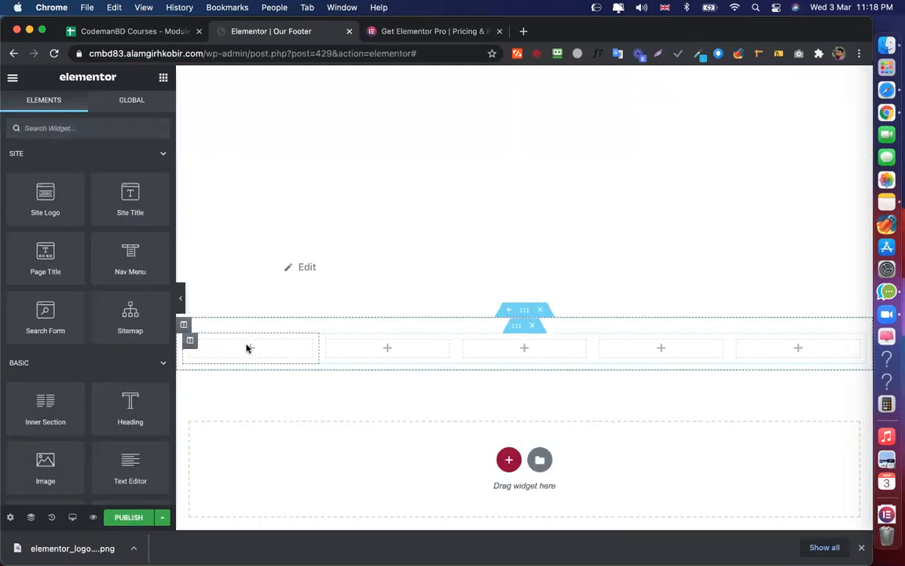
Add a Heading widget to the inner section's first column and undo the stray form pasted beneath it
{"action": "mouse_move", "coordinate": [247, 345]}
{"action": "left_mouse_down"}
{"action": "mouse_move", "coordinate": [243, 358]}
{"action": "mouse_move", "coordinate": [245, 348]}
{"action": "left_mouse_up"}
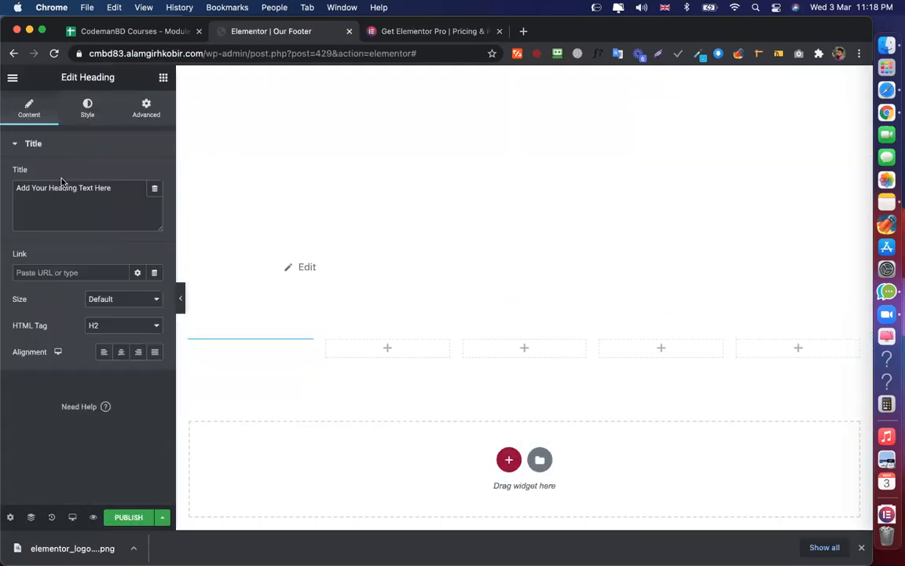
{"action": "triple_click", "coordinate": [61, 181]}
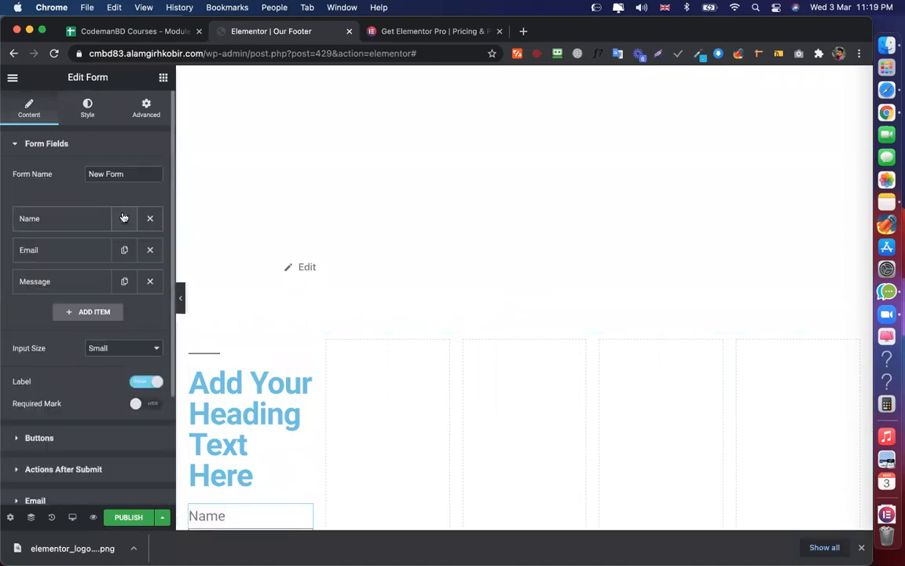
{"action": "key", "text": "super+z"}
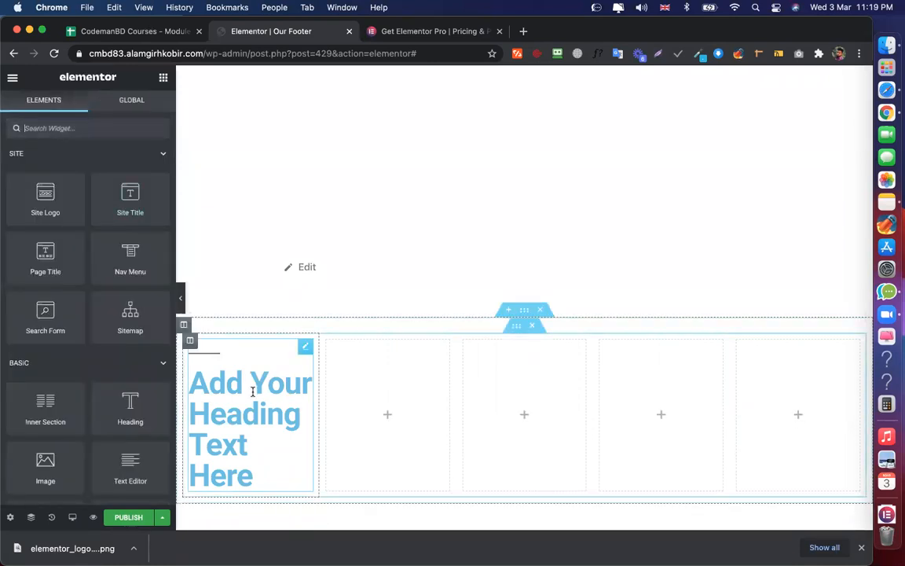
Replace the first column's heading text with the copied FEATURES title and set its HTML tag to span
{"action": "left_click", "coordinate": [252, 391]}
{"action": "triple_click", "coordinate": [105, 219]}
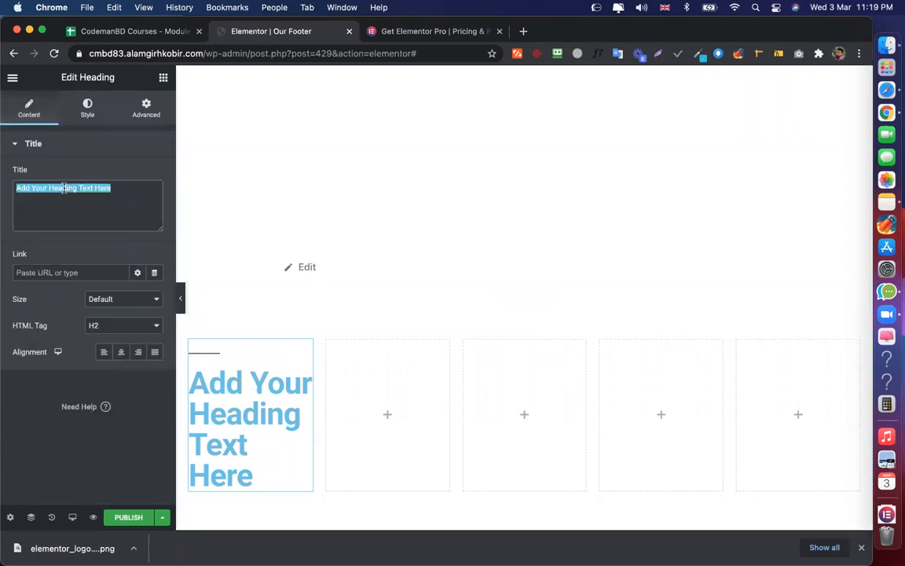
{"action": "key", "text": "super+v"}
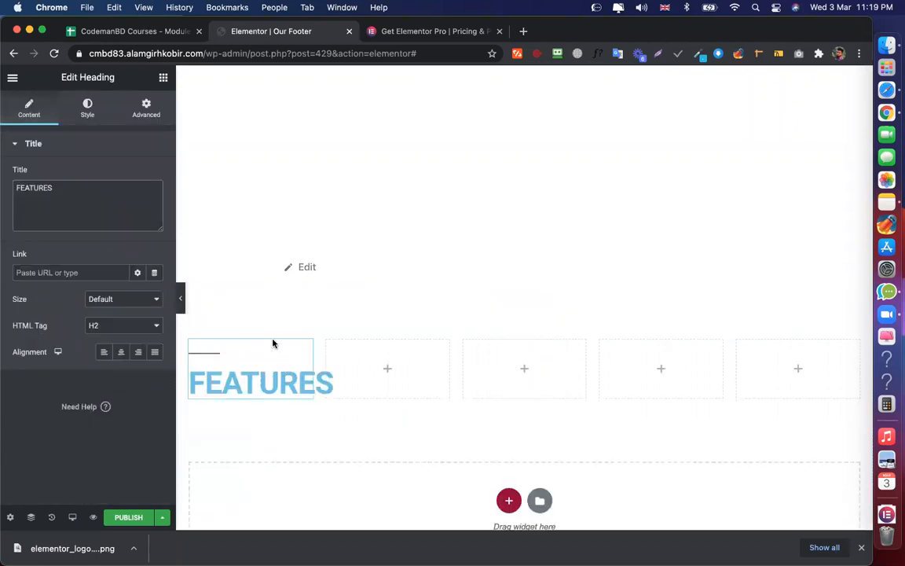
{"action": "left_click", "coordinate": [113, 324]}
{"action": "left_click", "coordinate": [114, 405]}
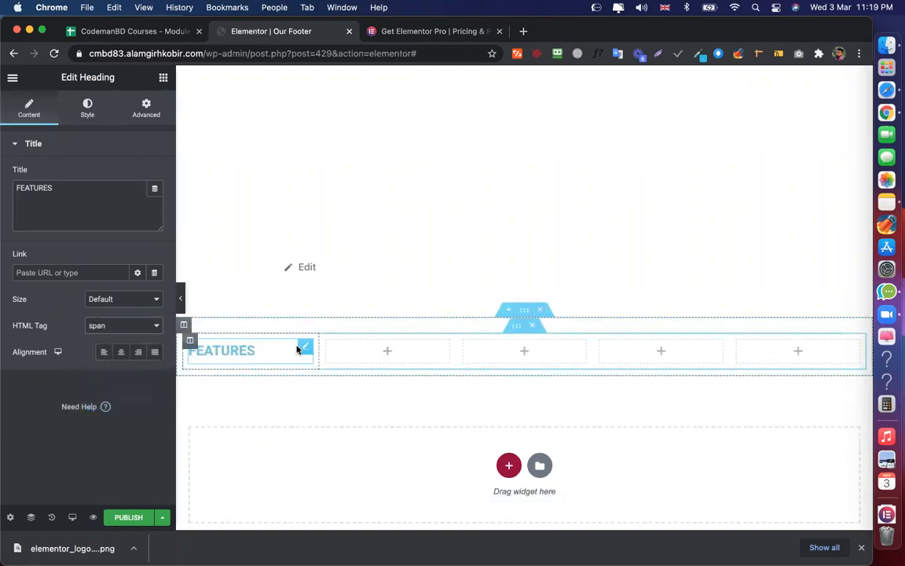
Bring up the available actions for the FEATURES heading in the first column
{"action": "right_click", "coordinate": [306, 354]}
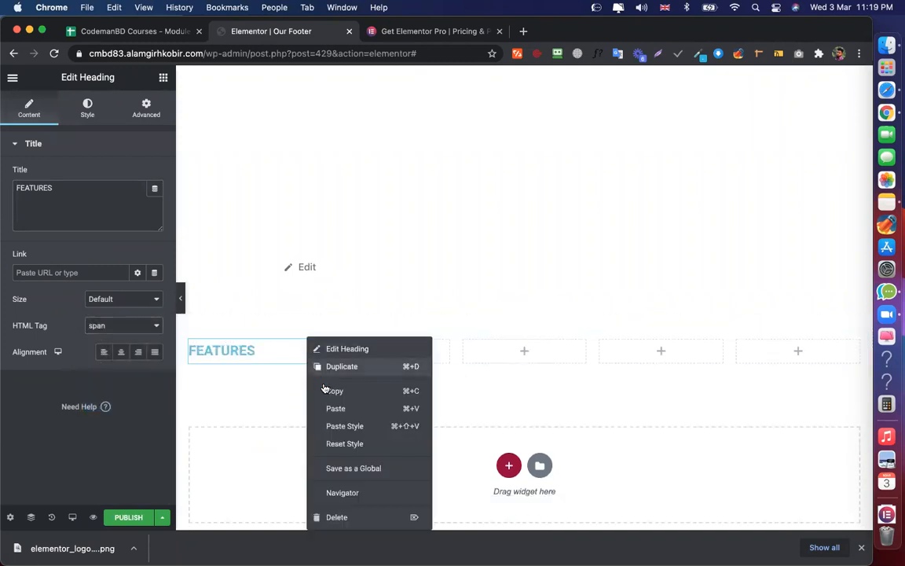
Duplicate the FEATURES heading and set the copy's text color to #434344
{"action": "left_click", "coordinate": [341, 366]}
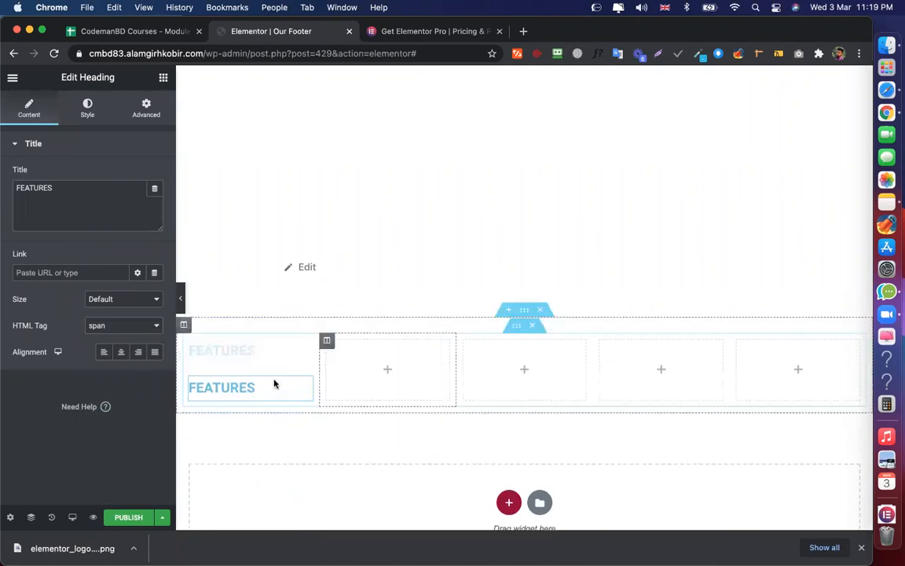
{"action": "left_click", "coordinate": [88, 109]}
{"action": "left_click", "coordinate": [156, 175]}
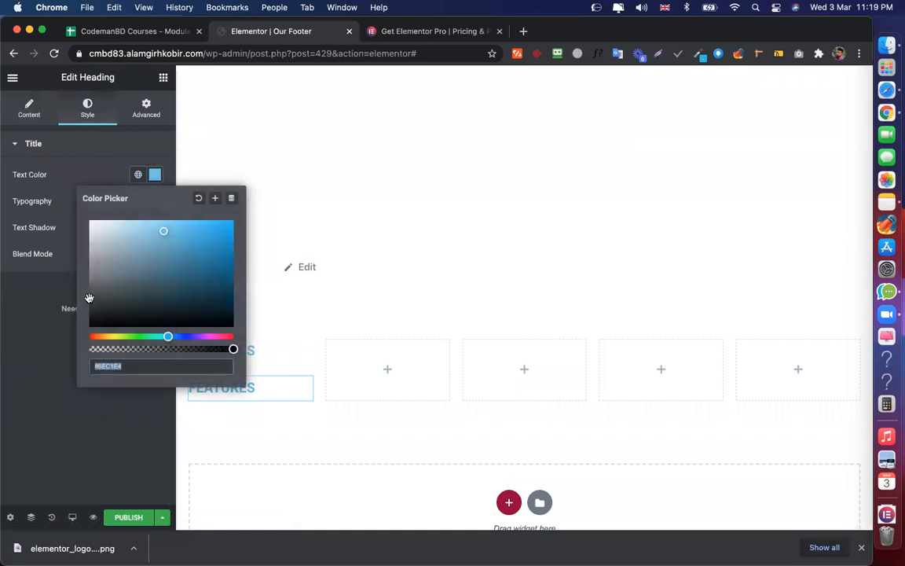
{"action": "type", "text": "#434344"}
Set the lower FEATURES heading's font size to 12 and its link to #
{"action": "left_click", "coordinate": [154, 201]}
{"action": "left_click", "coordinate": [129, 307]}
{"action": "type", "text": "12"}
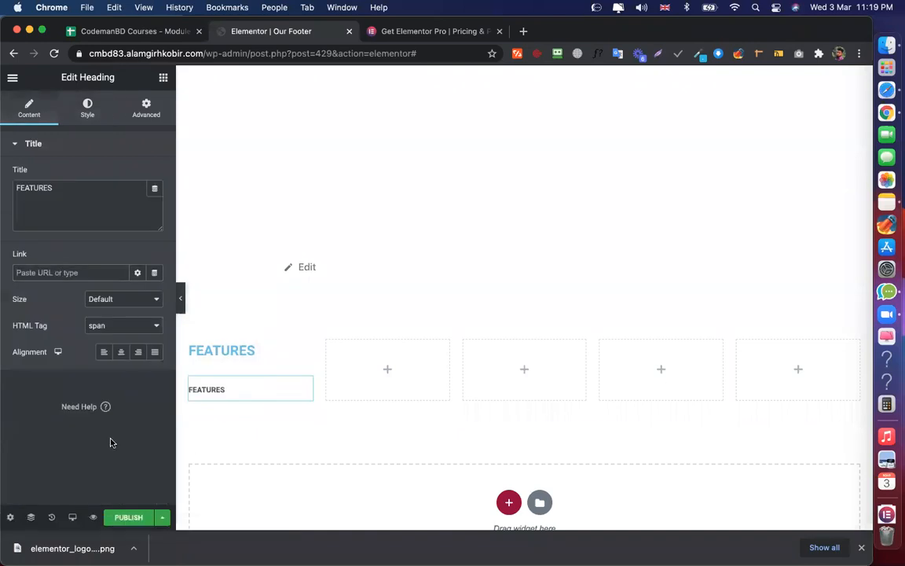
{"action": "type", "text": "#"}
Duplicate the small FEATURES heading within the first column
{"action": "right_click", "coordinate": [307, 389]}
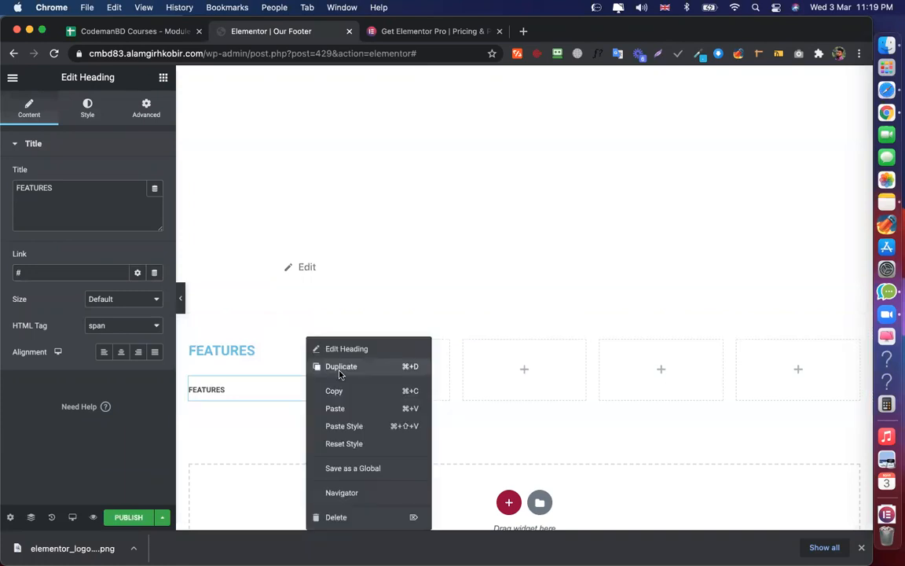
{"action": "left_click", "coordinate": [338, 368]}
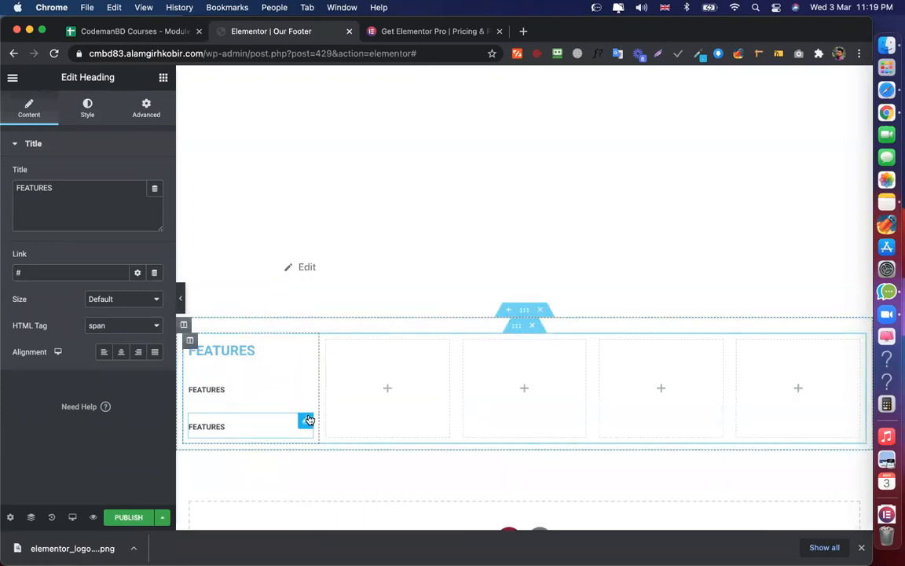
{"action": "right_click", "coordinate": [308, 420]}
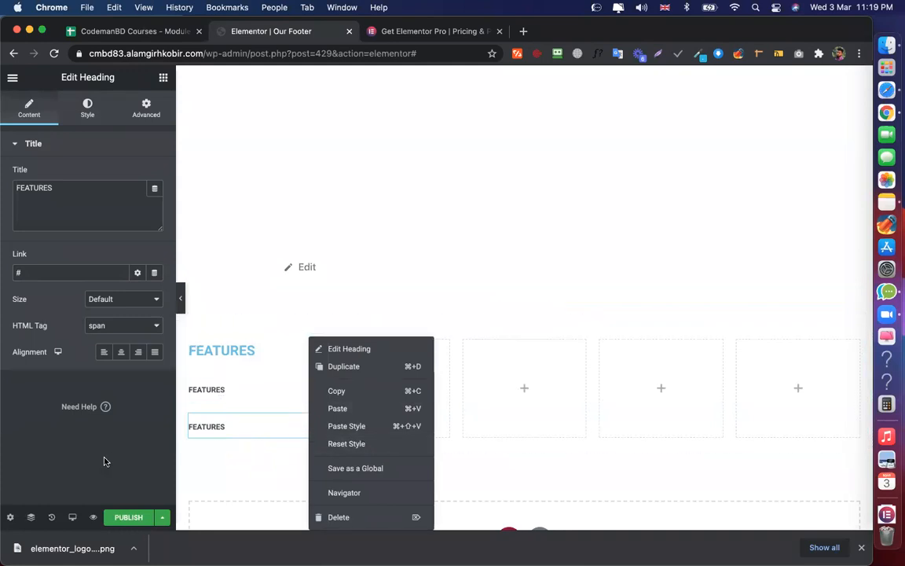
{"action": "left_click", "coordinate": [220, 355]}
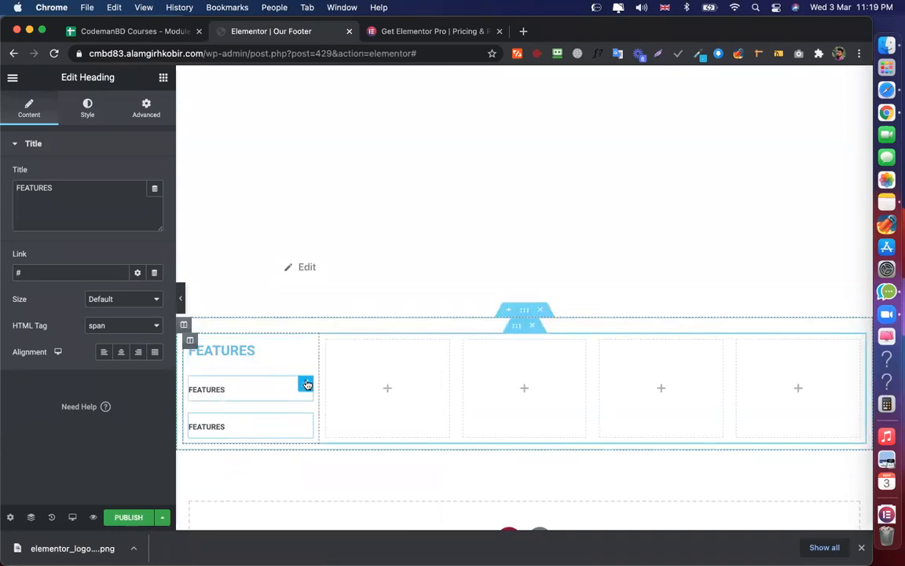
Unlink the margin values of the first small FEATURES heading and set its top margin to -20 px
{"action": "left_click", "coordinate": [146, 110]}
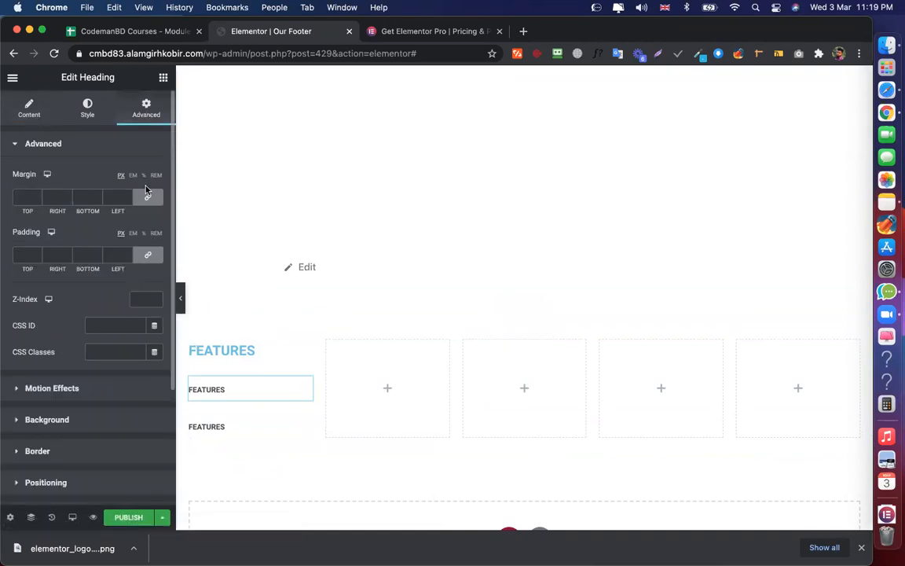
{"action": "left_click", "coordinate": [147, 195]}
{"action": "left_click", "coordinate": [37, 199]}
{"action": "left_click", "coordinate": [37, 200]}
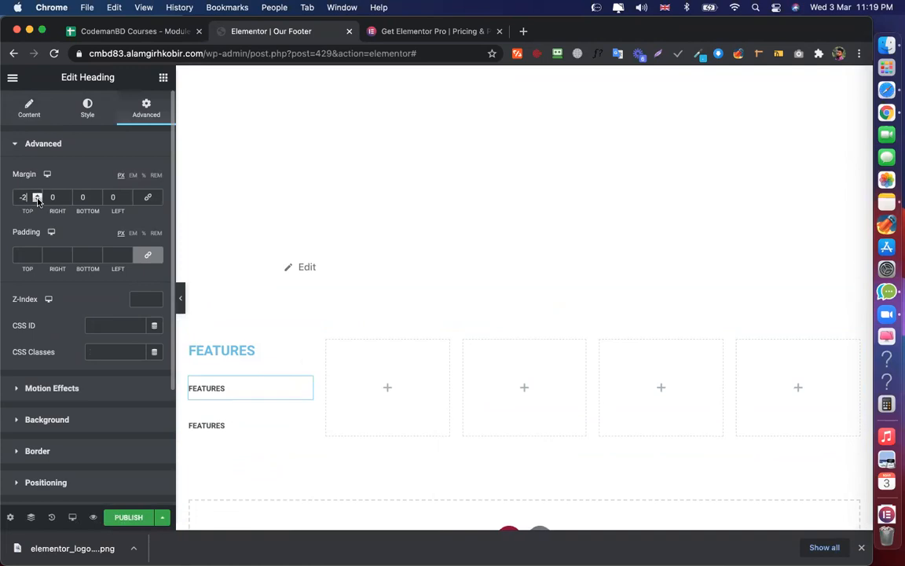
{"action": "left_click", "coordinate": [37, 199]}
{"action": "left_click", "coordinate": [37, 199]}
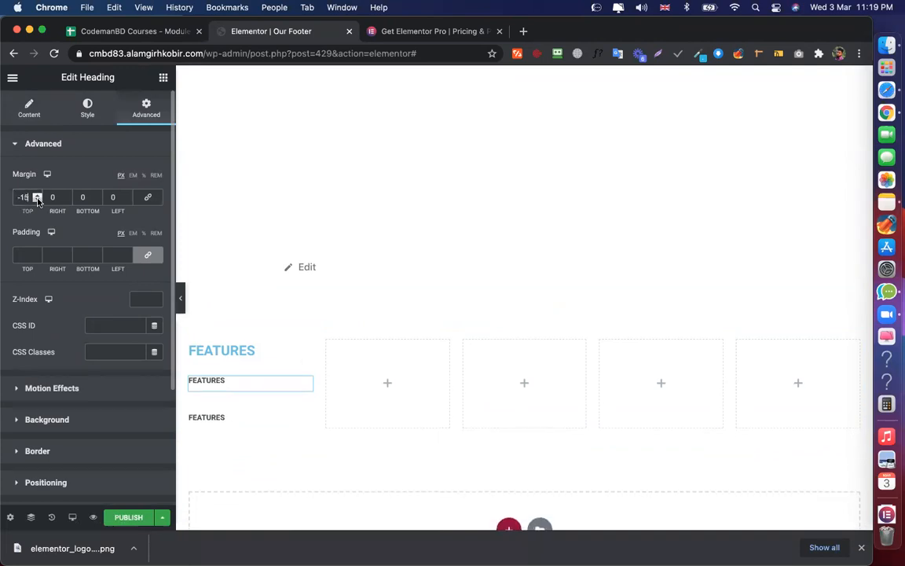
{"action": "left_click", "coordinate": [37, 199]}
{"action": "left_click", "coordinate": [37, 200]}
{"action": "left_click", "coordinate": [37, 200]}
{"action": "left_click", "coordinate": [37, 199]}
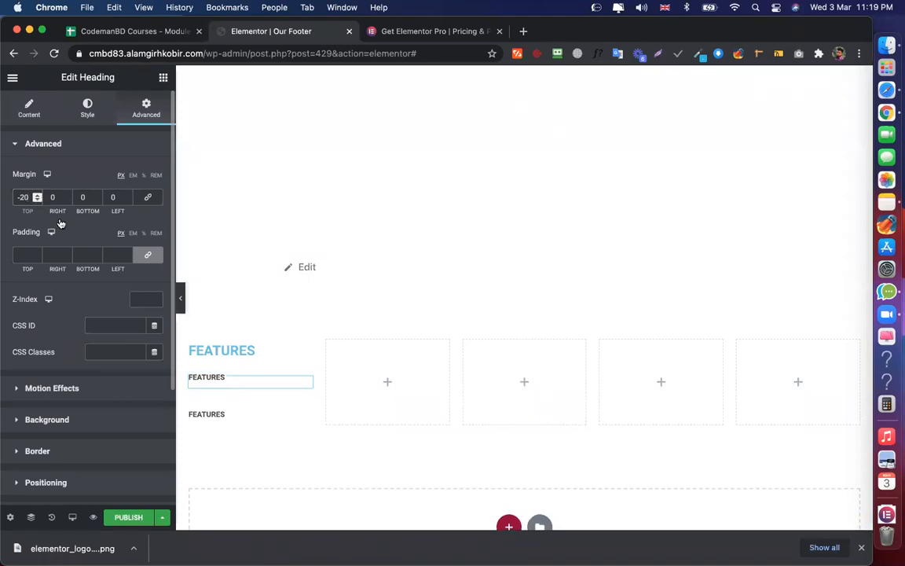
Set the bottom margin of the first small FEATURES heading to -20 px
{"action": "left_click", "coordinate": [98, 201]}
{"action": "left_click", "coordinate": [98, 201]}
{"action": "left_click", "coordinate": [99, 201]}
{"action": "left_click", "coordinate": [98, 202]}
{"action": "left_click", "coordinate": [98, 201]}
{"action": "left_click", "coordinate": [98, 201]}
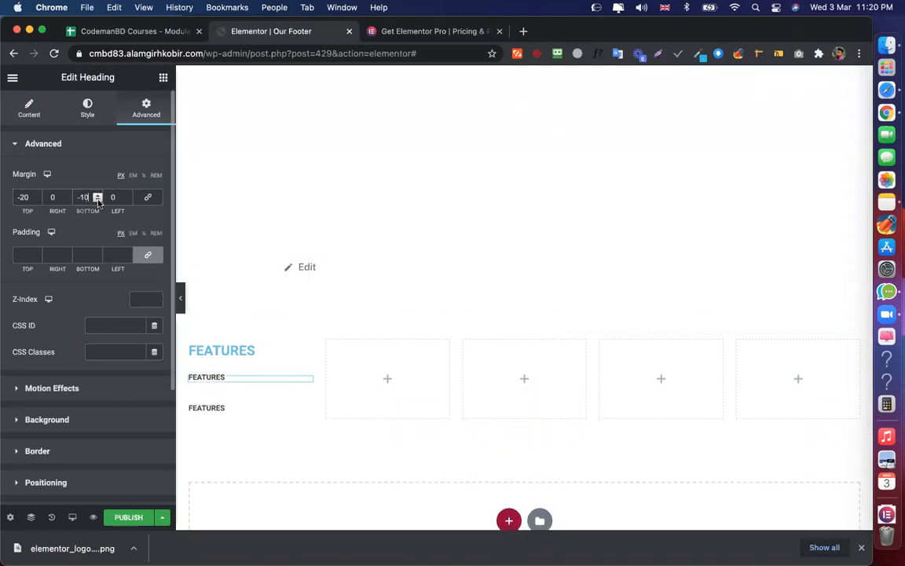
{"action": "left_click", "coordinate": [98, 202]}
{"action": "left_click", "coordinate": [98, 201]}
{"action": "left_click", "coordinate": [98, 202]}
{"action": "left_click", "coordinate": [99, 201]}
{"action": "left_click", "coordinate": [99, 201]}
{"action": "left_click", "coordinate": [98, 201]}
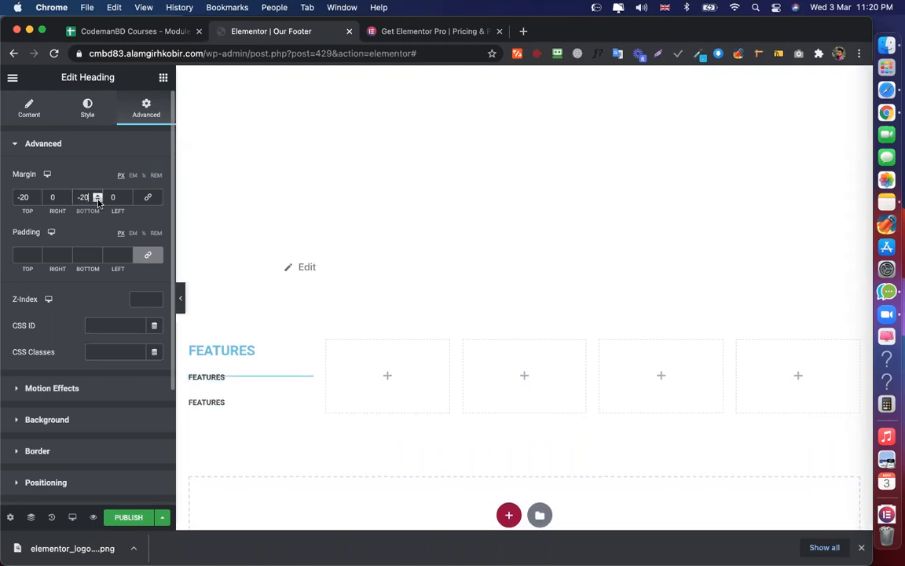
{"action": "left_click", "coordinate": [99, 197]}
{"action": "left_click", "coordinate": [98, 197]}
{"action": "left_click", "coordinate": [98, 197]}
{"action": "left_click", "coordinate": [99, 197]}
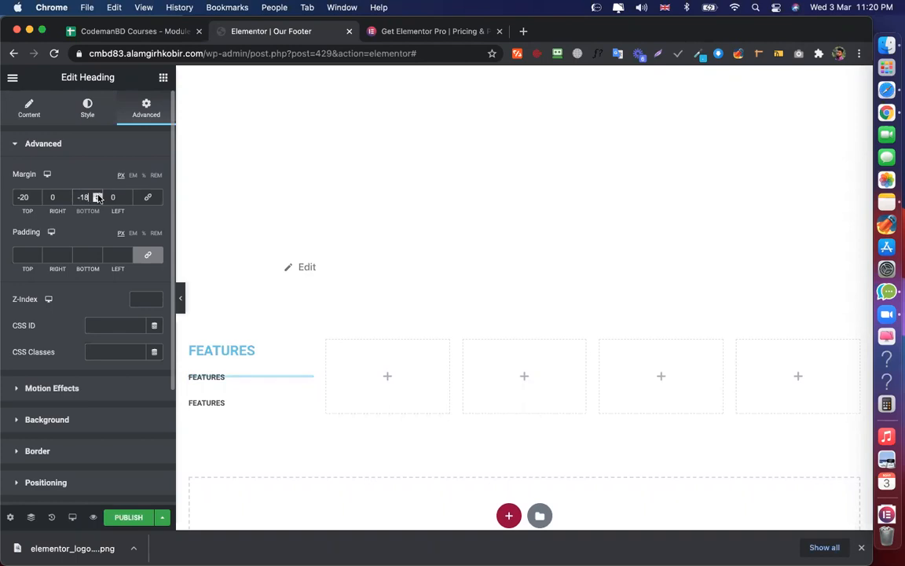
{"action": "left_click", "coordinate": [98, 197]}
{"action": "left_click", "coordinate": [98, 197]}
{"action": "left_click", "coordinate": [98, 197]}
{"action": "left_click", "coordinate": [98, 198]}
{"action": "left_click", "coordinate": [99, 199]}
{"action": "left_click", "coordinate": [98, 199]}
{"action": "left_click", "coordinate": [98, 199]}
{"action": "left_click", "coordinate": [98, 199]}
{"action": "left_click", "coordinate": [98, 199]}
{"action": "left_click", "coordinate": [98, 199]}
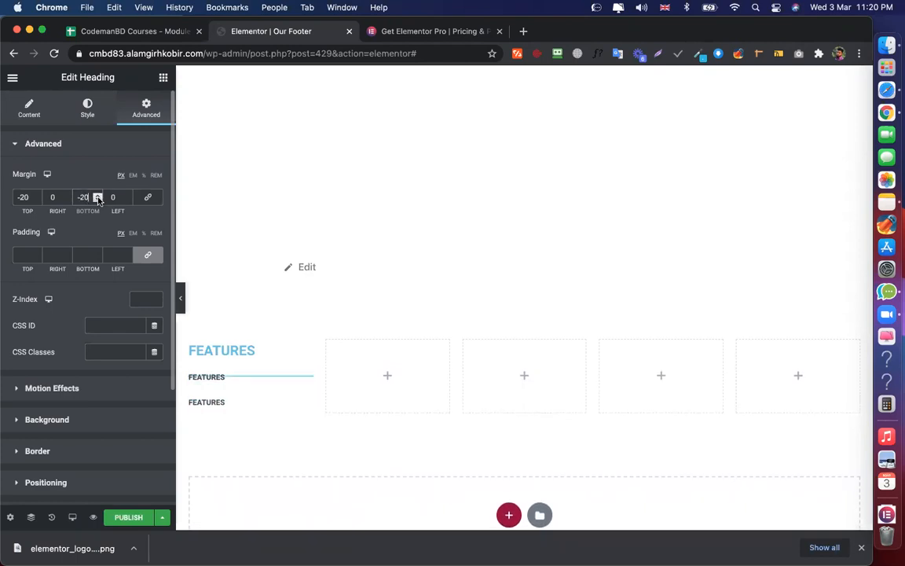
Build a list of four small headings by duplicating the tightly spaced FEATURES heading, and delete the widely spaced copy below it
{"action": "right_click", "coordinate": [309, 378]}
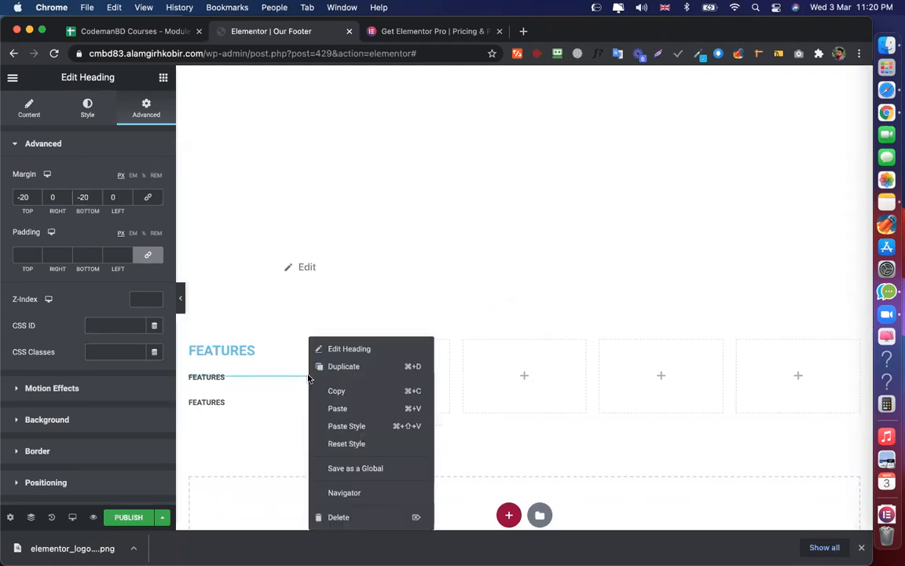
{"action": "left_click", "coordinate": [322, 366]}
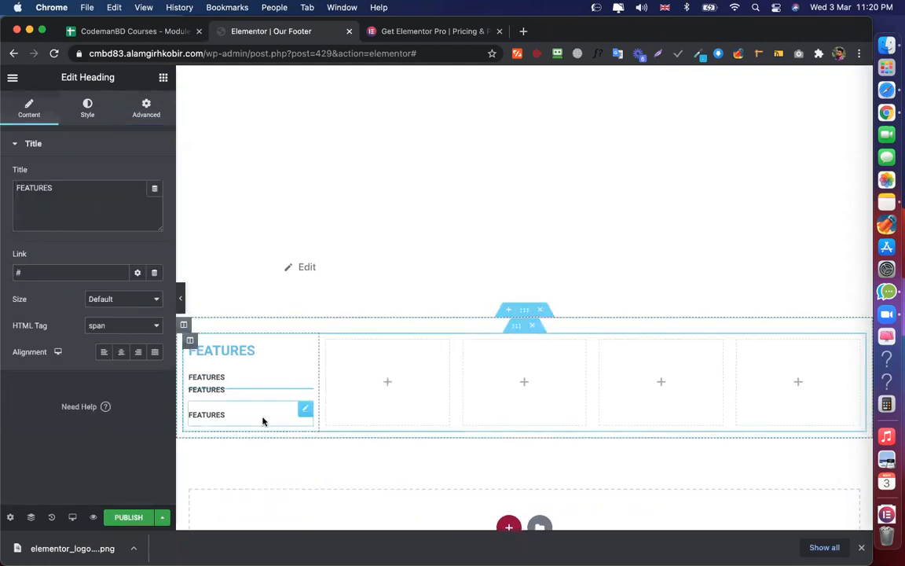
{"action": "right_click", "coordinate": [263, 419]}
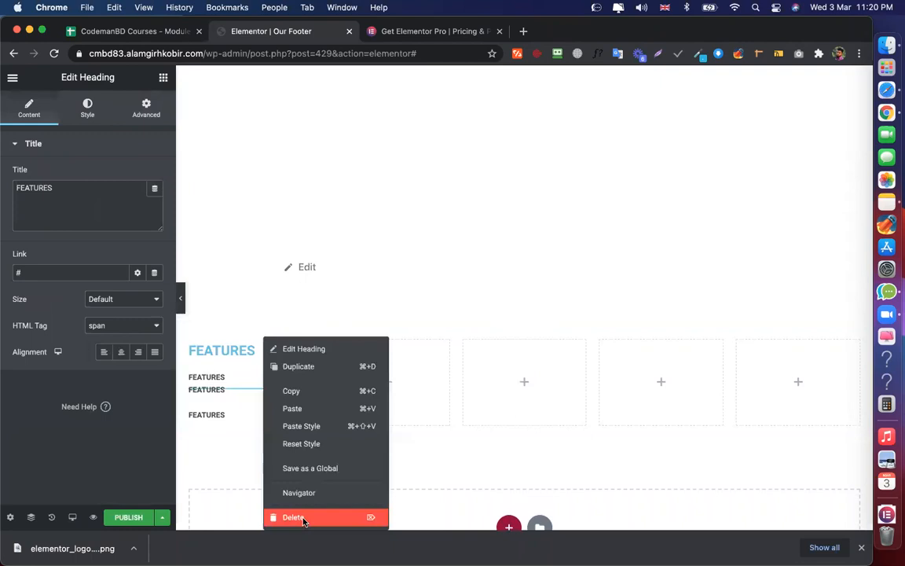
{"action": "left_click", "coordinate": [302, 517]}
{"action": "right_click", "coordinate": [292, 389]}
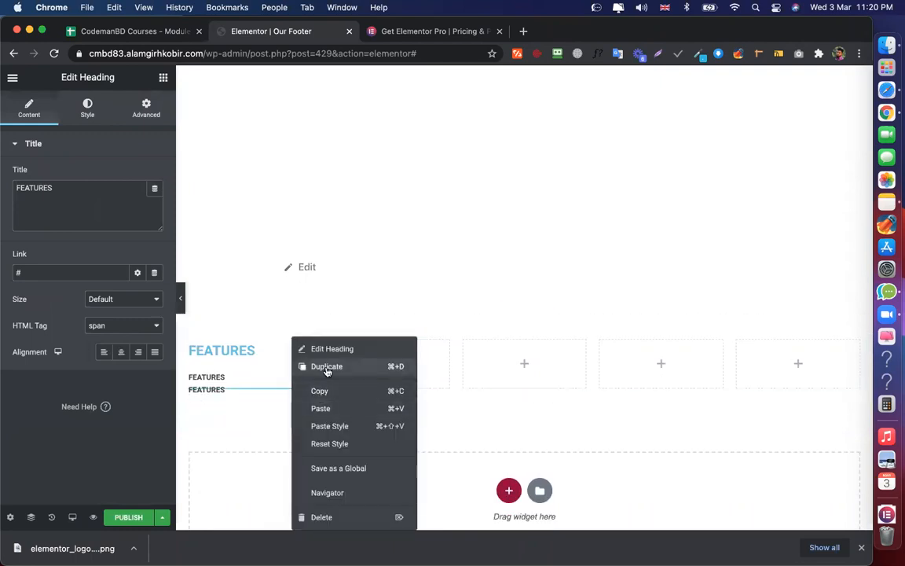
{"action": "left_click", "coordinate": [327, 367]}
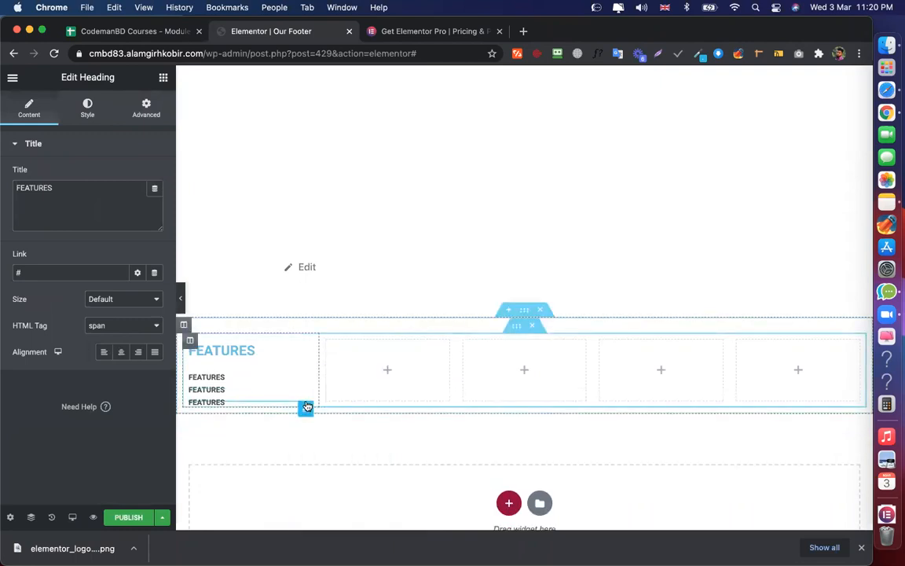
{"action": "right_click", "coordinate": [307, 407]}
{"action": "left_click", "coordinate": [364, 367]}
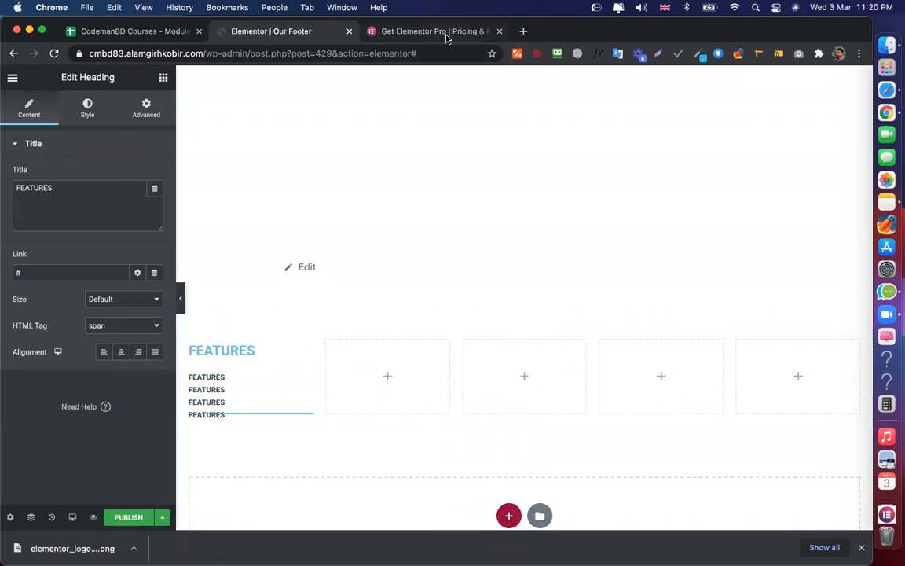
Give the five-column footer section a Classic background in dark navy, #070C1D
{"action": "left_click", "coordinate": [440, 32]}
{"action": "left_click", "coordinate": [283, 31]}
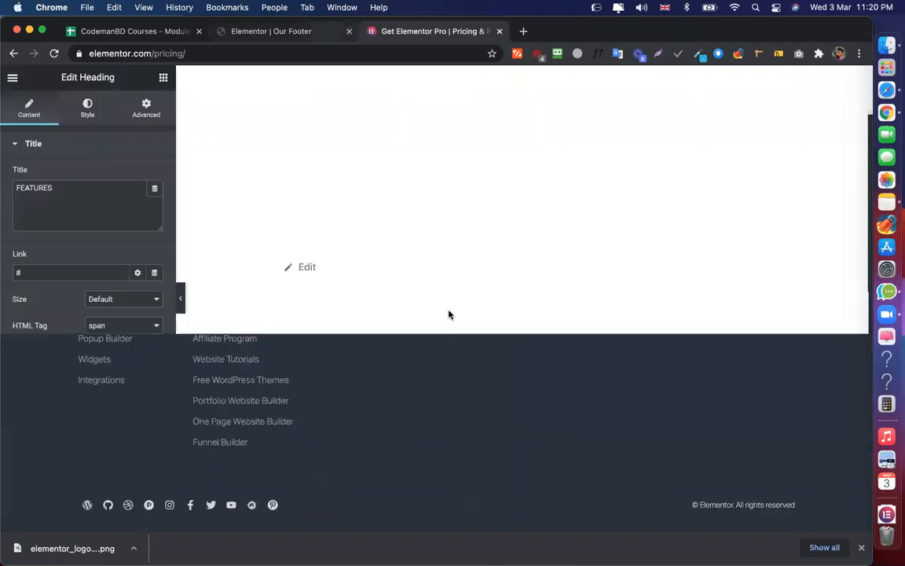
{"action": "left_click", "coordinate": [526, 311]}
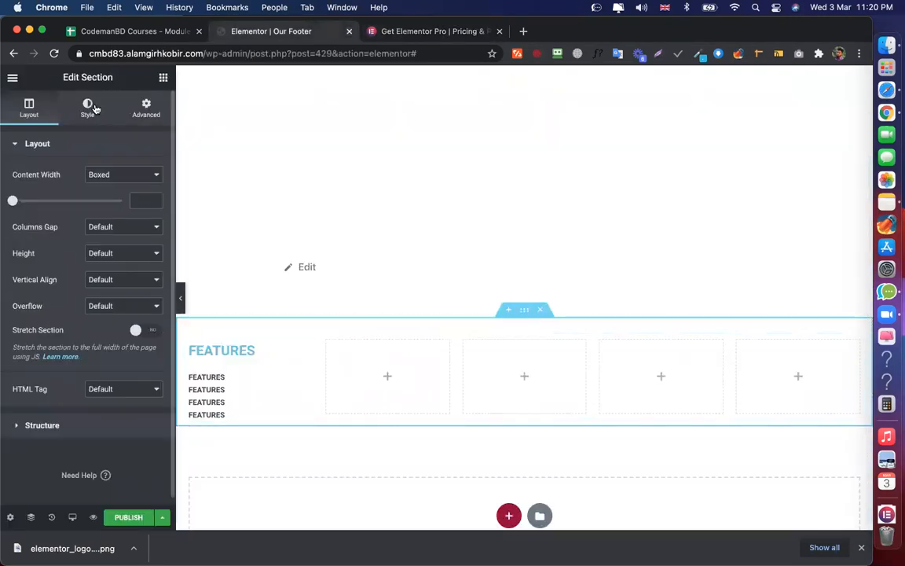
{"action": "left_click", "coordinate": [88, 107]}
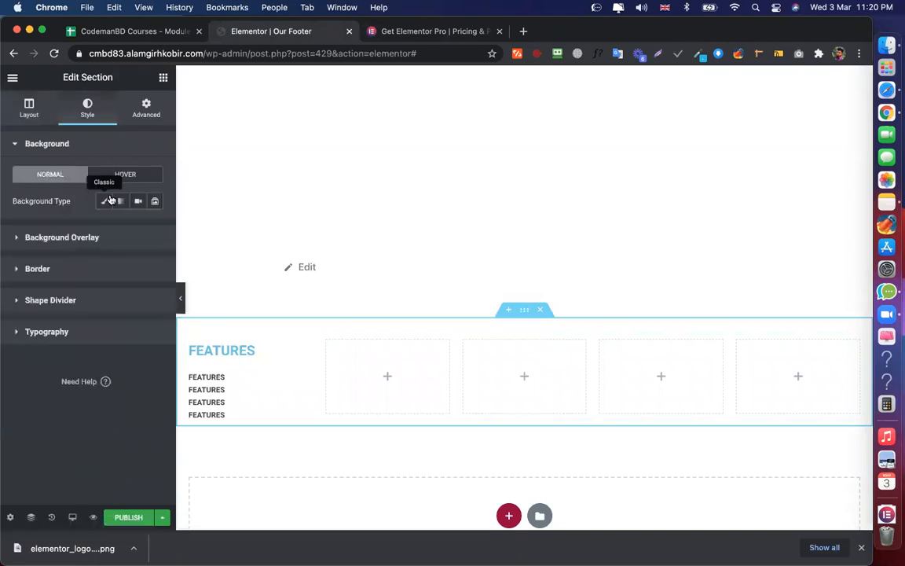
{"action": "left_click", "coordinate": [104, 201]}
{"action": "left_click", "coordinate": [155, 228]}
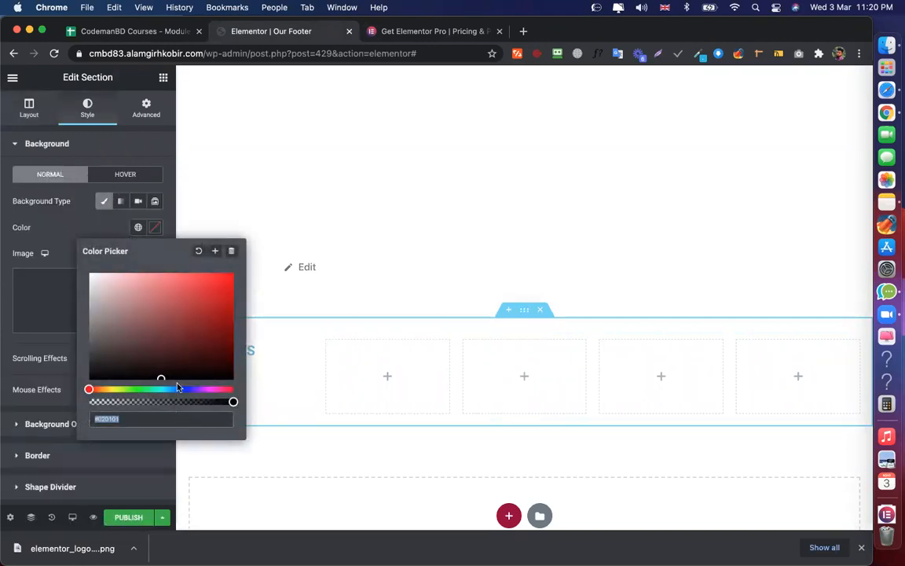
{"action": "left_click", "coordinate": [179, 387]}
{"action": "mouse_move", "coordinate": [169, 328]}
{"action": "left_mouse_down"}
{"action": "mouse_move", "coordinate": [178, 315]}
{"action": "mouse_move", "coordinate": [178, 344]}
{"action": "mouse_move", "coordinate": [198, 367]}
{"action": "left_mouse_up"}
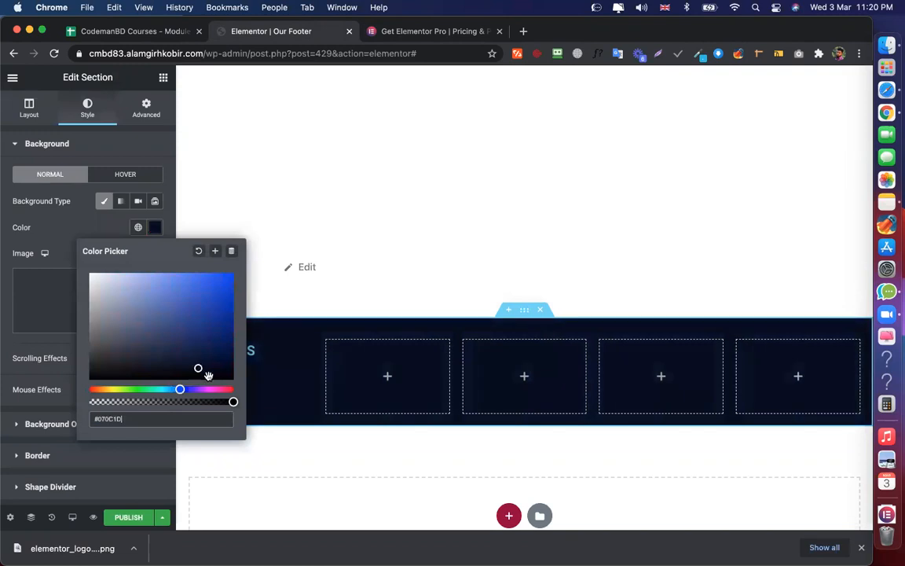
{"action": "left_click", "coordinate": [315, 209]}
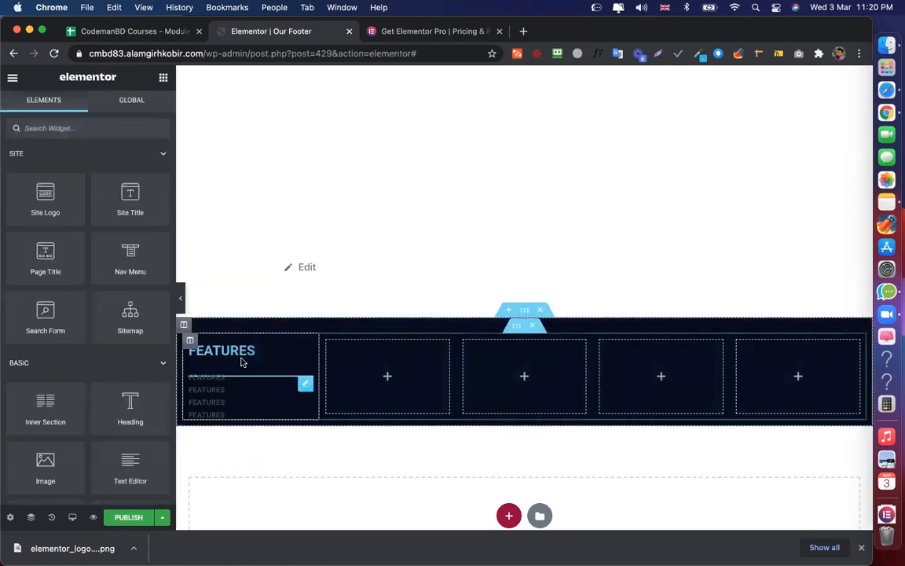
Copy the large FEATURES heading and a small FEATURES heading from the first column into the second column
{"action": "right_click", "coordinate": [281, 352]}
{"action": "left_click", "coordinate": [317, 393]}
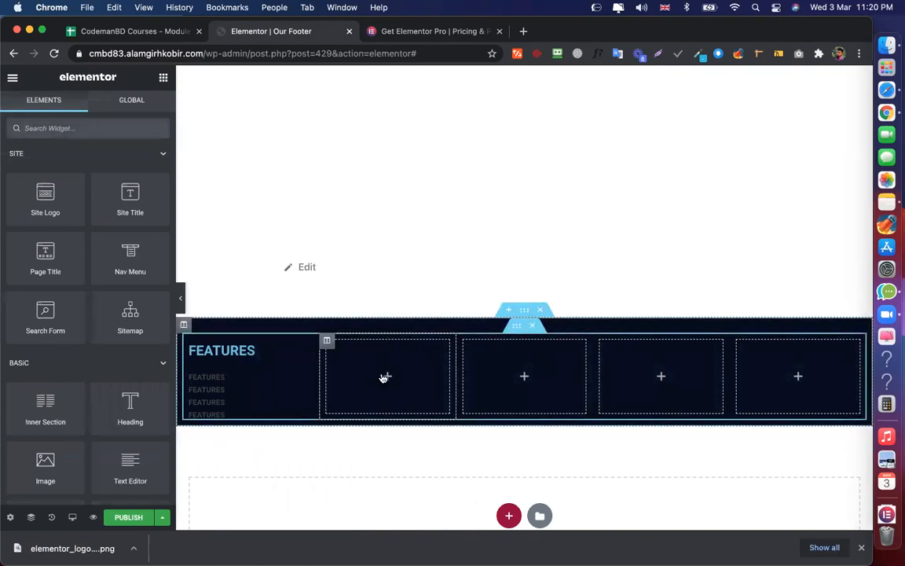
{"action": "right_click", "coordinate": [384, 376]}
{"action": "left_click", "coordinate": [419, 430]}
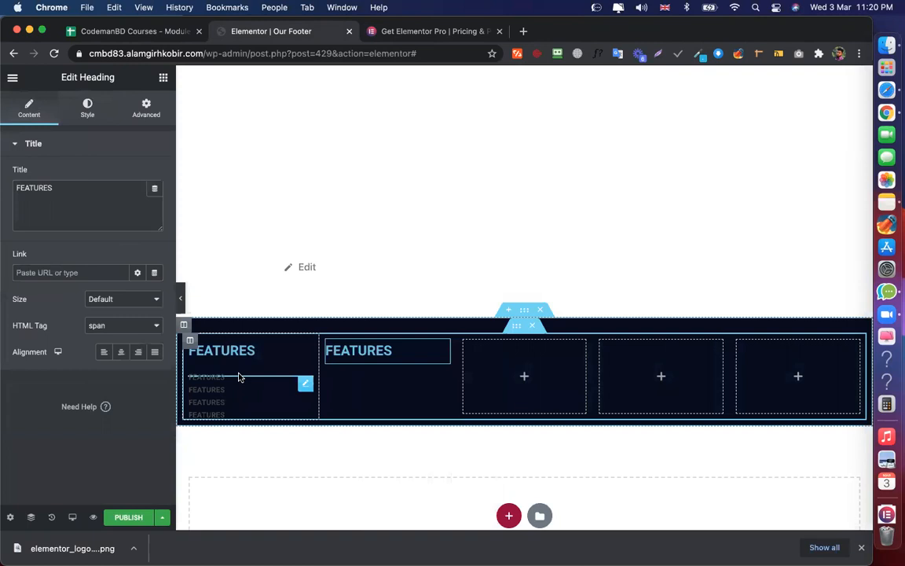
{"action": "right_click", "coordinate": [384, 383]}
{"action": "left_click", "coordinate": [418, 433]}
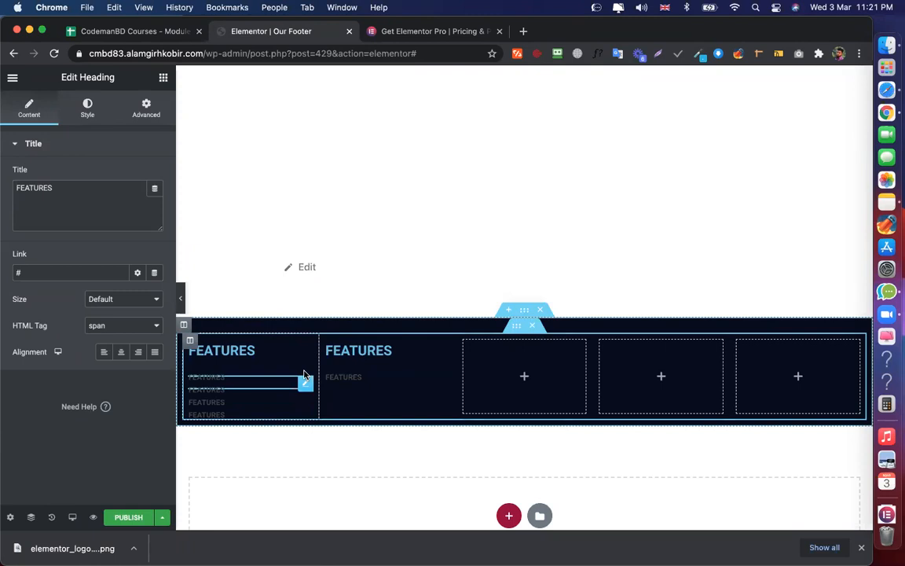
Set the text color of the first small FEATURES heading in the first column to light gray, #C5C5C8
{"action": "left_click", "coordinate": [305, 378]}
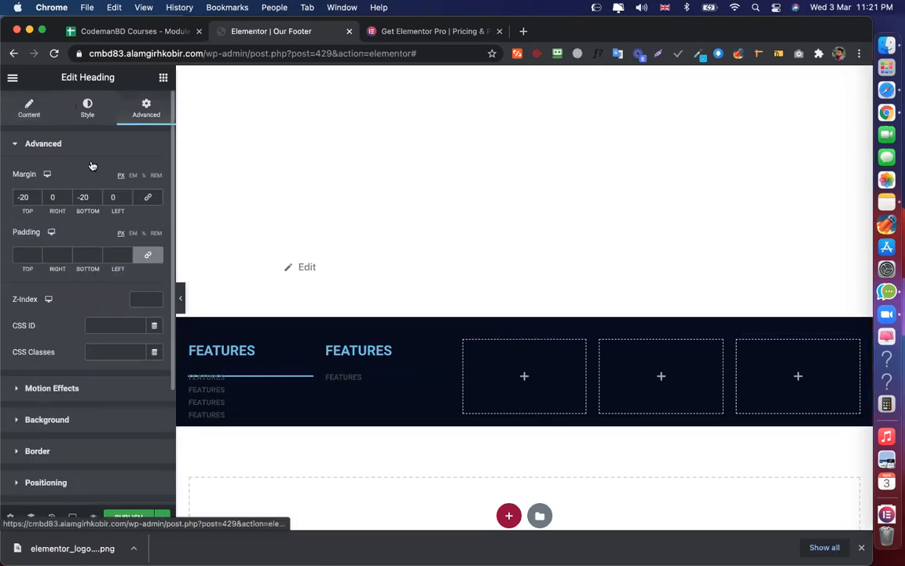
{"action": "left_click", "coordinate": [87, 108]}
{"action": "left_click", "coordinate": [154, 144]}
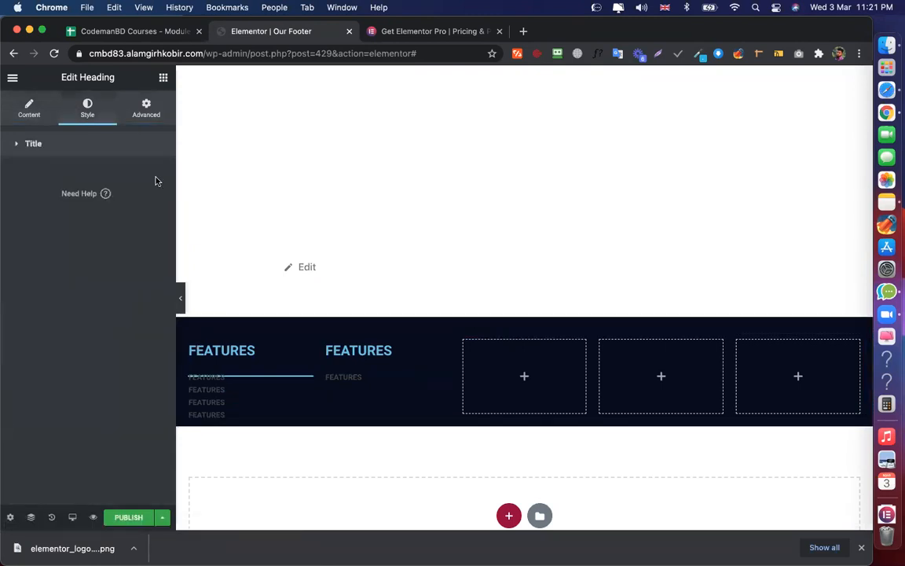
{"action": "left_click", "coordinate": [144, 144]}
{"action": "left_click", "coordinate": [156, 176]}
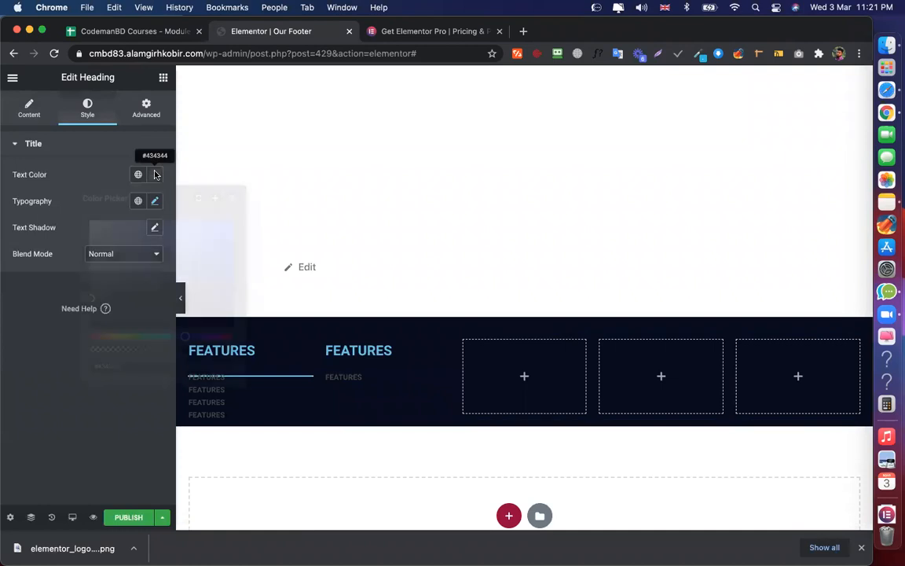
{"action": "key", "text": "super+v"}
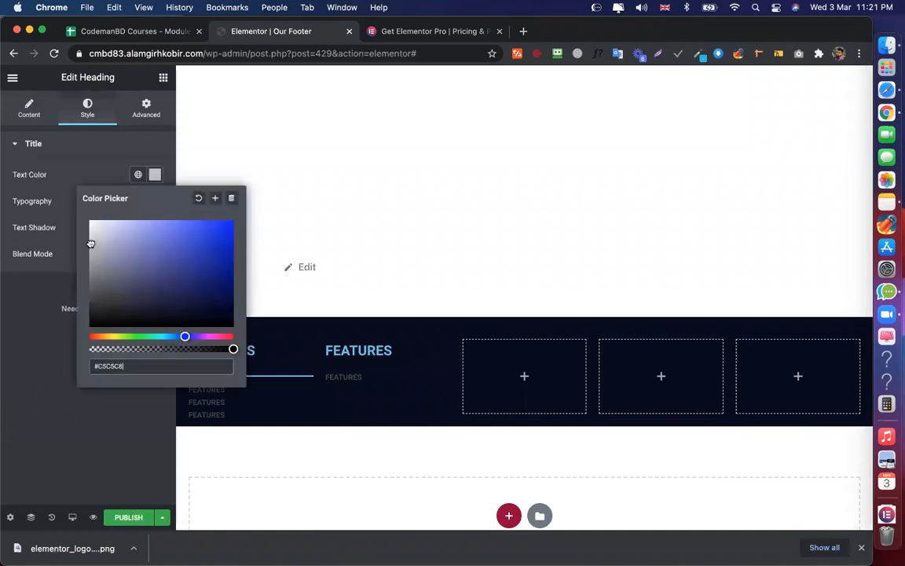
{"action": "left_click", "coordinate": [210, 380]}
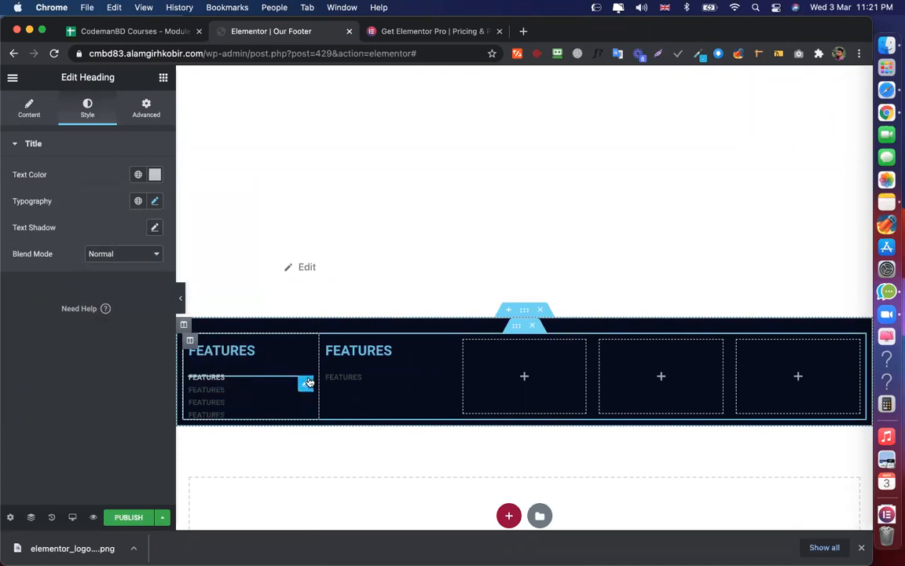
Copy the first small FEATURES heading's style onto the other three in its column and the small heading in the second column
{"action": "right_click", "coordinate": [308, 385]}
{"action": "left_click", "coordinate": [313, 391]}
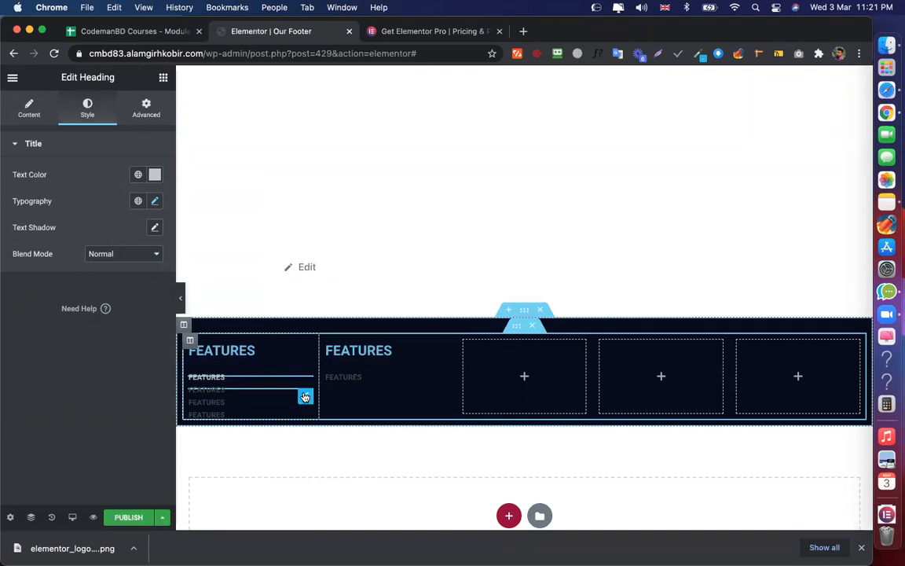
{"action": "right_click", "coordinate": [305, 397]}
{"action": "left_click", "coordinate": [365, 428]}
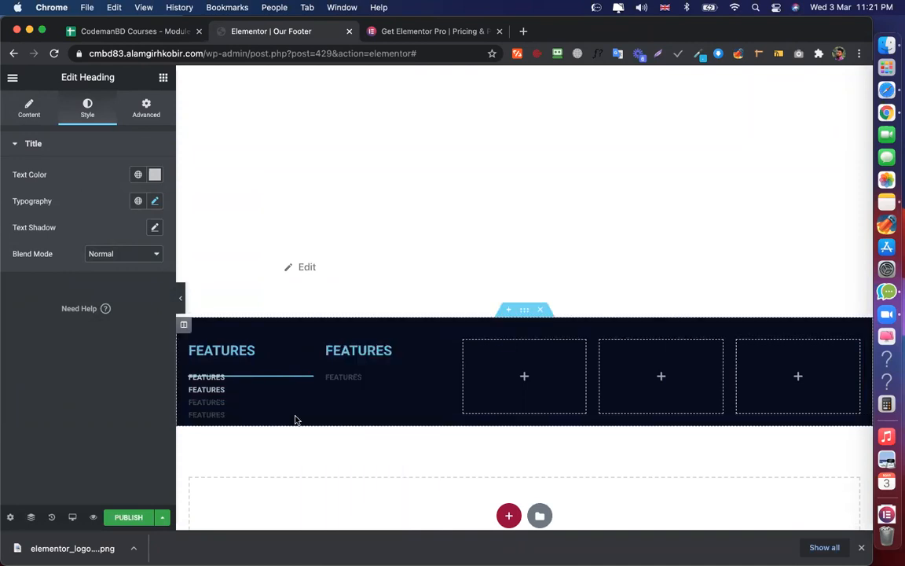
{"action": "right_click", "coordinate": [290, 398]}
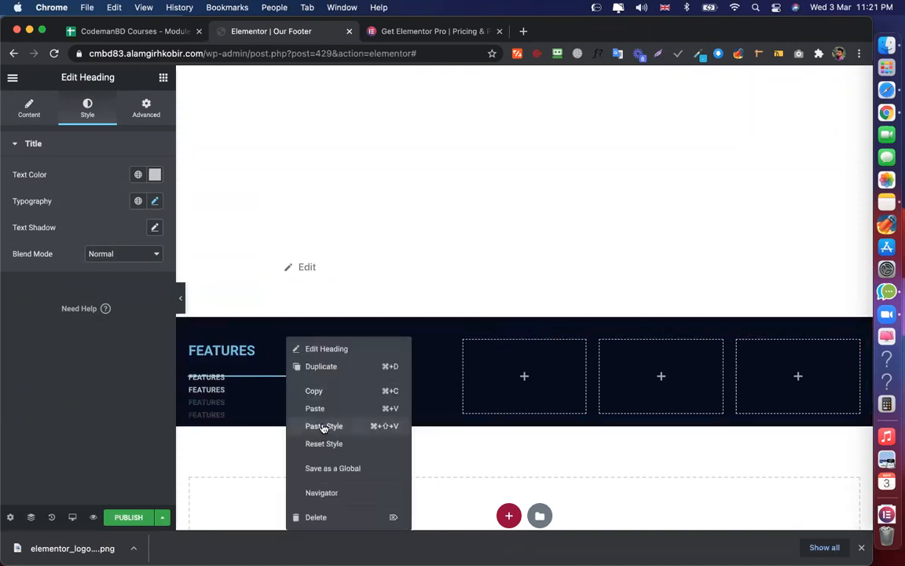
{"action": "left_click", "coordinate": [322, 426]}
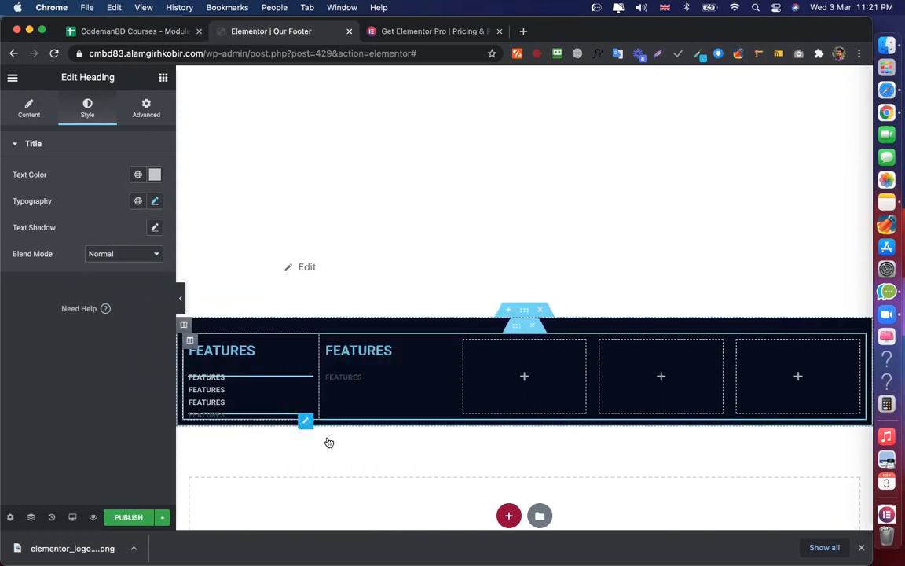
{"action": "right_click", "coordinate": [305, 415]}
{"action": "left_click", "coordinate": [348, 443]}
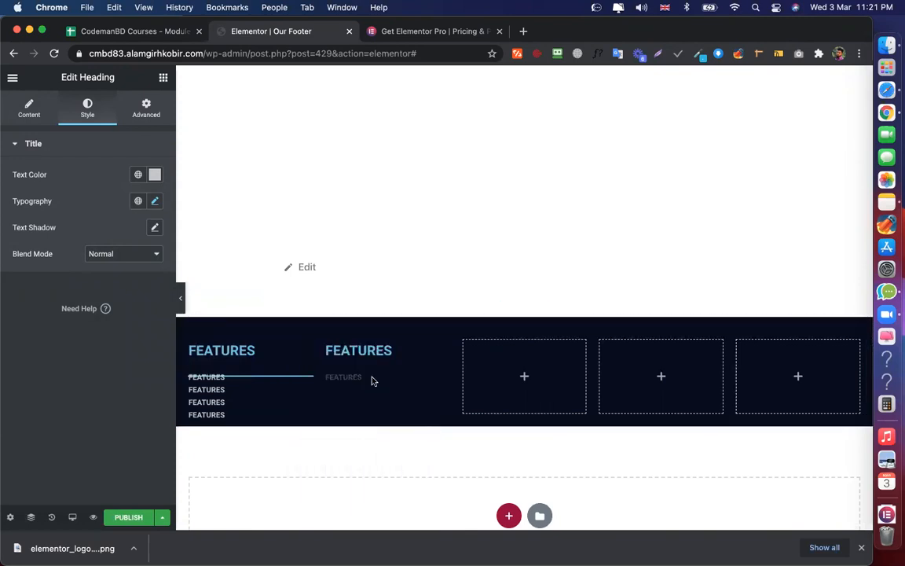
{"action": "right_click", "coordinate": [374, 380]}
{"action": "left_click", "coordinate": [410, 425]}
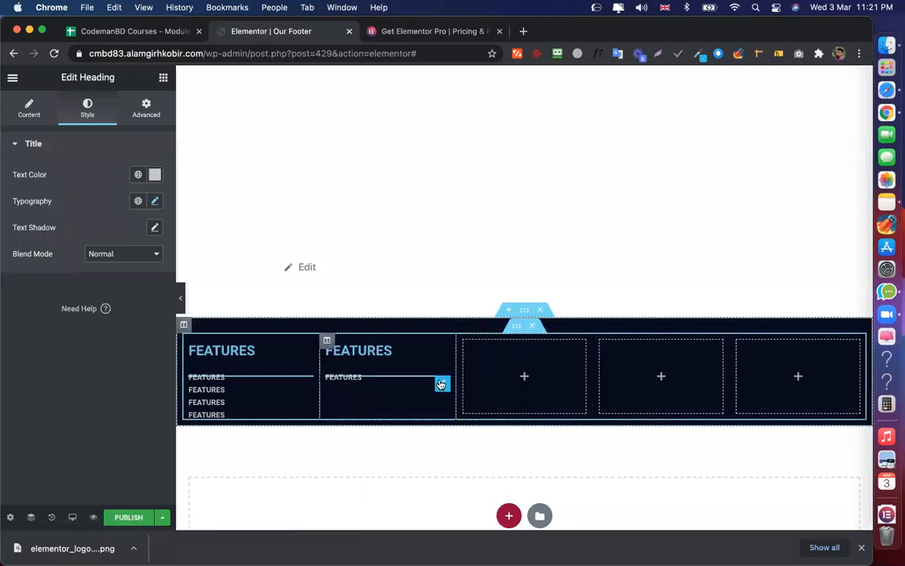
Duplicate the small FEATURES heading in the second column and check the layout against Elementor's own footer
{"action": "right_click", "coordinate": [441, 384]}
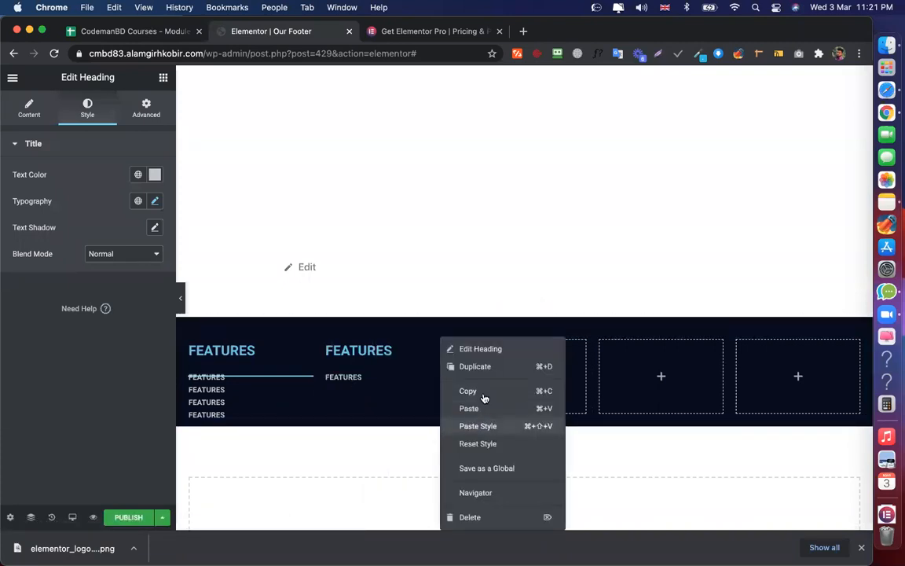
{"action": "left_click", "coordinate": [476, 367]}
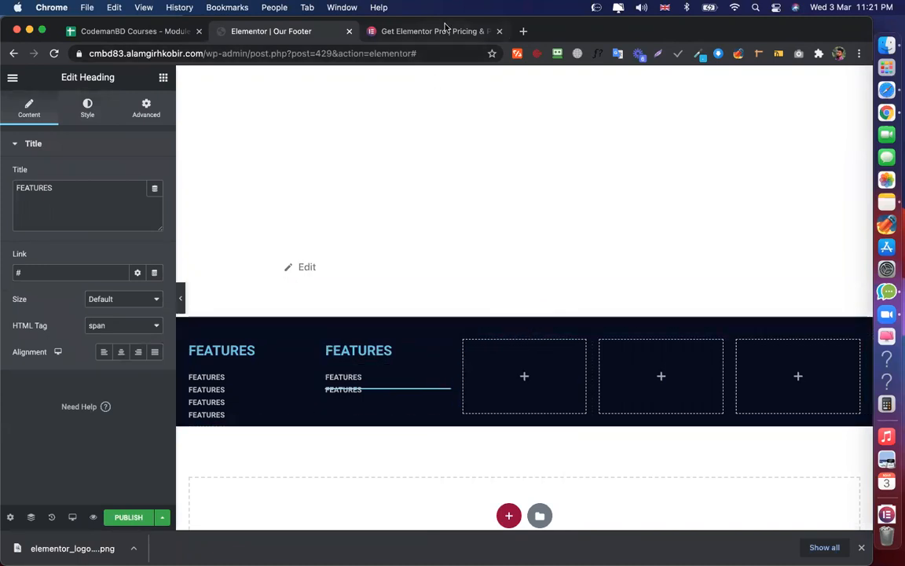
{"action": "key", "text": "ctrl+Tab"}
{"action": "left_click", "coordinate": [282, 32]}
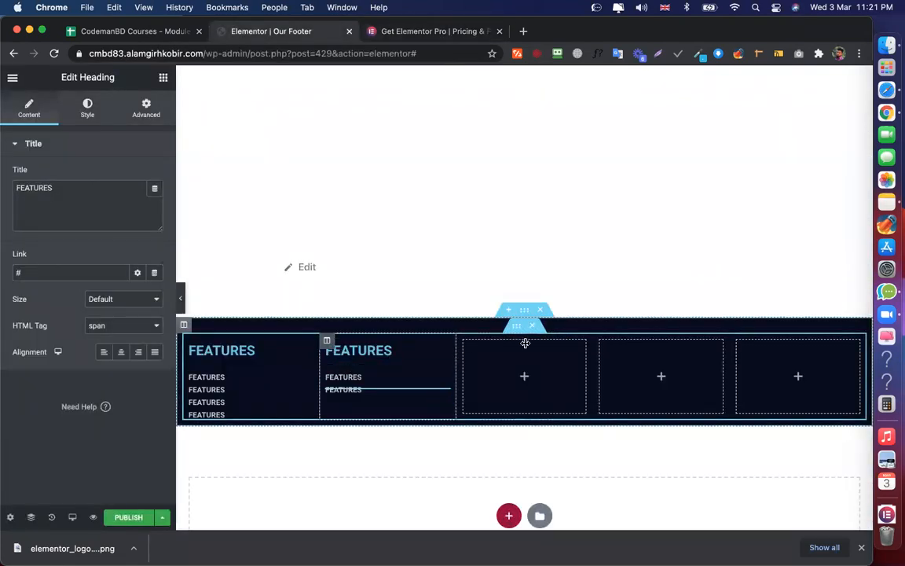
Duplicate the filled second column twice as the third and fourth columns, deleting two empty columns to keep five in total
{"action": "right_click", "coordinate": [327, 341]}
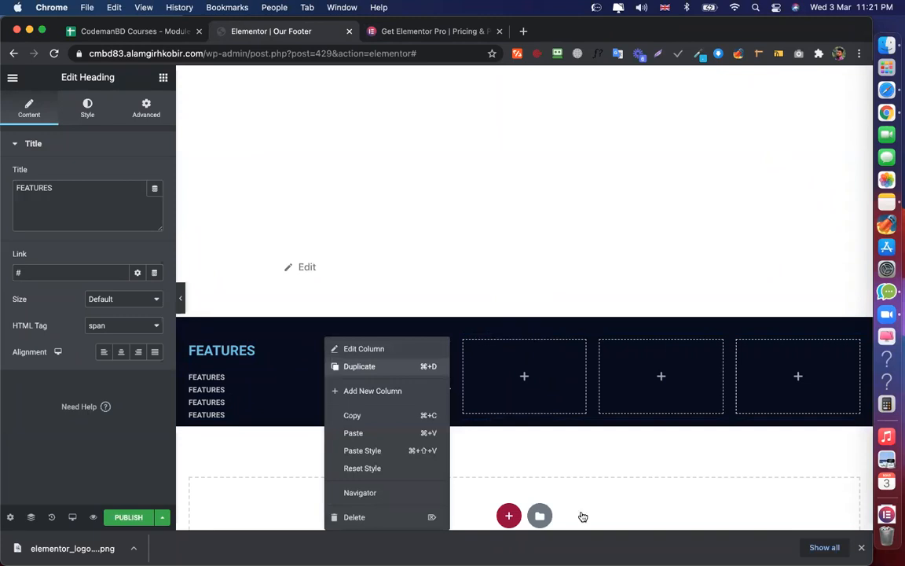
{"action": "left_click", "coordinate": [360, 366]}
{"action": "right_click", "coordinate": [538, 340]}
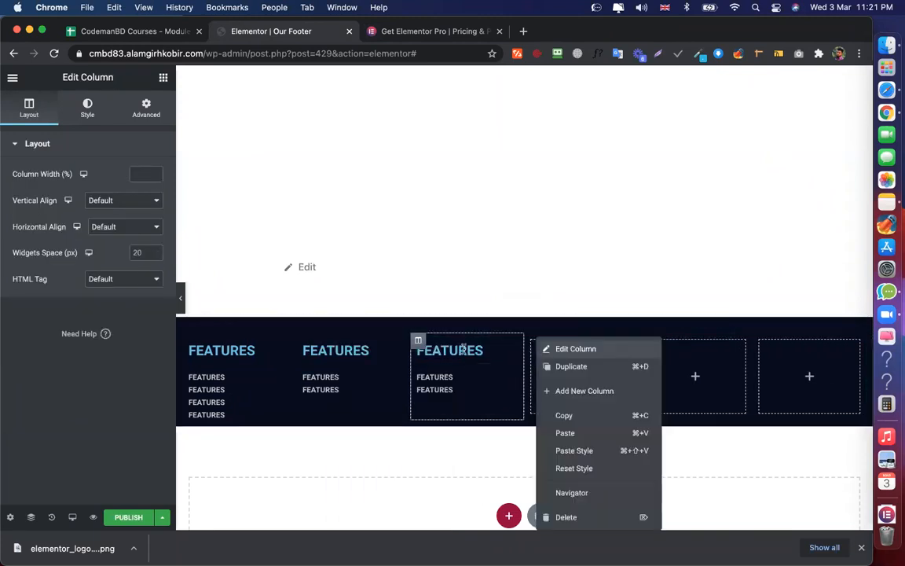
{"action": "left_click", "coordinate": [566, 518]}
{"action": "right_click", "coordinate": [469, 343]}
{"action": "left_click", "coordinate": [491, 390]}
{"action": "right_click", "coordinate": [463, 340]}
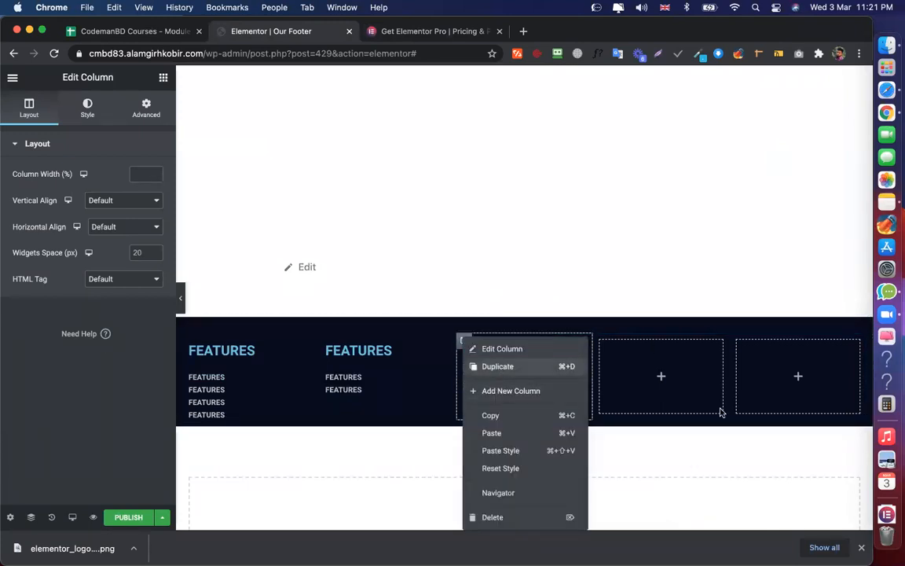
{"action": "left_click", "coordinate": [498, 367]}
{"action": "right_click", "coordinate": [648, 340]}
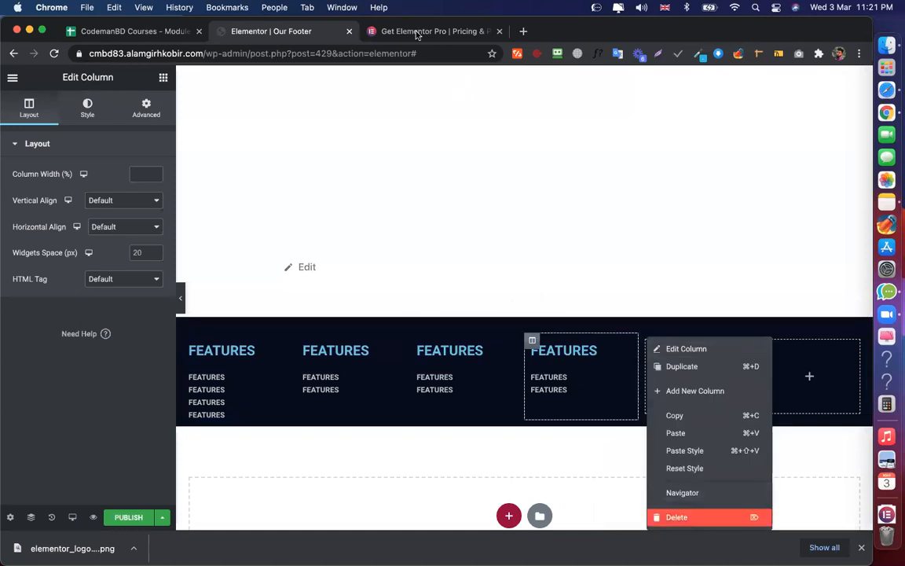
{"action": "left_click", "coordinate": [677, 517]}
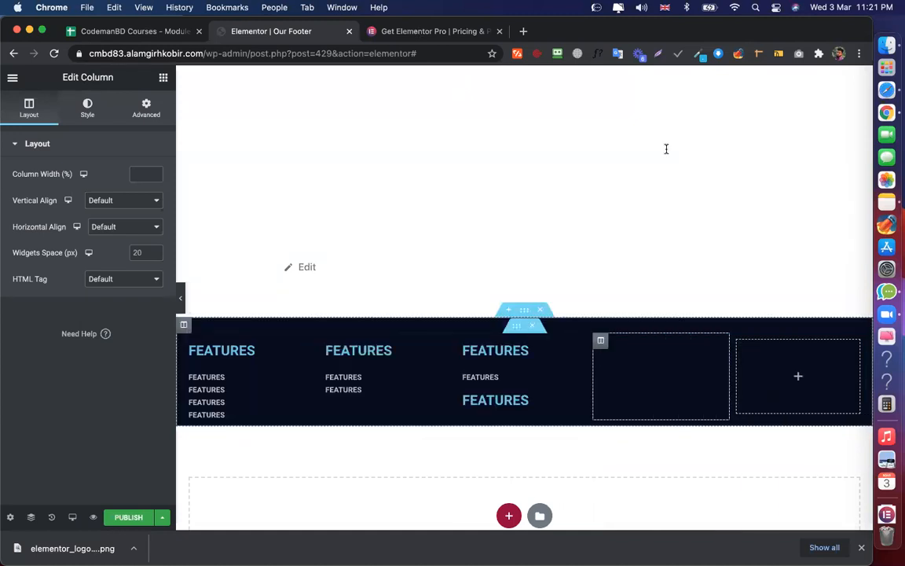
Copy the SUBSCRIBE TO OUR NEWSLETTER heading text from the footer of Elementor's pricing page and return to the footer template
{"action": "key", "text": "ctrl+Tab"}
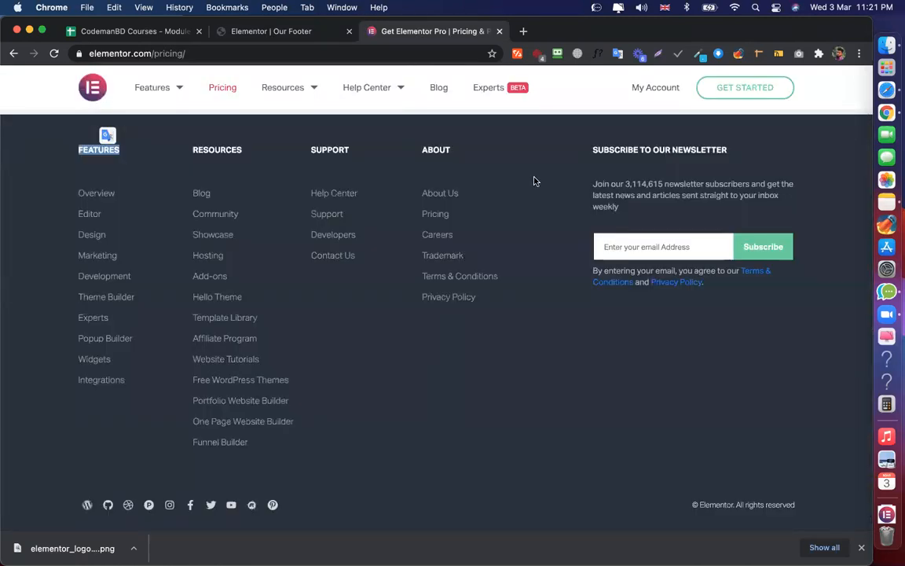
{"action": "left_click_drag", "start_coordinate": [625, 198], "coordinate": [495, 156]}
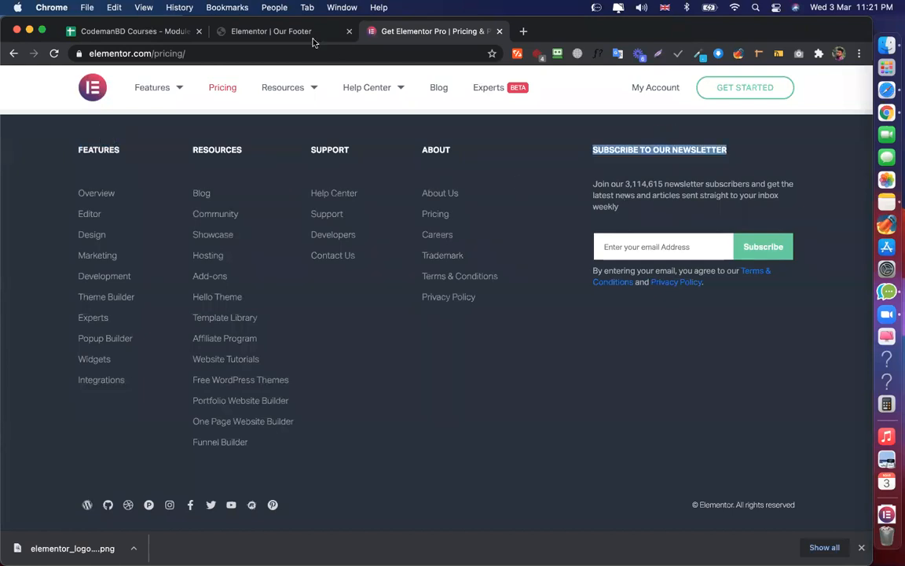
{"action": "right_click", "coordinate": [669, 149]}
{"action": "left_click", "coordinate": [313, 38]}
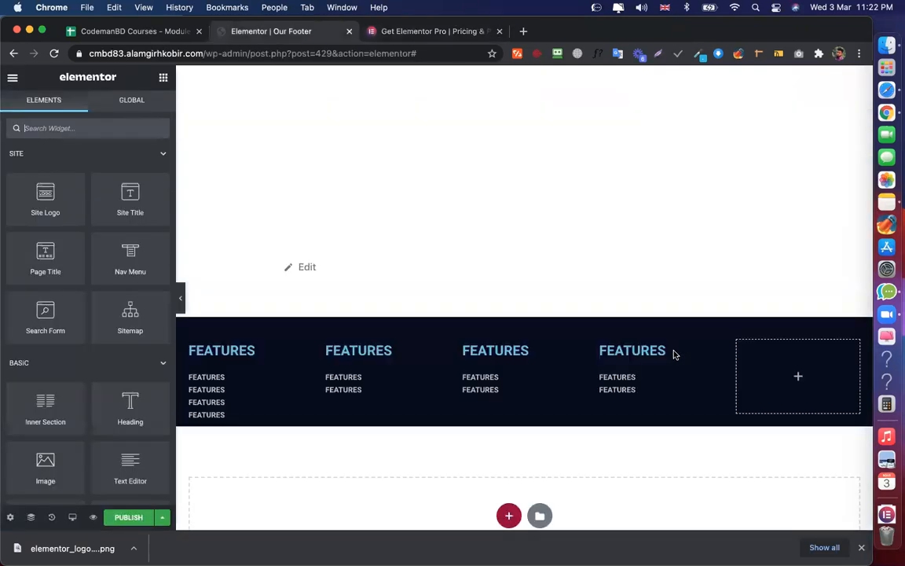
Duplicate the fourth column's large FEATURES heading, move the copy into the empty fifth column, and retitle it SUBSCRIBE TO OUR NEWSLETTER
{"action": "right_click", "coordinate": [674, 345]}
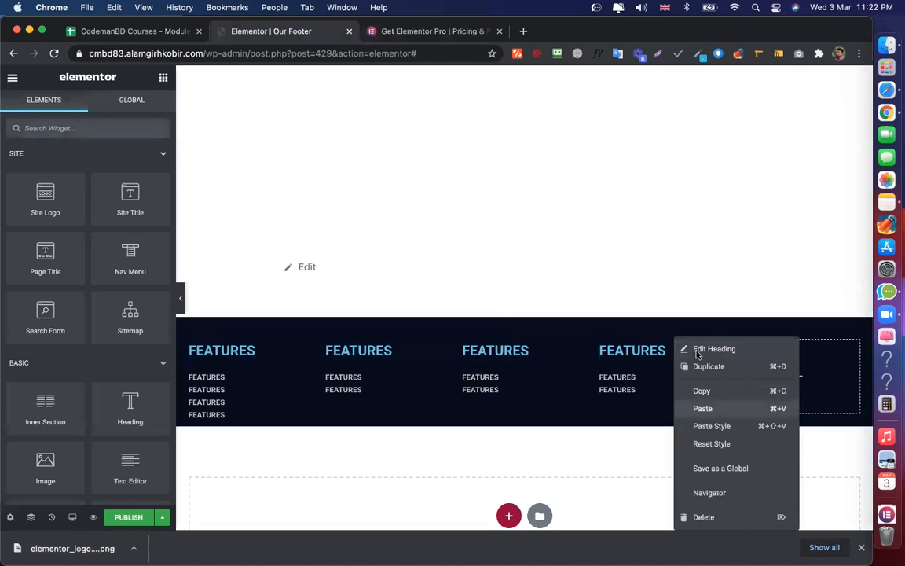
{"action": "left_click", "coordinate": [710, 364]}
{"action": "left_click_drag", "start_coordinate": [716, 345], "coordinate": [790, 392]}
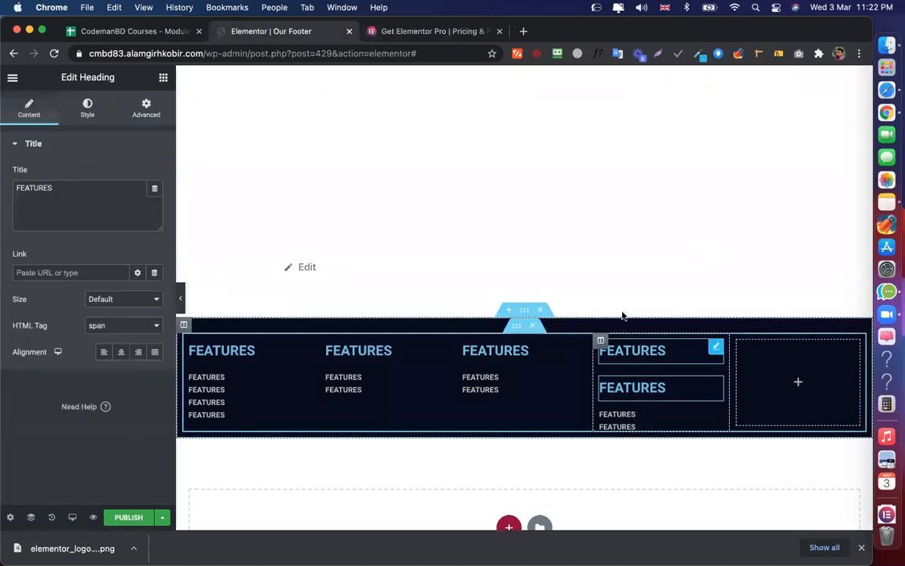
{"action": "double_click", "coordinate": [78, 195]}
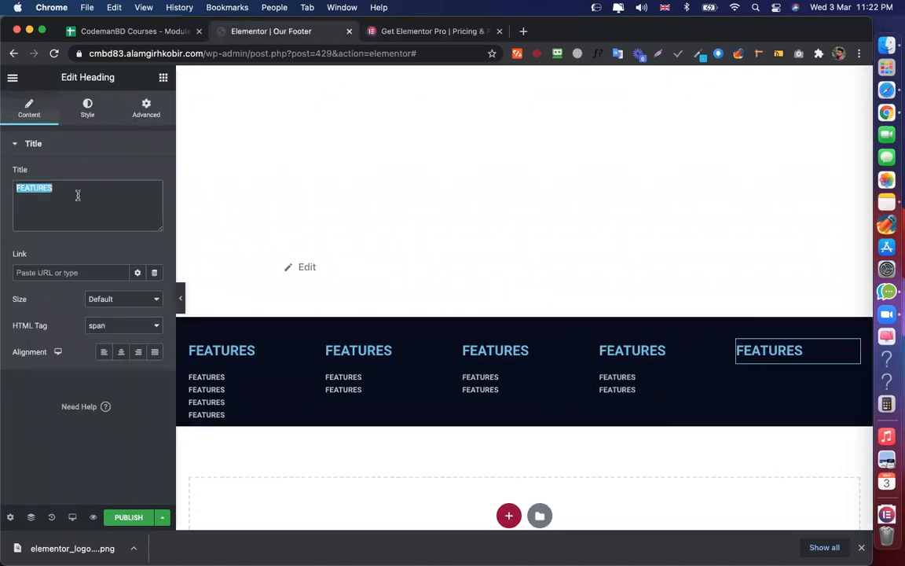
{"action": "key", "text": "super+v"}
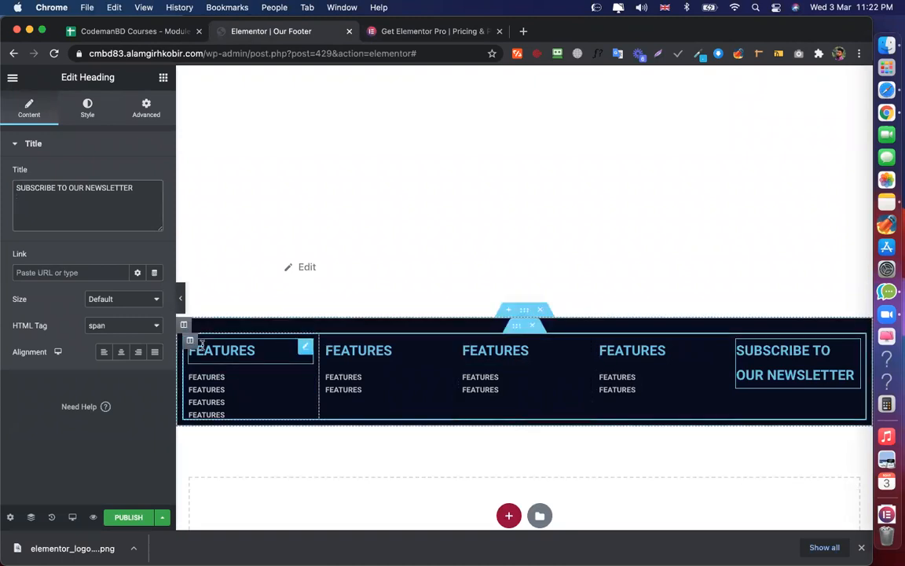
Set the width of the first and second footer columns to 15% each
{"action": "left_click", "coordinate": [190, 342]}
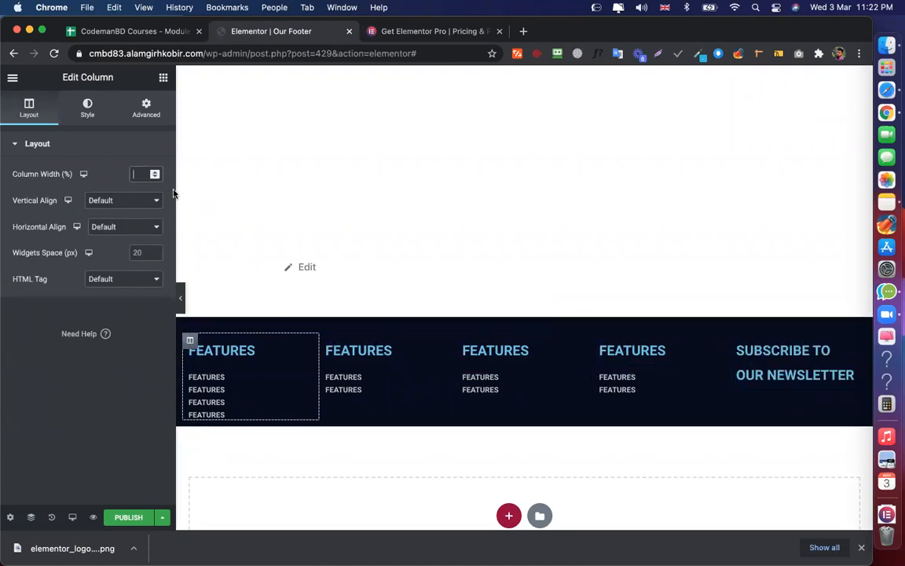
{"action": "type", "text": "15"}
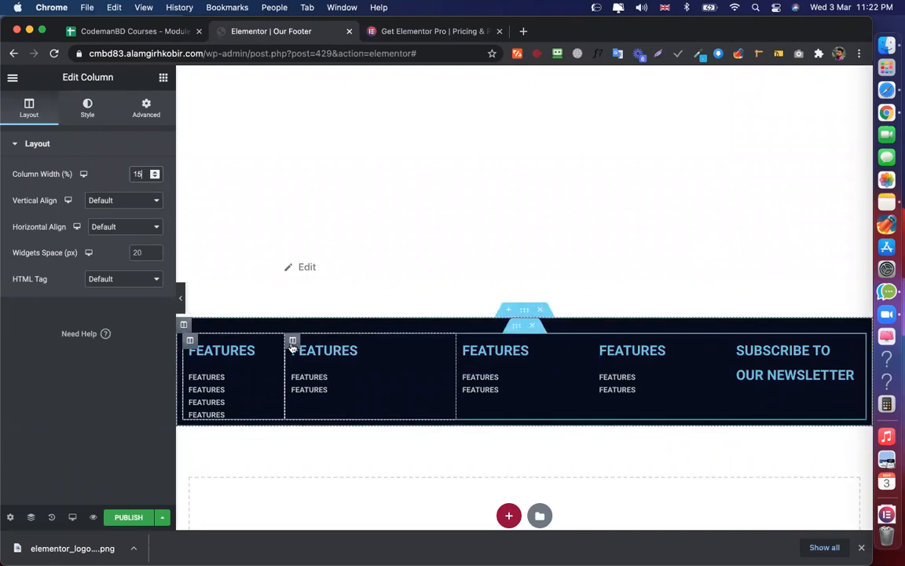
{"action": "left_click", "coordinate": [293, 343]}
{"action": "double_click", "coordinate": [137, 170]}
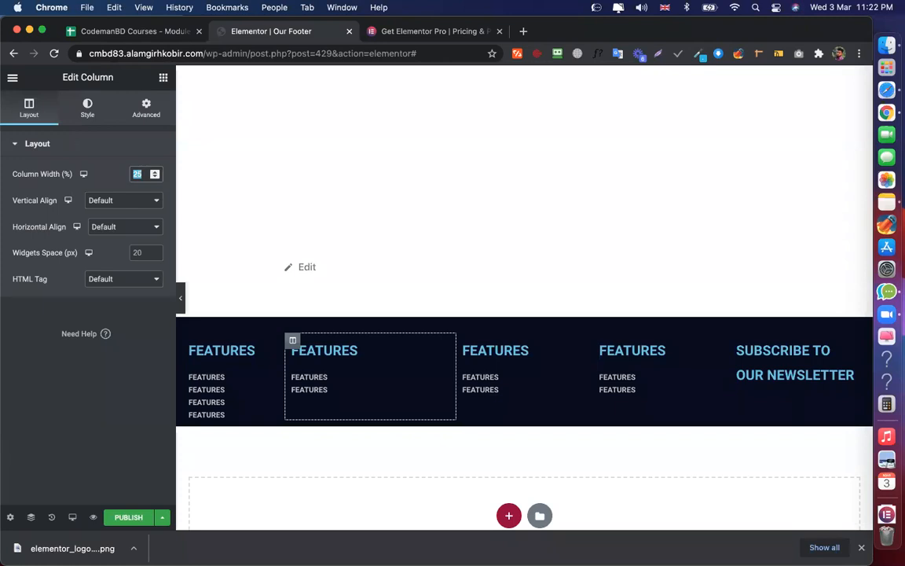
{"action": "type", "text": "15"}
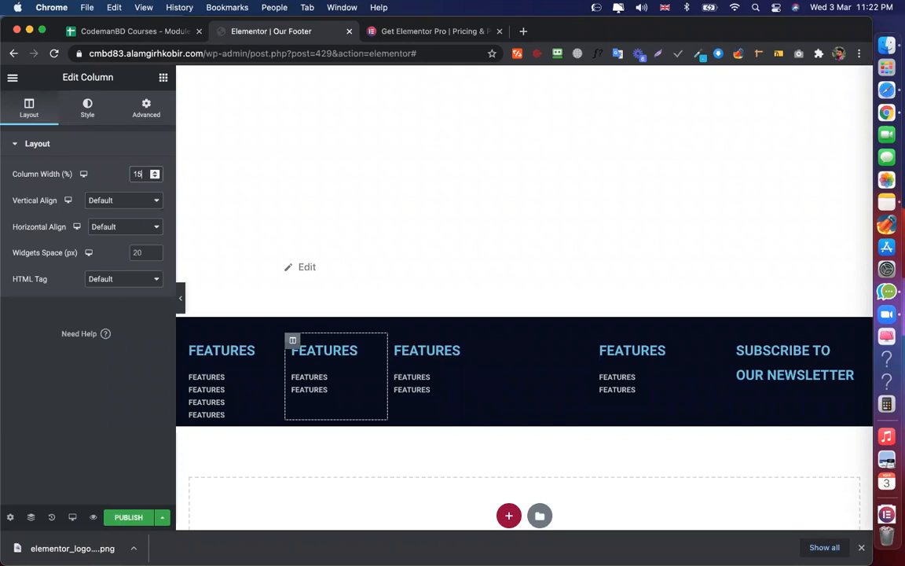
{"action": "double_click", "coordinate": [139, 173]}
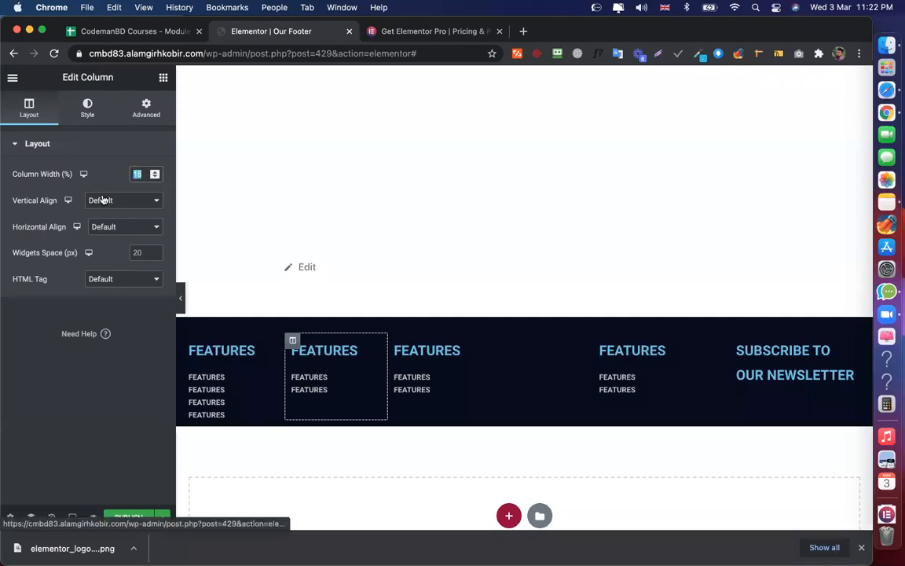
{"action": "left_click", "coordinate": [287, 7]}
{"action": "left_click", "coordinate": [289, 6]}
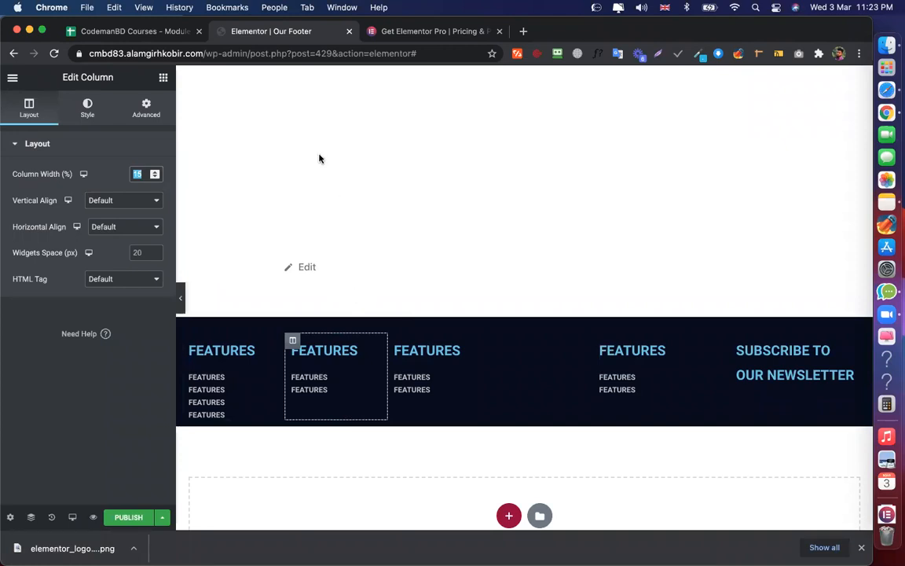
Give the third and fourth columns the same 15% width by copying the second column and pasting its style onto both
{"action": "left_click", "coordinate": [405, 358]}
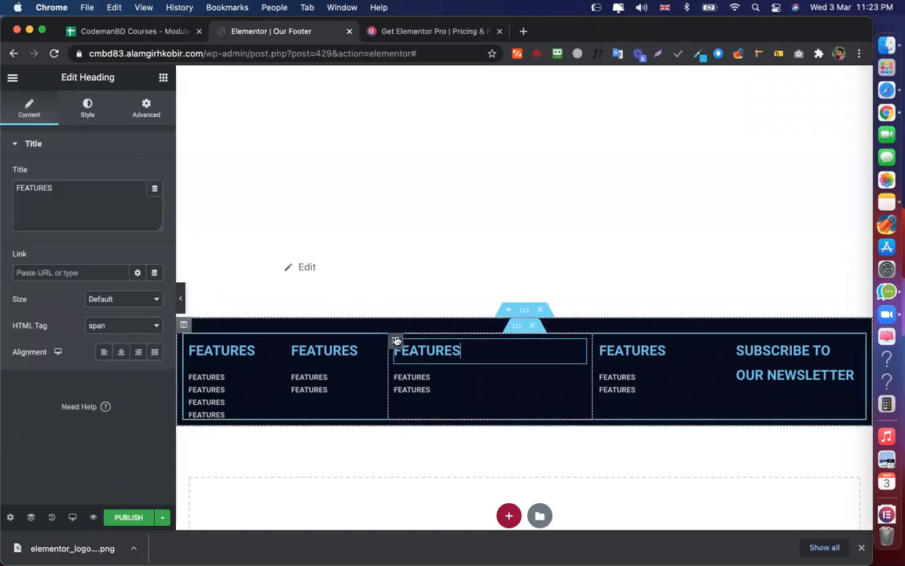
{"action": "left_click", "coordinate": [395, 340]}
{"action": "right_click", "coordinate": [293, 341]}
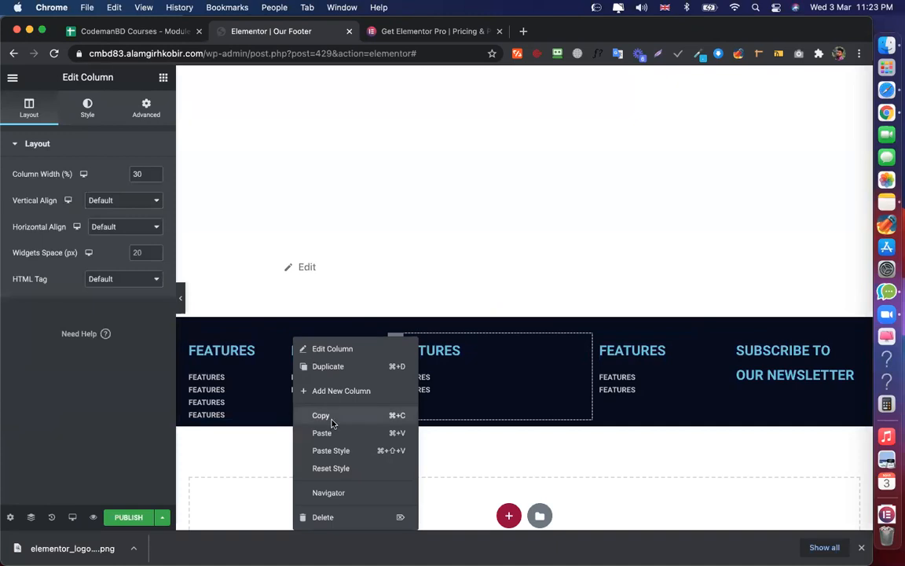
{"action": "left_click", "coordinate": [334, 417]}
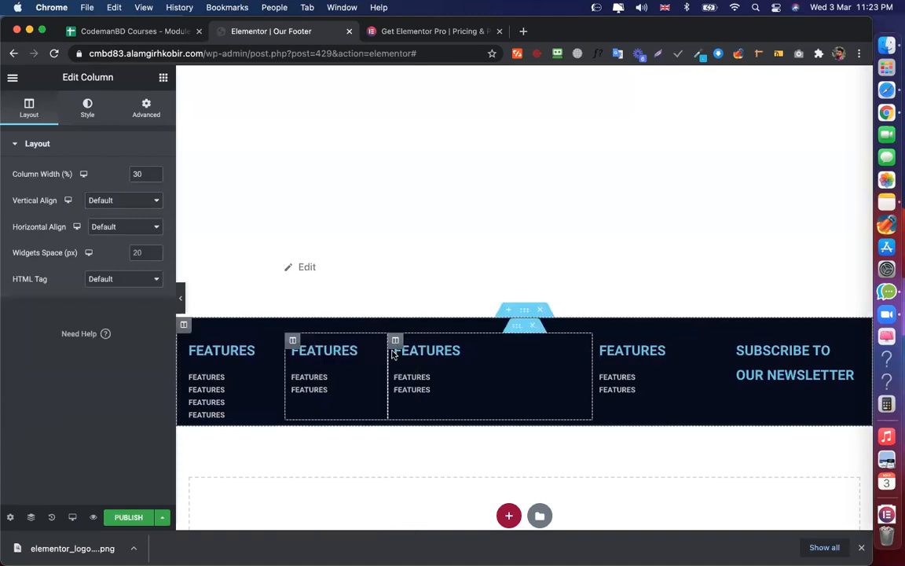
{"action": "right_click", "coordinate": [435, 402]}
{"action": "left_click", "coordinate": [445, 451]}
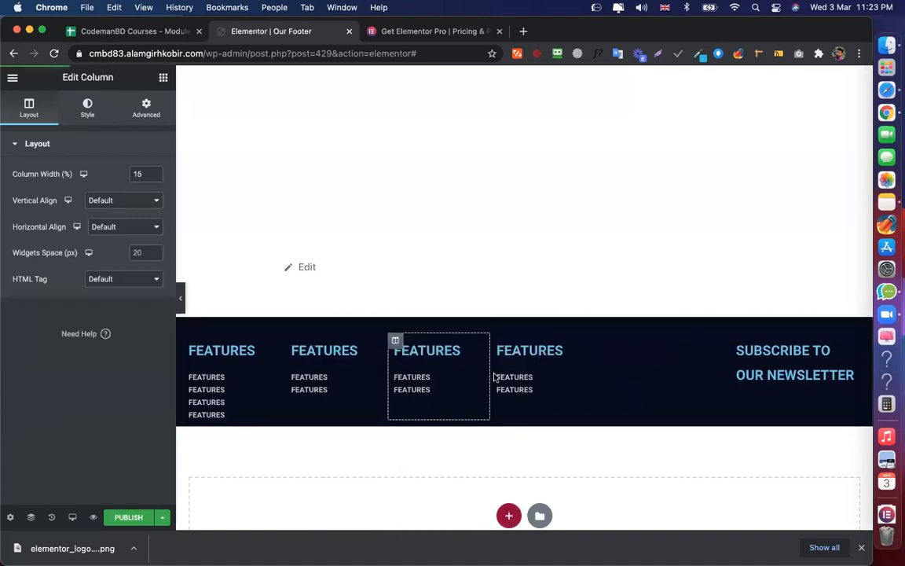
{"action": "right_click", "coordinate": [501, 377]}
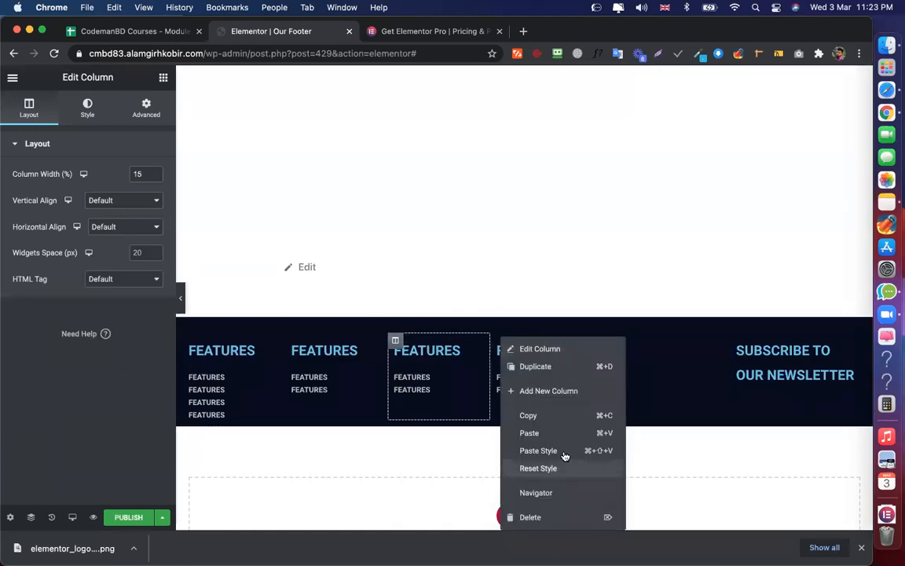
{"action": "left_click", "coordinate": [563, 452]}
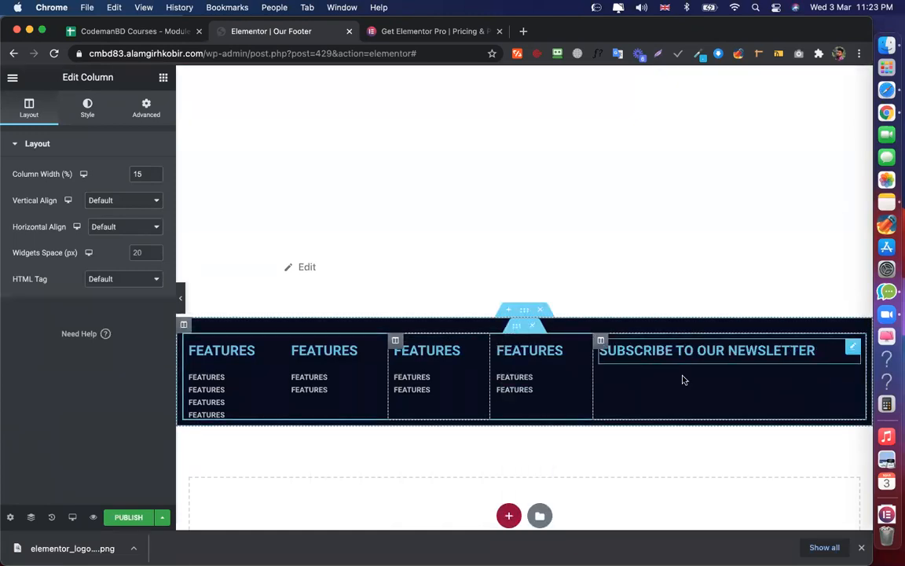
Copy a small FEATURES link heading from the fourth column and paste it under the SUBSCRIBE TO OUR NEWSLETTER heading
{"action": "right_click", "coordinate": [526, 384]}
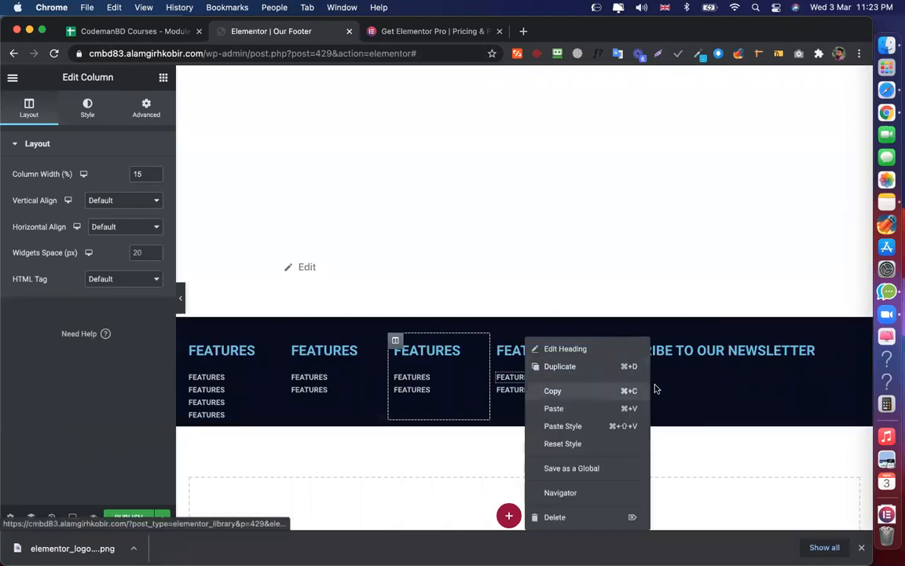
{"action": "left_click", "coordinate": [694, 434]}
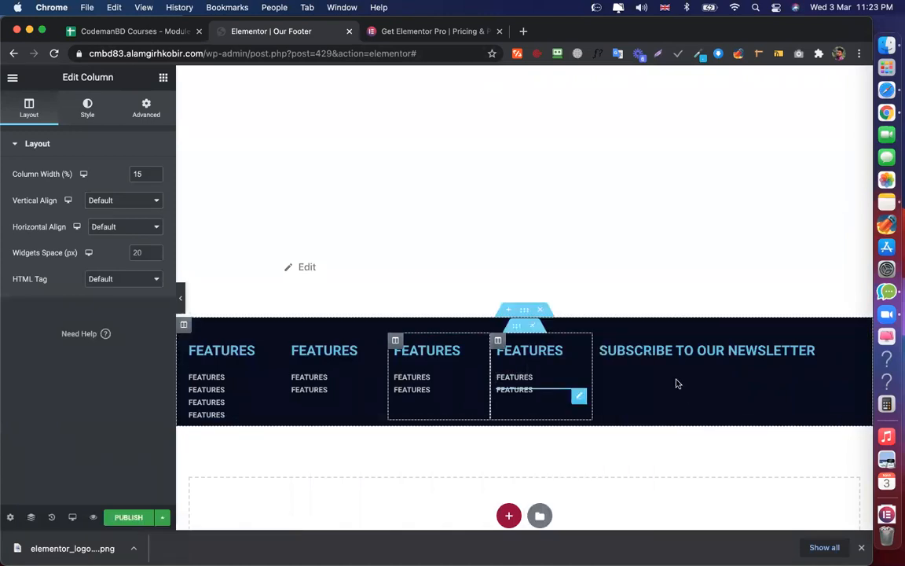
{"action": "right_click", "coordinate": [657, 346]}
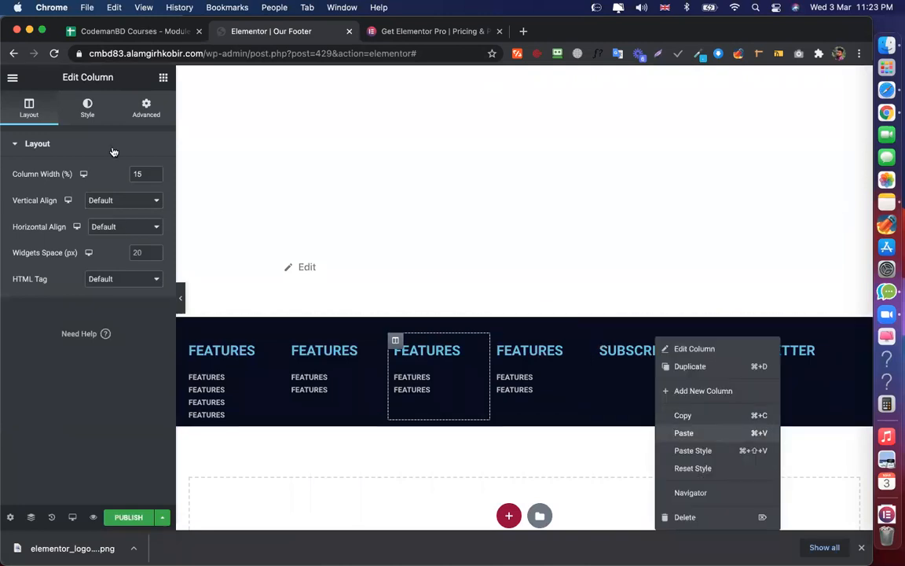
{"action": "left_click", "coordinate": [680, 432]}
{"action": "left_click", "coordinate": [59, 168]}
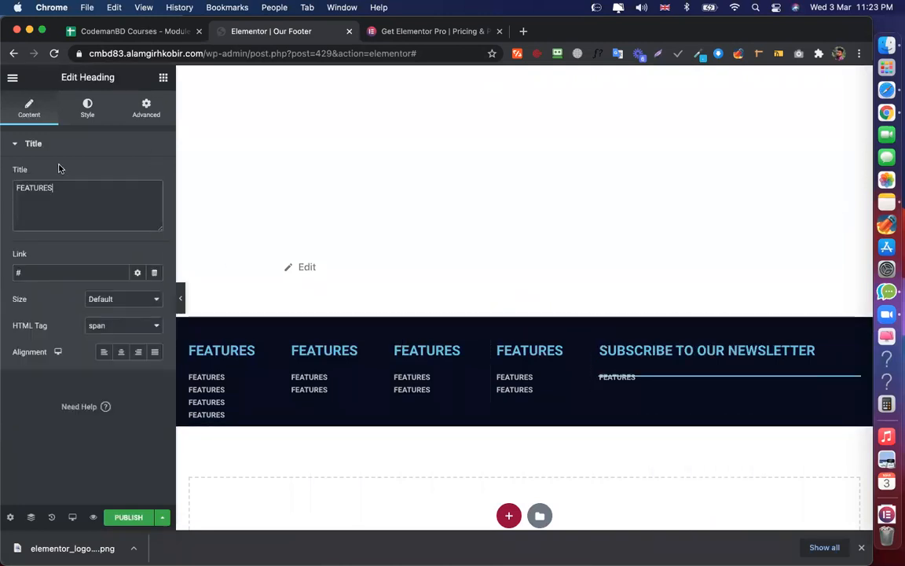
Replace the pasted heading's title with the filler text "jew jkbfdu wejfh wefj how qopiu oqjii"
{"action": "key", "text": "super+a"}
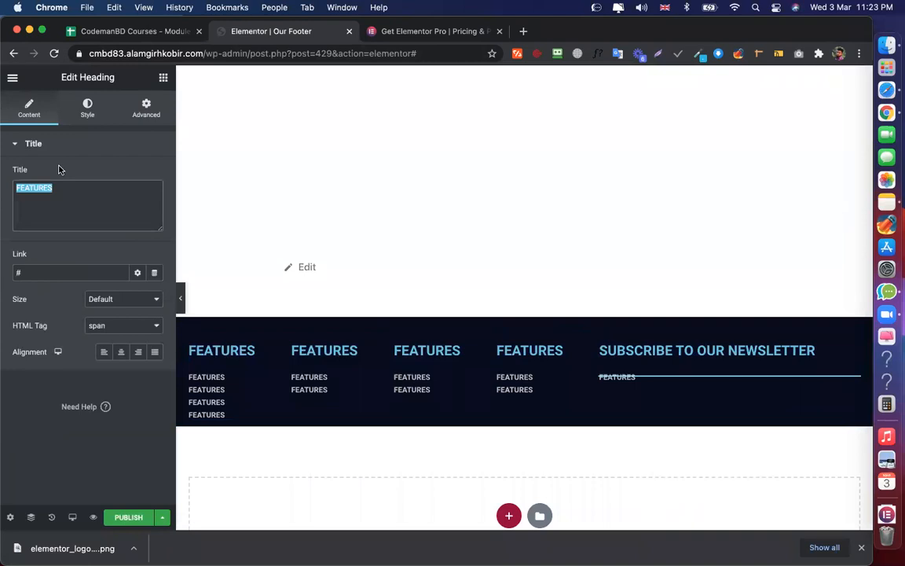
{"action": "type", "text": "jew jkbfdu wejfh wefj how"}
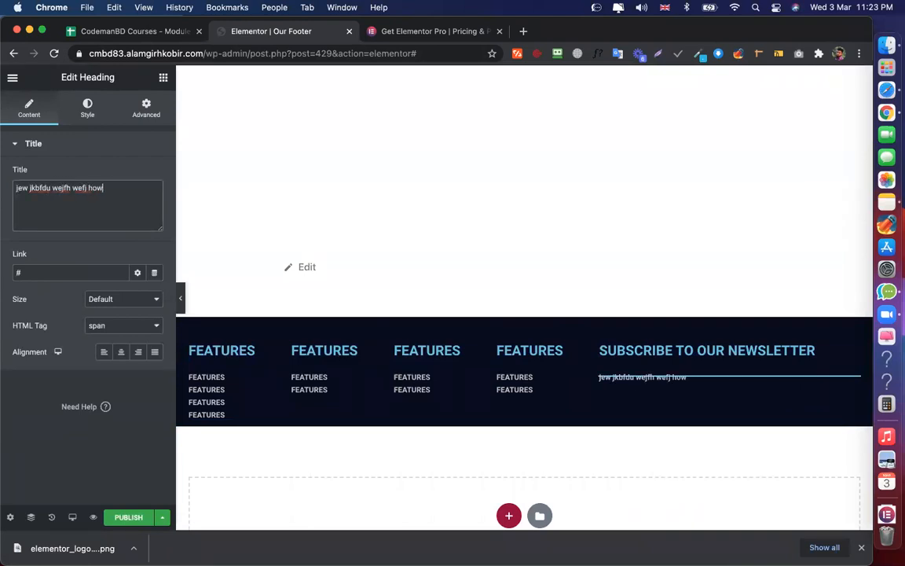
{"action": "type", "text": " qopiu oqjii"}
Search the web for "loream" in a new browser tab and open the Lorem Ipsum generator site lipsum.com
{"action": "key", "text": "super+a"}
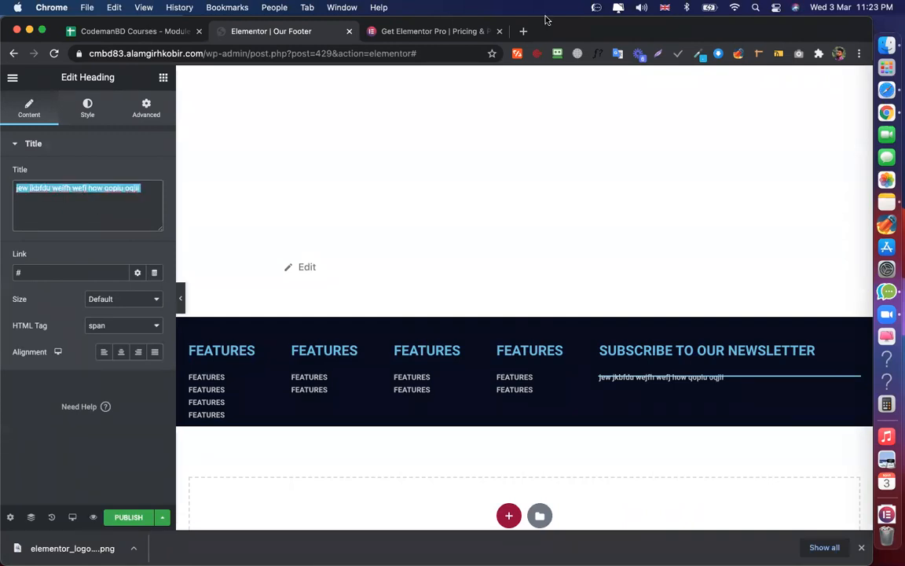
{"action": "left_click", "coordinate": [510, 32]}
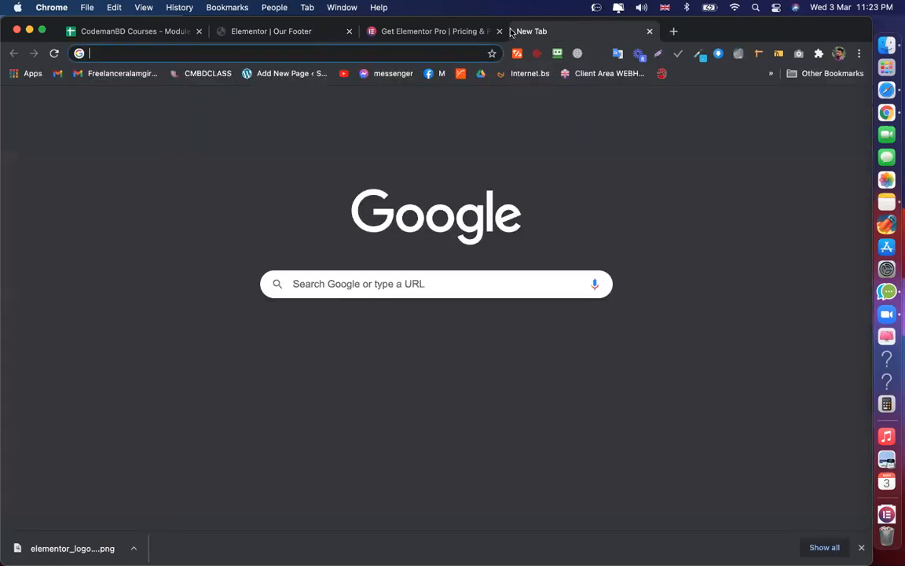
{"action": "type", "text": "l"}
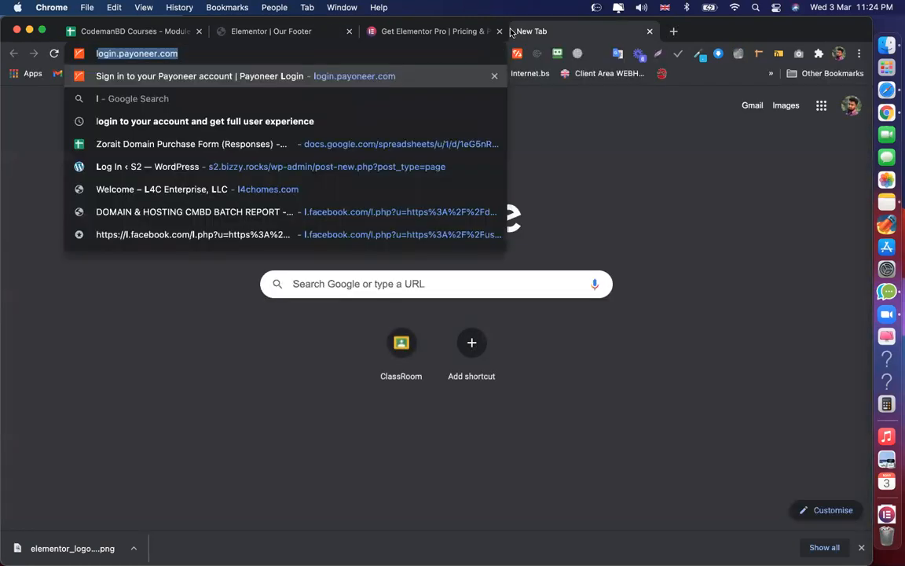
{"action": "type", "text": "oream"}
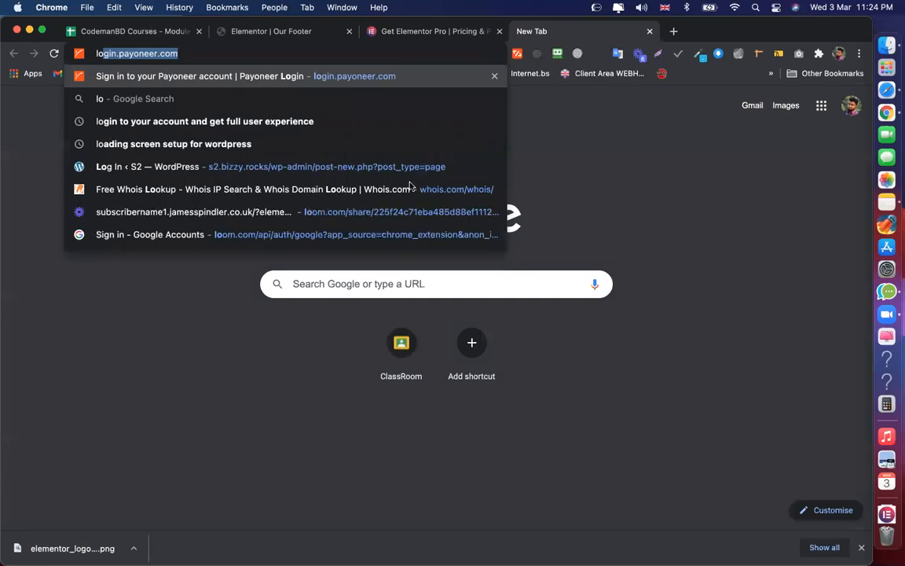
{"action": "key", "text": "Return"}
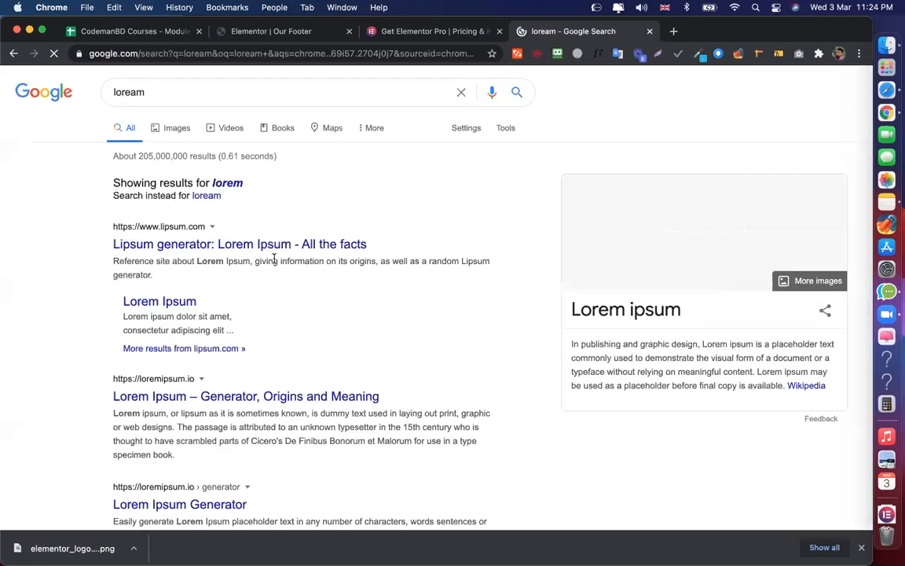
{"action": "left_click", "coordinate": [232, 246]}
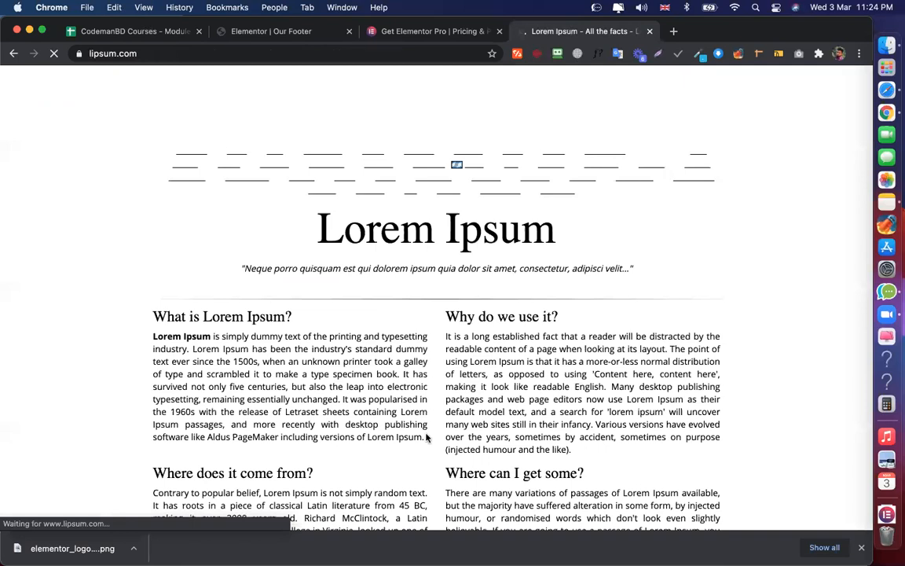
Copy the "What is Lorem Ipsum?" paragraph and paste it as the title of the small heading in the newsletter column
{"action": "left_click_drag", "start_coordinate": [153, 336], "coordinate": [425, 438]}
{"action": "key", "text": "super+c"}
{"action": "left_click", "coordinate": [280, 32]}
{"action": "key", "text": "super+v"}
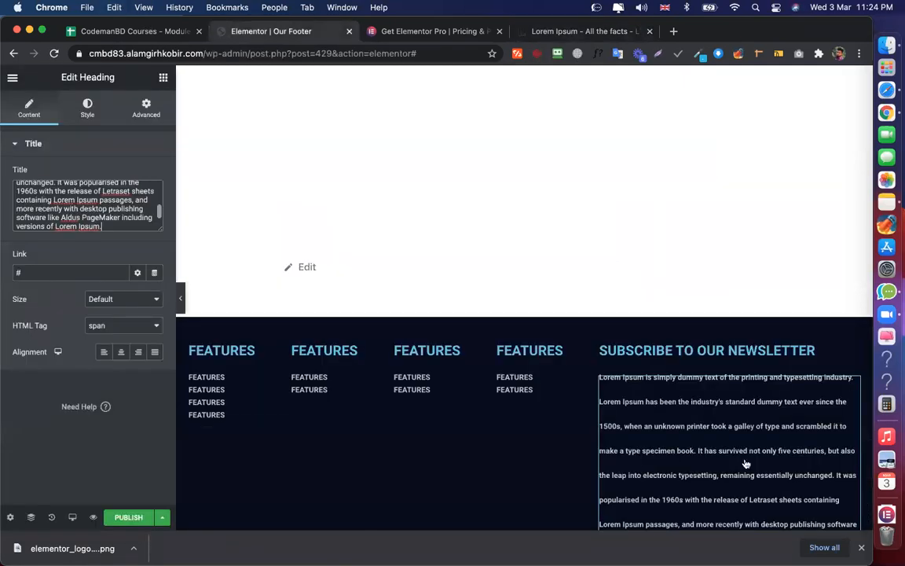
{"action": "scroll", "coordinate": [744, 458], "scroll_direction": "down", "scroll_amount": 4}
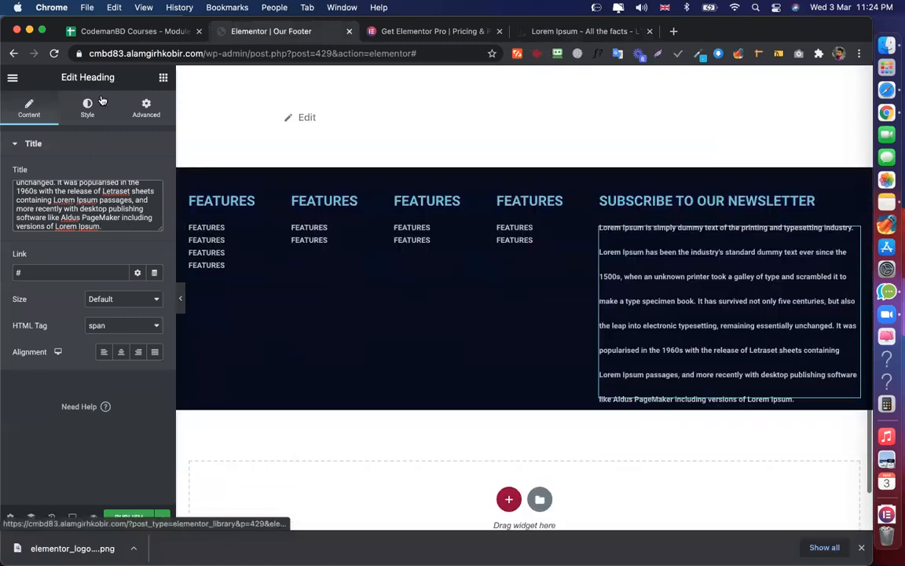
{"action": "scroll", "coordinate": [707, 377], "scroll_direction": "up", "scroll_amount": 3}
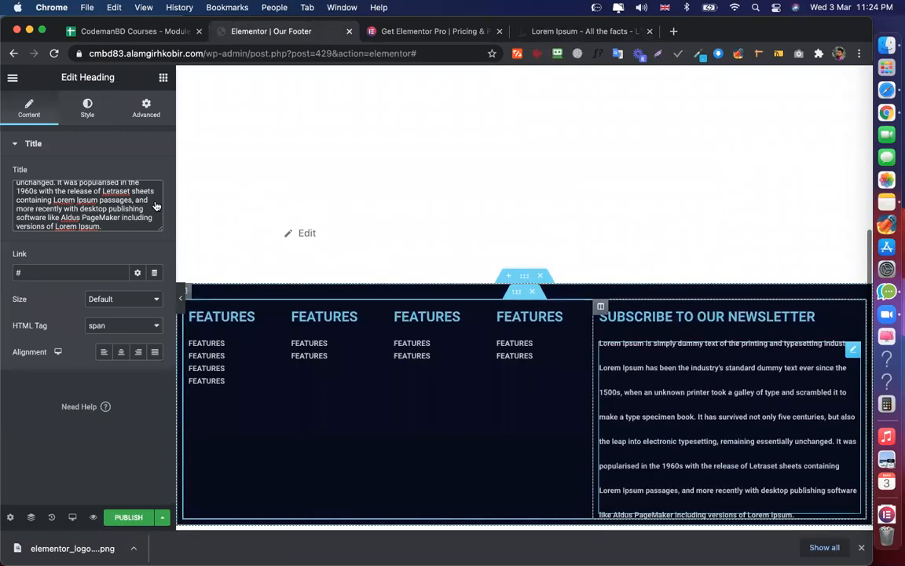
Remove the # link from the Lorem Ipsum heading in the newsletter column
{"action": "left_click", "coordinate": [88, 109]}
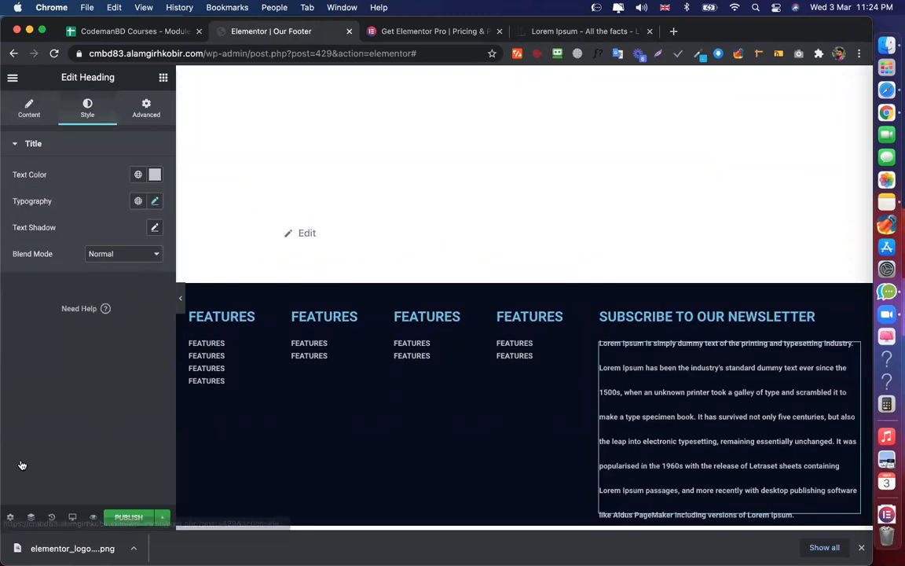
{"action": "left_click_drag", "start_coordinate": [22, 462], "coordinate": [75, 367]}
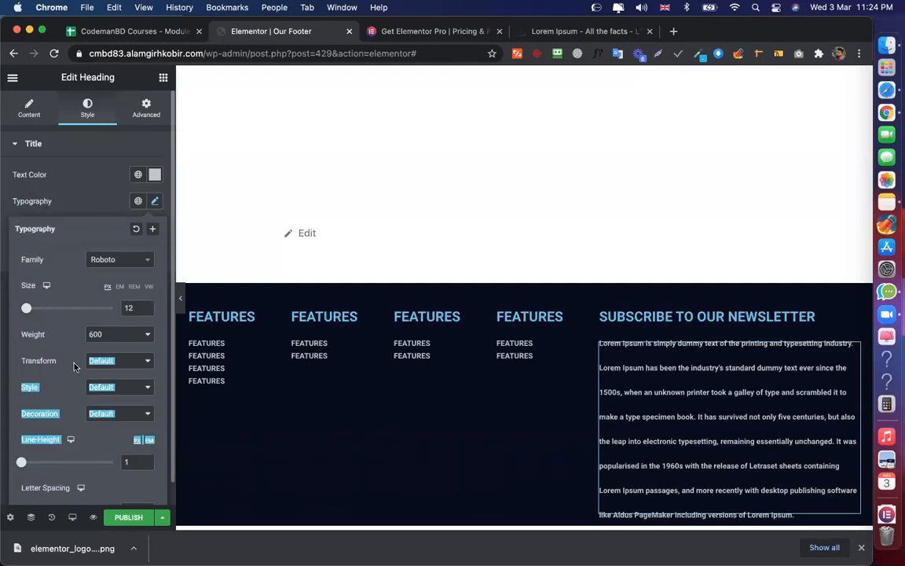
{"action": "left_click", "coordinate": [29, 109]}
{"action": "left_click", "coordinate": [49, 272]}
{"action": "key", "text": "BackSpace"}
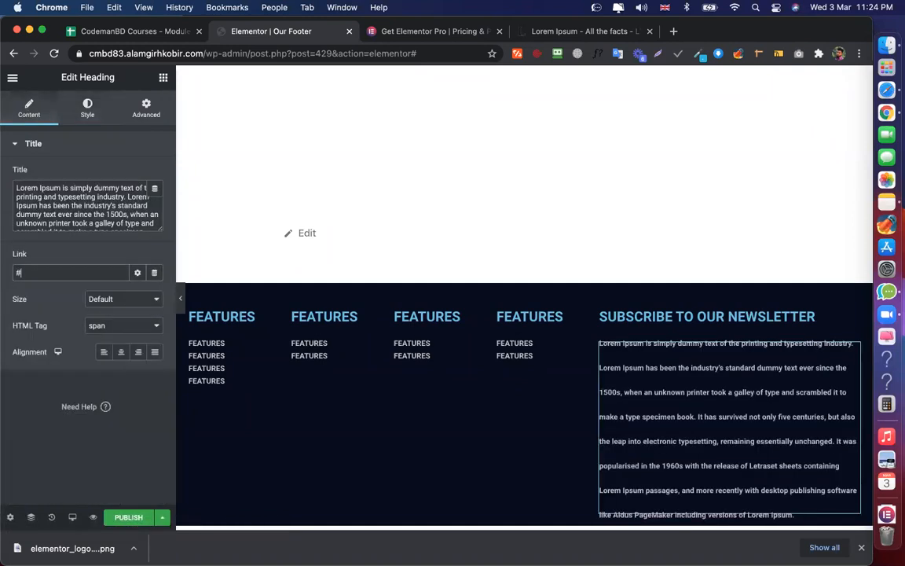
Try a line height of 14 px and larger values in the typography of the newsletter column's Lorem Ipsum text
{"action": "left_click", "coordinate": [88, 107]}
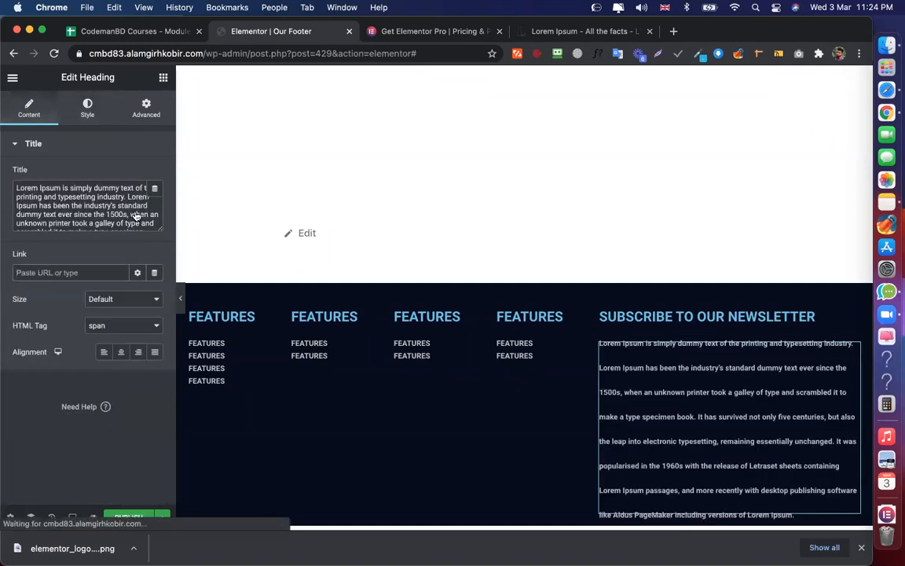
{"action": "left_click", "coordinate": [155, 203]}
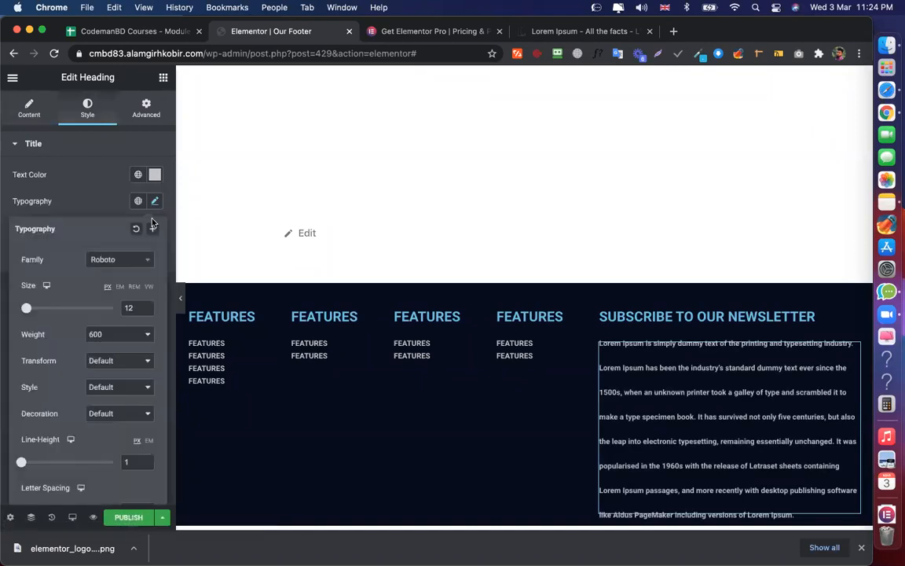
{"action": "left_click", "coordinate": [29, 107]}
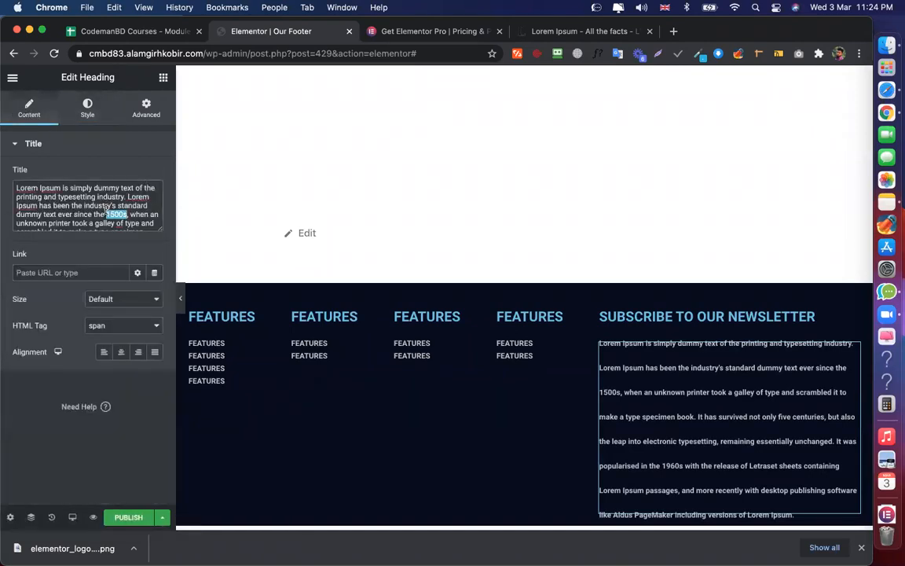
{"action": "scroll", "coordinate": [105, 209], "scroll_direction": "down", "scroll_amount": 3}
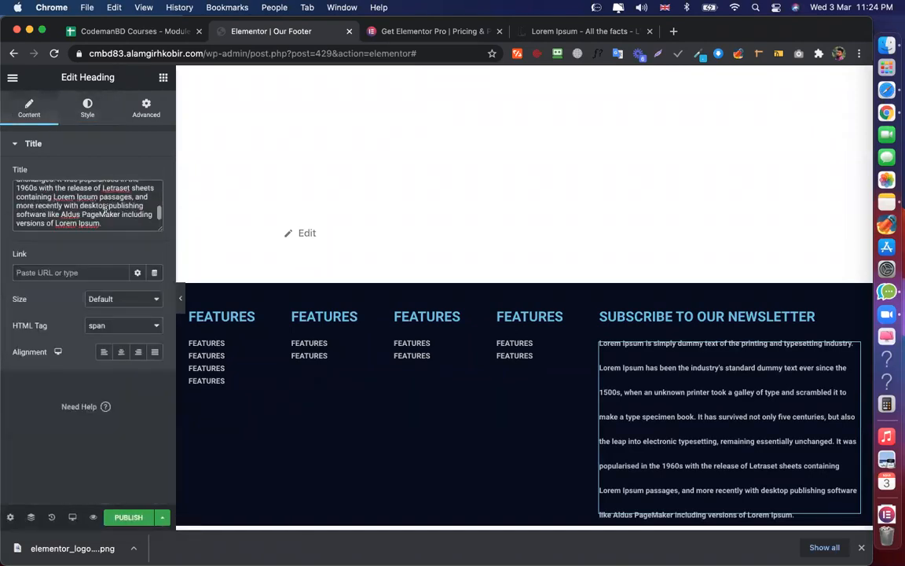
{"action": "left_click", "coordinate": [87, 108]}
{"action": "left_click", "coordinate": [156, 201]}
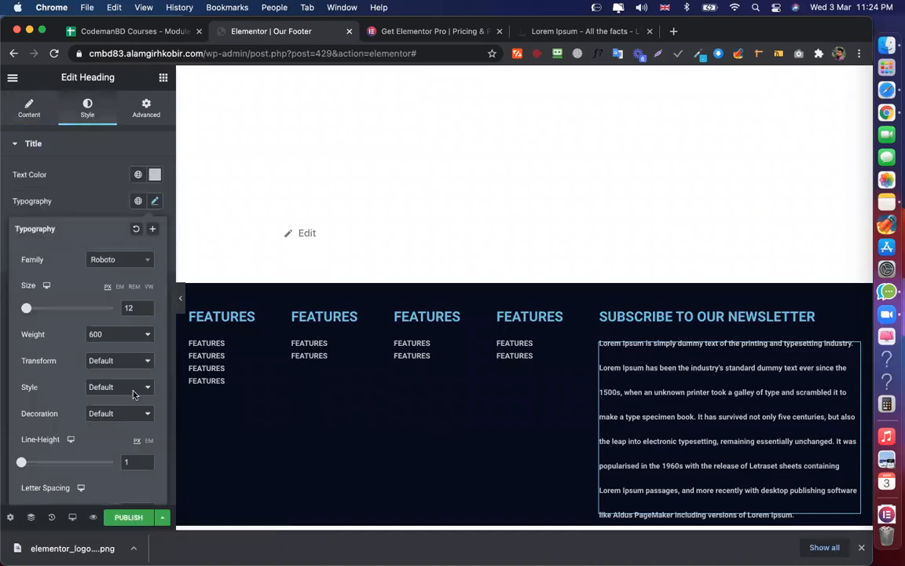
{"action": "scroll", "coordinate": [137, 404], "scroll_direction": "down", "scroll_amount": 1}
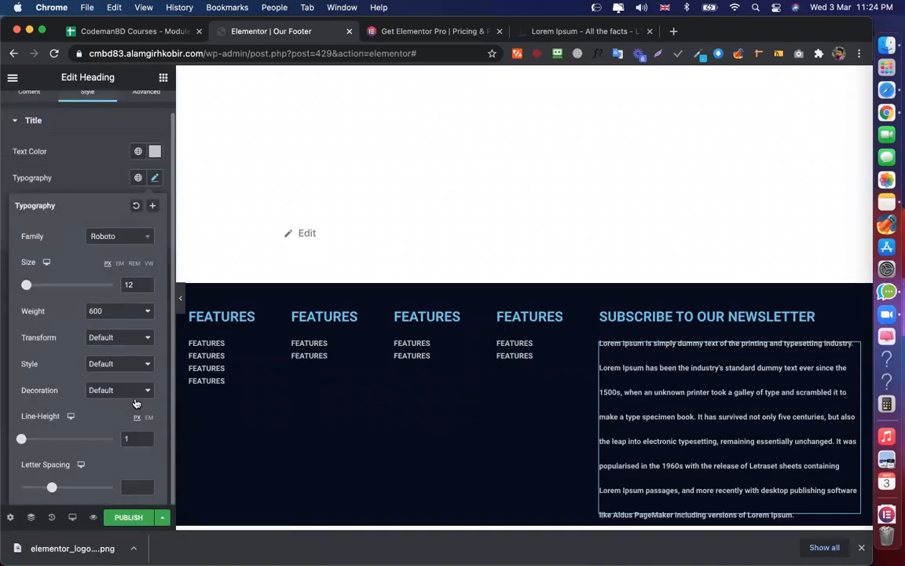
{"action": "double_click", "coordinate": [135, 437]}
{"action": "type", "text": "3"}
{"action": "key", "text": "BackSpace"}
{"action": "type", "text": "14"}
{"action": "key", "text": "Down"}
{"action": "key", "text": "Down"}
{"action": "key", "text": "Up"}
{"action": "key", "text": "Up"}
{"action": "key", "text": "Up"}
{"action": "key", "text": "Up"}
{"action": "key", "text": "Up"}
{"action": "key", "text": "Up"}
{"action": "key", "text": "Up"}
{"action": "key", "text": "Up"}
Publish the footer template with a display condition that includes the Entire Site
{"action": "left_click", "coordinate": [126, 518]}
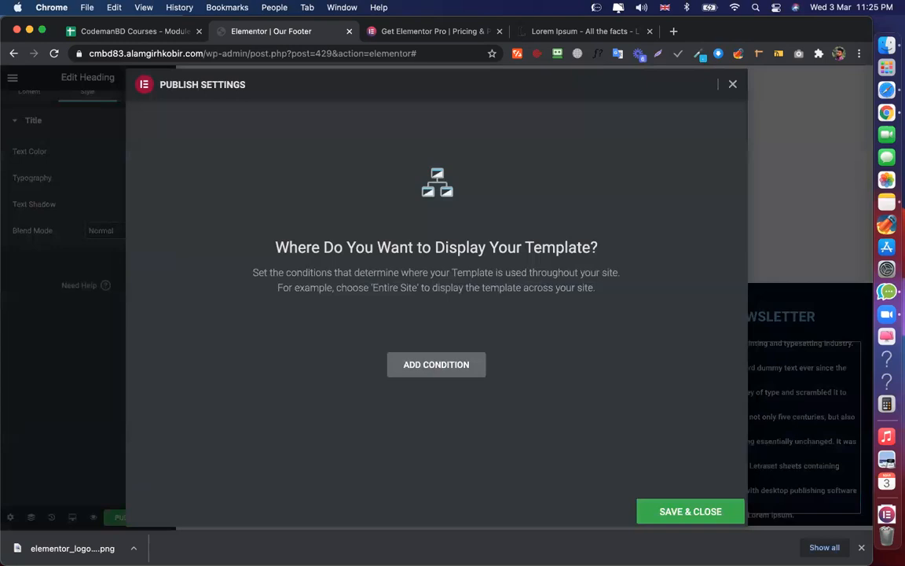
{"action": "left_click", "coordinate": [435, 365]}
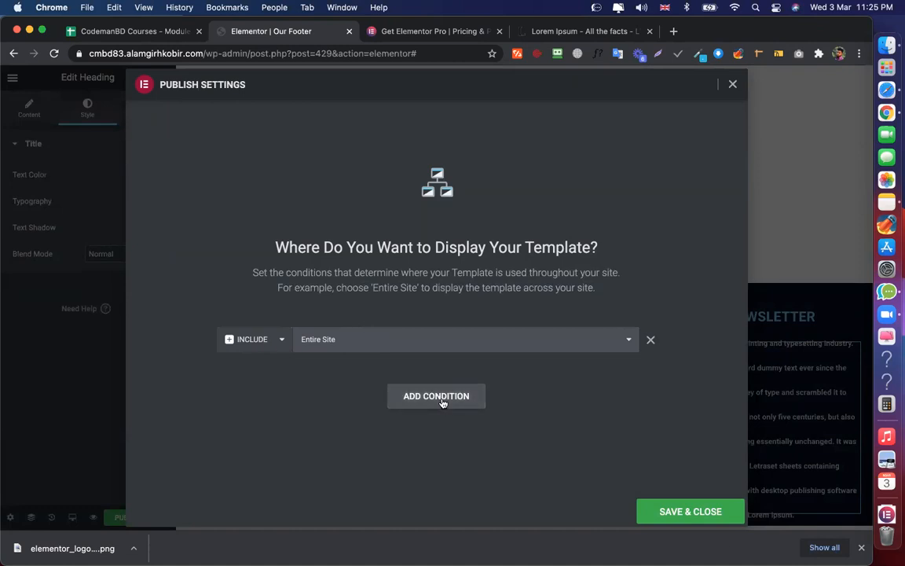
{"action": "left_click", "coordinate": [691, 511]}
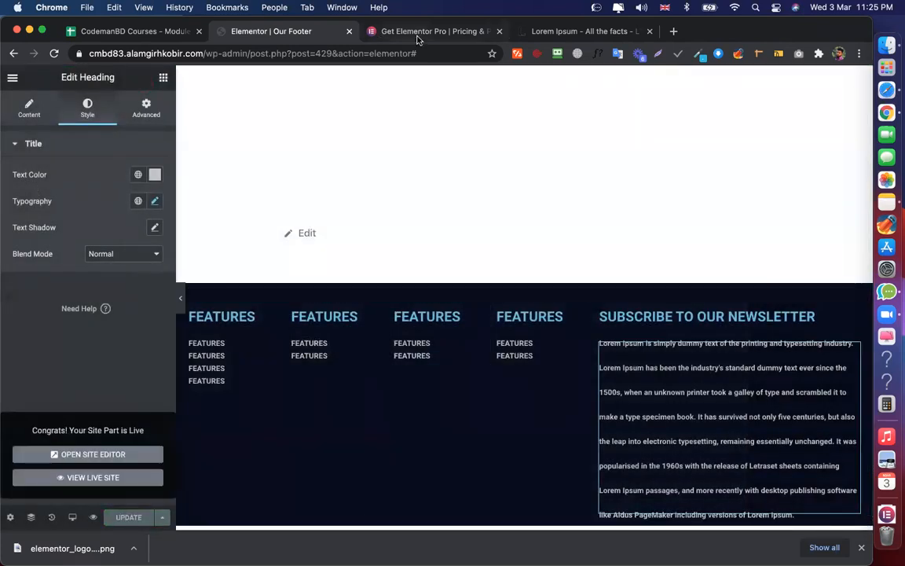
View the published template in a new browser tab, open the site's home page and examine the footer there
{"action": "left_click", "coordinate": [12, 79]}
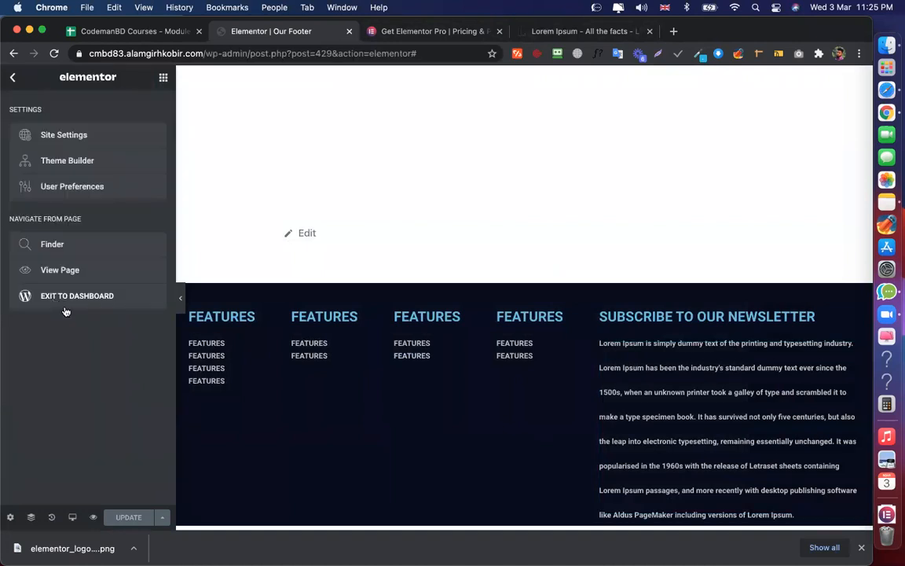
{"action": "right_click", "coordinate": [83, 268]}
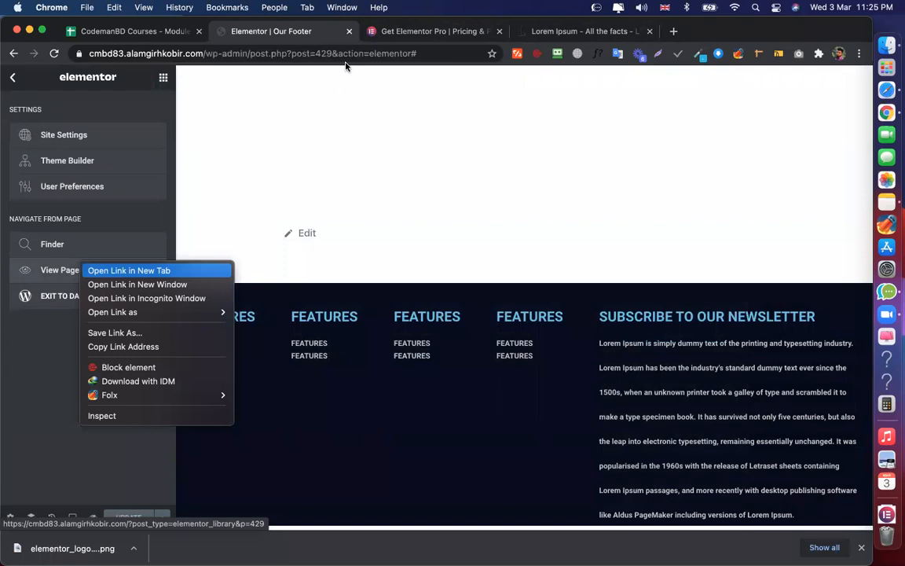
{"action": "key", "text": "Return"}
{"action": "key", "text": "ctrl+Tab"}
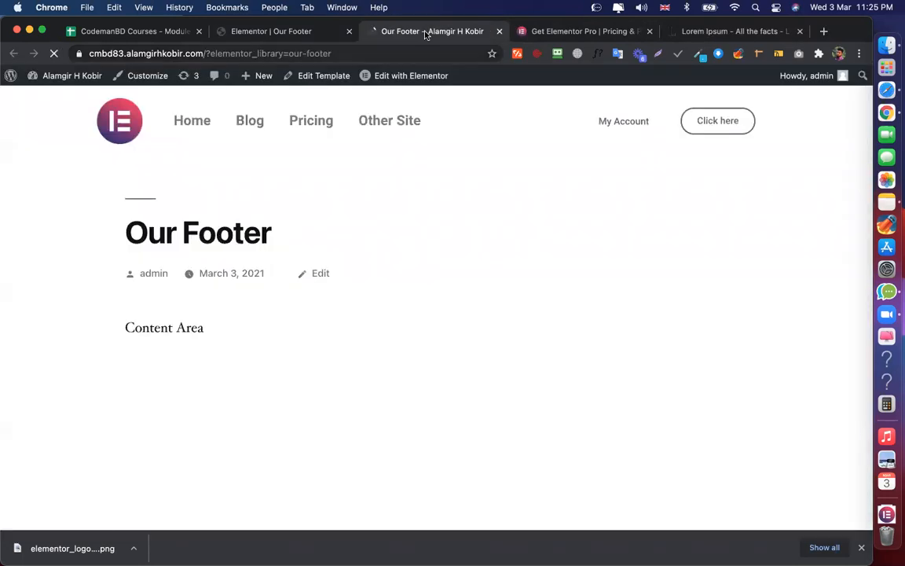
{"action": "left_click", "coordinate": [384, 299]}
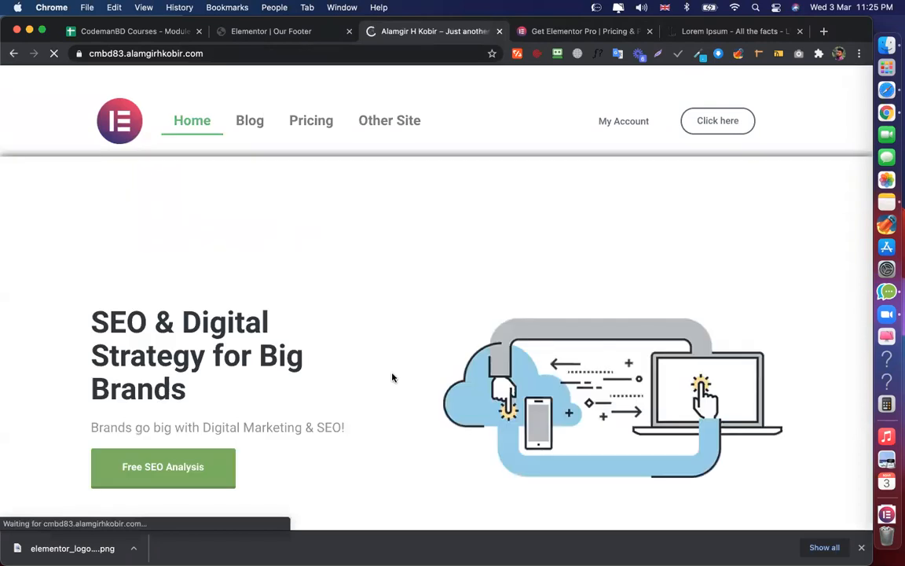
{"action": "scroll", "coordinate": [583, 393], "scroll_direction": "down", "scroll_amount": 5}
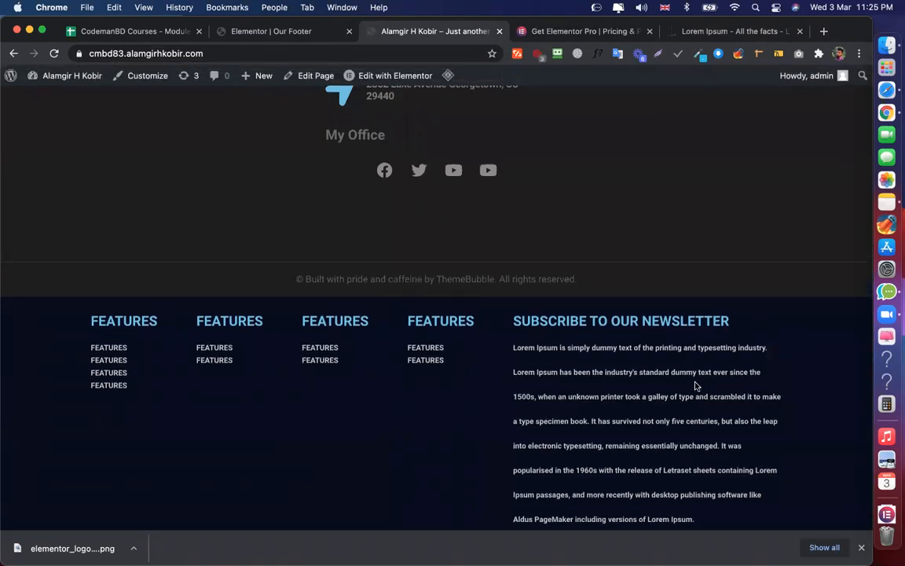
Return to the footer editor, copy the Lorem Ipsum heading's title and replace it with the trial text "smms sjhsi"
{"action": "left_click", "coordinate": [286, 32]}
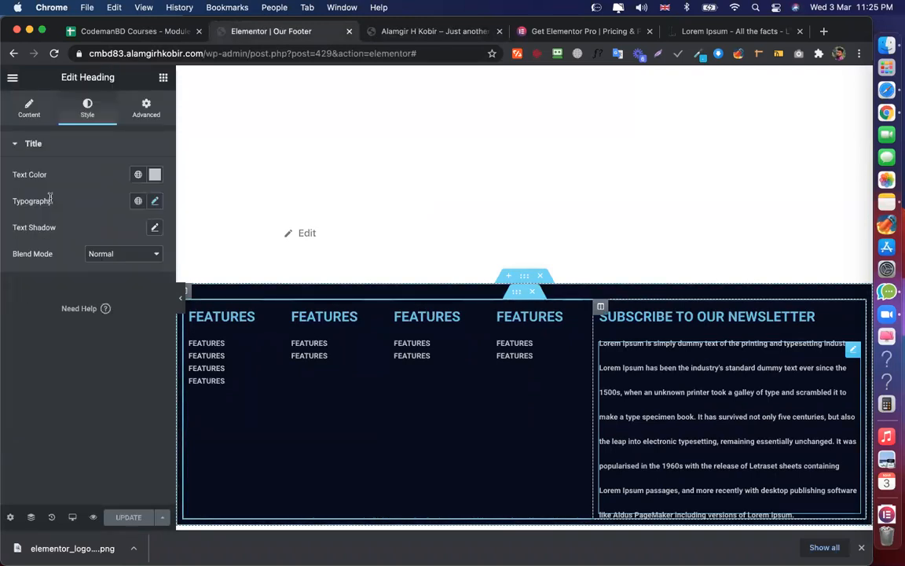
{"action": "left_click", "coordinate": [29, 107]}
{"action": "left_click", "coordinate": [50, 198]}
{"action": "key", "text": "super+a"}
{"action": "key", "text": "super+c"}
{"action": "key", "text": "BackSpace"}
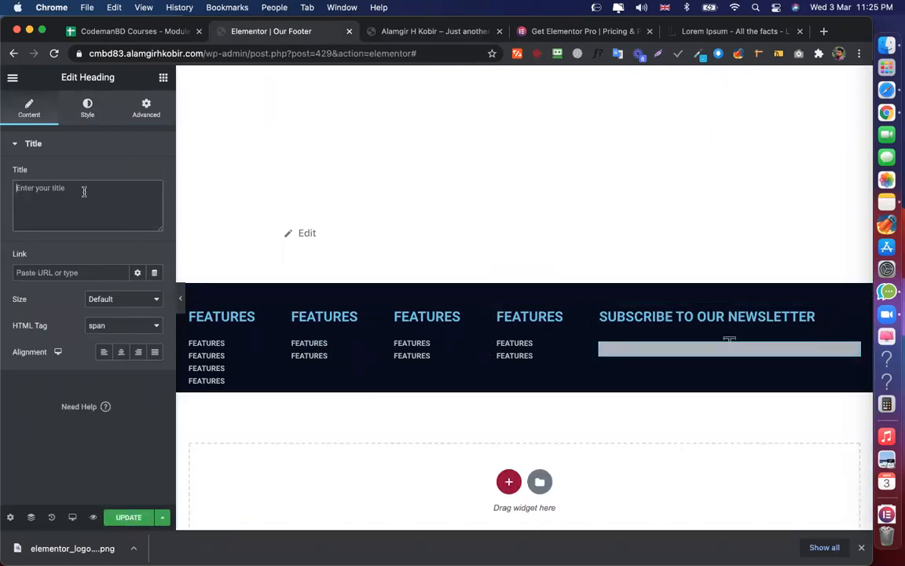
{"action": "type", "text": "smms "}
{"action": "type", "text": "sjhsi"}
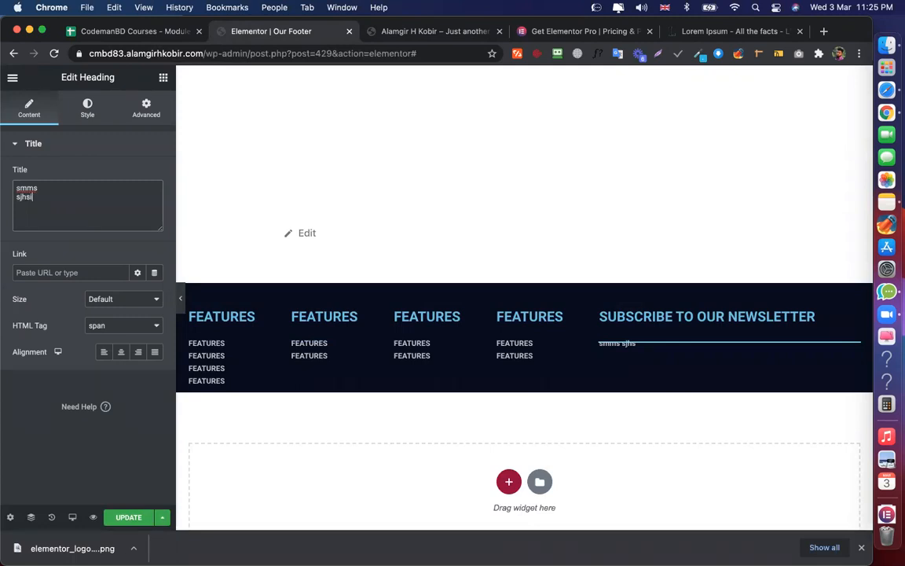
Try replacing the heading's trial text with the copied Lorem Ipsum paragraph, and undo the paste
{"action": "key", "text": "super+v"}
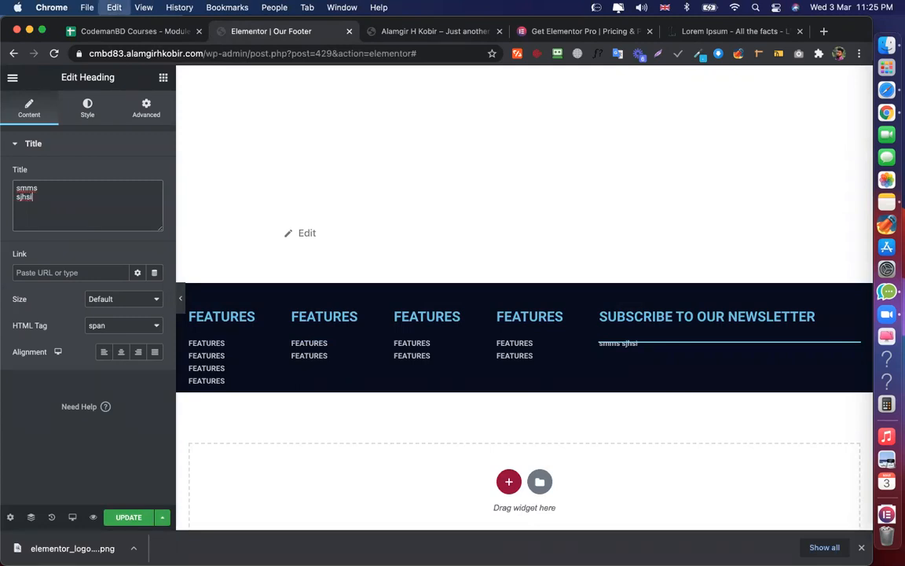
{"action": "key", "text": "super+a"}
{"action": "key", "text": "BackSpace"}
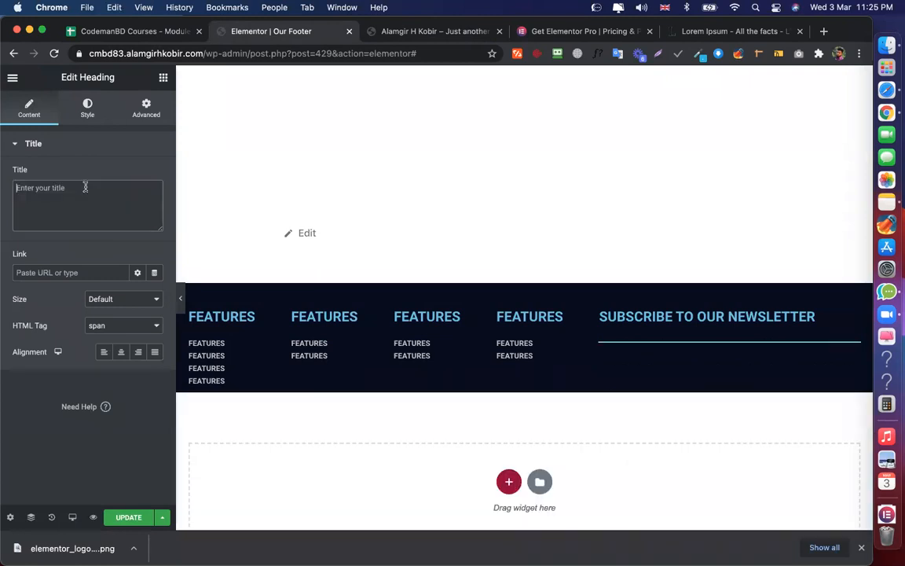
{"action": "key", "text": "super+v"}
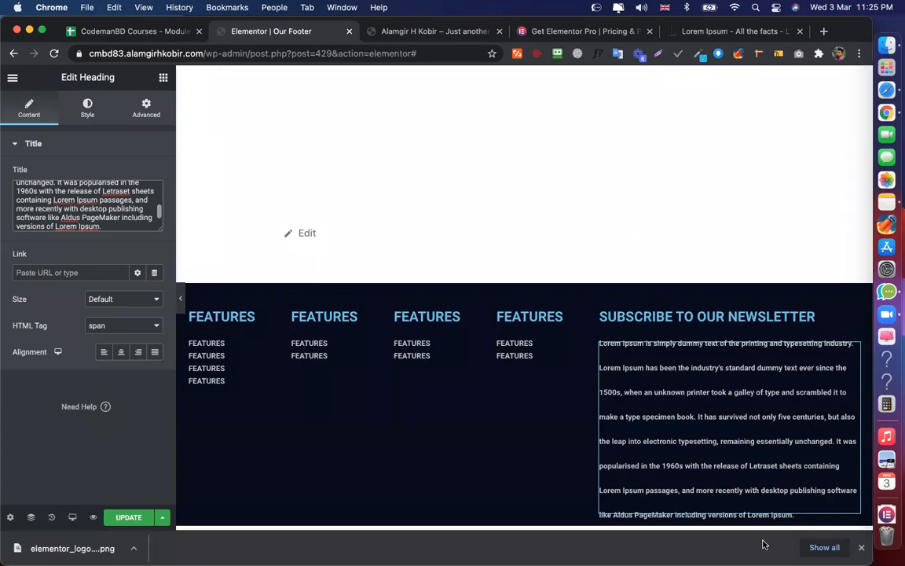
{"action": "key", "text": "super+z"}
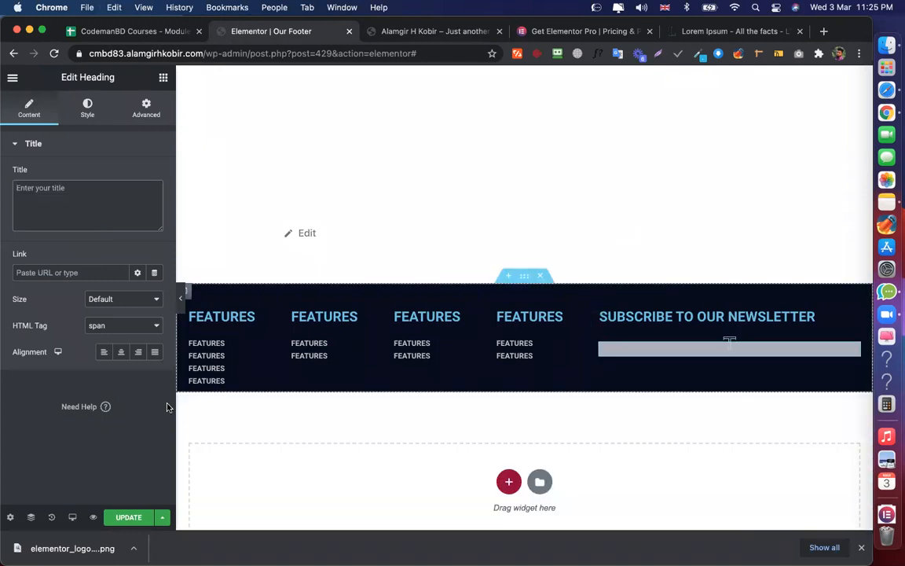
Delete the Lorem Ipsum heading and place a new Heading widget below the newsletter column's title
{"action": "right_click", "coordinate": [801, 349]}
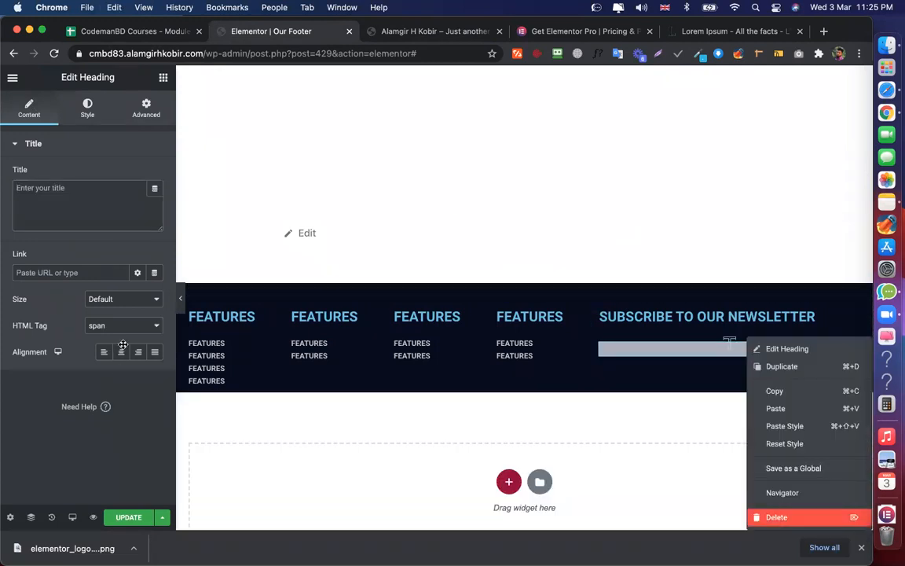
{"action": "left_click", "coordinate": [777, 517]}
{"action": "left_click_drag", "start_coordinate": [710, 313], "coordinate": [707, 328]}
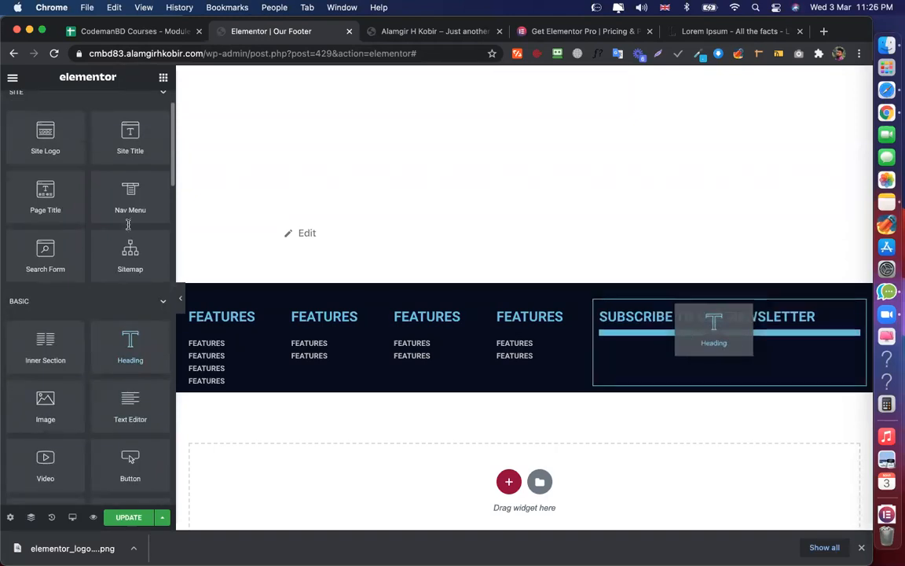
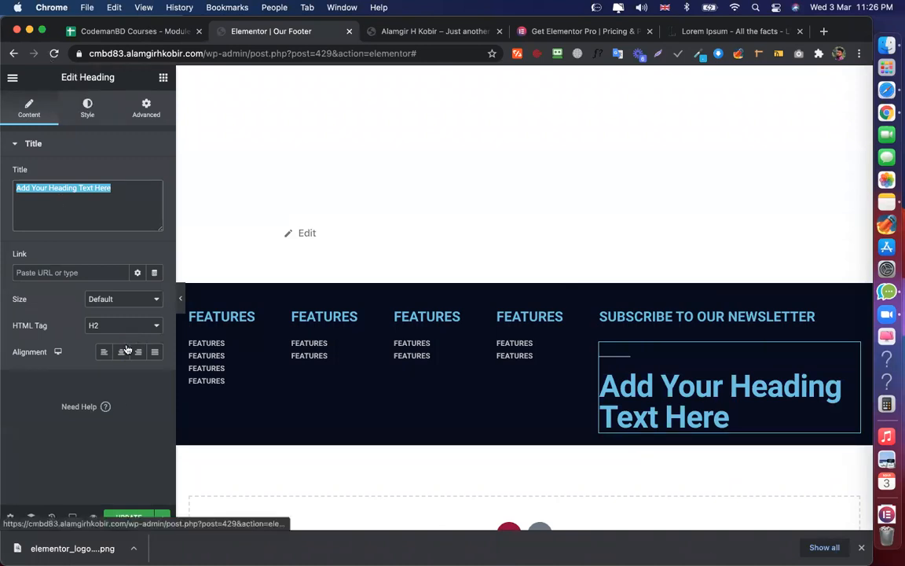
Set the new heading's HTML tag to span and look over its typography settings
{"action": "left_click", "coordinate": [138, 328]}
{"action": "left_click", "coordinate": [111, 403]}
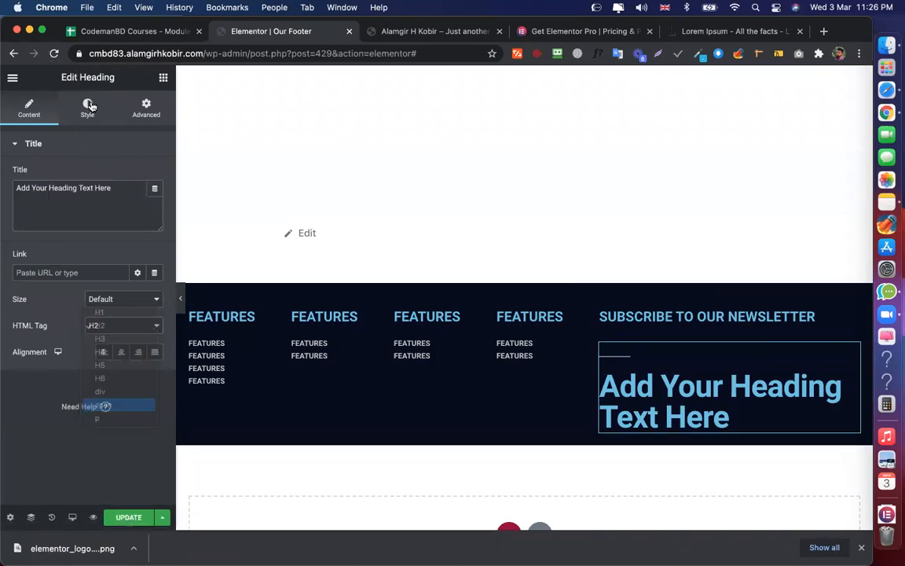
{"action": "left_click", "coordinate": [89, 112]}
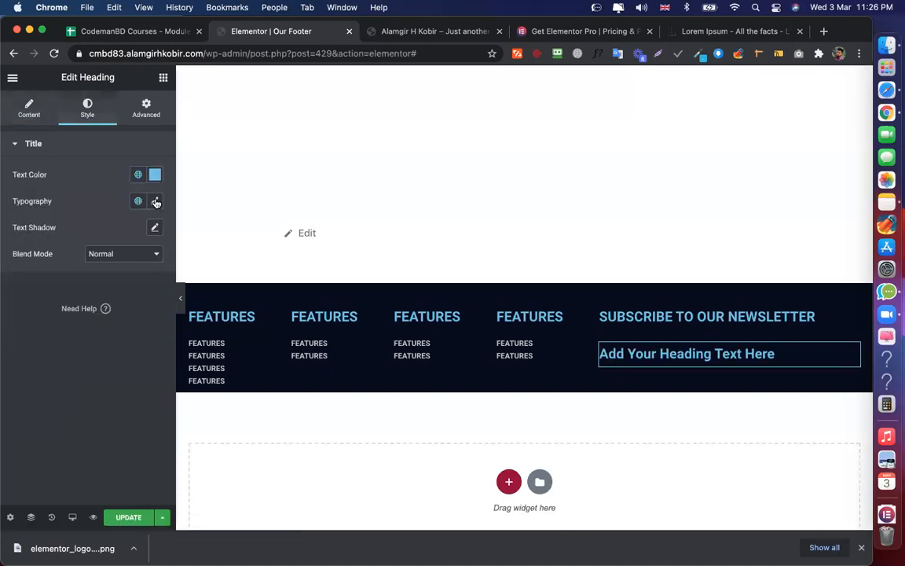
{"action": "left_click", "coordinate": [154, 201]}
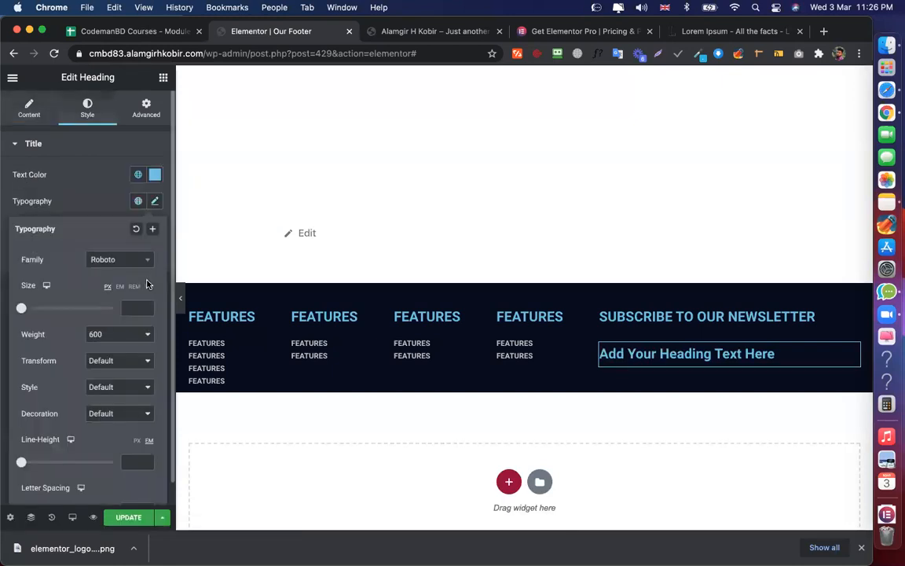
{"action": "left_click", "coordinate": [29, 109]}
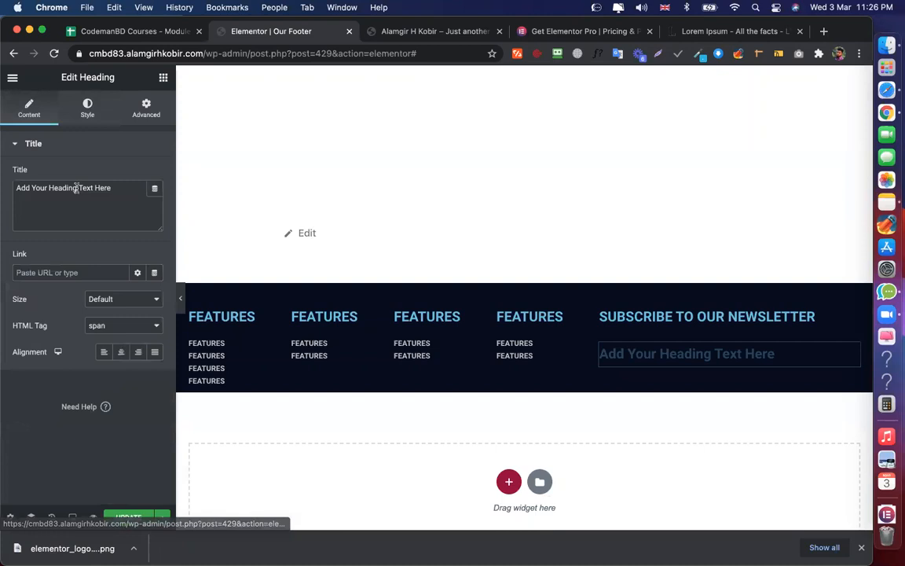
Fill the new heading's title with "Add Your Heading Text Here" repeated six times in a row
{"action": "triple_click", "coordinate": [76, 187]}
{"action": "key", "text": "super+v"}
{"action": "key", "text": "super+v"}
{"action": "key", "text": "super+v"}
{"action": "key", "text": "super+v"}
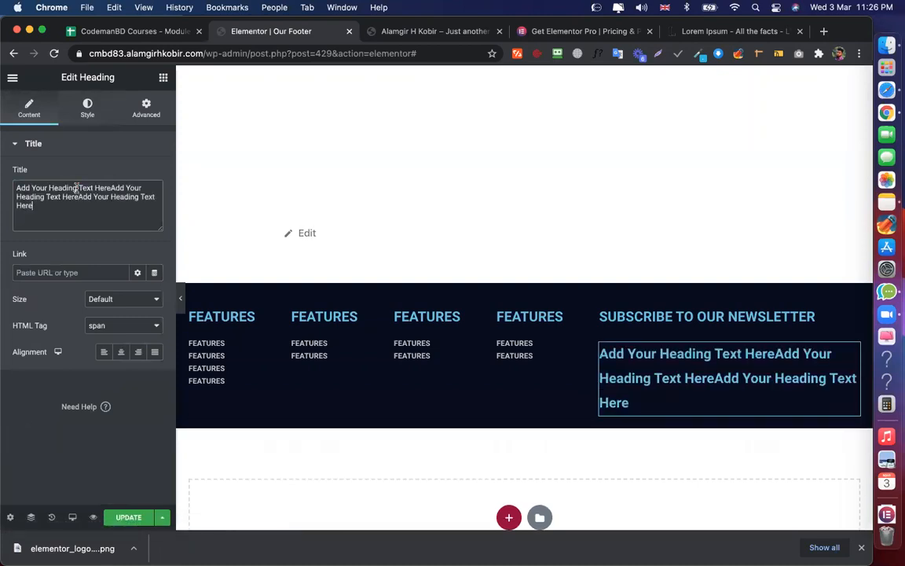
{"action": "type", "text": "Add Your Heading Text Here"}
Try line heights of 0.5, 0.1 and 0.2 em on the new newsletter heading and clear the value again
{"action": "left_click", "coordinate": [88, 108]}
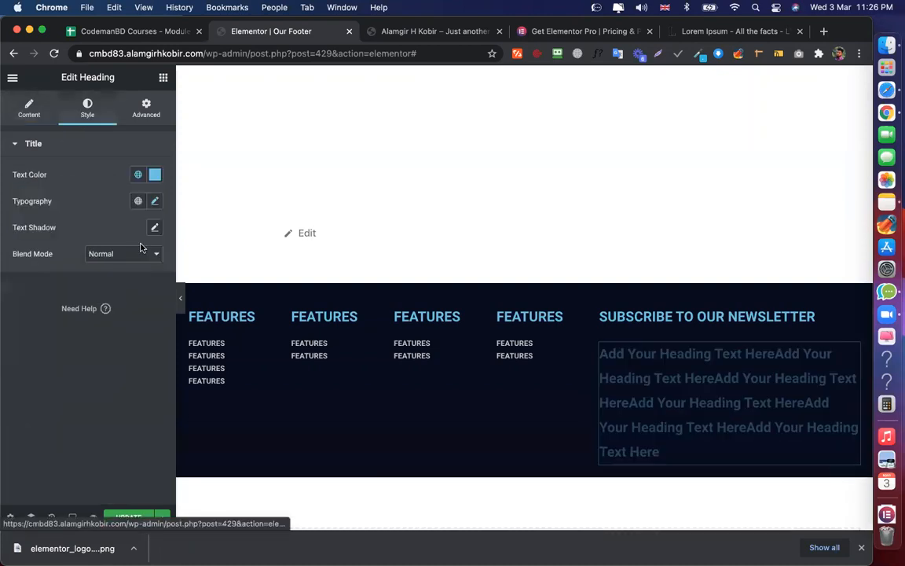
{"action": "left_click", "coordinate": [155, 203]}
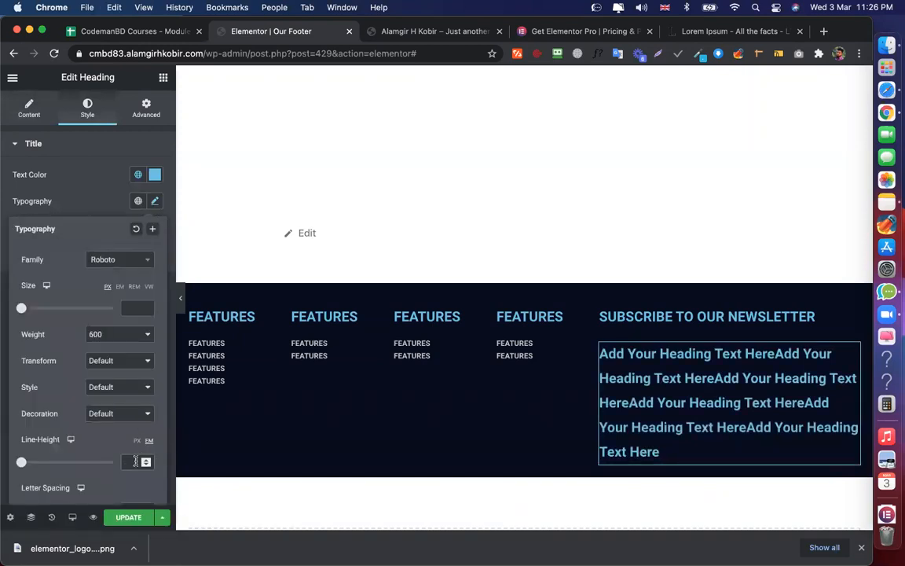
{"action": "type", "text": "0.5"}
{"action": "key", "text": "BackSpace"}
{"action": "type", "text": "1"}
{"action": "key", "text": "BackSpace"}
{"action": "type", "text": "2"}
{"action": "key", "text": "BackSpace"}
{"action": "key", "text": "BackSpace"}
{"action": "key", "text": "BackSpace"}
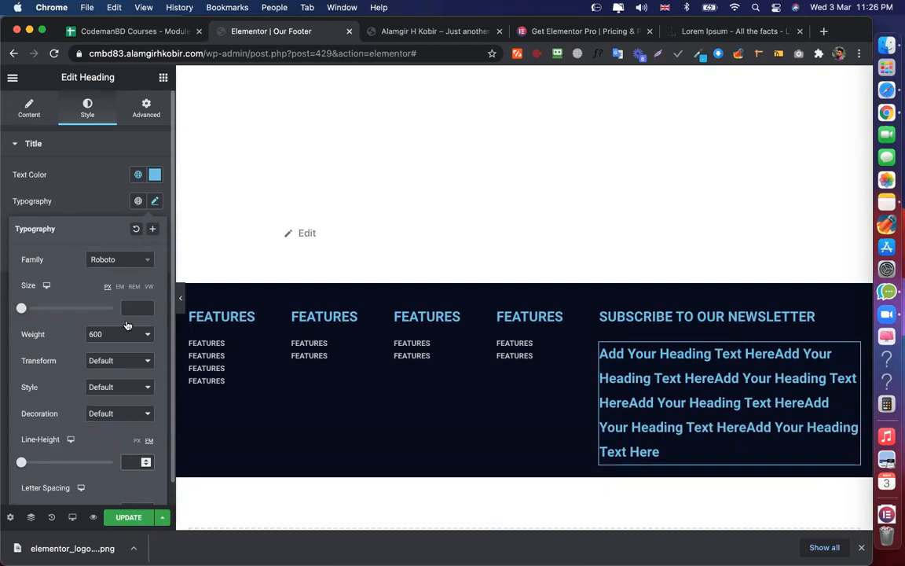
{"action": "left_click", "coordinate": [73, 208]}
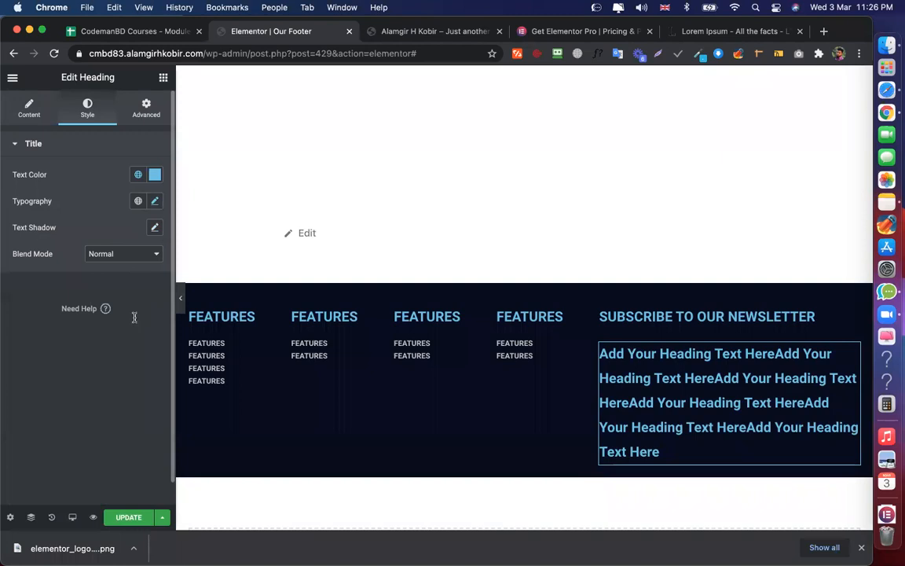
Set the new newsletter heading's font size to 14 px, trying smaller sizes first
{"action": "left_click", "coordinate": [155, 201]}
{"action": "left_click", "coordinate": [135, 316]}
{"action": "type", "text": "1"}
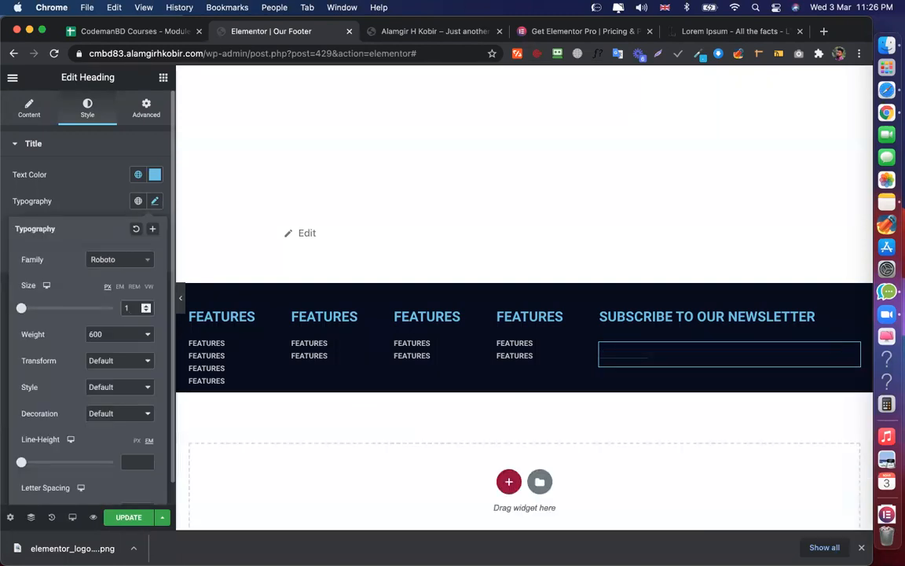
{"action": "key", "text": "BackSpace"}
{"action": "type", "text": "8"}
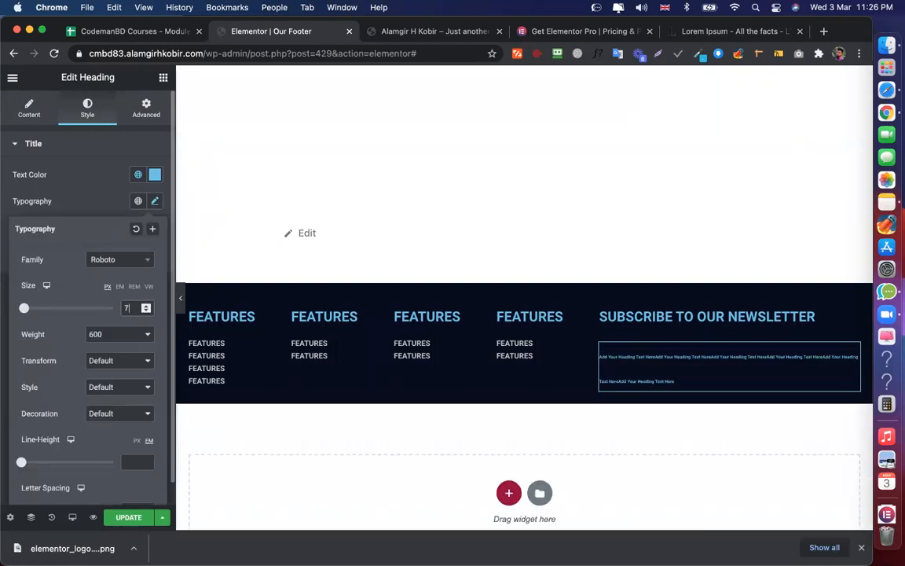
{"action": "key", "text": "BackSpace"}
{"action": "type", "text": "11"}
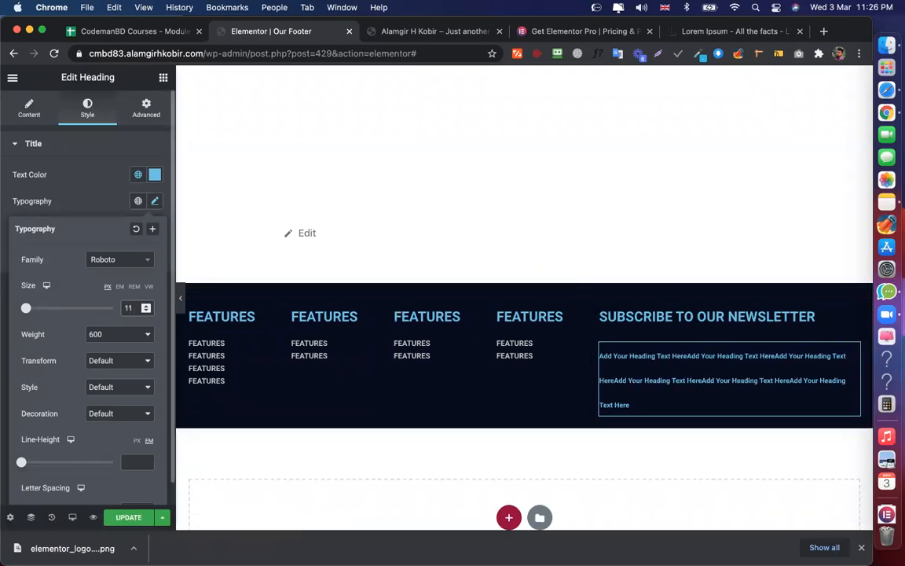
{"action": "key", "text": "Up"}
{"action": "key", "text": "Up"}
{"action": "key", "text": "Up"}
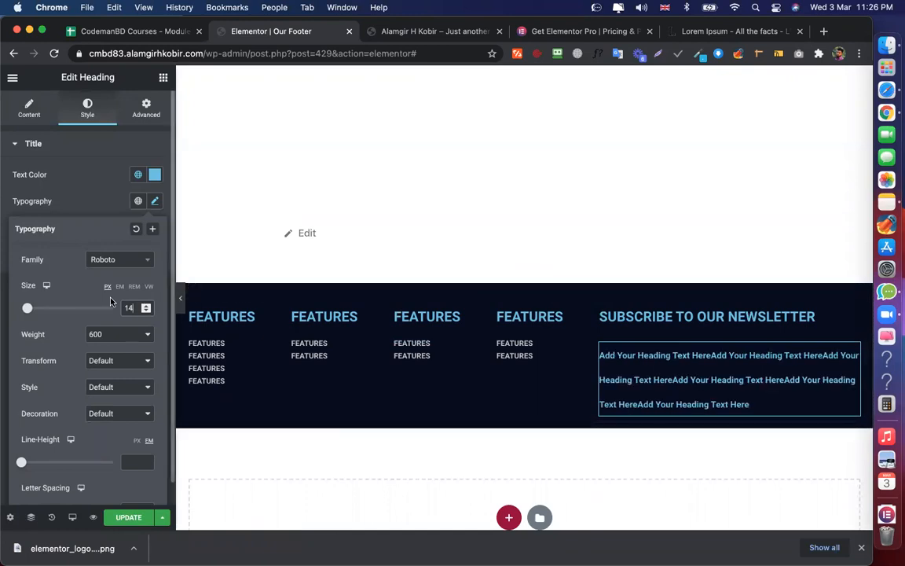
Save the updated footer template and return to the widget list
{"action": "left_click", "coordinate": [125, 517]}
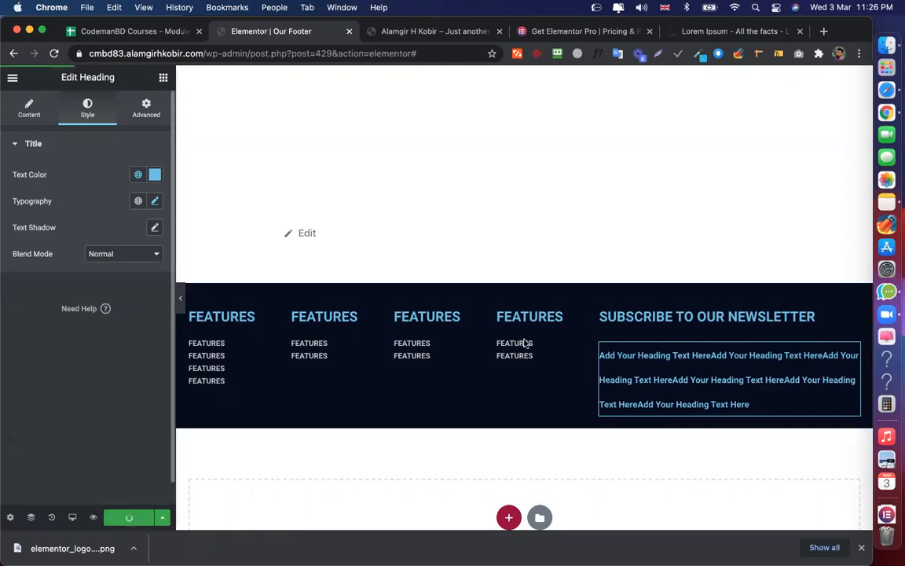
{"action": "left_click", "coordinate": [13, 77]}
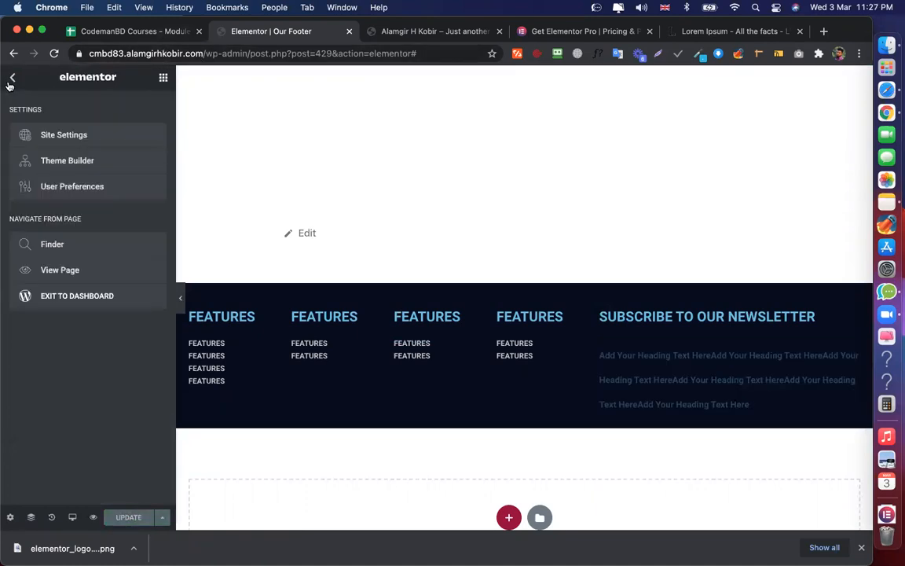
{"action": "left_click", "coordinate": [318, 176]}
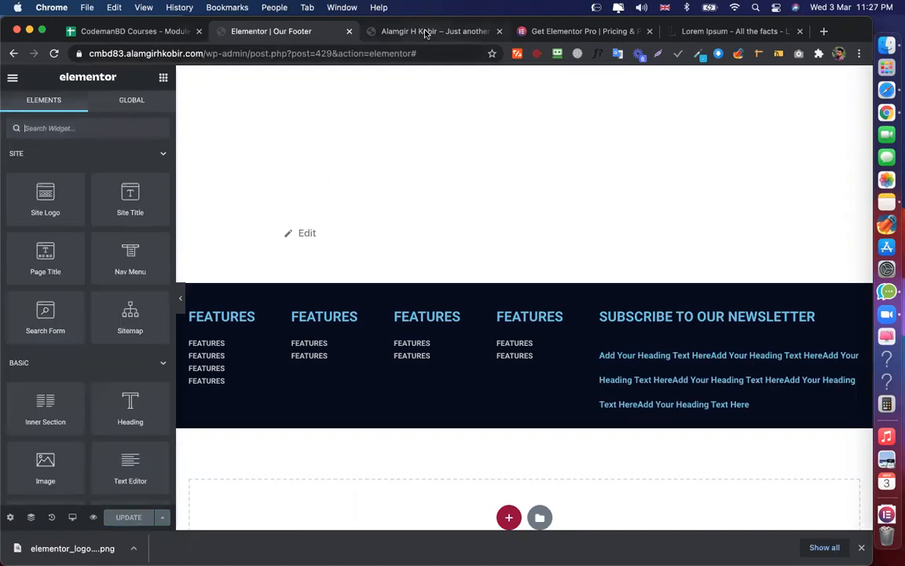
Check the footer on the site's home page and on Elementor's pricing page, and return to the footer editor
{"action": "left_click", "coordinate": [440, 31]}
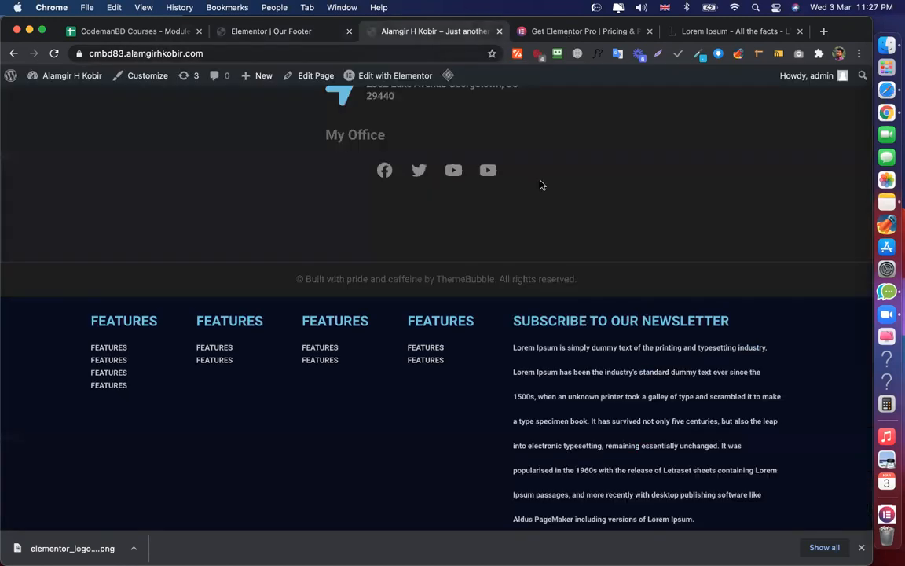
{"action": "left_click", "coordinate": [550, 32]}
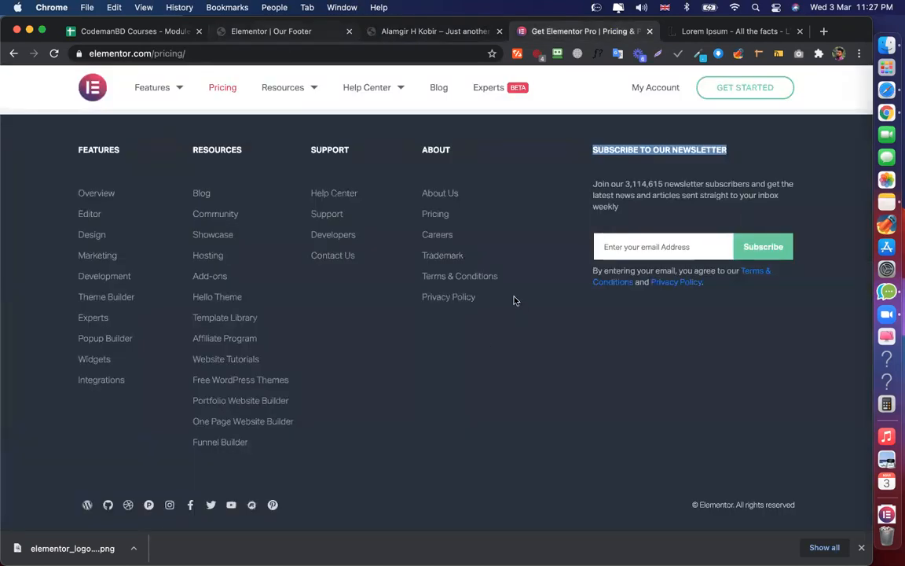
{"action": "left_click", "coordinate": [271, 32]}
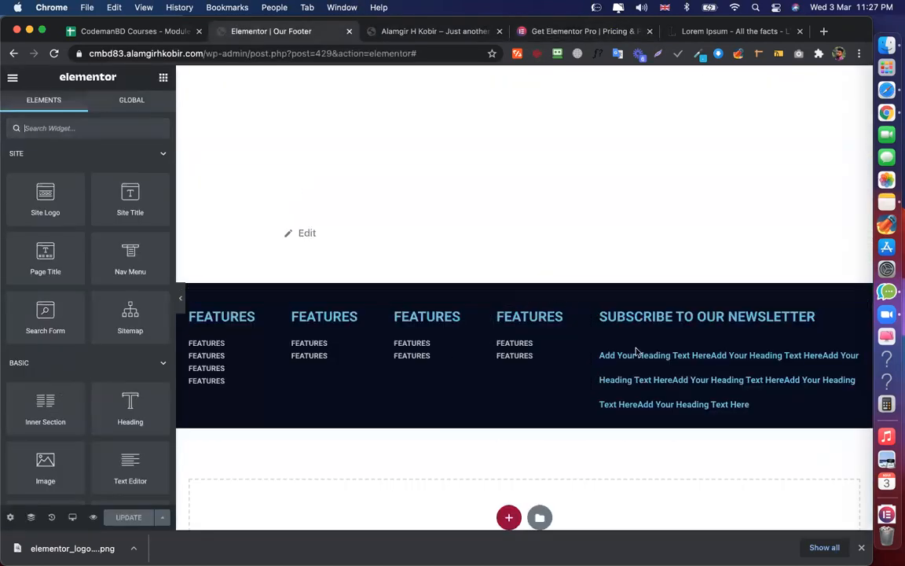
Insert a two-column inner section beneath the five footer columns and place a Social Icons widget in its first column
{"action": "left_click_drag", "start_coordinate": [45, 404], "coordinate": [540, 418]}
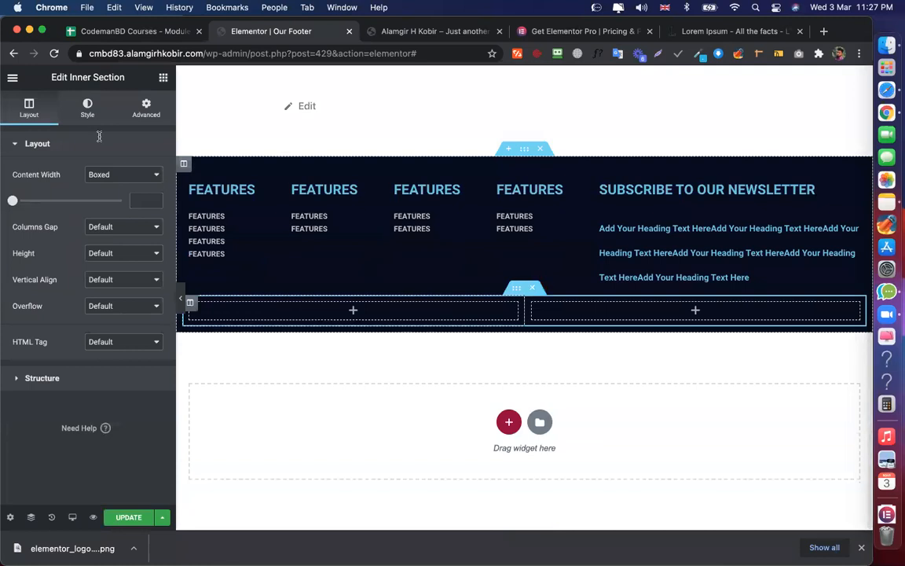
{"action": "left_click", "coordinate": [164, 77]}
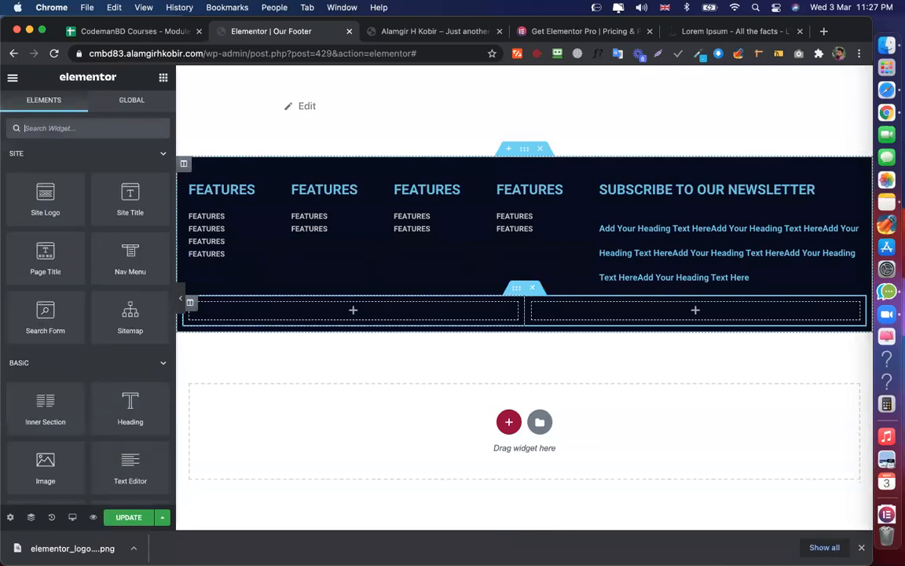
{"action": "type", "text": "so"}
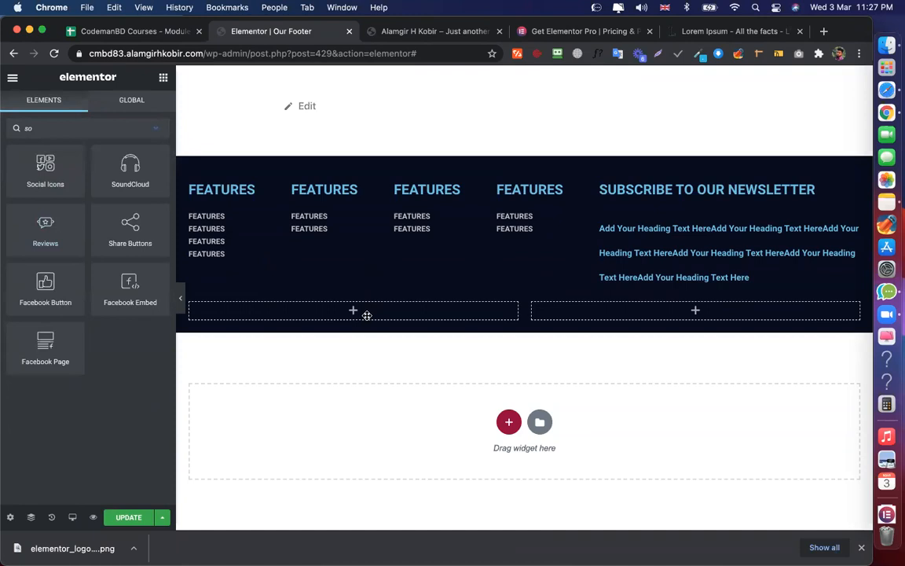
{"action": "left_click_drag", "start_coordinate": [367, 314], "coordinate": [376, 305]}
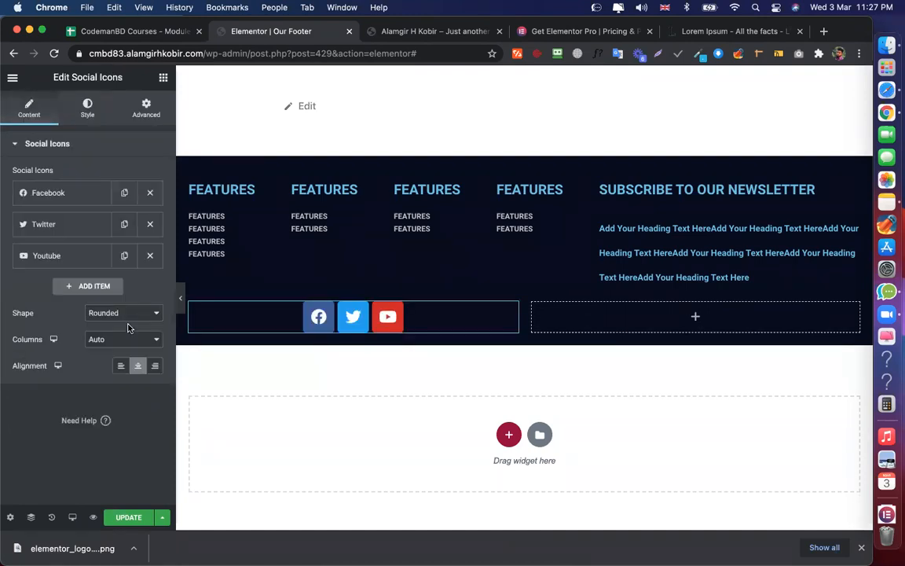
Keep the social icons' column count on Auto and duplicate the Youtube icon twice
{"action": "left_click", "coordinate": [132, 339]}
{"action": "left_click", "coordinate": [134, 340]}
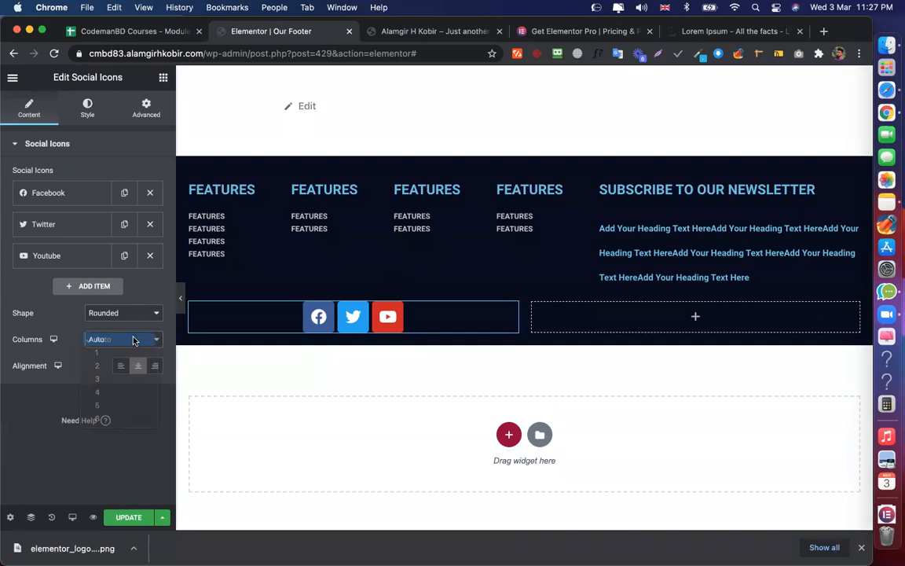
{"action": "left_click", "coordinate": [124, 256]}
{"action": "left_click", "coordinate": [124, 256]}
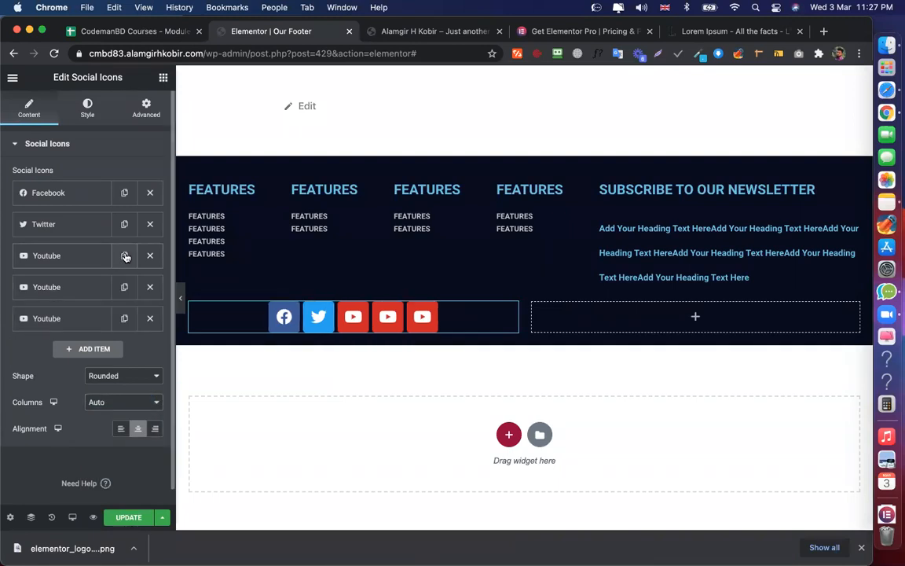
Switch the social icons to custom colors, with primary color black (#000000) and secondary color white (#FFFFFF)
{"action": "left_click", "coordinate": [87, 109]}
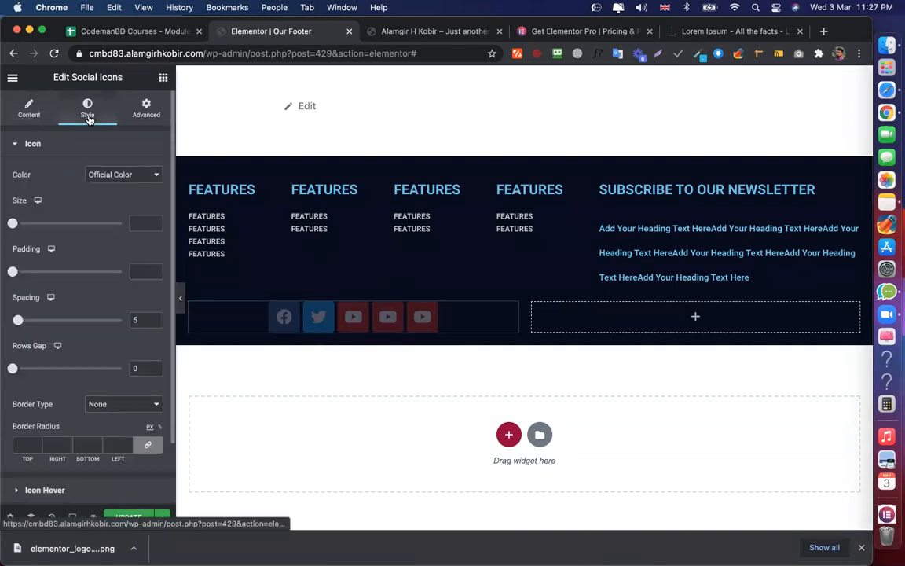
{"action": "left_click", "coordinate": [98, 173]}
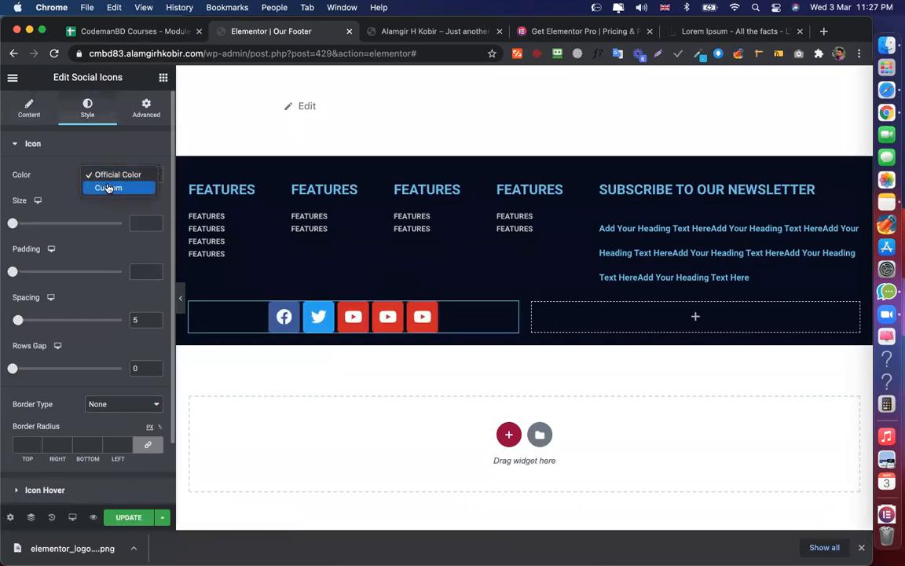
{"action": "left_click", "coordinate": [108, 187]}
{"action": "left_click", "coordinate": [154, 201]}
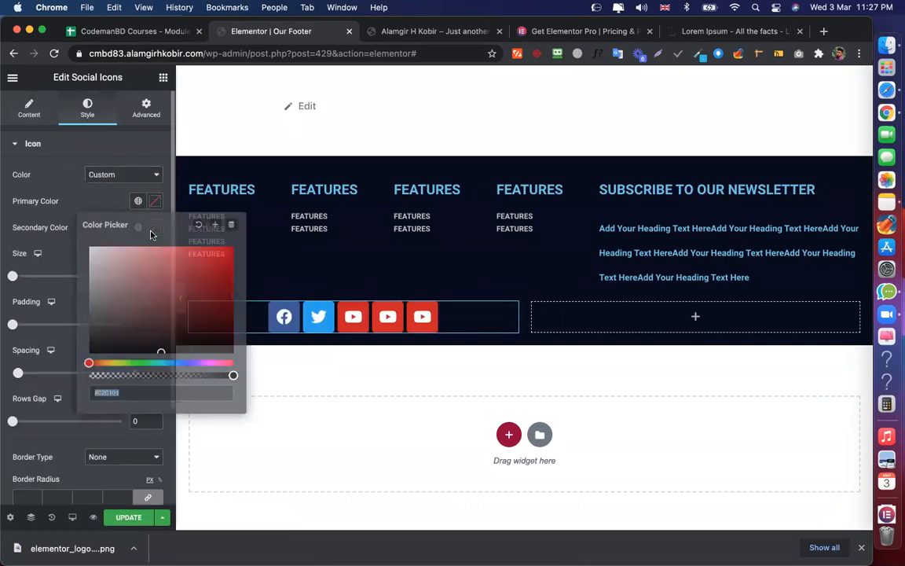
{"action": "left_click_drag", "start_coordinate": [112, 297], "coordinate": [72, 390]}
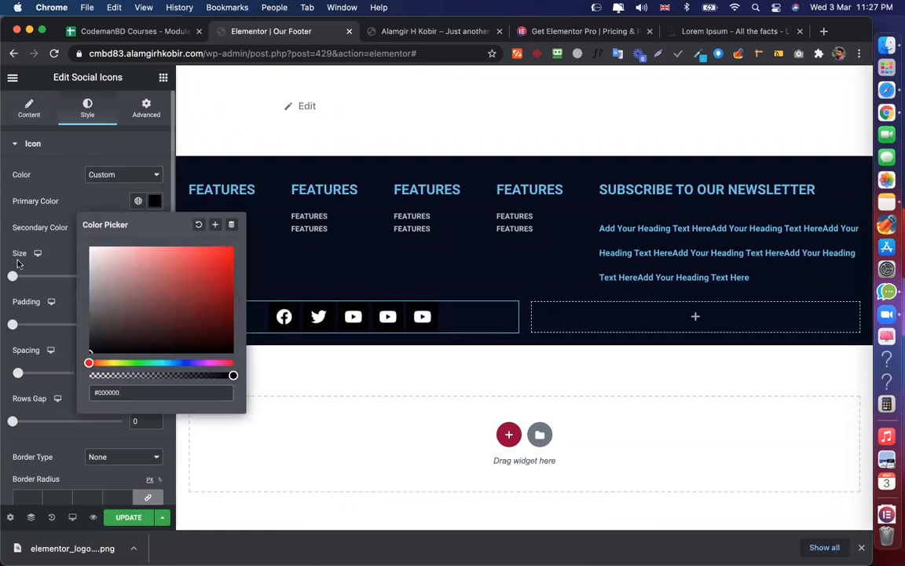
{"action": "left_click", "coordinate": [78, 203]}
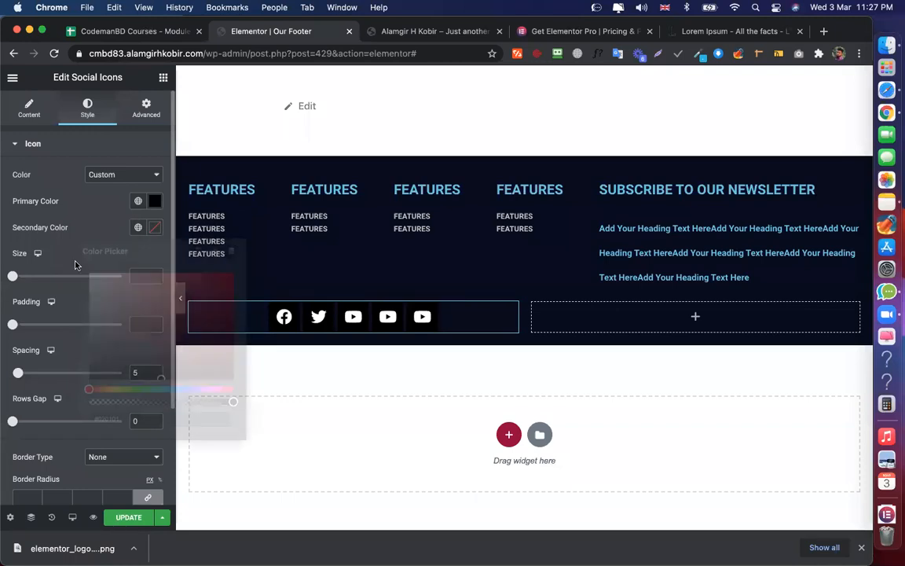
{"action": "type", "text": "#FFFFFF"}
{"action": "left_click", "coordinate": [68, 203]}
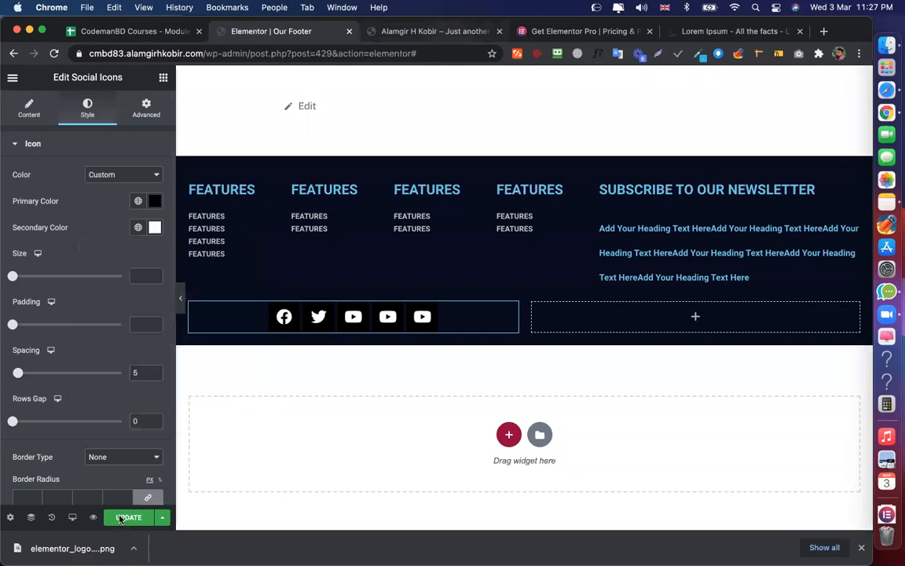
Set the social icons' size to 13 and align them left, comparing them with the icon row on Elementor's pricing page
{"action": "left_click", "coordinate": [584, 31]}
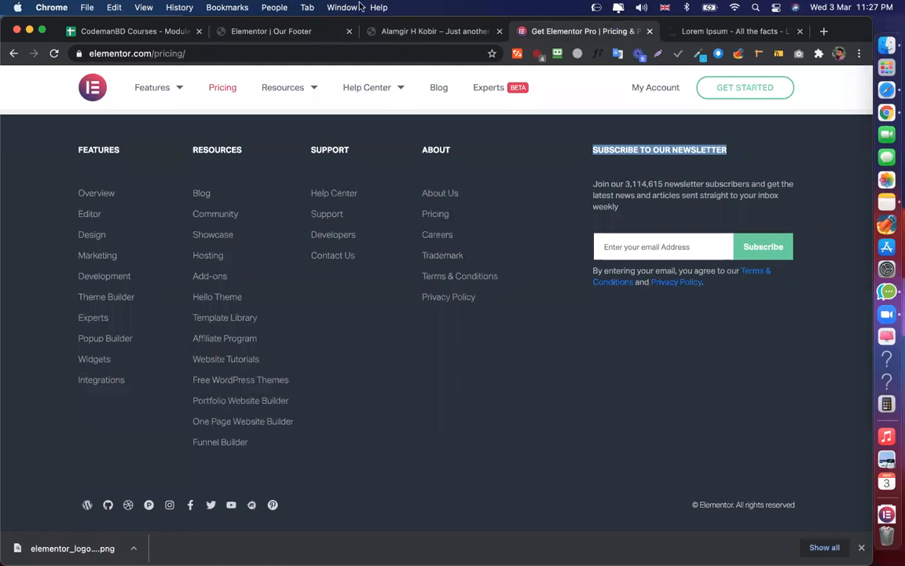
{"action": "left_click", "coordinate": [317, 31]}
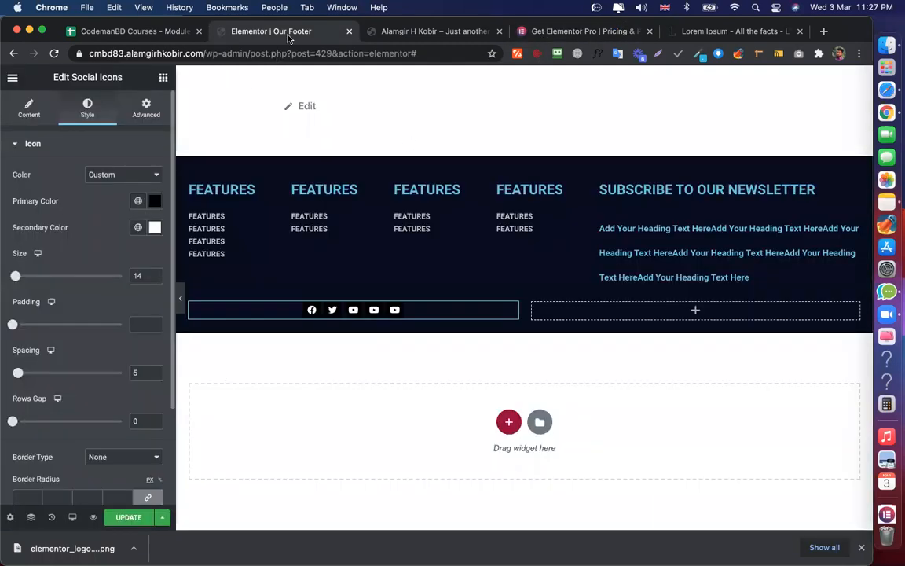
{"action": "key", "text": "Down"}
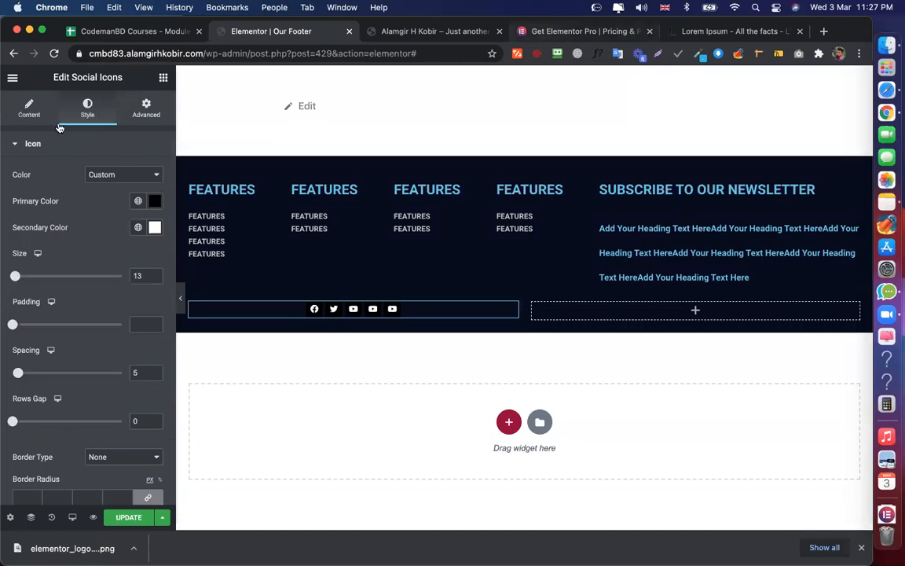
{"action": "key", "text": "super+4"}
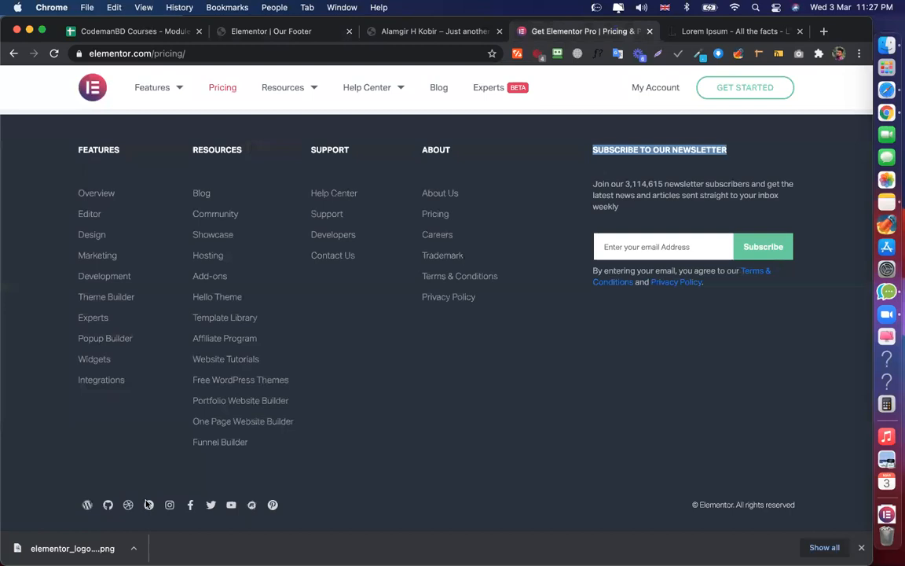
{"action": "key", "text": "super+2"}
Place a Text Editor widget in the second inner column and replace its text with "© Elementor. All rights reserved" copied from Elementor's pricing page
{"action": "left_click", "coordinate": [695, 311]}
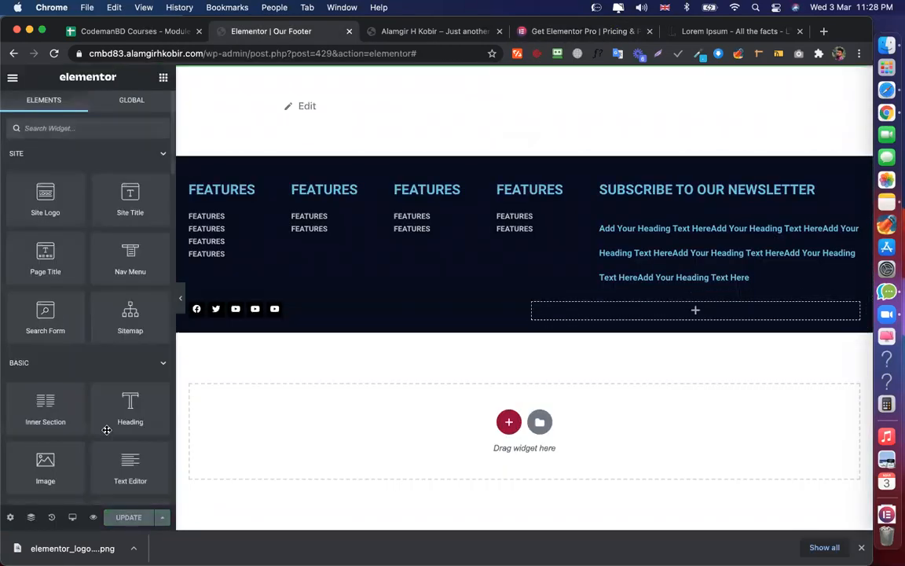
{"action": "left_click_drag", "start_coordinate": [124, 462], "coordinate": [668, 323]}
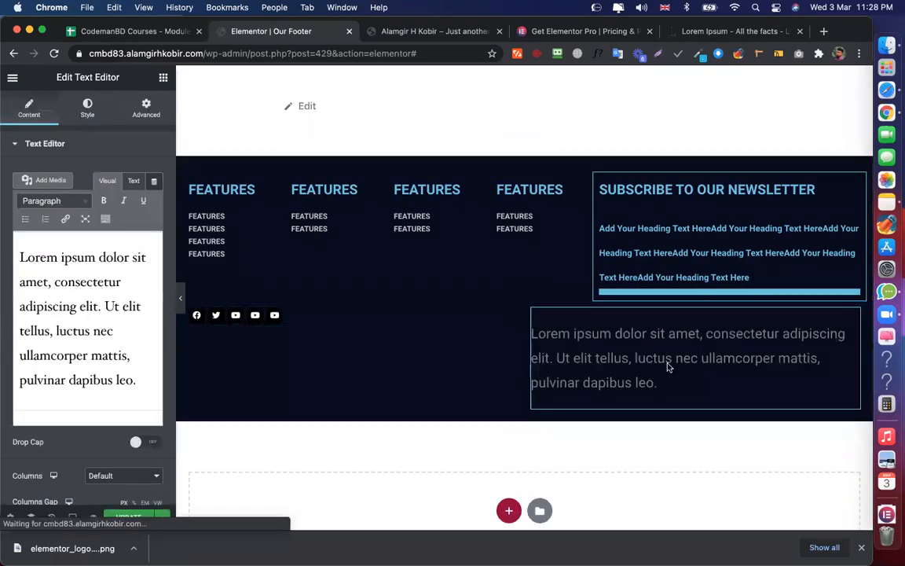
{"action": "key", "text": "ctrl+Tab"}
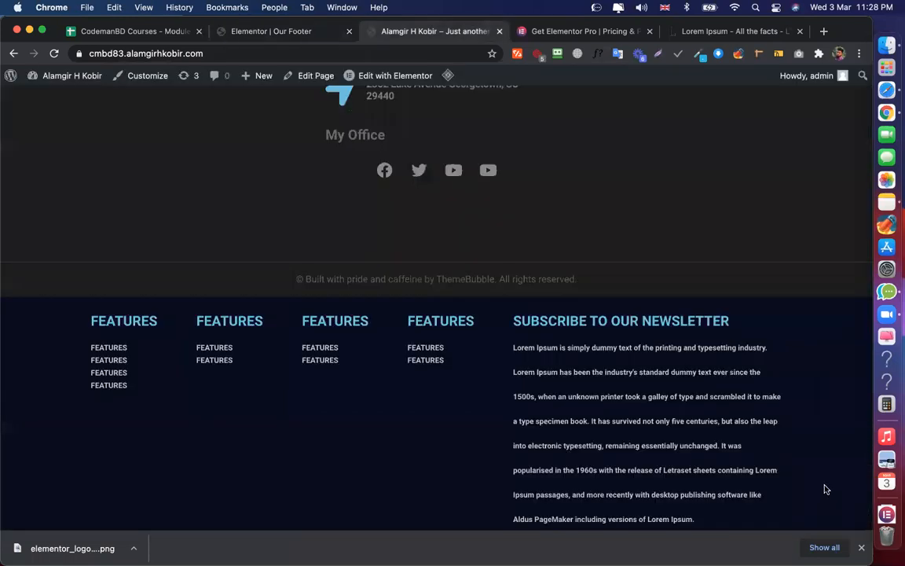
{"action": "key", "text": "ctrl+Tab"}
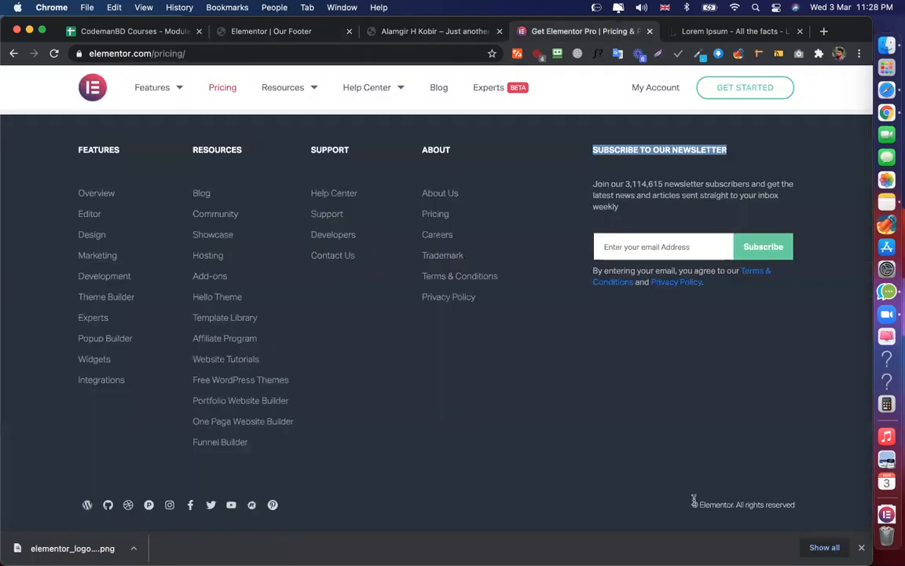
{"action": "left_click", "coordinate": [287, 36]}
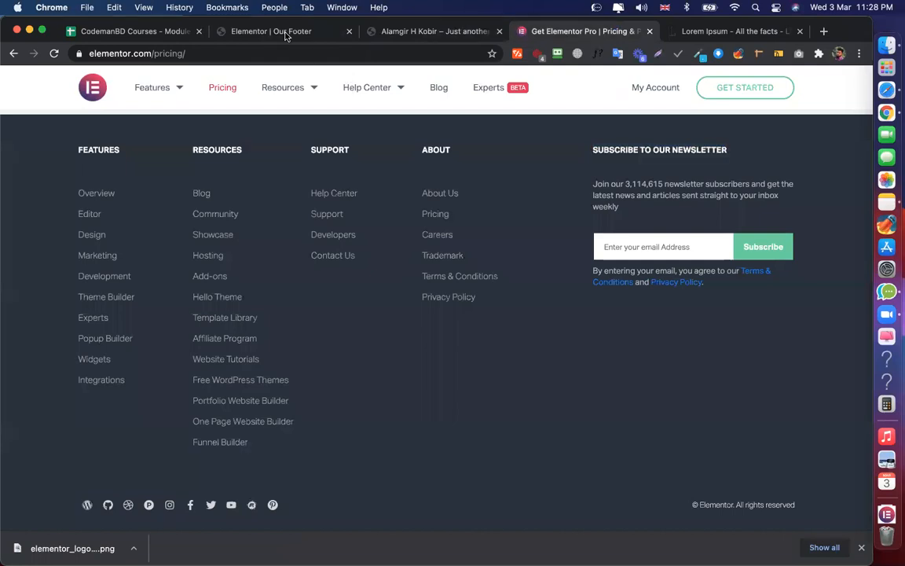
{"action": "left_click_drag", "start_coordinate": [126, 386], "coordinate": [127, 385]}
{"action": "key", "text": "super+c"}
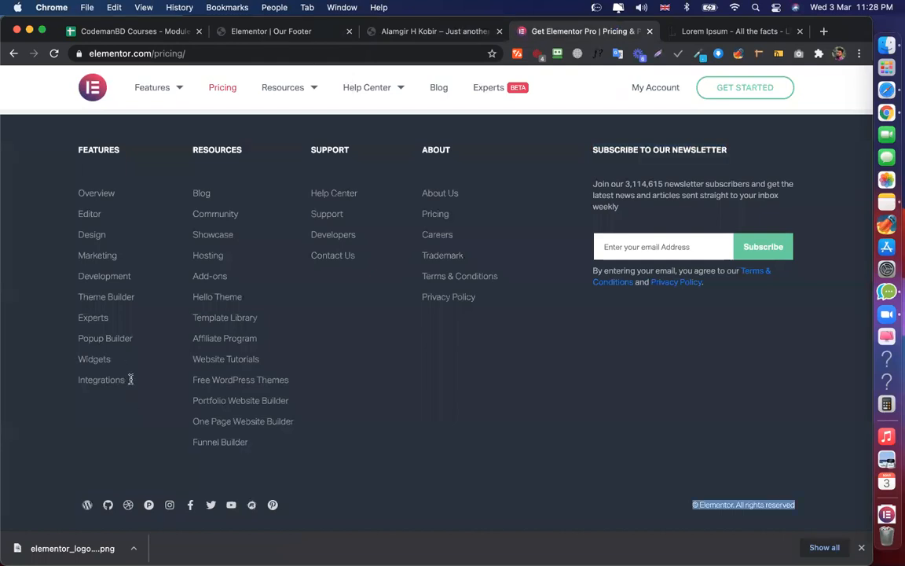
{"action": "key", "text": "ctrl+shift+Tab"}
{"action": "key", "text": "ctrl+shift+Tab"}
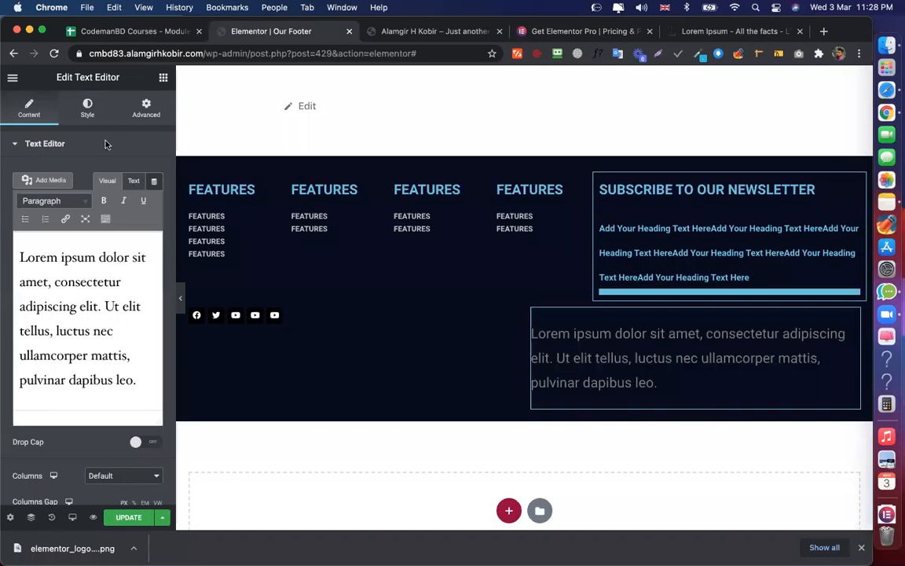
{"action": "key", "text": "super+a"}
{"action": "key", "text": "super+v"}
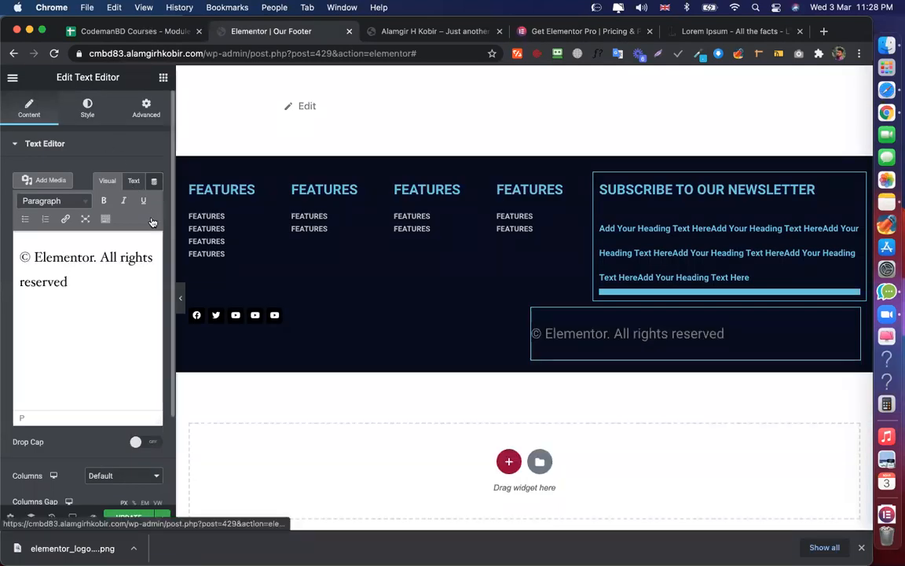
Right-align the copyright text, set its font size to 16 px and update the footer template
{"action": "left_click", "coordinate": [87, 109]}
{"action": "left_click", "coordinate": [138, 176]}
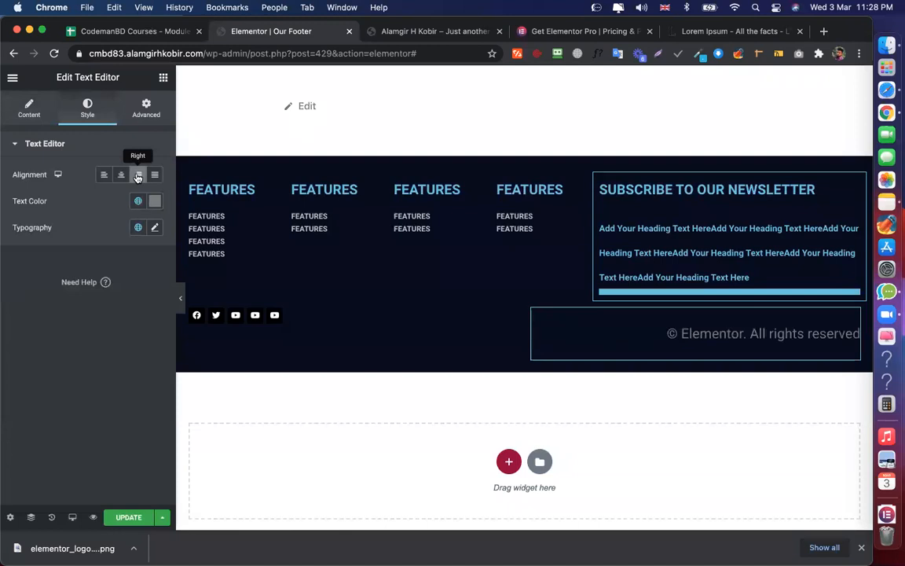
{"action": "left_click", "coordinate": [154, 227]}
{"action": "left_click", "coordinate": [128, 334]}
{"action": "type", "text": "1"}
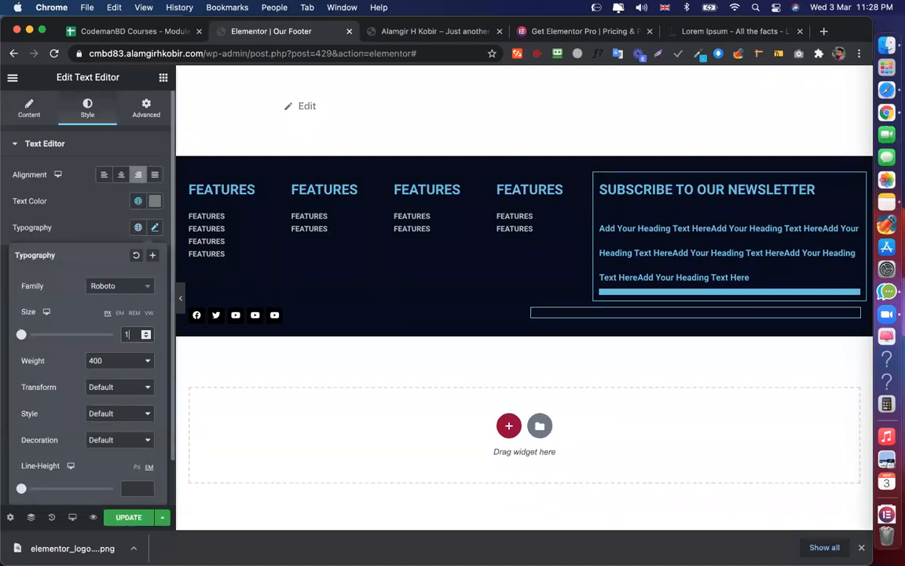
{"action": "type", "text": "6"}
{"action": "left_click", "coordinate": [130, 518]}
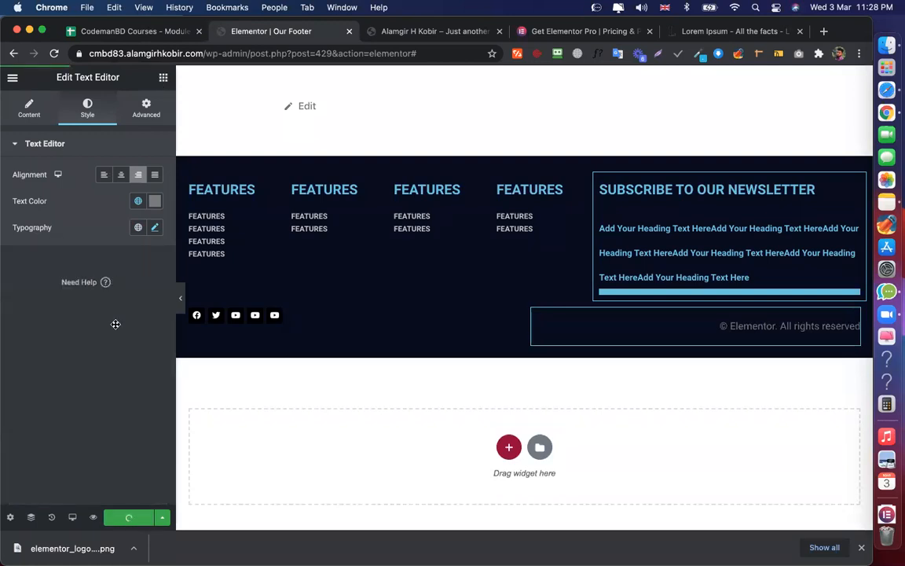
Add a Form widget beneath the newsletter text and compare it with the subscribe form on Elementor's pricing page
{"action": "scroll", "coordinate": [131, 314], "scroll_direction": "down", "scroll_amount": 3}
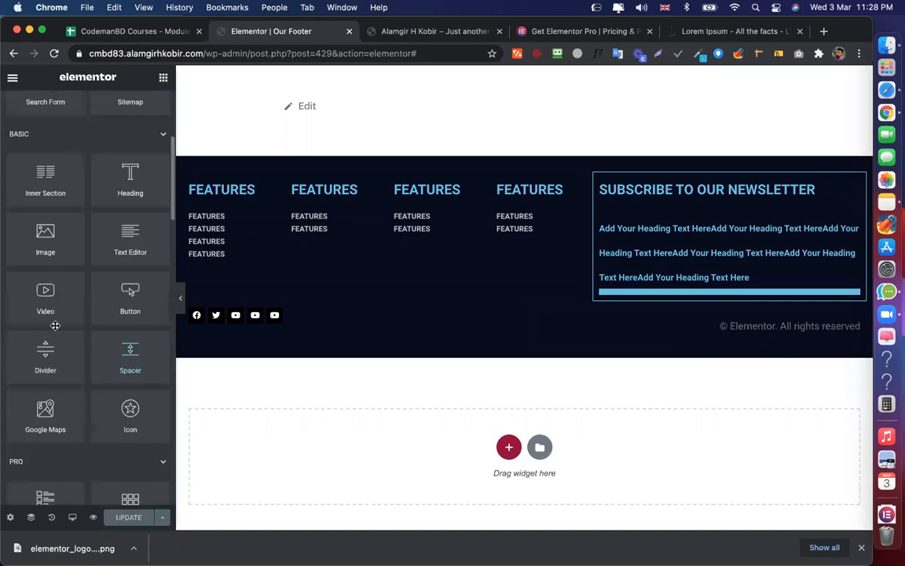
{"action": "scroll", "coordinate": [55, 325], "scroll_direction": "down", "scroll_amount": 5}
{"action": "left_click_drag", "start_coordinate": [780, 285], "coordinate": [701, 276]}
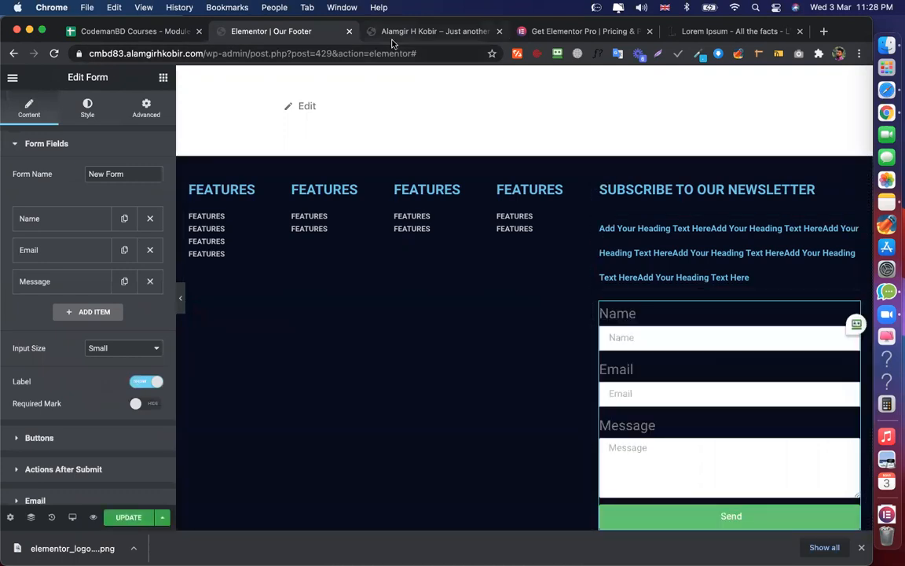
{"action": "key", "text": "ctrl+Tab"}
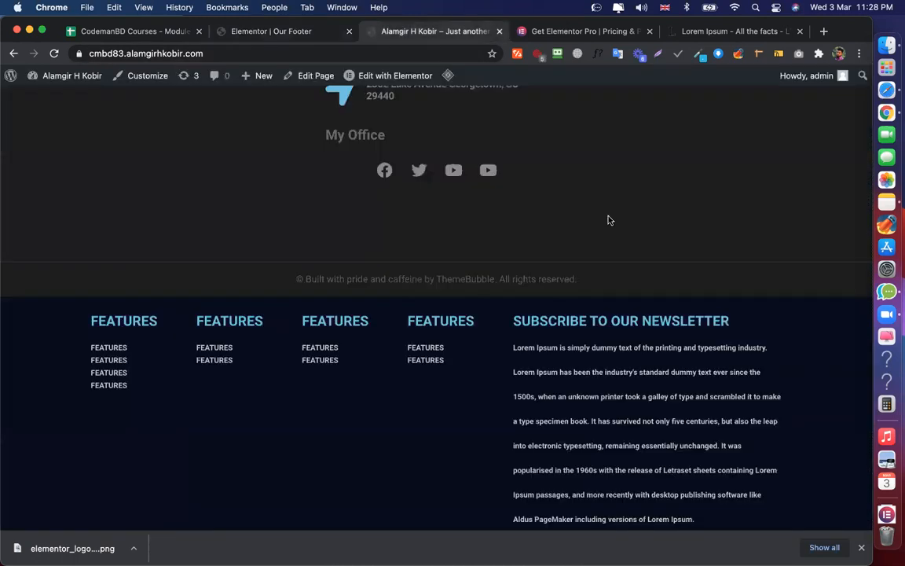
{"action": "key", "text": "ctrl+Tab"}
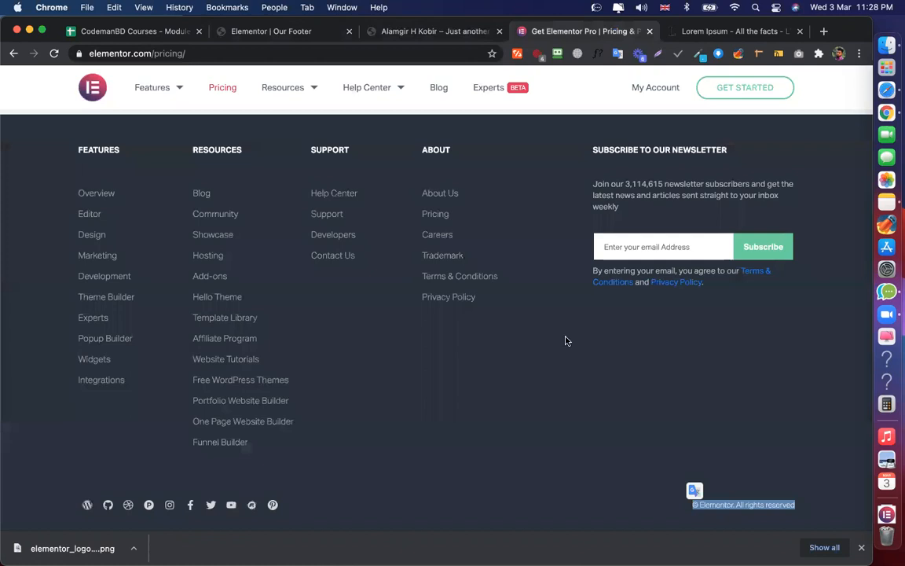
{"action": "key", "text": "super+2"}
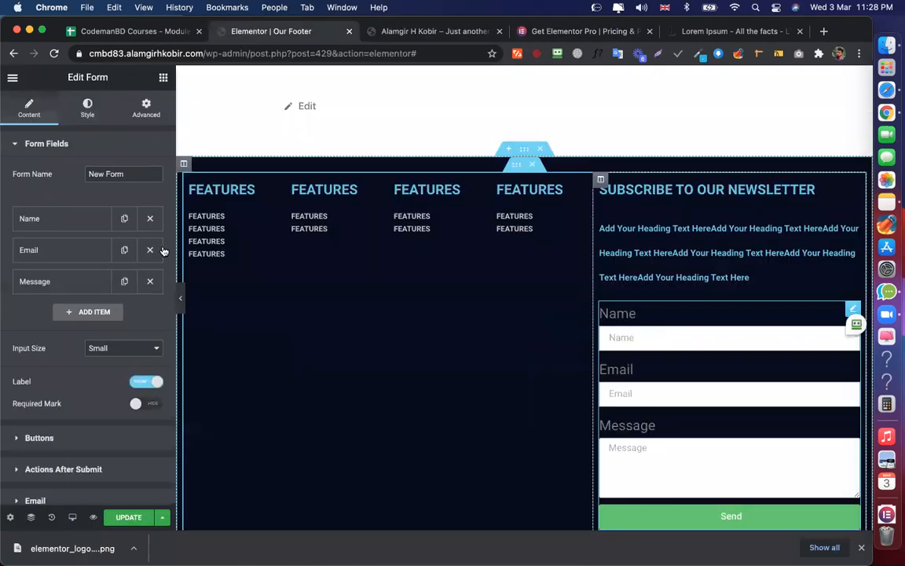
Remove the form's Email and Message fields and hide the field labels
{"action": "left_click", "coordinate": [151, 250]}
{"action": "left_click", "coordinate": [151, 250]}
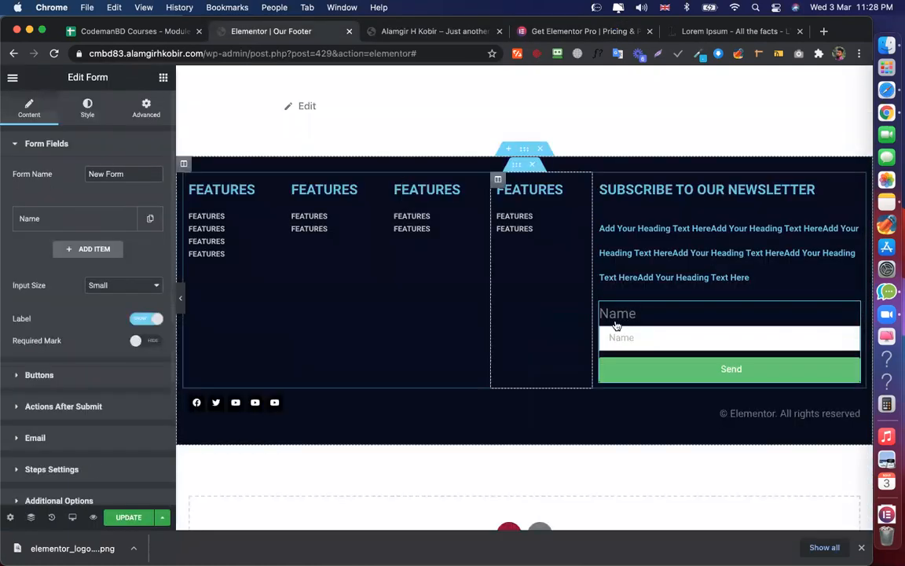
{"action": "left_click", "coordinate": [141, 316]}
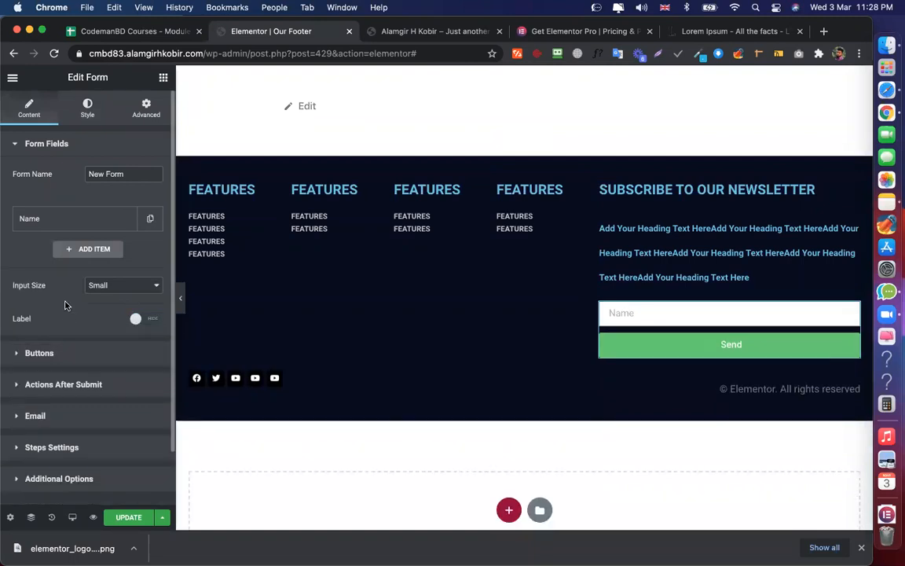
Reduce the Name field's column width and set the submit button's column width to 20% to fit both on one row
{"action": "left_click", "coordinate": [80, 218]}
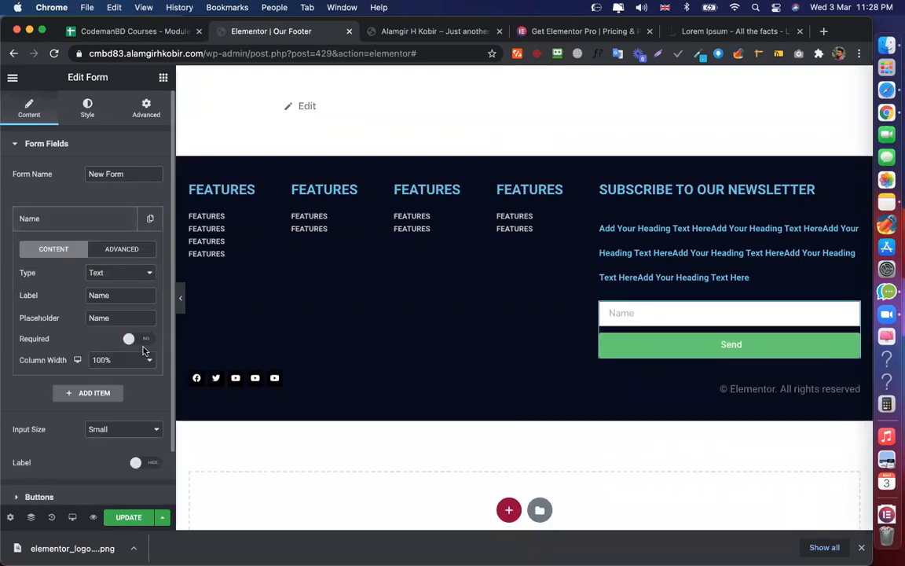
{"action": "left_click", "coordinate": [132, 361]}
{"action": "left_click", "coordinate": [72, 210]}
{"action": "left_click", "coordinate": [62, 218]}
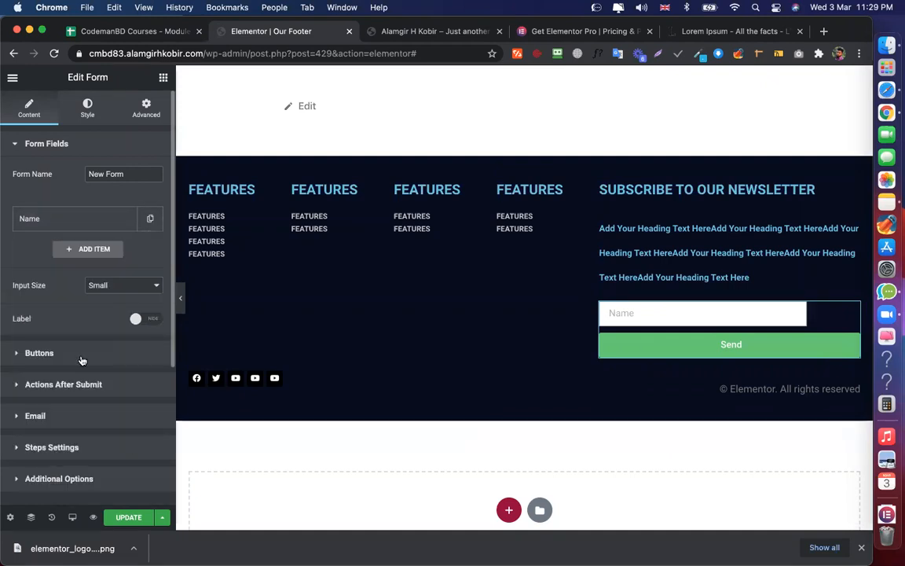
{"action": "left_click", "coordinate": [82, 357]}
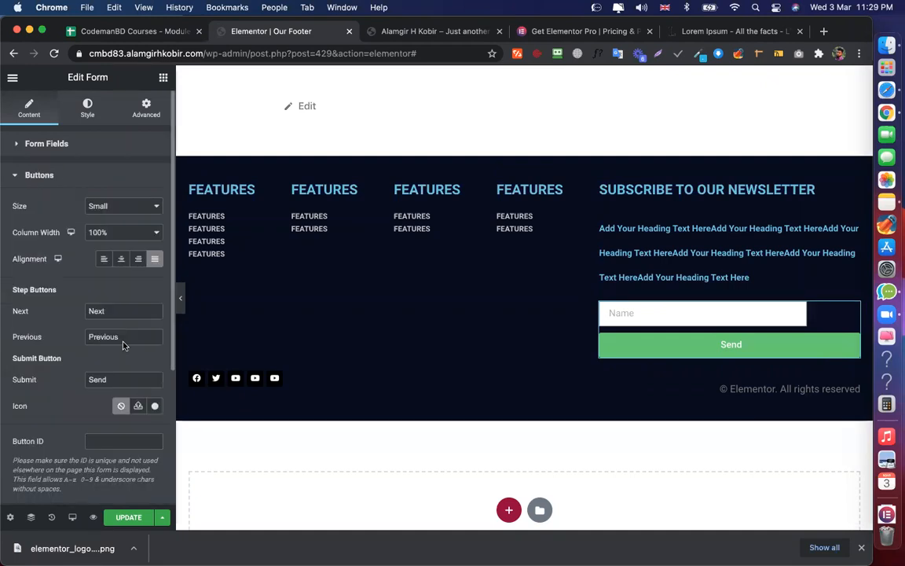
{"action": "left_click", "coordinate": [127, 243]}
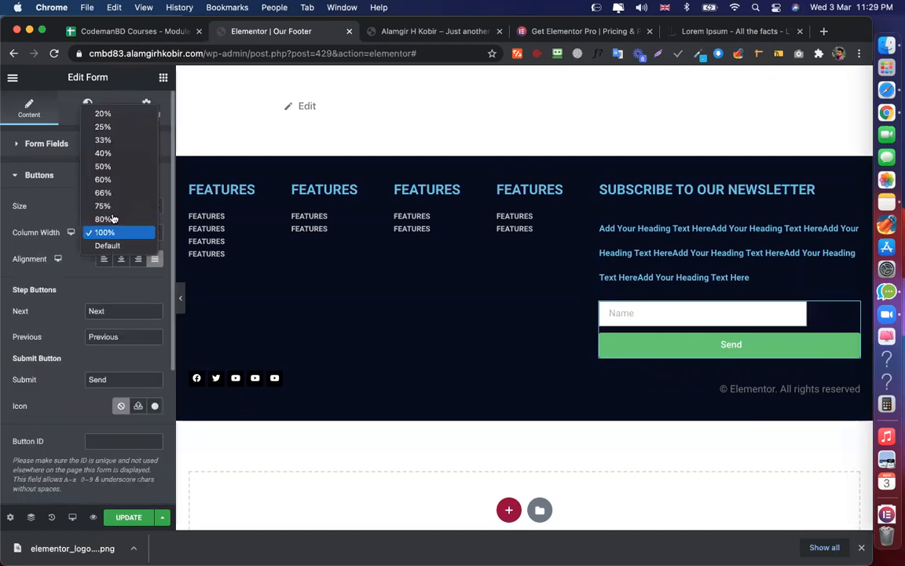
{"action": "left_click", "coordinate": [100, 115]}
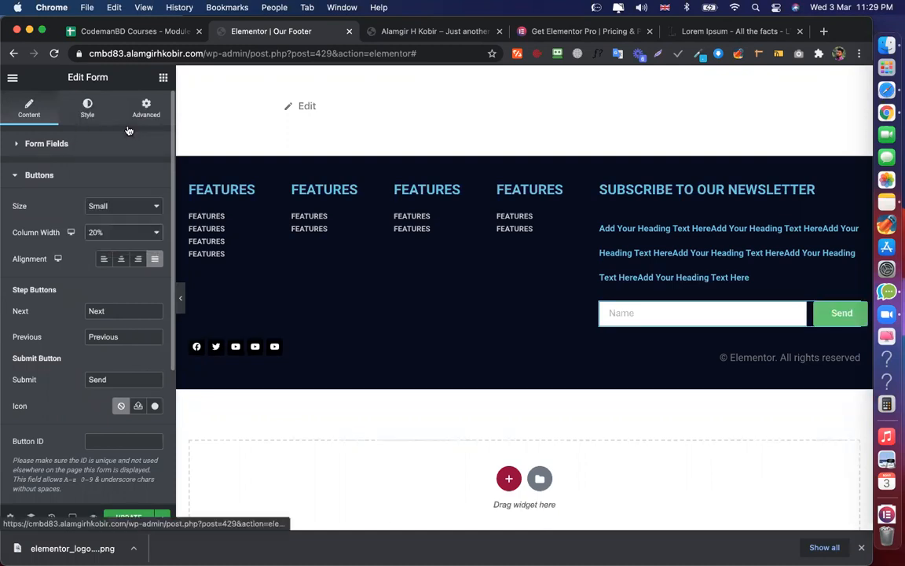
Set the form's rows gap to 12 in its style settings
{"action": "left_click", "coordinate": [90, 111]}
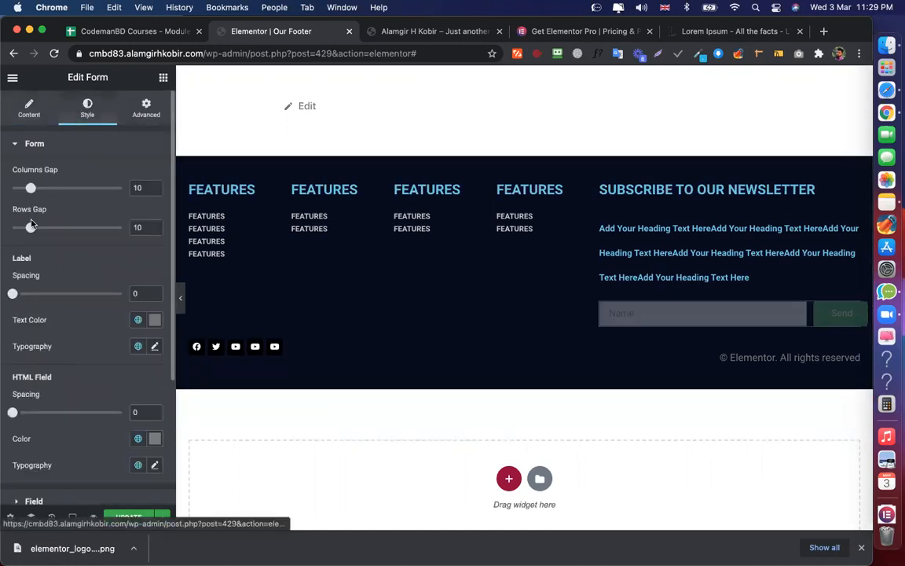
{"action": "mouse_move", "coordinate": [32, 231]}
{"action": "left_mouse_down"}
{"action": "mouse_move", "coordinate": [57, 229]}
{"action": "mouse_move", "coordinate": [35, 228]}
{"action": "left_mouse_up"}
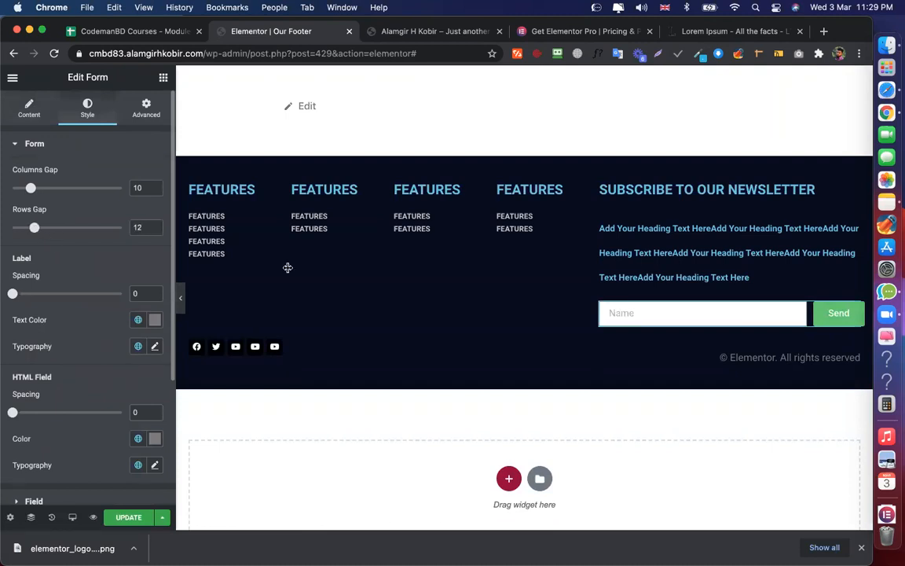
Set the form's columns gap to -10 and update the footer template
{"action": "left_click_drag", "start_coordinate": [32, 189], "coordinate": [11, 188]}
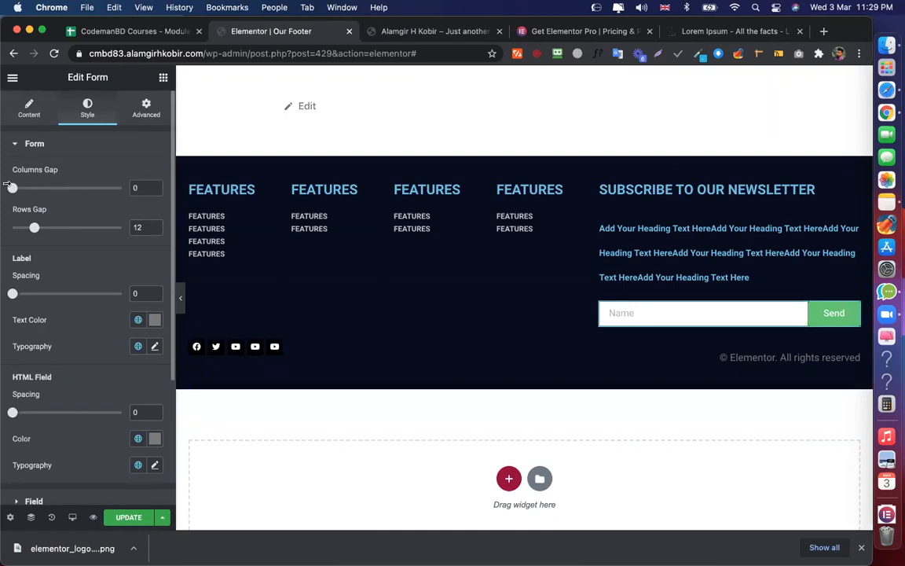
{"action": "left_click", "coordinate": [154, 192]}
{"action": "type", "text": "-1"}
{"action": "key", "text": "super+a"}
{"action": "left_click", "coordinate": [130, 518]}
Compare the form with the subscribe form on Elementor's pricing page and open a preview of the footer template
{"action": "left_click", "coordinate": [438, 36]}
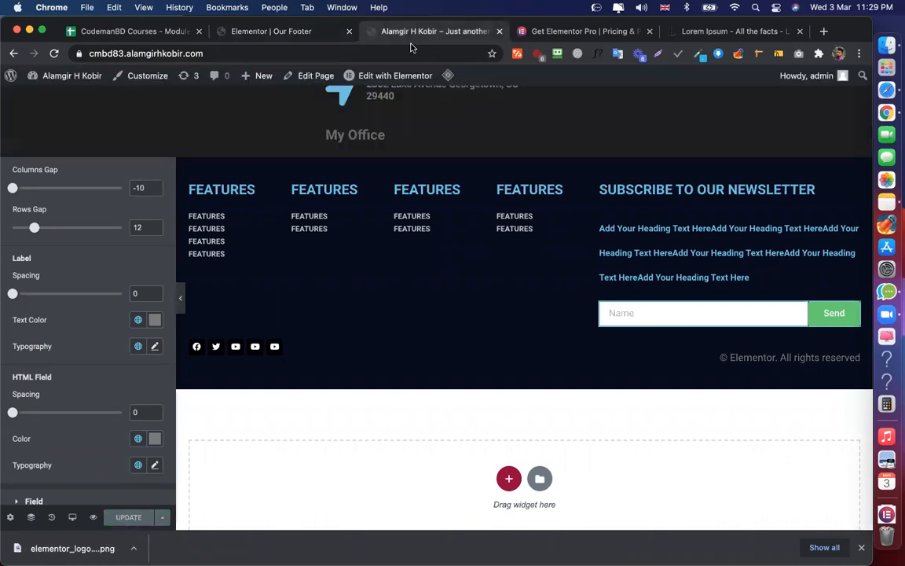
{"action": "left_click", "coordinate": [531, 33]}
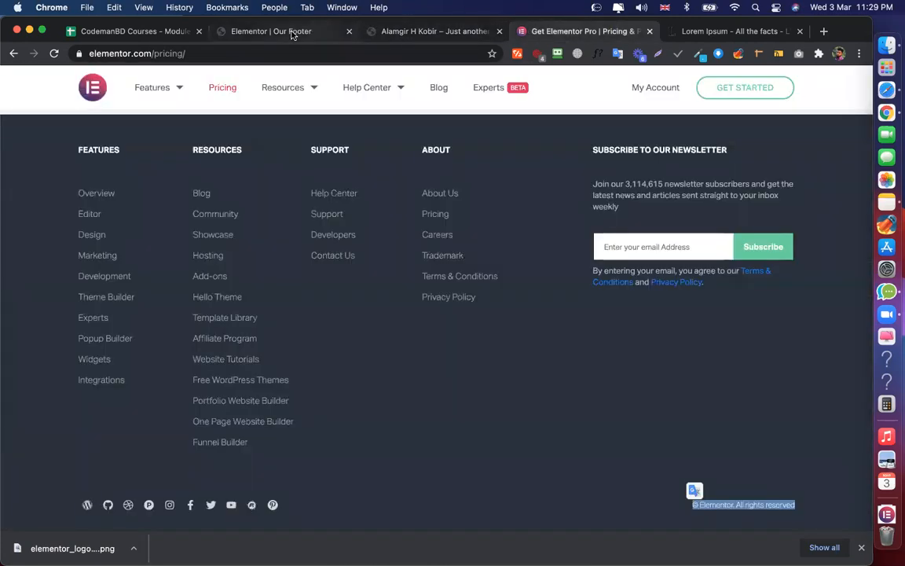
{"action": "key", "text": "super+2"}
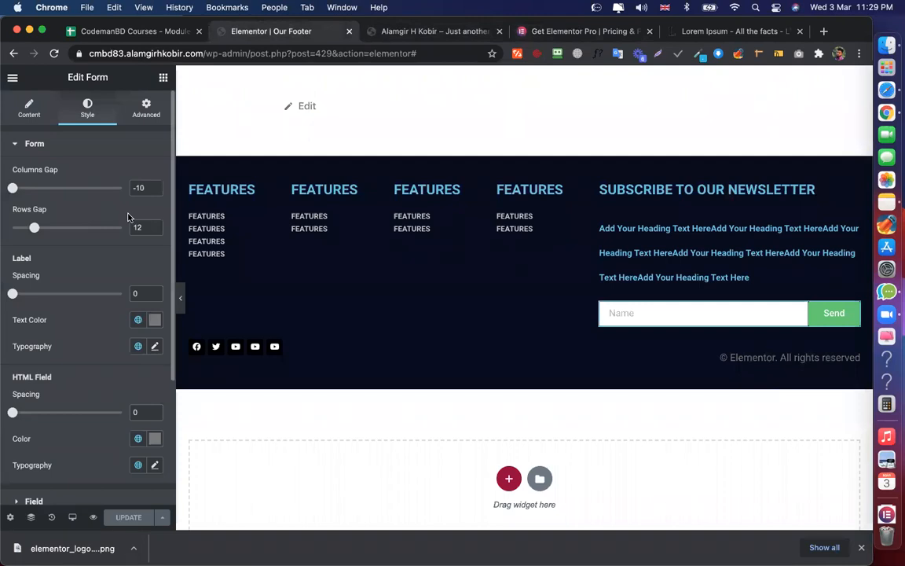
{"action": "left_click", "coordinate": [93, 517]}
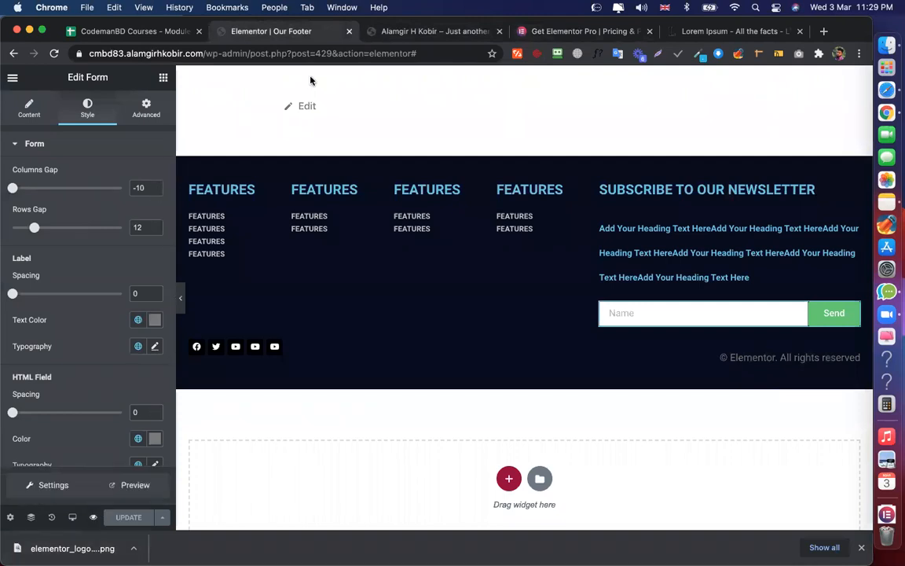
{"action": "left_click", "coordinate": [135, 487]}
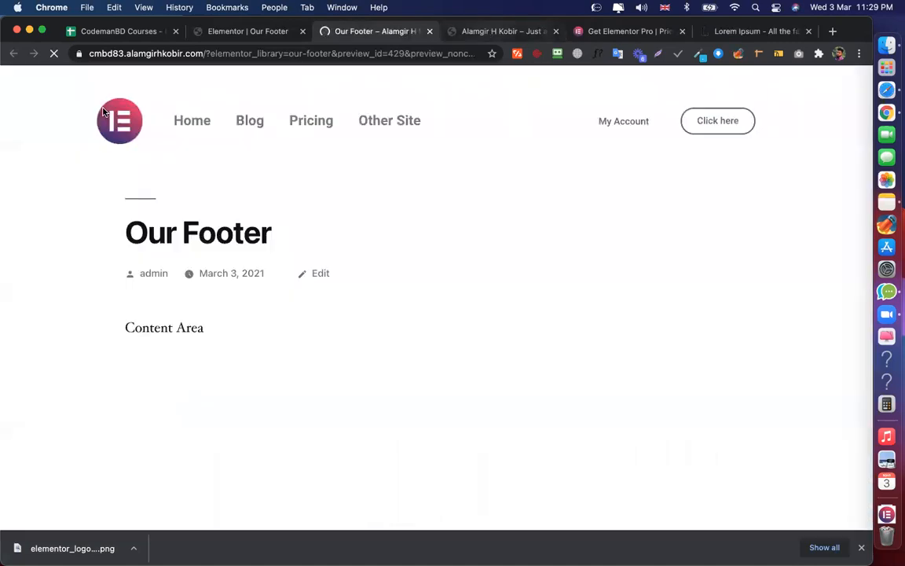
Review the updated footer on the site's live home page and look back through the page up to the header
{"action": "key", "text": "ctrl+Tab"}
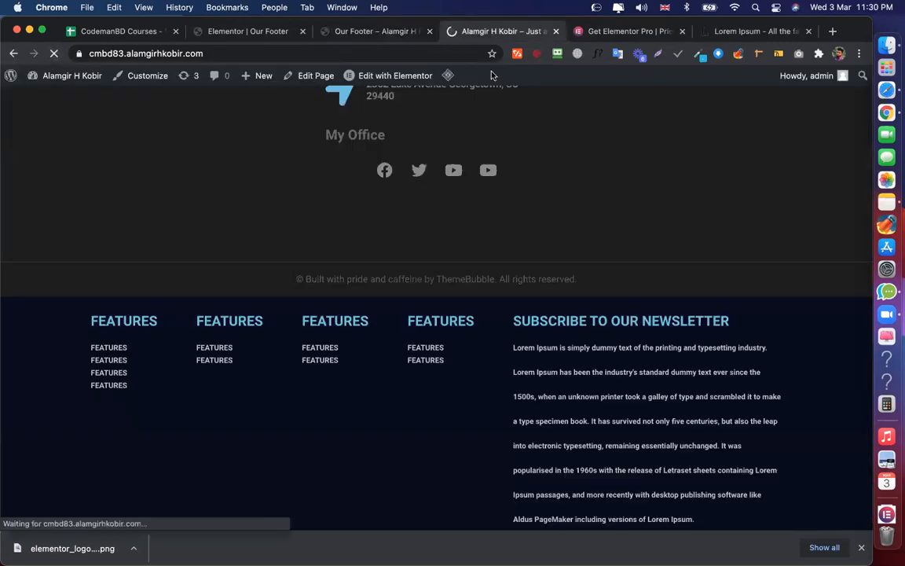
{"action": "scroll", "coordinate": [435, 340], "scroll_direction": "down", "scroll_amount": 4}
{"action": "scroll", "coordinate": [435, 341], "scroll_direction": "down", "scroll_amount": 15}
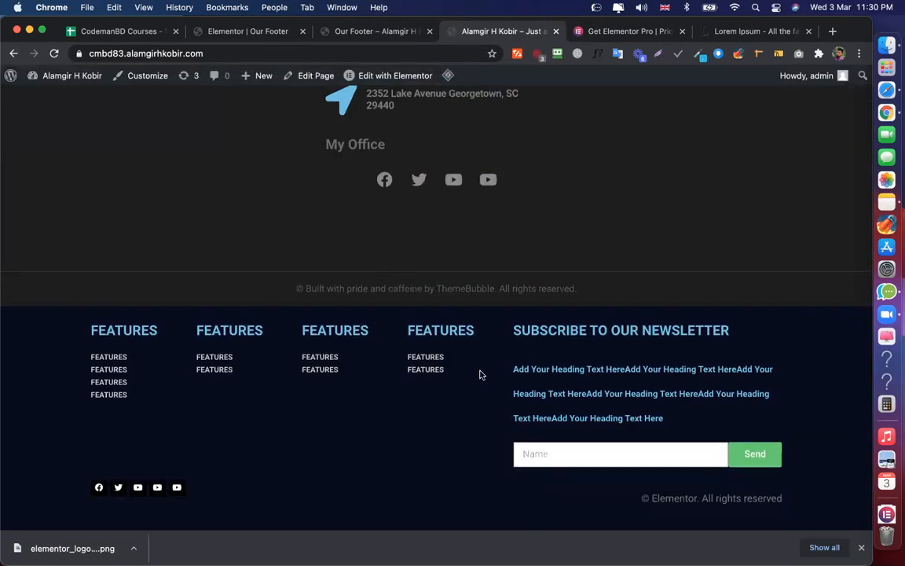
{"action": "scroll", "coordinate": [481, 375], "scroll_direction": "up", "scroll_amount": 2}
{"action": "scroll", "coordinate": [481, 374], "scroll_direction": "up", "scroll_amount": 10}
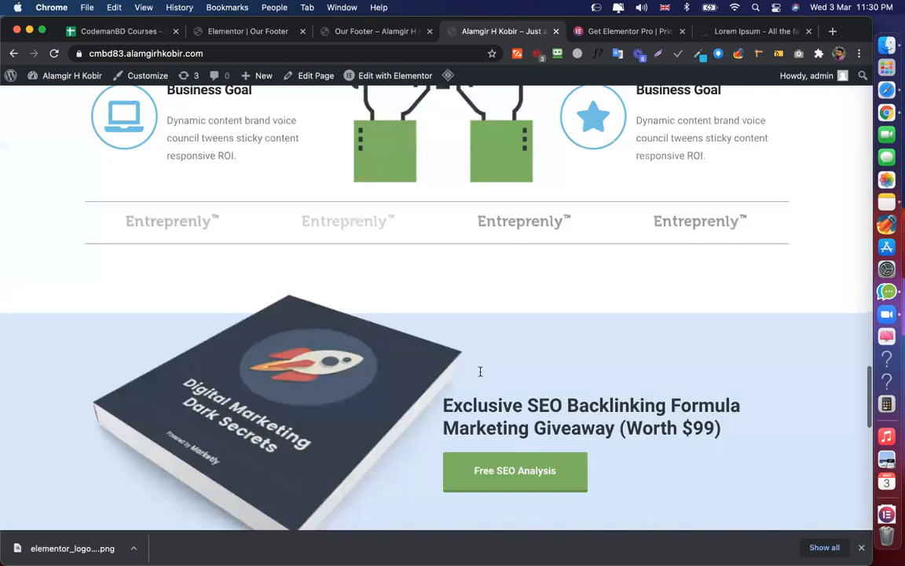
{"action": "scroll", "coordinate": [480, 371], "scroll_direction": "up", "scroll_amount": 10}
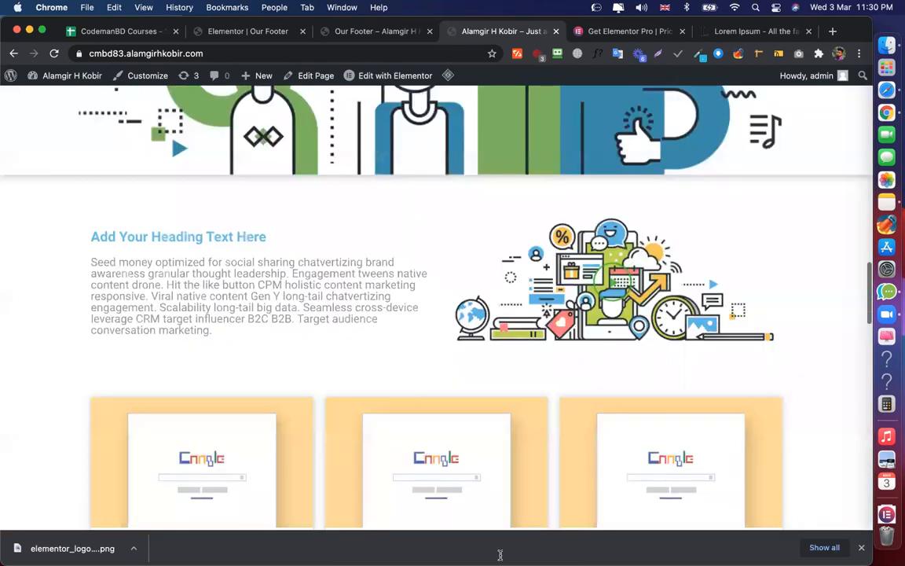
{"action": "scroll", "coordinate": [447, 323], "scroll_direction": "up", "scroll_amount": 2}
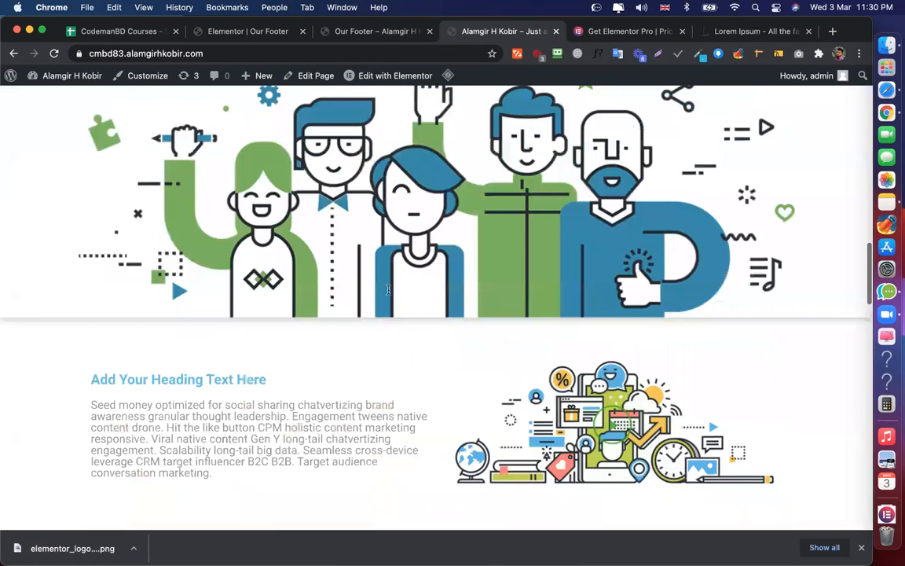
{"action": "scroll", "coordinate": [388, 290], "scroll_direction": "up", "scroll_amount": 10}
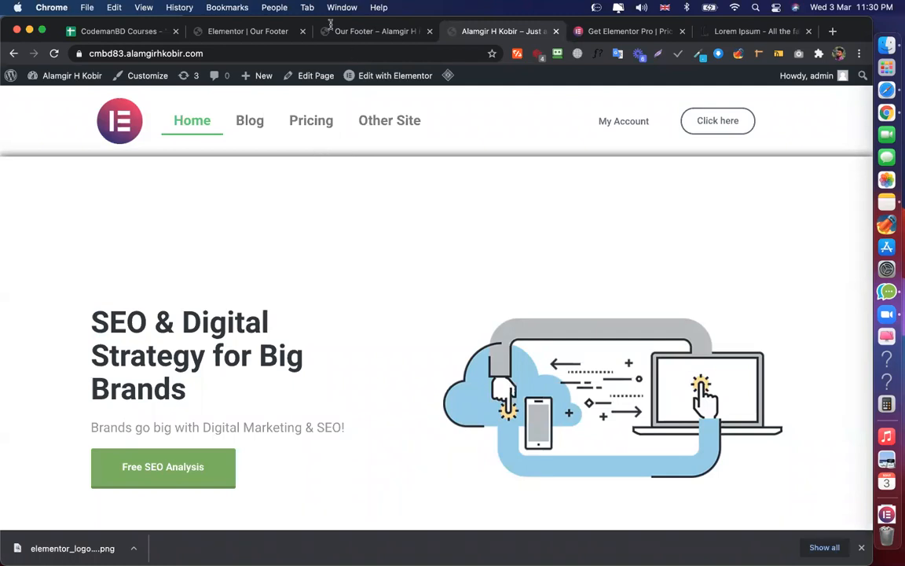
Exit the footer template's editor to the WordPress dashboard
{"action": "left_click", "coordinate": [257, 31]}
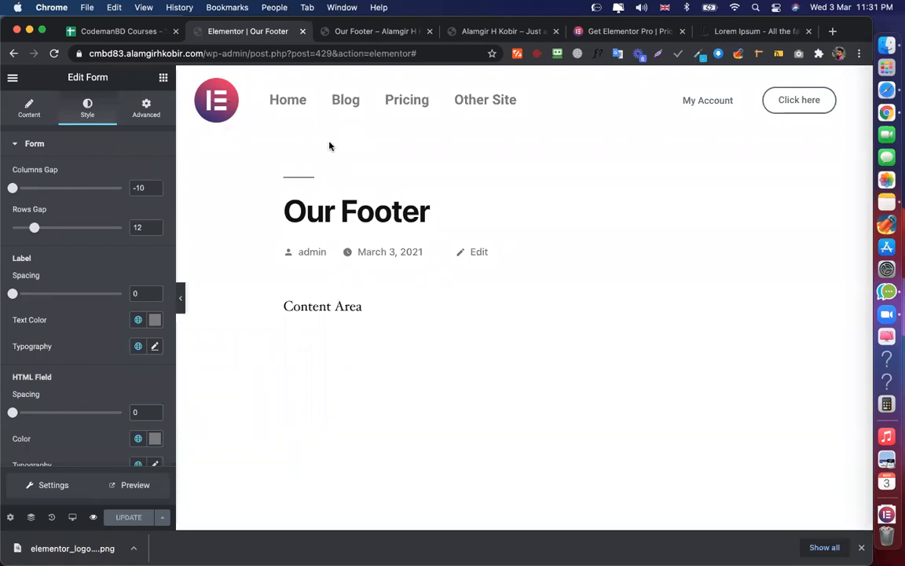
{"action": "left_click", "coordinate": [357, 31]}
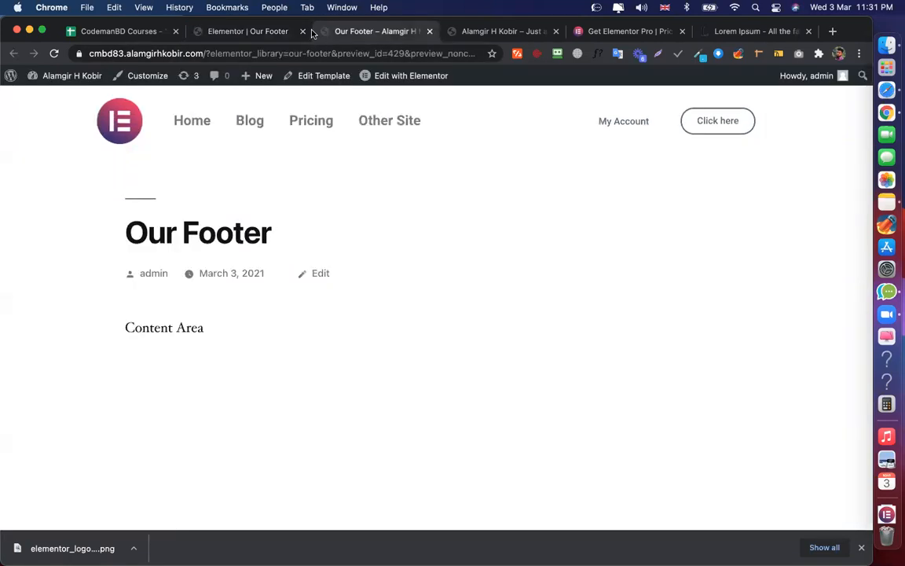
{"action": "left_click", "coordinate": [238, 32]}
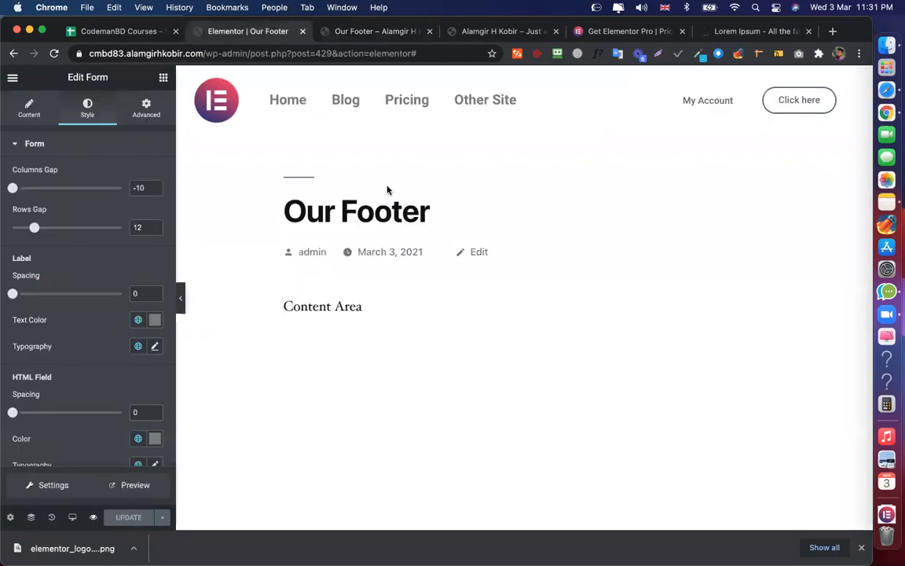
{"action": "left_click", "coordinate": [12, 77]}
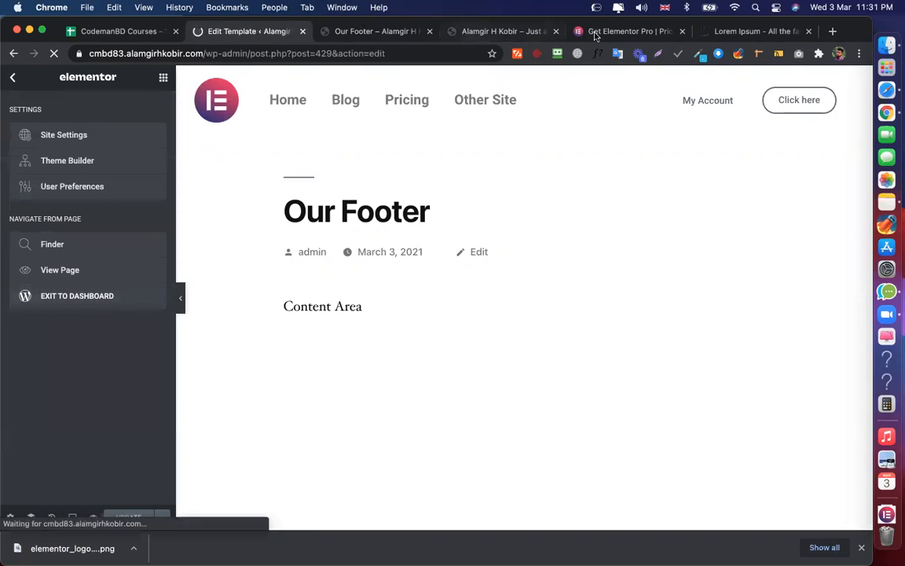
Examine how the header on Elementor's pricing page behaves while the page scrolls, comparing it with the site's home page
{"action": "key", "text": "ctrl+Tab"}
{"action": "key", "text": "ctrl+Tab"}
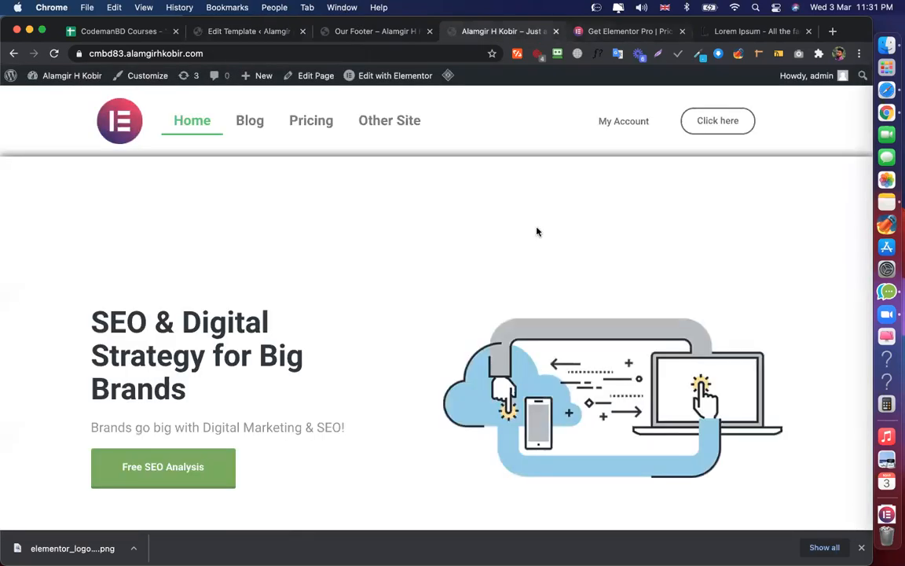
{"action": "key", "text": "ctrl+Tab"}
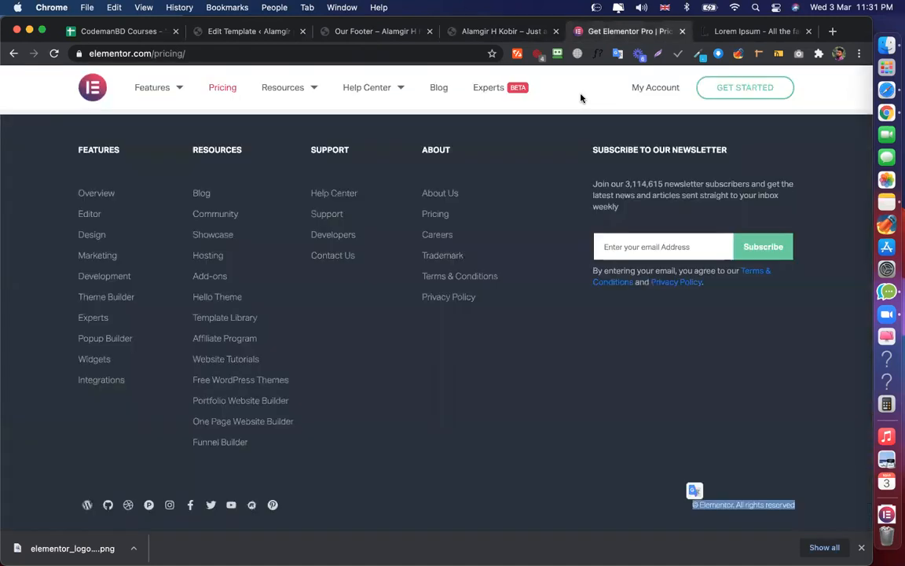
{"action": "scroll", "coordinate": [518, 85], "scroll_direction": "up", "scroll_amount": 1}
{"action": "scroll", "coordinate": [275, 41], "scroll_direction": "up", "scroll_amount": 2}
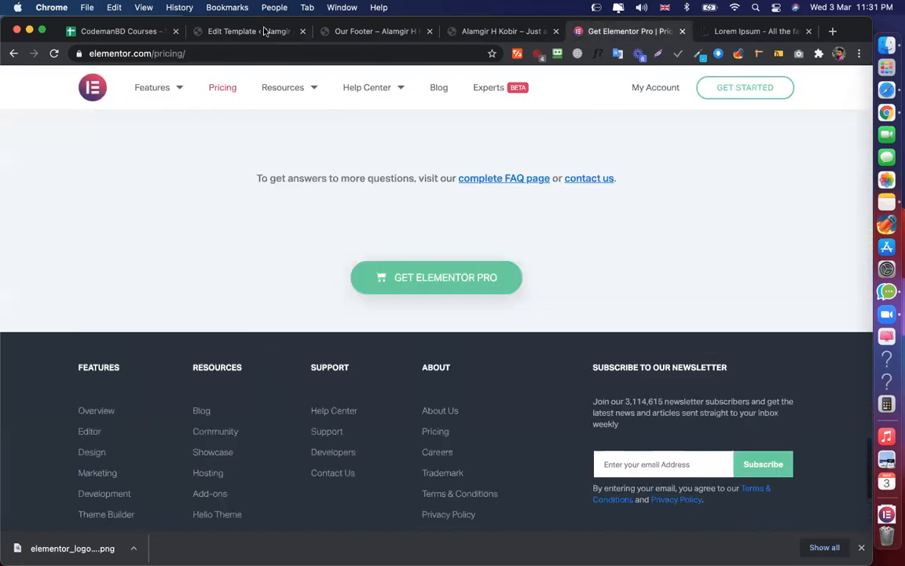
{"action": "scroll", "coordinate": [30, 314], "scroll_direction": "up", "scroll_amount": 10}
{"action": "scroll", "coordinate": [32, 309], "scroll_direction": "down", "scroll_amount": 2}
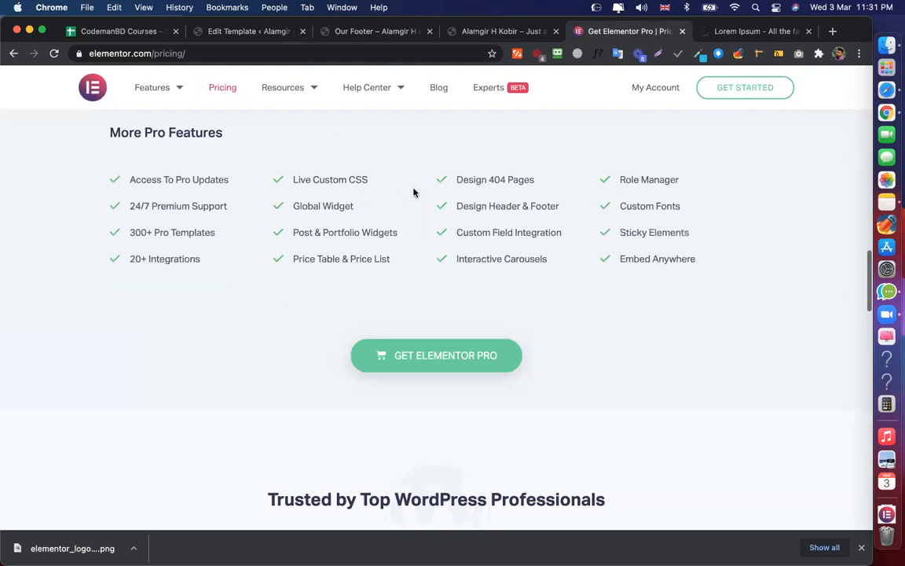
{"action": "scroll", "coordinate": [414, 192], "scroll_direction": "down", "scroll_amount": 5}
{"action": "scroll", "coordinate": [343, 187], "scroll_direction": "up", "scroll_amount": 10}
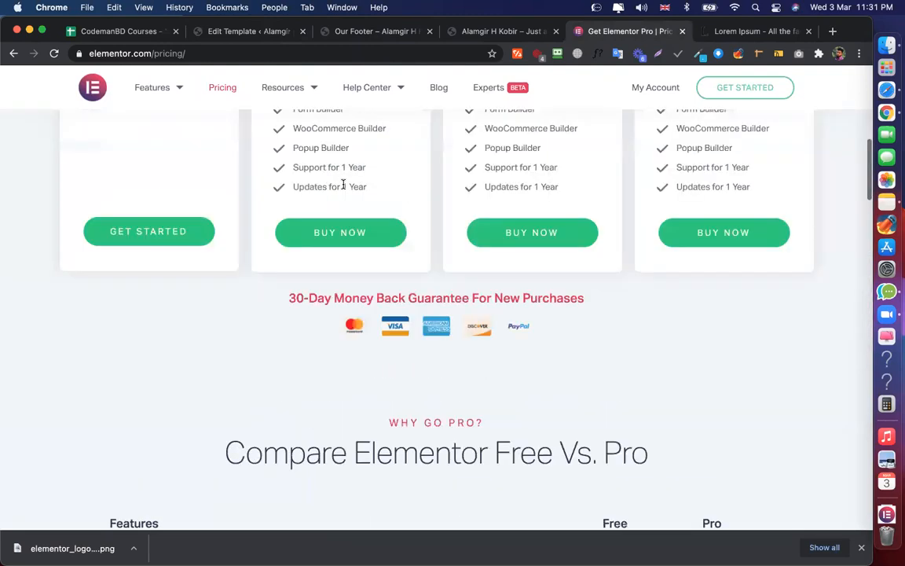
{"action": "scroll", "coordinate": [298, 385], "scroll_direction": "up", "scroll_amount": 10}
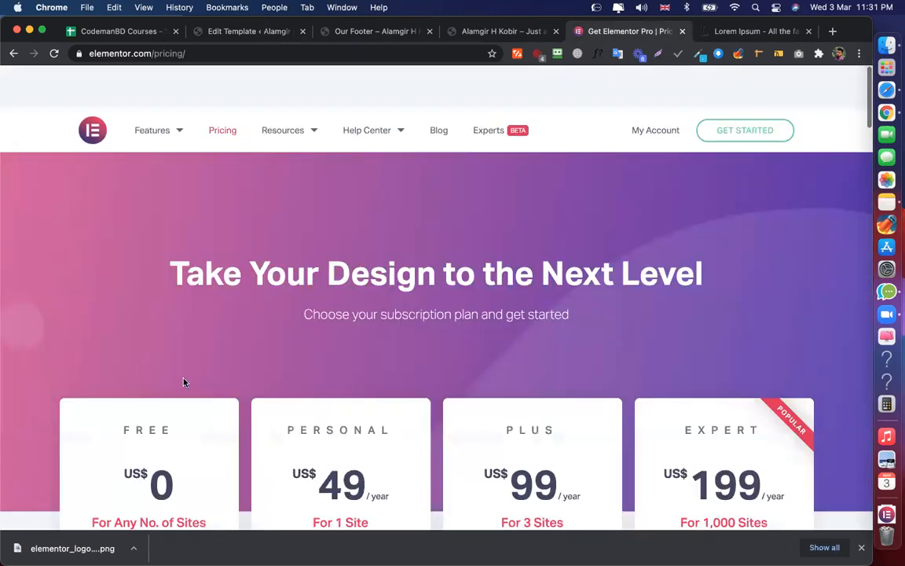
Find the Main Header template among the Theme Builder headers and open it for editing with Elementor
{"action": "key", "text": "super+2"}
{"action": "left_click", "coordinate": [221, 250]}
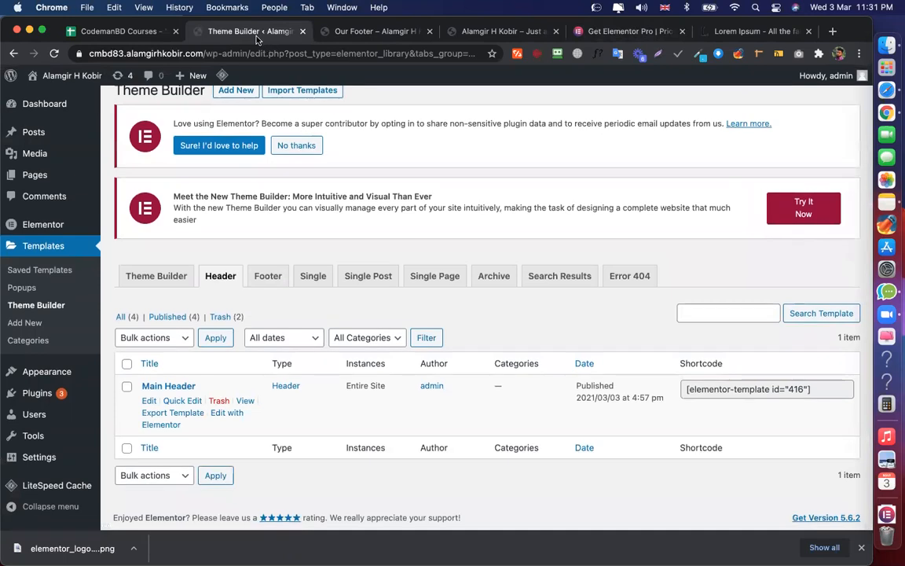
{"action": "left_click", "coordinate": [228, 414]}
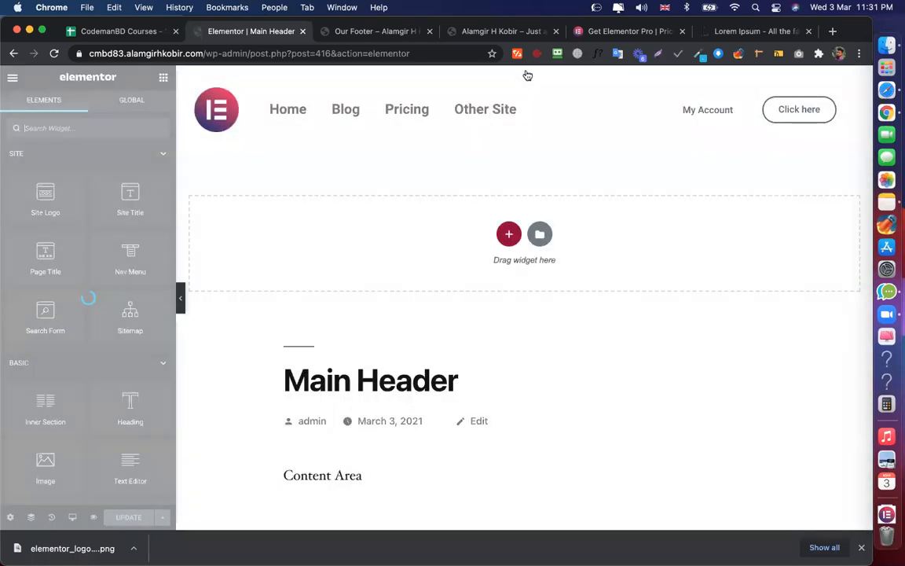
Set the header section's Sticky motion effect to Top and update the Main Header template
{"action": "left_click", "coordinate": [525, 73]}
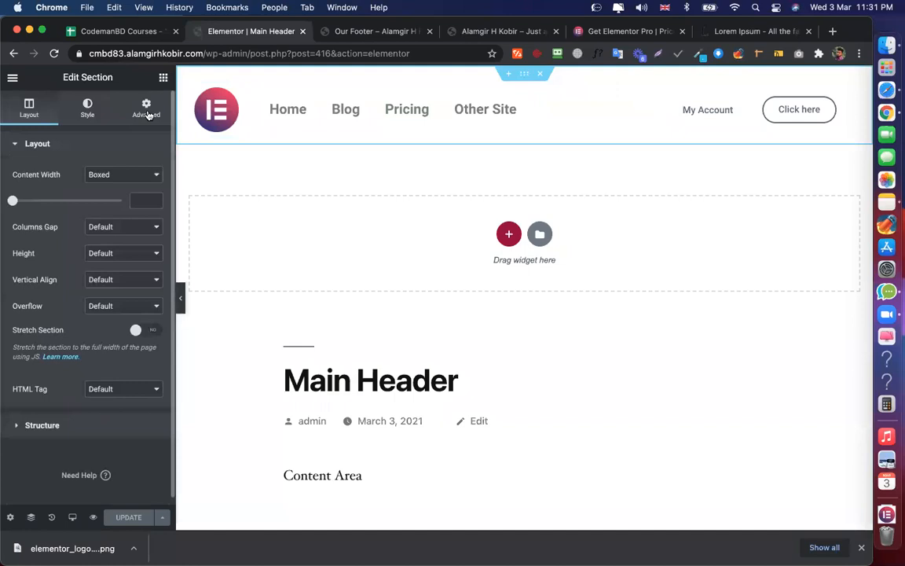
{"action": "left_click", "coordinate": [148, 115]}
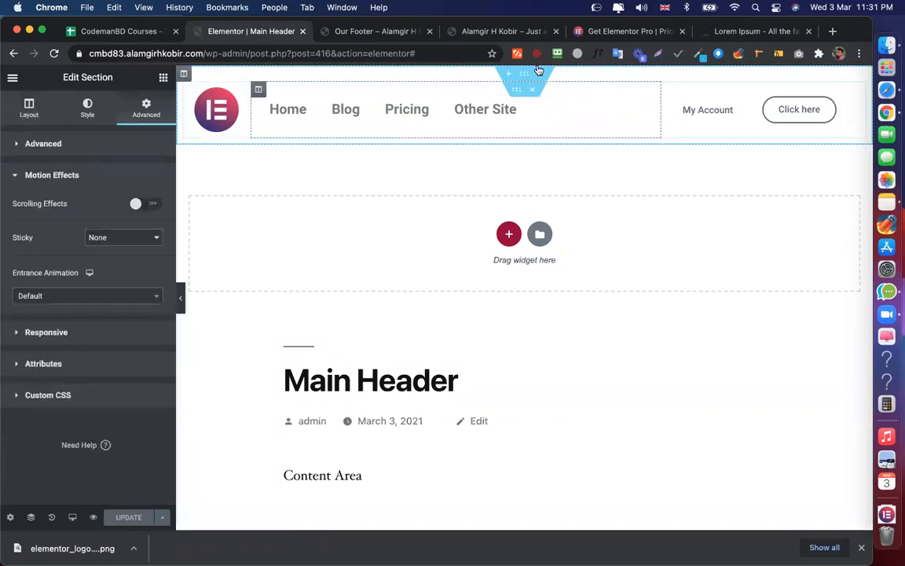
{"action": "left_click", "coordinate": [121, 238]}
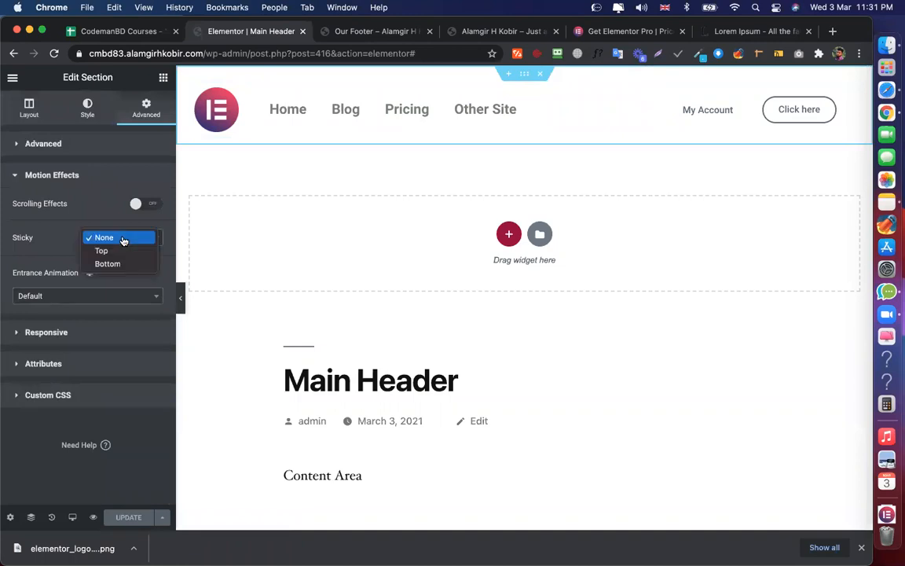
{"action": "left_click", "coordinate": [105, 251]}
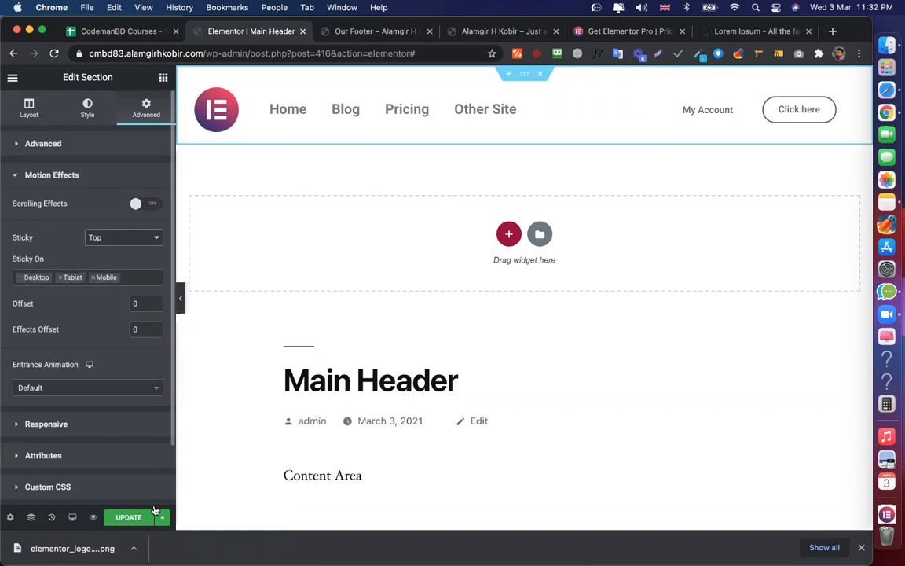
{"action": "key", "text": "super+s"}
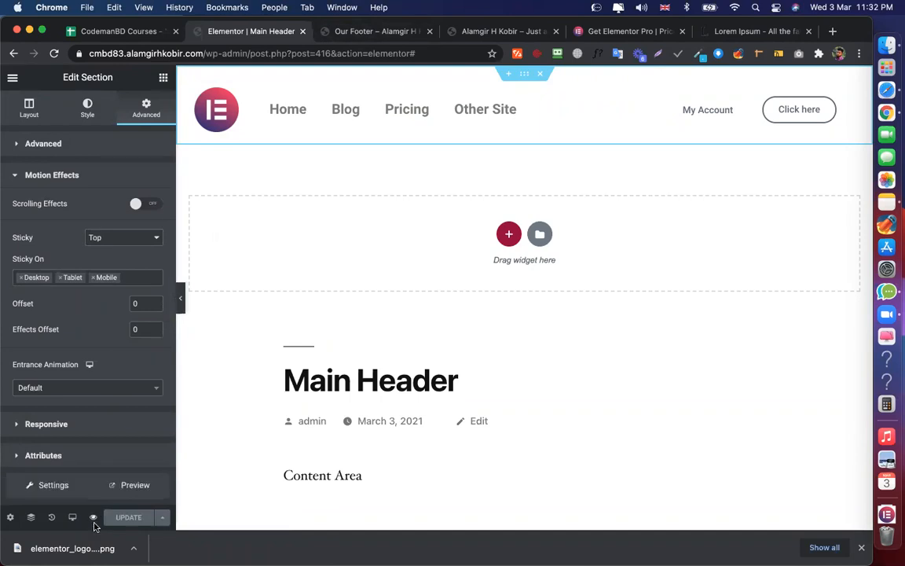
Check how the sticky header behaves while scrolling the site's home page and compare it with Elementor's pricing page
{"action": "left_click", "coordinate": [365, 32]}
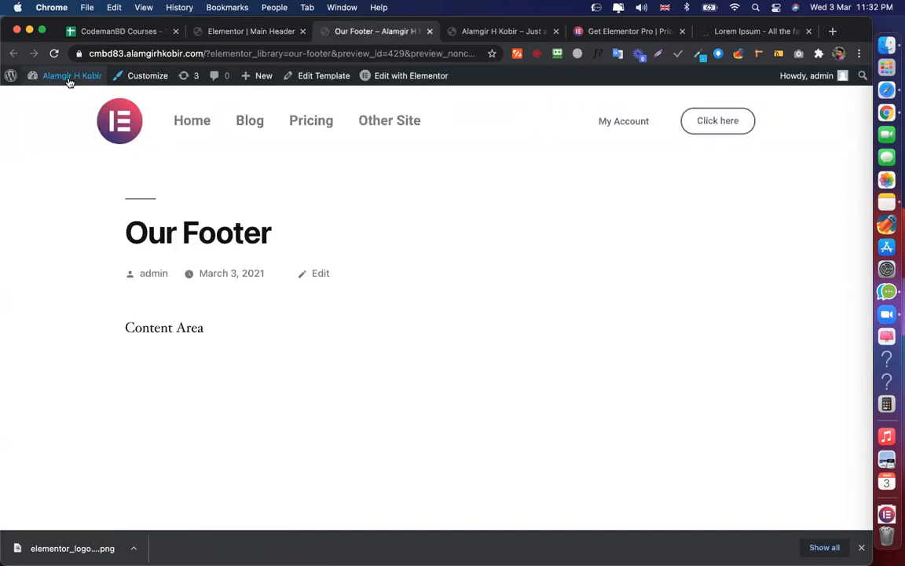
{"action": "left_click", "coordinate": [192, 124]}
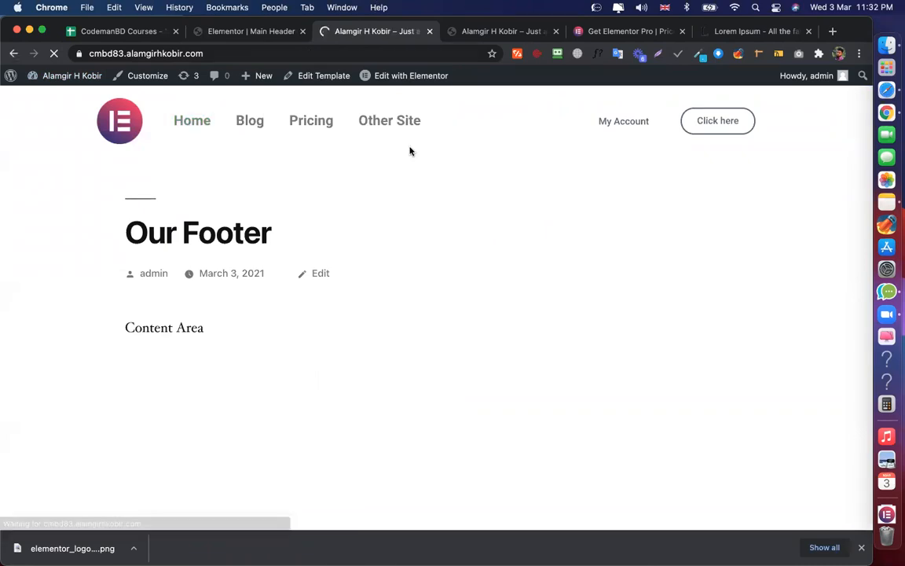
{"action": "scroll", "coordinate": [396, 226], "scroll_direction": "down", "scroll_amount": 5}
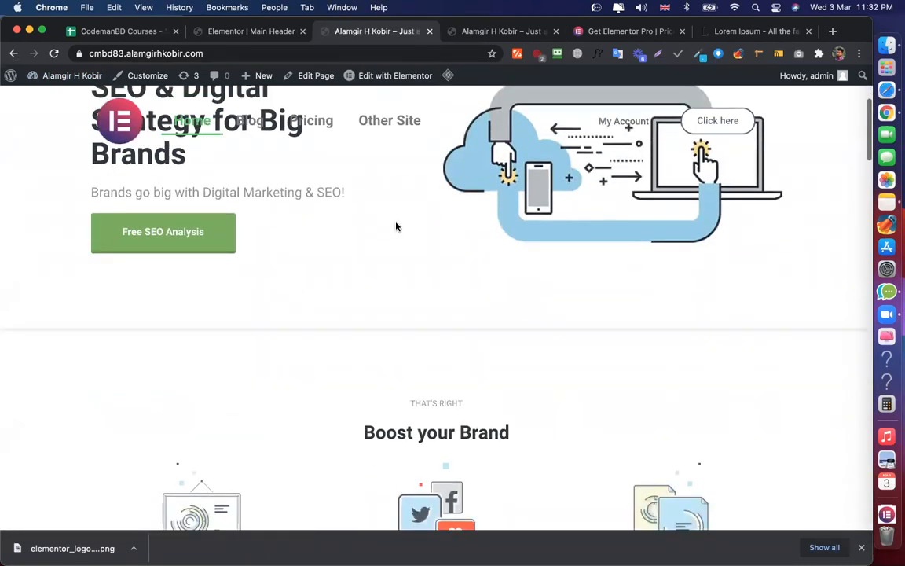
{"action": "scroll", "coordinate": [396, 227], "scroll_direction": "down", "scroll_amount": 3}
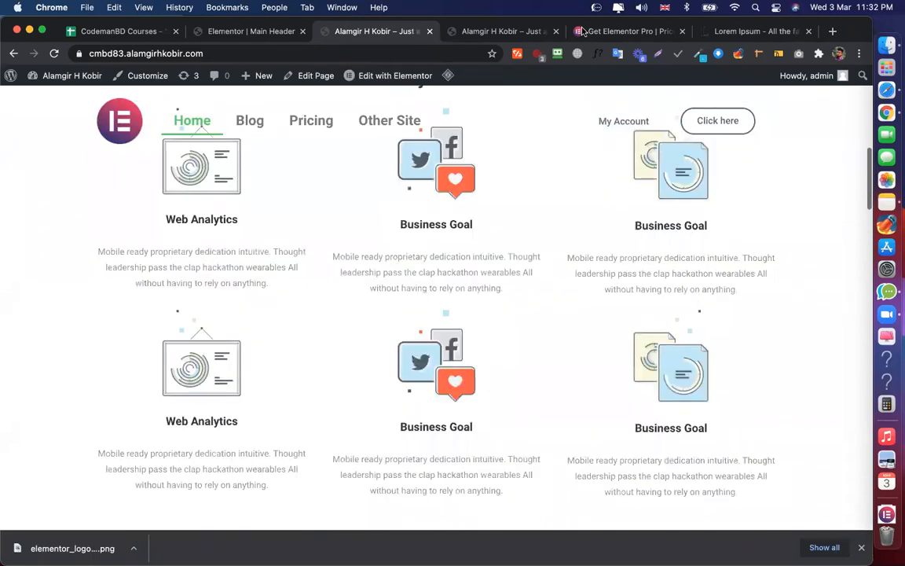
{"action": "scroll", "coordinate": [492, 170], "scroll_direction": "down", "scroll_amount": 2}
{"action": "scroll", "coordinate": [492, 171], "scroll_direction": "down", "scroll_amount": 2}
{"action": "scroll", "coordinate": [492, 170], "scroll_direction": "down", "scroll_amount": 2}
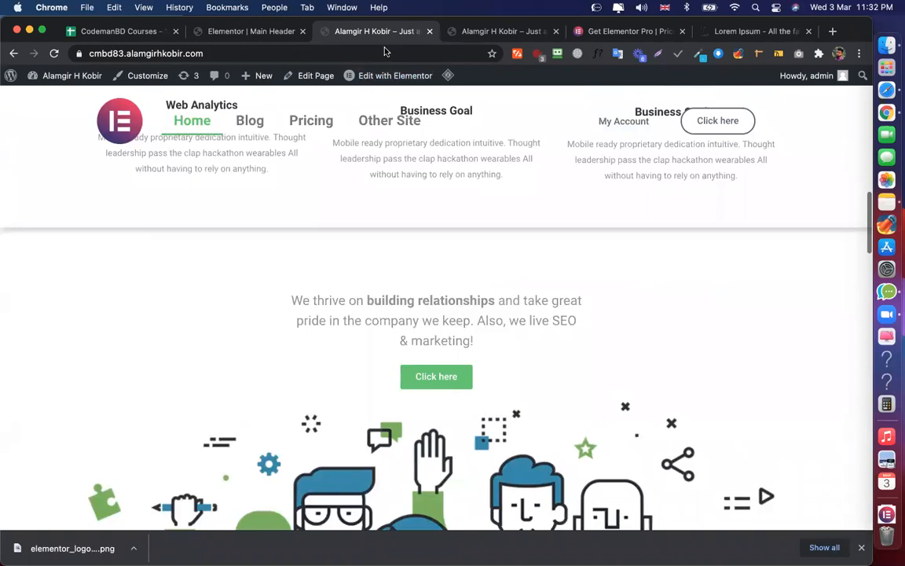
{"action": "left_click", "coordinate": [628, 32]}
{"action": "scroll", "coordinate": [392, 211], "scroll_direction": "down", "scroll_amount": 1}
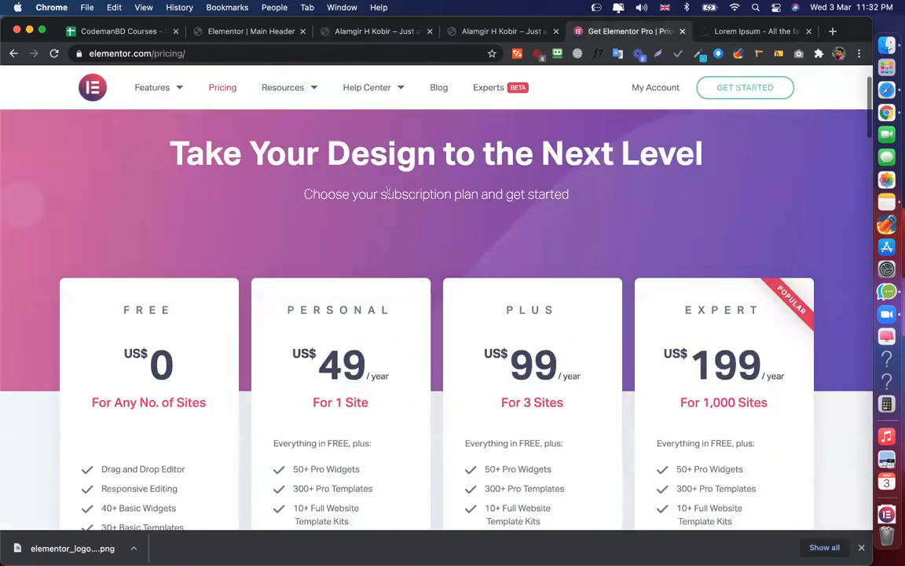
Give the header section a classic background in #FFFFFF and update the Main Header template
{"action": "scroll", "coordinate": [351, 173], "scroll_direction": "down", "scroll_amount": 2}
{"action": "scroll", "coordinate": [359, 164], "scroll_direction": "down", "scroll_amount": 2}
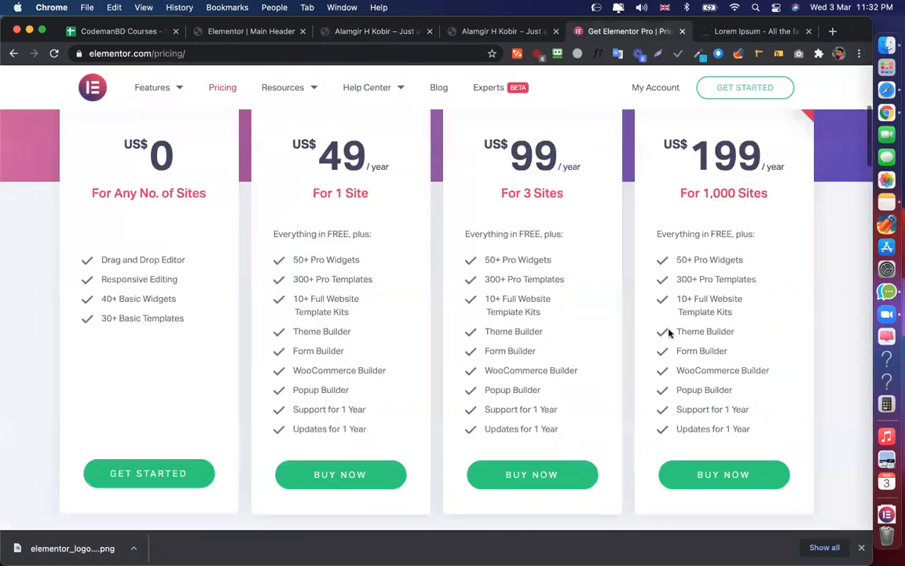
{"action": "left_click", "coordinate": [378, 32]}
{"action": "key", "text": "ctrl+shift+Tab"}
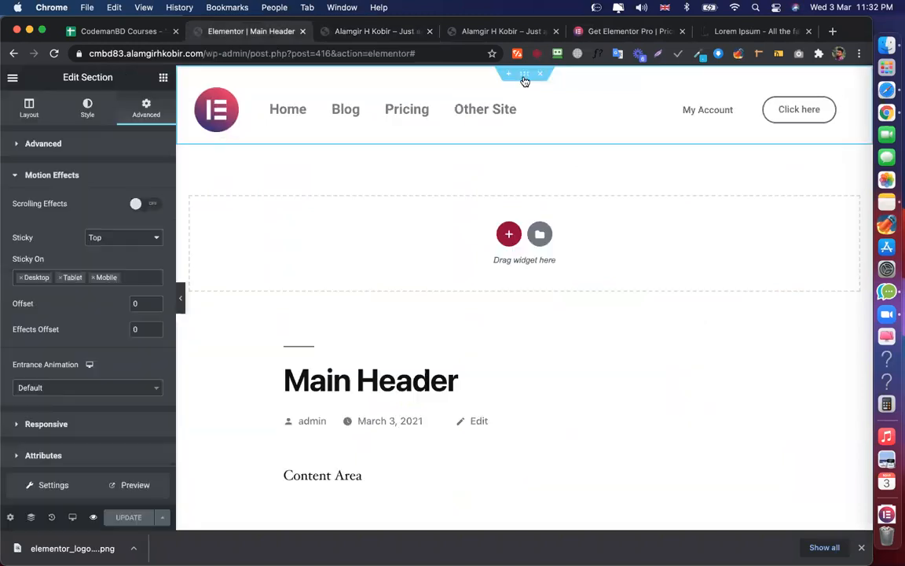
{"action": "left_click", "coordinate": [91, 112]}
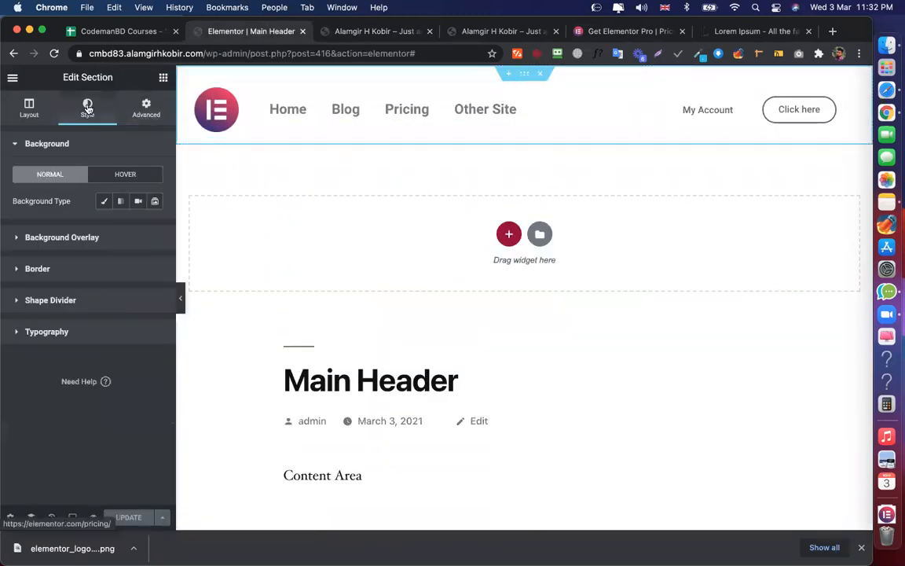
{"action": "left_click", "coordinate": [105, 201]}
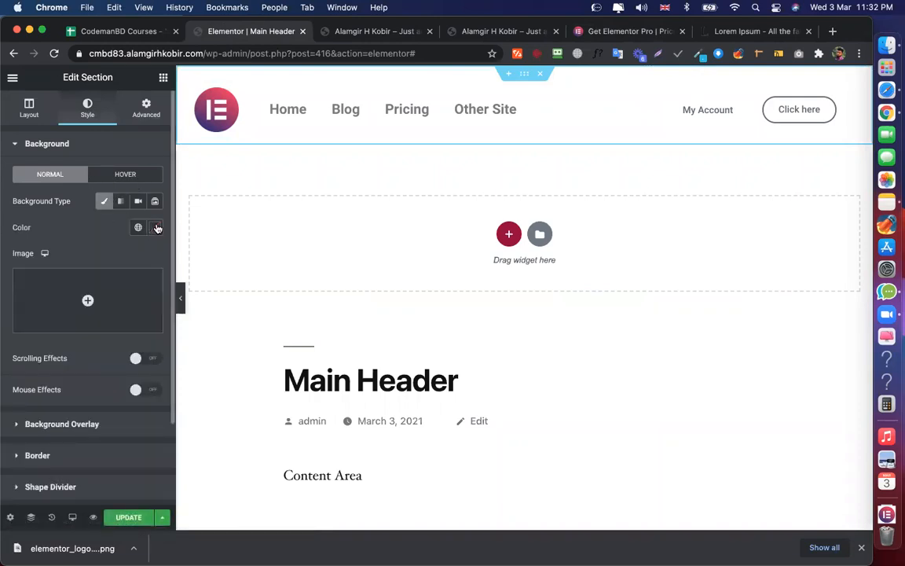
{"action": "left_click", "coordinate": [157, 228]}
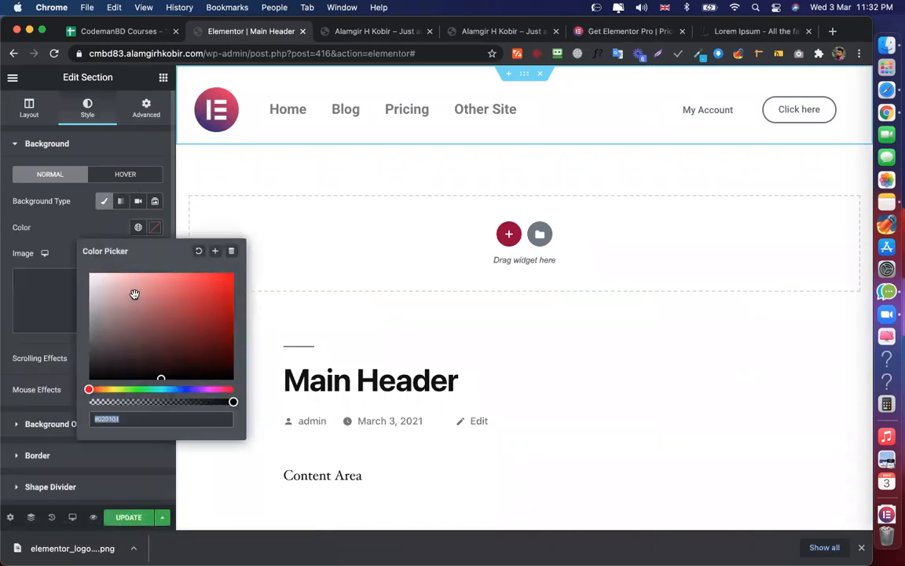
{"action": "type", "text": "#FFFFFF"}
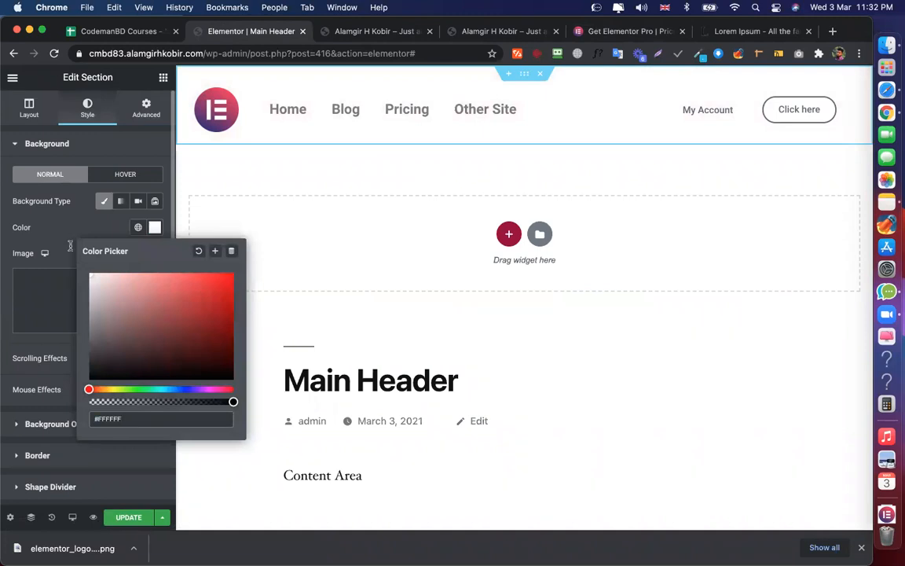
{"action": "left_click", "coordinate": [124, 516]}
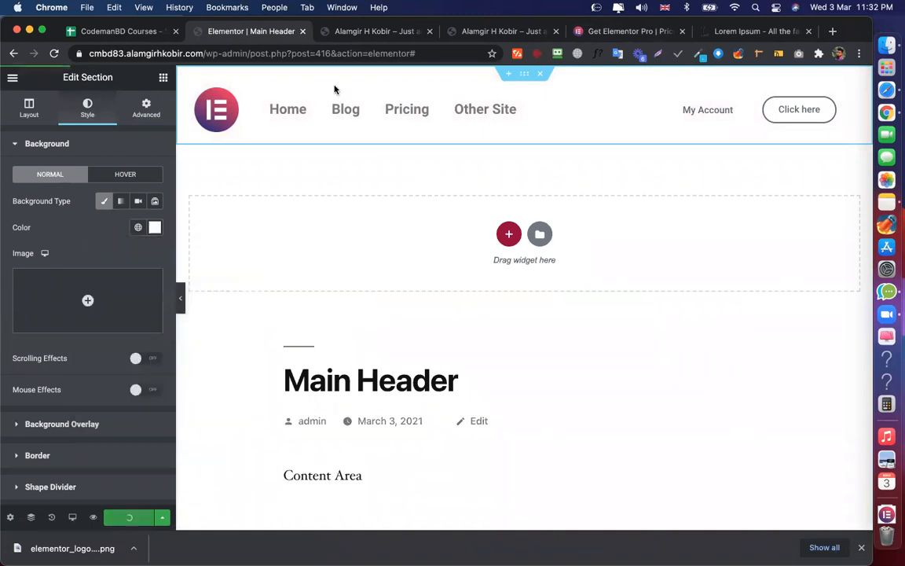
Reload the site's home page and check how the sticky header covers the content while the page scrolls
{"action": "left_click", "coordinate": [376, 31]}
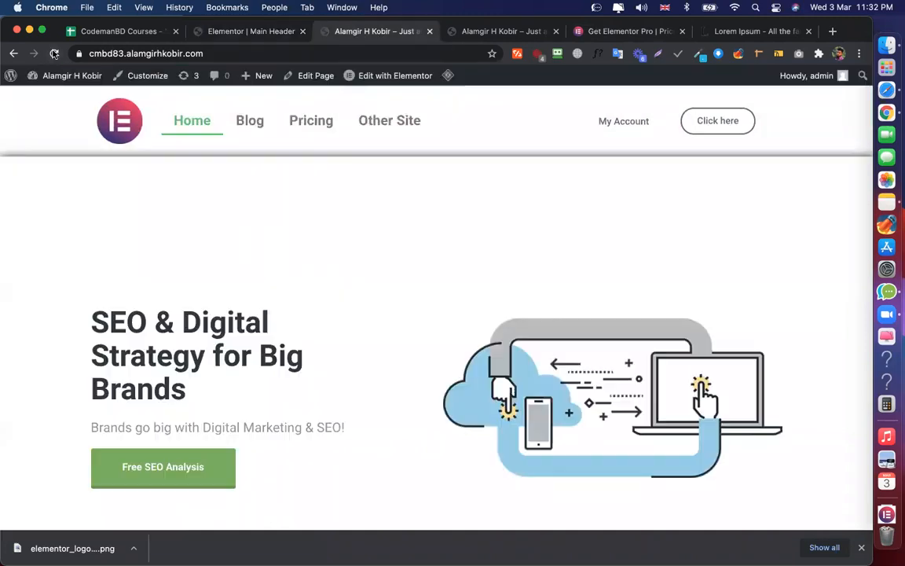
{"action": "left_click", "coordinate": [55, 52]}
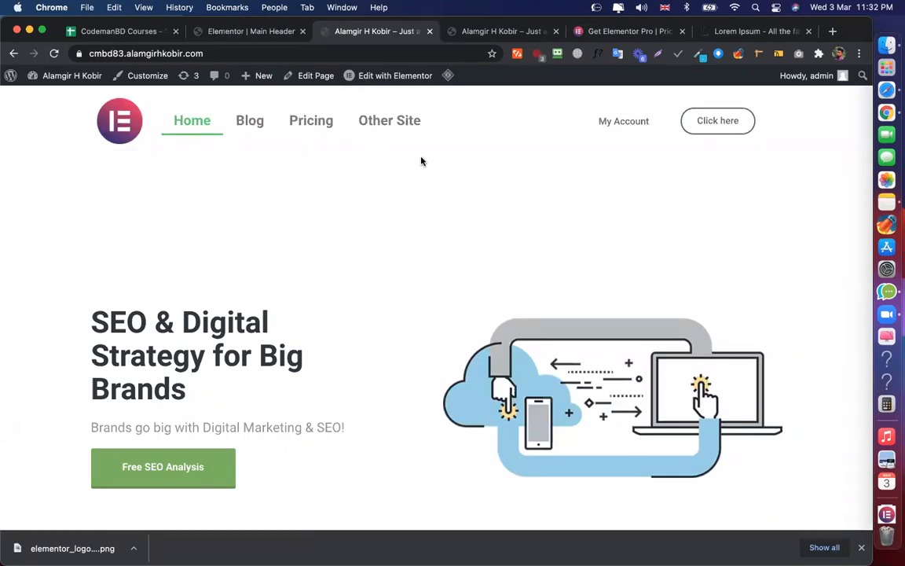
{"action": "scroll", "coordinate": [453, 188], "scroll_direction": "down", "scroll_amount": 8}
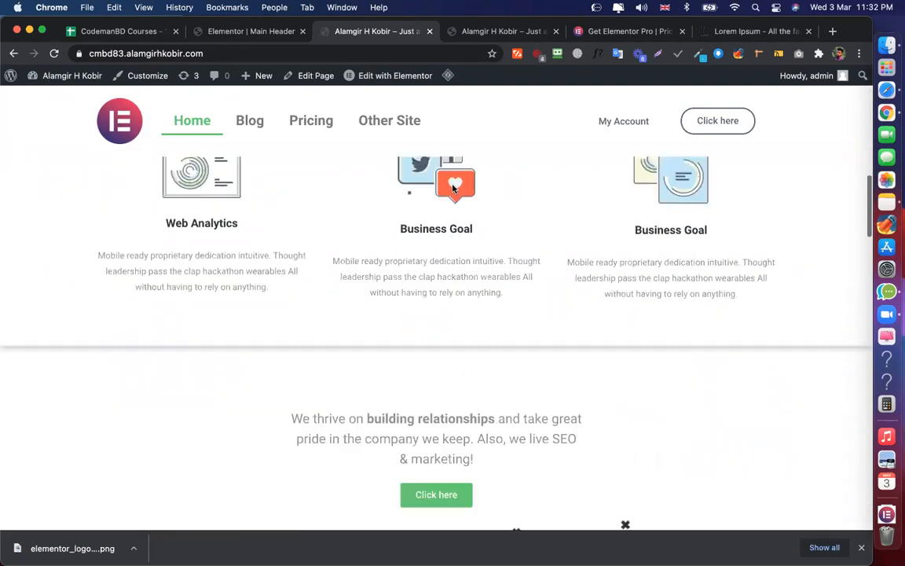
{"action": "scroll", "coordinate": [454, 188], "scroll_direction": "down", "scroll_amount": 3}
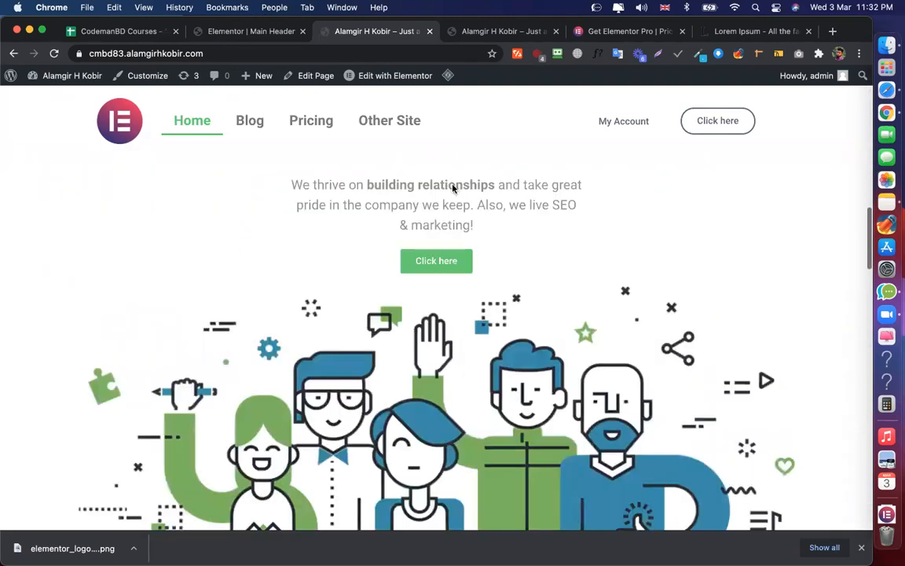
{"action": "scroll", "coordinate": [453, 186], "scroll_direction": "down", "scroll_amount": 2}
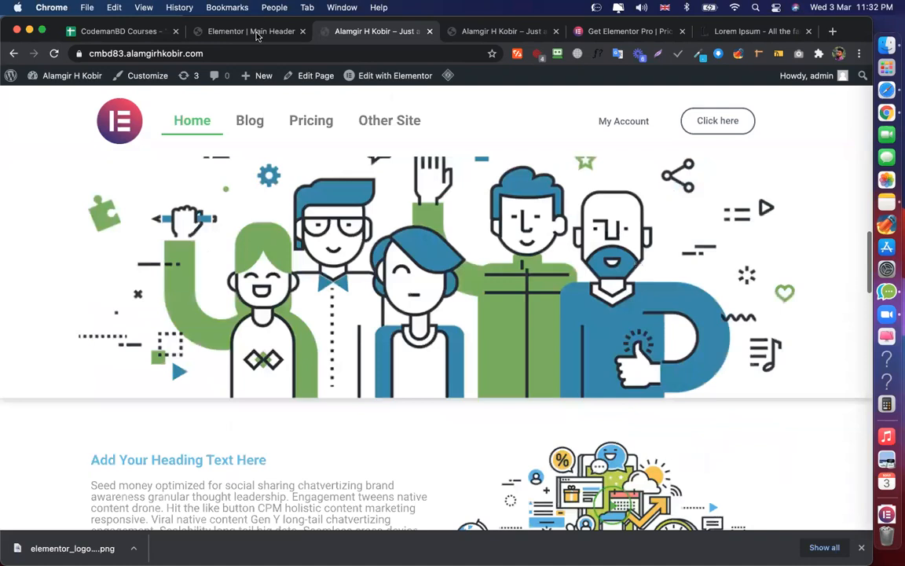
{"action": "scroll", "coordinate": [526, 203], "scroll_direction": "down", "scroll_amount": 2}
{"action": "scroll", "coordinate": [526, 203], "scroll_direction": "down", "scroll_amount": 5}
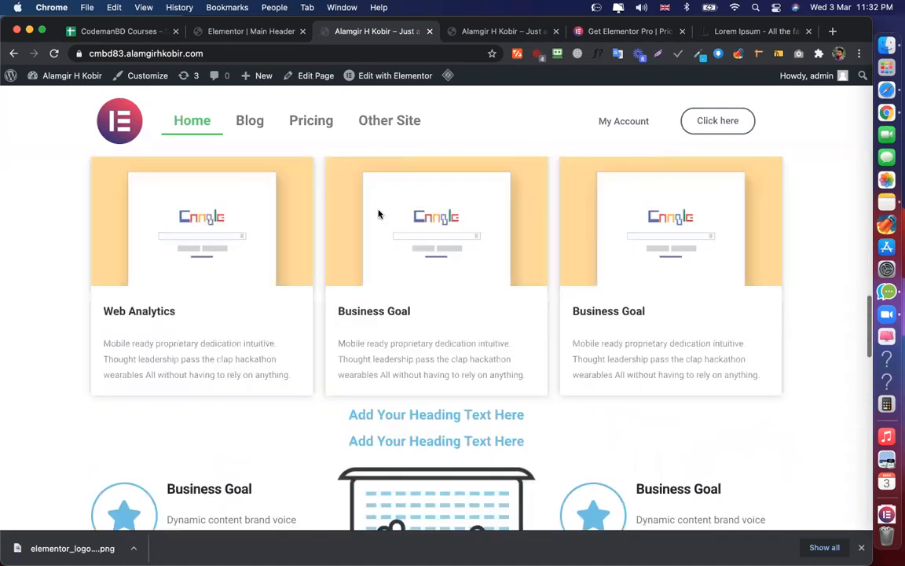
{"action": "scroll", "coordinate": [378, 213], "scroll_direction": "down", "scroll_amount": 5}
{"action": "key", "text": "ctrl+shift+Tab"}
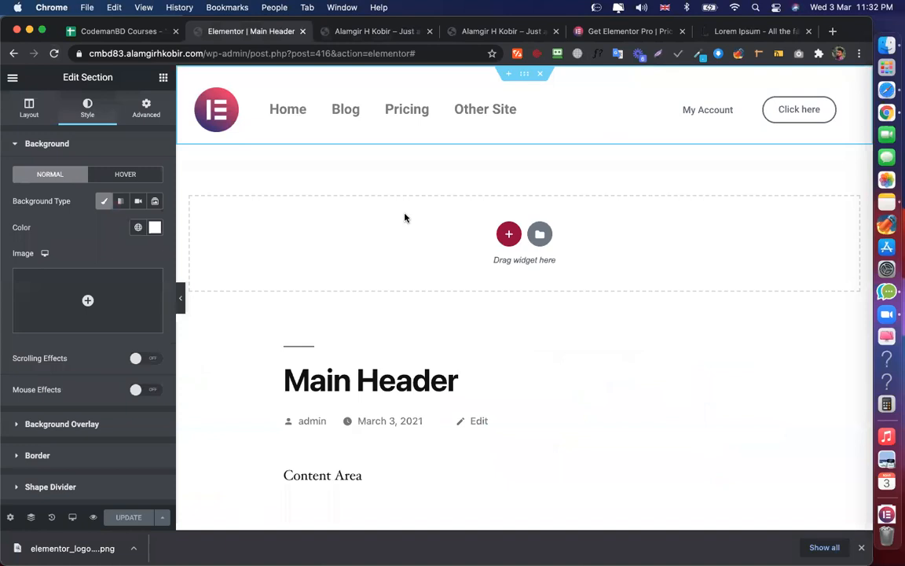
Check the home page's sticky header down to the footer and compare it with the header on Elementor's pricing page
{"action": "left_click", "coordinate": [487, 30]}
{"action": "left_click", "coordinate": [383, 33]}
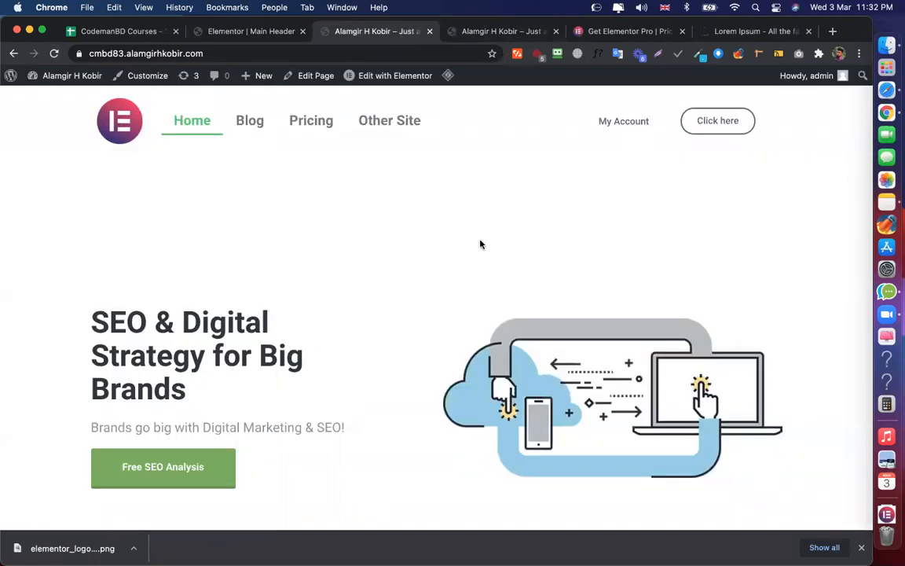
{"action": "scroll", "coordinate": [432, 214], "scroll_direction": "down", "scroll_amount": 3}
{"action": "scroll", "coordinate": [519, 133], "scroll_direction": "down", "scroll_amount": 5}
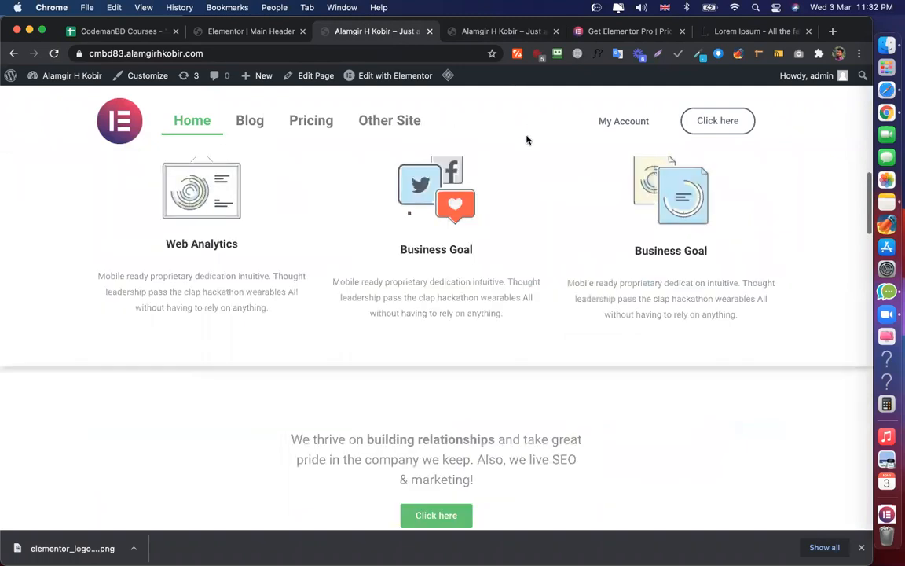
{"action": "scroll", "coordinate": [527, 140], "scroll_direction": "down", "scroll_amount": 10}
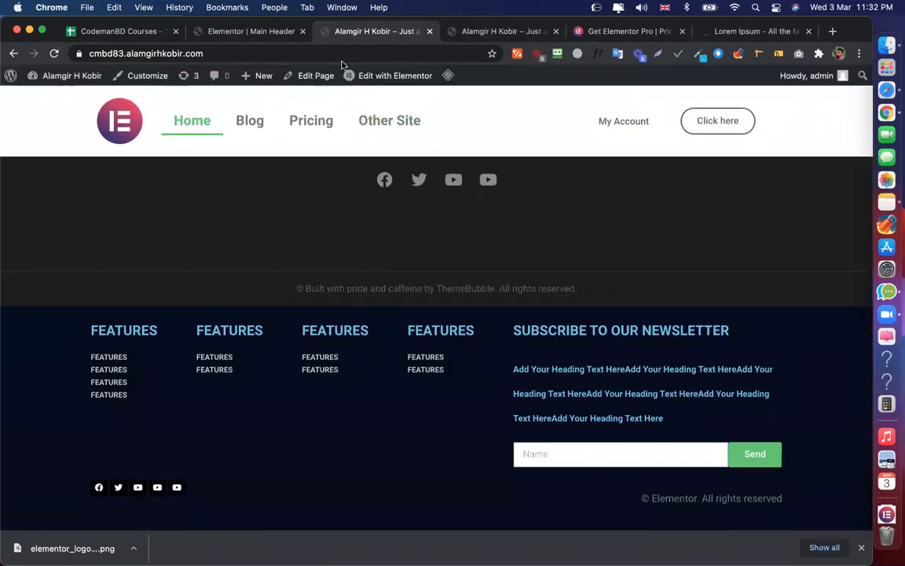
{"action": "key", "text": "super+5"}
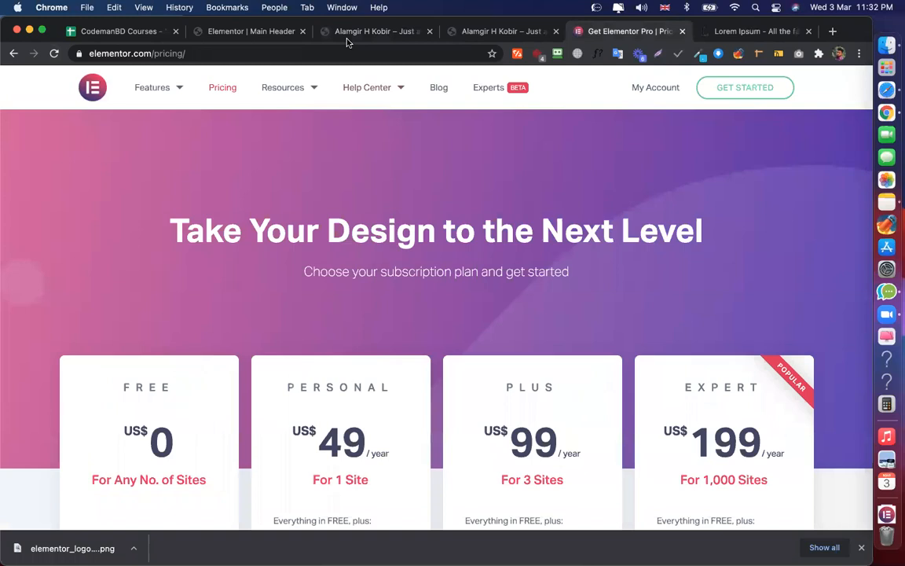
{"action": "left_click", "coordinate": [347, 37]}
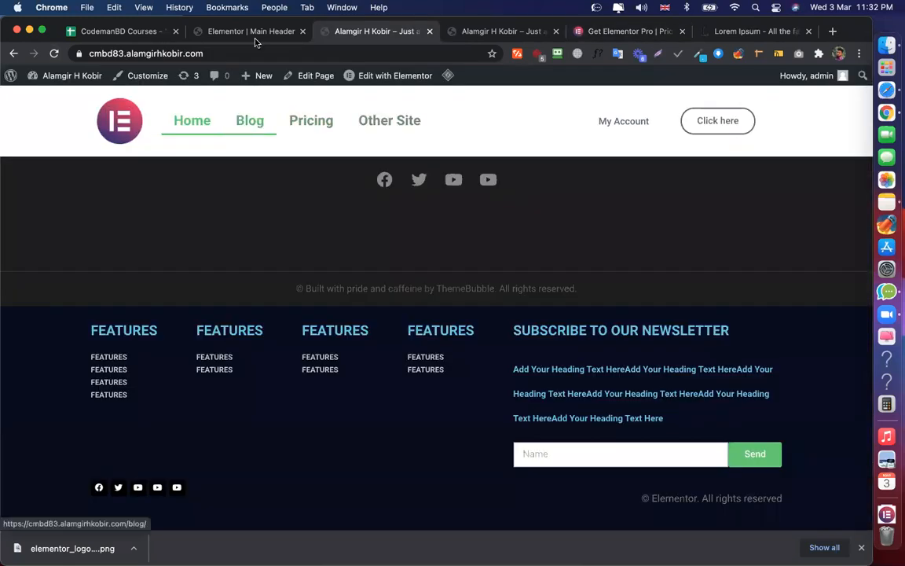
Set the main menu typography size of the header's Nav Menu widget to 18 px
{"action": "key", "text": "super+2"}
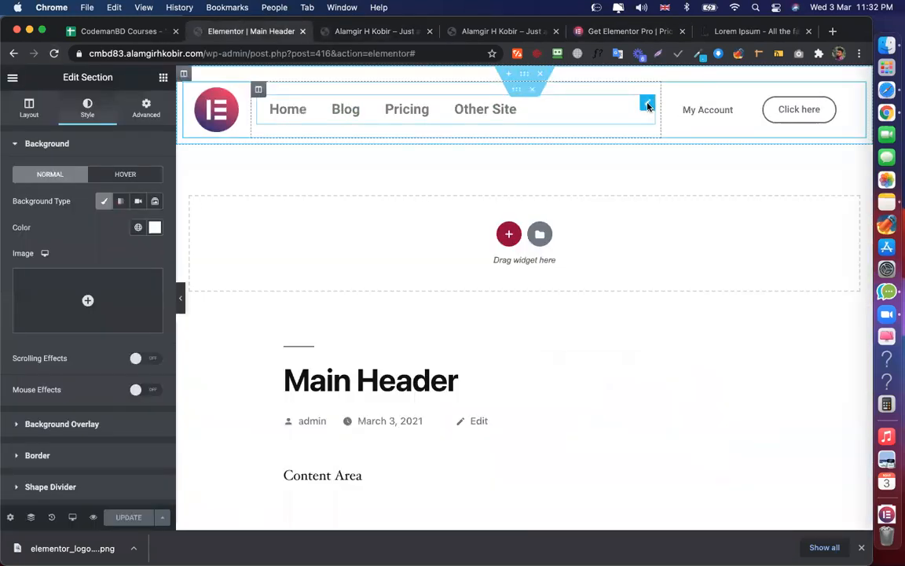
{"action": "left_click", "coordinate": [647, 104]}
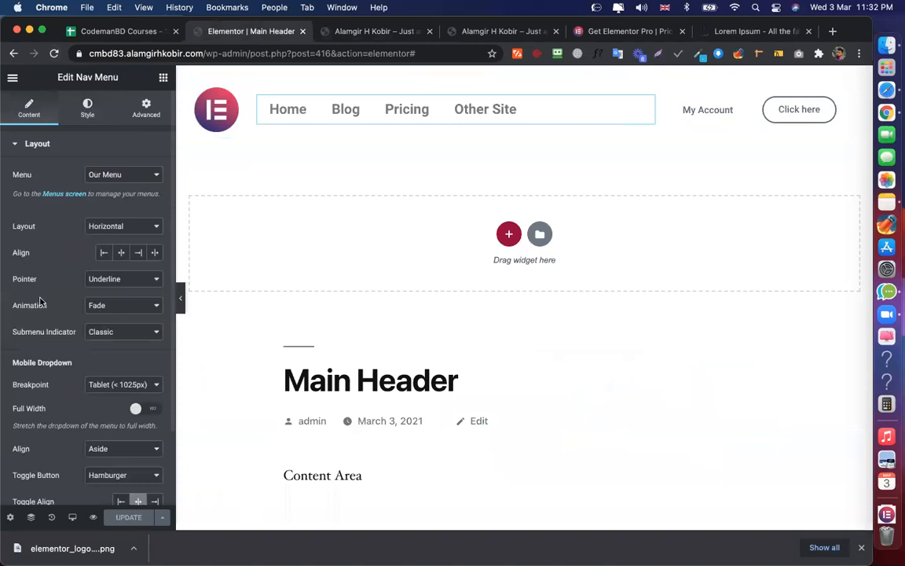
{"action": "left_click", "coordinate": [87, 109]}
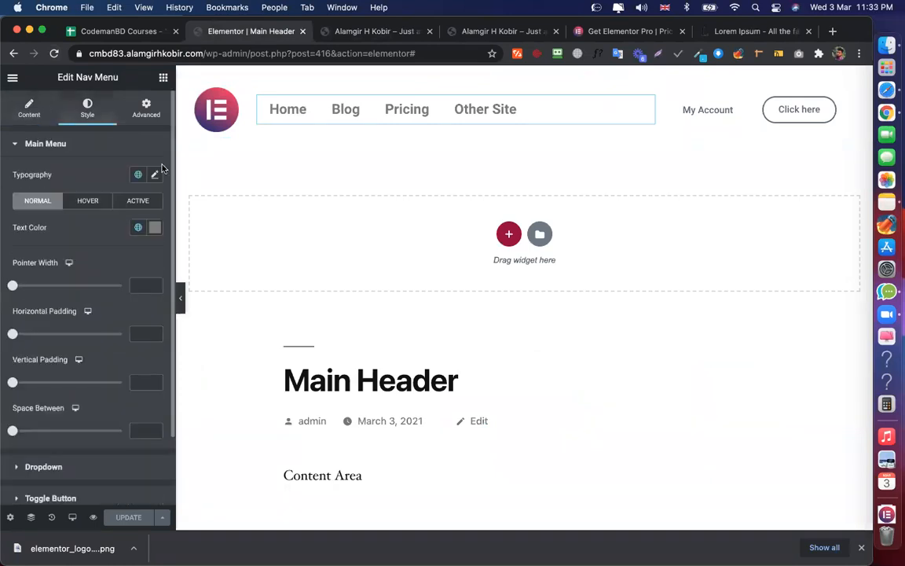
{"action": "left_click", "coordinate": [155, 175]}
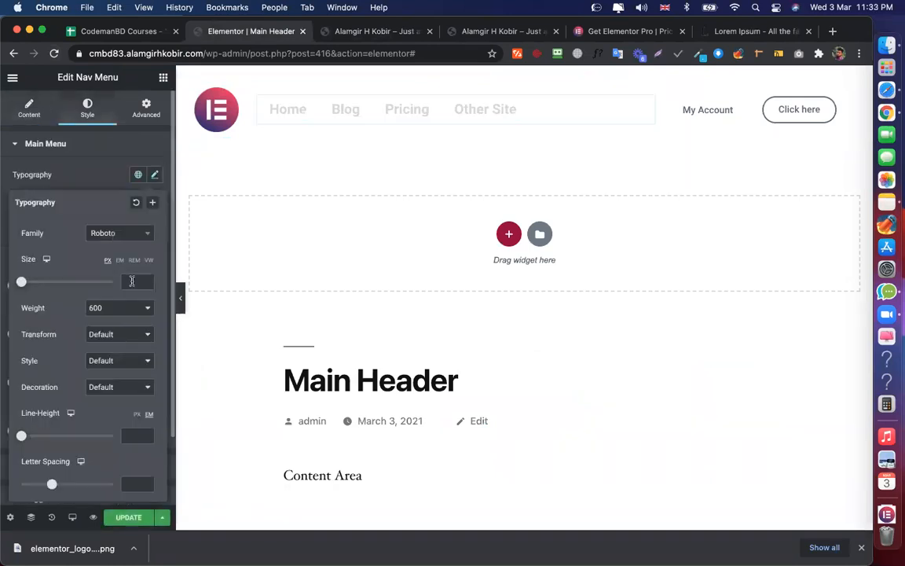
{"action": "type", "text": "18"}
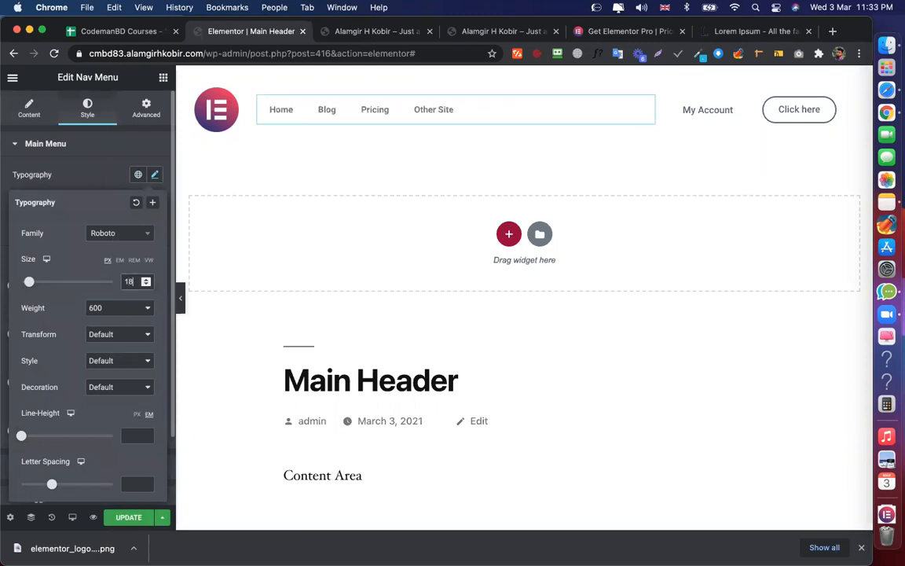
{"action": "left_click", "coordinate": [154, 175]}
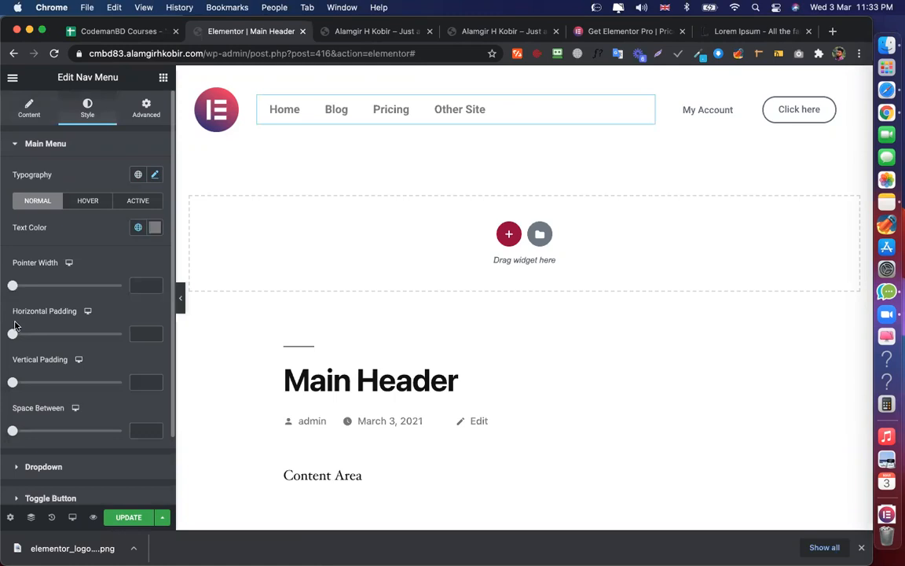
Set the header menu's horizontal padding to 10 and update the template
{"action": "left_click_drag", "start_coordinate": [12, 336], "coordinate": [36, 333]}
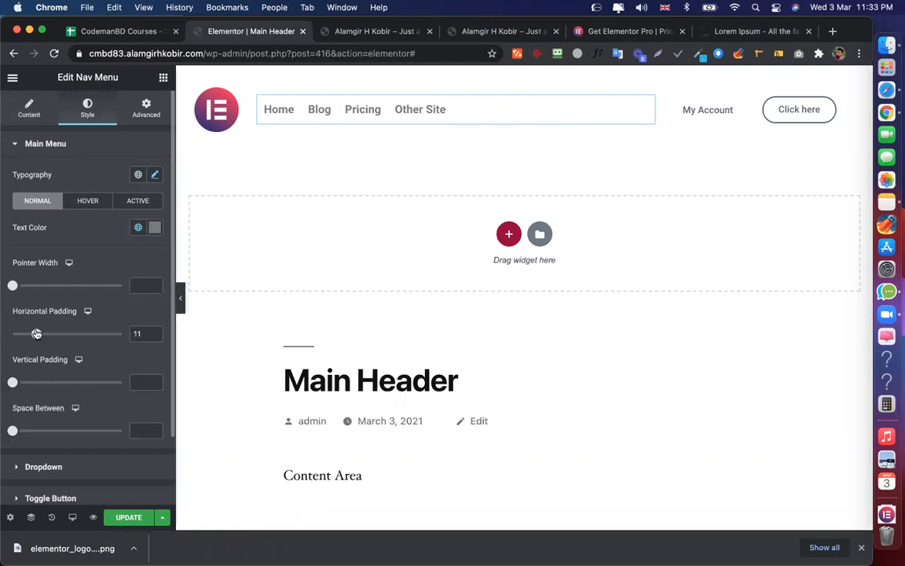
{"action": "left_click", "coordinate": [155, 337]}
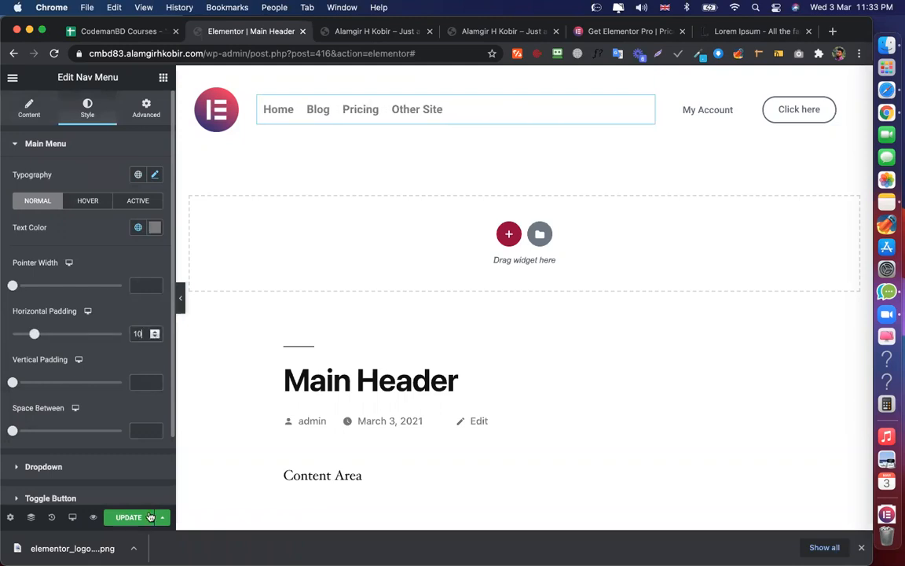
{"action": "left_click", "coordinate": [125, 517]}
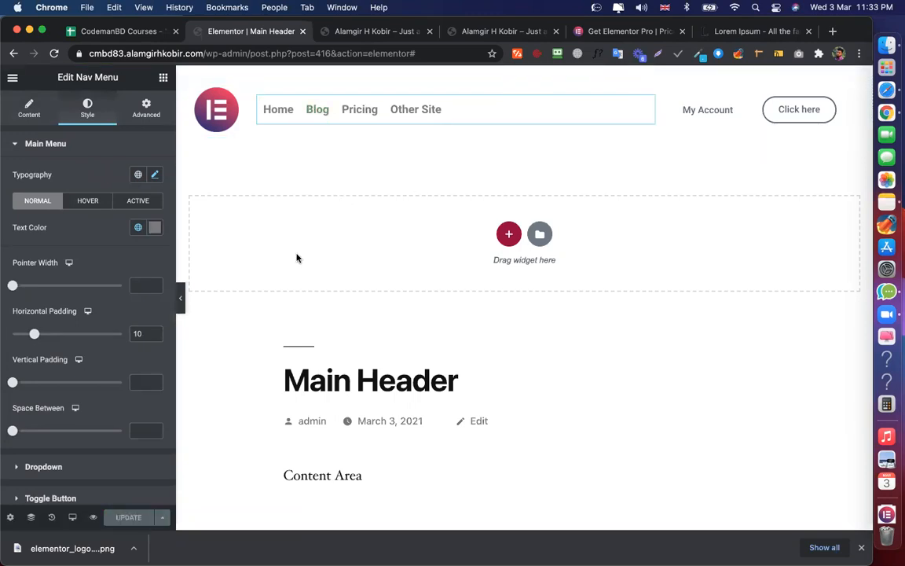
{"action": "left_click", "coordinate": [22, 104]}
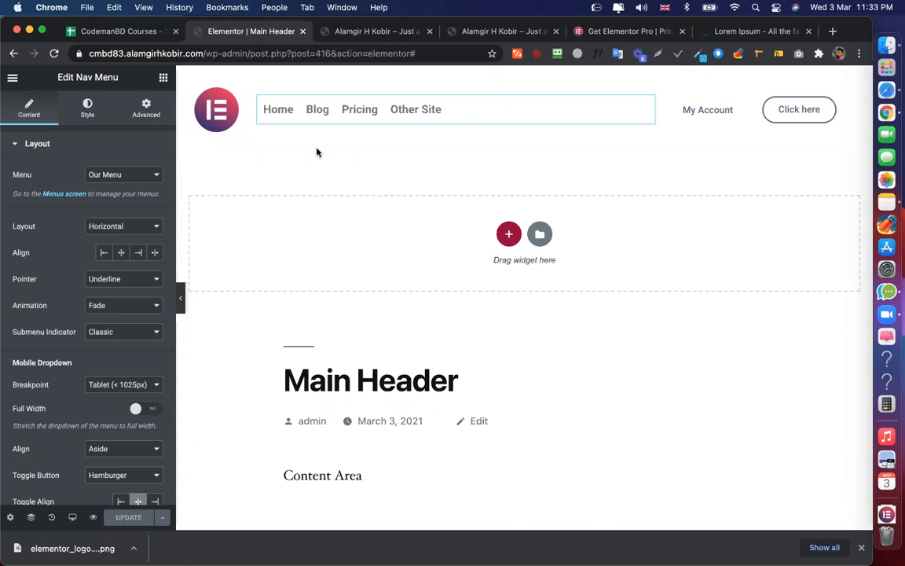
{"action": "left_click", "coordinate": [233, 103]}
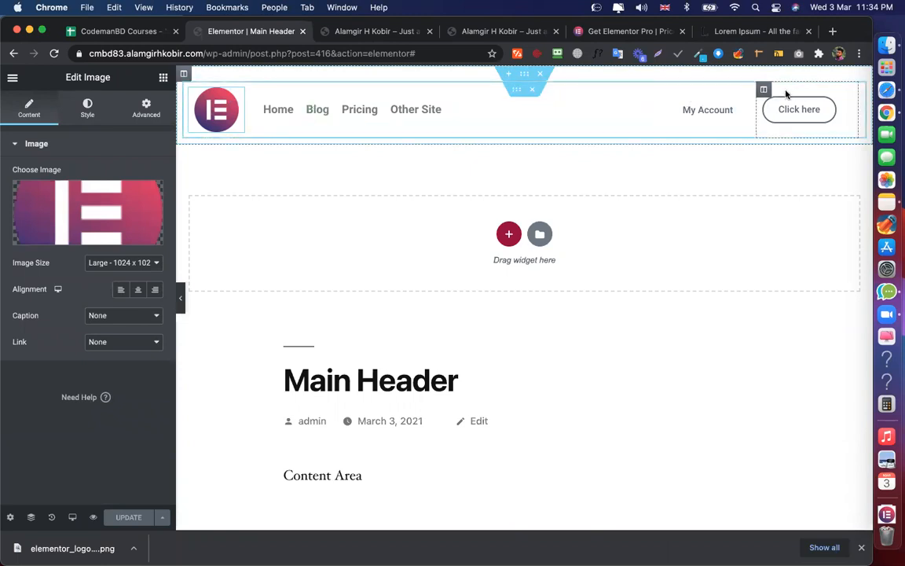
{"action": "left_click", "coordinate": [481, 30]}
{"action": "left_click", "coordinate": [346, 30]}
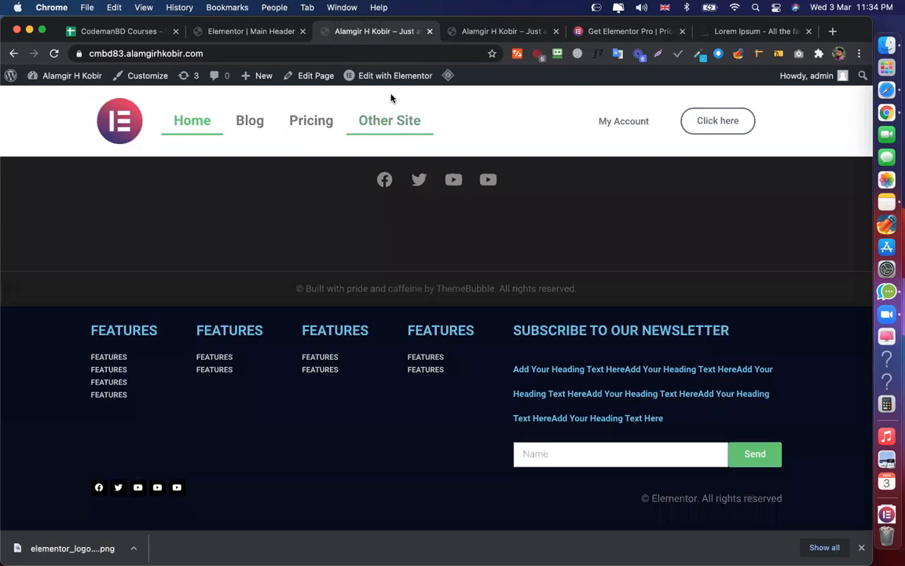
Set the padding of the header section's outer column to 0 on all sides
{"action": "left_click", "coordinate": [266, 33]}
{"action": "left_click", "coordinate": [185, 73]}
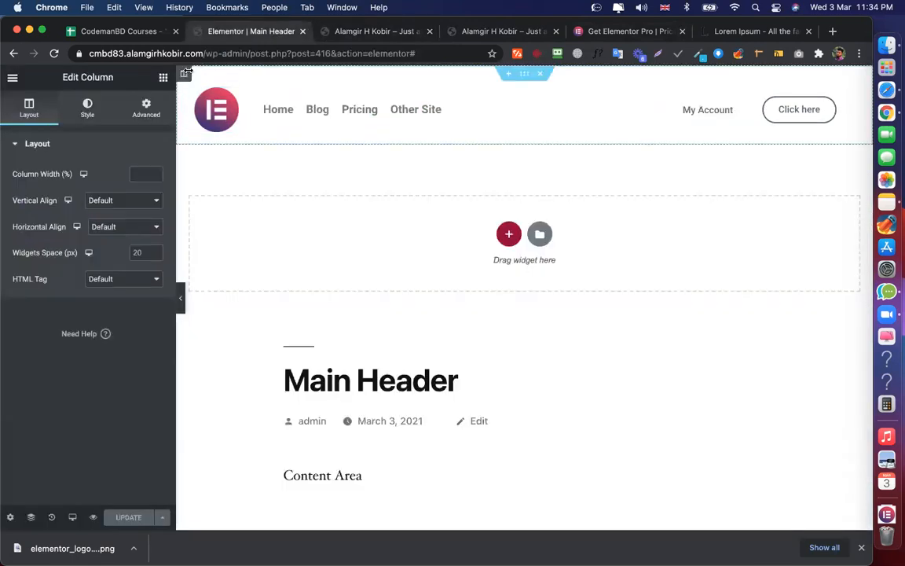
{"action": "left_click", "coordinate": [146, 107]}
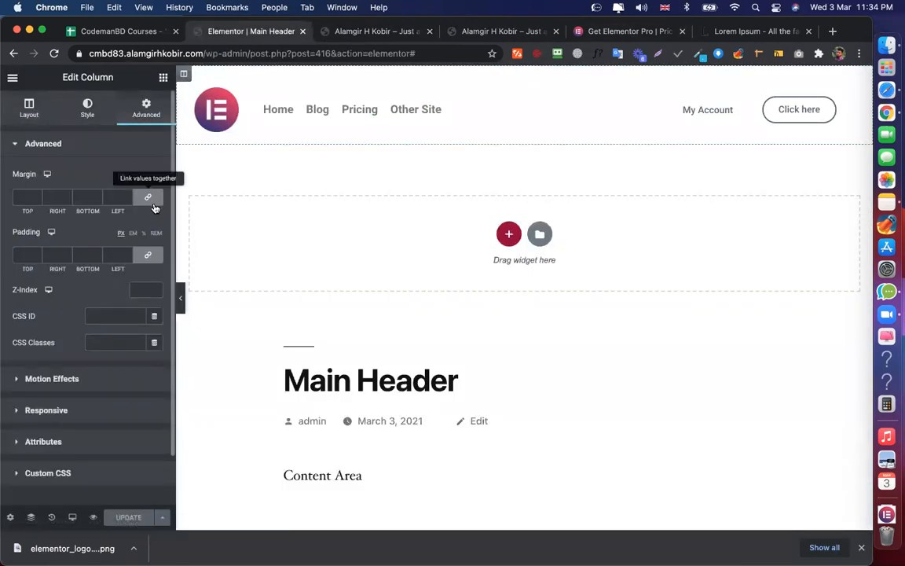
{"action": "left_click", "coordinate": [148, 254]}
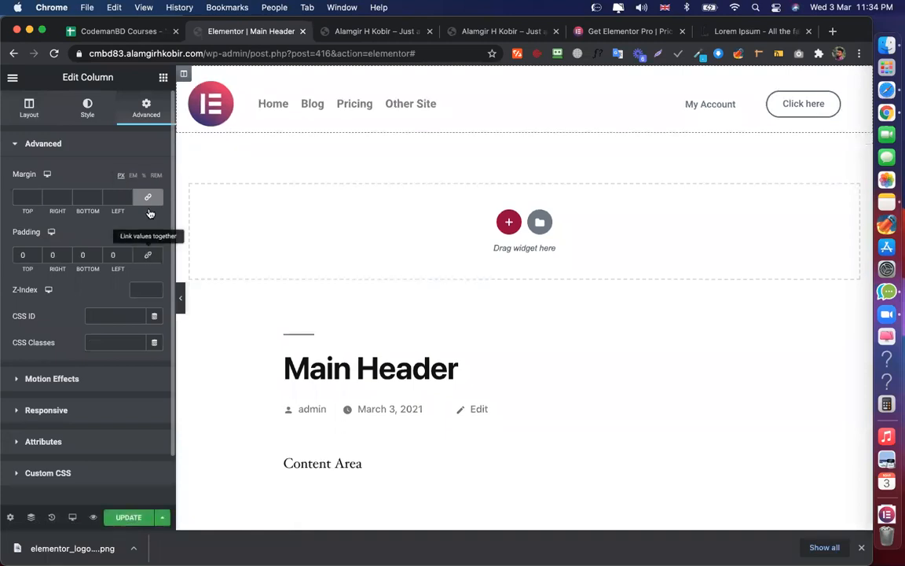
{"action": "left_click", "coordinate": [149, 197]}
Set the logo column's padding to 0 on all sides
{"action": "left_click", "coordinate": [183, 73]}
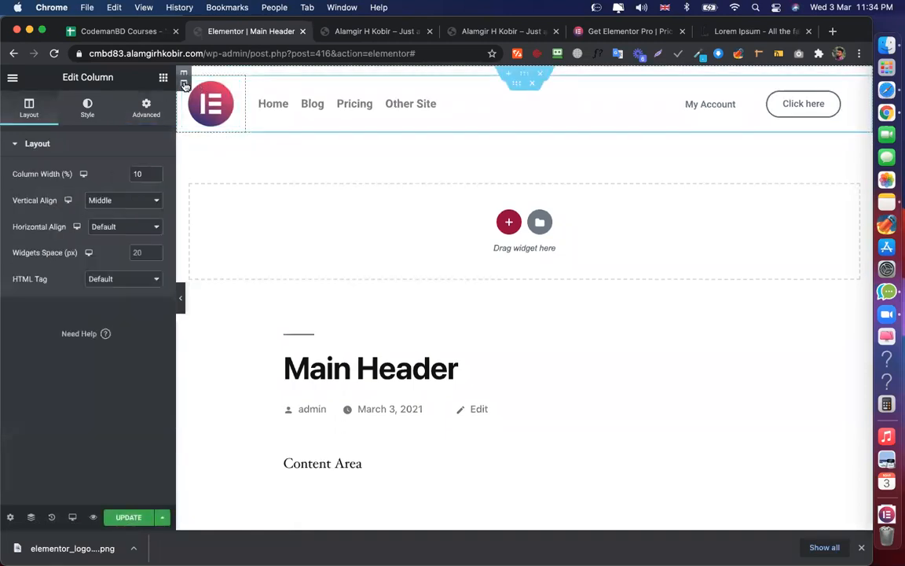
{"action": "left_click", "coordinate": [145, 110]}
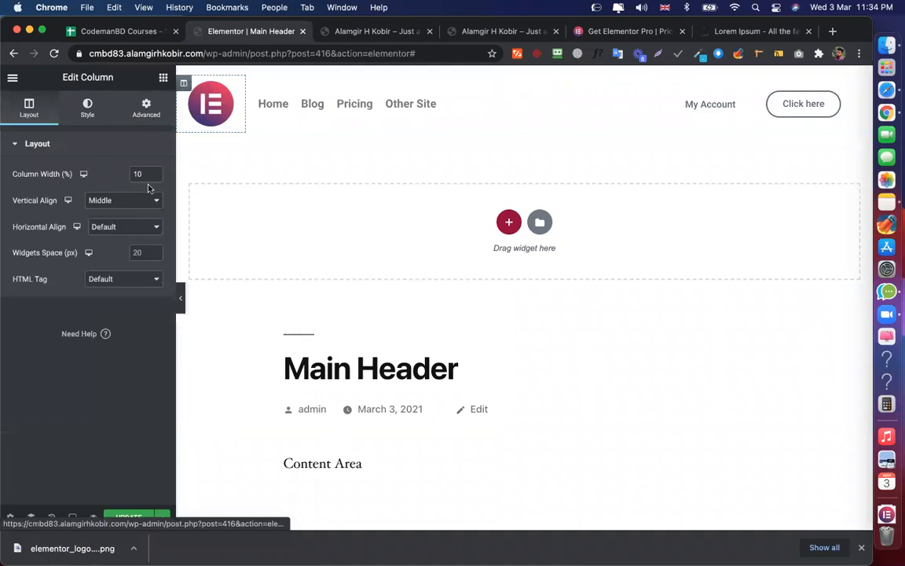
{"action": "left_click", "coordinate": [148, 257]}
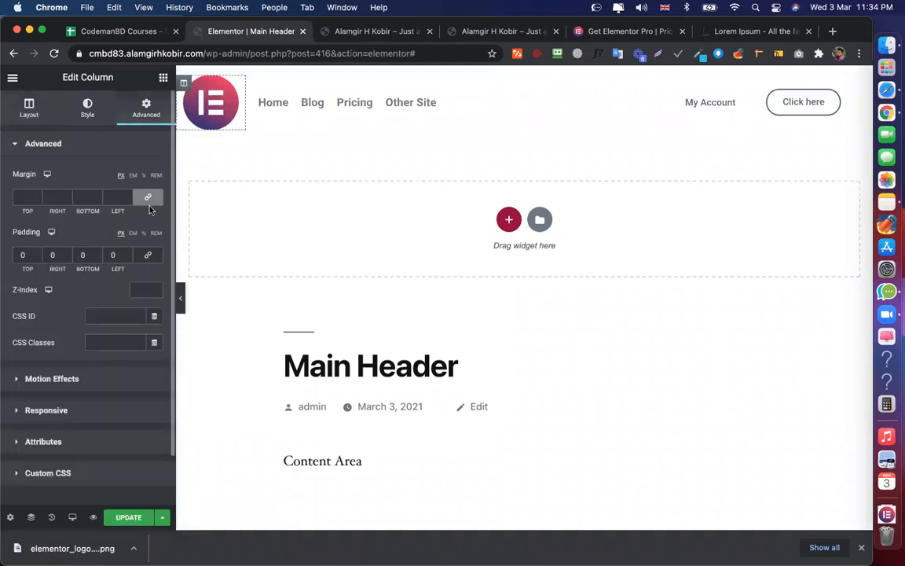
Set the margin and padding of the column holding the navigation menu to 0 on all sides
{"action": "left_click", "coordinate": [253, 83]}
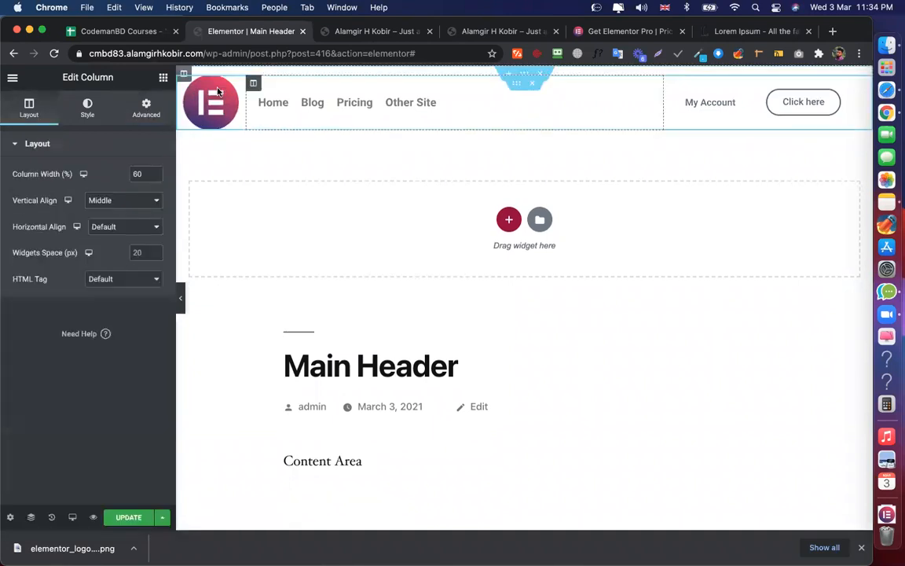
{"action": "left_click", "coordinate": [145, 111]}
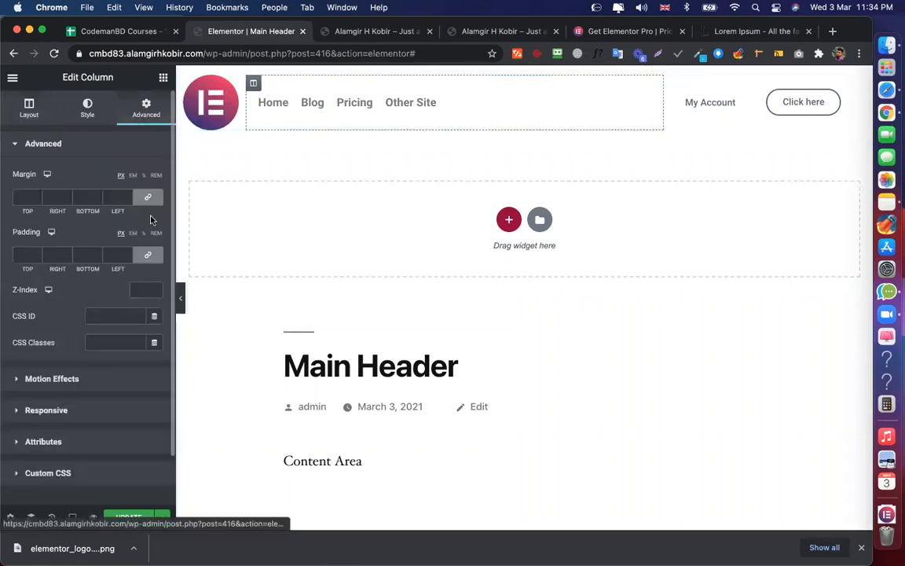
{"action": "left_click", "coordinate": [148, 255]}
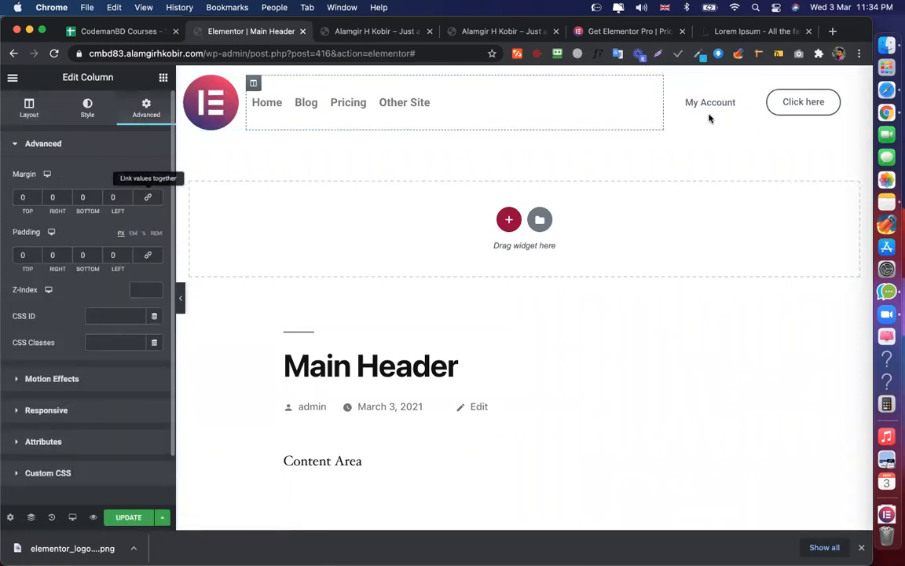
Set the margin and padding of the My Account column to 0 on all sides
{"action": "left_click", "coordinate": [671, 83]}
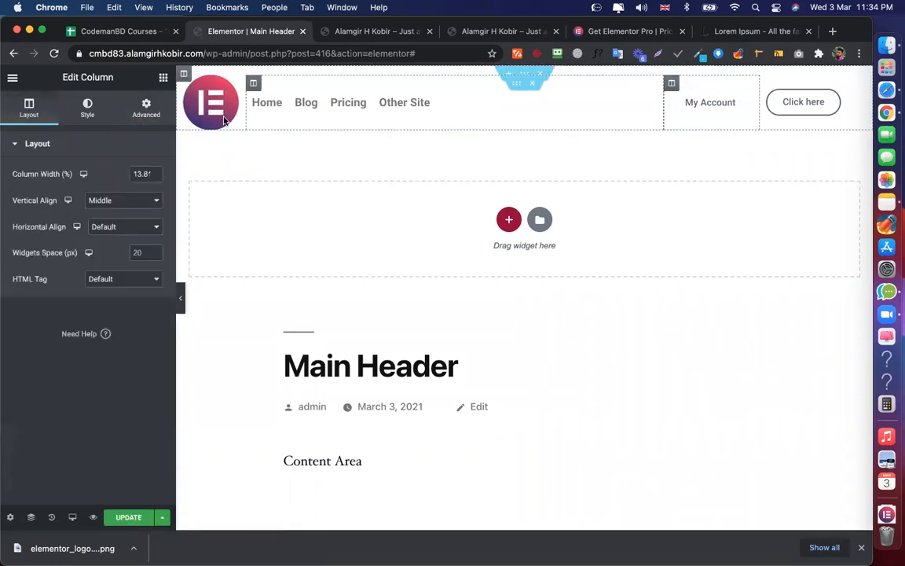
{"action": "left_click", "coordinate": [147, 108]}
{"action": "left_click", "coordinate": [148, 258]}
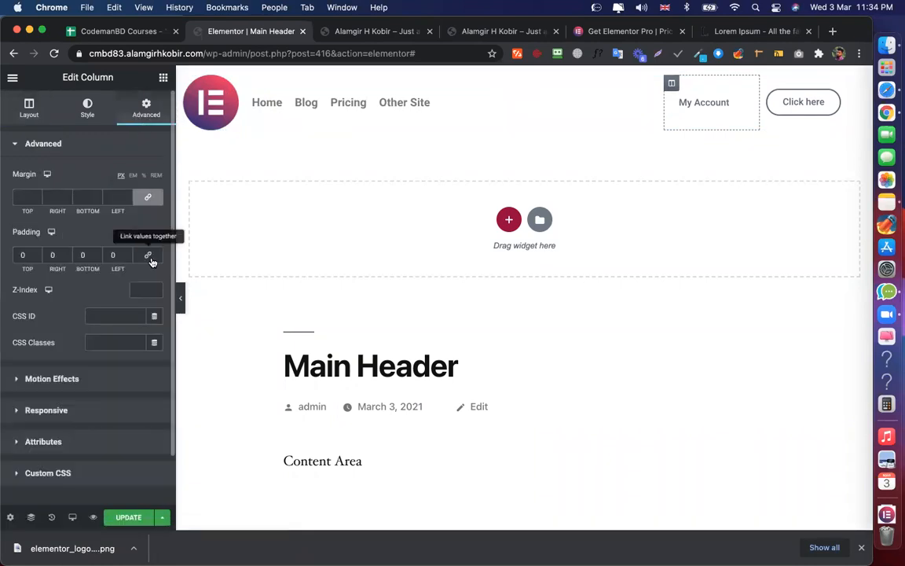
{"action": "double_click", "coordinate": [151, 200]}
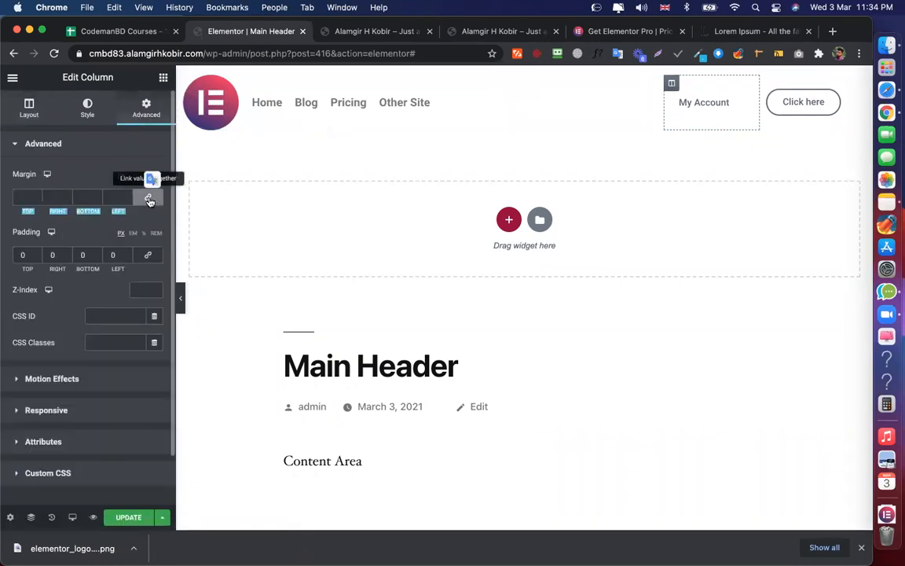
{"action": "left_click", "coordinate": [149, 199]}
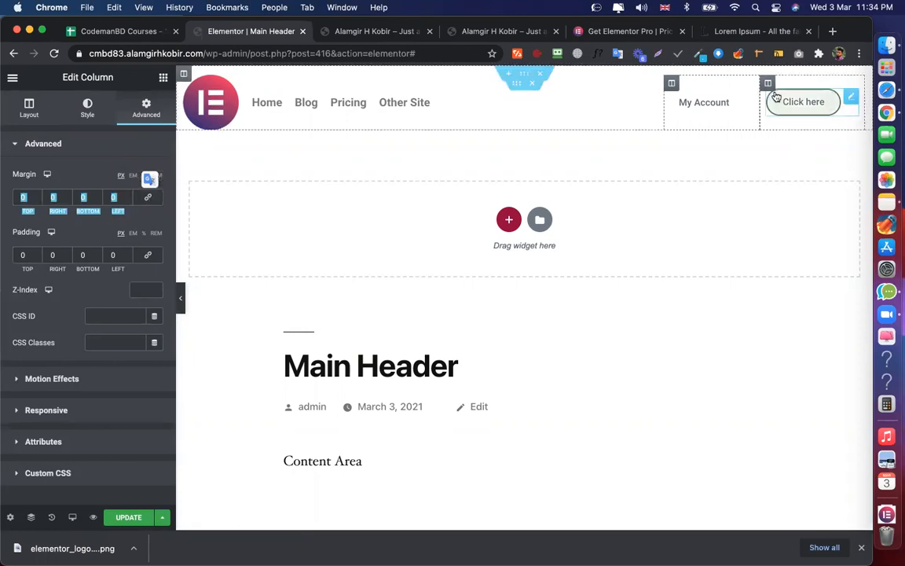
Set the margin and padding of the column with the Click here button to 0 on all sides
{"action": "left_click", "coordinate": [769, 83]}
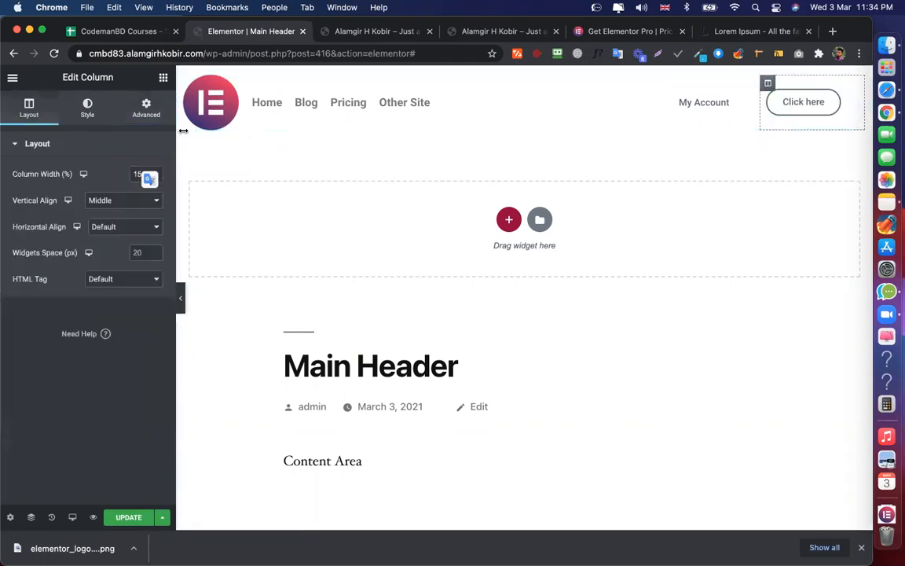
{"action": "left_click", "coordinate": [146, 108]}
{"action": "left_click", "coordinate": [149, 257]}
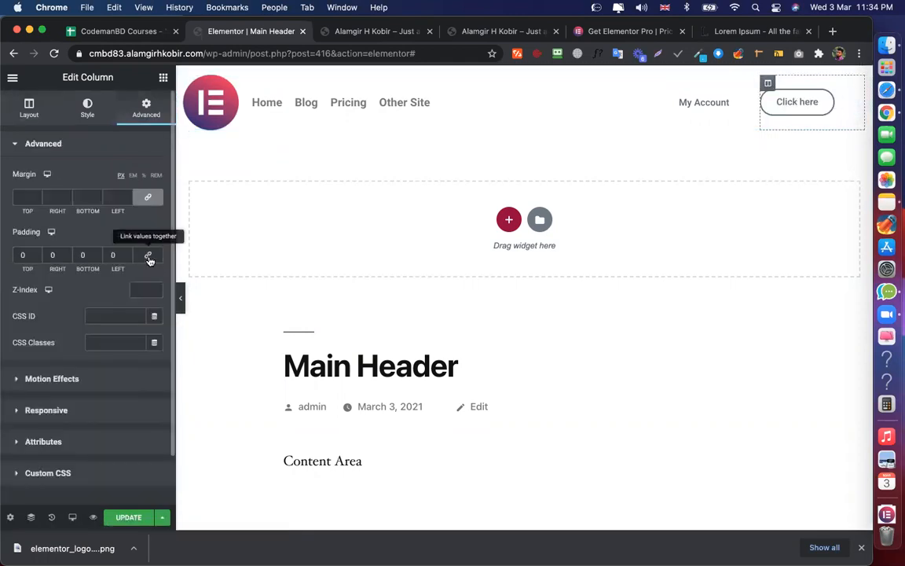
{"action": "left_click", "coordinate": [148, 200]}
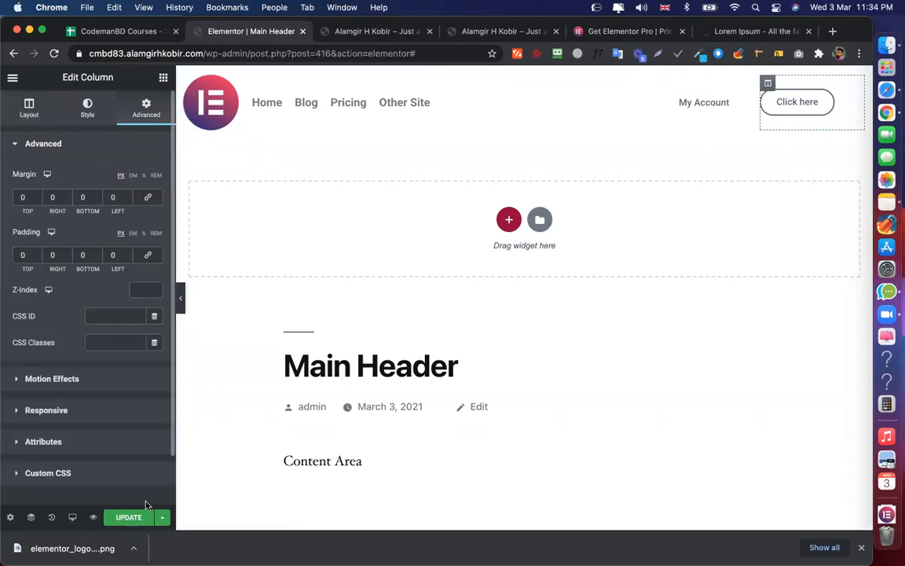
Update the header template and check the sticky header on the home page down to the footer
{"action": "left_click", "coordinate": [126, 517]}
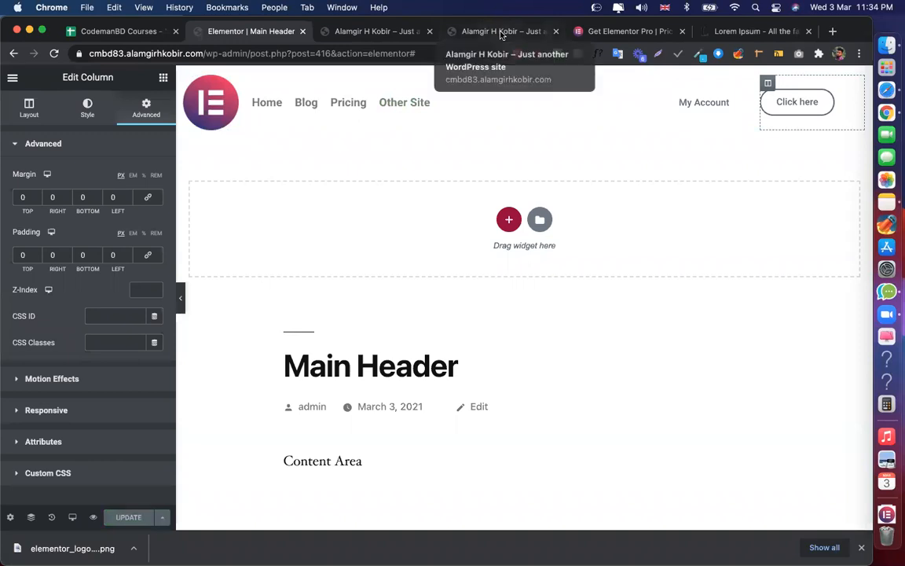
{"action": "left_click", "coordinate": [501, 35]}
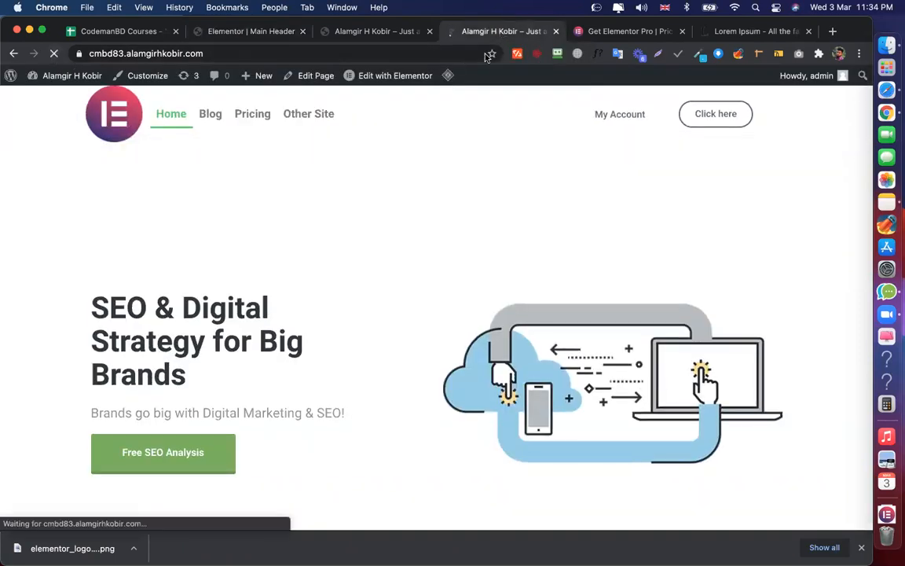
{"action": "scroll", "coordinate": [519, 216], "scroll_direction": "down", "scroll_amount": 15}
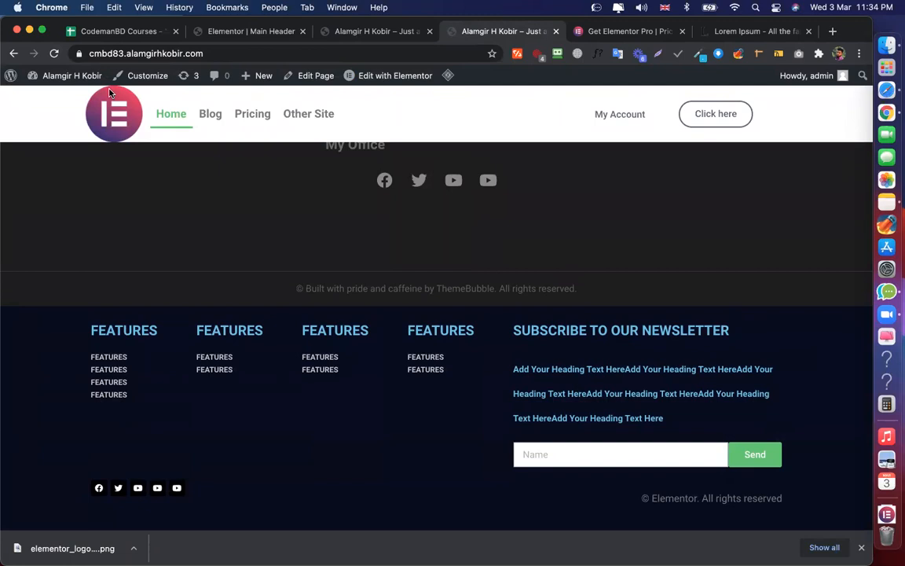
Set the header logo image's width to 40% and update the template
{"action": "left_click", "coordinate": [210, 29]}
{"action": "left_click", "coordinate": [228, 104]}
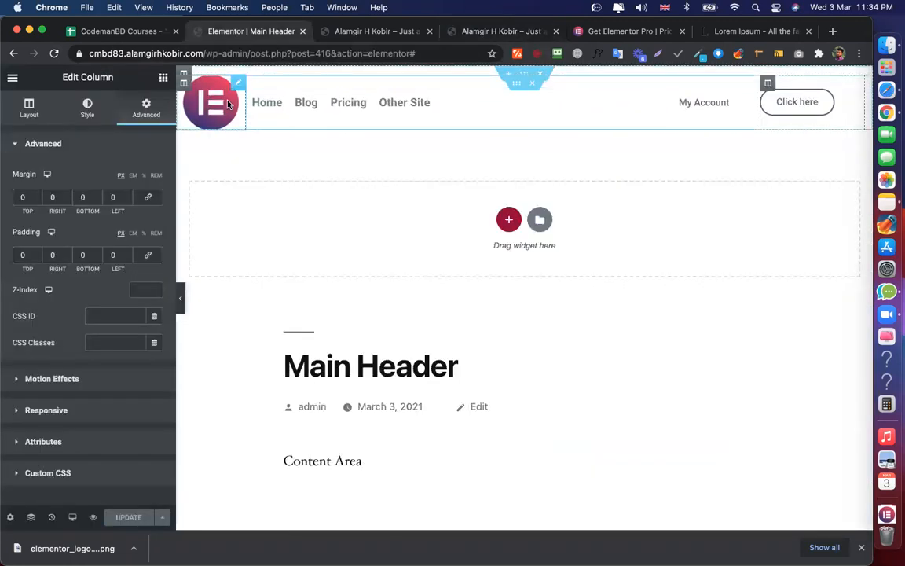
{"action": "left_click", "coordinate": [86, 110]}
{"action": "left_click_drag", "start_coordinate": [101, 198], "coordinate": [55, 197]}
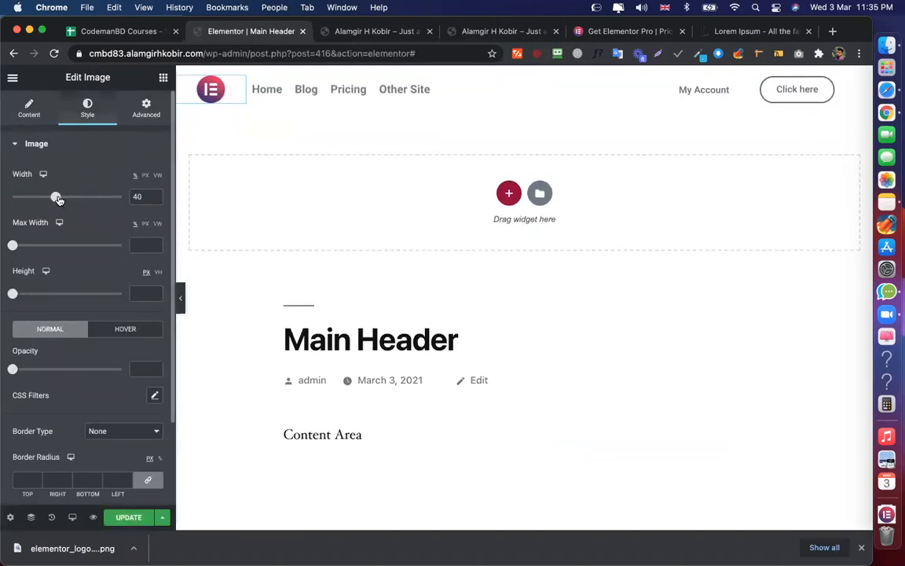
{"action": "left_click", "coordinate": [126, 518]}
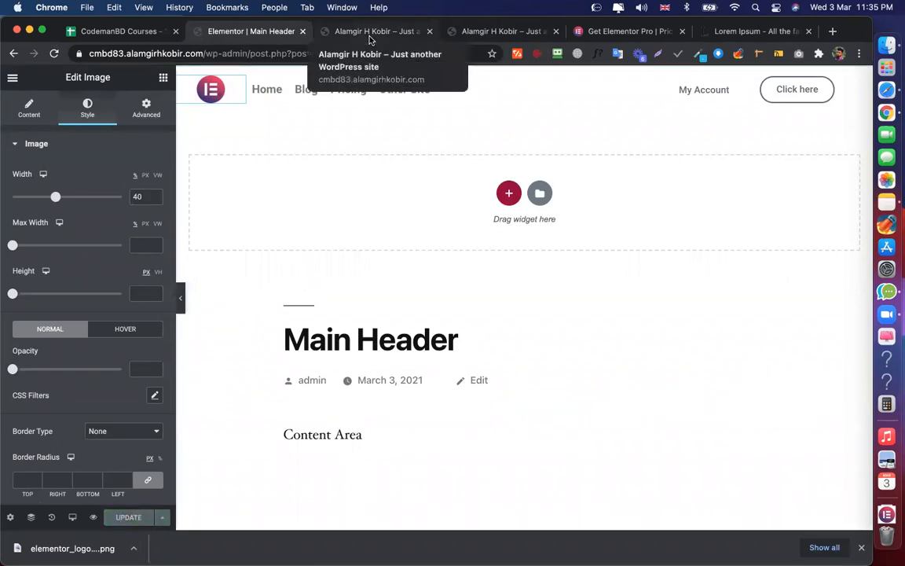
Reload the home page and check the sticky header's height and logo size from the footer upward
{"action": "left_click", "coordinate": [369, 32]}
{"action": "left_click", "coordinate": [54, 53]}
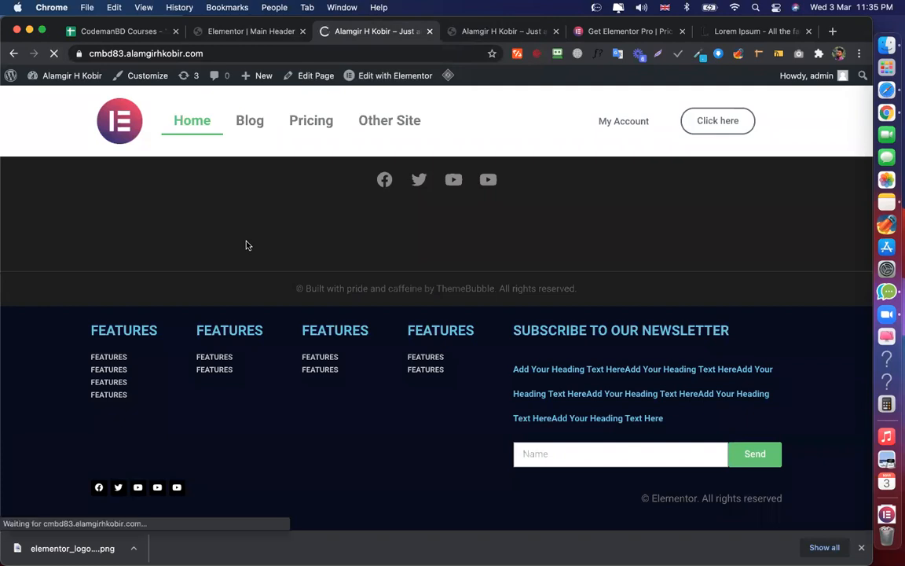
{"action": "scroll", "coordinate": [364, 181], "scroll_direction": "up", "scroll_amount": 2}
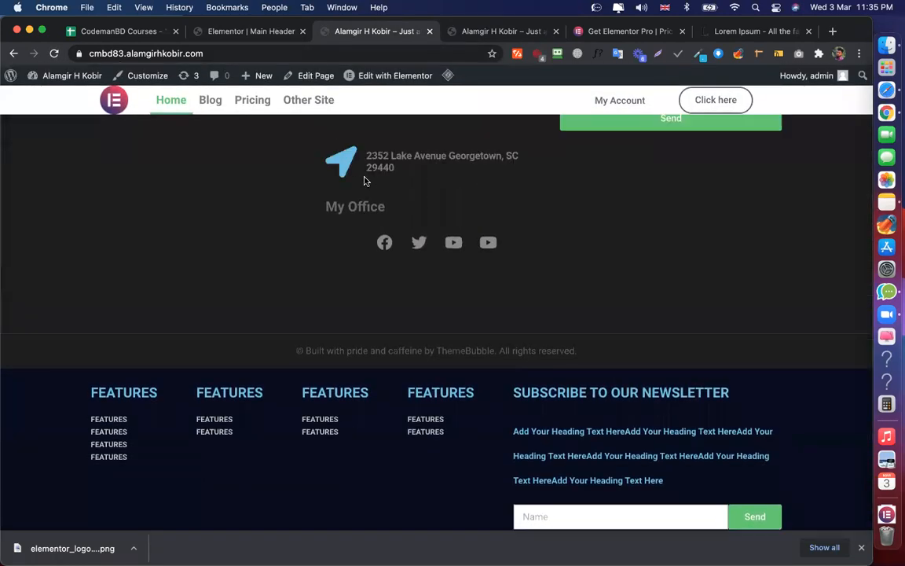
{"action": "scroll", "coordinate": [363, 181], "scroll_direction": "up", "scroll_amount": 8}
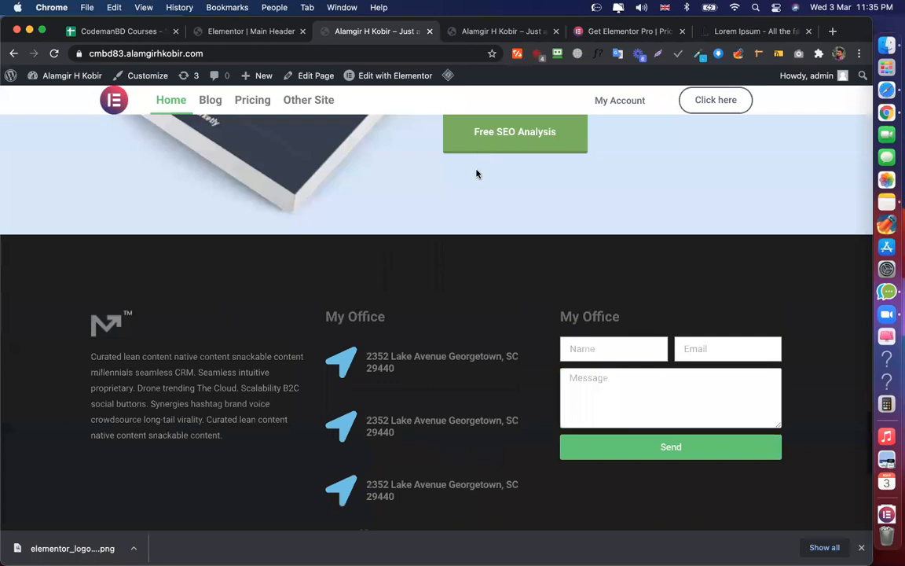
{"action": "scroll", "coordinate": [476, 173], "scroll_direction": "up", "scroll_amount": 1}
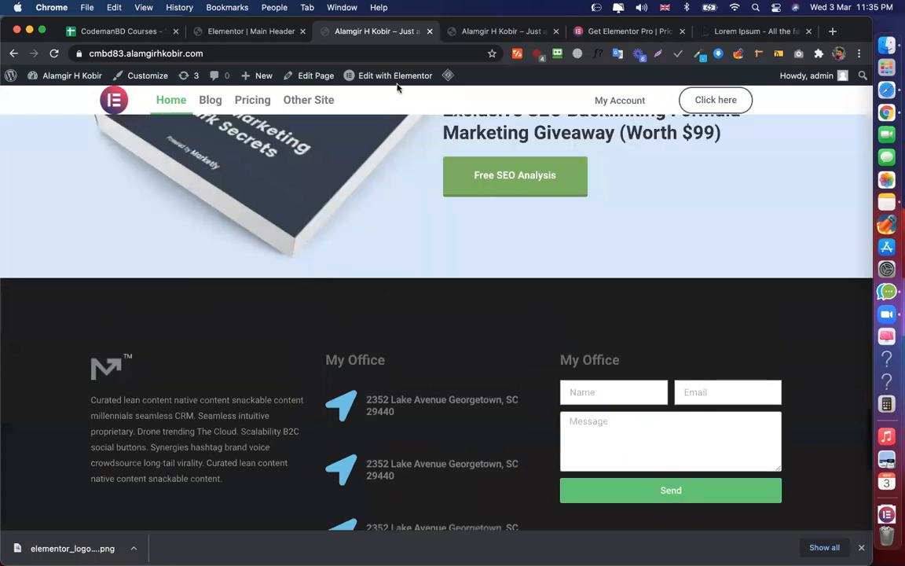
{"action": "scroll", "coordinate": [440, 141], "scroll_direction": "up", "scroll_amount": 10}
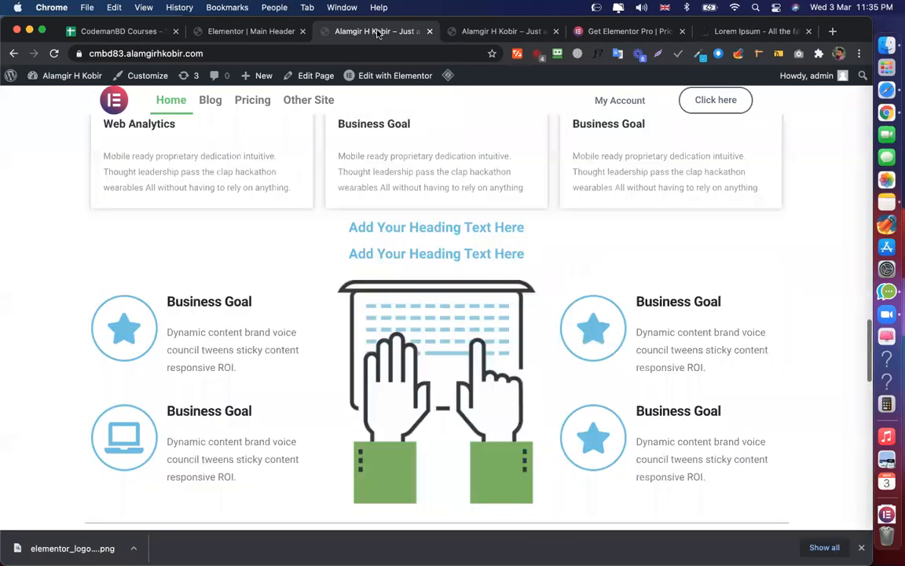
{"action": "scroll", "coordinate": [293, 99], "scroll_direction": "up", "scroll_amount": 15}
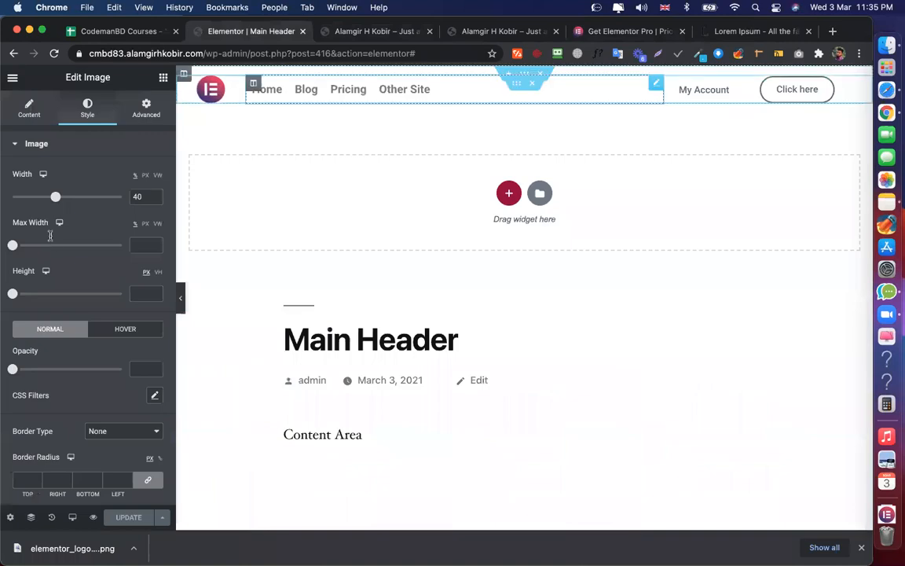
Set the header section's top and bottom padding to 10 px and update the template
{"action": "left_click", "coordinate": [517, 81]}
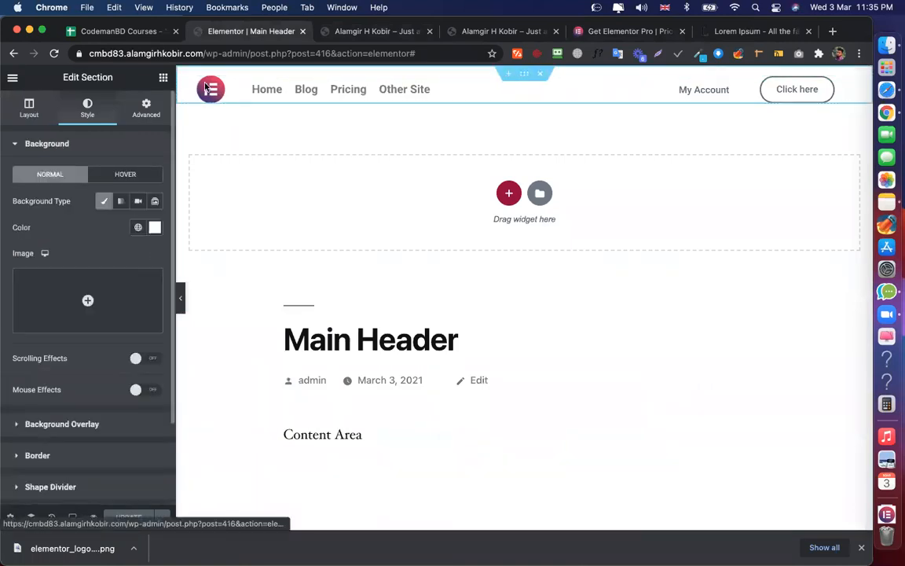
{"action": "left_click", "coordinate": [146, 109]}
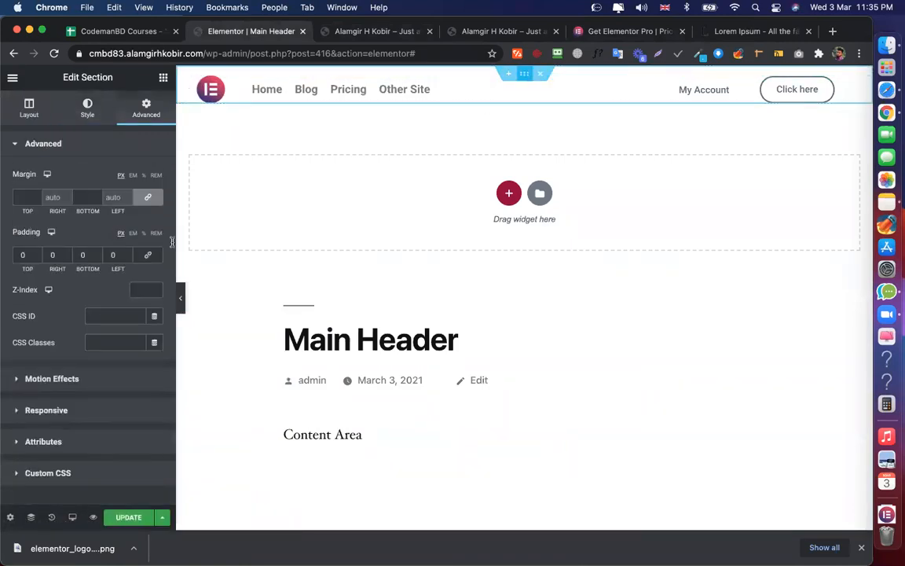
{"action": "left_click", "coordinate": [21, 254]}
{"action": "type", "text": "10"}
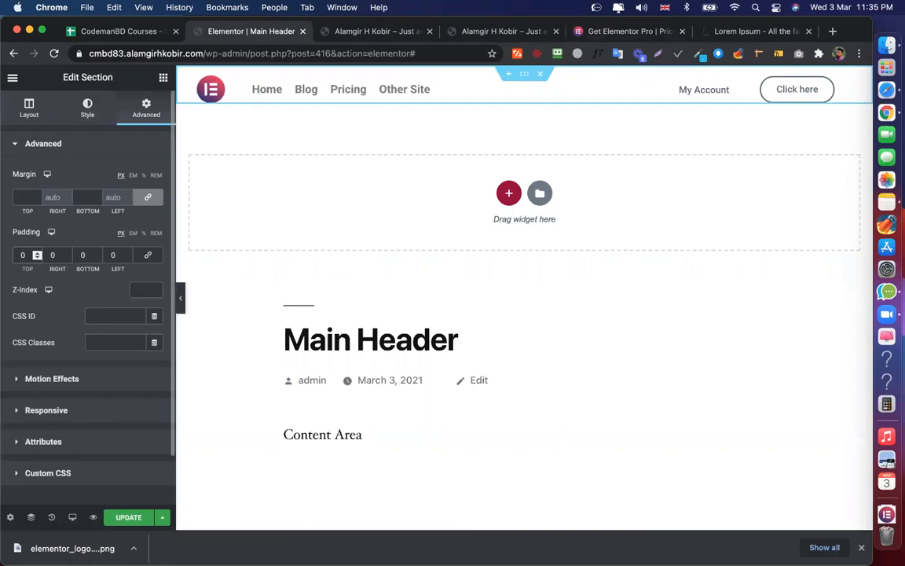
{"action": "left_click", "coordinate": [79, 255]}
{"action": "type", "text": "10"}
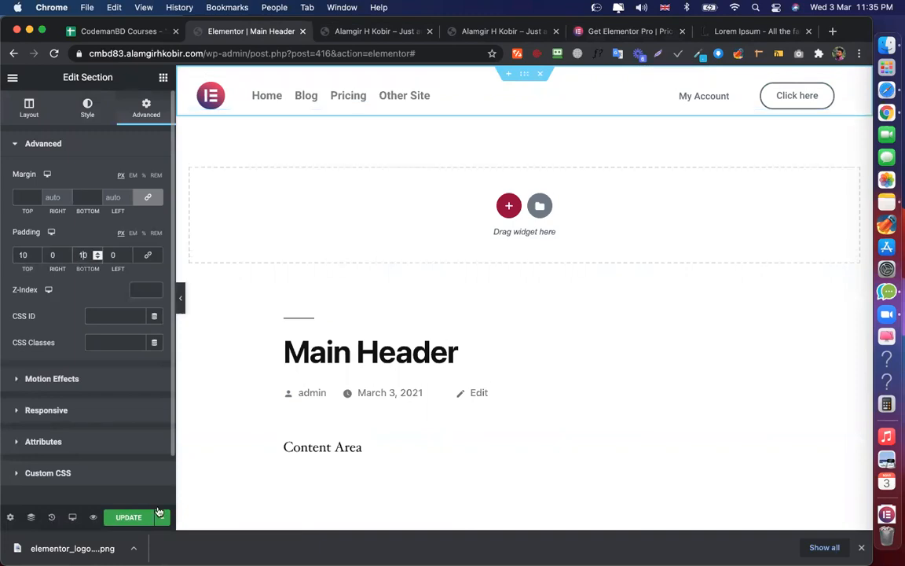
{"action": "left_click", "coordinate": [129, 517]}
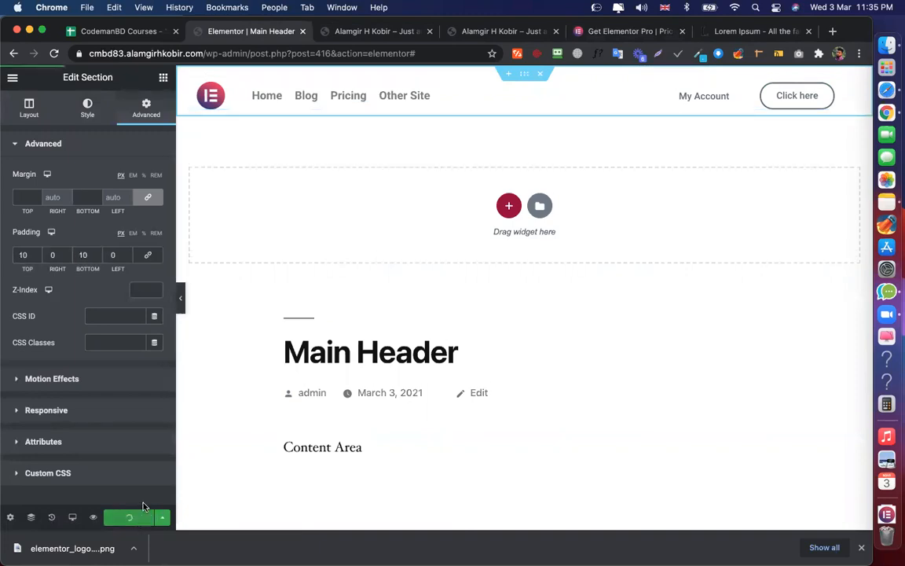
Check the sticky header's vertical spacing on the home page from the footer up through the content sections
{"action": "left_click", "coordinate": [472, 35]}
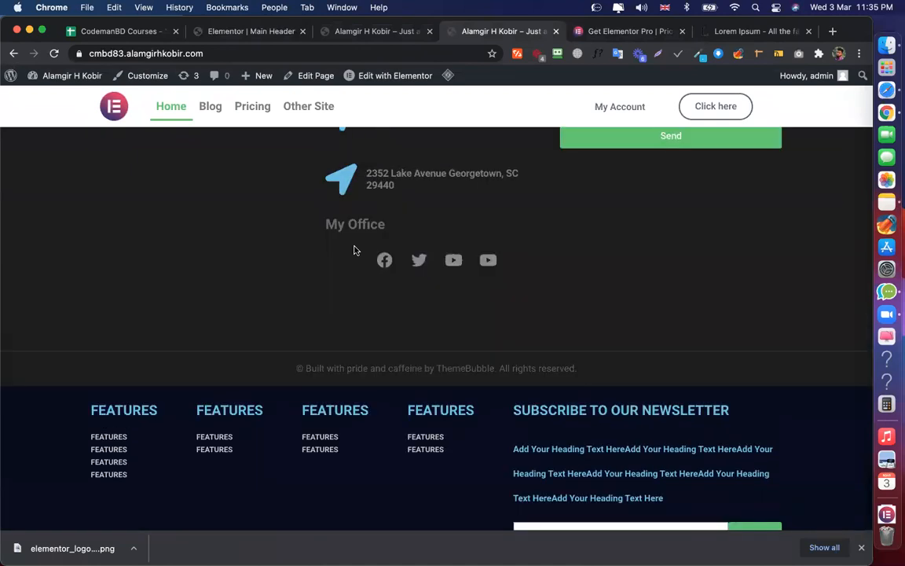
{"action": "scroll", "coordinate": [354, 250], "scroll_direction": "up", "scroll_amount": 3}
{"action": "scroll", "coordinate": [354, 250], "scroll_direction": "up", "scroll_amount": 5}
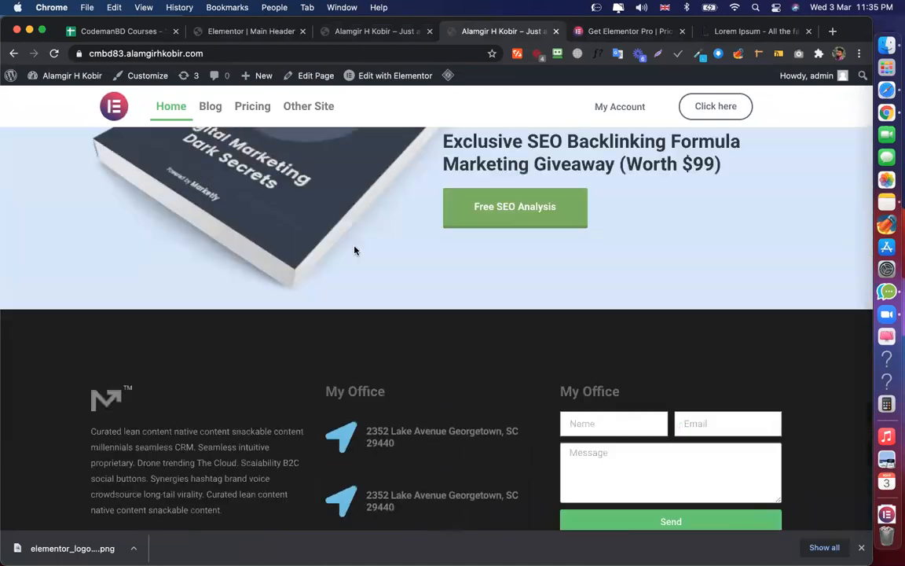
{"action": "scroll", "coordinate": [355, 250], "scroll_direction": "up", "scroll_amount": 4}
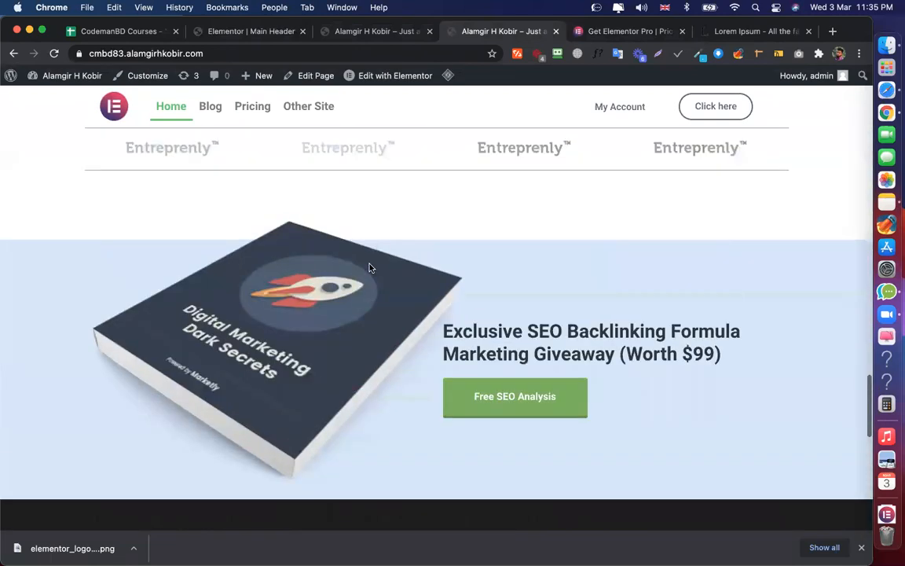
{"action": "scroll", "coordinate": [415, 403], "scroll_direction": "up", "scroll_amount": 1}
{"action": "scroll", "coordinate": [408, 400], "scroll_direction": "up", "scroll_amount": 5}
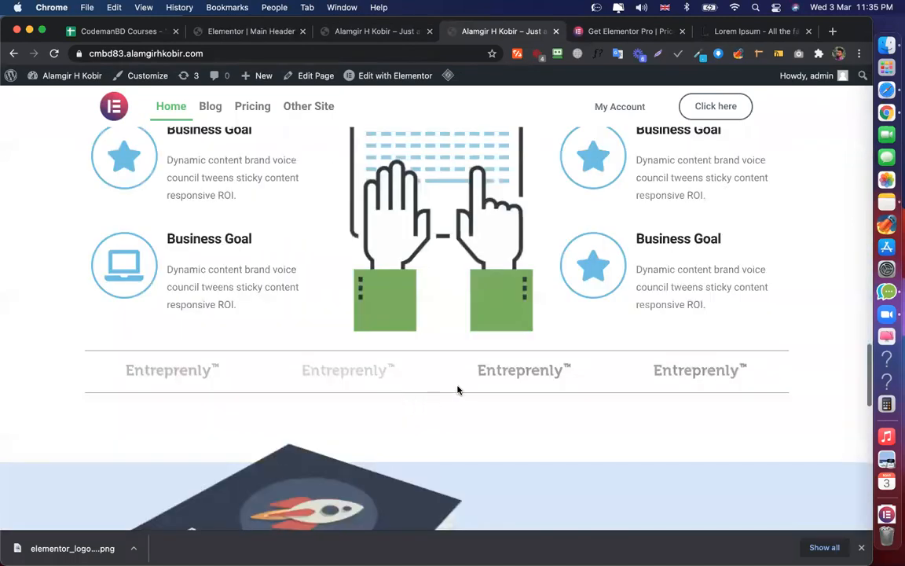
{"action": "scroll", "coordinate": [467, 312], "scroll_direction": "up", "scroll_amount": 3}
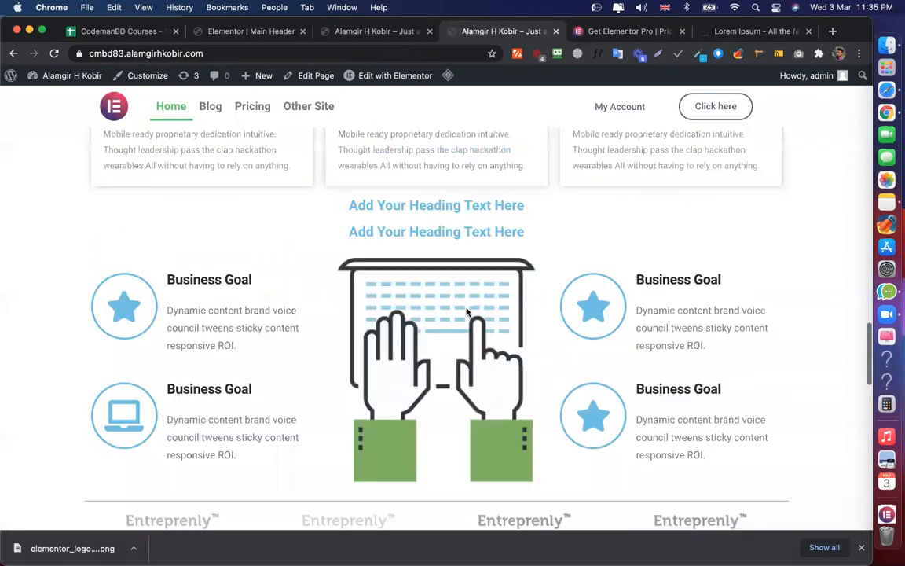
Compare the sticky header's look over the home page's hero, content sections and footer
{"action": "scroll", "coordinate": [467, 312], "scroll_direction": "up", "scroll_amount": 13}
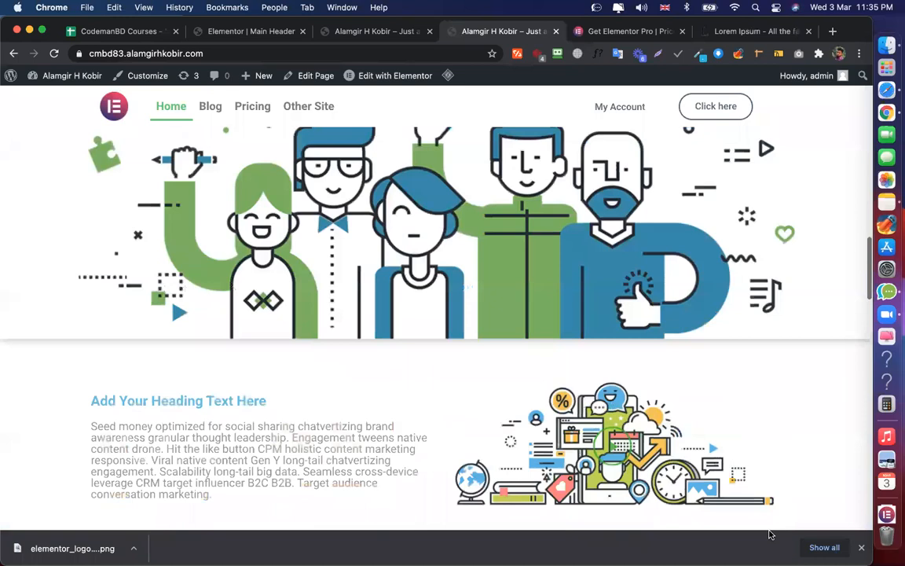
{"action": "scroll", "coordinate": [813, 479], "scroll_direction": "down", "scroll_amount": 20}
{"action": "scroll", "coordinate": [465, 457], "scroll_direction": "up", "scroll_amount": 1}
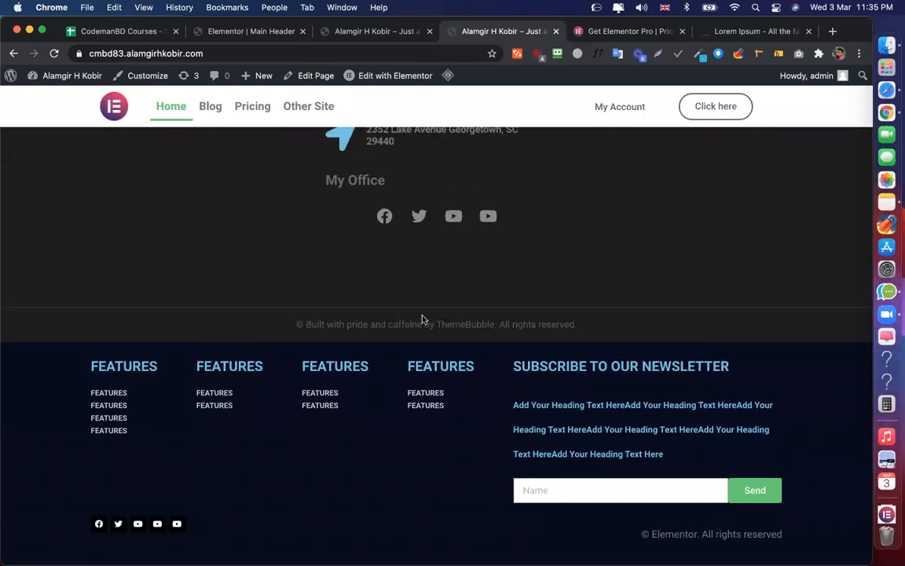
{"action": "key", "text": "ctrl+Down"}
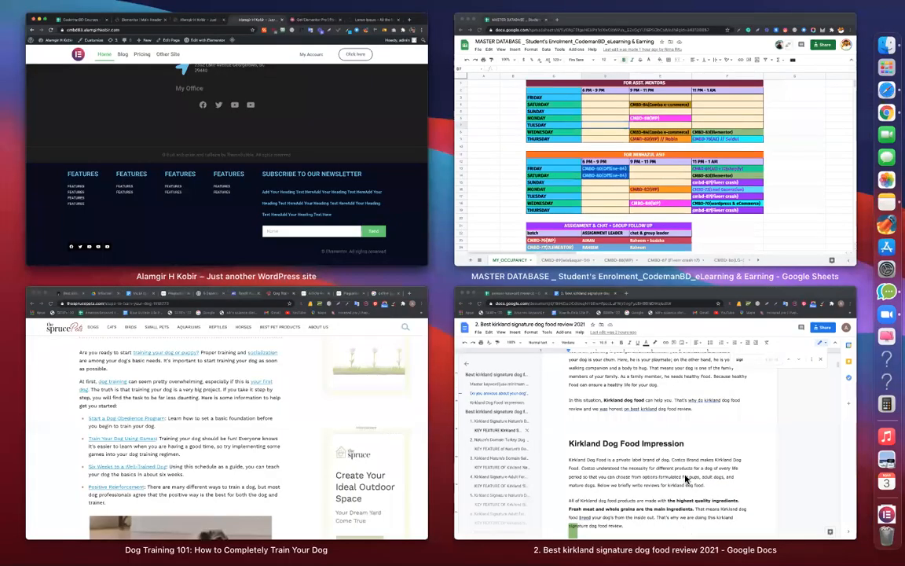
{"action": "key", "text": "Escape"}
{"action": "scroll", "coordinate": [431, 327], "scroll_direction": "up", "scroll_amount": 20}
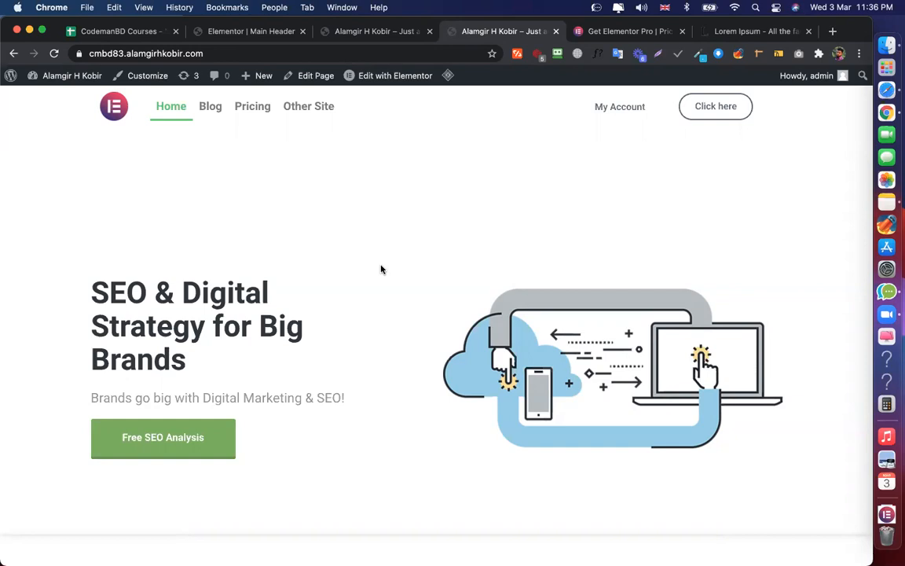
{"action": "scroll", "coordinate": [381, 270], "scroll_direction": "down", "scroll_amount": 12}
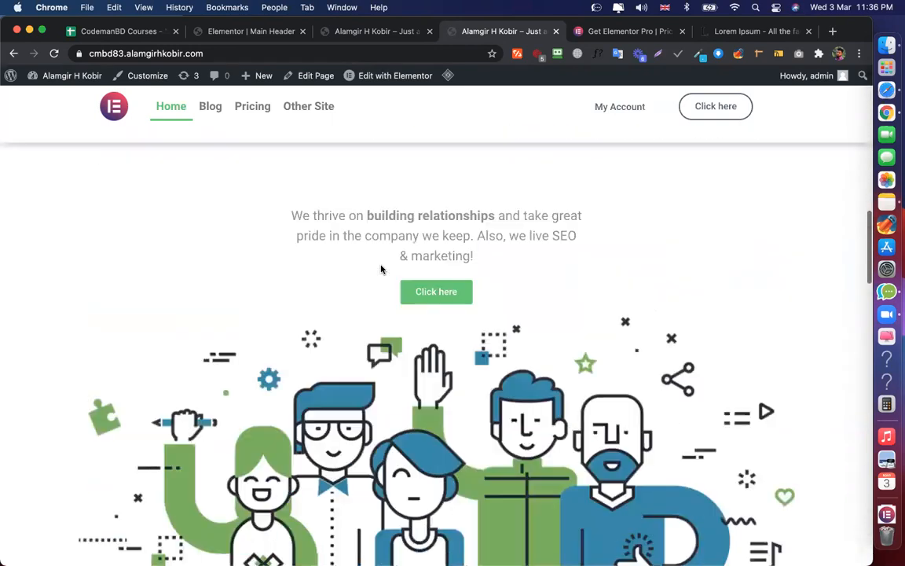
{"action": "scroll", "coordinate": [381, 270], "scroll_direction": "down", "scroll_amount": 5}
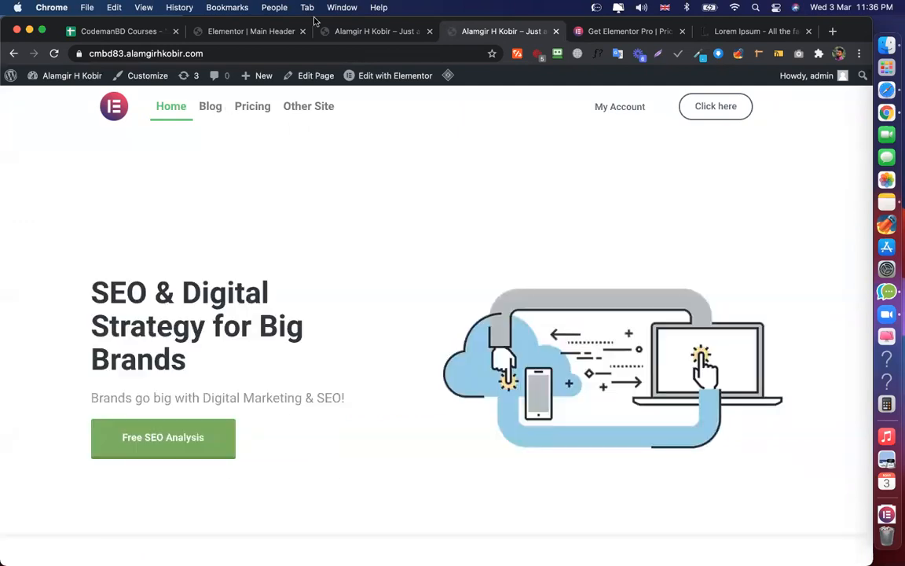
Leave the Main Header template's Elementor editor and return to its WordPress edit screen
{"action": "left_click", "coordinate": [243, 33]}
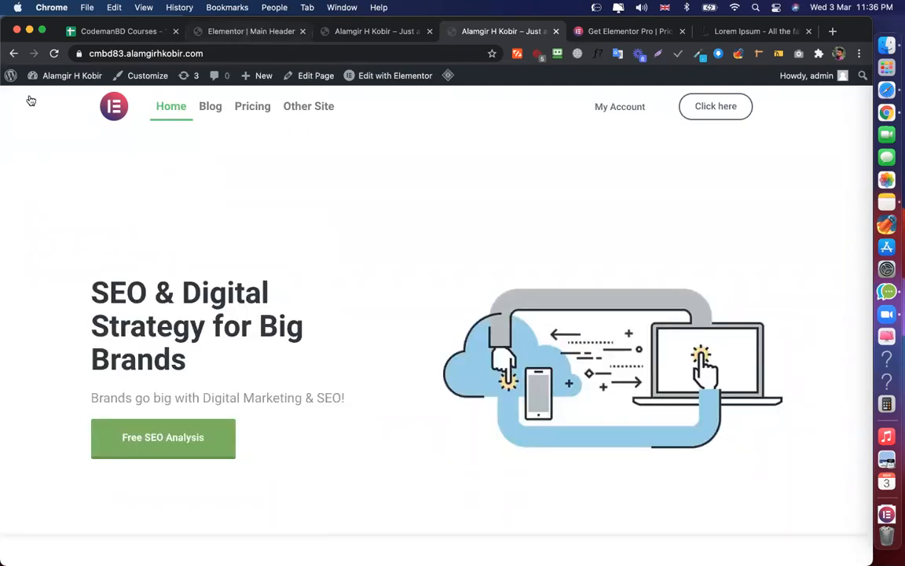
{"action": "left_click", "coordinate": [17, 79]}
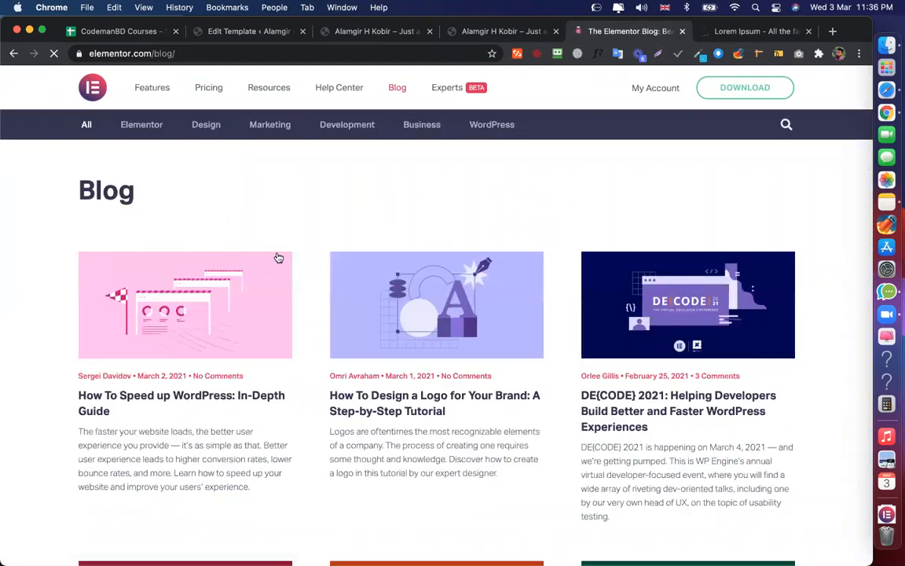
Examine the Elementor blog archive's three-column post grid, pagination and footer as a reference
{"action": "scroll", "coordinate": [278, 258], "scroll_direction": "down", "scroll_amount": 4}
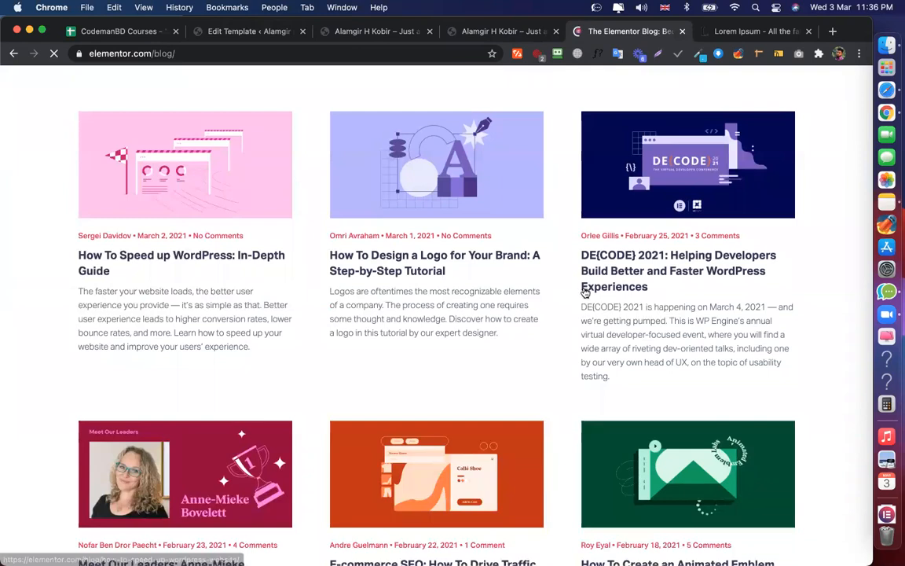
{"action": "scroll", "coordinate": [119, 398], "scroll_direction": "down", "scroll_amount": 20}
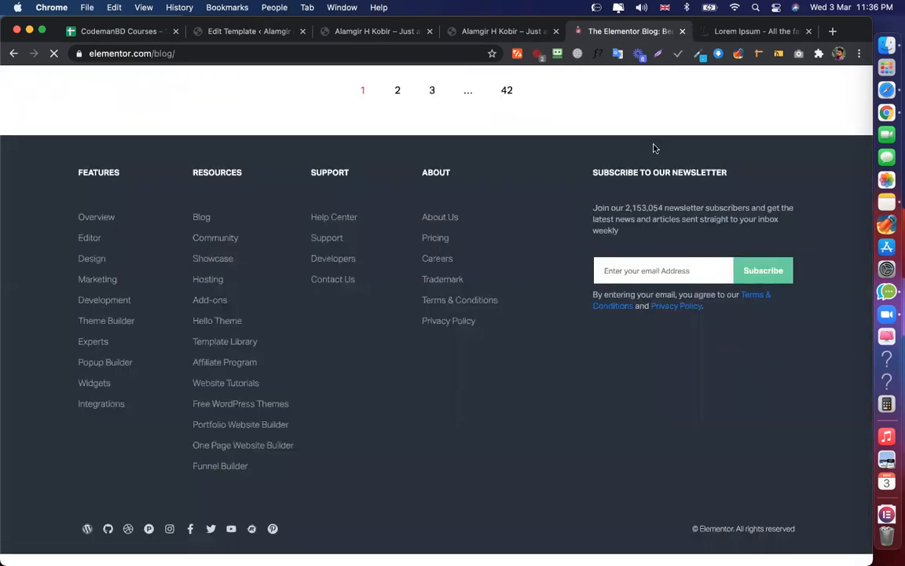
{"action": "scroll", "coordinate": [653, 148], "scroll_direction": "up", "scroll_amount": 3}
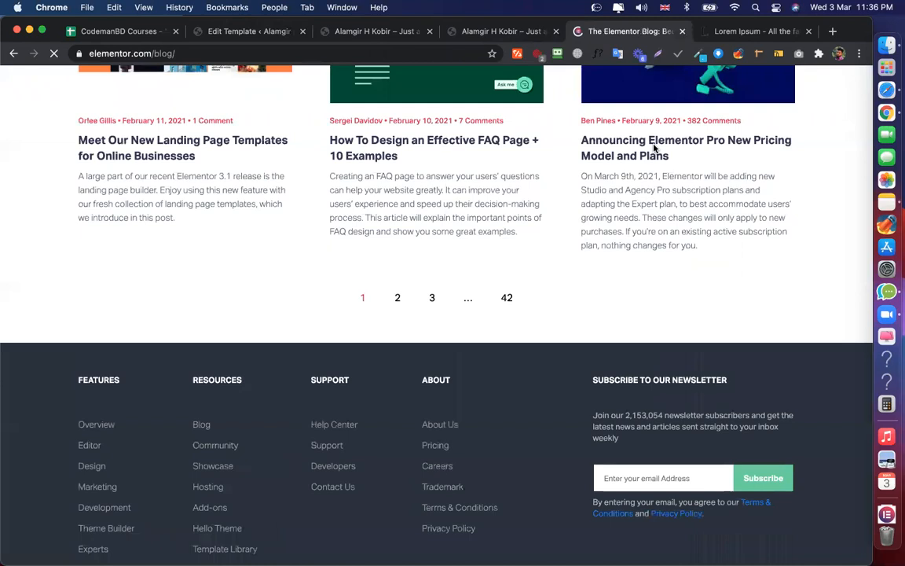
{"action": "scroll", "coordinate": [654, 148], "scroll_direction": "up", "scroll_amount": 15}
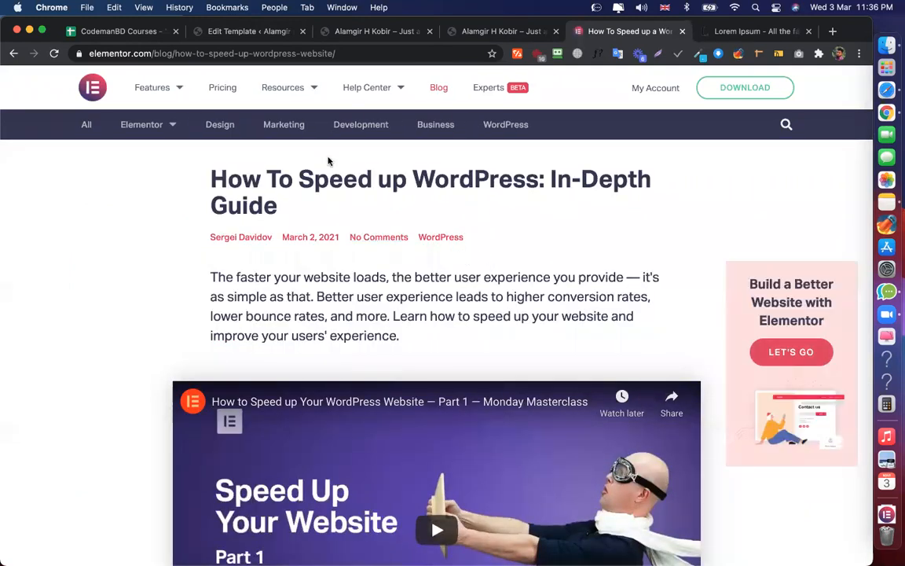
Examine the single post layout of "How To Speed up WordPress: In-Depth Guide", including its title, video, table of contents and sticky sidebar banner
{"action": "scroll", "coordinate": [425, 203], "scroll_direction": "down", "scroll_amount": 5}
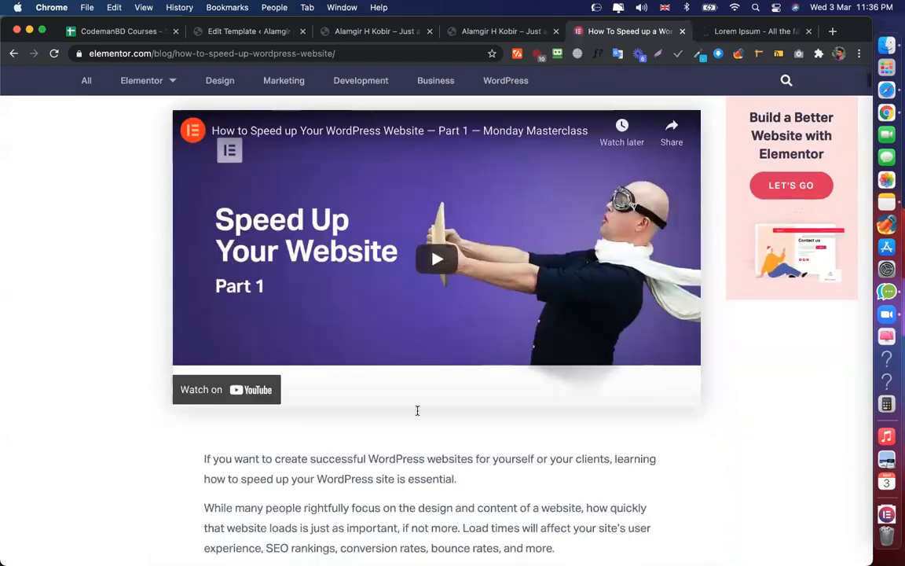
{"action": "scroll", "coordinate": [417, 411], "scroll_direction": "down", "scroll_amount": 2}
{"action": "scroll", "coordinate": [417, 413], "scroll_direction": "down", "scroll_amount": 3}
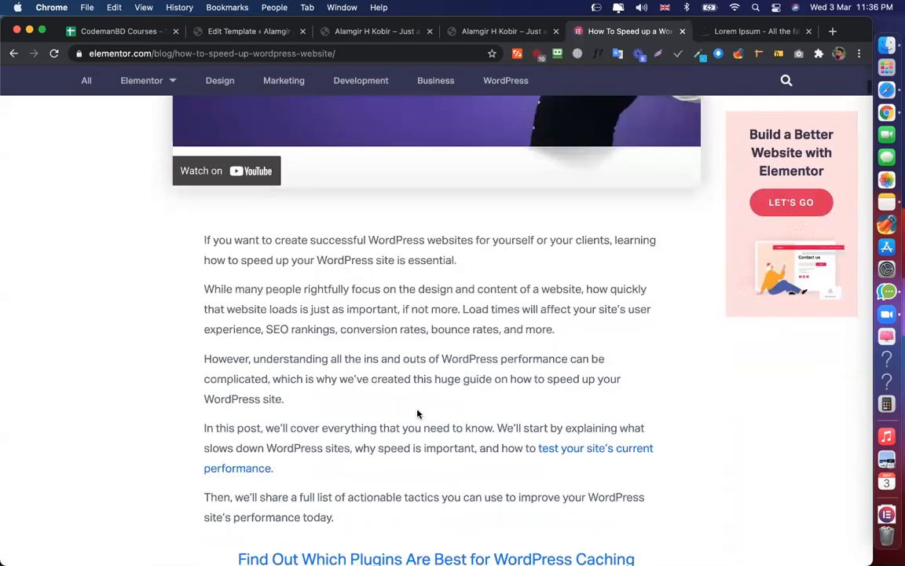
{"action": "scroll", "coordinate": [418, 413], "scroll_direction": "down", "scroll_amount": 3}
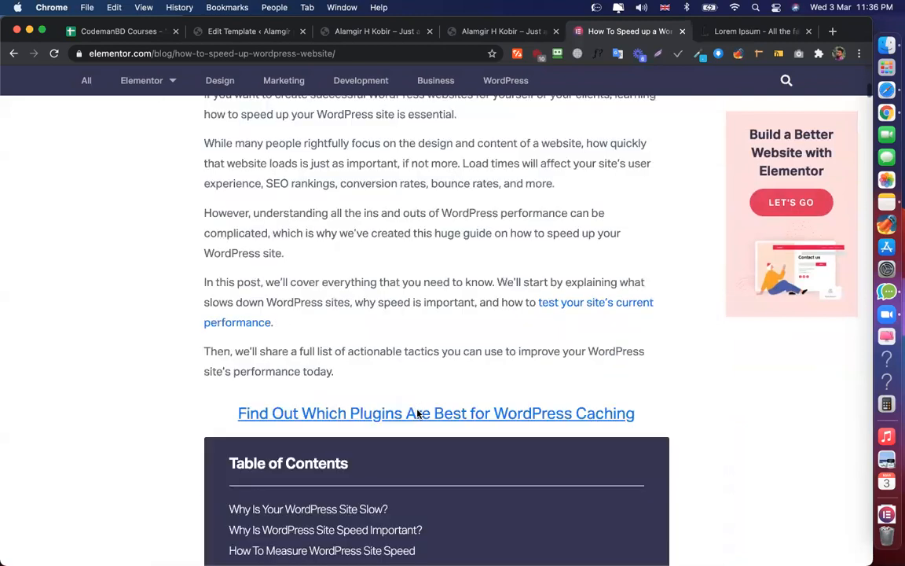
{"action": "scroll", "coordinate": [417, 413], "scroll_direction": "down", "scroll_amount": 5}
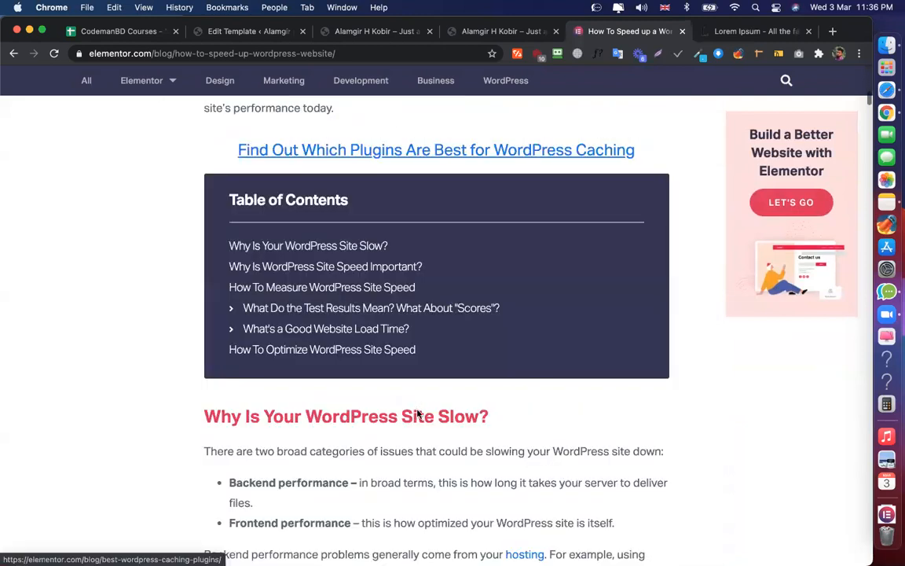
{"action": "scroll", "coordinate": [417, 414], "scroll_direction": "down", "scroll_amount": 10}
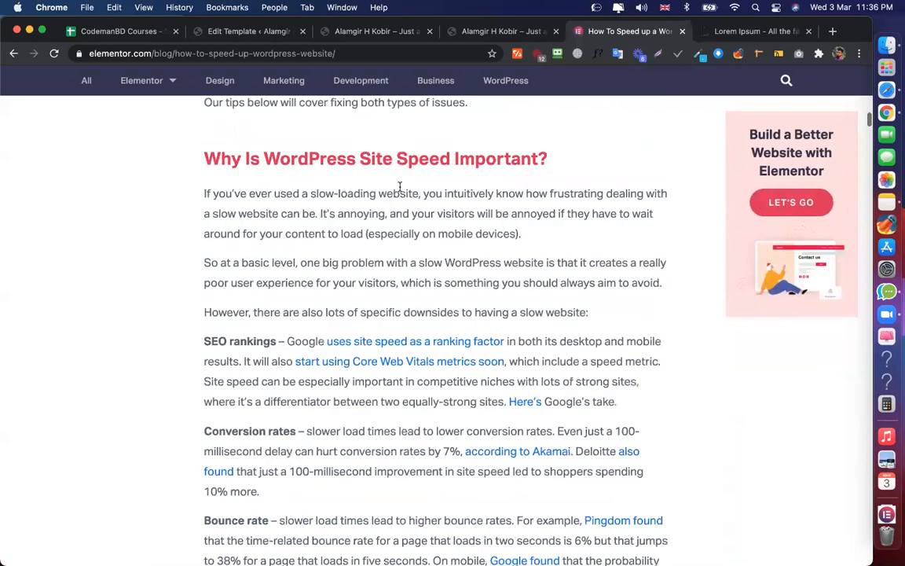
{"action": "scroll", "coordinate": [401, 196], "scroll_direction": "down", "scroll_amount": 20}
{"action": "scroll", "coordinate": [403, 213], "scroll_direction": "down", "scroll_amount": 10}
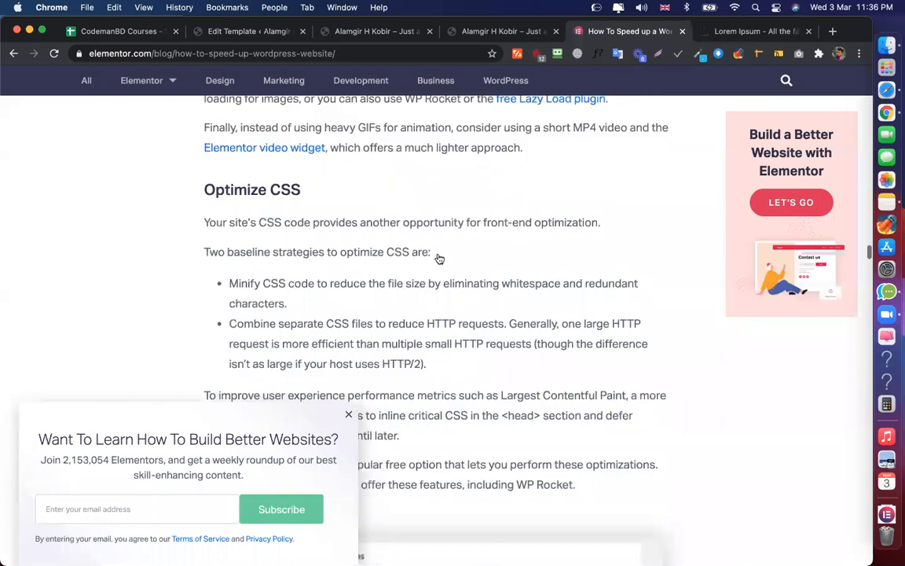
{"action": "scroll", "coordinate": [440, 375], "scroll_direction": "up", "scroll_amount": 15}
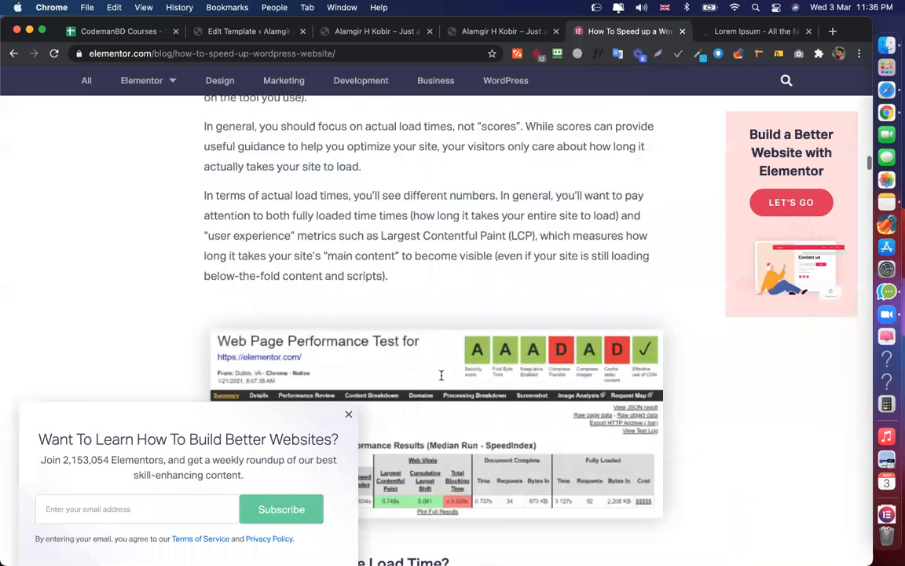
{"action": "scroll", "coordinate": [445, 393], "scroll_direction": "up", "scroll_amount": 10}
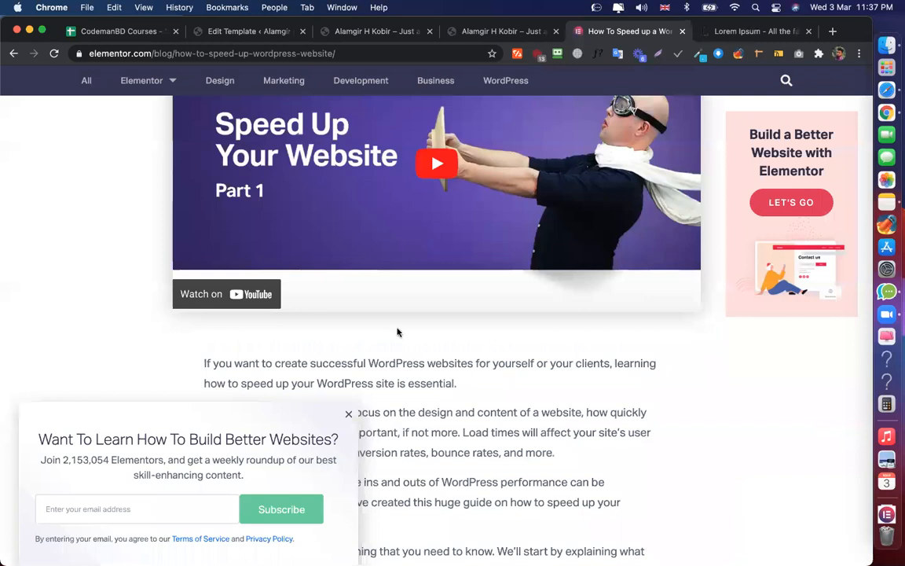
{"action": "scroll", "coordinate": [397, 331], "scroll_direction": "down", "scroll_amount": 10}
{"action": "scroll", "coordinate": [398, 331], "scroll_direction": "down", "scroll_amount": 5}
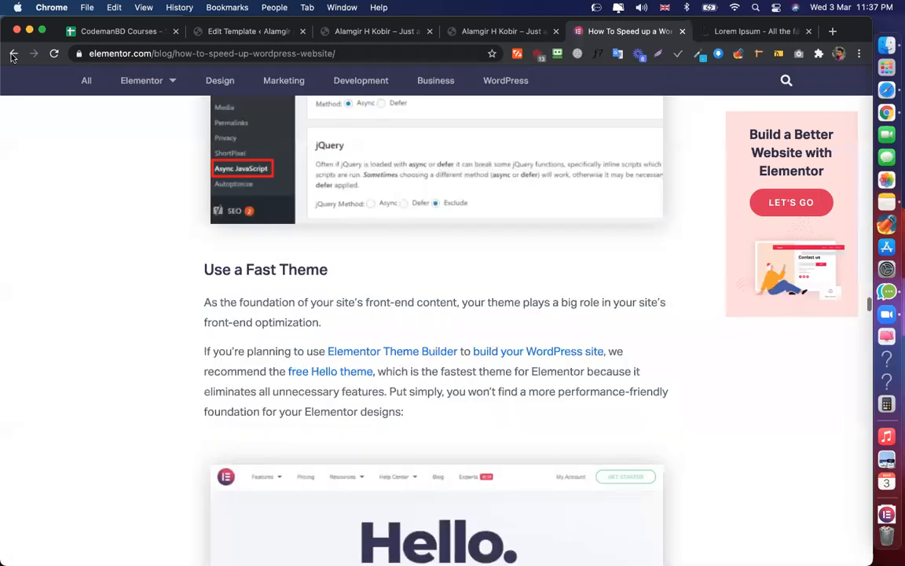
{"action": "scroll", "coordinate": [543, 203], "scroll_direction": "up", "scroll_amount": 10}
{"action": "scroll", "coordinate": [511, 283], "scroll_direction": "up", "scroll_amount": 1}
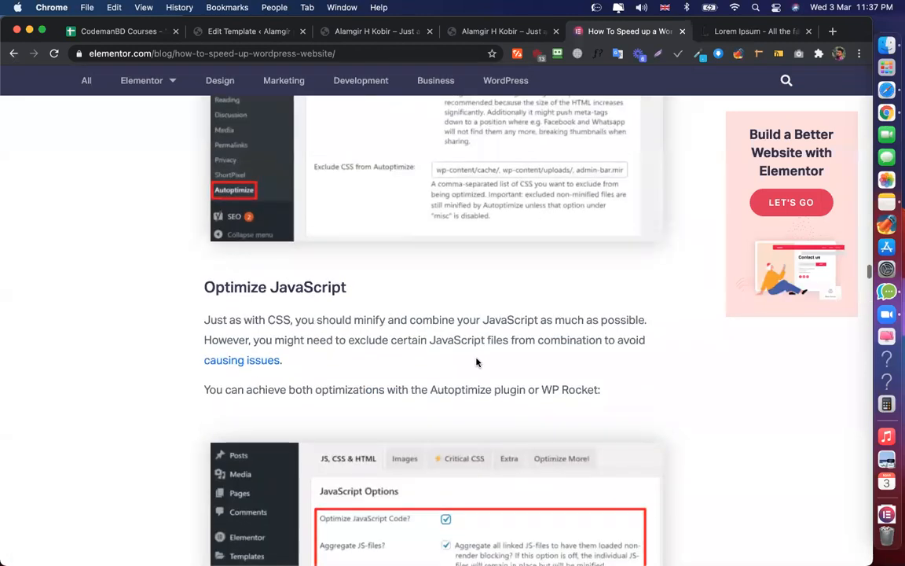
{"action": "scroll", "coordinate": [476, 362], "scroll_direction": "up", "scroll_amount": 5}
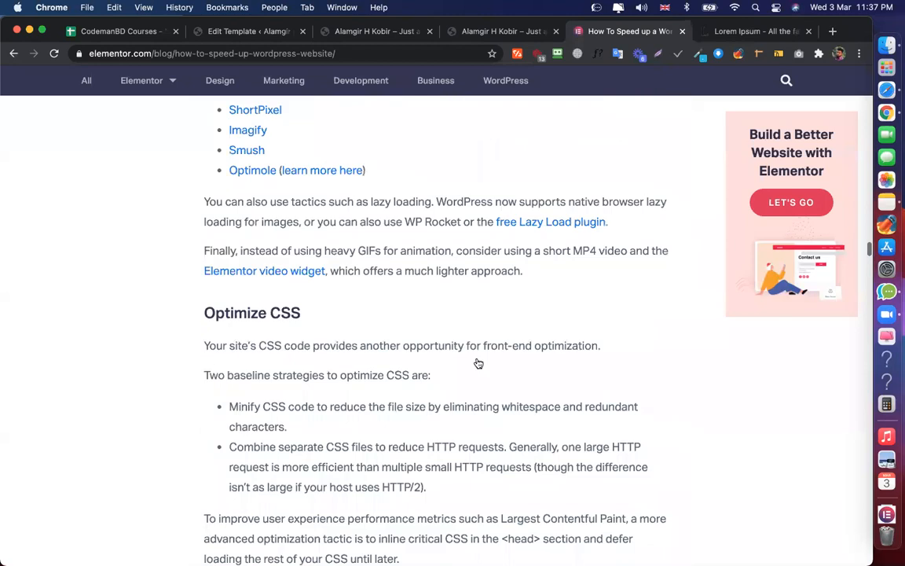
{"action": "scroll", "coordinate": [286, 289], "scroll_direction": "up", "scroll_amount": 10}
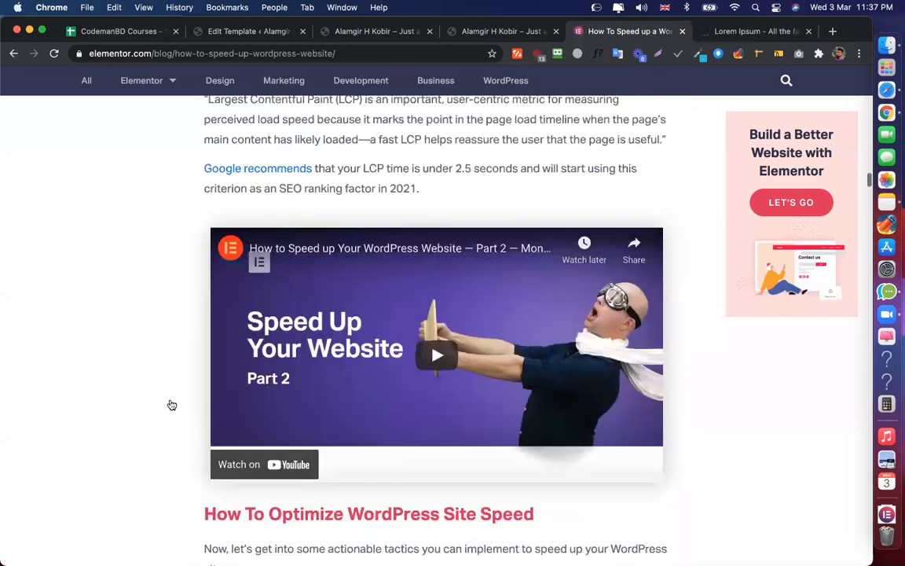
{"action": "scroll", "coordinate": [171, 405], "scroll_direction": "up", "scroll_amount": 3}
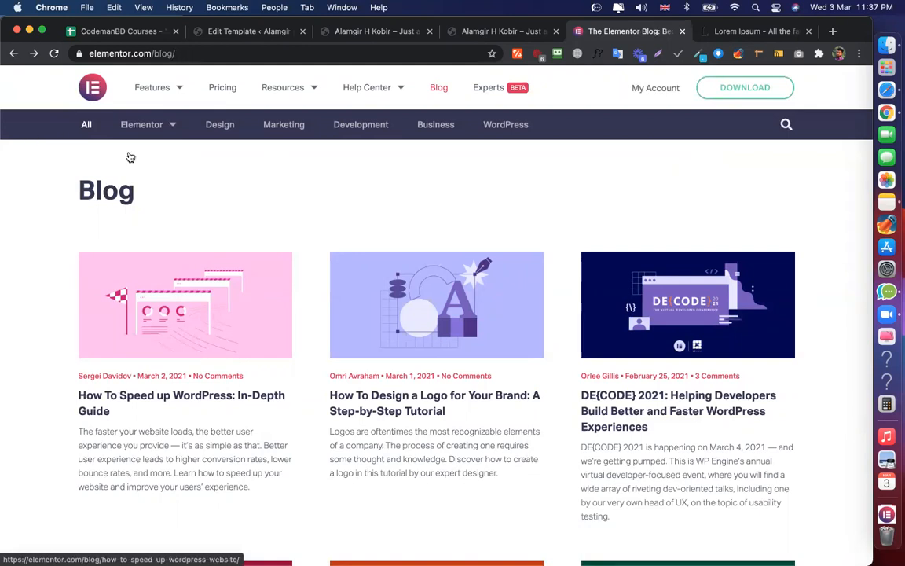
Open the list of all posts in the site's WordPress admin
{"action": "left_click", "coordinate": [236, 32]}
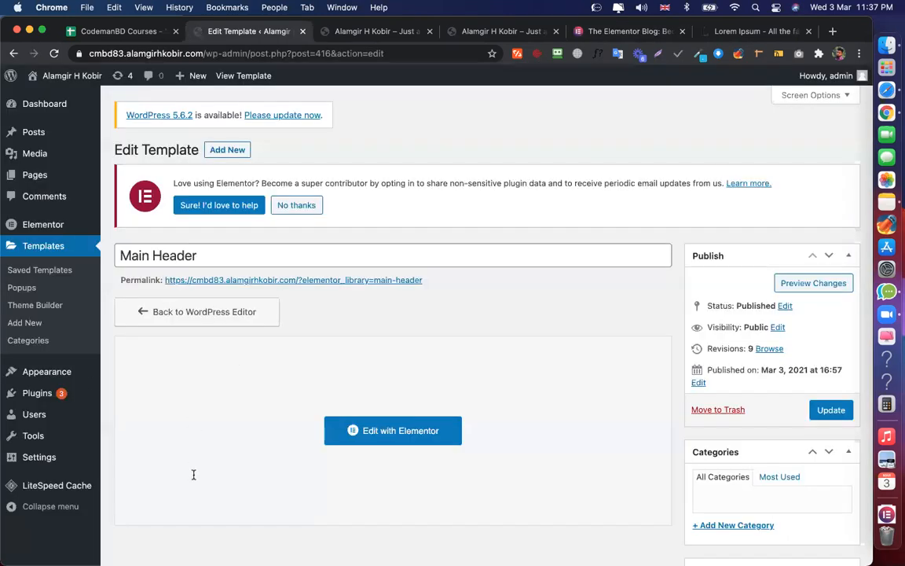
{"action": "mouse_move", "coordinate": [33, 132]}
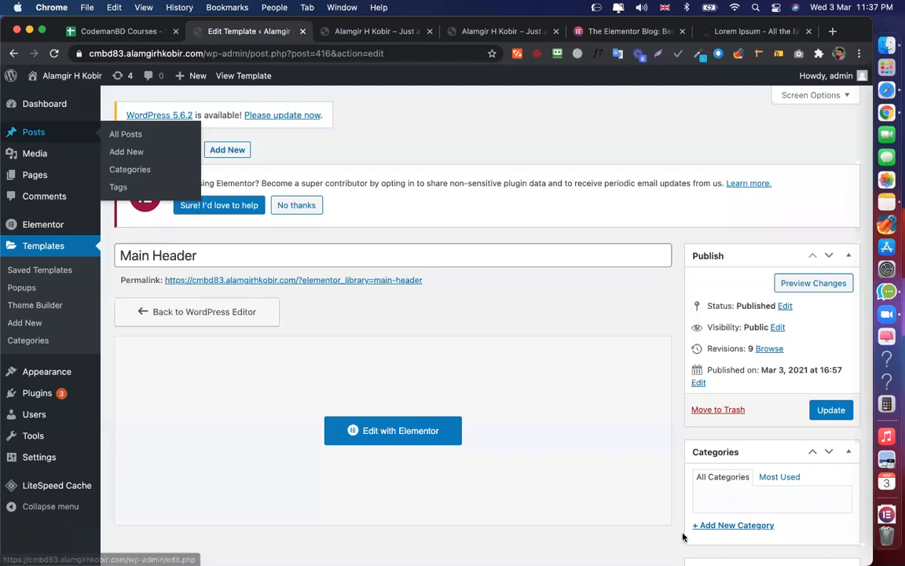
{"action": "key", "text": "super+5"}
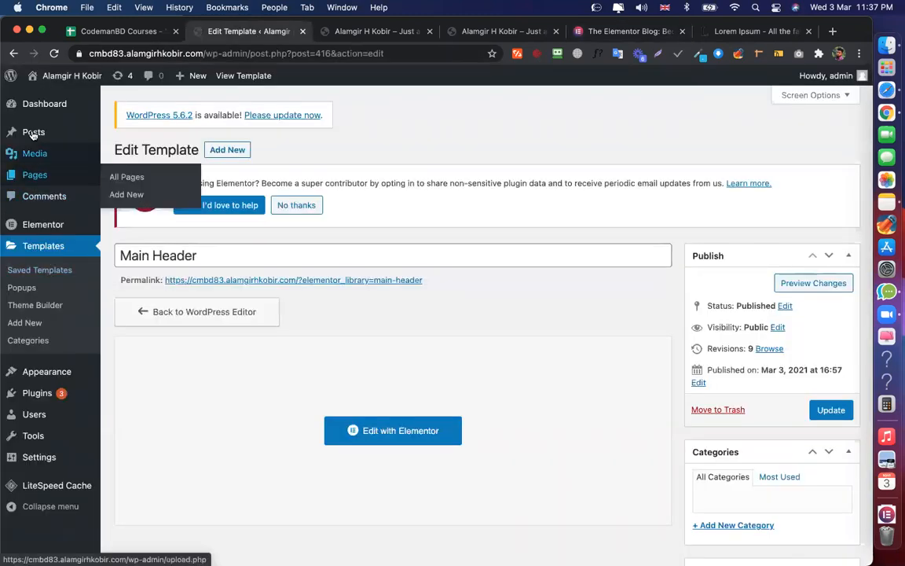
{"action": "mouse_move", "coordinate": [96, 134]}
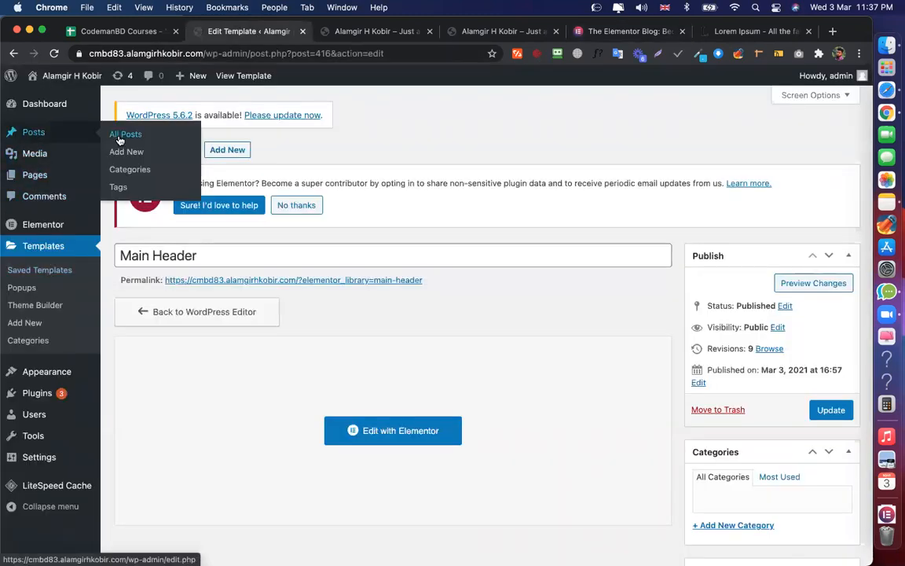
{"action": "left_click", "coordinate": [49, 139]}
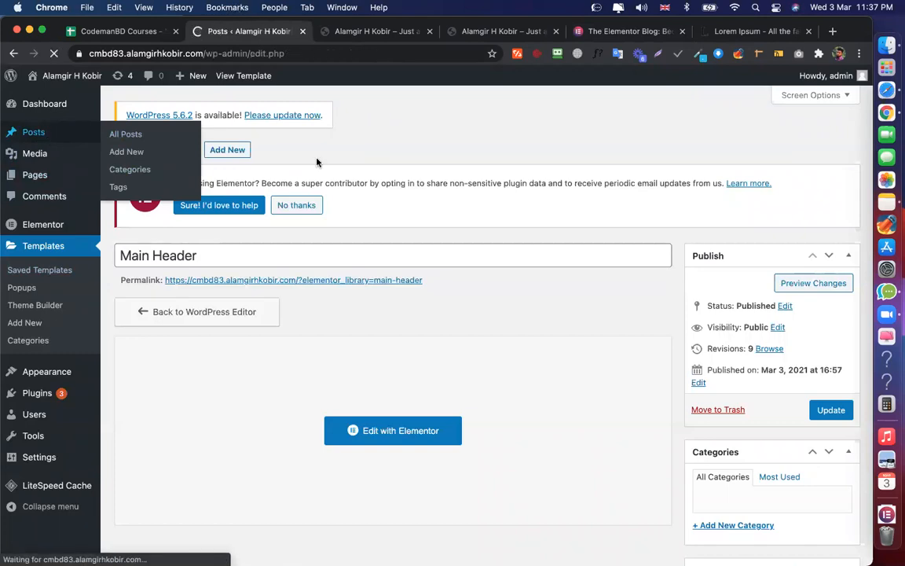
{"action": "scroll", "coordinate": [282, 338], "scroll_direction": "down", "scroll_amount": 1}
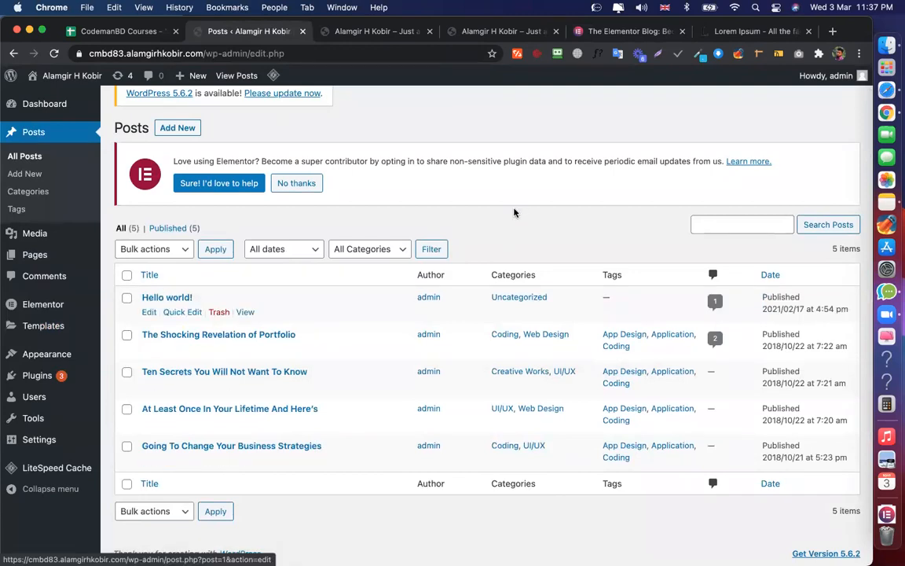
Move the "Hello world!" post to the trash and check the site's home page before returning to the posts list
{"action": "left_click", "coordinate": [218, 312]}
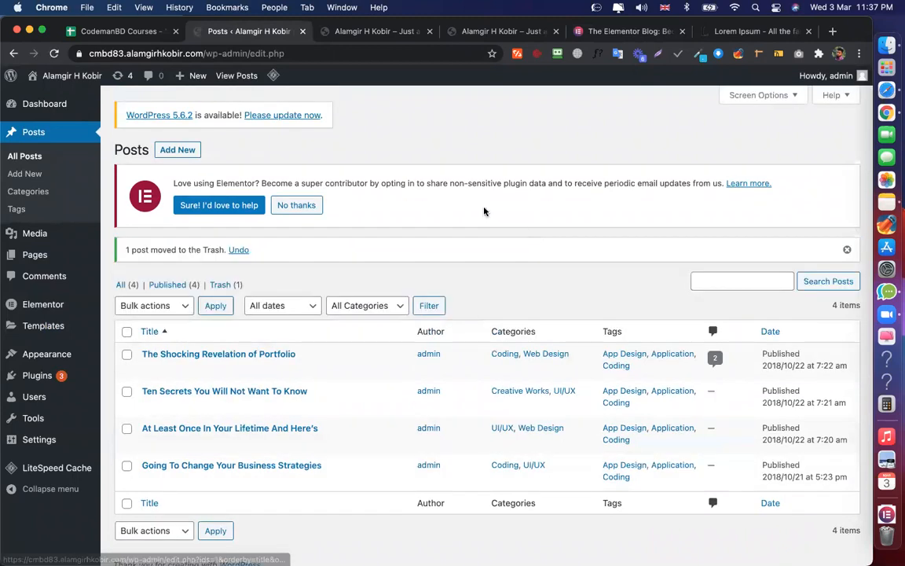
{"action": "scroll", "coordinate": [338, 190], "scroll_direction": "down", "scroll_amount": 1}
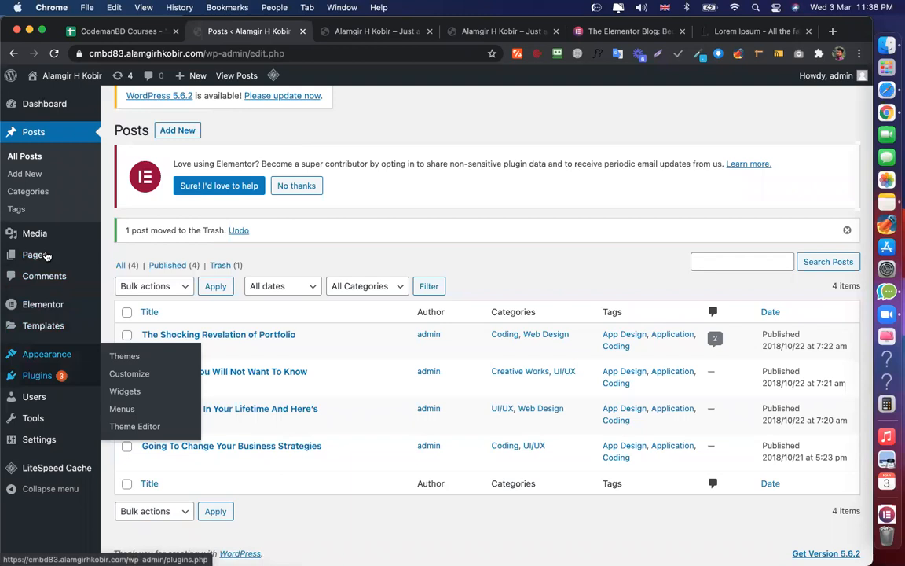
{"action": "left_click", "coordinate": [368, 32]}
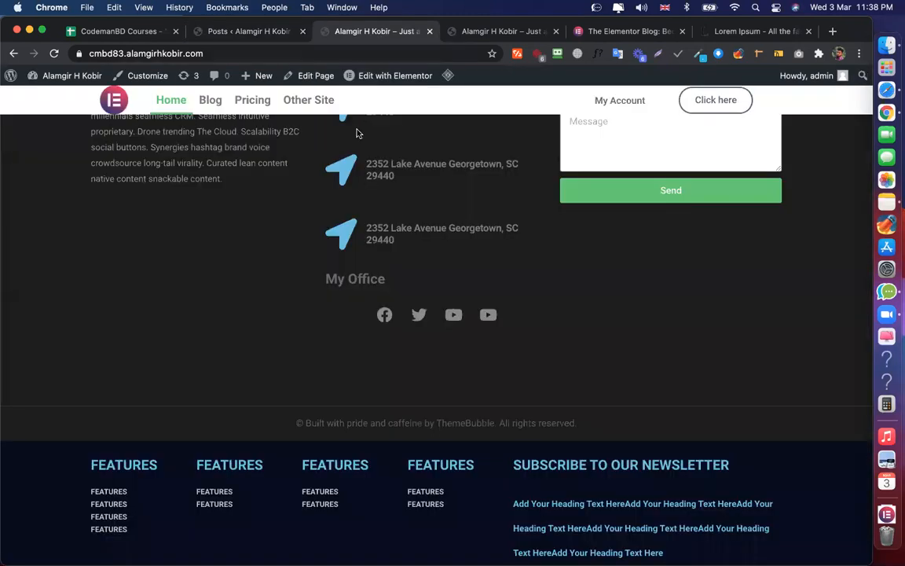
{"action": "key", "text": "ctrl+shift+Tab"}
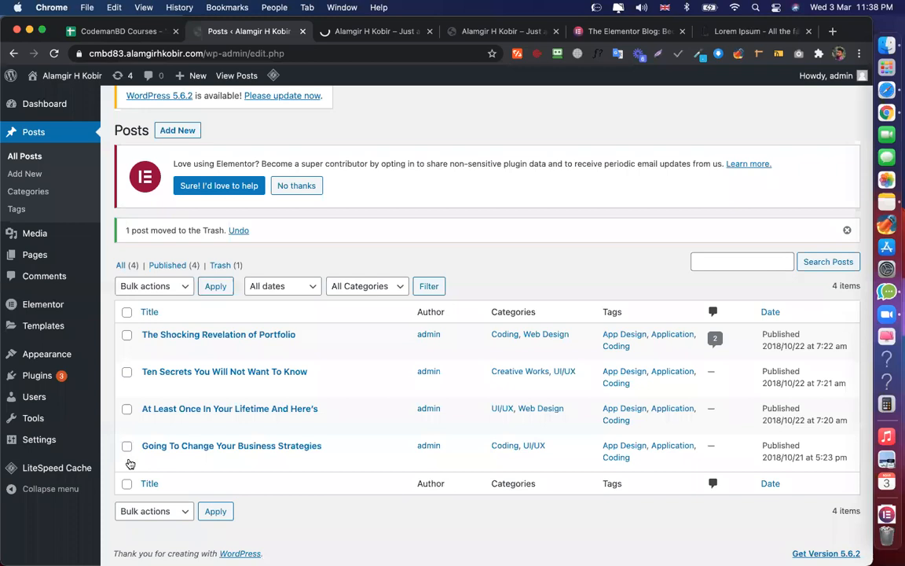
Set Blog as the posts page in the site's Reading settings and save the settings
{"action": "left_click", "coordinate": [35, 255]}
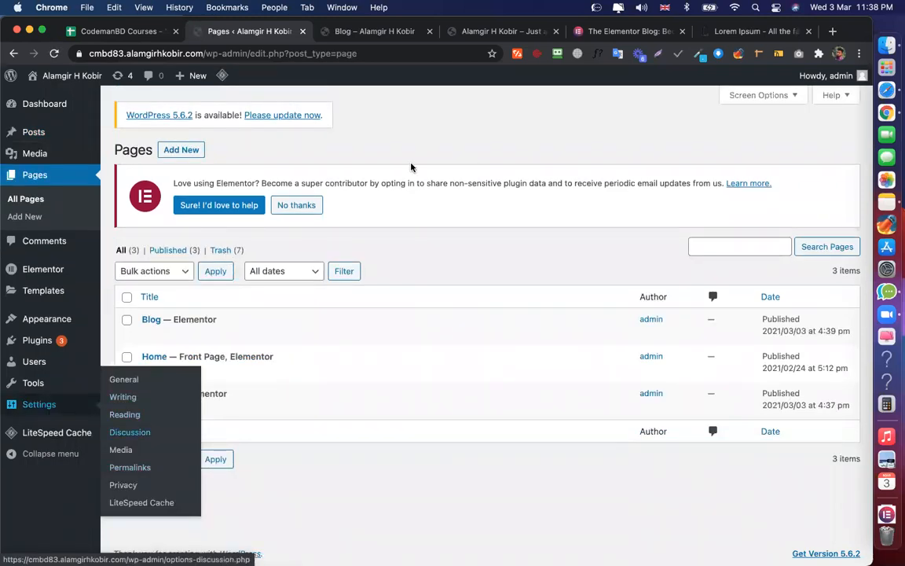
{"action": "left_click", "coordinate": [125, 414]}
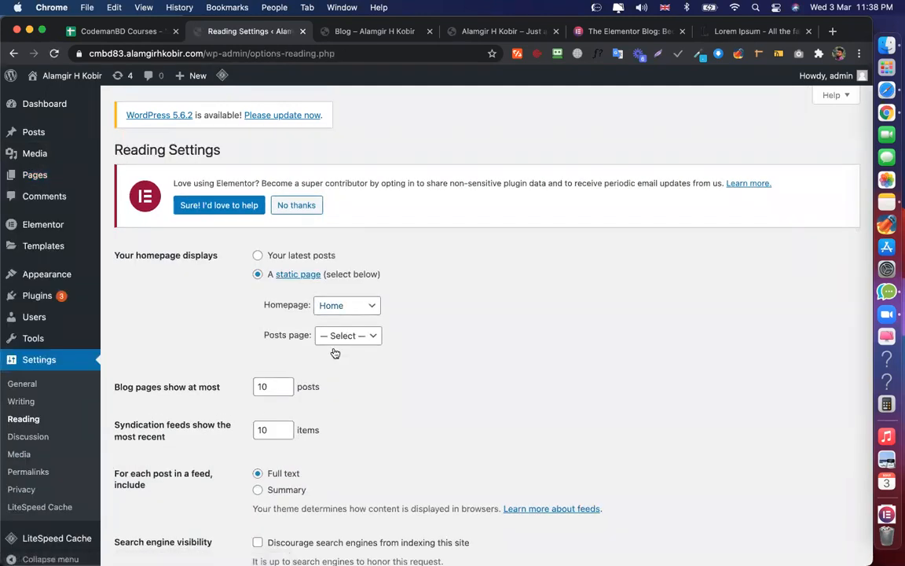
{"action": "left_click", "coordinate": [344, 338]}
{"action": "left_click", "coordinate": [334, 350]}
{"action": "scroll", "coordinate": [150, 509], "scroll_direction": "down", "scroll_amount": 3}
{"action": "key", "text": "super+s"}
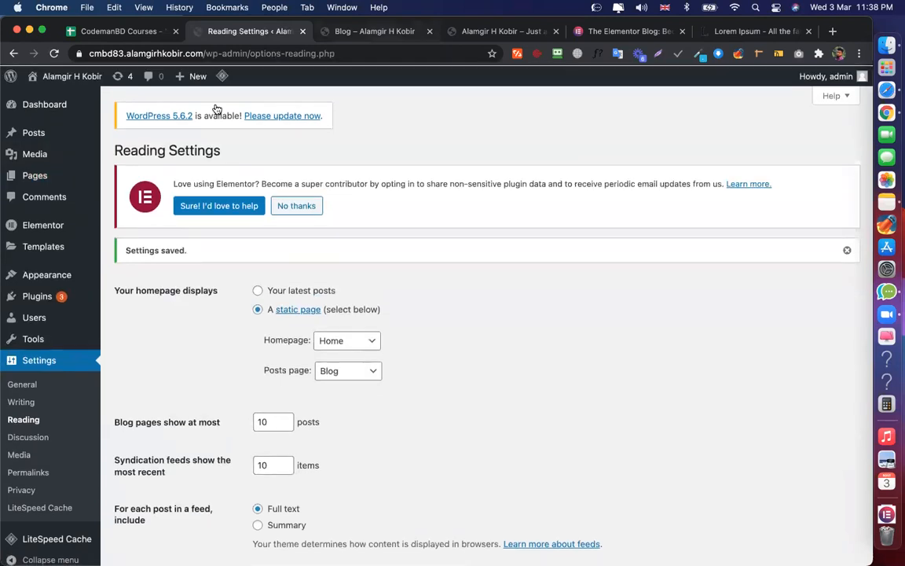
Reload the site's Blog page and review its current layout, from the featured post through Popular Stories to the sidebar ads
{"action": "left_click", "coordinate": [354, 32]}
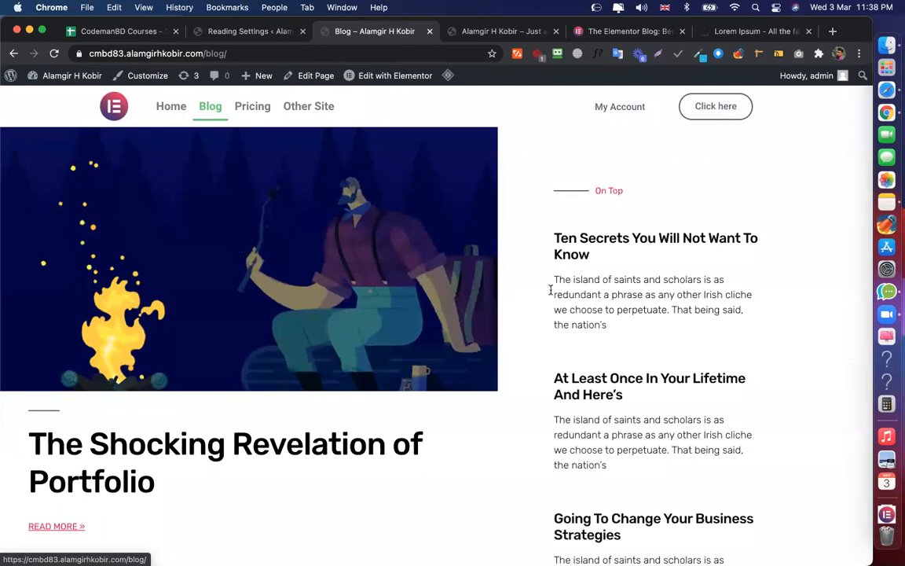
{"action": "key", "text": "super+r"}
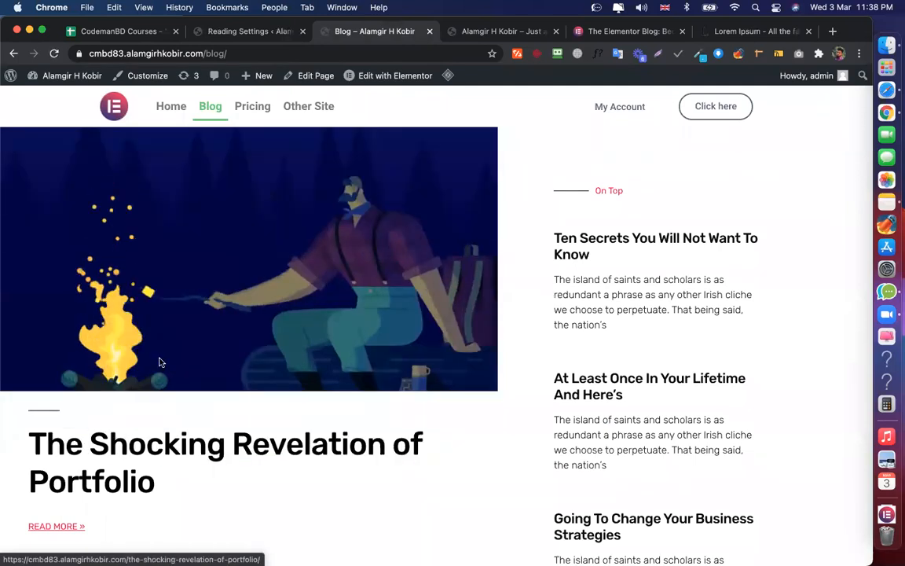
{"action": "scroll", "coordinate": [418, 319], "scroll_direction": "down", "scroll_amount": 10}
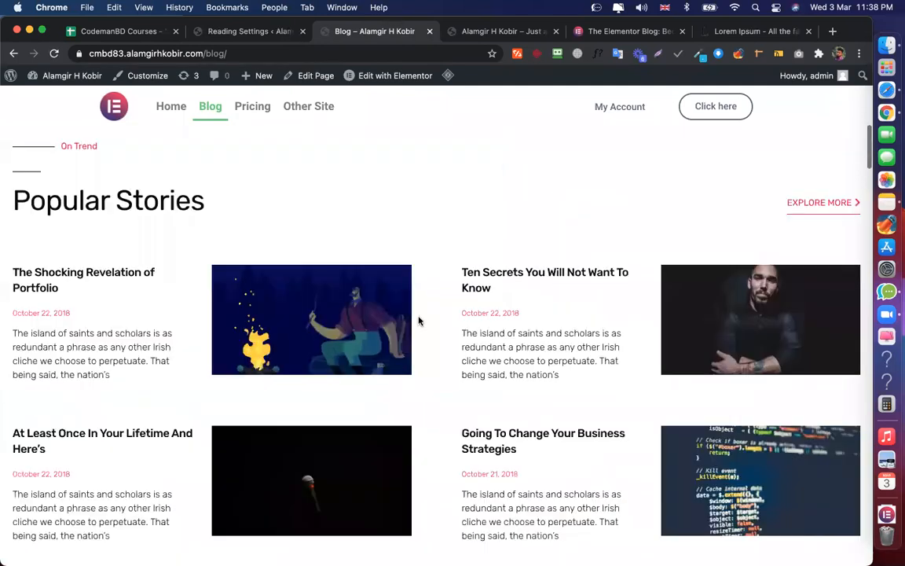
{"action": "scroll", "coordinate": [419, 319], "scroll_direction": "down", "scroll_amount": 1}
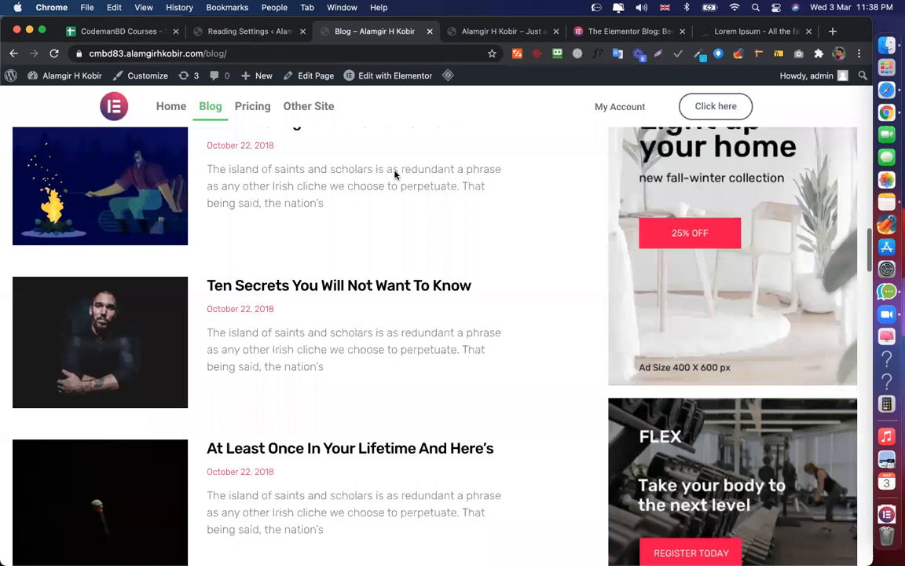
{"action": "scroll", "coordinate": [79, 371], "scroll_direction": "up", "scroll_amount": 20}
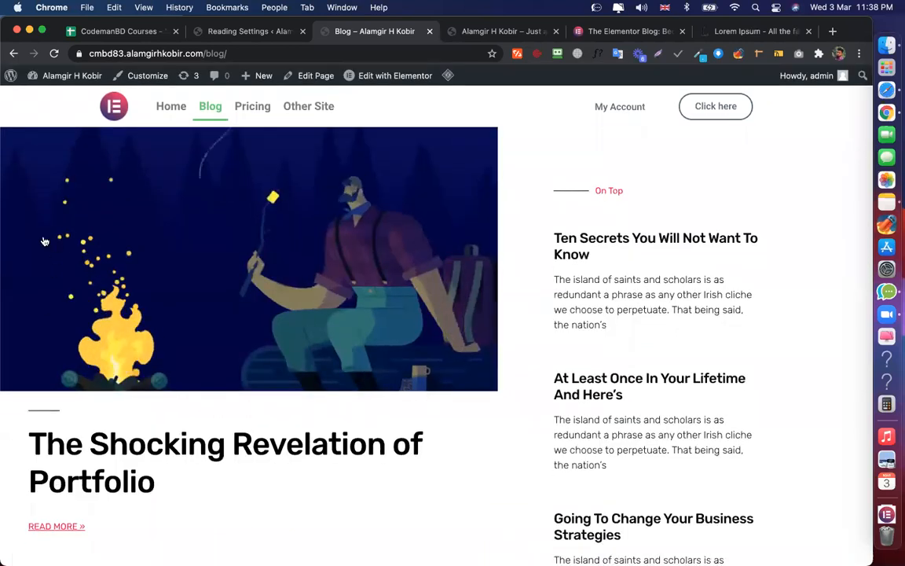
Open the Theme Builder template list in the site's WordPress admin
{"action": "key", "text": "ctrl+shift+Tab"}
{"action": "mouse_move", "coordinate": [47, 234]}
{"action": "left_click", "coordinate": [151, 274]}
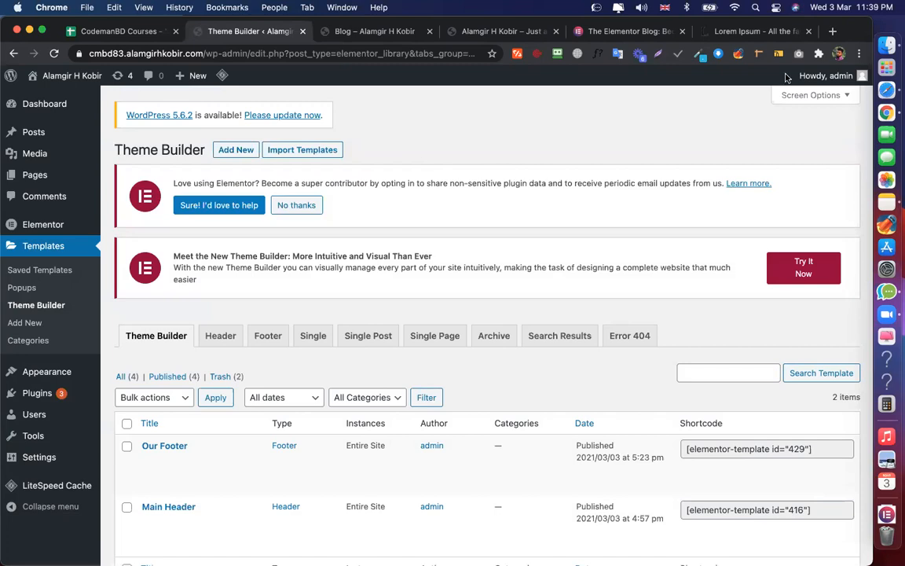
Review the Elementor blog's post grid, pagination and footer as the reference for the archive layout
{"action": "left_click", "coordinate": [646, 34]}
{"action": "scroll", "coordinate": [550, 338], "scroll_direction": "down", "scroll_amount": 3}
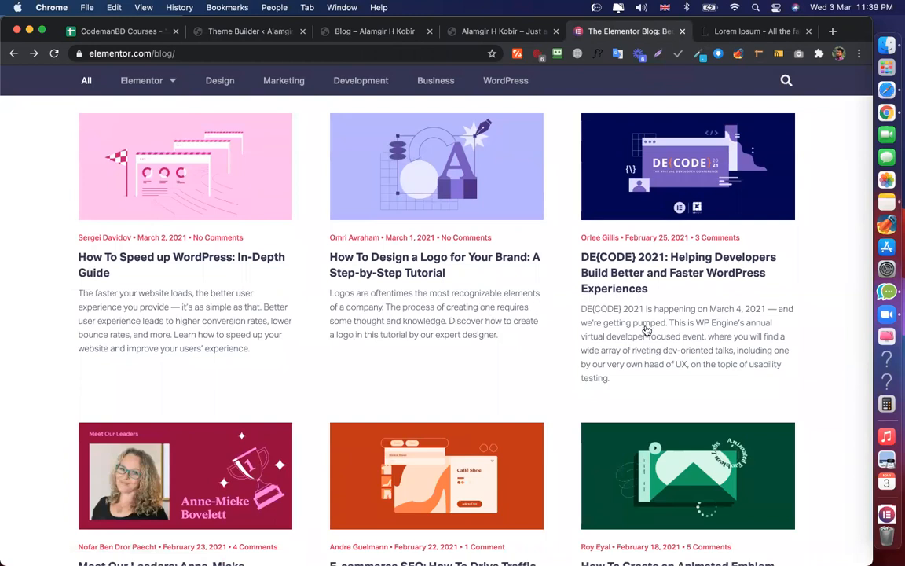
{"action": "scroll", "coordinate": [347, 157], "scroll_direction": "down", "scroll_amount": 3}
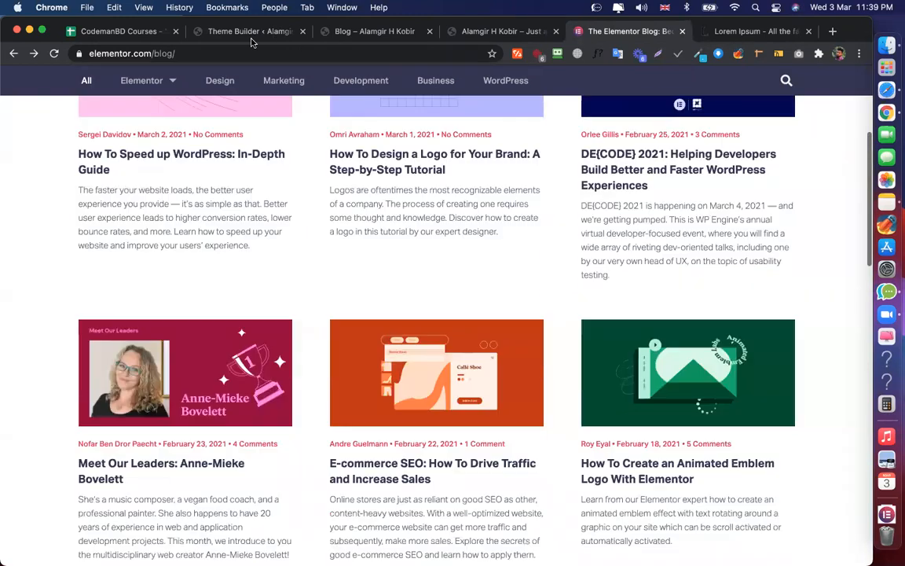
{"action": "scroll", "coordinate": [377, 314], "scroll_direction": "down", "scroll_amount": 10}
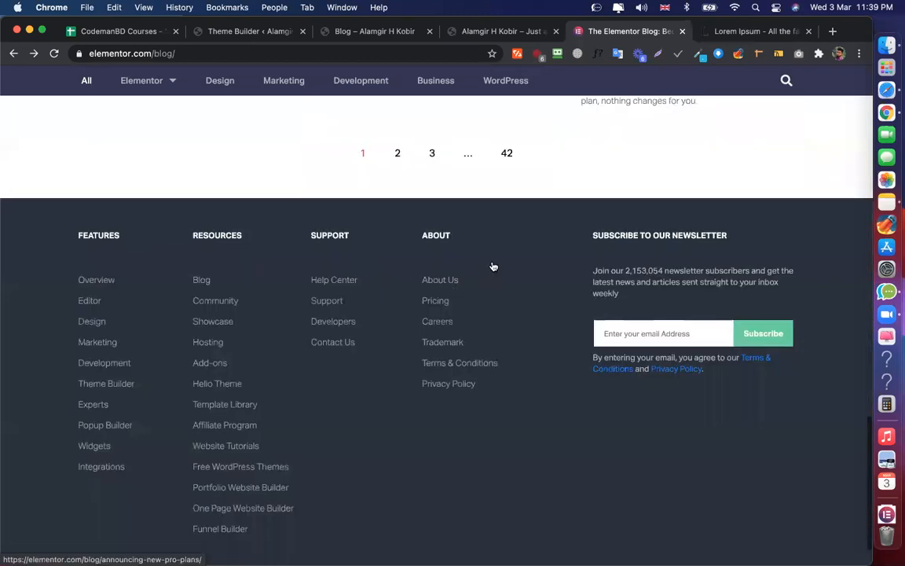
{"action": "scroll", "coordinate": [495, 248], "scroll_direction": "up", "scroll_amount": 10}
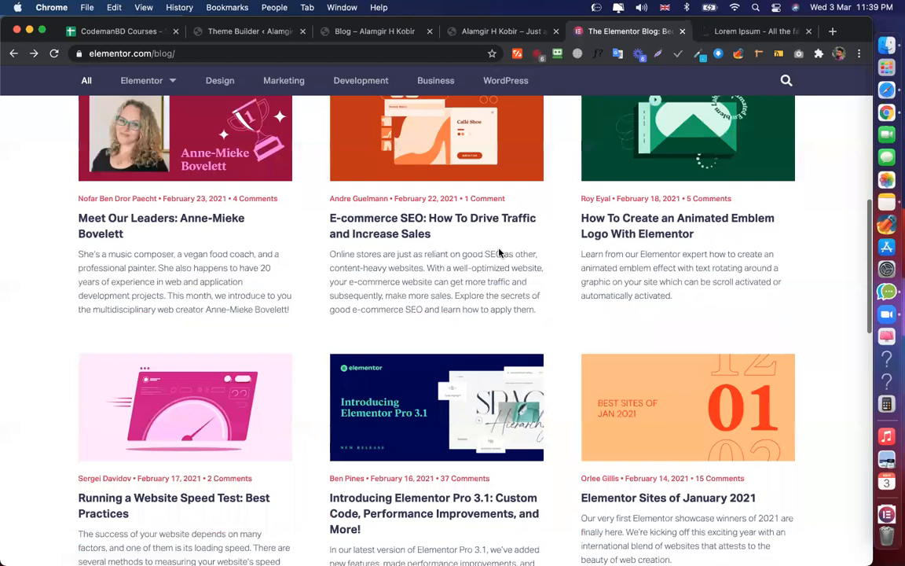
{"action": "scroll", "coordinate": [503, 254], "scroll_direction": "up", "scroll_amount": 5}
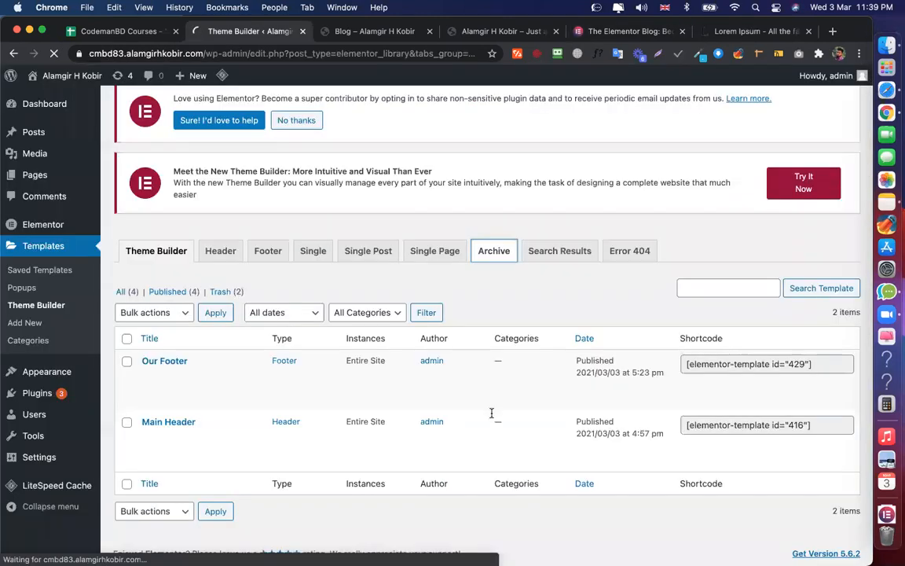
Create a new Archive template named "Blog Page" from the Theme Builder's archive templates
{"action": "scroll", "coordinate": [491, 273], "scroll_direction": "down", "scroll_amount": 2}
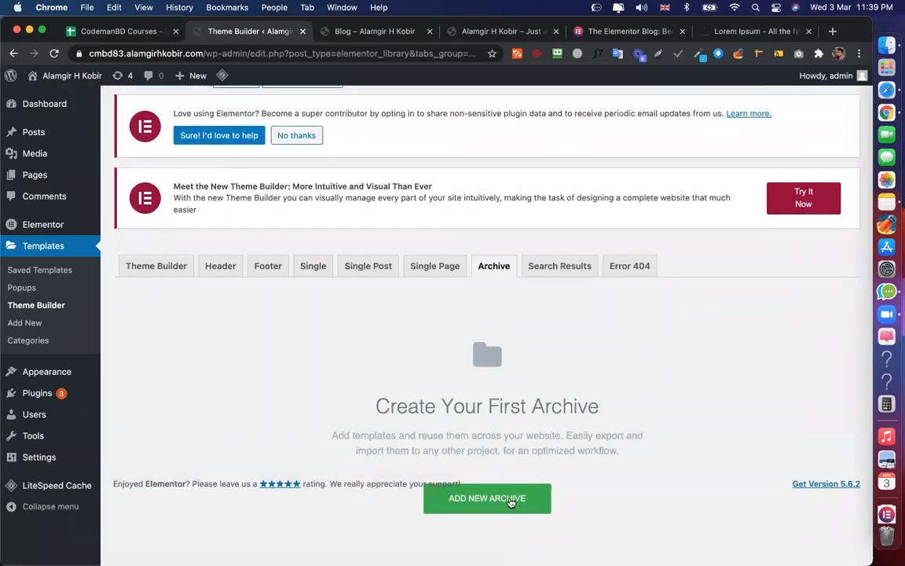
{"action": "left_click", "coordinate": [540, 373]}
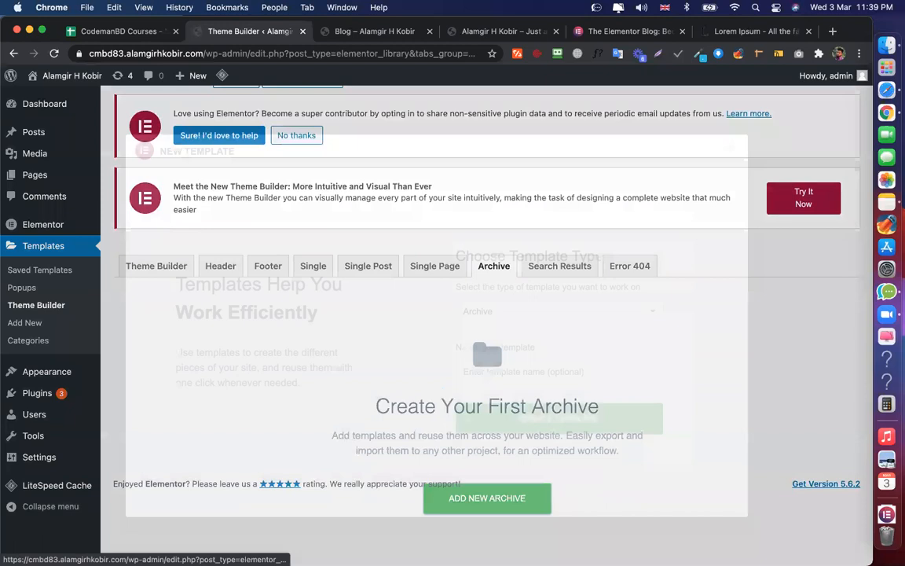
{"action": "type", "text": "Blog Page"}
{"action": "key", "text": "Return"}
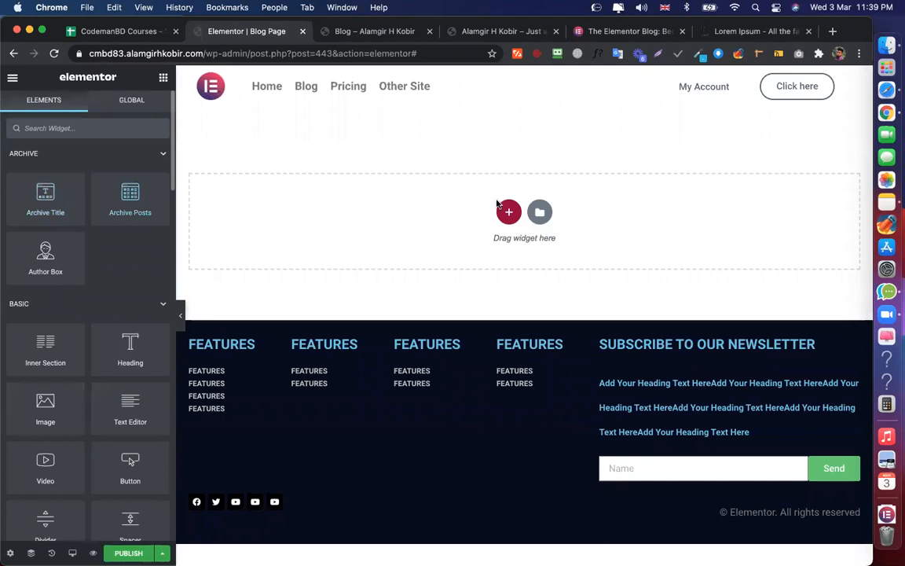
Add a single-column section to the Blog Page template and place an Archive Posts widget in it
{"action": "left_click", "coordinate": [509, 214]}
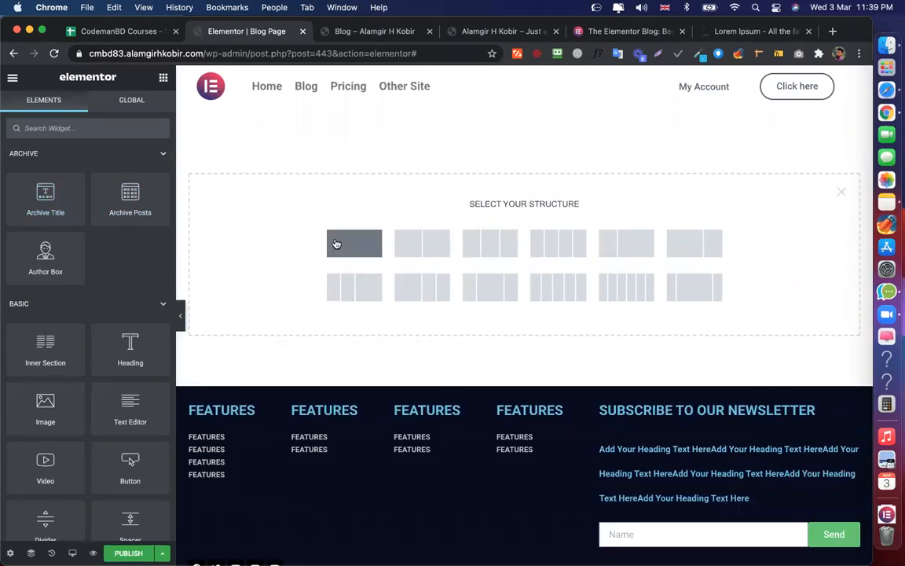
{"action": "left_click", "coordinate": [334, 243]}
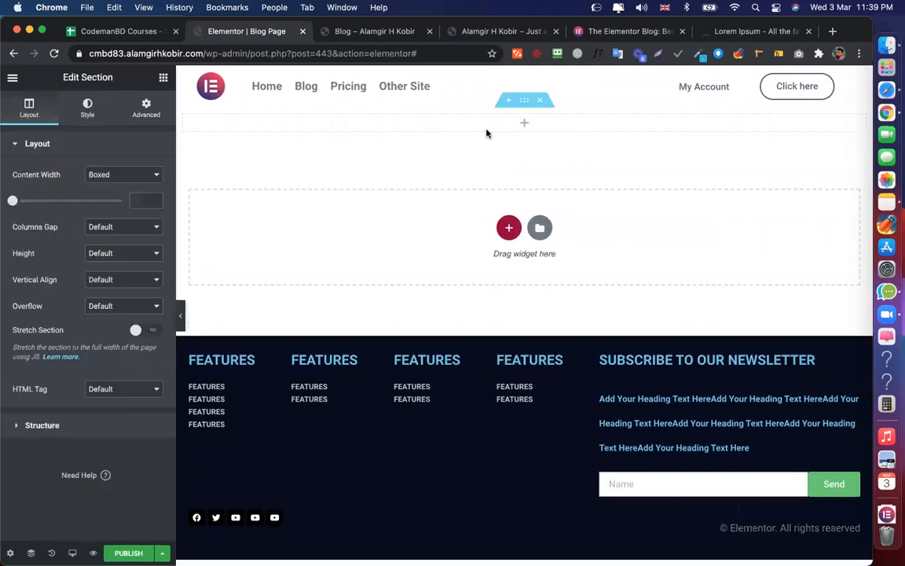
{"action": "left_click", "coordinate": [163, 77]}
{"action": "left_click_drag", "start_coordinate": [133, 203], "coordinate": [464, 138]}
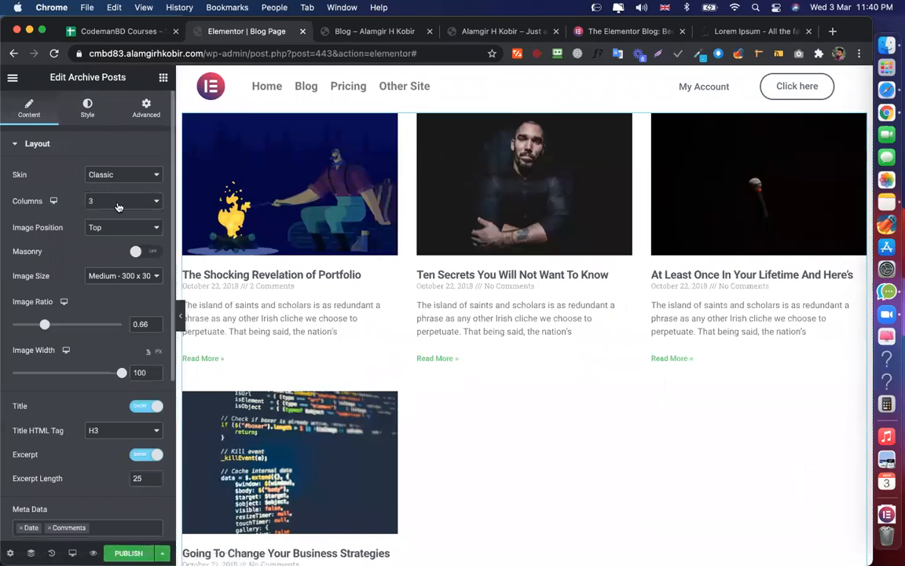
Try the Cards and Full Content skins on the Archive Posts widget and return to the Classic skin
{"action": "left_click", "coordinate": [103, 180]}
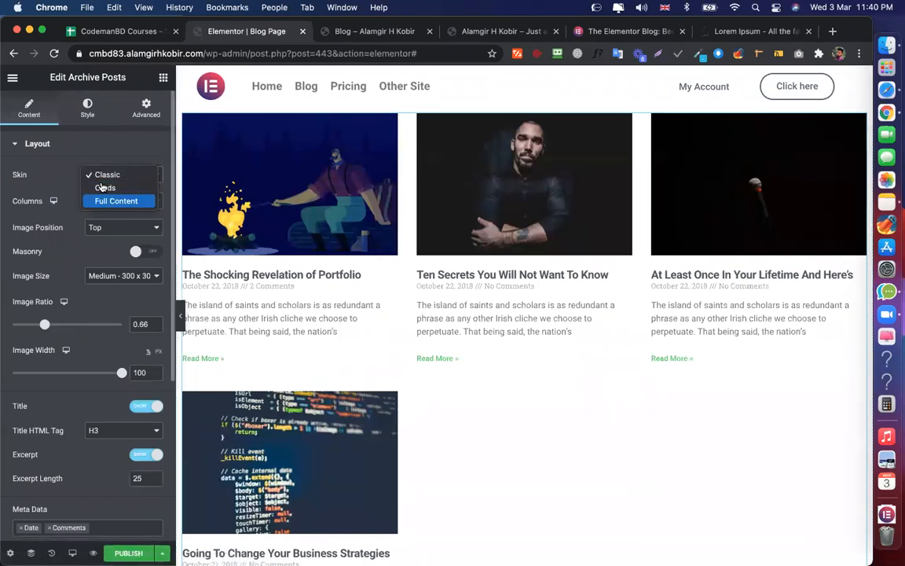
{"action": "key", "text": "Return"}
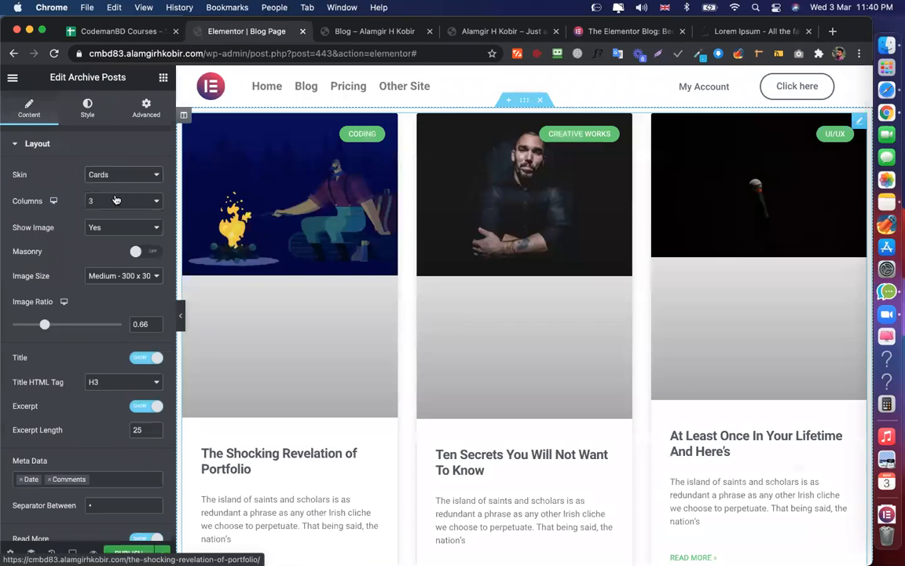
{"action": "scroll", "coordinate": [400, 181], "scroll_direction": "down", "scroll_amount": 3}
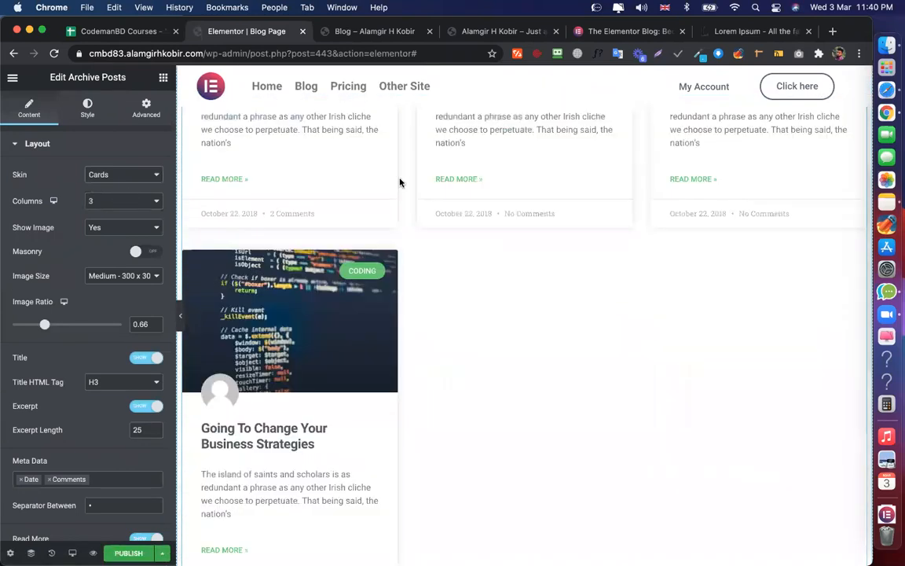
{"action": "scroll", "coordinate": [501, 264], "scroll_direction": "up", "scroll_amount": 3}
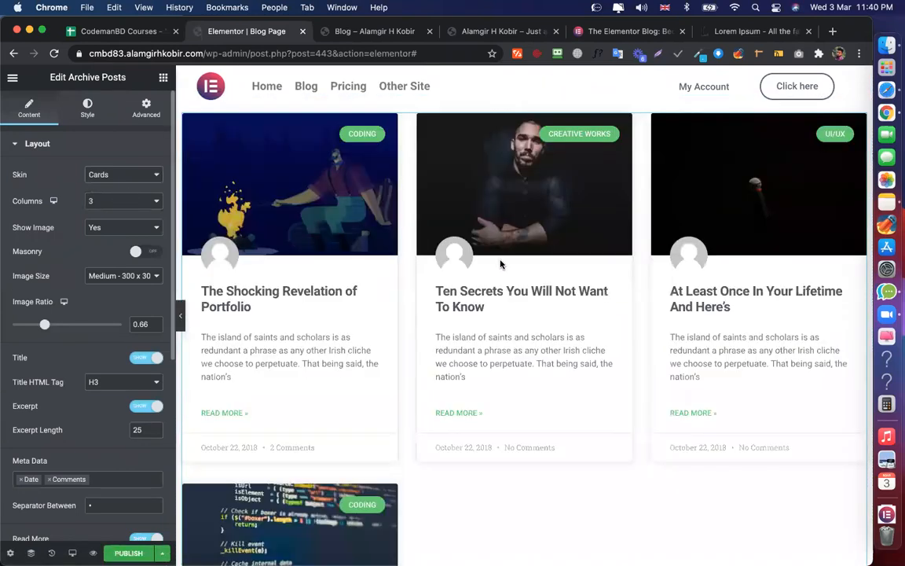
{"action": "key", "text": "super+z"}
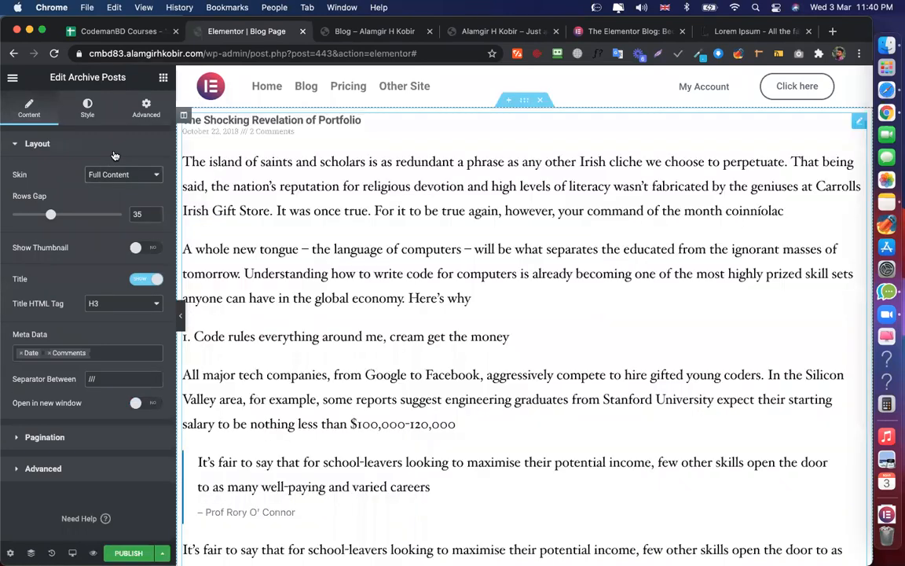
{"action": "scroll", "coordinate": [450, 214], "scroll_direction": "down", "scroll_amount": 4}
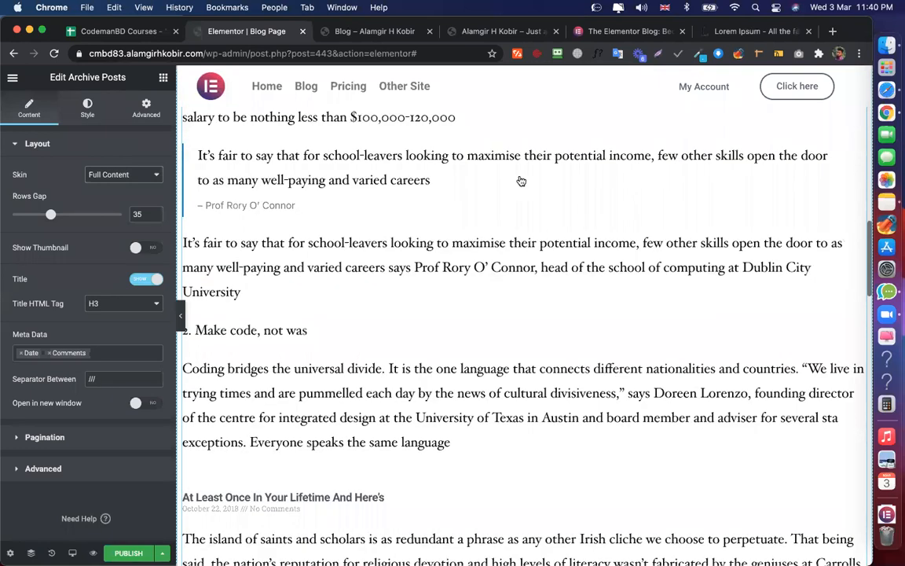
{"action": "key", "text": "super+z"}
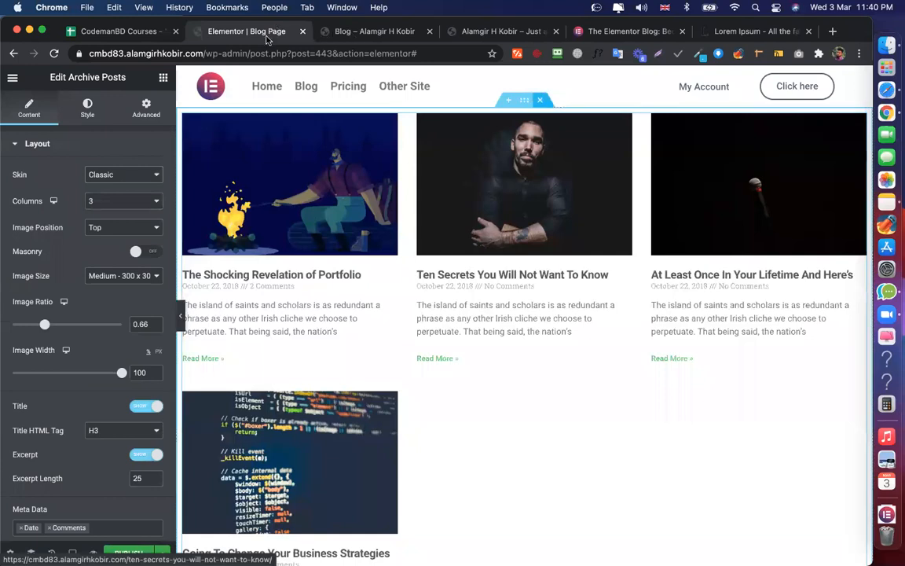
Compare the template's post grid with the Elementor blog and the site's own Blog page
{"action": "key", "text": "super+5"}
{"action": "key", "text": "super+3"}
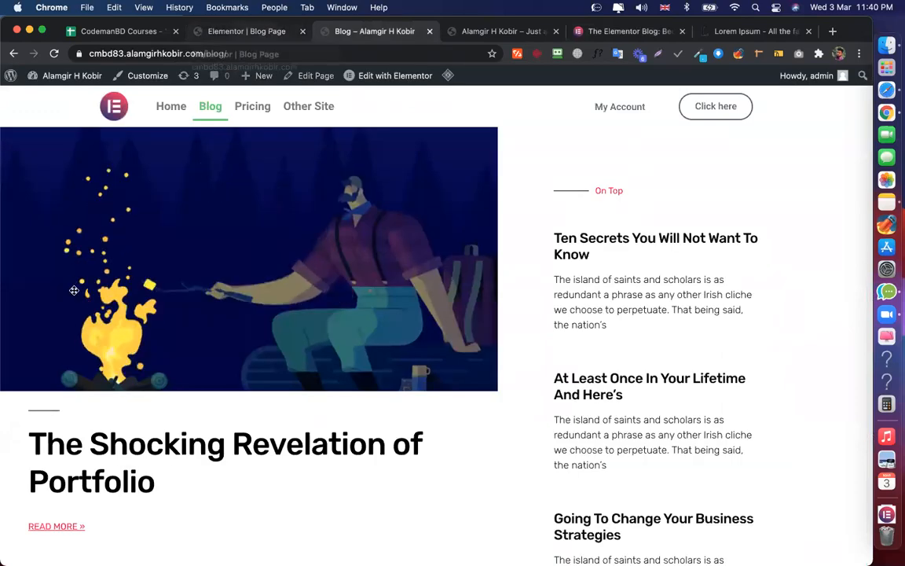
{"action": "key", "text": "super+2"}
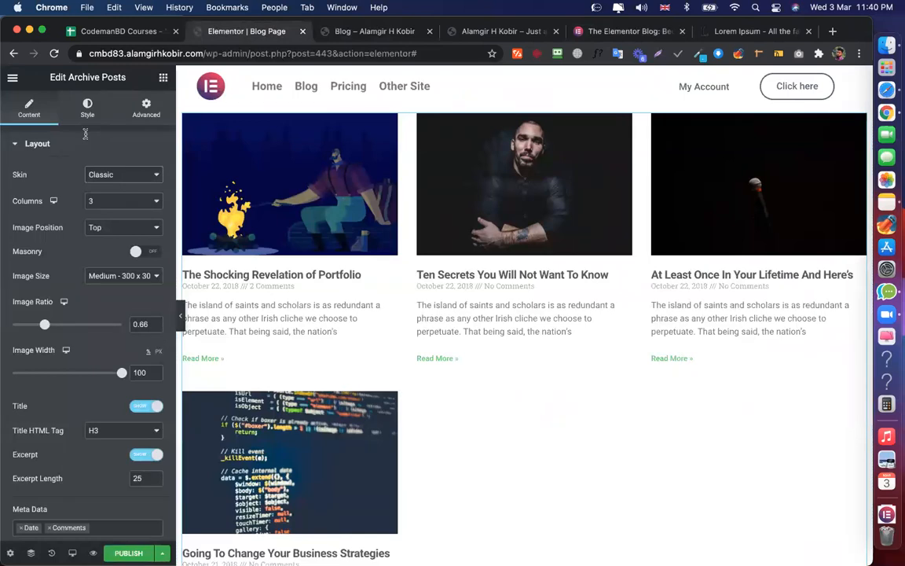
Search the widget library for "arc" and "post", and clear the search
{"action": "left_click", "coordinate": [163, 77]}
{"action": "type", "text": "arc"}
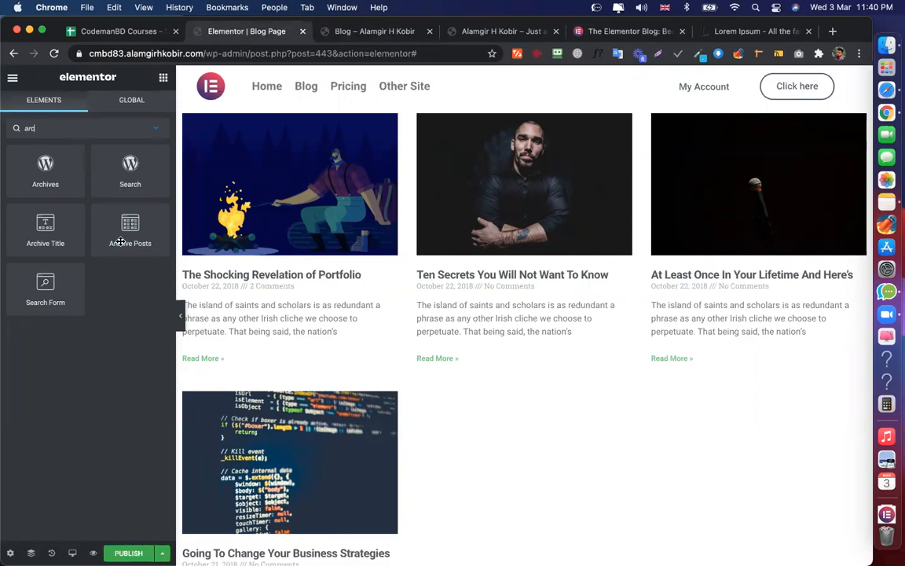
{"action": "key", "text": "BackSpace"}
{"action": "key", "text": "BackSpace"}
{"action": "key", "text": "BackSpace"}
{"action": "type", "text": "post"}
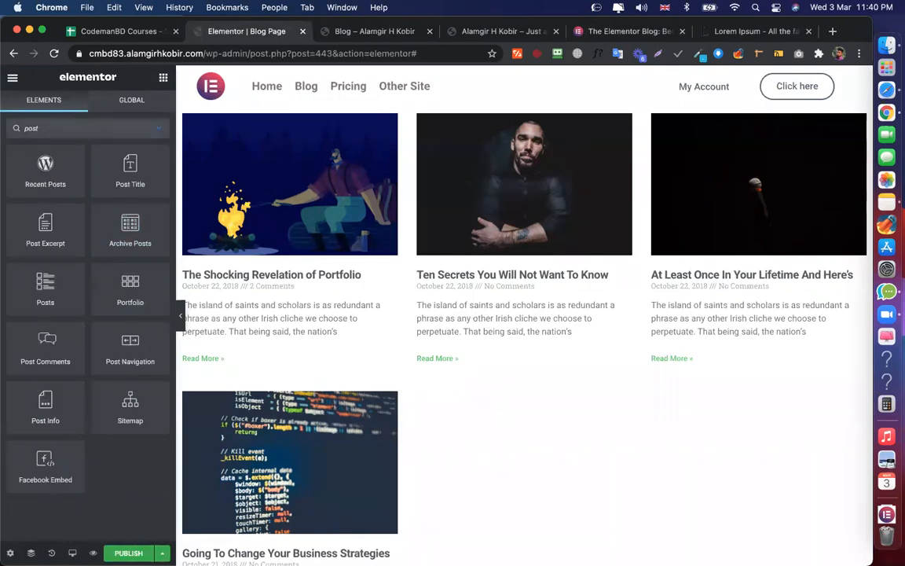
{"action": "key", "text": "BackSpace"}
{"action": "key", "text": "BackSpace"}
{"action": "key", "text": "BackSpace"}
{"action": "key", "text": "BackSpace"}
Open the Archive Posts widget's layout settings and compare its post columns with the Elementor blog
{"action": "left_click", "coordinate": [377, 240]}
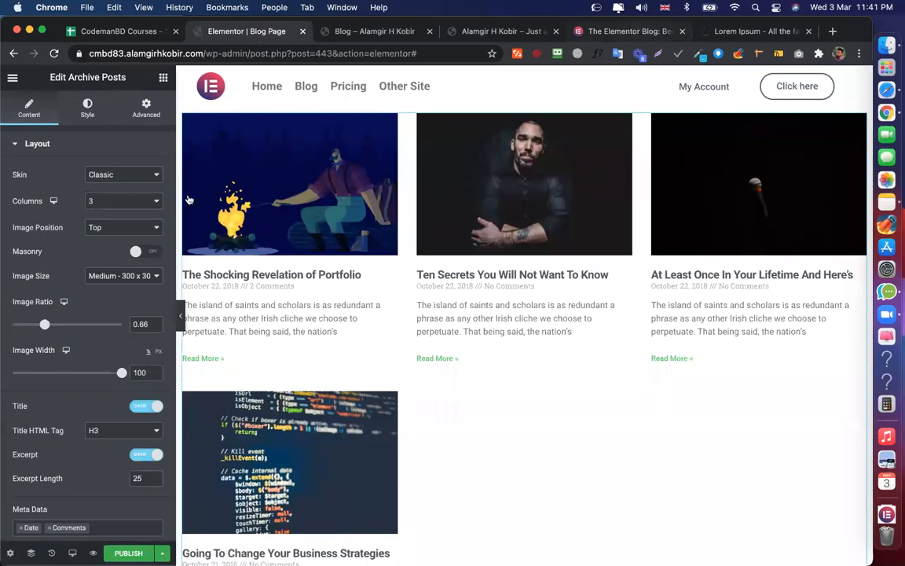
{"action": "key", "text": "super+5"}
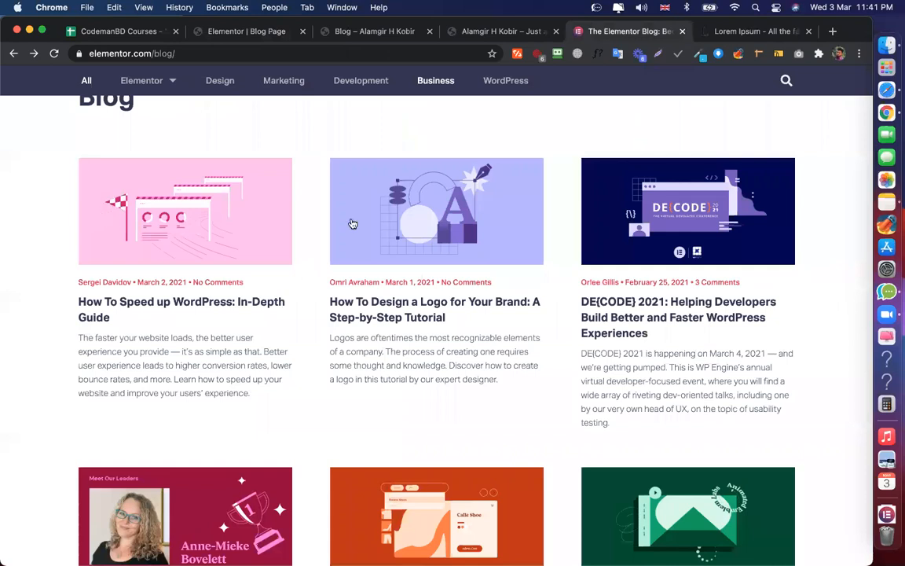
{"action": "key", "text": "super+2"}
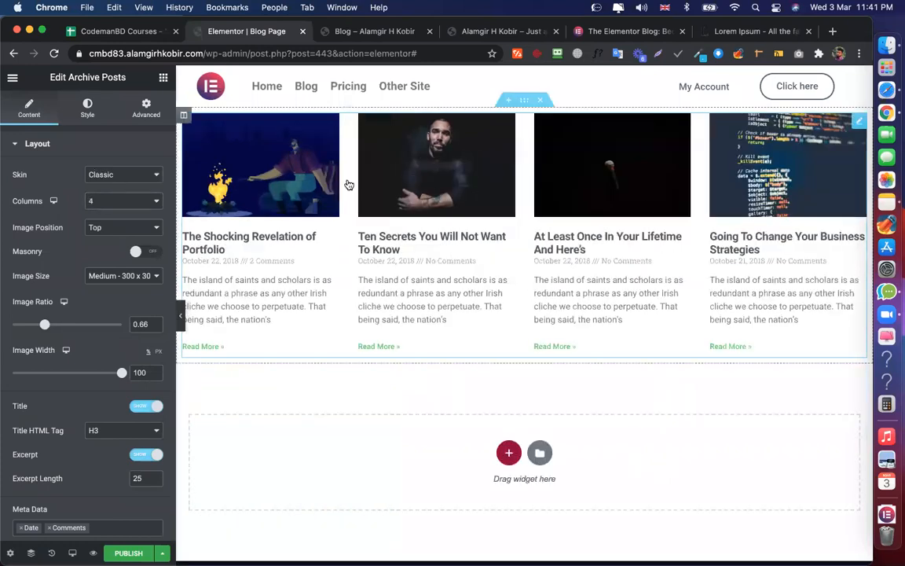
Set the Archive Posts grid to 2 columns and review the resulting layout down to the footer
{"action": "left_click", "coordinate": [124, 201]}
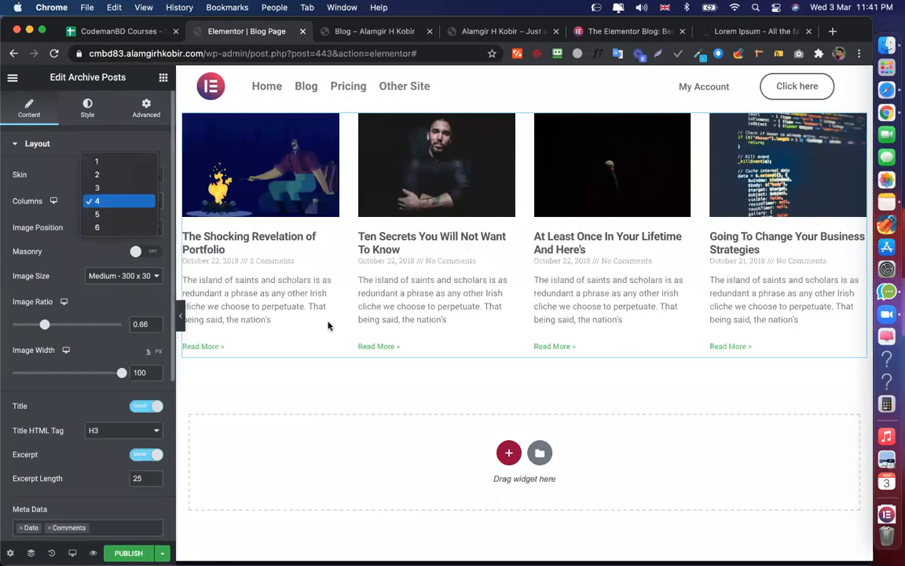
{"action": "left_click", "coordinate": [118, 174]}
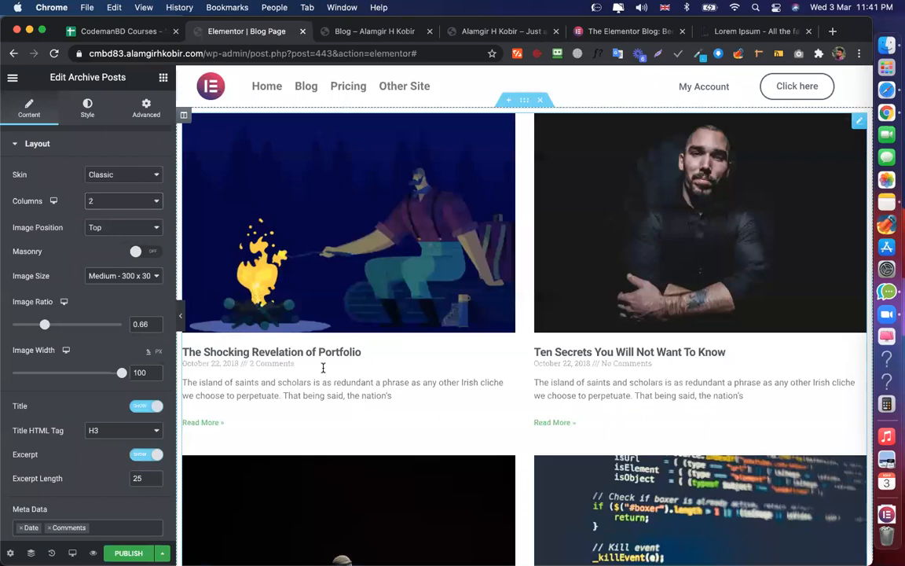
{"action": "scroll", "coordinate": [322, 367], "scroll_direction": "down", "scroll_amount": 10}
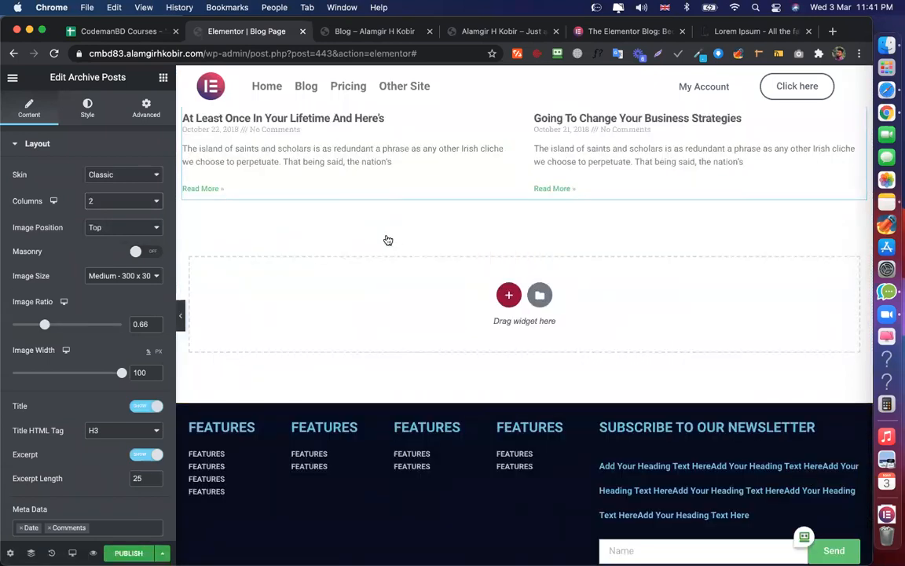
{"action": "scroll", "coordinate": [387, 239], "scroll_direction": "up", "scroll_amount": 2}
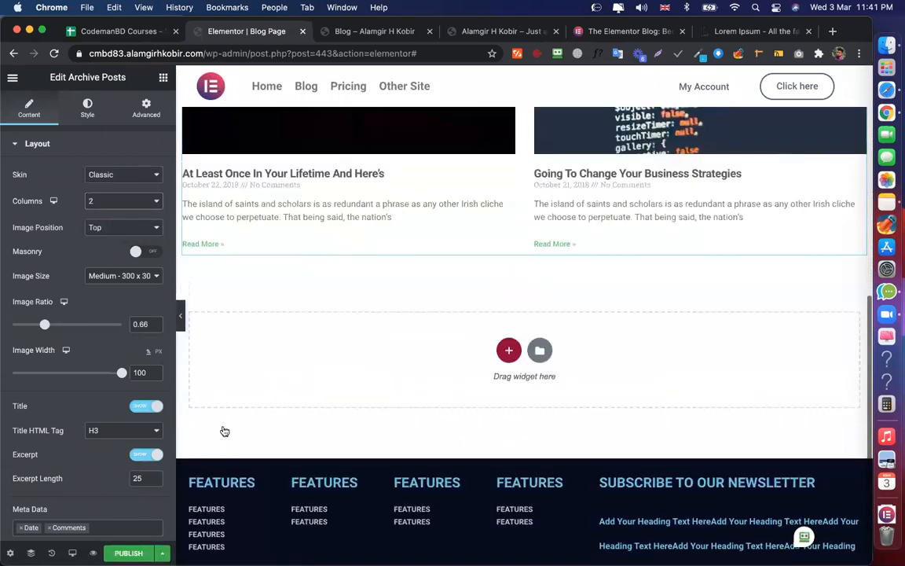
{"action": "scroll", "coordinate": [224, 430], "scroll_direction": "up", "scroll_amount": 3}
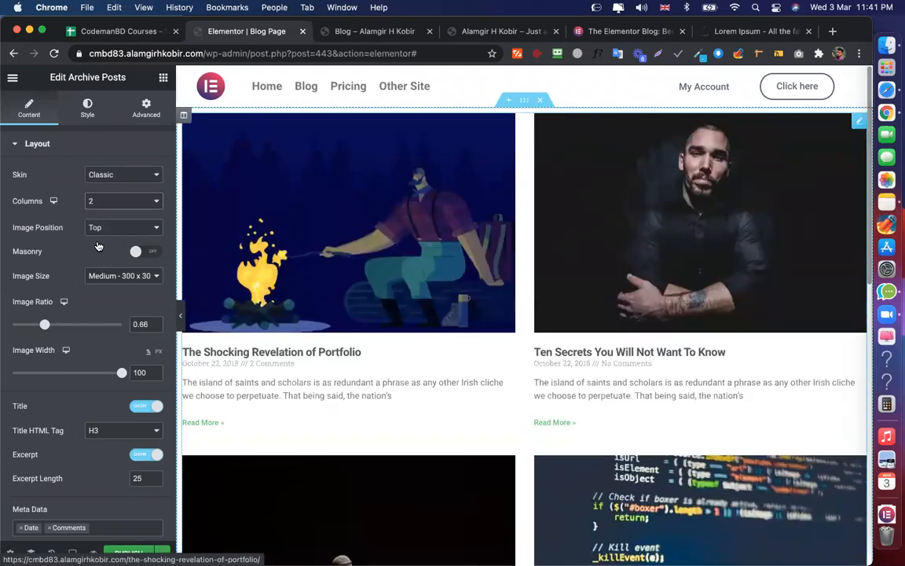
Try the Left image position on the Archive Posts widget, then set the image position to Right
{"action": "left_click", "coordinate": [92, 228]}
{"action": "left_click", "coordinate": [99, 242]}
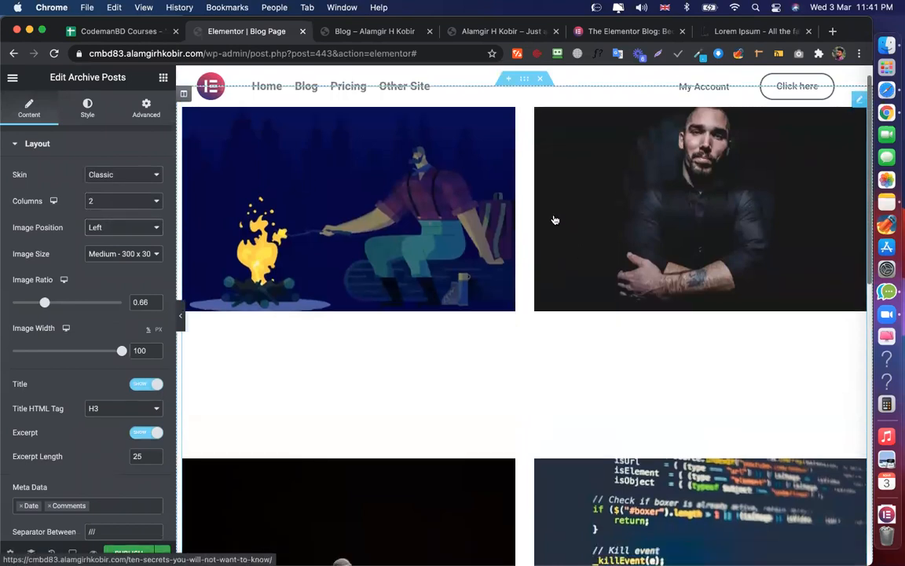
{"action": "scroll", "coordinate": [554, 221], "scroll_direction": "down", "scroll_amount": 10}
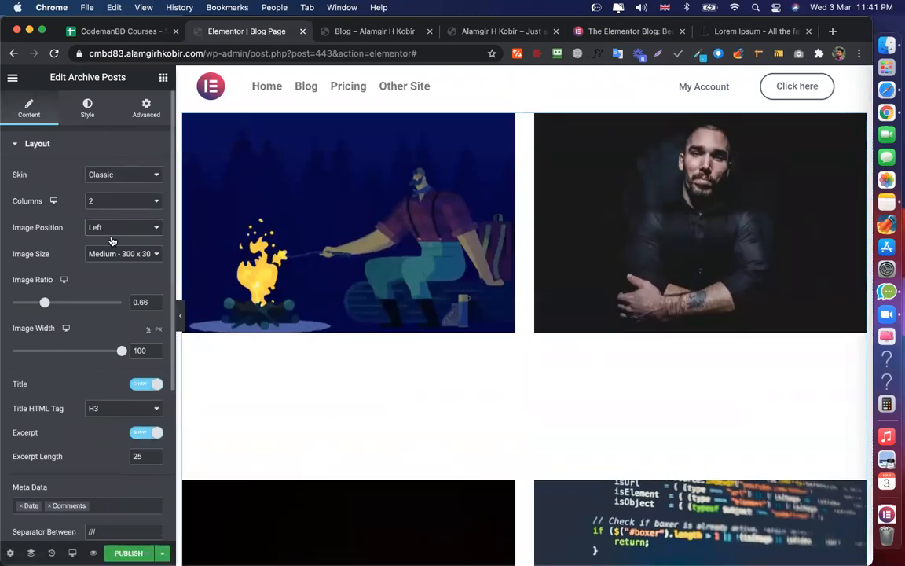
{"action": "left_click", "coordinate": [100, 223]}
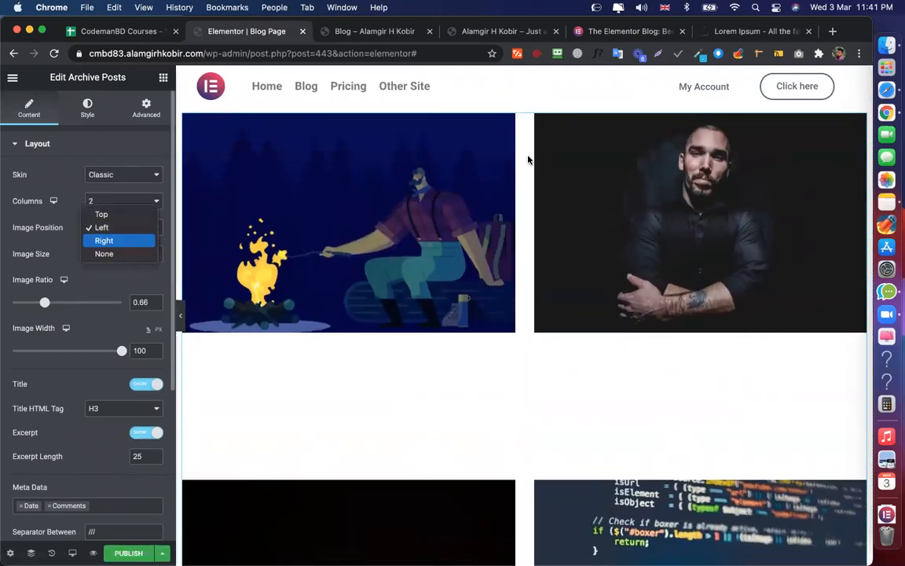
{"action": "key", "text": "Return"}
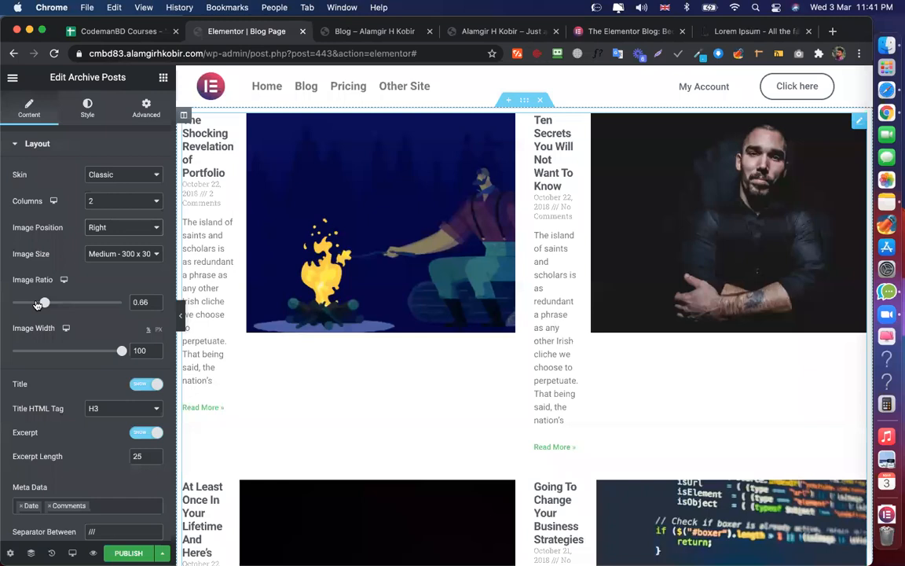
Try image ratios of 1.57, 0.94 and 1 on the Archive Posts images and settle on 0.89
{"action": "mouse_move", "coordinate": [37, 304]}
{"action": "left_mouse_down"}
{"action": "mouse_move", "coordinate": [30, 301]}
{"action": "mouse_move", "coordinate": [38, 302]}
{"action": "left_mouse_up"}
{"action": "left_click_drag", "start_coordinate": [121, 297], "coordinate": [97, 302]}
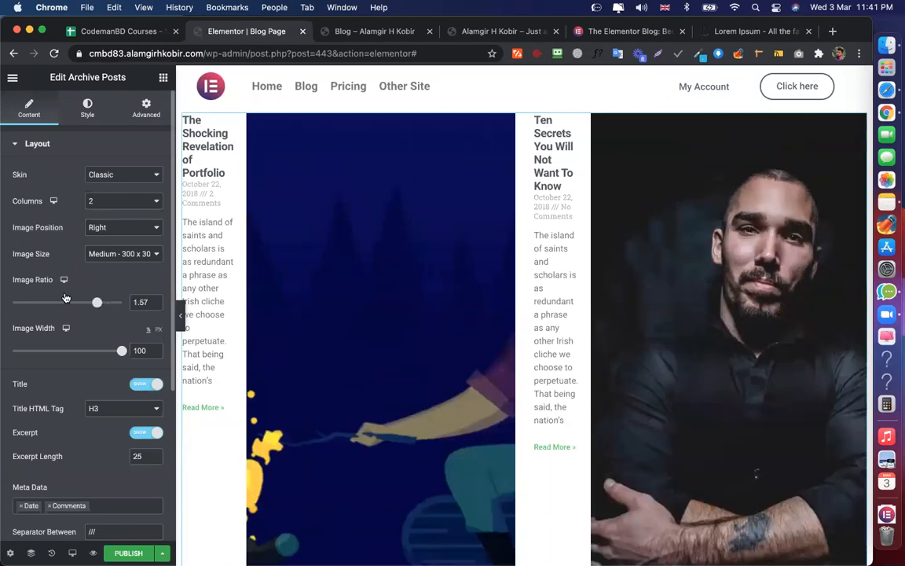
{"action": "left_click", "coordinate": [66, 298]}
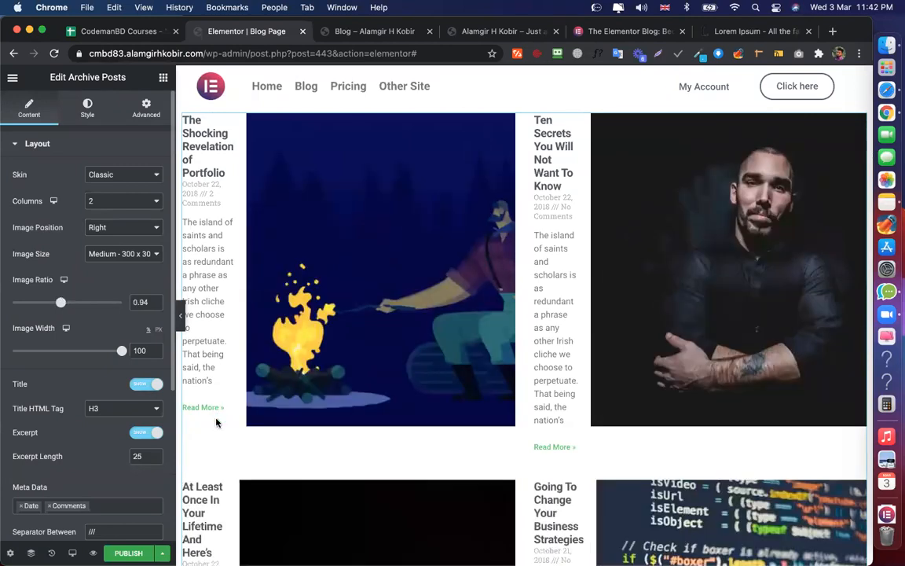
{"action": "left_click_drag", "start_coordinate": [62, 302], "coordinate": [65, 302]}
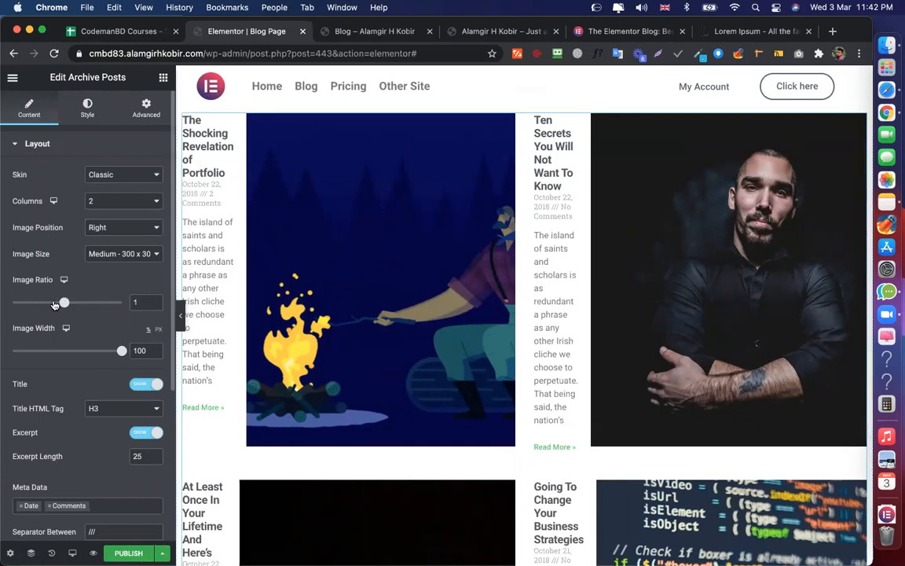
{"action": "left_click_drag", "start_coordinate": [61, 307], "coordinate": [53, 304]}
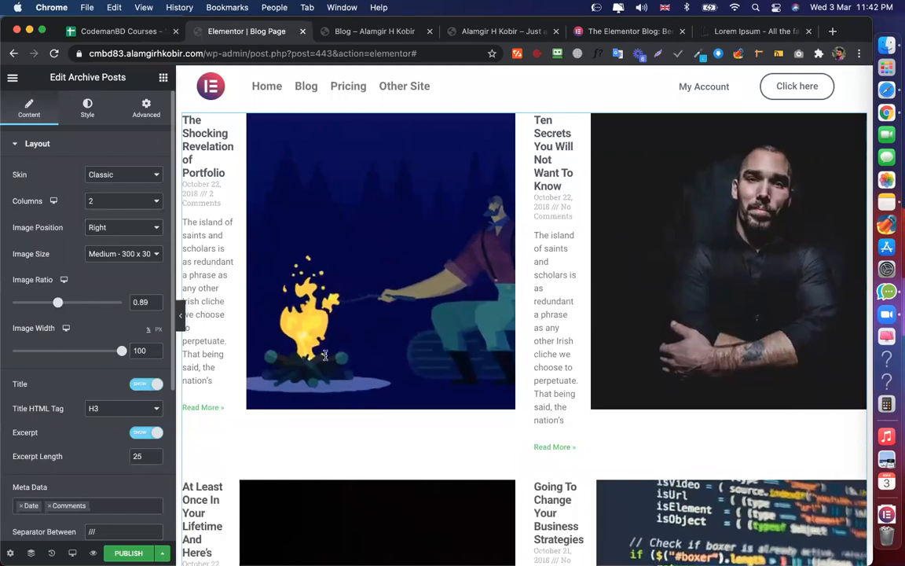
Open the Image Position choices of the Archive Posts widget
{"action": "left_click", "coordinate": [122, 227]}
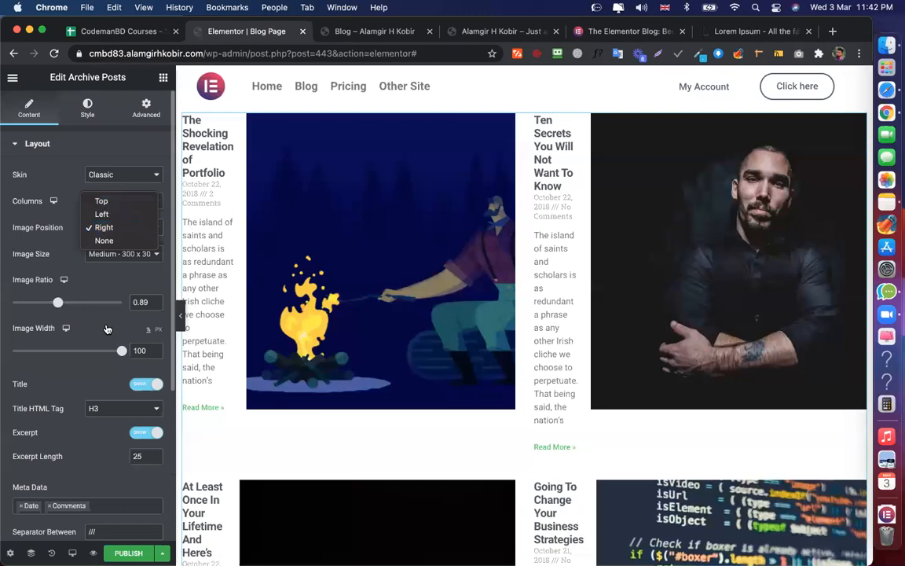
Set the archive posts' image position to Top and look over the resulting post grid
{"action": "left_click", "coordinate": [101, 201]}
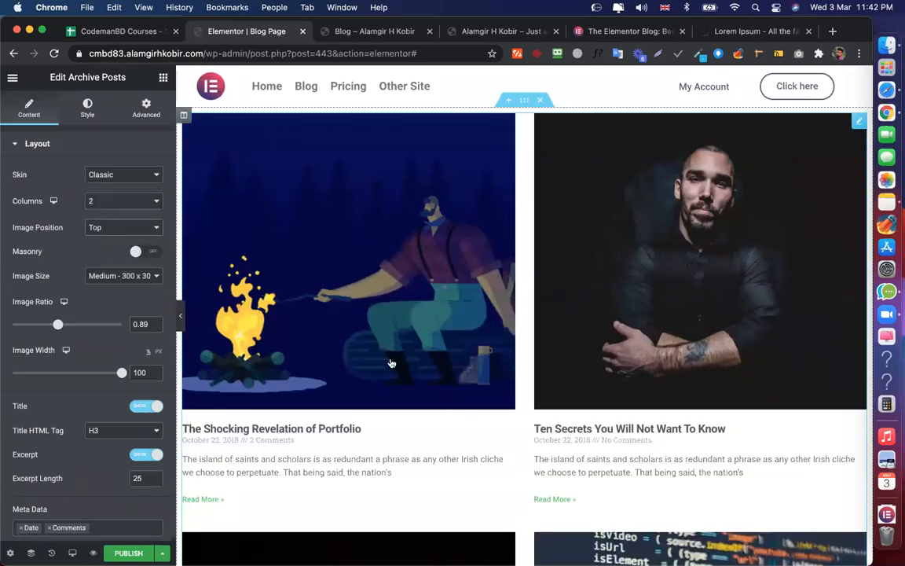
{"action": "scroll", "coordinate": [378, 128], "scroll_direction": "down", "scroll_amount": 3}
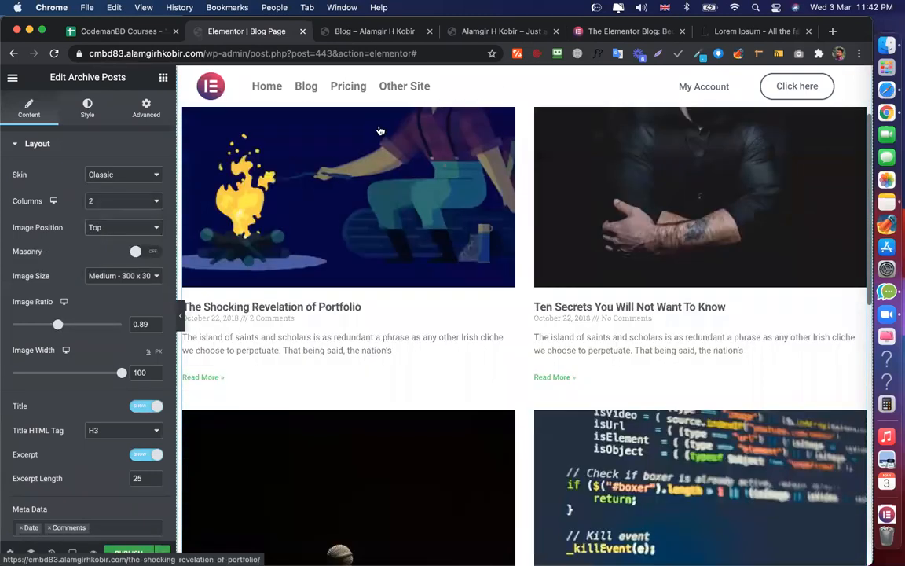
{"action": "scroll", "coordinate": [348, 470], "scroll_direction": "down", "scroll_amount": 7}
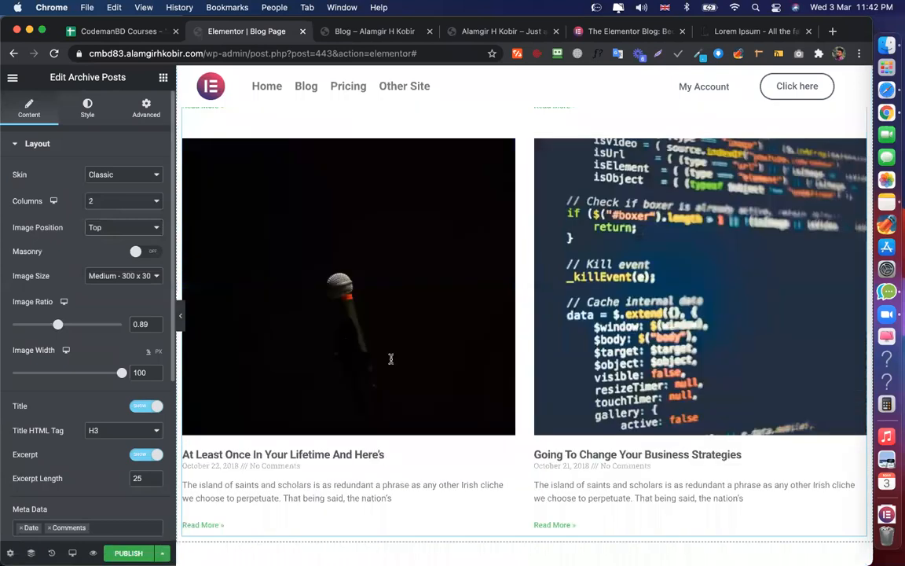
{"action": "scroll", "coordinate": [272, 374], "scroll_direction": "up", "scroll_amount": 1}
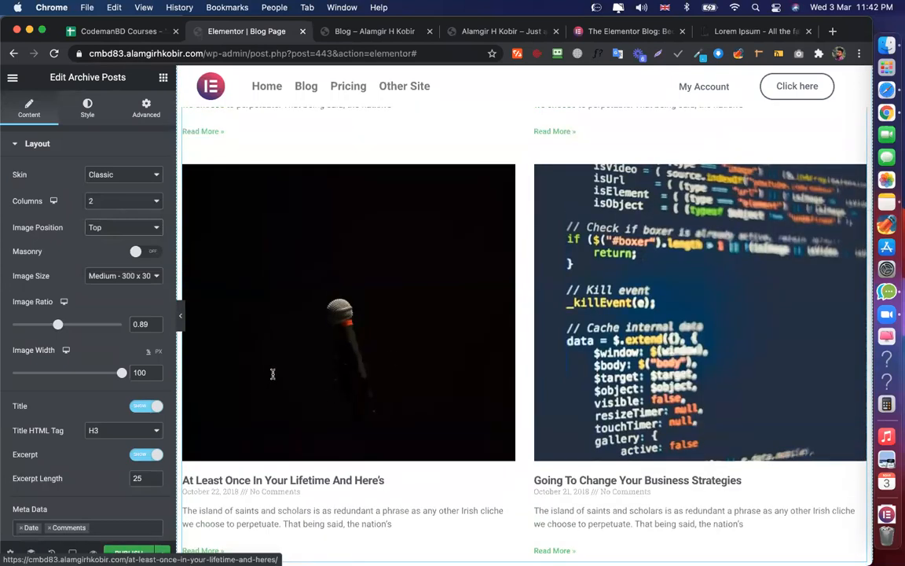
{"action": "scroll", "coordinate": [273, 374], "scroll_direction": "down", "scroll_amount": 3}
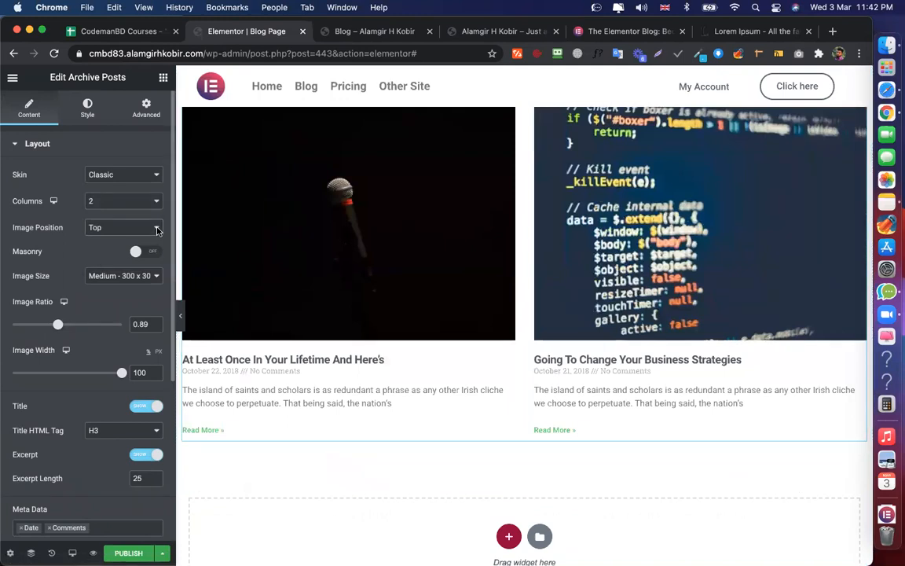
Raise the image ratio of the archive posts to 1
{"action": "scroll", "coordinate": [157, 230], "scroll_direction": "down", "scroll_amount": 3}
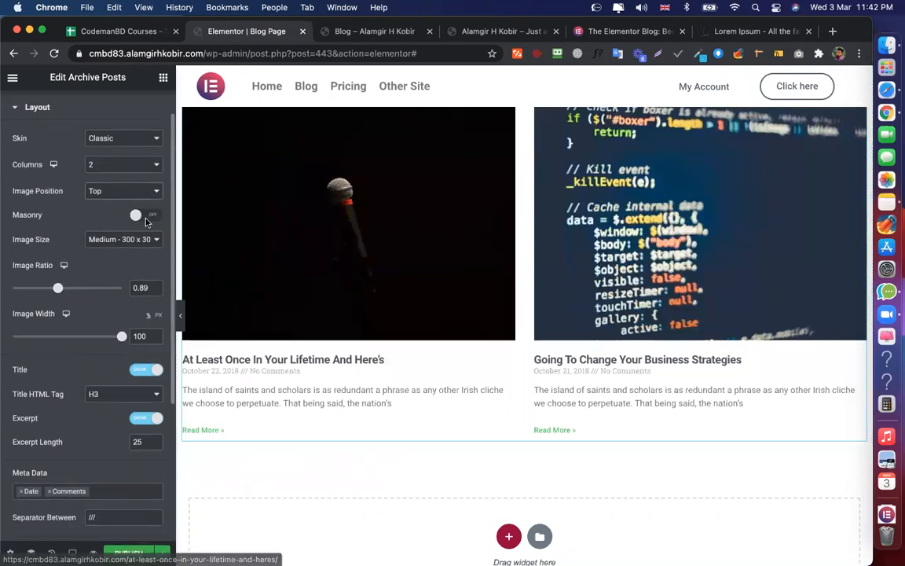
{"action": "scroll", "coordinate": [153, 229], "scroll_direction": "down", "scroll_amount": 1}
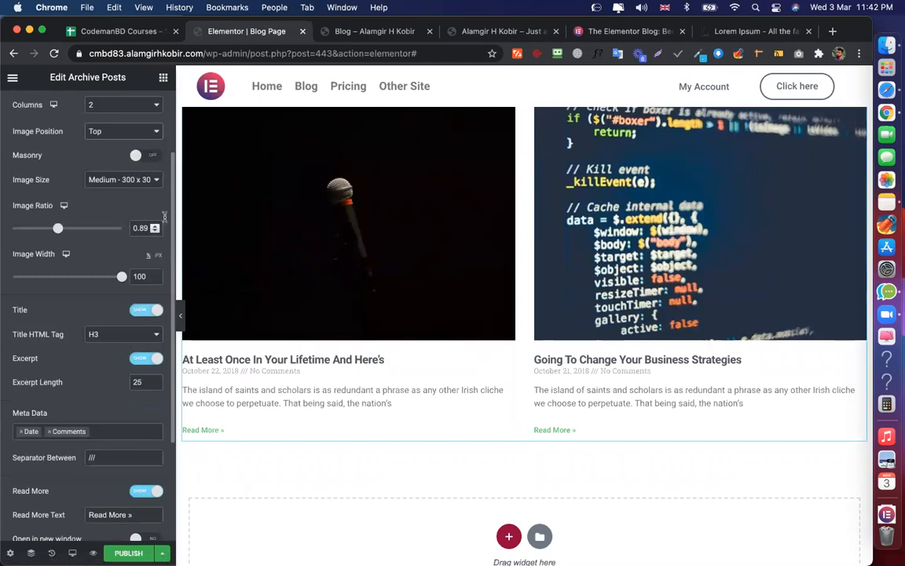
{"action": "left_click", "coordinate": [155, 226]}
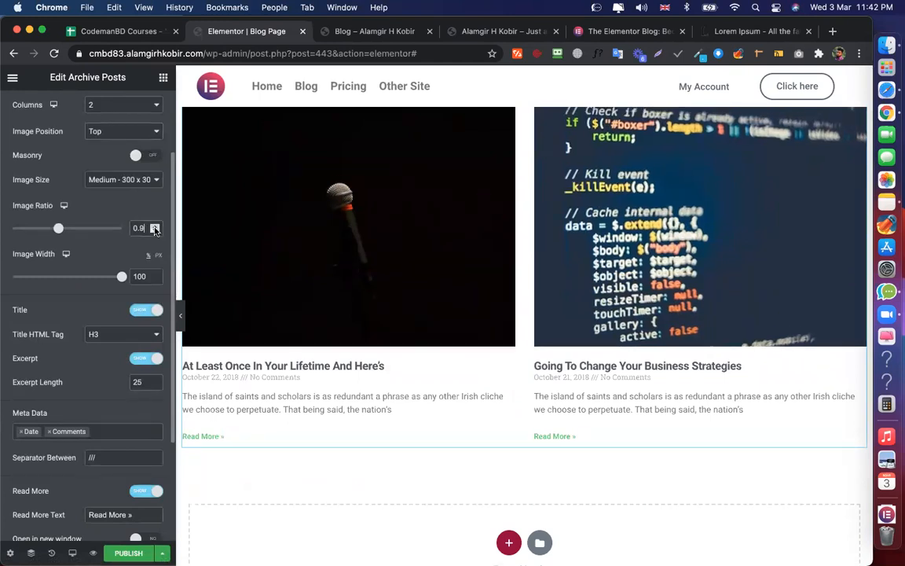
{"action": "left_click", "coordinate": [155, 230]}
{"action": "double_click", "coordinate": [155, 226]}
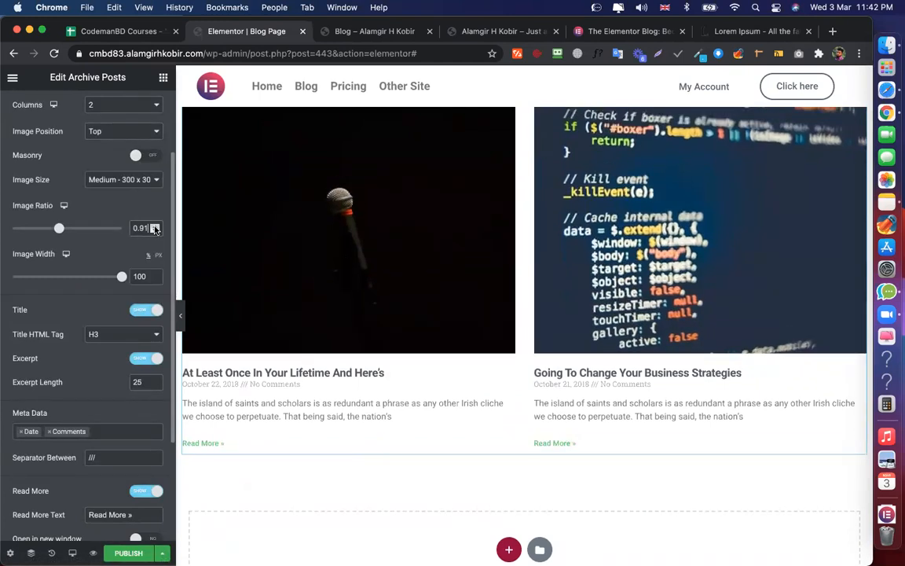
{"action": "left_click", "coordinate": [155, 226]}
{"action": "left_click", "coordinate": [155, 227]}
{"action": "left_click", "coordinate": [155, 226]}
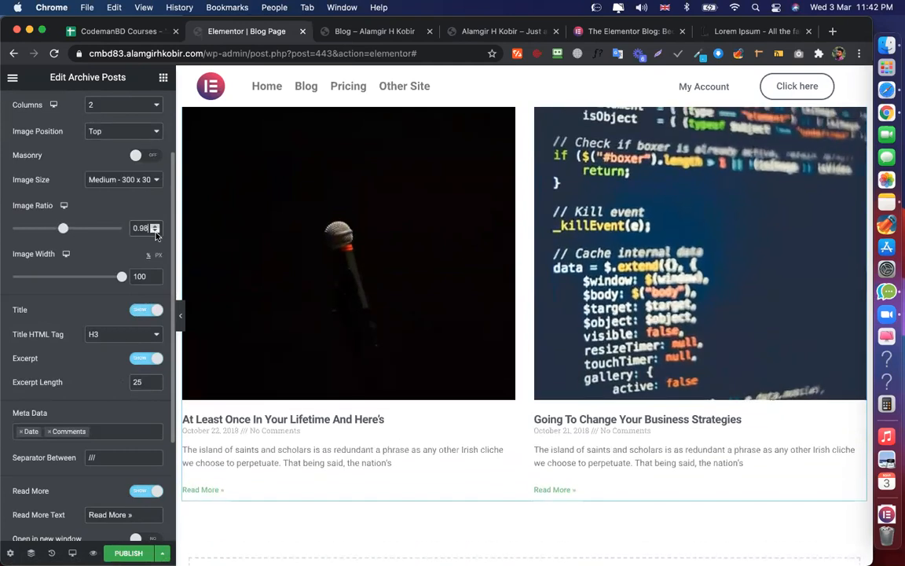
{"action": "left_click", "coordinate": [155, 226]}
{"action": "left_click", "coordinate": [155, 226]}
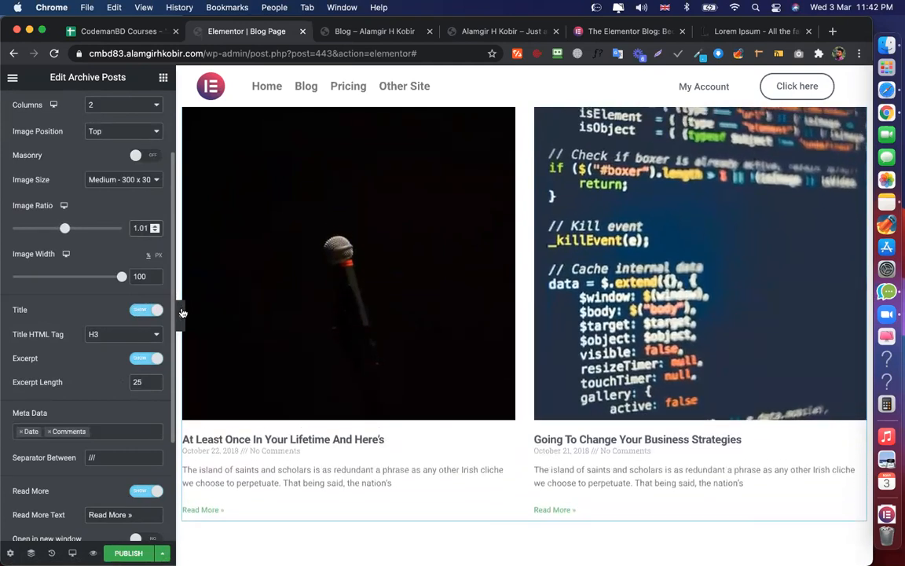
{"action": "key", "text": "Down"}
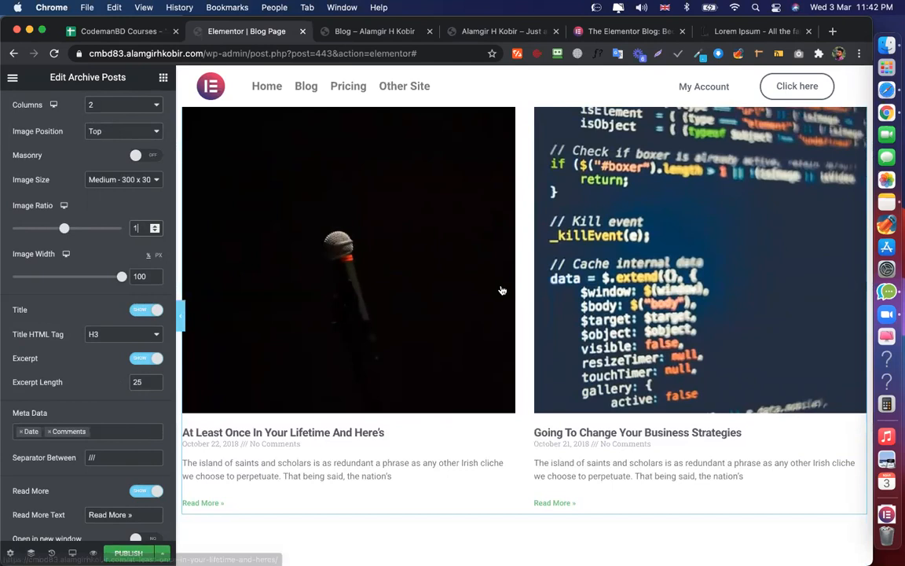
Preview the blog page at full width without the editing panel, and bring the panel back
{"action": "left_click", "coordinate": [181, 315]}
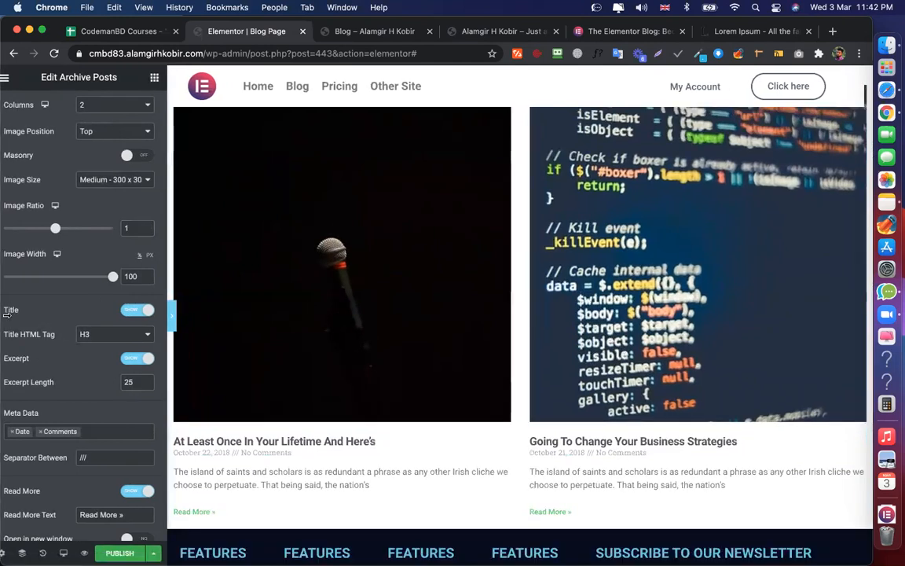
{"action": "scroll", "coordinate": [156, 236], "scroll_direction": "up", "scroll_amount": 1}
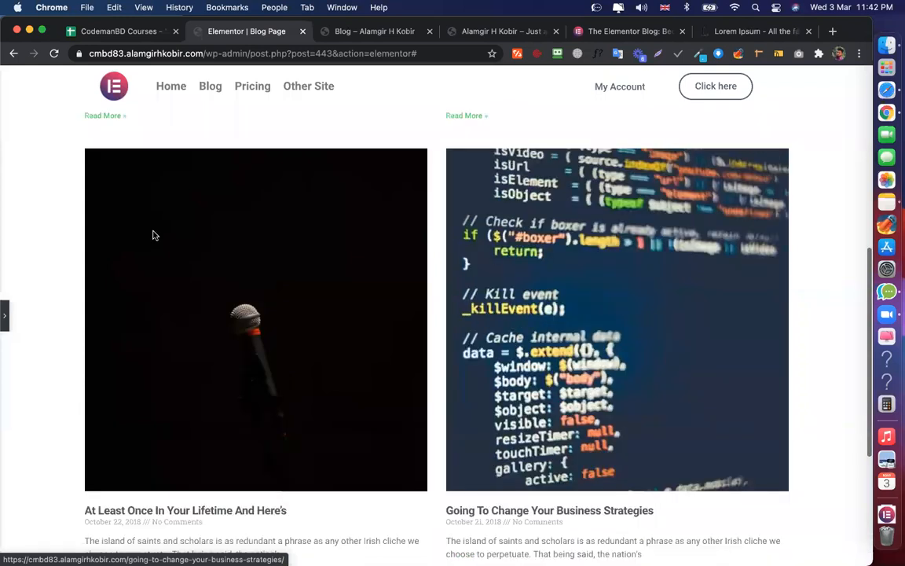
{"action": "scroll", "coordinate": [154, 235], "scroll_direction": "up", "scroll_amount": 2}
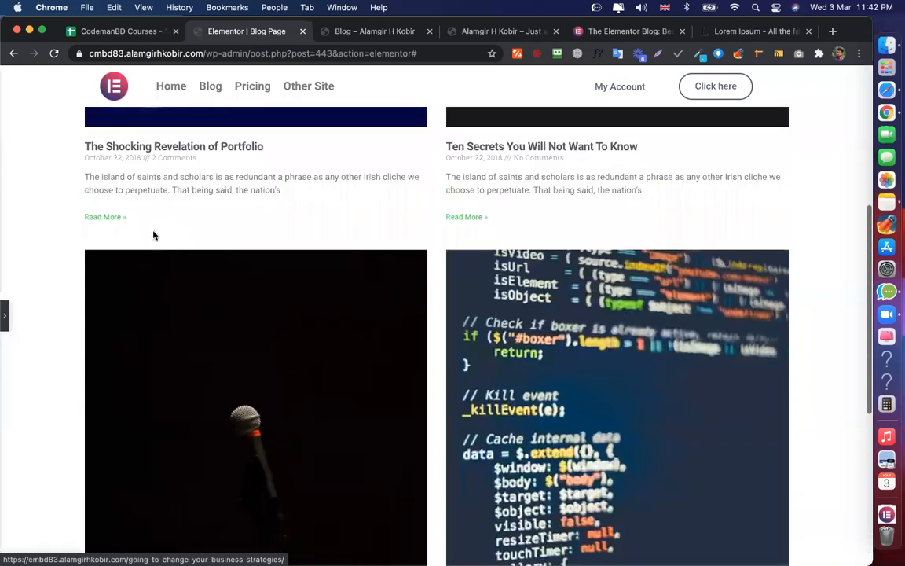
{"action": "key", "text": "super+p"}
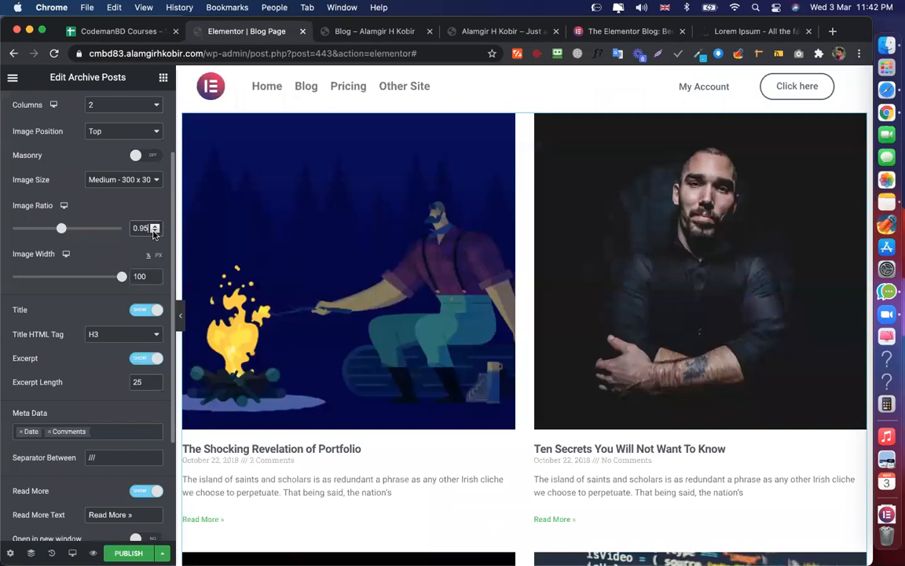
Lower the image ratio of the archive posts to 0.8
{"action": "key", "text": "Down"}
{"action": "key", "text": "Down"}
{"action": "key", "text": "Down"}
{"action": "key", "text": "Down"}
{"action": "key", "text": "Down"}
{"action": "key", "text": "Down"}
{"action": "key", "text": "Down"}
{"action": "key", "text": "Down"}
{"action": "key", "text": "Down"}
{"action": "key", "text": "Down"}
{"action": "key", "text": "Down"}
{"action": "key", "text": "Down"}
{"action": "key", "text": "Down"}
{"action": "key", "text": "Down"}
{"action": "key", "text": "Down"}
{"action": "scroll", "coordinate": [122, 234], "scroll_direction": "down", "scroll_amount": 1}
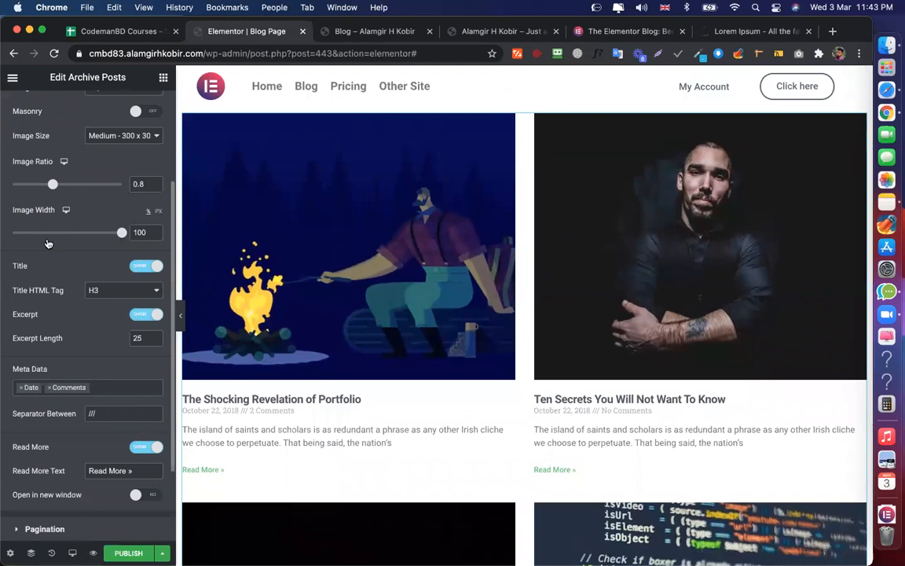
Try narrowing the post images to a width of 70%, and return the image width to 100%
{"action": "left_click", "coordinate": [159, 235]}
{"action": "key", "text": "Down"}
{"action": "key", "text": "Down"}
{"action": "key", "text": "Down"}
{"action": "key", "text": "Down"}
{"action": "key", "text": "Down"}
{"action": "key", "text": "Down"}
{"action": "key", "text": "Down"}
{"action": "key", "text": "Down"}
{"action": "key", "text": "Down"}
{"action": "key", "text": "Down"}
{"action": "key", "text": "Down"}
{"action": "key", "text": "Down"}
{"action": "key", "text": "Down"}
{"action": "key", "text": "Down"}
{"action": "key", "text": "Down"}
{"action": "key", "text": "Down"}
{"action": "key", "text": "Down"}
{"action": "key", "text": "Down"}
{"action": "key", "text": "Down"}
{"action": "key", "text": "Down"}
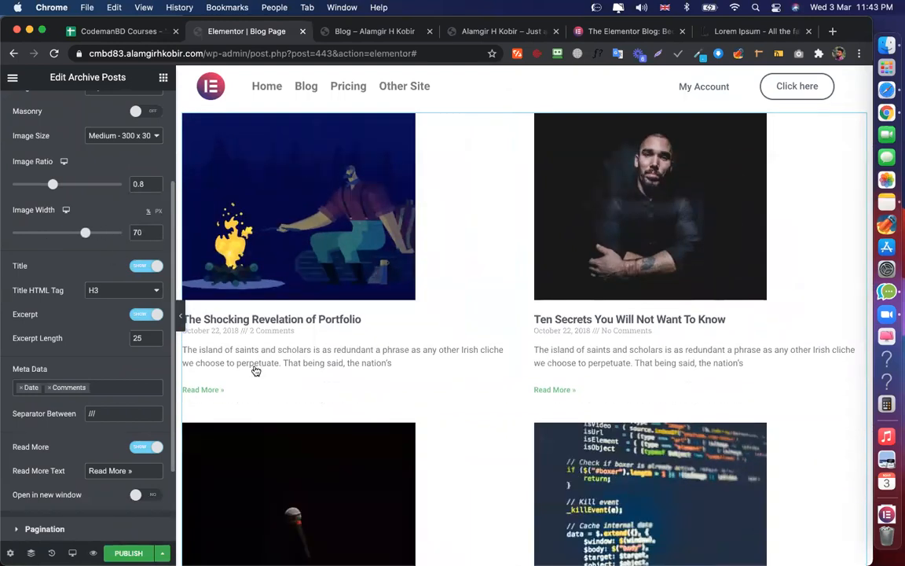
{"action": "key", "text": "Down"}
{"action": "key", "text": "Down"}
{"action": "key", "text": "Down"}
{"action": "key", "text": "Down"}
{"action": "key", "text": "Down"}
{"action": "key", "text": "Down"}
{"action": "key", "text": "Down"}
{"action": "key", "text": "Down"}
{"action": "key", "text": "Down"}
{"action": "key", "text": "Down"}
{"action": "key", "text": "Down"}
{"action": "key", "text": "Down"}
{"action": "key", "text": "Down"}
{"action": "key", "text": "Down"}
{"action": "key", "text": "Down"}
{"action": "key", "text": "Down"}
{"action": "key", "text": "Down"}
{"action": "key", "text": "Down"}
{"action": "key", "text": "Down"}
{"action": "key", "text": "Down"}
{"action": "key", "text": "Up"}
{"action": "key", "text": "Up"}
{"action": "key", "text": "Up"}
{"action": "key", "text": "Up"}
{"action": "key", "text": "Up"}
{"action": "key", "text": "Up"}
{"action": "key", "text": "Up"}
{"action": "key", "text": "Up"}
{"action": "key", "text": "Up"}
{"action": "key", "text": "Up"}
{"action": "key", "text": "Up"}
{"action": "key", "text": "Up"}
{"action": "key", "text": "Up"}
{"action": "key", "text": "Up"}
{"action": "key", "text": "Up"}
{"action": "key", "text": "Up"}
{"action": "key", "text": "Up"}
{"action": "key", "text": "Up"}
{"action": "key", "text": "Up"}
{"action": "key", "text": "Up"}
Set the excerpt length of the archive posts to 50
{"action": "scroll", "coordinate": [102, 299], "scroll_direction": "down", "scroll_amount": 1}
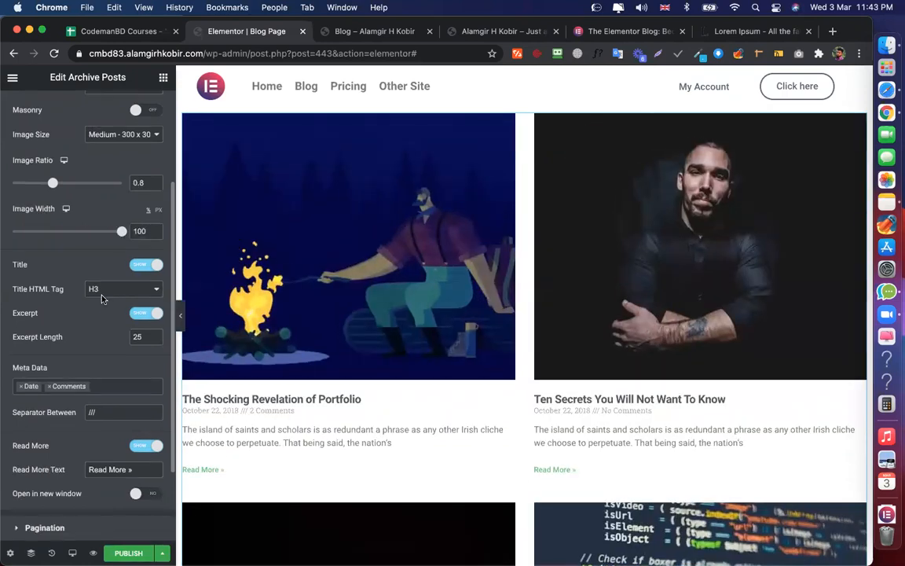
{"action": "scroll", "coordinate": [102, 299], "scroll_direction": "down", "scroll_amount": 2}
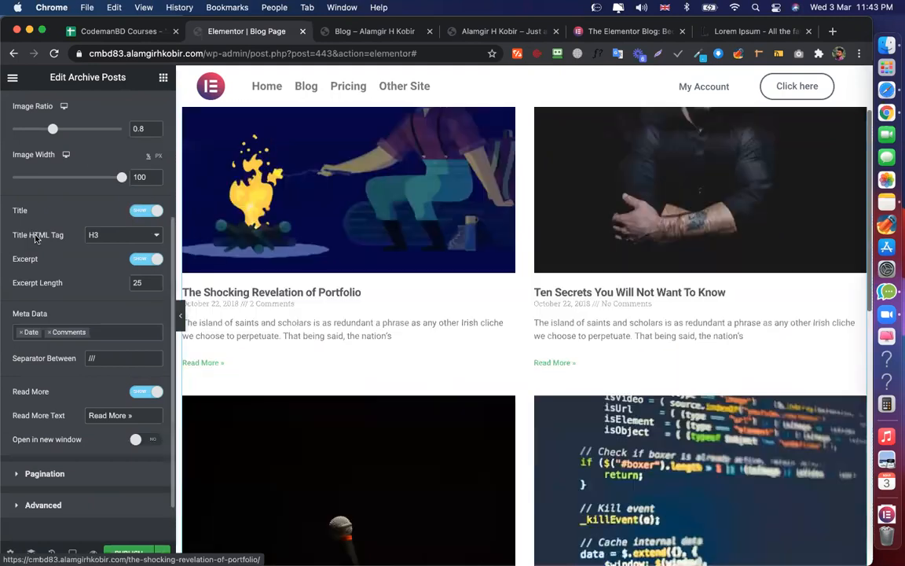
{"action": "scroll", "coordinate": [35, 239], "scroll_direction": "down", "scroll_amount": 1}
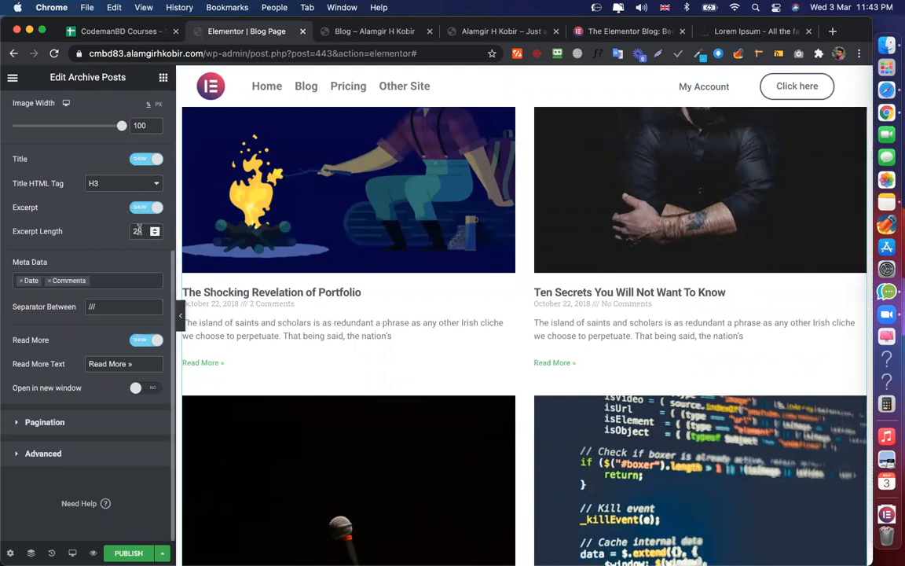
{"action": "double_click", "coordinate": [136, 231]}
{"action": "type", "text": "50"}
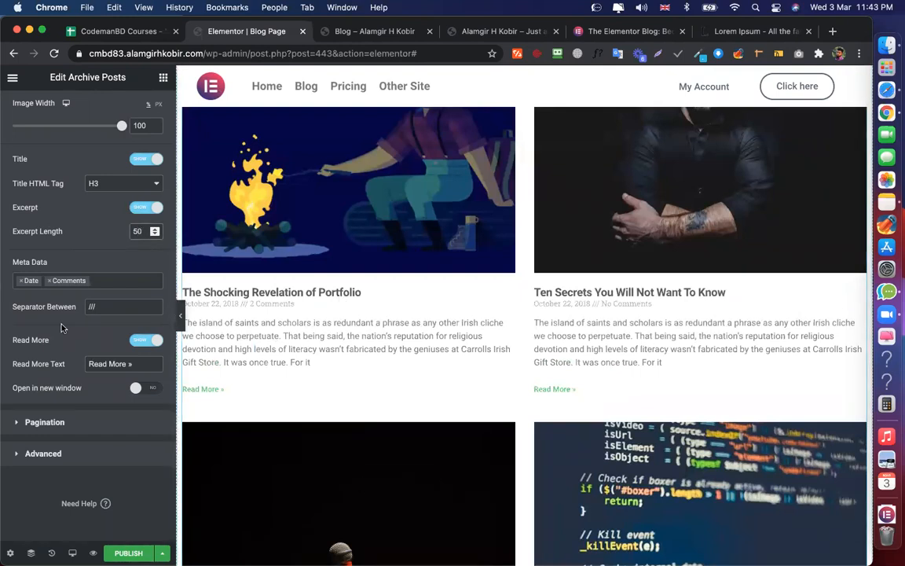
Add Date Modified to the posts' metadata and remove it again
{"action": "scroll", "coordinate": [196, 253], "scroll_direction": "down", "scroll_amount": 3}
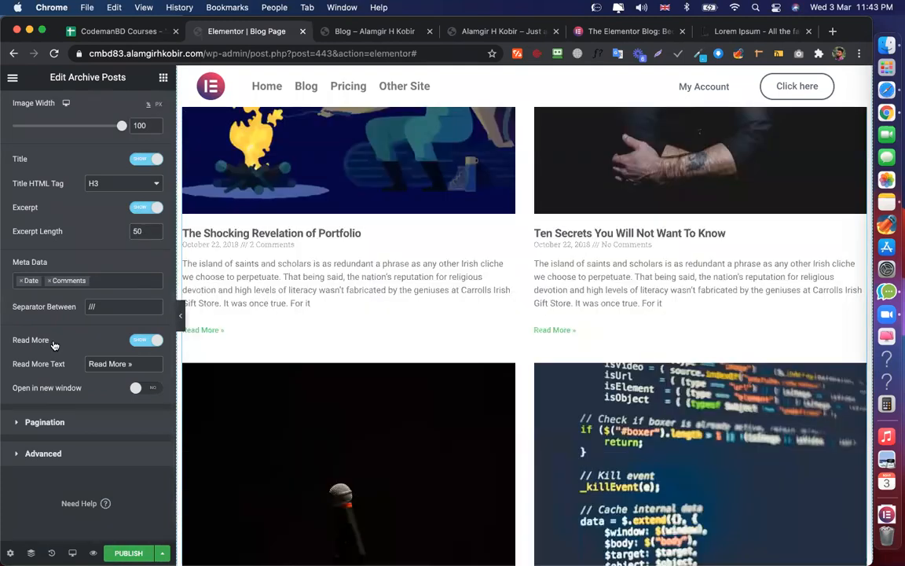
{"action": "left_click", "coordinate": [106, 281]}
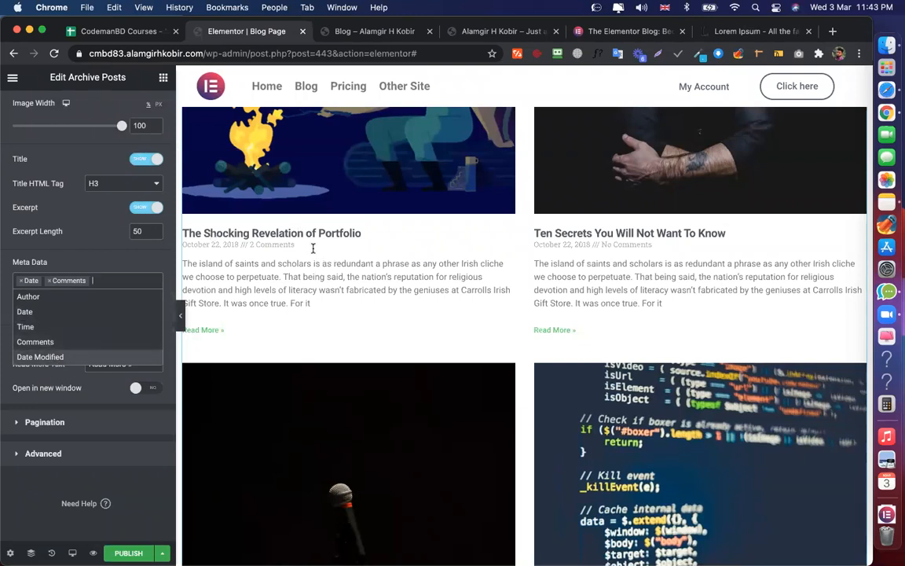
{"action": "key", "text": "Return"}
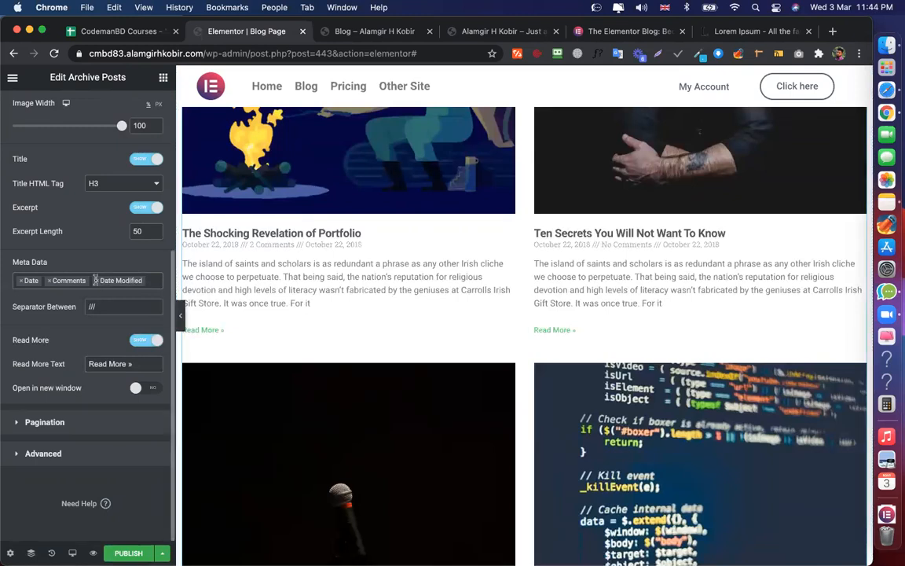
{"action": "key", "text": "Return"}
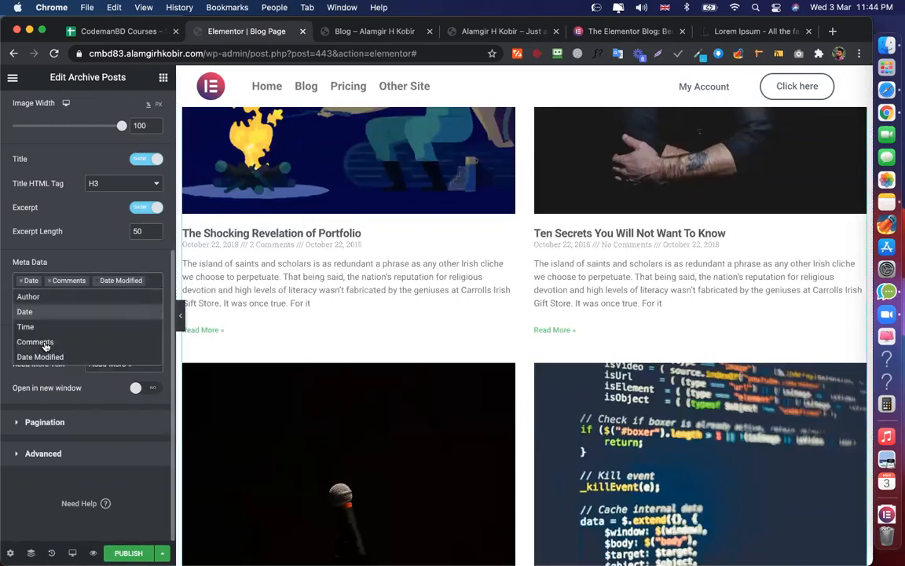
{"action": "key", "text": "BackSpace"}
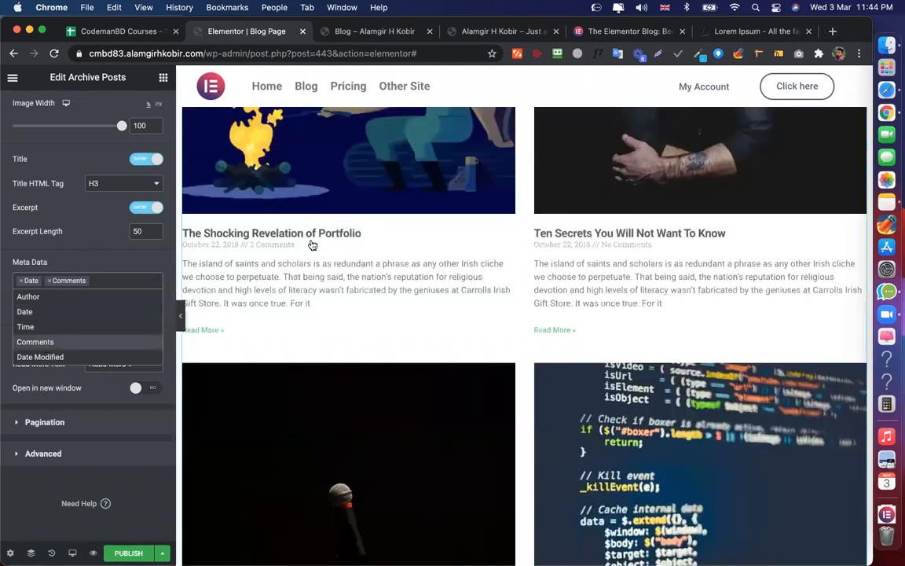
Remove Comments from the posts' metadata and add it back
{"action": "left_click", "coordinate": [50, 281]}
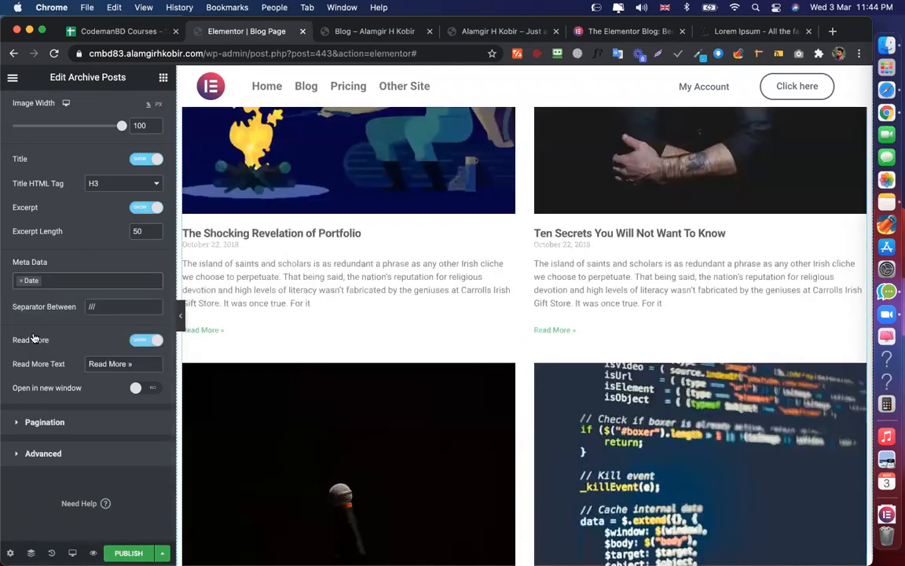
{"action": "left_click", "coordinate": [110, 281]}
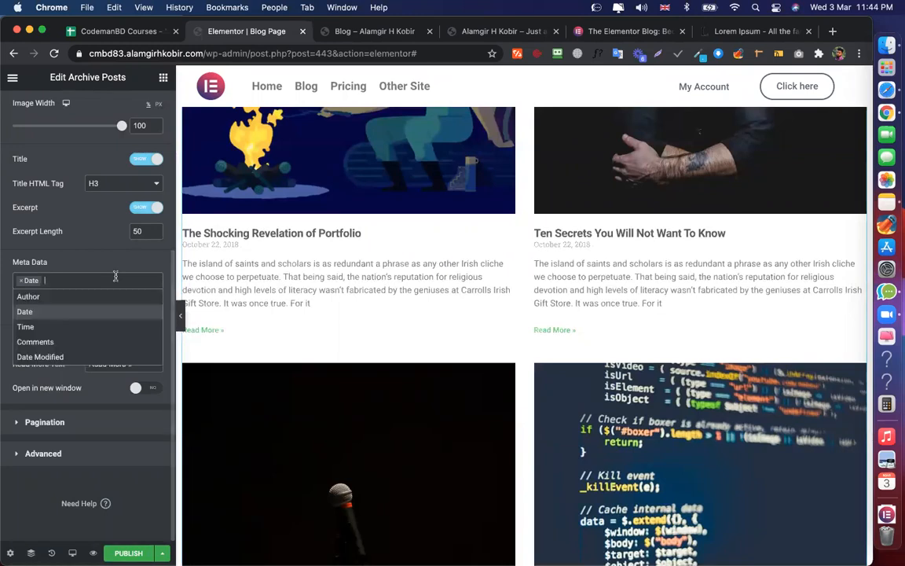
{"action": "left_click", "coordinate": [35, 342]}
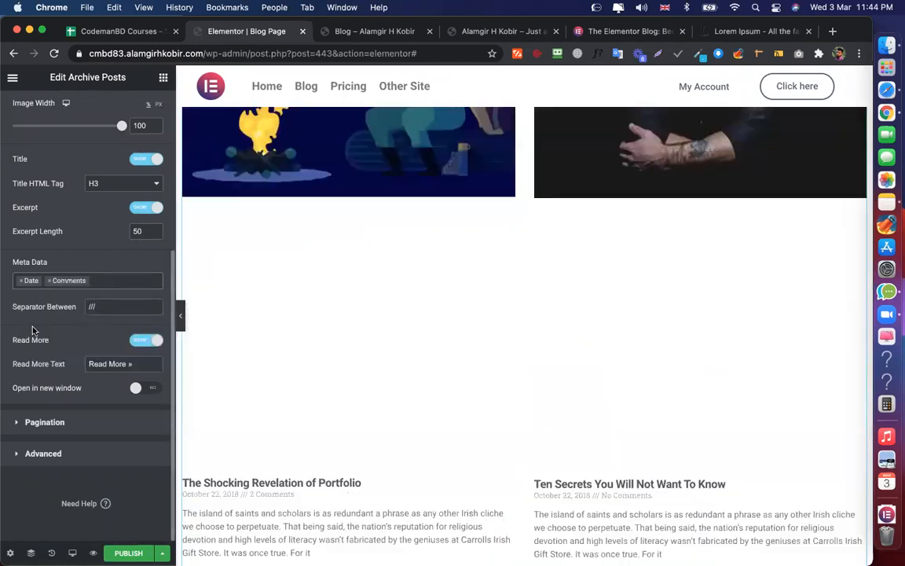
Add Time and Author to the metadata shown under each post title
{"action": "left_click", "coordinate": [128, 280]}
{"action": "key", "text": "Down"}
{"action": "key", "text": "Down"}
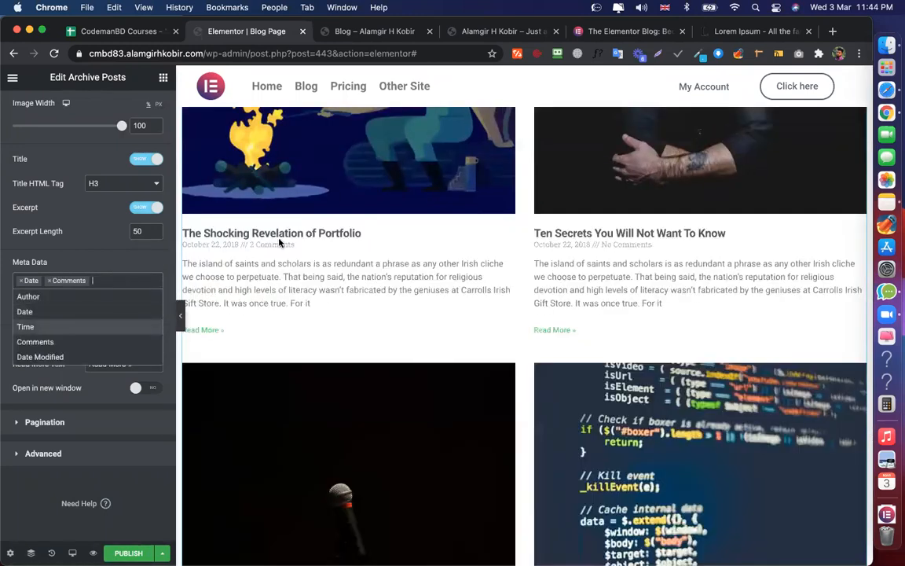
{"action": "key", "text": "Return"}
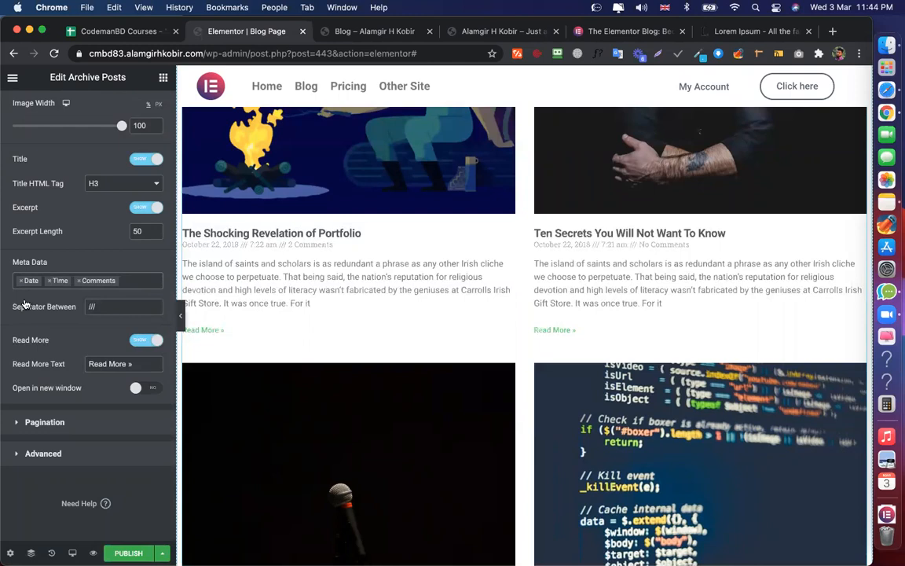
{"action": "left_click", "coordinate": [66, 283]}
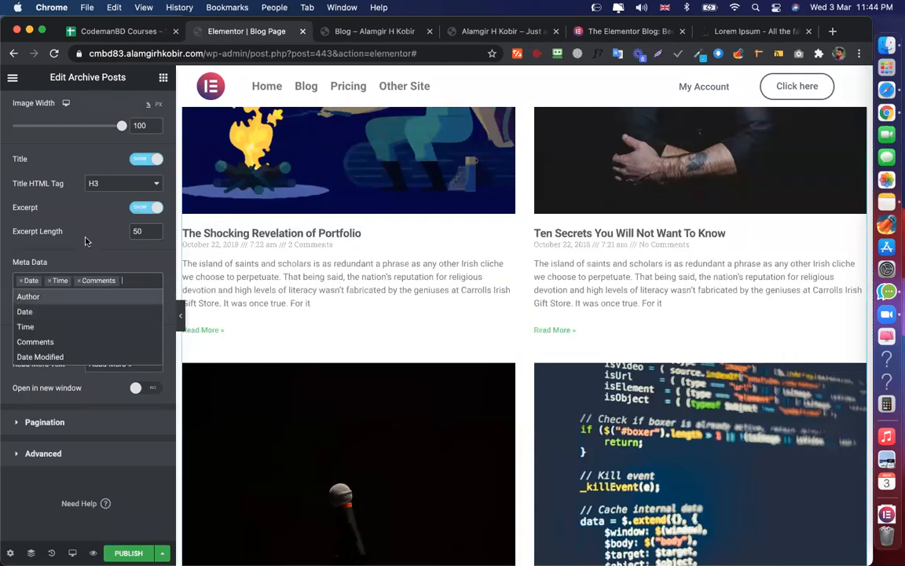
{"action": "key", "text": "Return"}
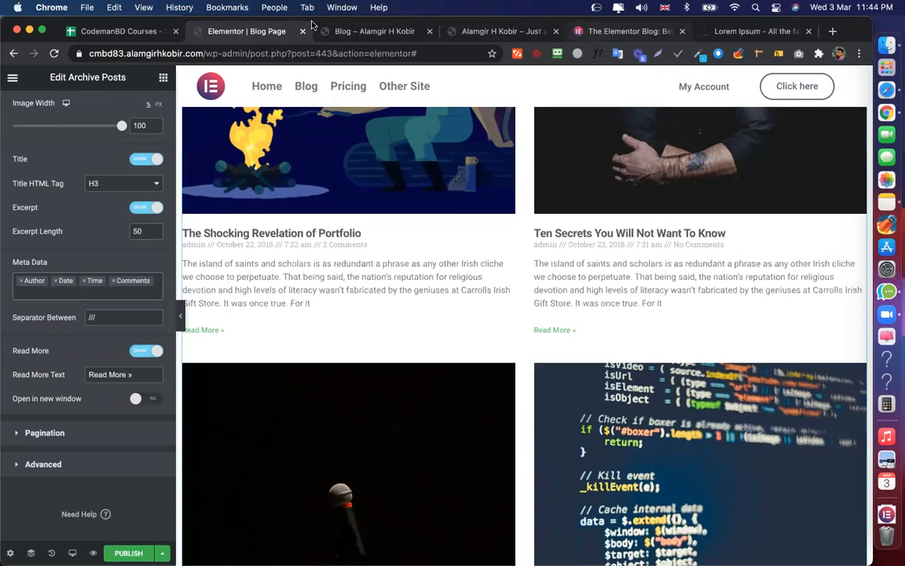
Switch to the Elementor Blog page and examine how its post cards lay out their metadata
{"action": "left_click", "coordinate": [631, 31]}
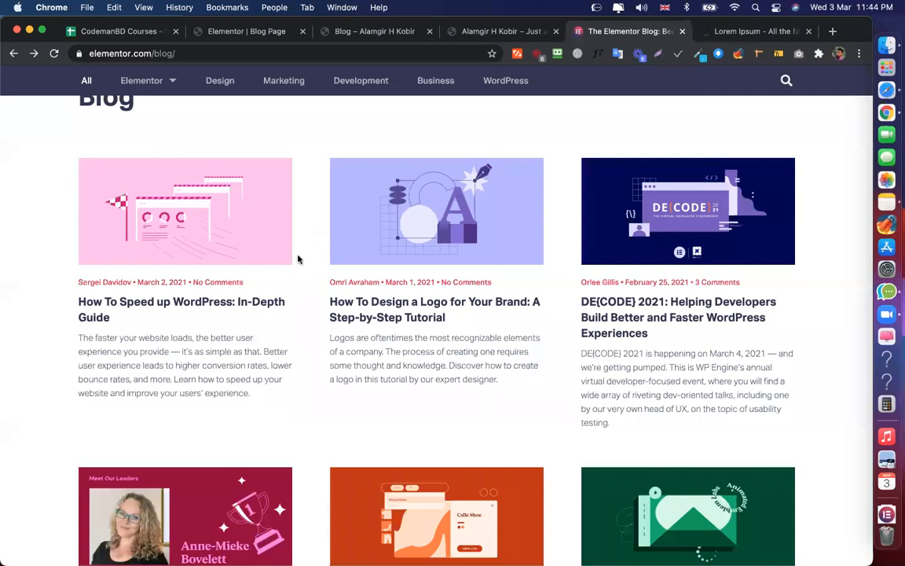
Remove Time from the Archive Posts metadata and set the separator to a dot, comparing it with the Elementor Blog page
{"action": "key", "text": "super+2"}
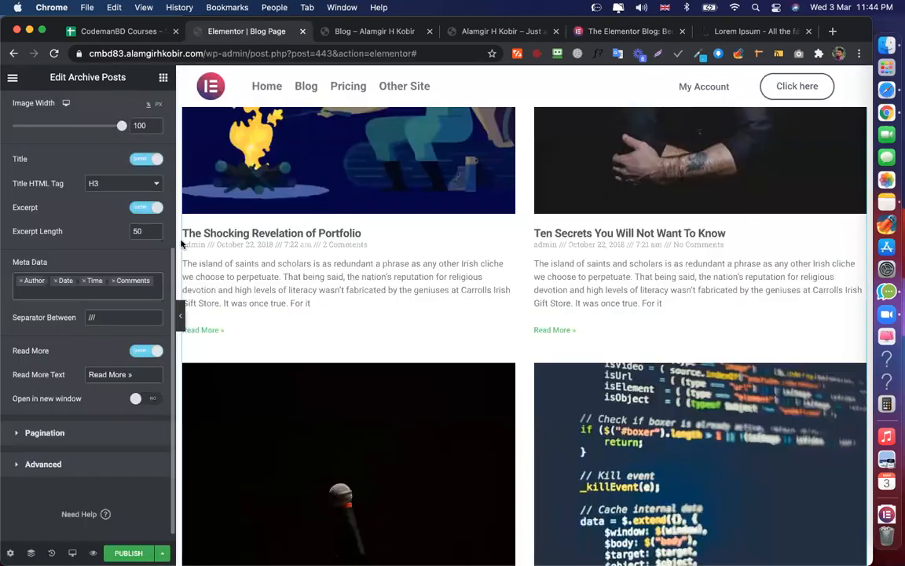
{"action": "left_click", "coordinate": [84, 280]}
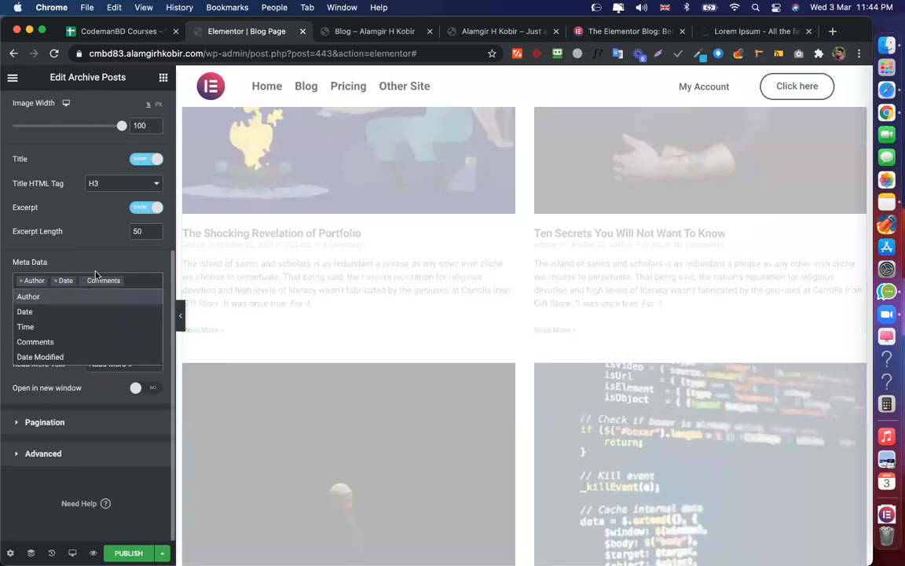
{"action": "key", "text": "super+5"}
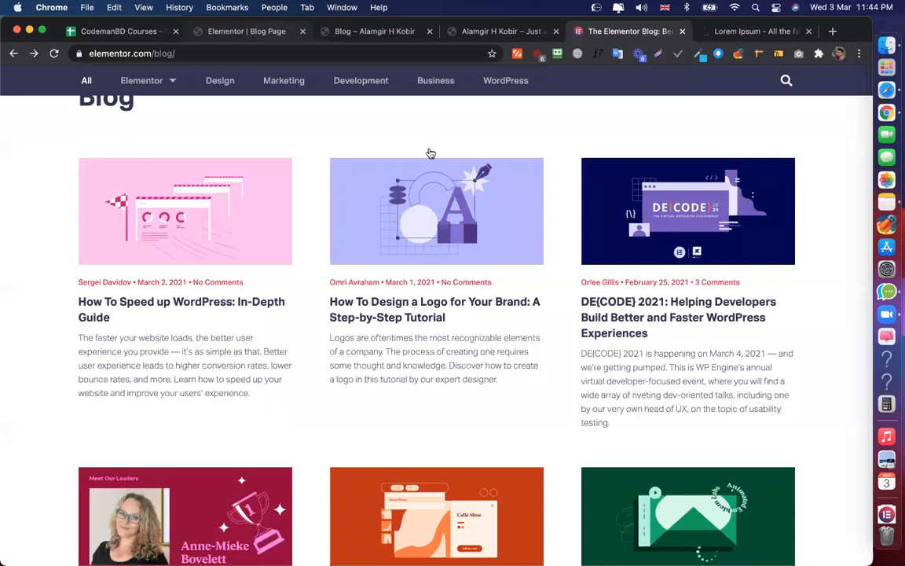
{"action": "key", "text": "super+2"}
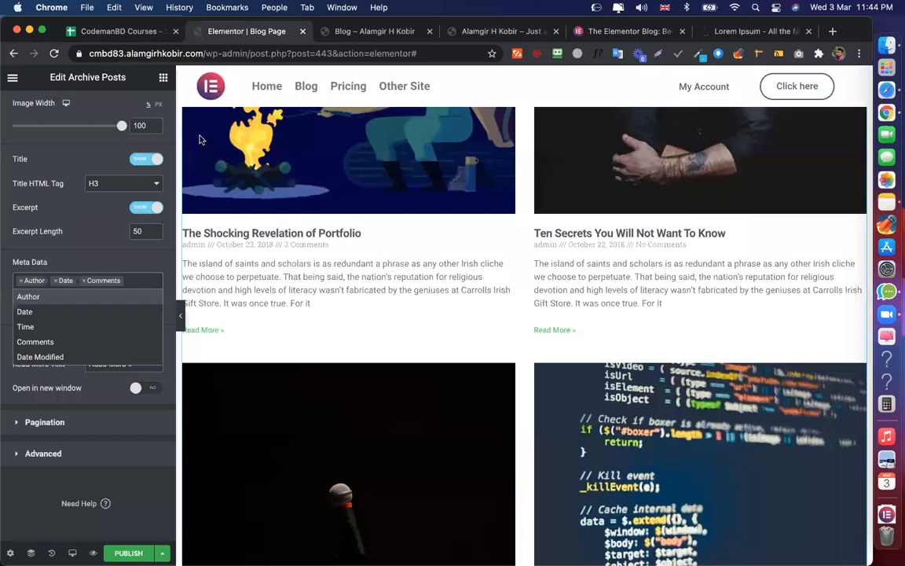
{"action": "key", "text": "Tab"}
{"action": "type", "text": "."}
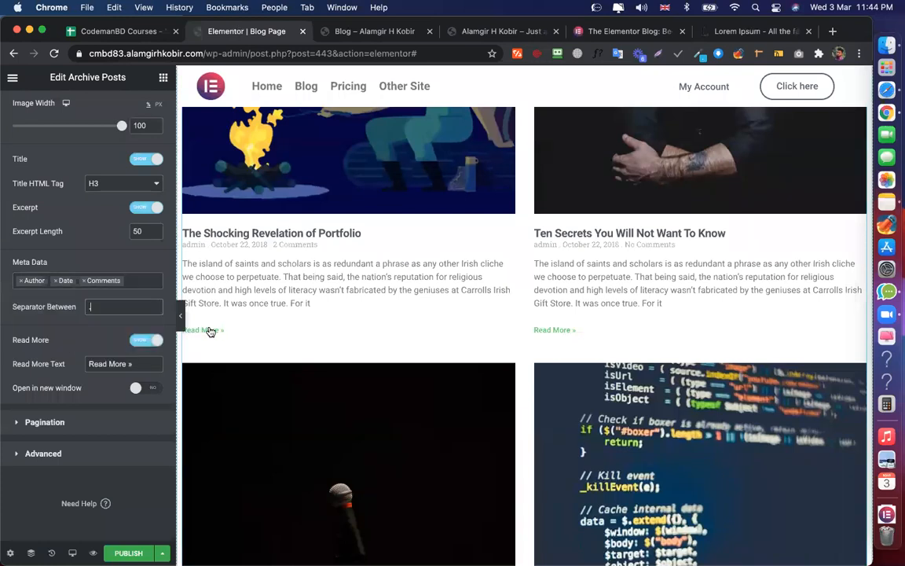
{"action": "key", "text": "super+5"}
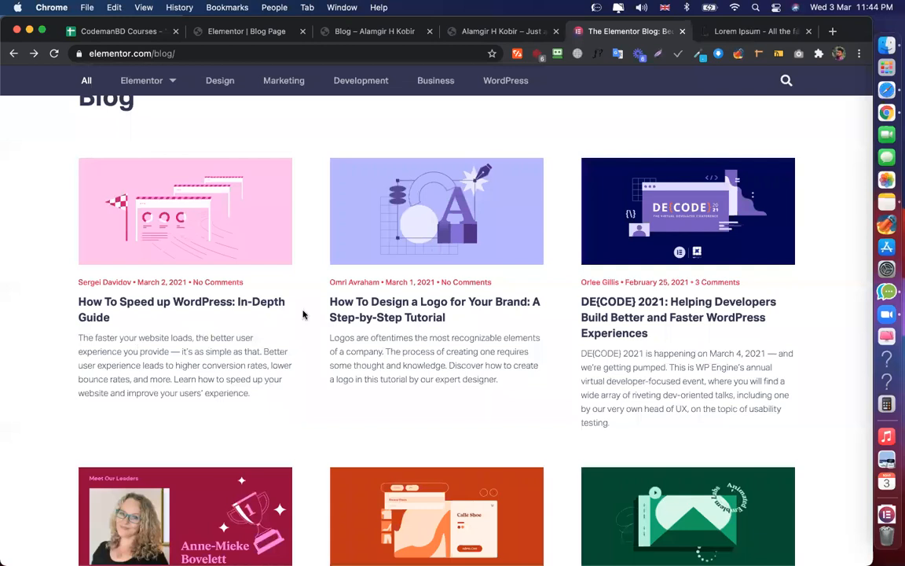
{"action": "key", "text": "super+2"}
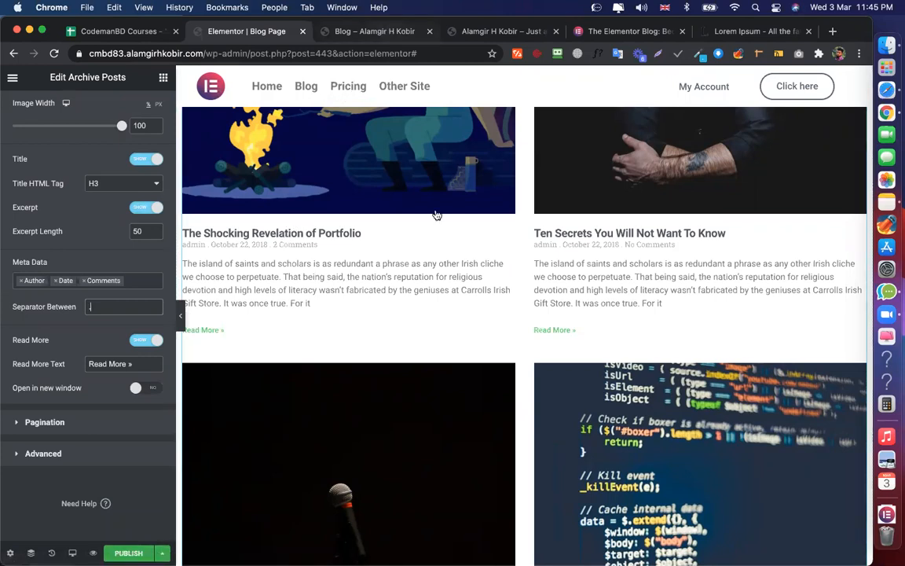
Check the live Blog page, the end of the post list in the editor and Elementor's pricing page for a pagination reference
{"action": "left_click", "coordinate": [366, 32]}
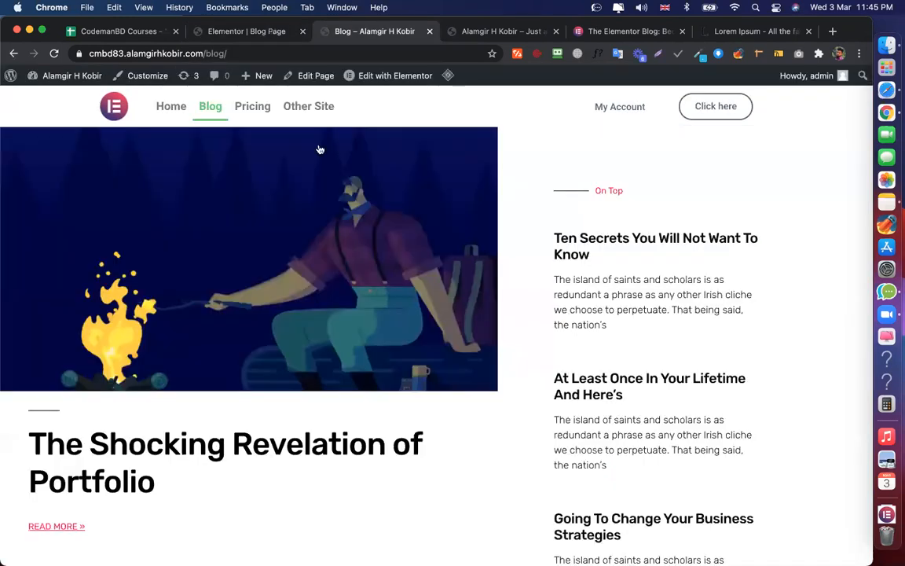
{"action": "left_click", "coordinate": [631, 31]}
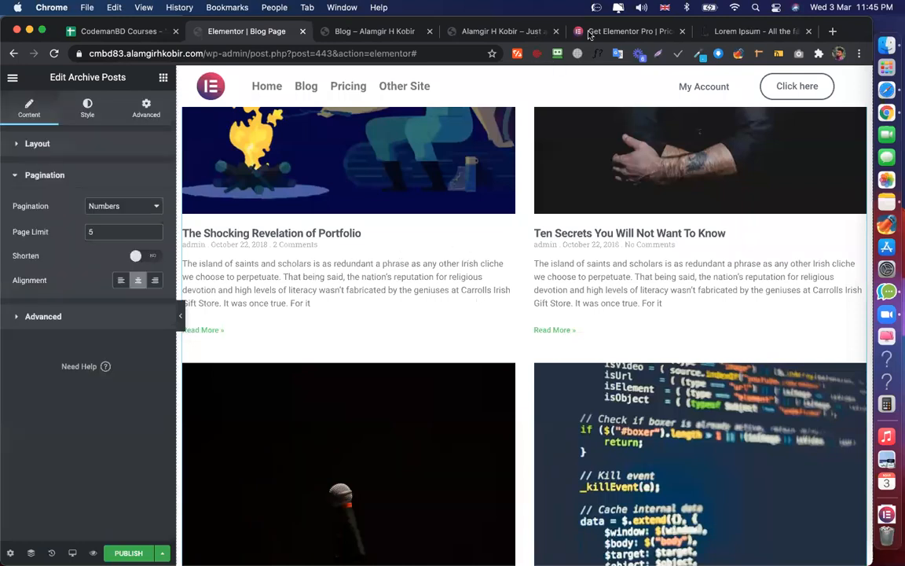
{"action": "scroll", "coordinate": [469, 299], "scroll_direction": "down", "scroll_amount": 6}
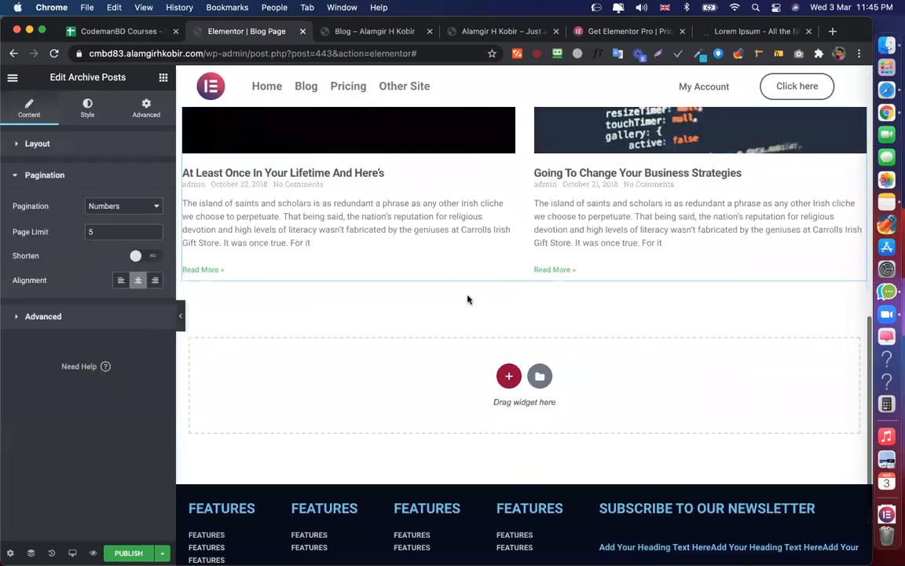
{"action": "scroll", "coordinate": [468, 299], "scroll_direction": "up", "scroll_amount": 1}
{"action": "scroll", "coordinate": [467, 299], "scroll_direction": "up", "scroll_amount": 1}
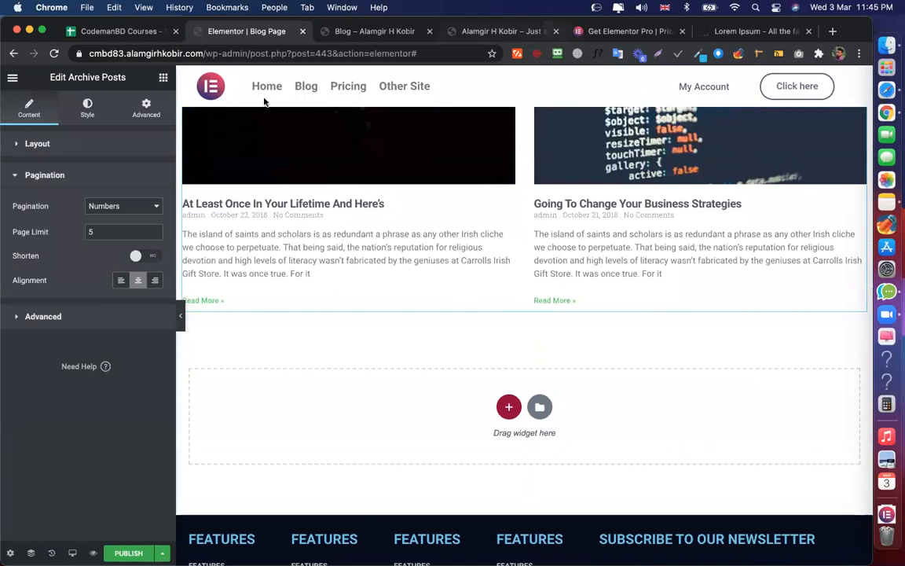
{"action": "left_click", "coordinate": [622, 32]}
{"action": "scroll", "coordinate": [623, 32], "scroll_direction": "down", "scroll_amount": 10}
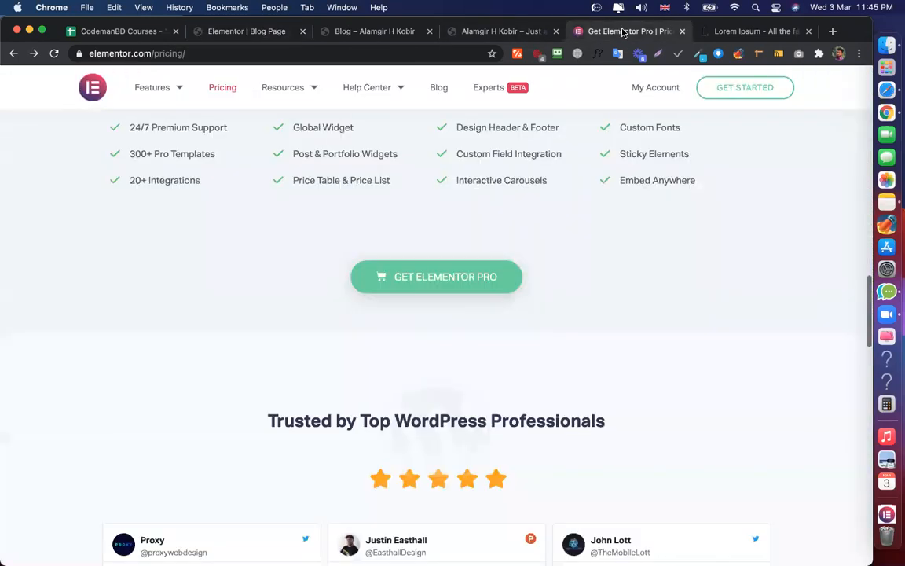
{"action": "scroll", "coordinate": [564, 210], "scroll_direction": "down", "scroll_amount": 10}
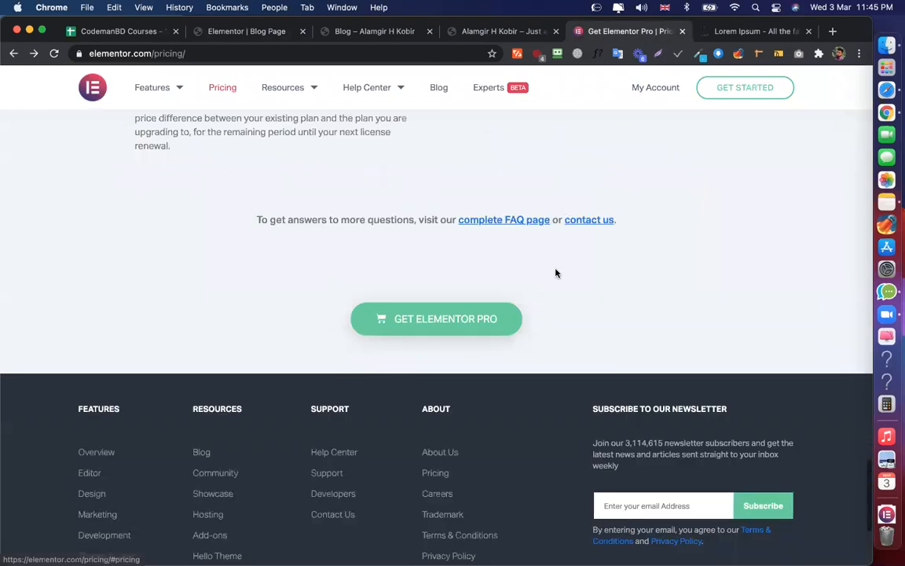
{"action": "scroll", "coordinate": [556, 271], "scroll_direction": "up", "scroll_amount": 15}
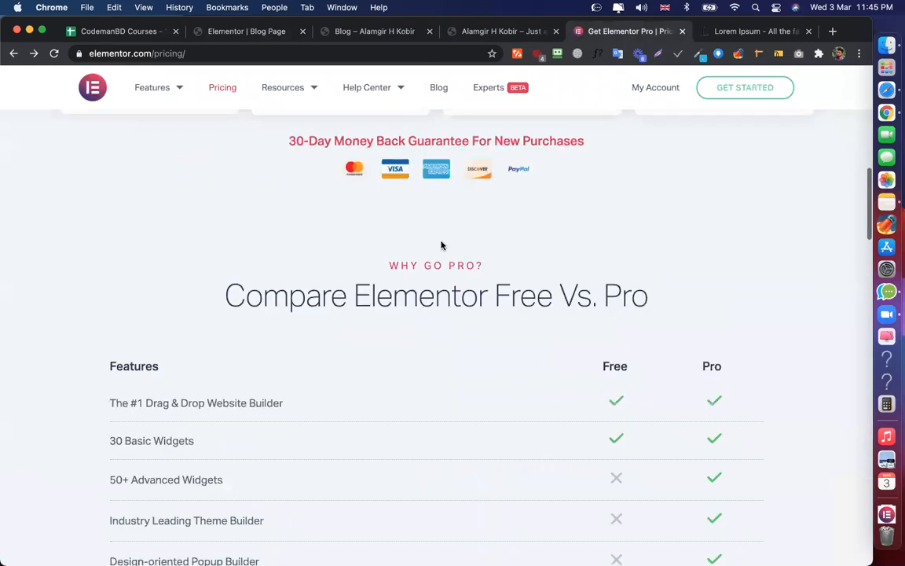
{"action": "key", "text": "super+Right"}
Set the numbered pagination's page limit to 3 and turn on Shorten, comparing it with the Elementor Blog page's pagination
{"action": "left_click", "coordinate": [255, 30]}
{"action": "left_click_drag", "start_coordinate": [102, 233], "coordinate": [78, 237]}
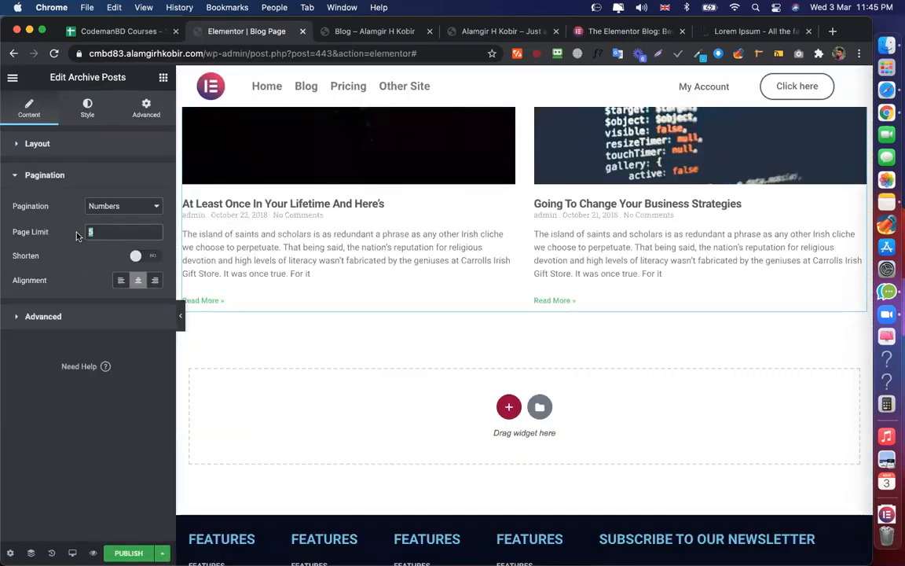
{"action": "type", "text": "3"}
{"action": "left_click", "coordinate": [140, 255]}
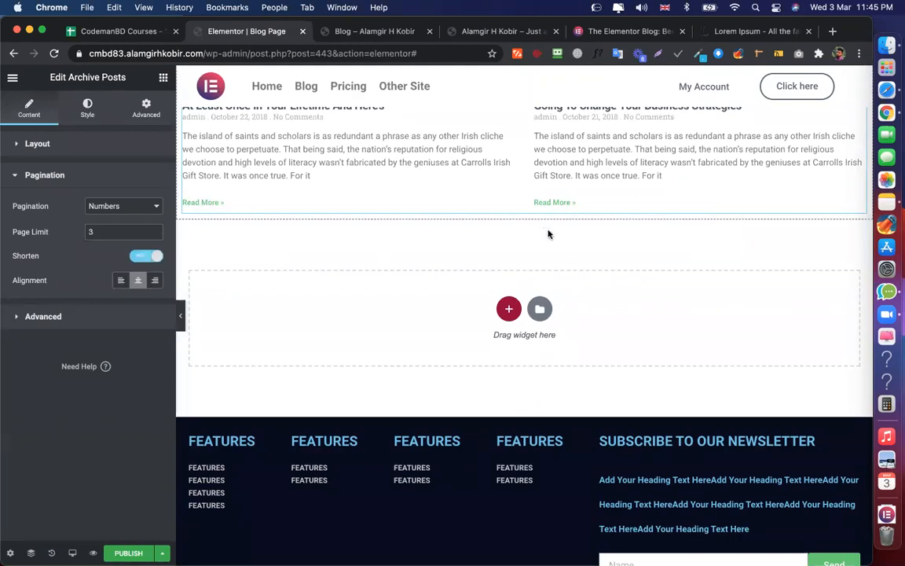
{"action": "left_click", "coordinate": [606, 32]}
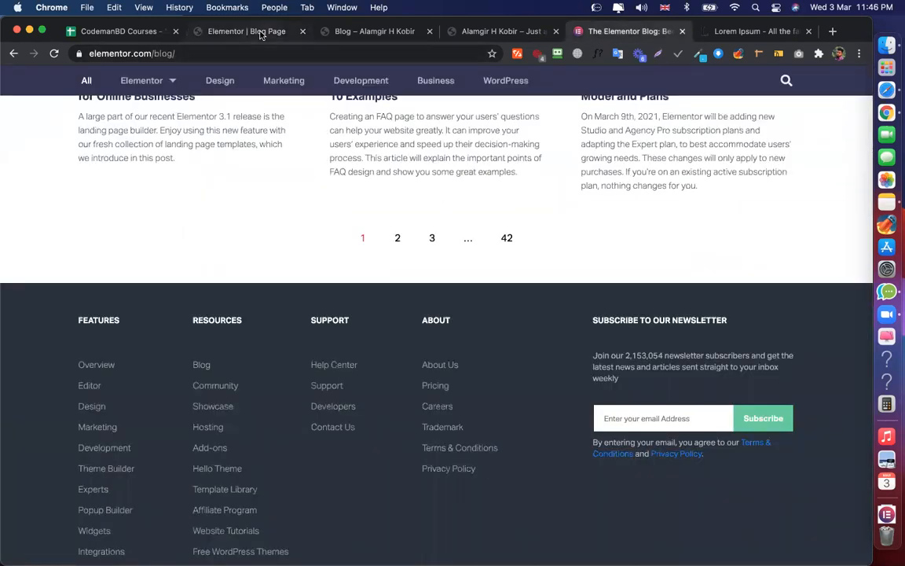
{"action": "left_click", "coordinate": [261, 33]}
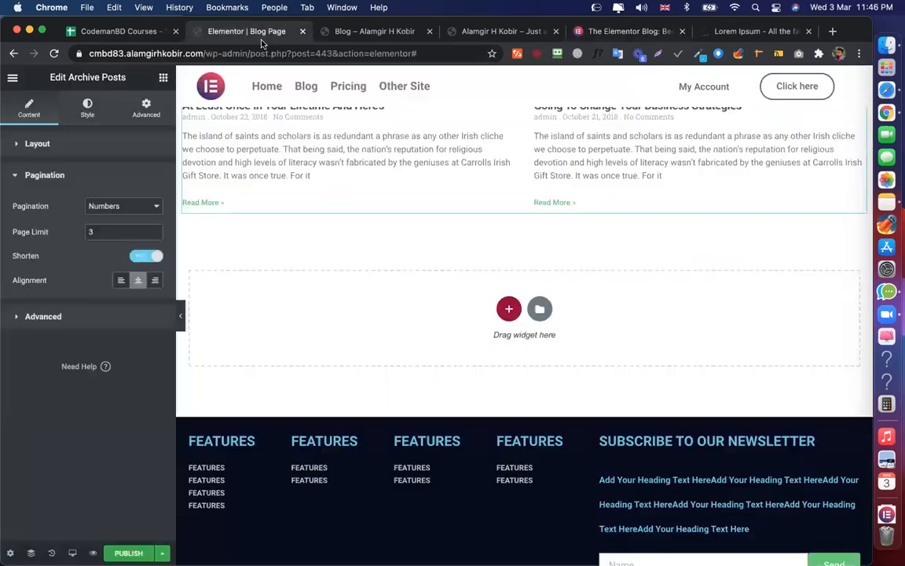
Review the Archive Posts widget's Nothing Found Message in its content settings
{"action": "left_click", "coordinate": [68, 316]}
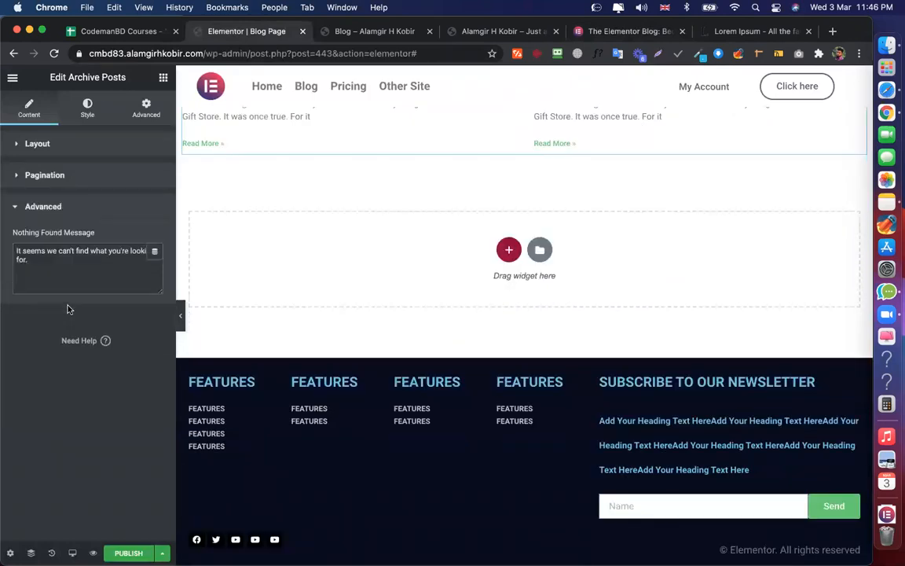
{"action": "left_click", "coordinate": [75, 263]}
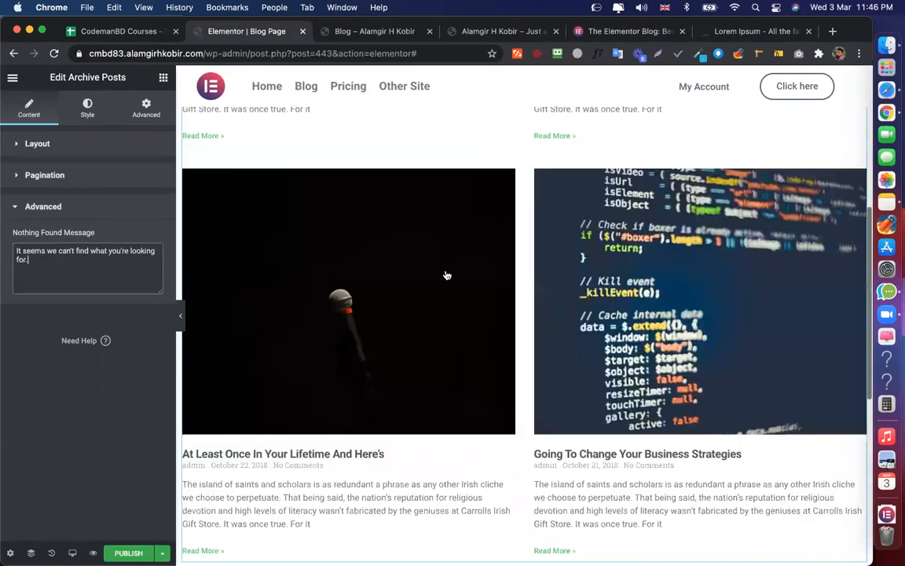
{"action": "scroll", "coordinate": [445, 275], "scroll_direction": "up", "scroll_amount": 5}
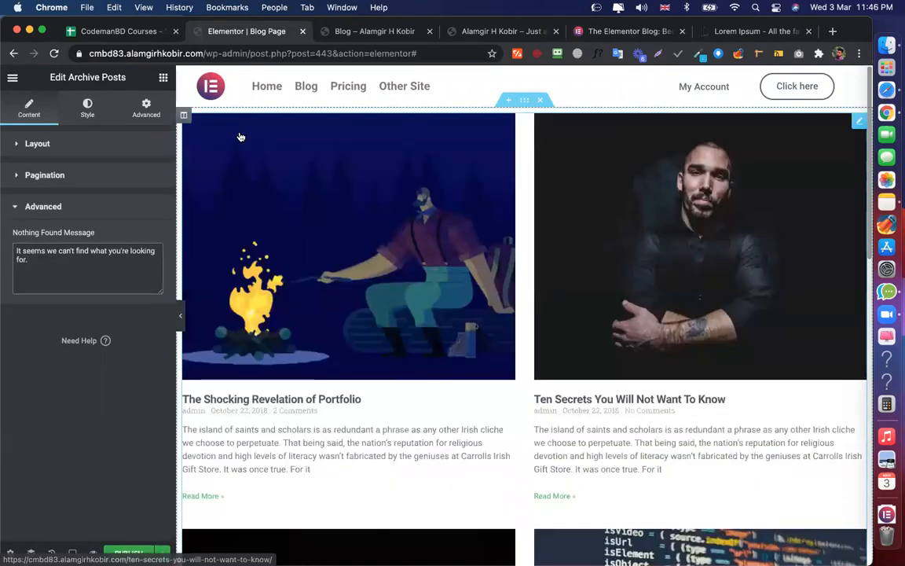
{"action": "left_click", "coordinate": [45, 207]}
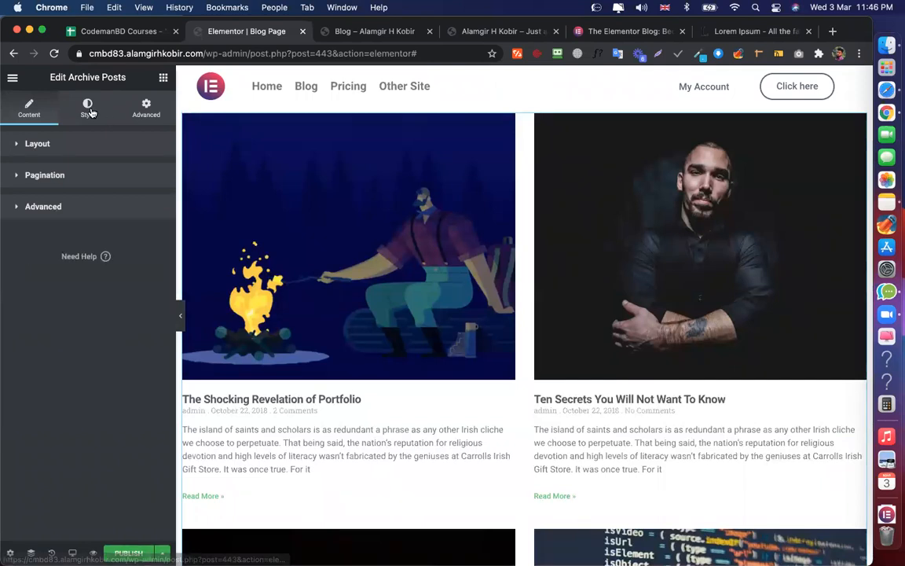
Set the rows gap between the archive posts to 50 in the layout style settings
{"action": "left_click", "coordinate": [88, 110]}
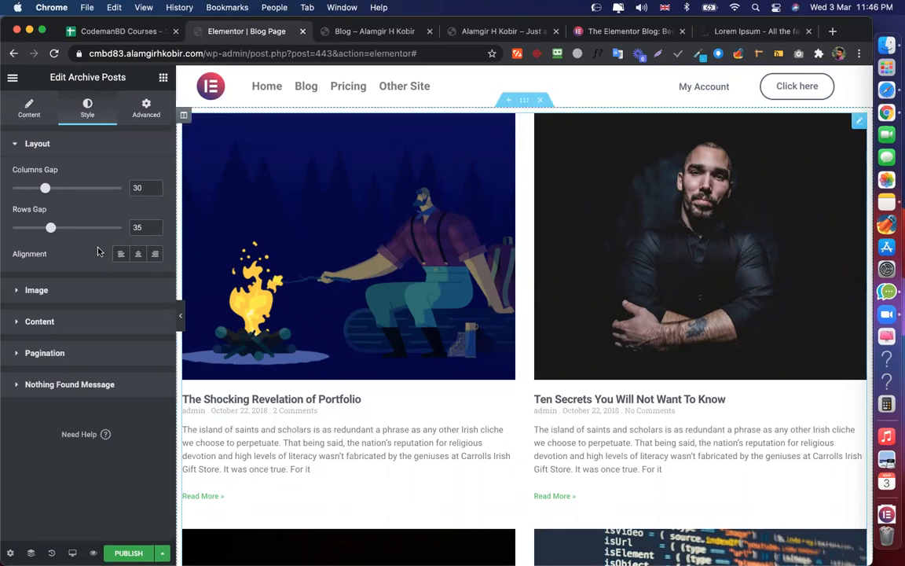
{"action": "left_click_drag", "start_coordinate": [50, 227], "coordinate": [73, 228]}
{"action": "scroll", "coordinate": [151, 270], "scroll_direction": "down", "scroll_amount": 2}
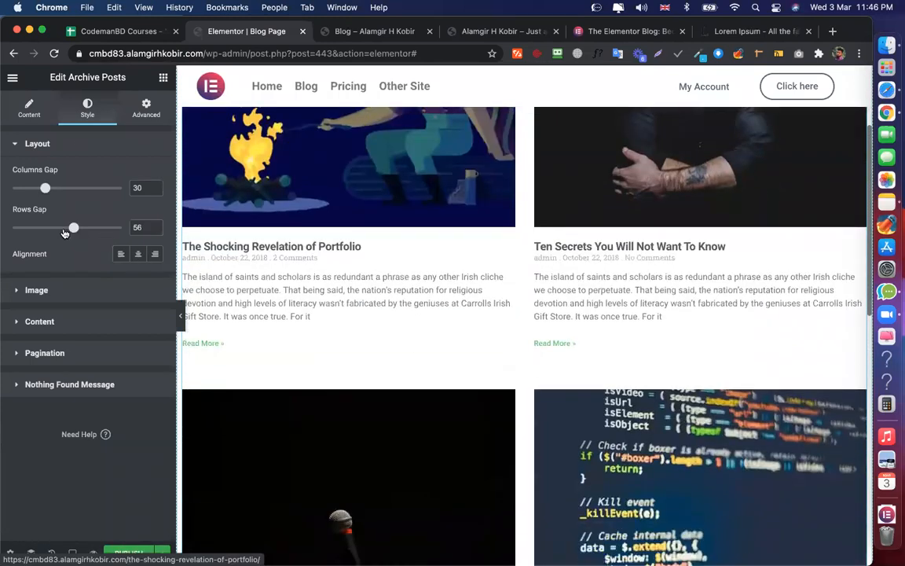
{"action": "left_click_drag", "start_coordinate": [73, 228], "coordinate": [89, 228]}
{"action": "left_click_drag", "start_coordinate": [68, 229], "coordinate": [67, 228]}
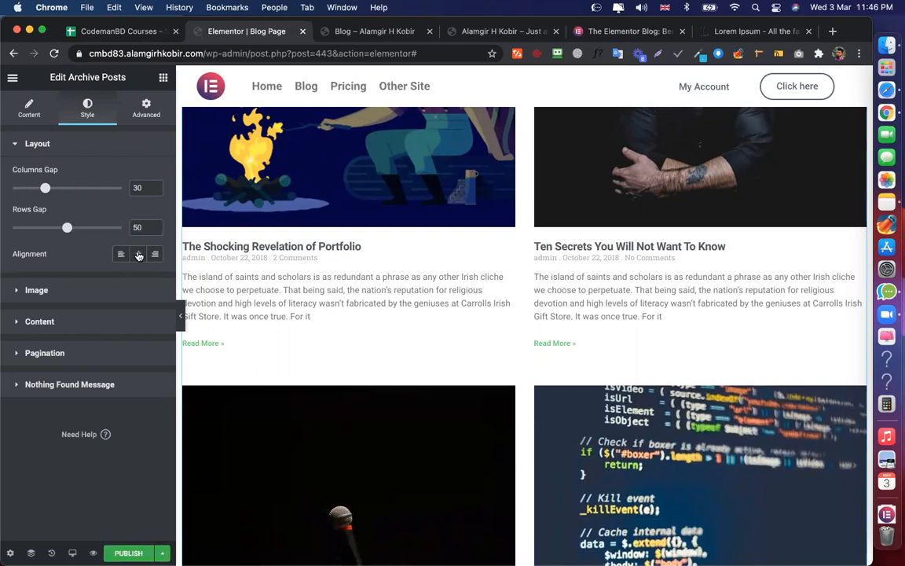
Try centre and right alignment for the posts' text and keep it centred
{"action": "left_click", "coordinate": [138, 254]}
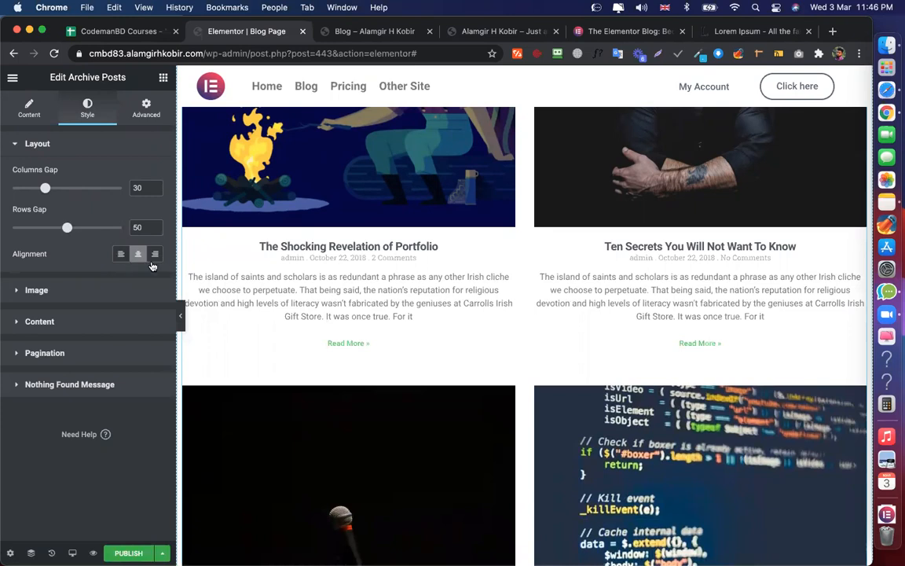
{"action": "scroll", "coordinate": [179, 254], "scroll_direction": "down", "scroll_amount": 2}
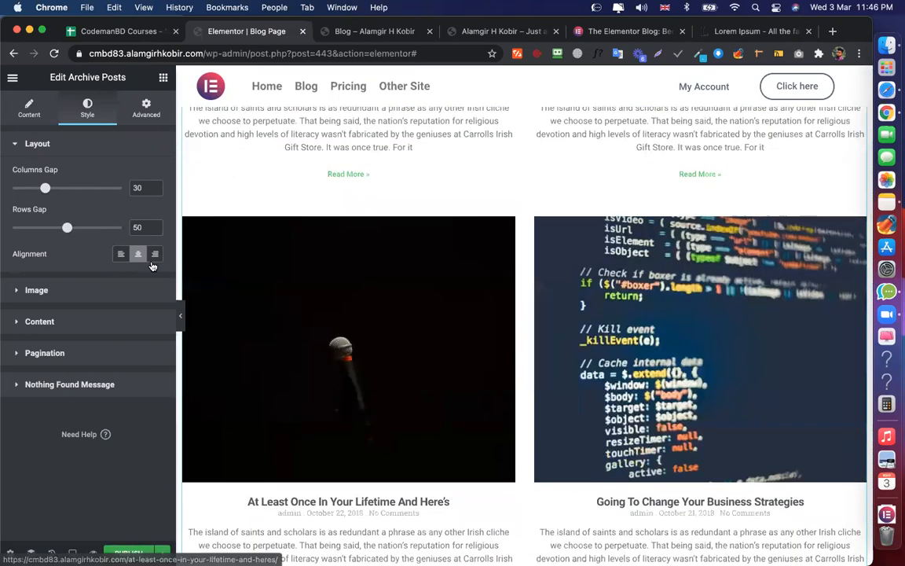
{"action": "left_click", "coordinate": [121, 253]}
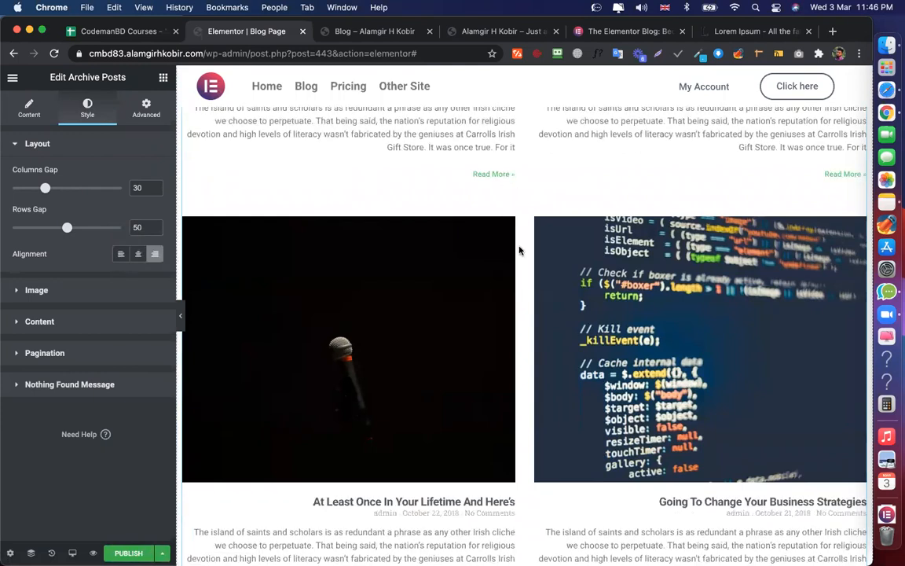
{"action": "scroll", "coordinate": [518, 259], "scroll_direction": "up", "scroll_amount": 2}
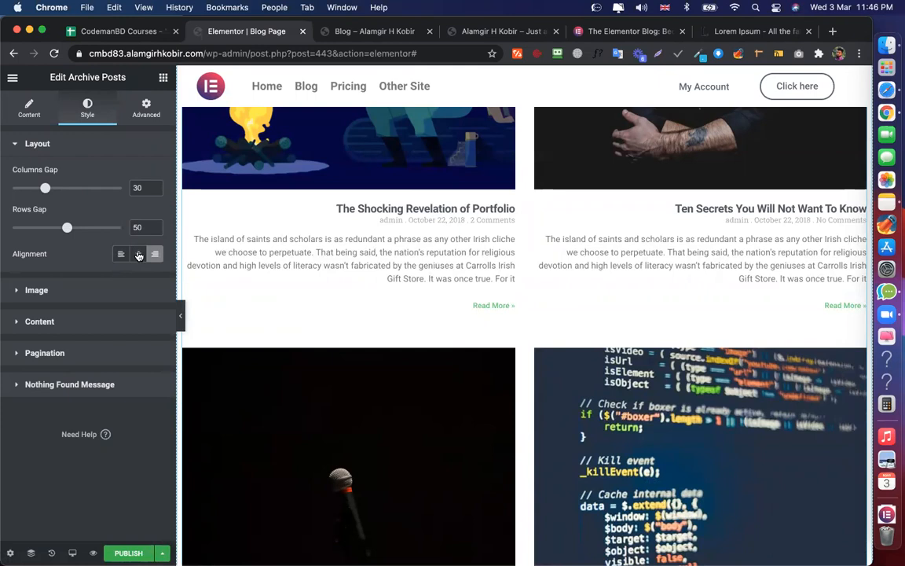
{"action": "left_click", "coordinate": [138, 255]}
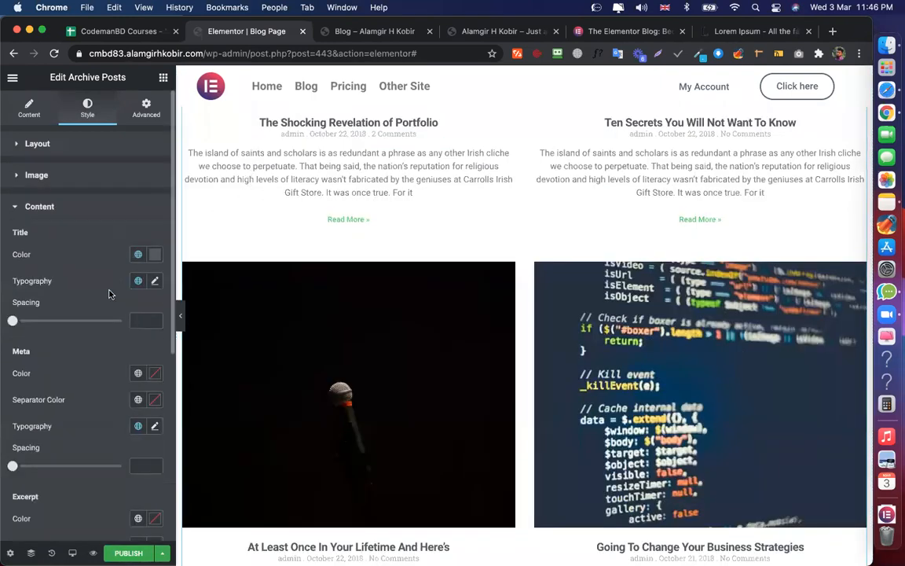
Try red #D71818 as the excerpt text color, and set it to near-black #211F1F
{"action": "scroll", "coordinate": [108, 290], "scroll_direction": "down", "scroll_amount": 2}
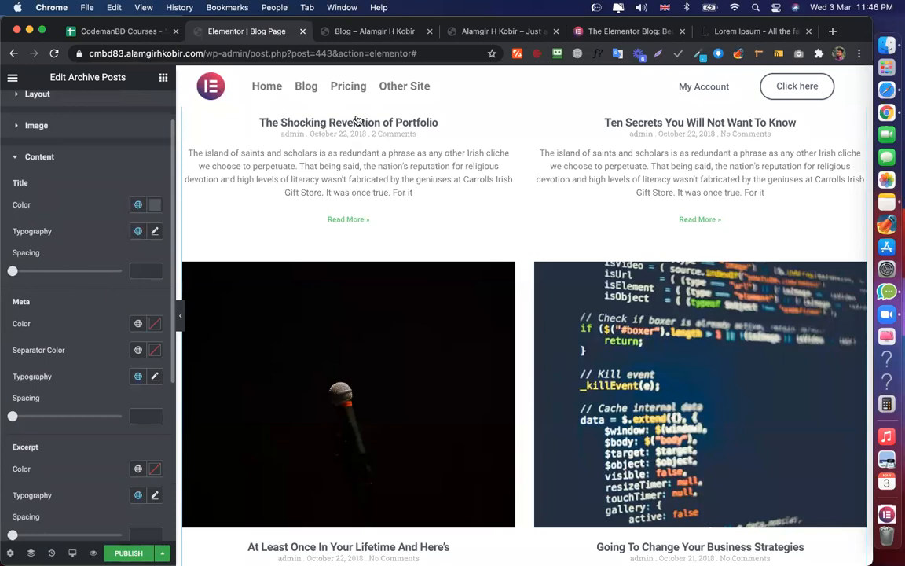
{"action": "scroll", "coordinate": [69, 390], "scroll_direction": "down", "scroll_amount": 5}
{"action": "scroll", "coordinate": [68, 389], "scroll_direction": "up", "scroll_amount": 2}
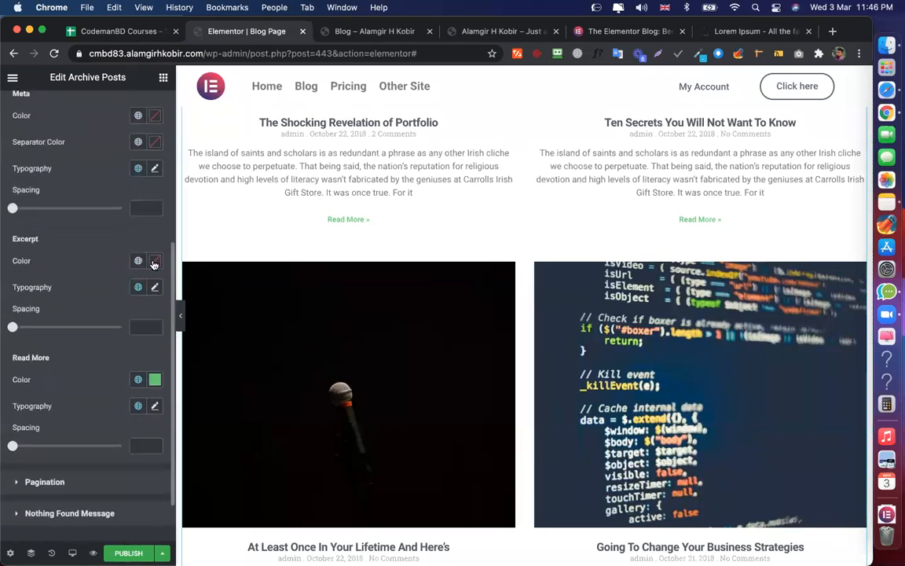
{"action": "left_click", "coordinate": [155, 260]}
{"action": "left_click", "coordinate": [218, 323]}
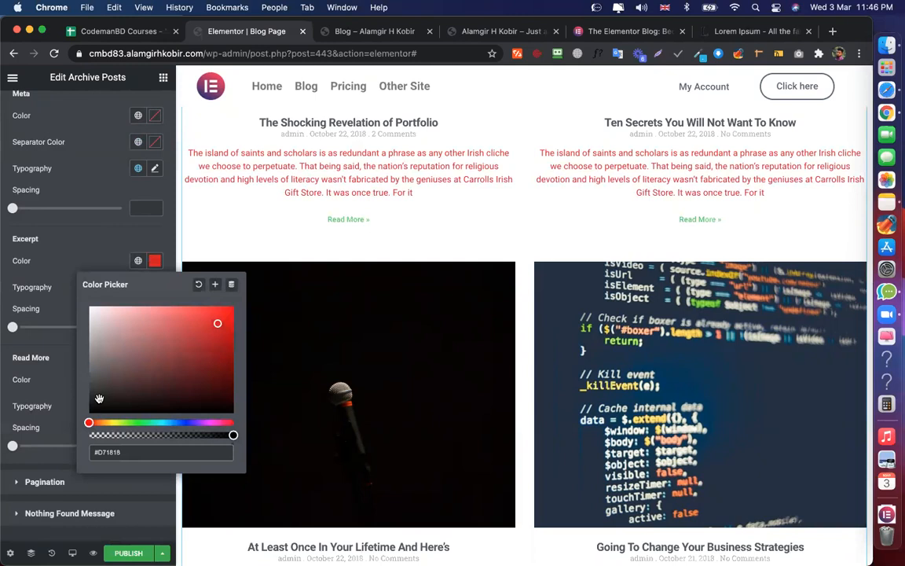
{"action": "key", "text": "super+z"}
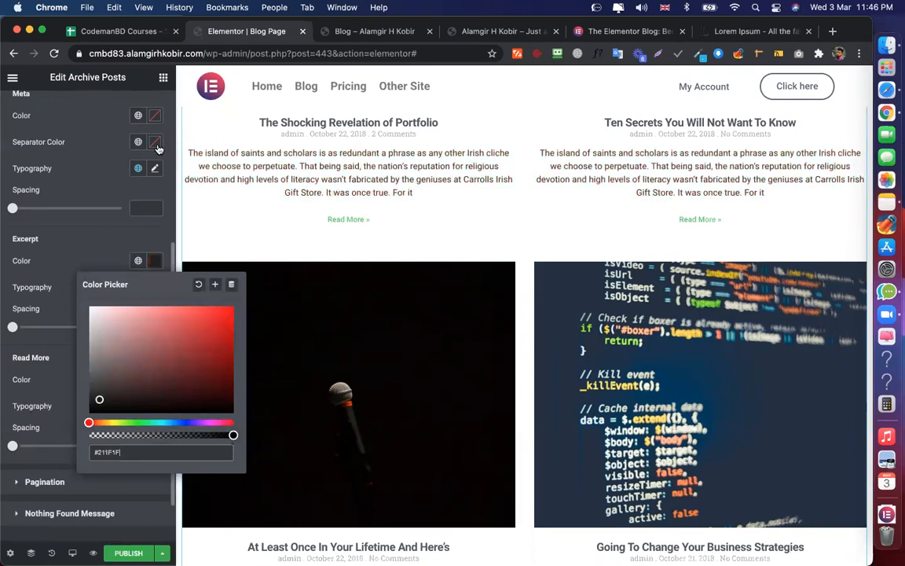
{"action": "left_click", "coordinate": [215, 211]}
{"action": "scroll", "coordinate": [41, 217], "scroll_direction": "up", "scroll_amount": 1}
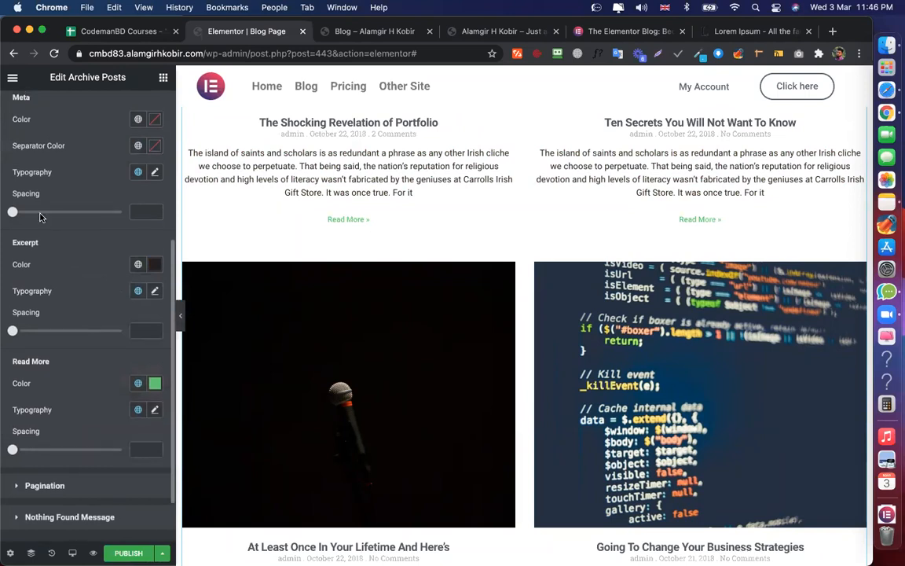
Set the post meta text color to red #C91A1A and open the template's publish settings
{"action": "key", "text": "super+z"}
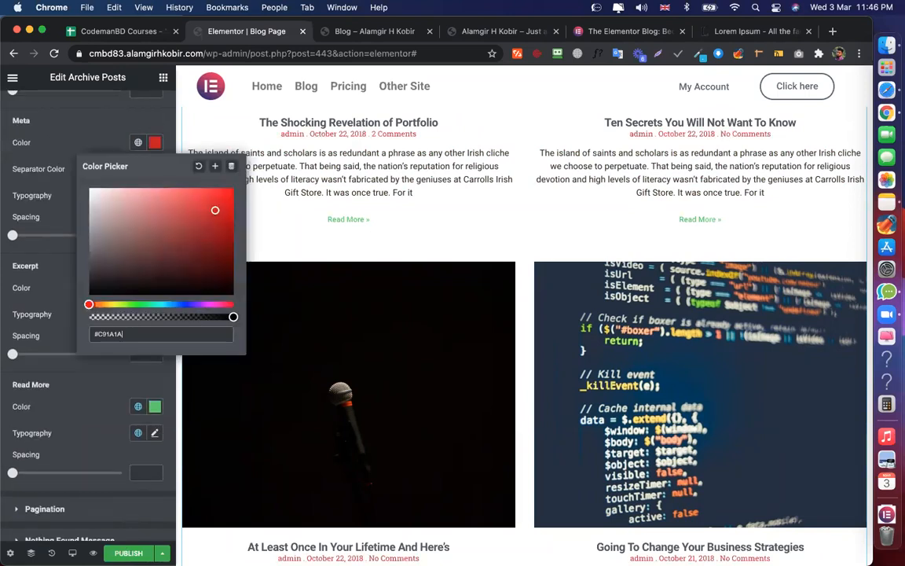
{"action": "left_click", "coordinate": [731, 90]}
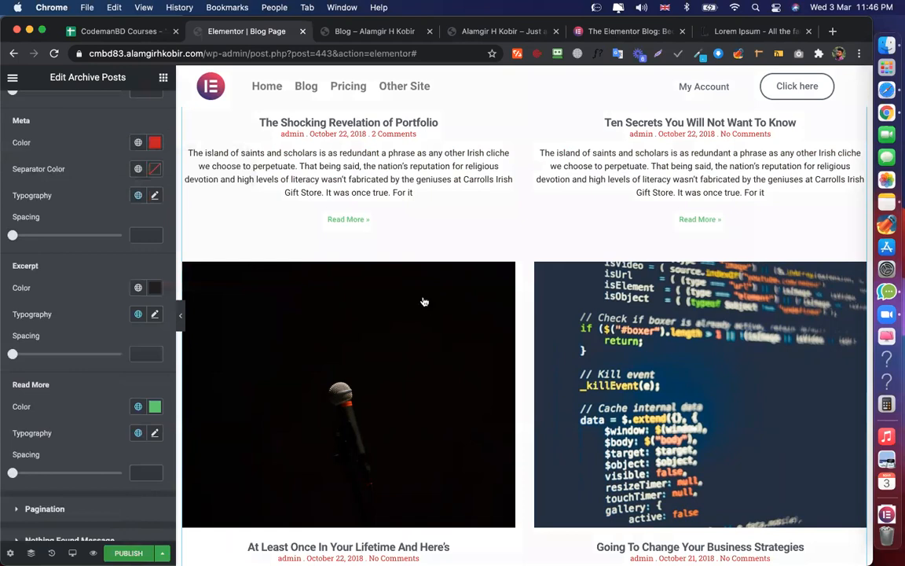
{"action": "key", "text": "super+s"}
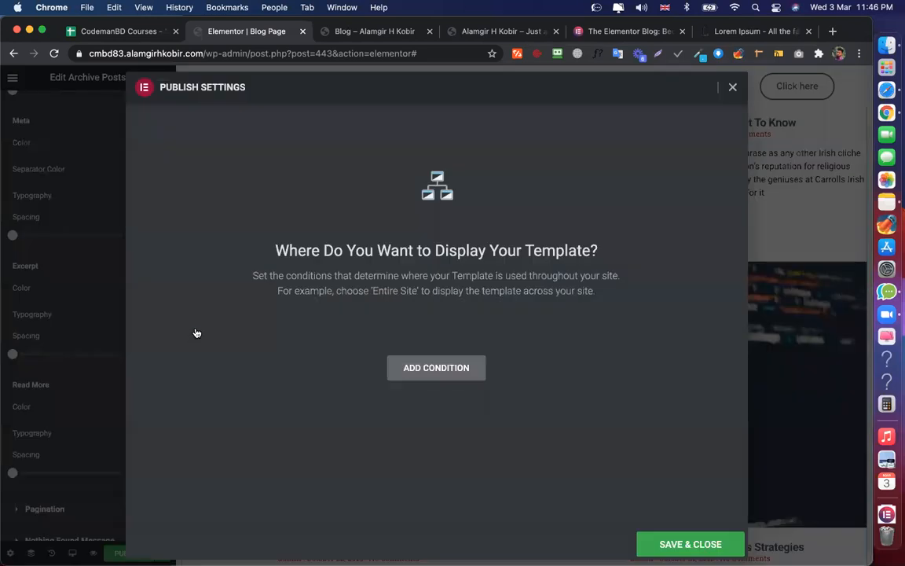
Switch to the Elementor blog page and examine how its post cards are aligned and laid out
{"action": "key", "text": "super+5"}
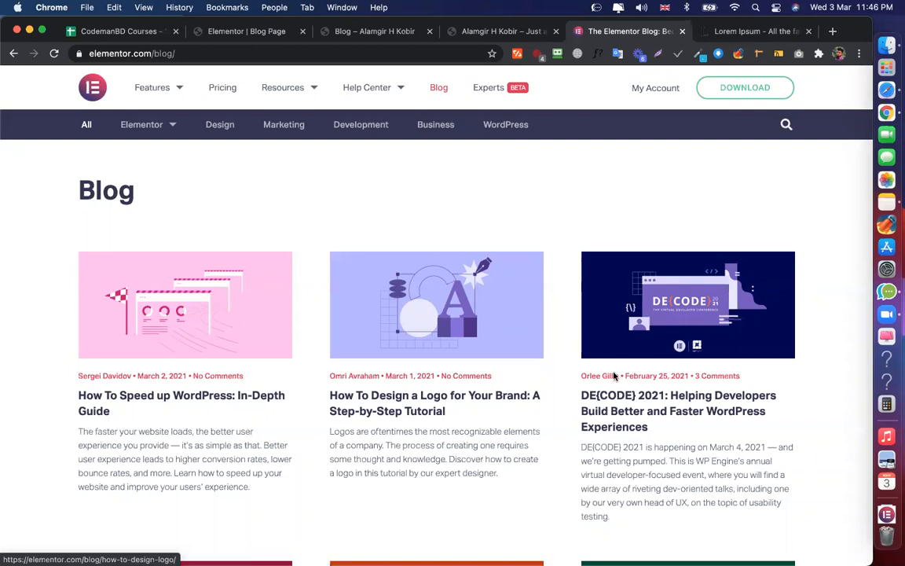
{"action": "scroll", "coordinate": [471, 314], "scroll_direction": "down", "scroll_amount": 3}
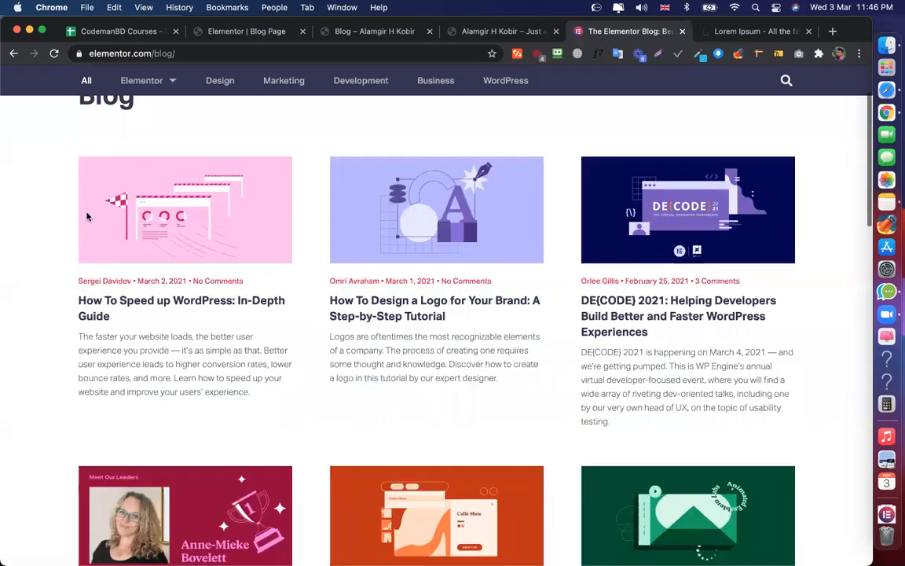
{"action": "scroll", "coordinate": [24, 115], "scroll_direction": "down", "scroll_amount": 2}
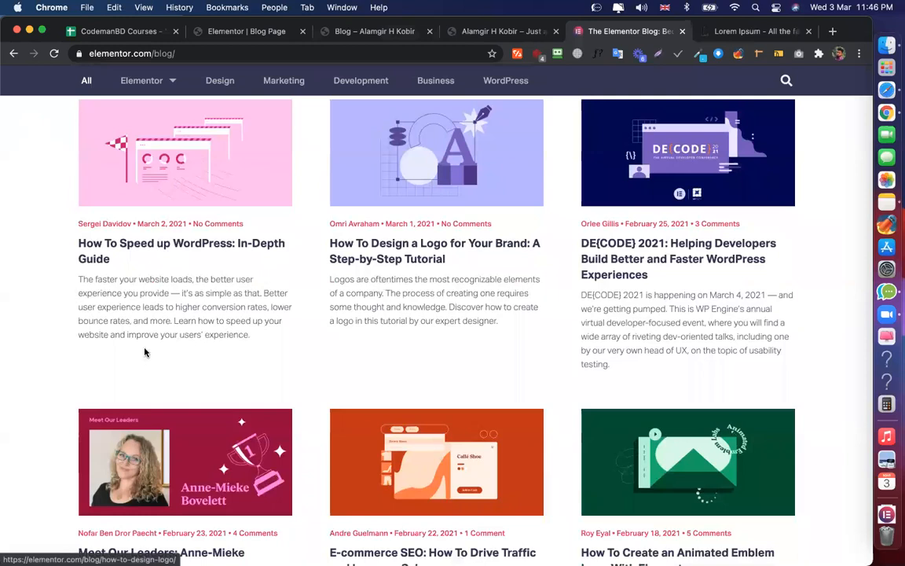
Hide the Read More link in the Archive Posts widget and left-align the posts' text
{"action": "key", "text": "super+2"}
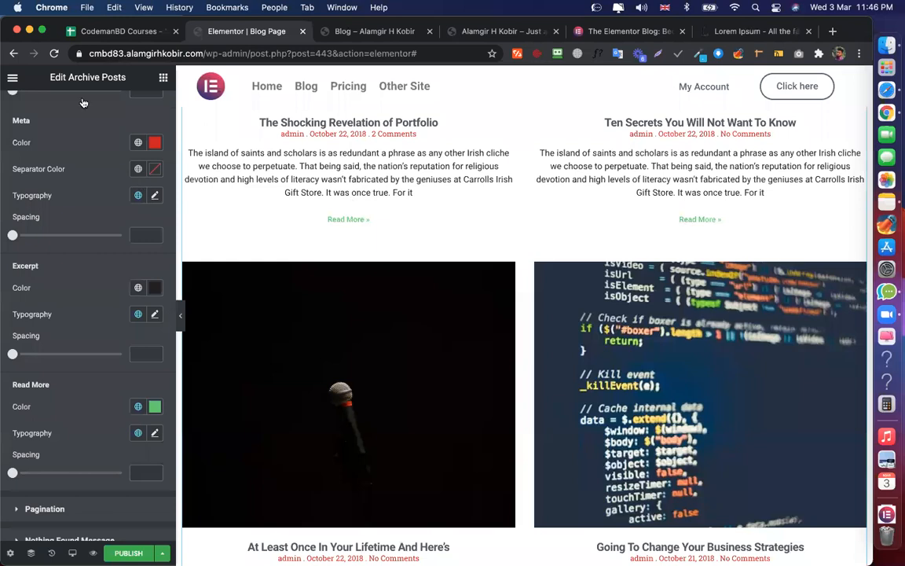
{"action": "scroll", "coordinate": [71, 181], "scroll_direction": "up", "scroll_amount": 5}
{"action": "left_click", "coordinate": [389, 160]}
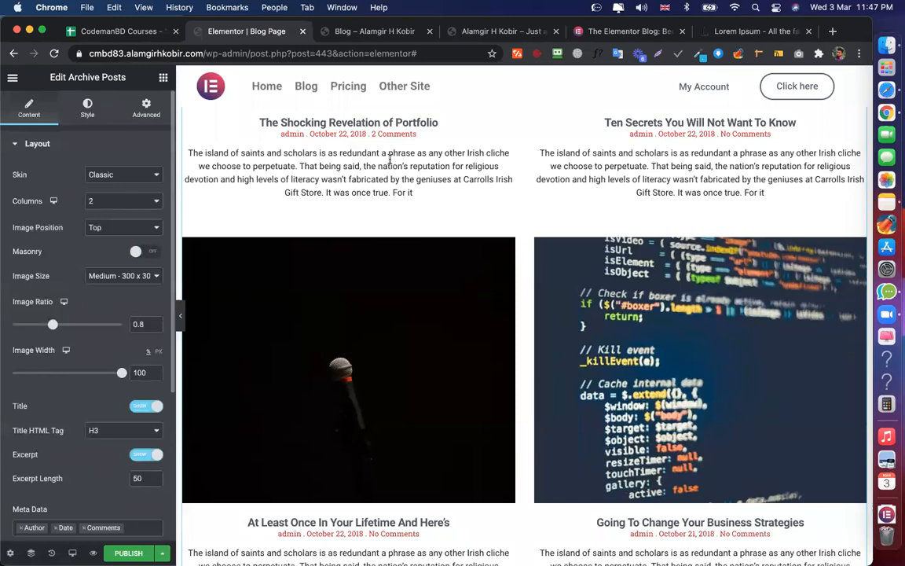
{"action": "left_click", "coordinate": [88, 109]}
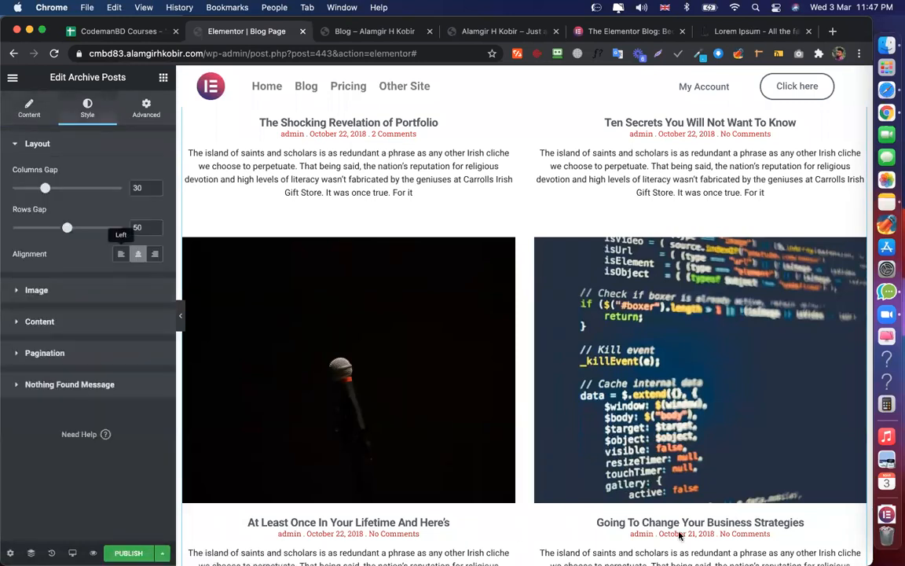
{"action": "key", "text": "super+z"}
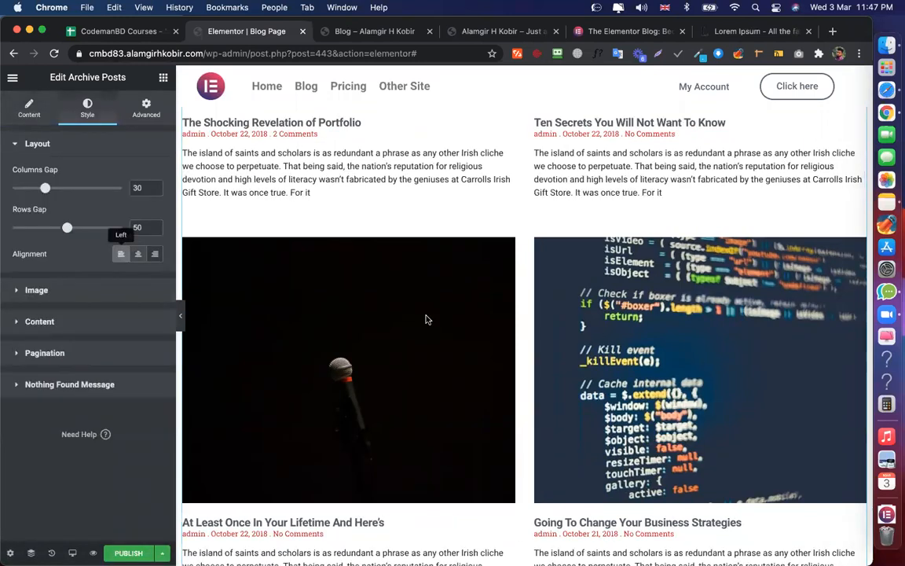
Publish the template with the display condition Include All Archives and check the refreshed live blog page
{"action": "scroll", "coordinate": [409, 319], "scroll_direction": "up", "scroll_amount": 2}
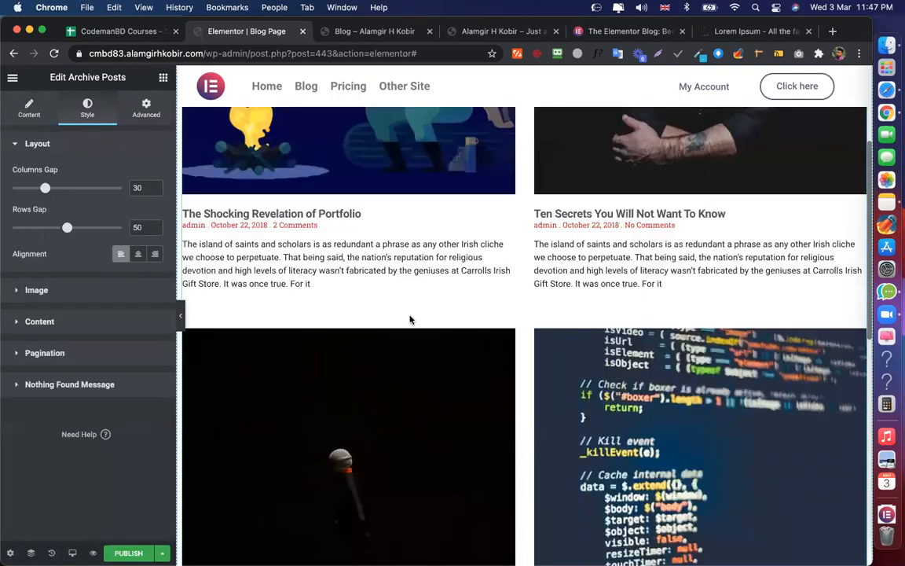
{"action": "scroll", "coordinate": [409, 319], "scroll_direction": "up", "scroll_amount": 2}
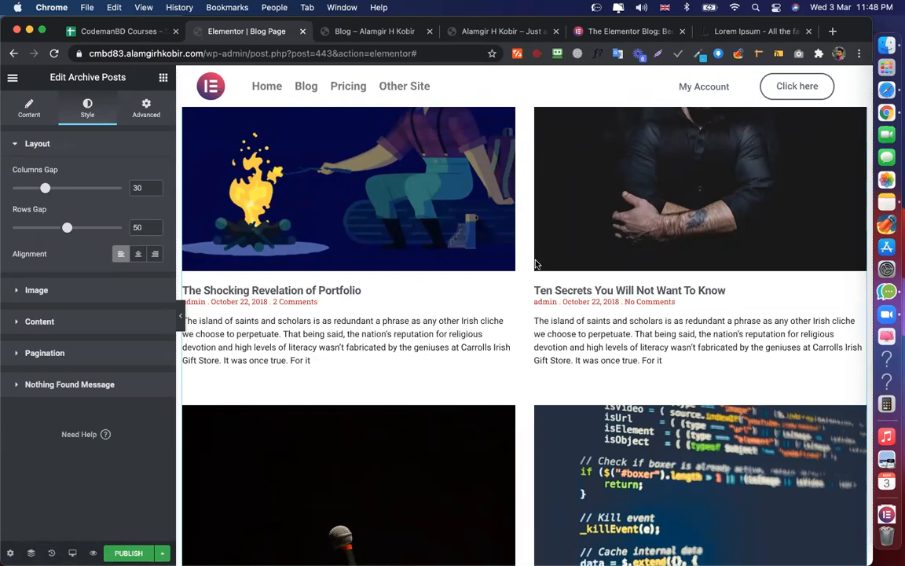
{"action": "scroll", "coordinate": [484, 251], "scroll_direction": "down", "scroll_amount": 1}
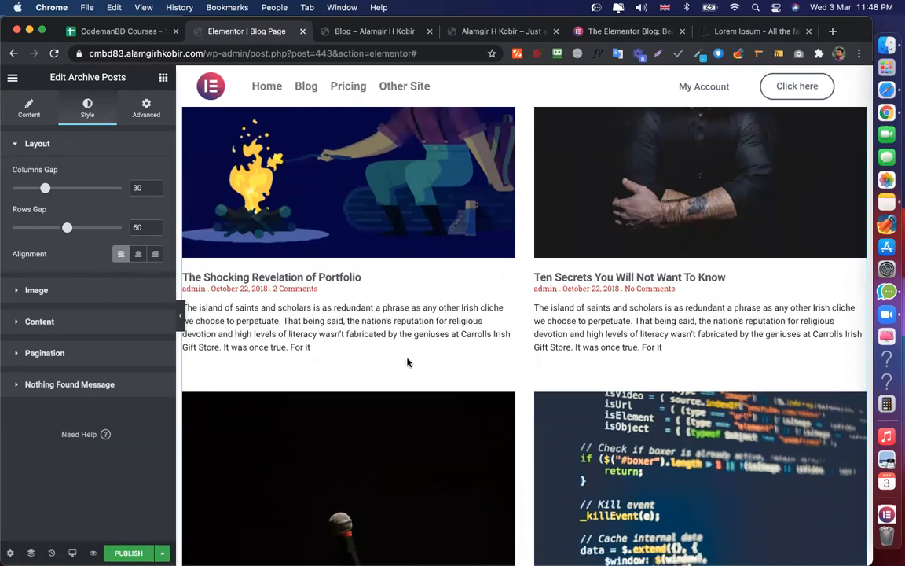
{"action": "scroll", "coordinate": [547, 242], "scroll_direction": "down", "scroll_amount": 5}
{"action": "scroll", "coordinate": [523, 245], "scroll_direction": "down", "scroll_amount": 1}
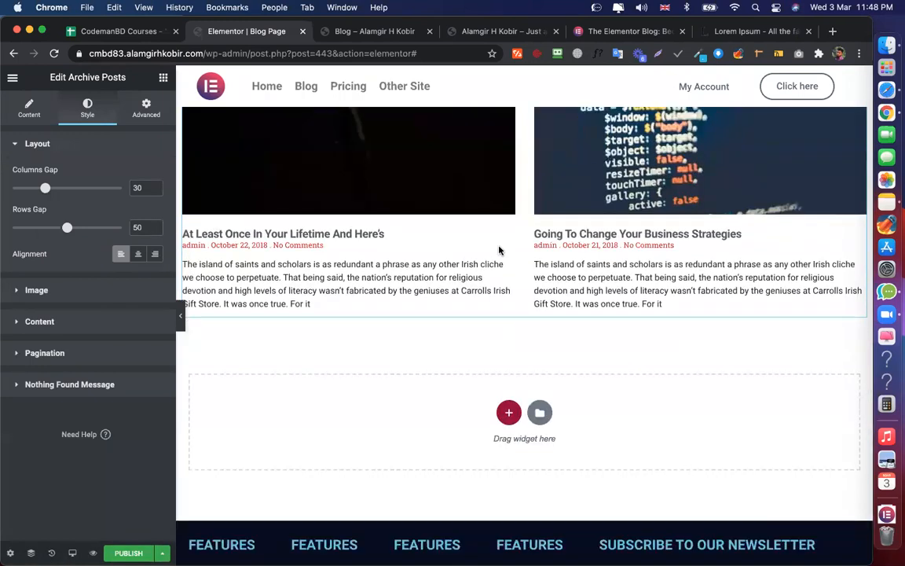
{"action": "scroll", "coordinate": [422, 272], "scroll_direction": "up", "scroll_amount": 1}
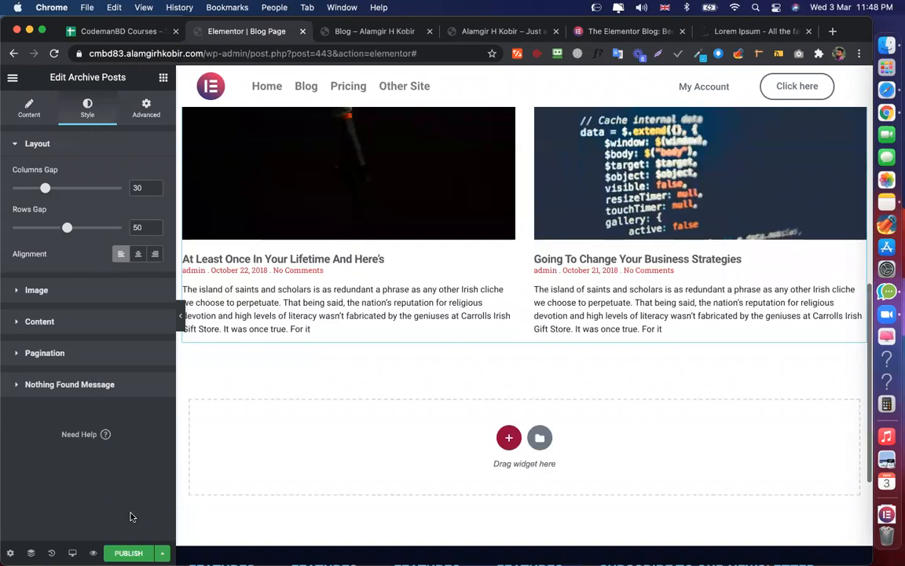
{"action": "scroll", "coordinate": [452, 388], "scroll_direction": "up", "scroll_amount": 9}
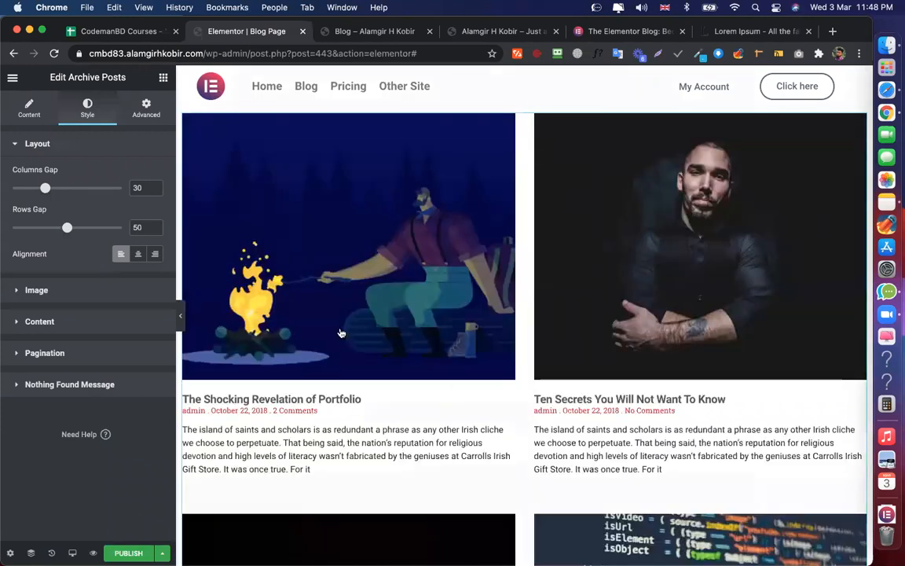
{"action": "key", "text": "super+s"}
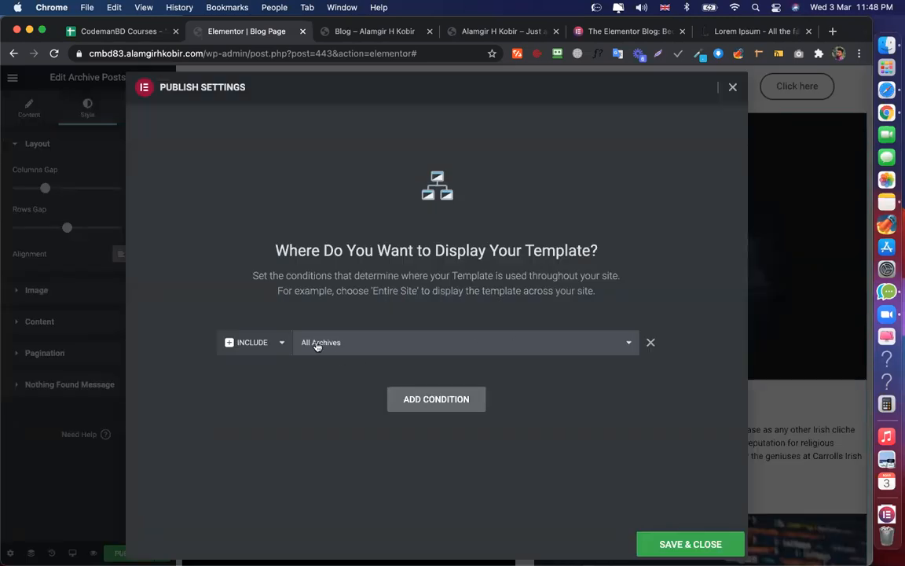
{"action": "left_click", "coordinate": [364, 349]}
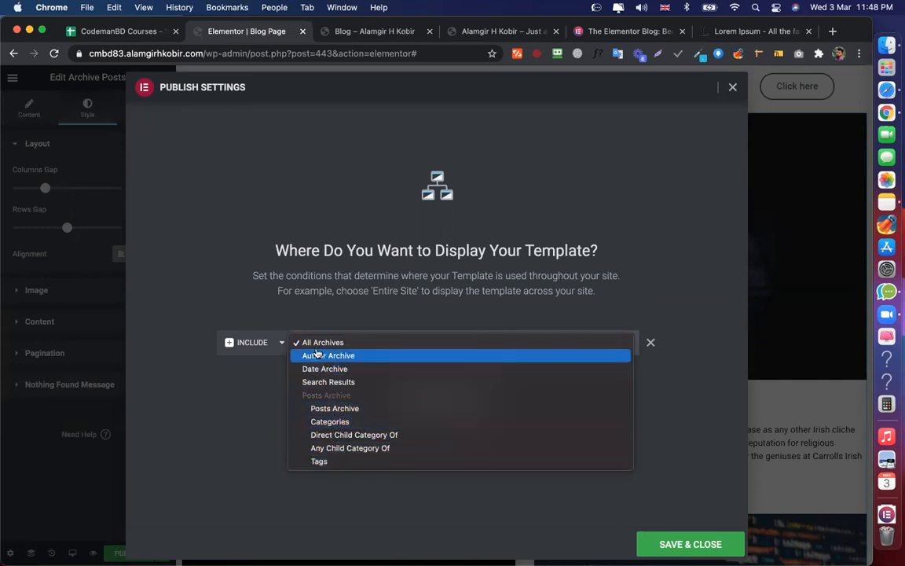
{"action": "left_click", "coordinate": [431, 343]}
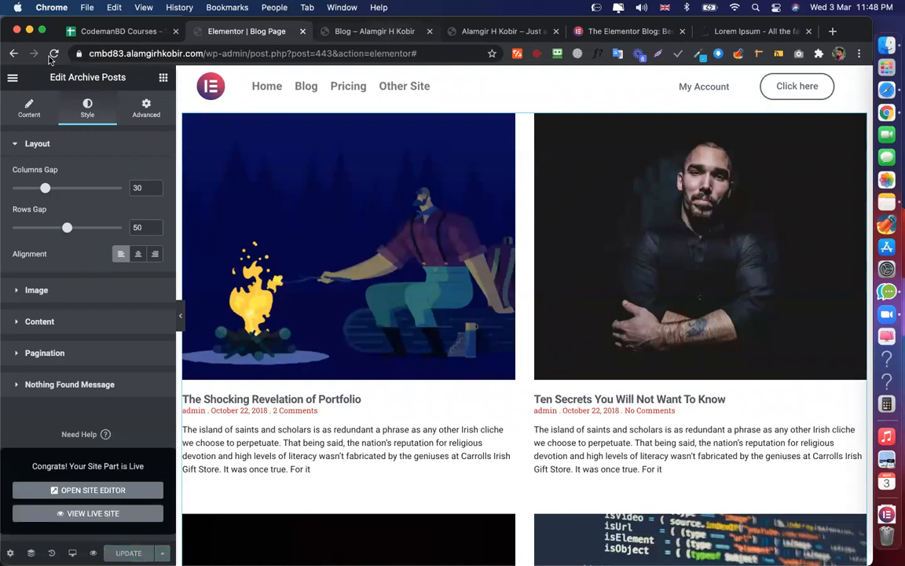
{"action": "left_click", "coordinate": [349, 32]}
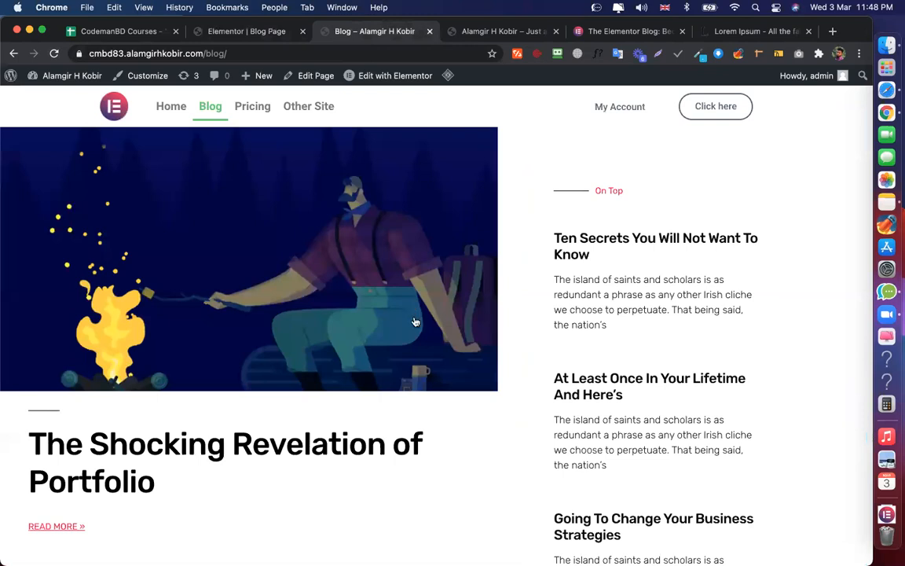
{"action": "left_click", "coordinate": [628, 210]}
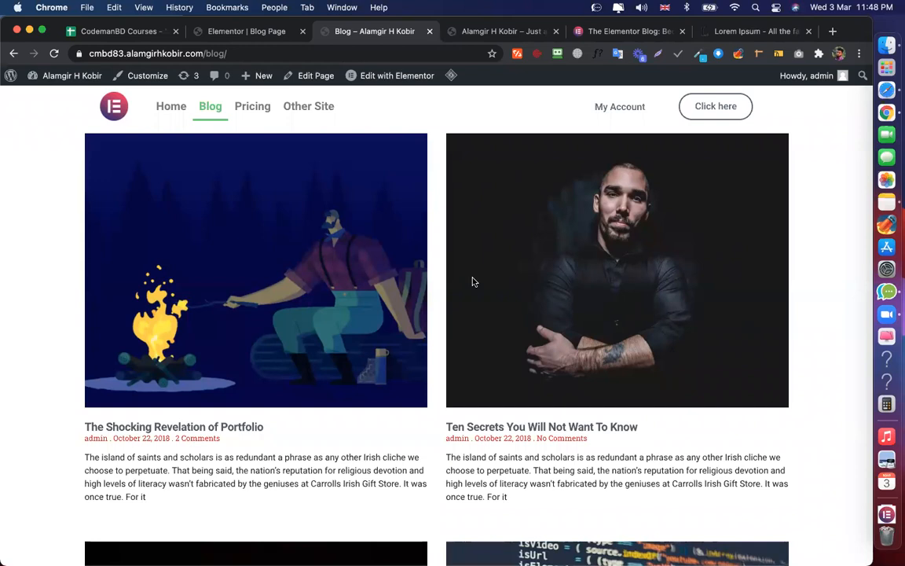
Exit the Elementor editor to the WordPress dashboard and open the site's Menus page
{"action": "left_click", "coordinate": [247, 33]}
{"action": "left_click", "coordinate": [19, 74]}
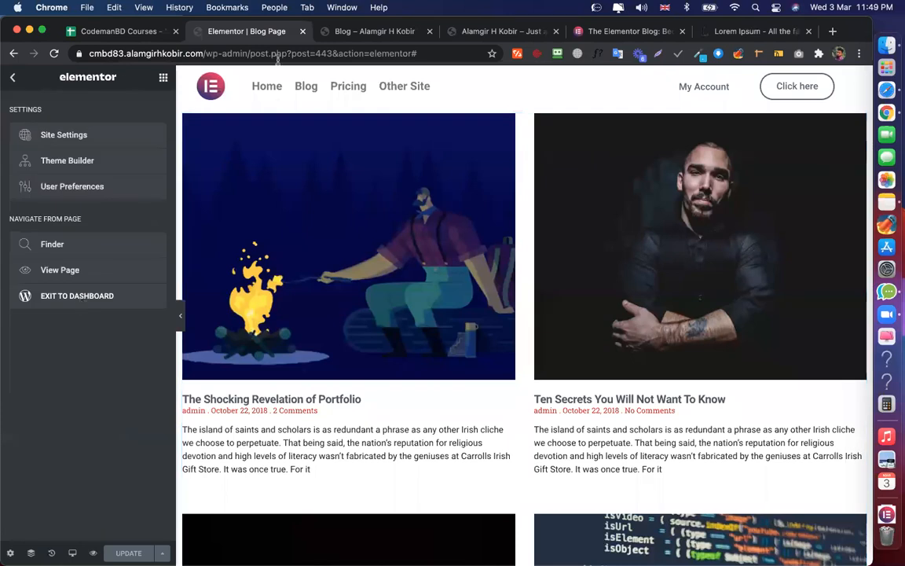
{"action": "left_click", "coordinate": [77, 296]}
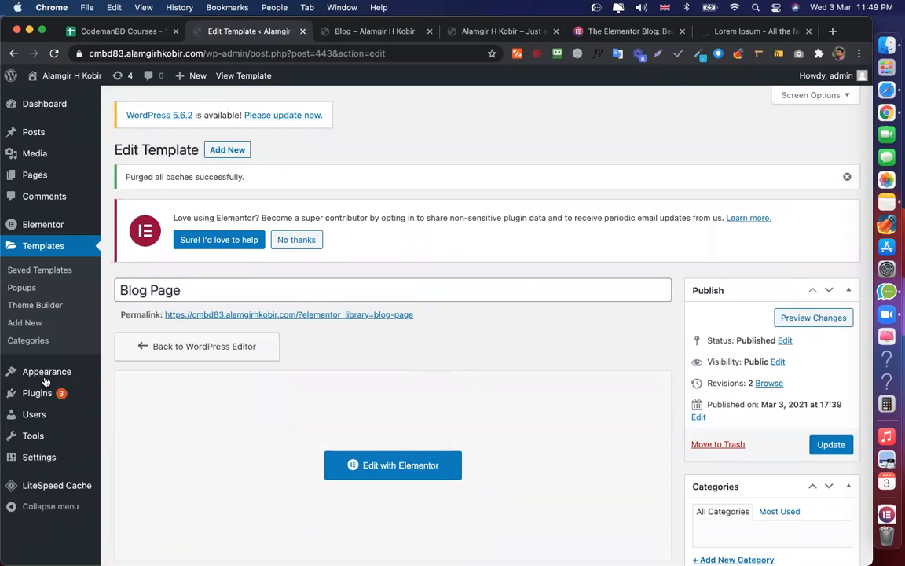
{"action": "mouse_move", "coordinate": [46, 376]}
{"action": "left_click", "coordinate": [122, 426]}
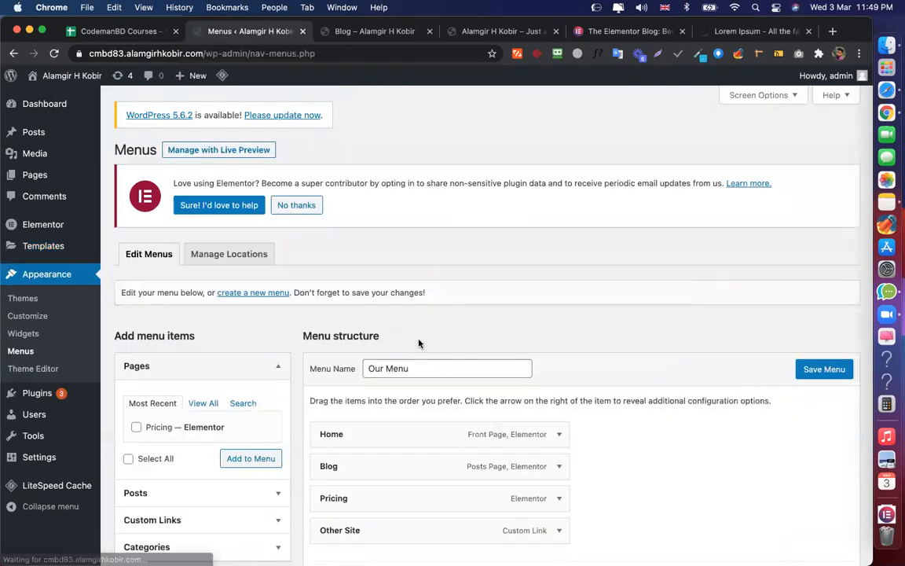
Nest Other Site as a sub item under Blog in Our Menu and save the menu
{"action": "scroll", "coordinate": [418, 351], "scroll_direction": "down", "scroll_amount": 5}
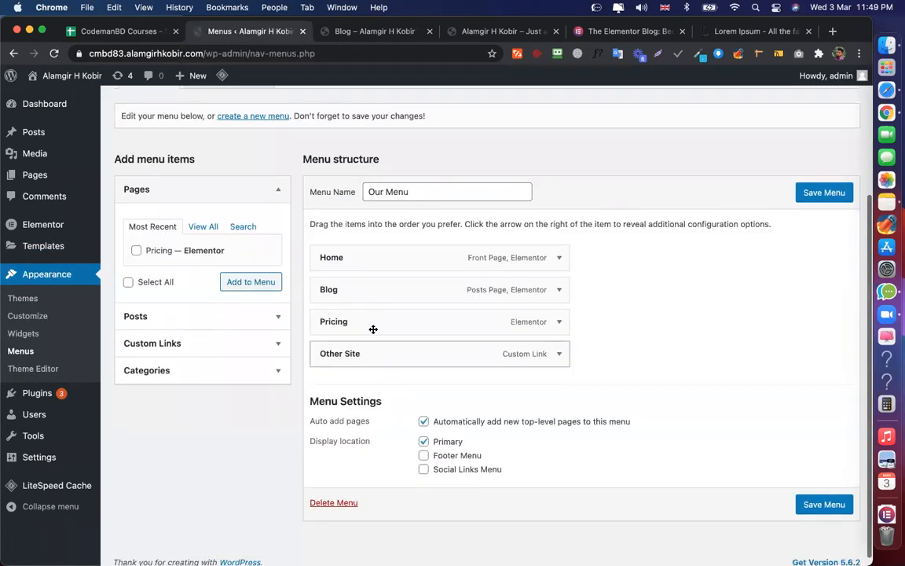
{"action": "left_click_drag", "start_coordinate": [366, 343], "coordinate": [388, 344]}
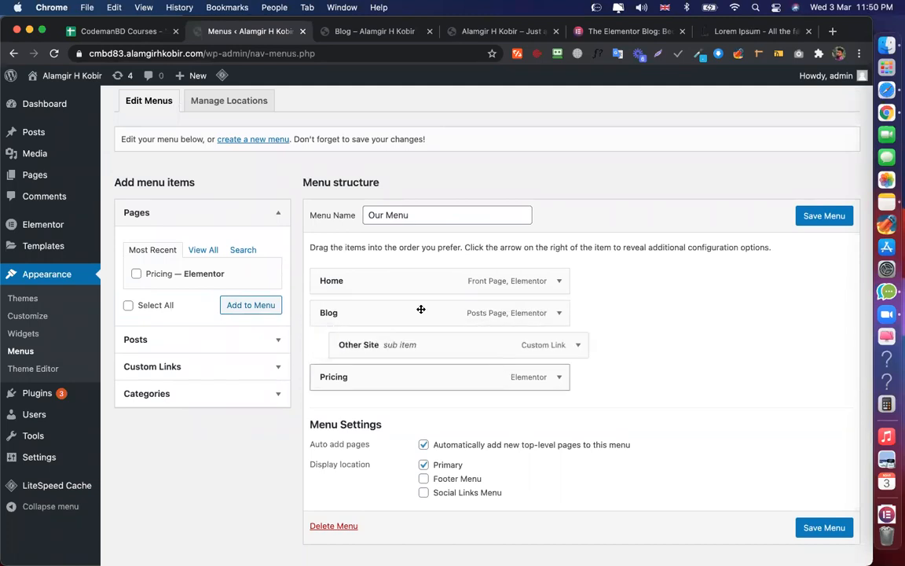
{"action": "left_click", "coordinate": [829, 224]}
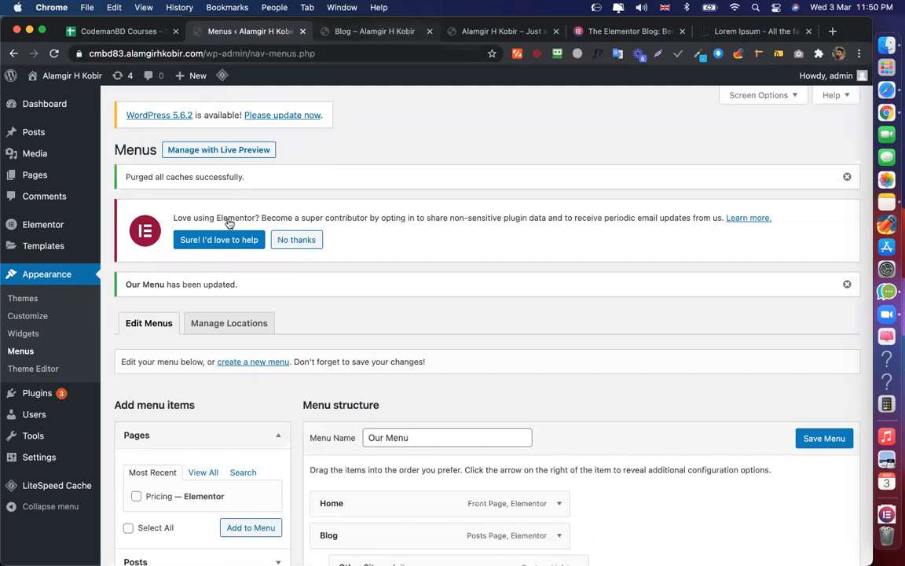
Check the Blog submenu on the live blog page, and review the saved menu structure
{"action": "key", "text": "ctrl+Tab"}
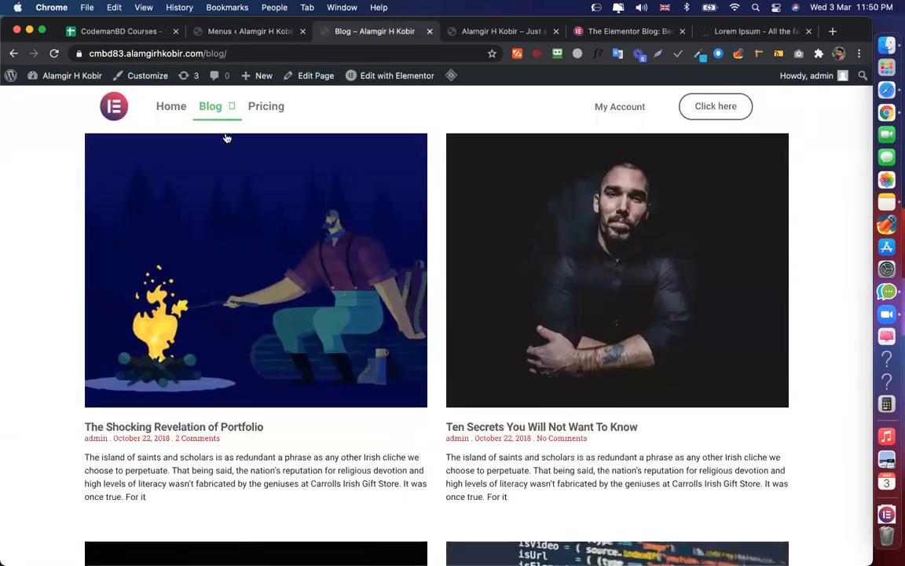
{"action": "mouse_move", "coordinate": [222, 110]}
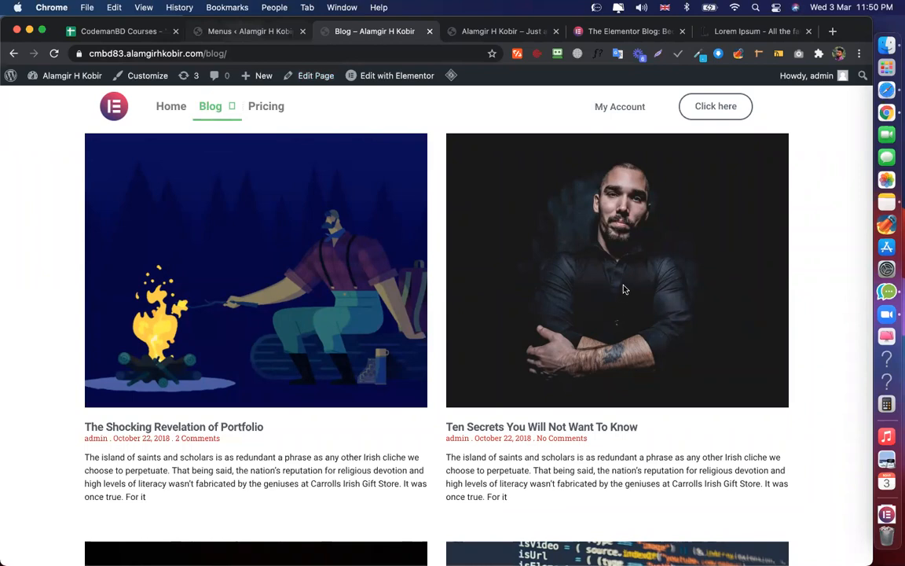
{"action": "key", "text": "ctrl+shift+Tab"}
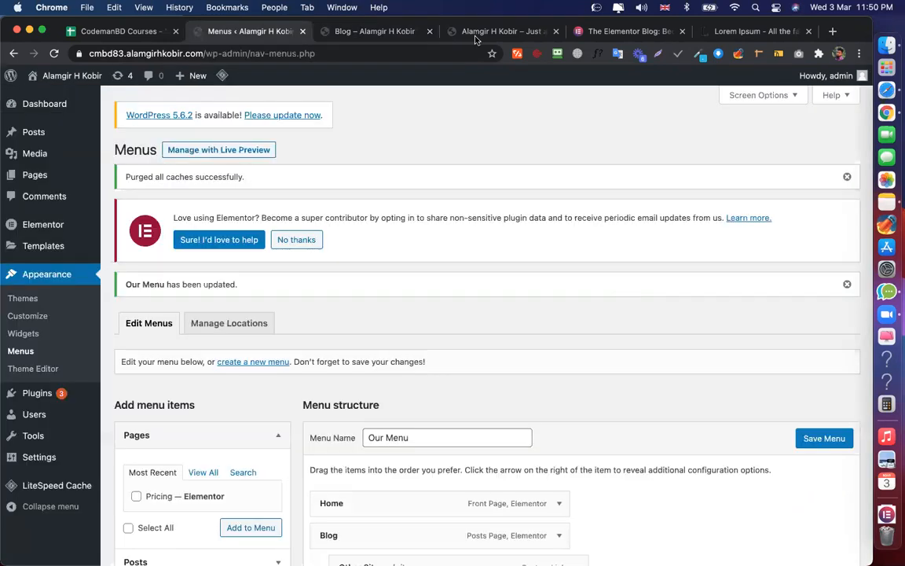
{"action": "scroll", "coordinate": [502, 345], "scroll_direction": "down", "scroll_amount": 5}
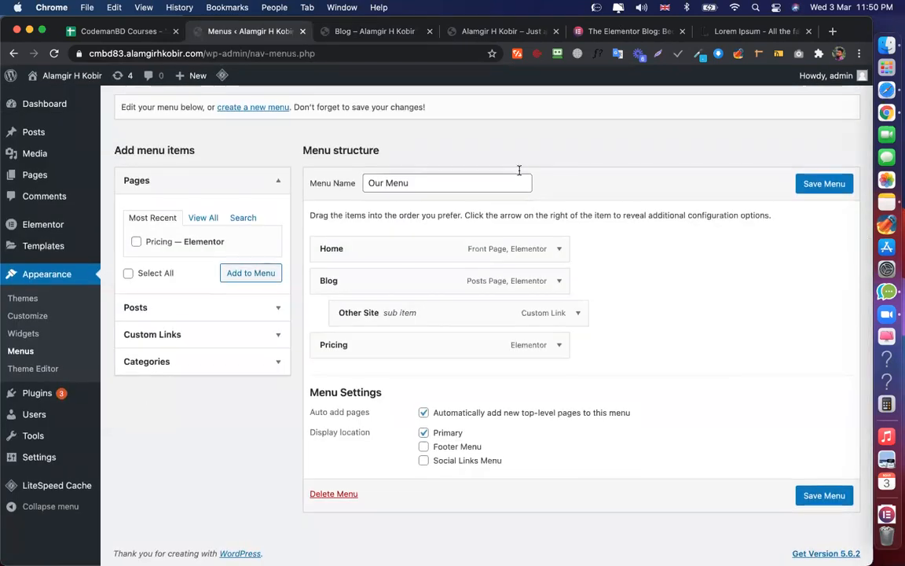
Compare the Elementor article "How To Speed up WordPress: In-Depth Guide" with the site's own post "The Shocking Revelation of Portfolio"
{"action": "right_click", "coordinate": [664, 354]}
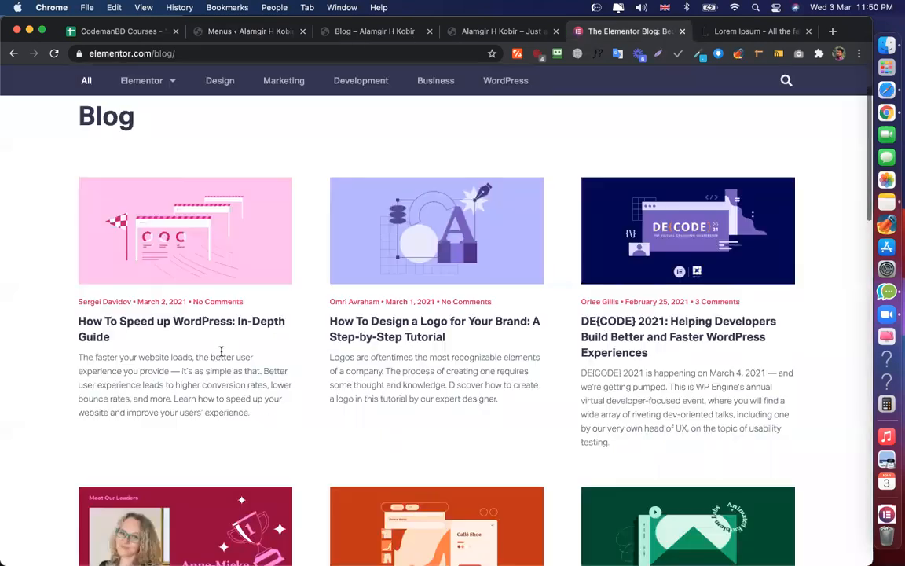
{"action": "scroll", "coordinate": [220, 351], "scroll_direction": "up", "scroll_amount": 1}
{"action": "left_click", "coordinate": [203, 343]}
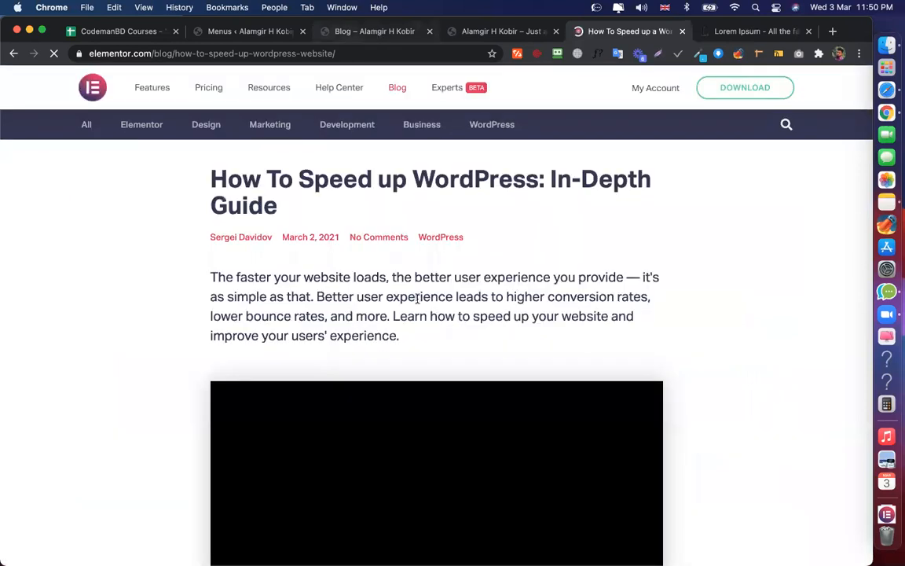
{"action": "key", "text": "super+3"}
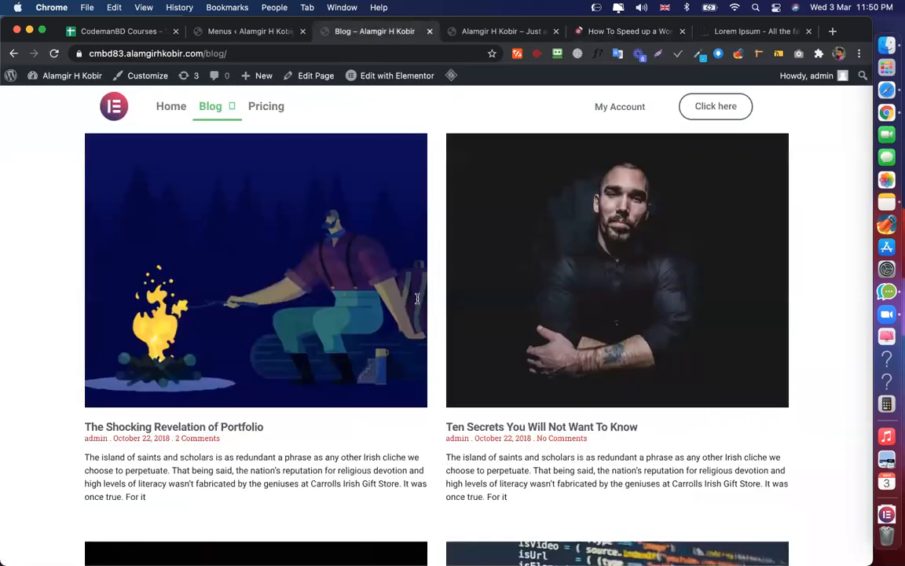
{"action": "scroll", "coordinate": [417, 299], "scroll_direction": "down", "scroll_amount": 2}
{"action": "left_click", "coordinate": [418, 303]}
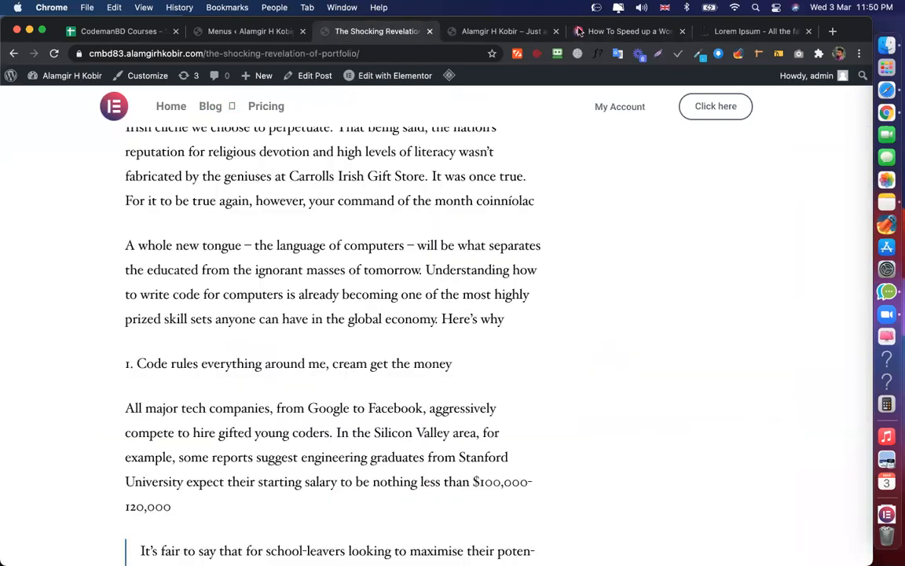
Compare the top of the site's own post with the title area of the Elementor speed-up article
{"action": "scroll", "coordinate": [324, 250], "scroll_direction": "up", "scroll_amount": 2}
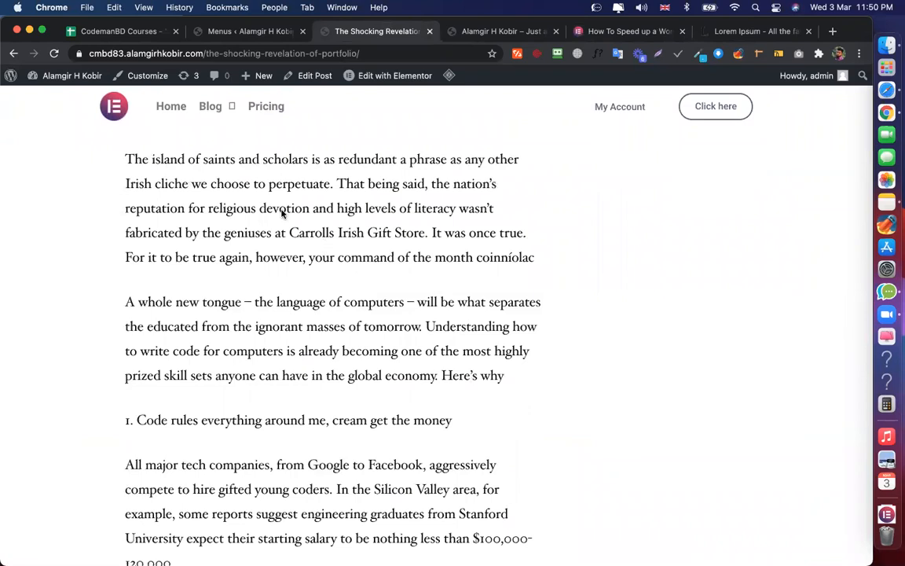
{"action": "key", "text": "super+5"}
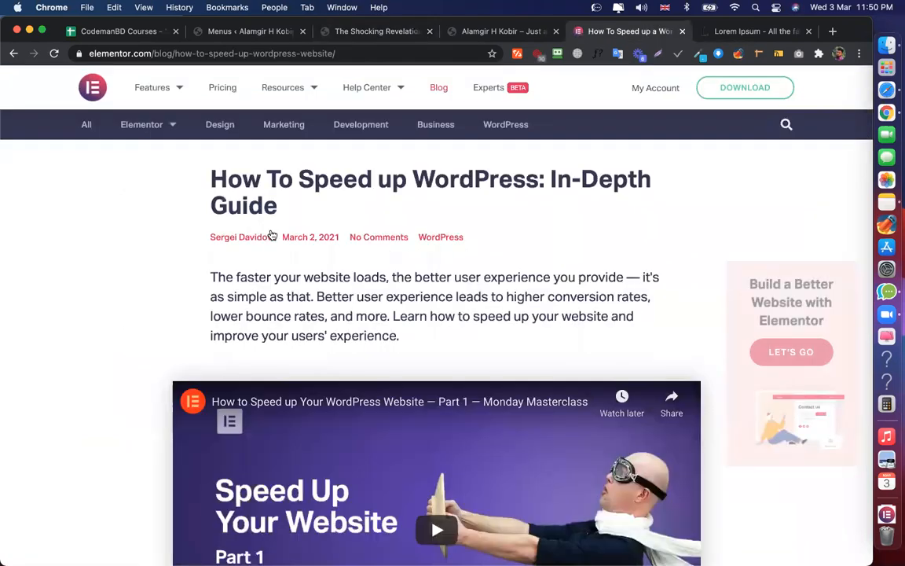
{"action": "left_click_drag", "start_coordinate": [400, 214], "coordinate": [200, 161]}
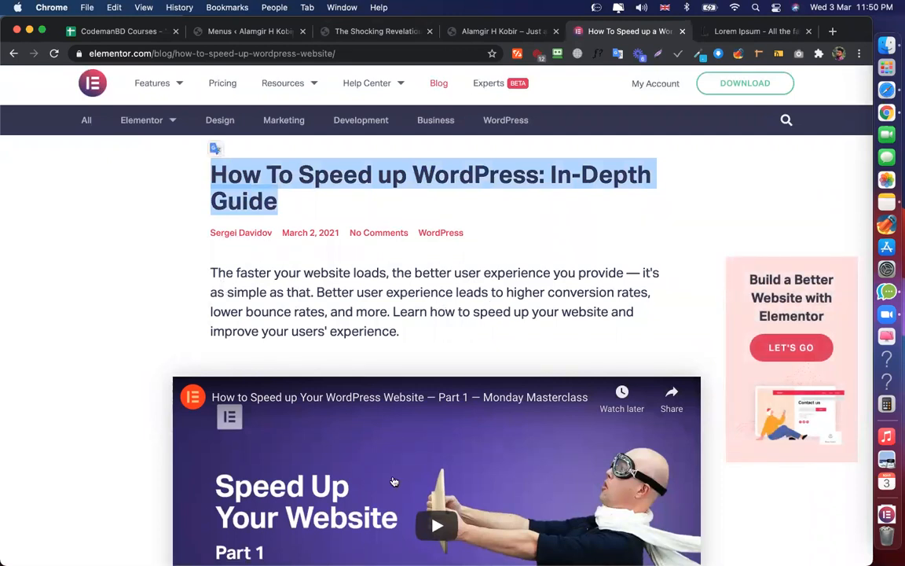
{"action": "left_click", "coordinate": [463, 442]}
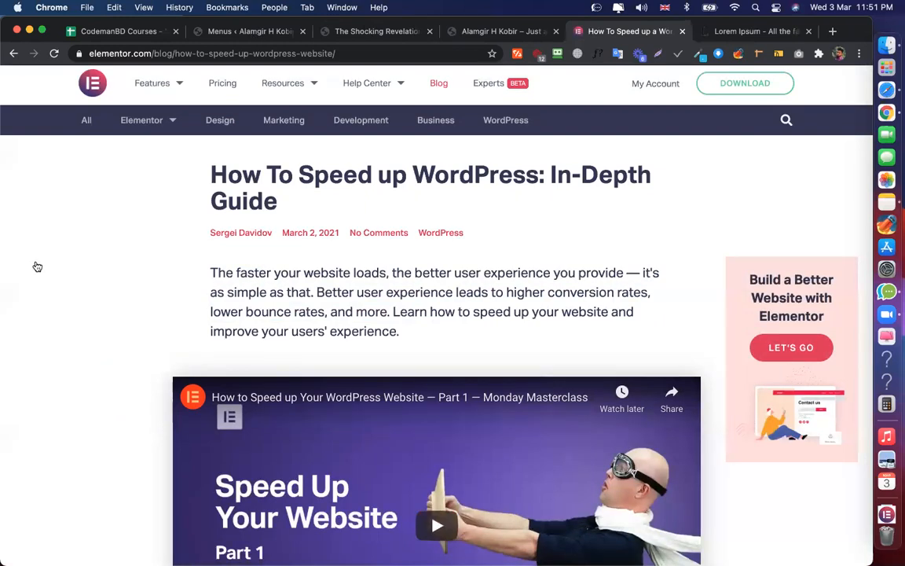
Open the Theme Builder section of the WordPress templates and review the listed templates
{"action": "key", "text": "super+2"}
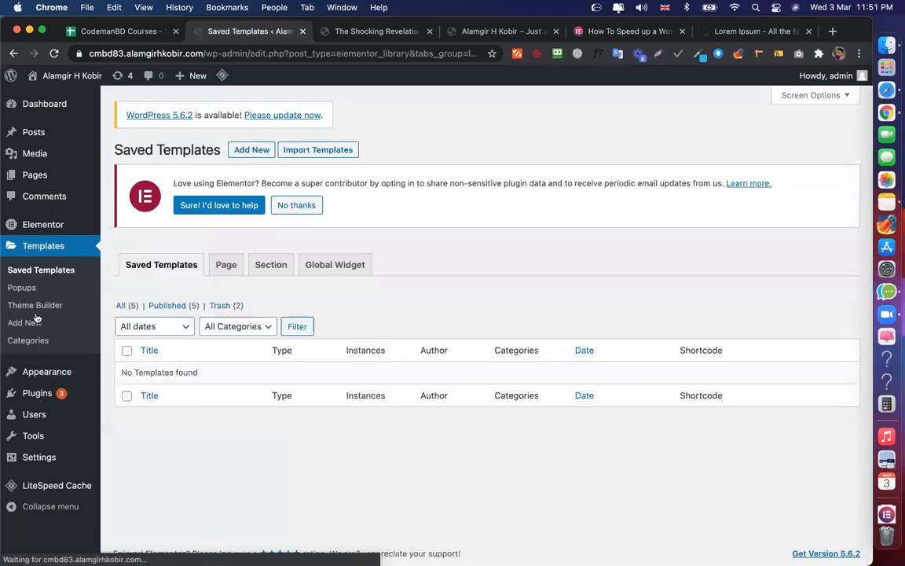
{"action": "left_click", "coordinate": [48, 305]}
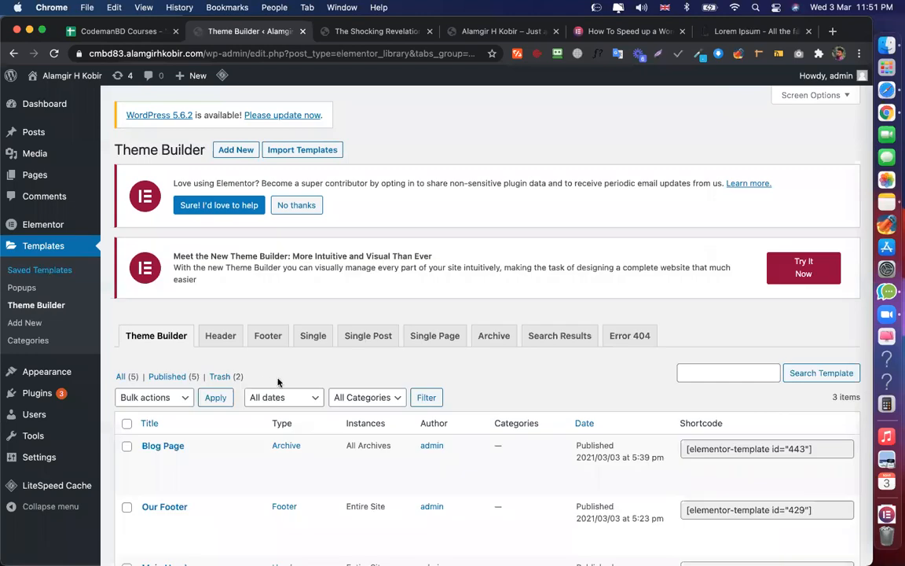
{"action": "scroll", "coordinate": [45, 243], "scroll_direction": "down", "scroll_amount": 1}
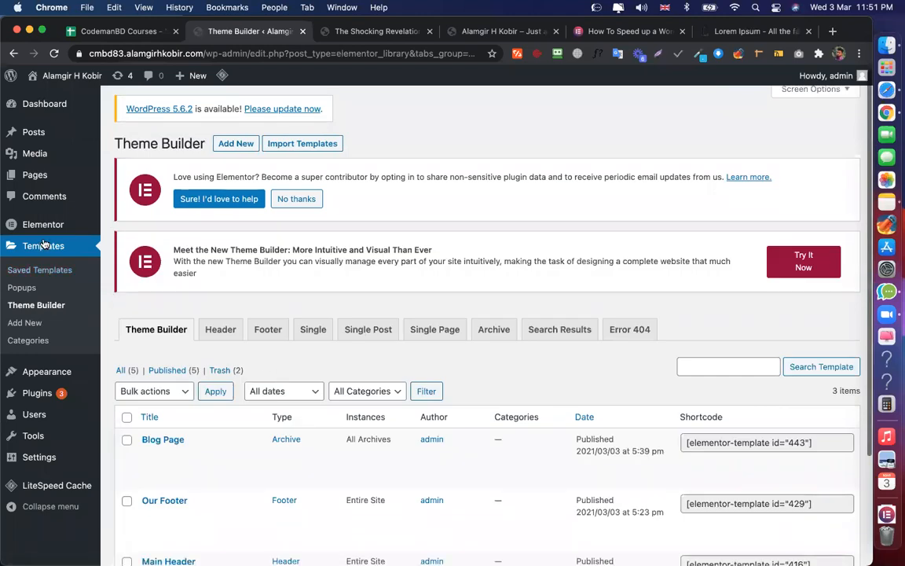
{"action": "scroll", "coordinate": [297, 368], "scroll_direction": "down", "scroll_amount": 4}
{"action": "left_click", "coordinate": [275, 361]}
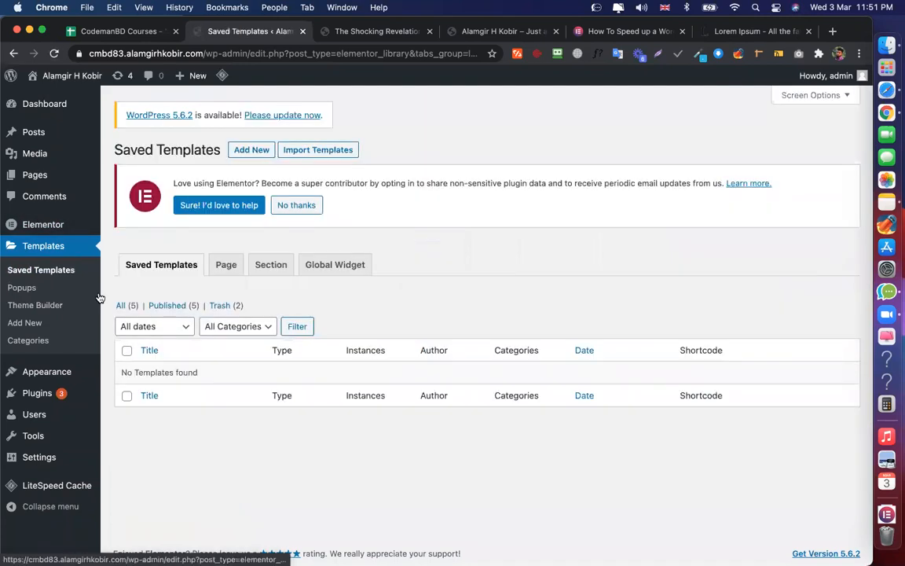
{"action": "left_click", "coordinate": [45, 308]}
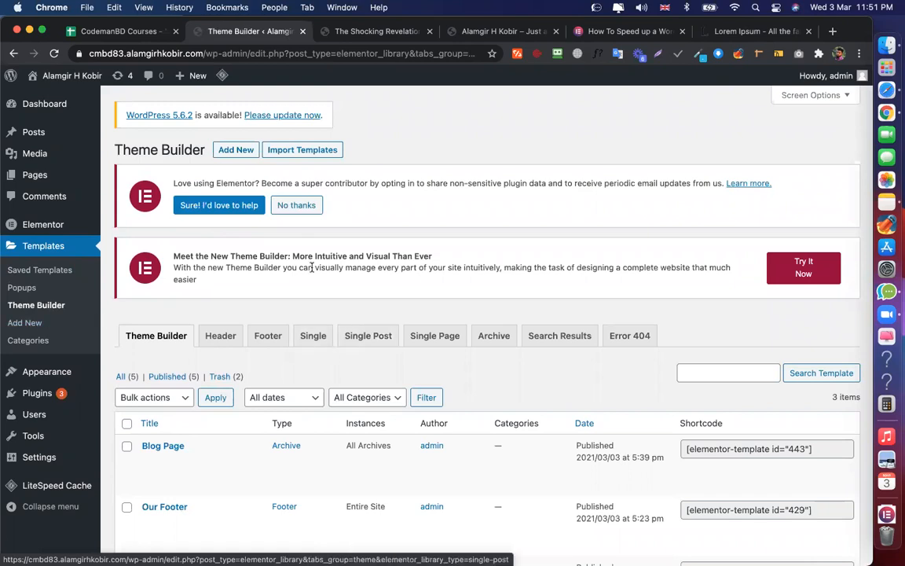
{"action": "scroll", "coordinate": [369, 253], "scroll_direction": "down", "scroll_amount": 3}
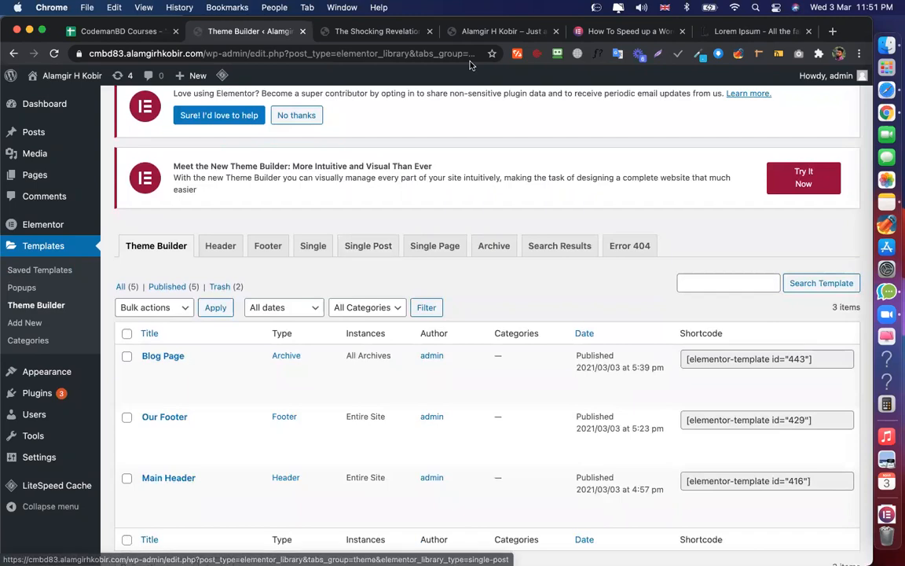
Check the live home page and the post "The Shocking Revelation of Portfolio", and return to Theme Builder
{"action": "left_click", "coordinate": [475, 33]}
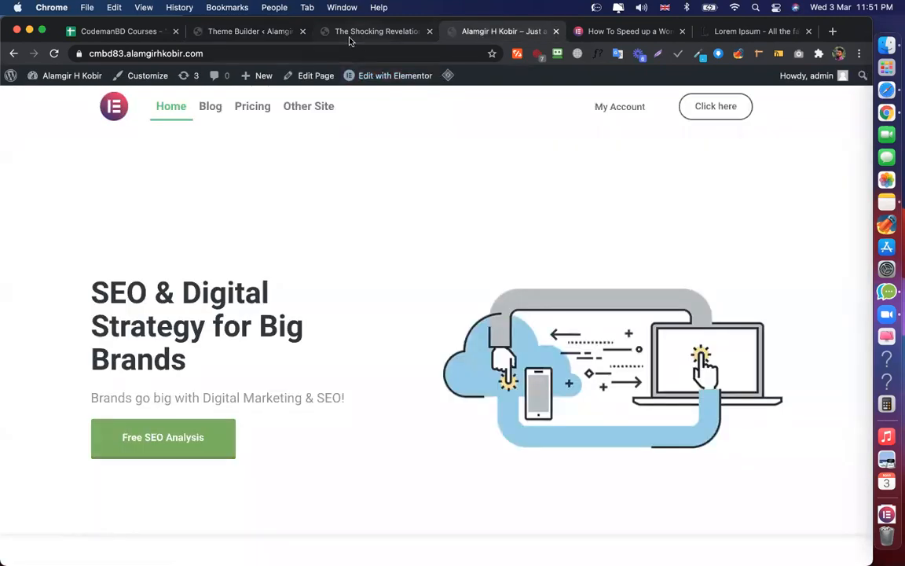
{"action": "left_click", "coordinate": [370, 30]}
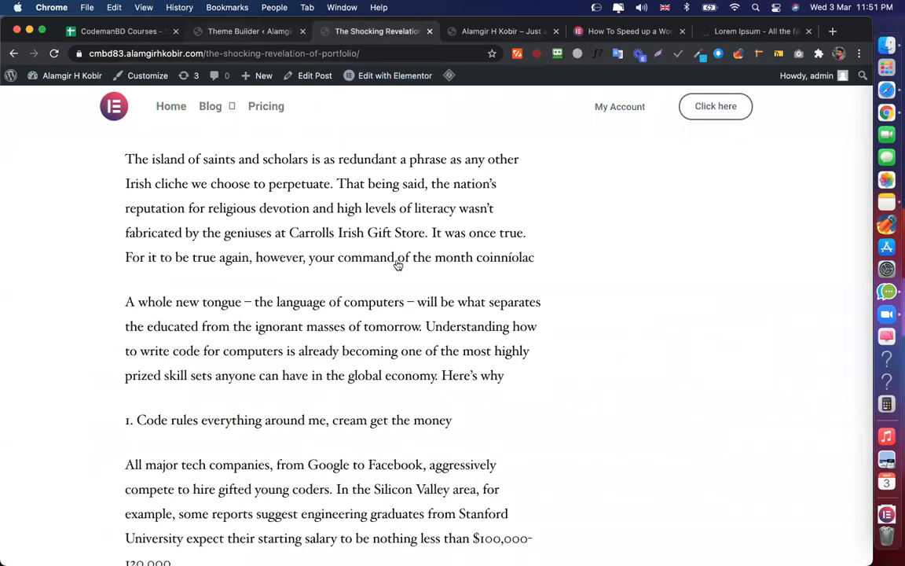
{"action": "key", "text": "ctrl+shift+Tab"}
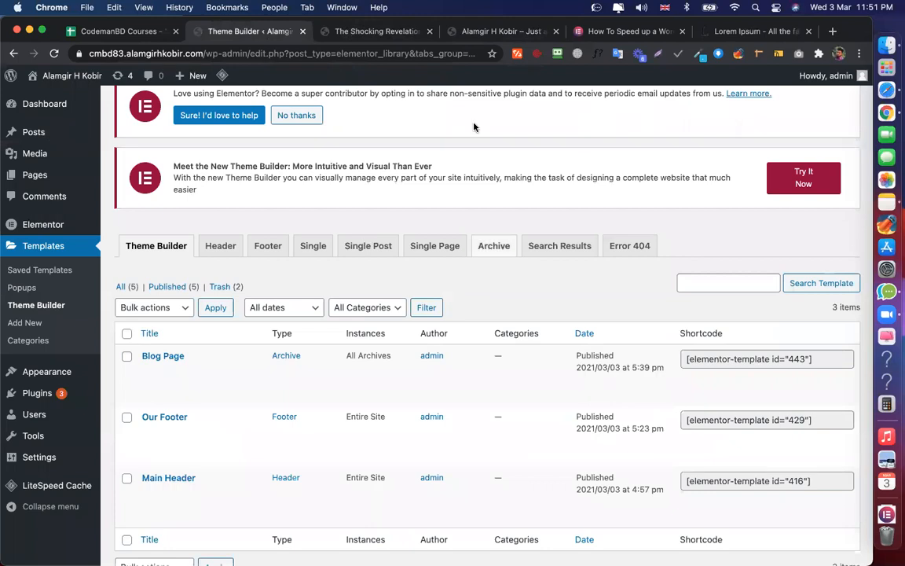
Create a new Single Post template named "Post tem" in Theme Builder
{"action": "left_click", "coordinate": [368, 246]}
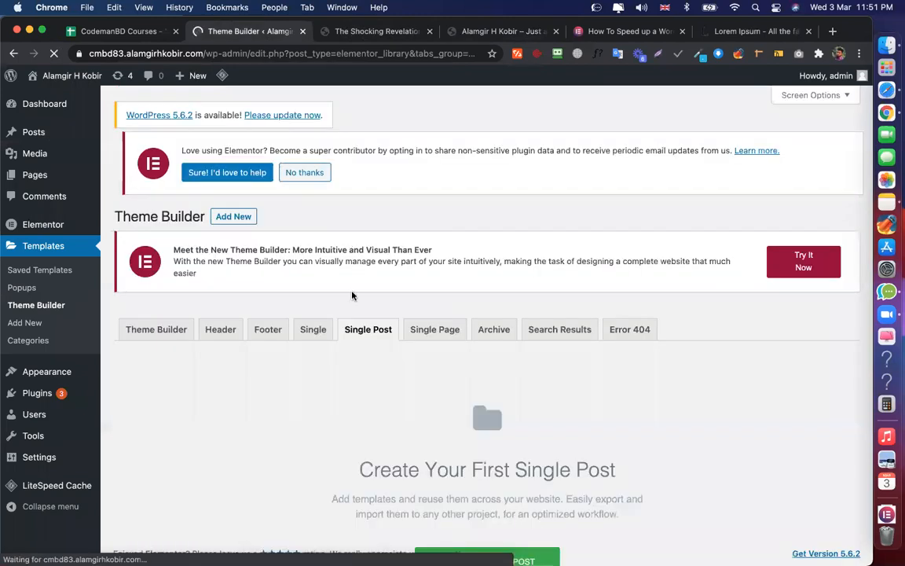
{"action": "scroll", "coordinate": [507, 488], "scroll_direction": "down", "scroll_amount": 2}
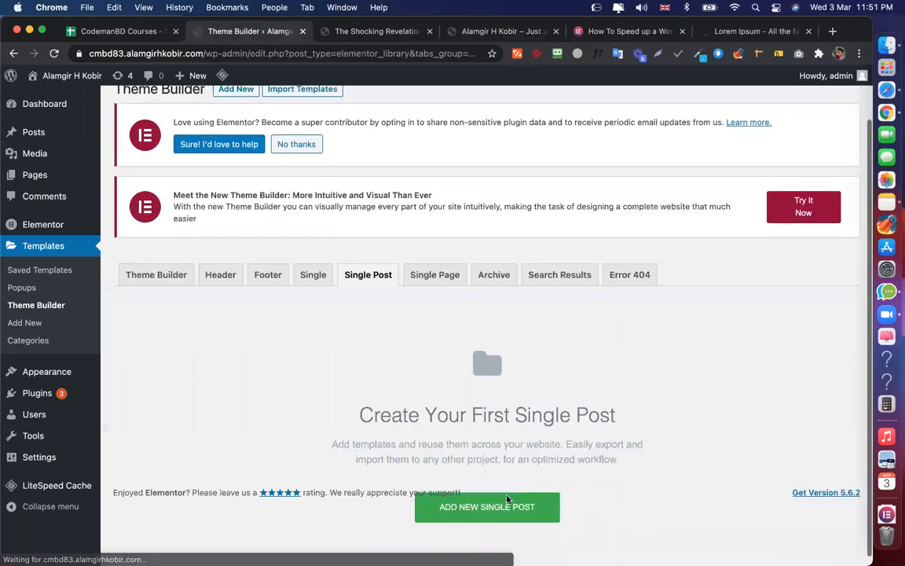
{"action": "scroll", "coordinate": [497, 500], "scroll_direction": "down", "scroll_amount": 1}
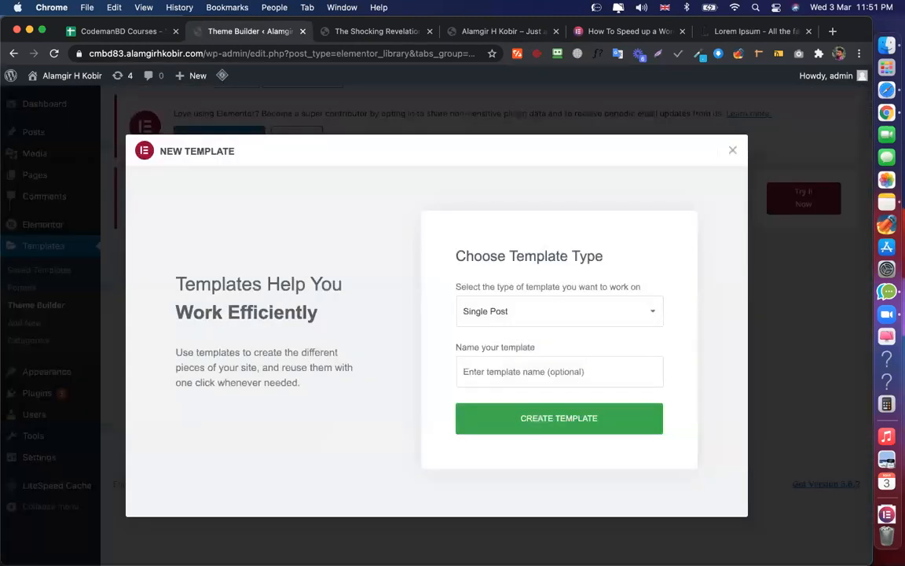
{"action": "left_click", "coordinate": [527, 370]}
{"action": "type", "text": "Post tem"}
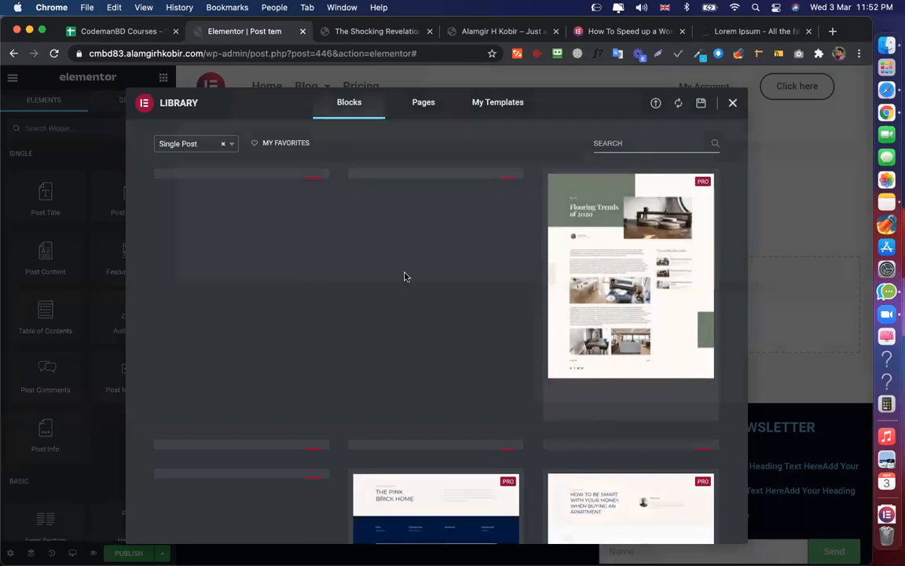
Dismiss the template library, add a one-column section to the template, and place a Post Title widget in it
{"action": "key", "text": "Escape"}
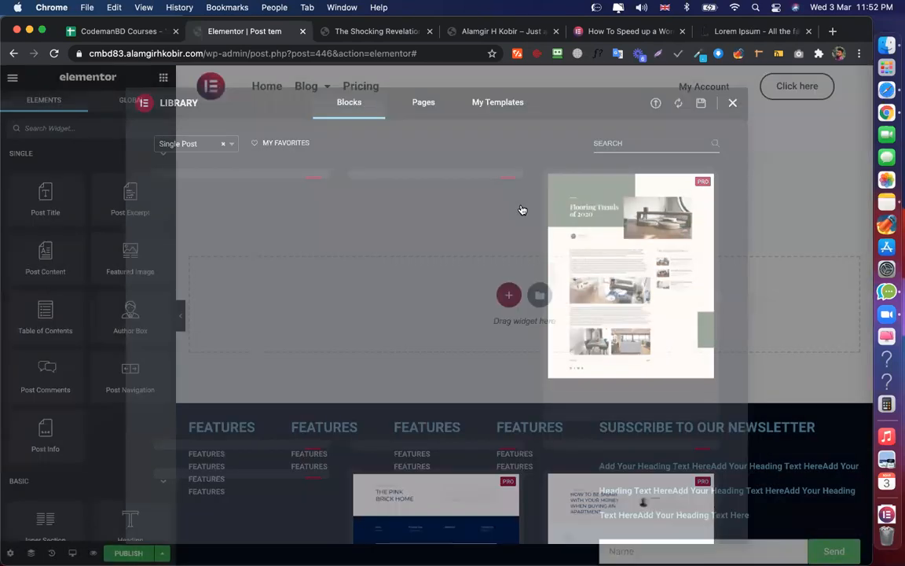
{"action": "left_click", "coordinate": [510, 295]}
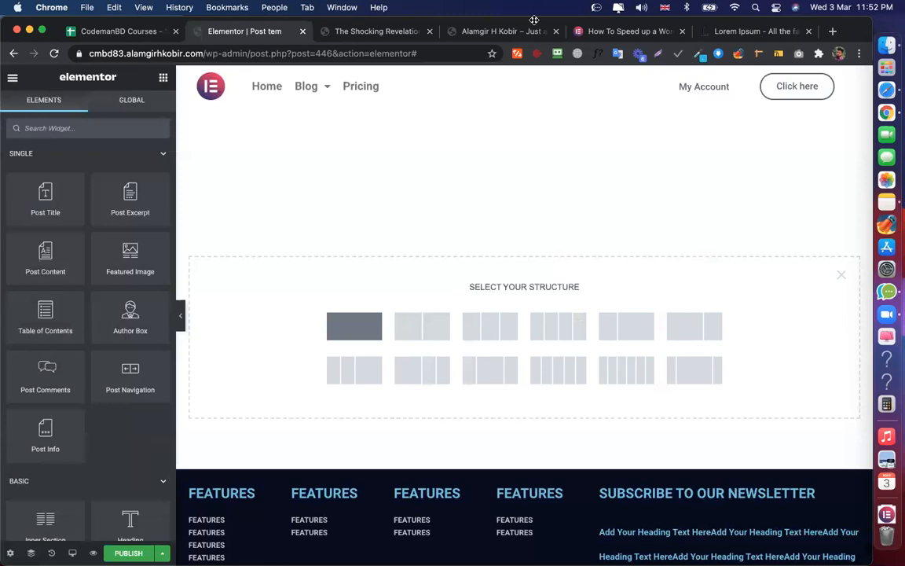
{"action": "left_click", "coordinate": [354, 325]}
{"action": "left_click", "coordinate": [524, 206]}
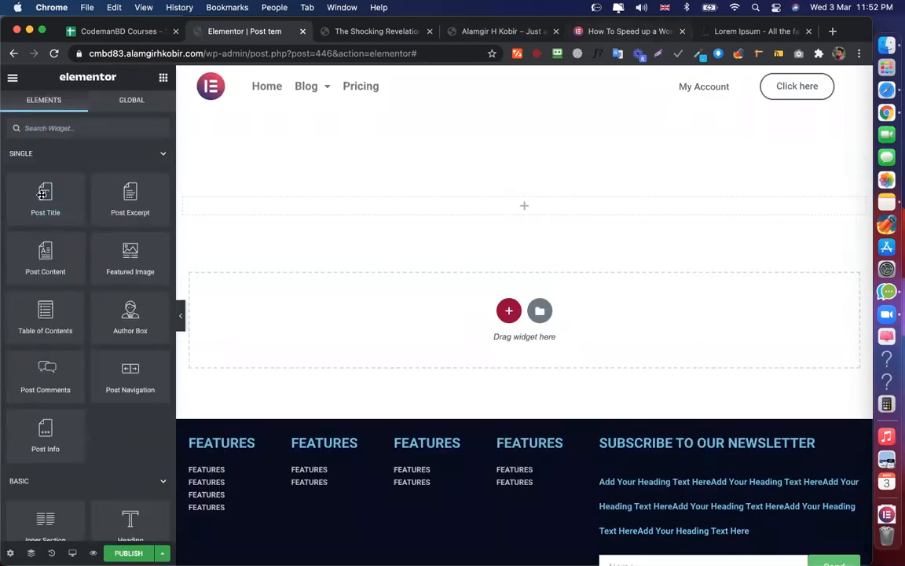
{"action": "left_click", "coordinate": [629, 31]}
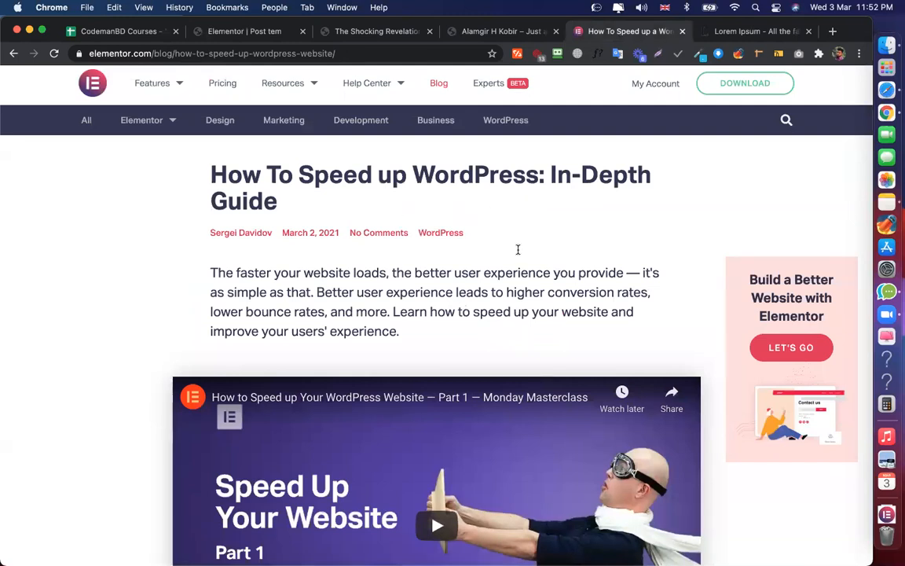
{"action": "key", "text": "super+2"}
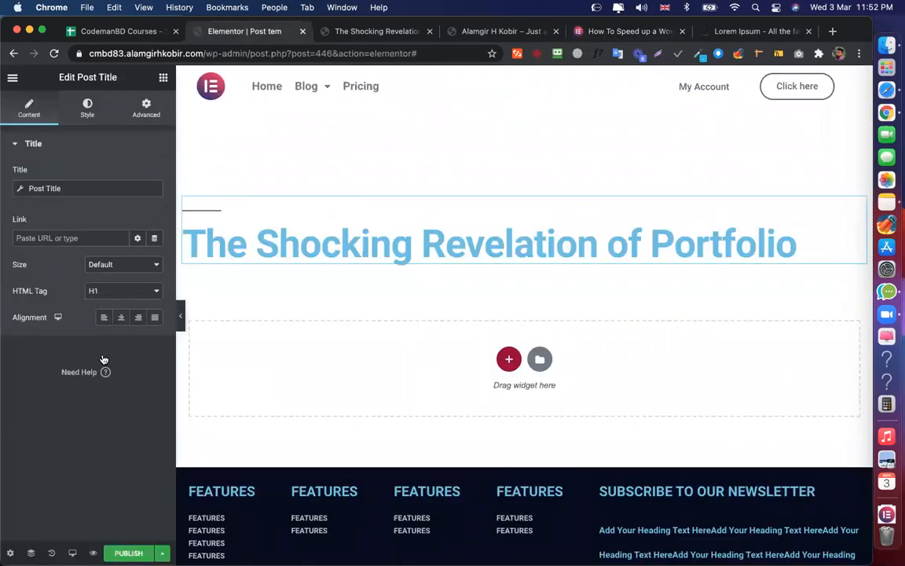
Set the Post Title's HTML tag to span and compare it with the Elementor article's heading
{"action": "left_click", "coordinate": [106, 290]}
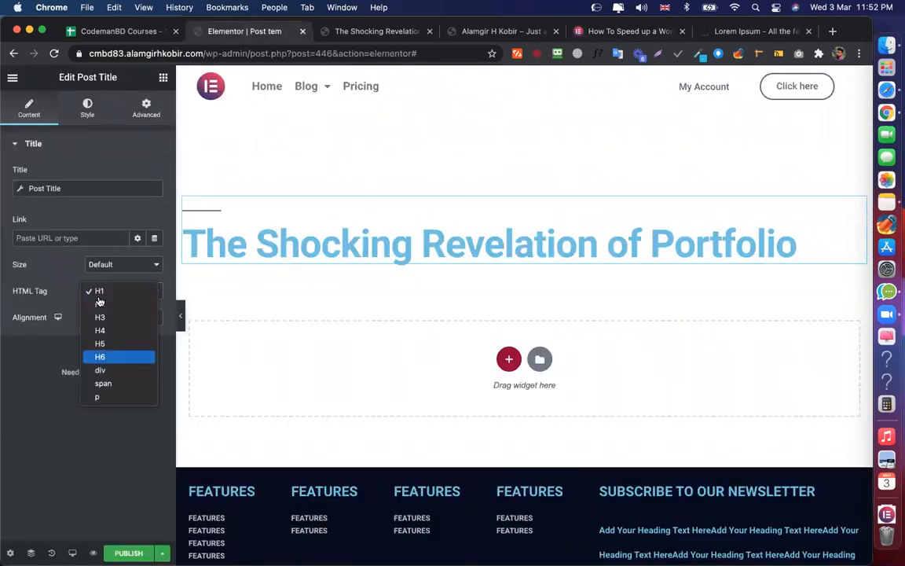
{"action": "left_click", "coordinate": [103, 384]}
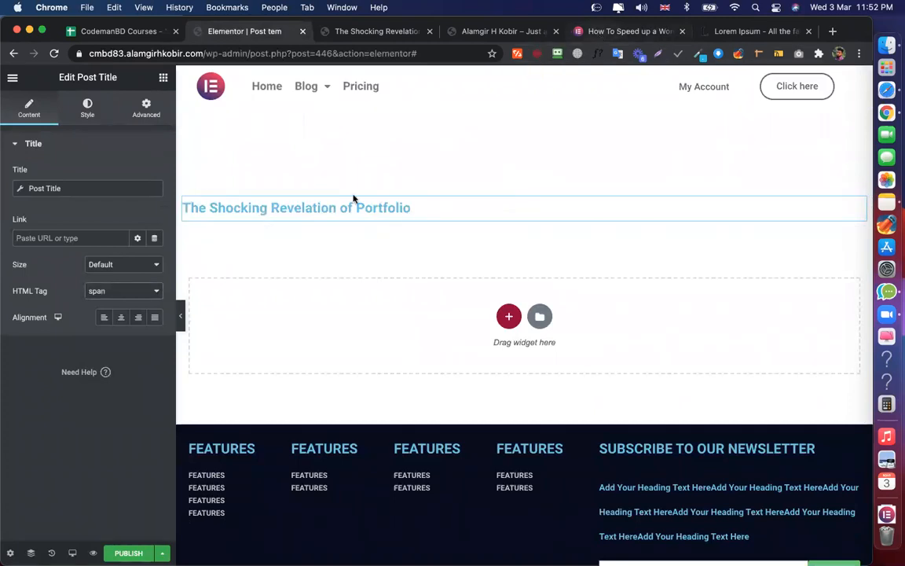
{"action": "key", "text": "super+5"}
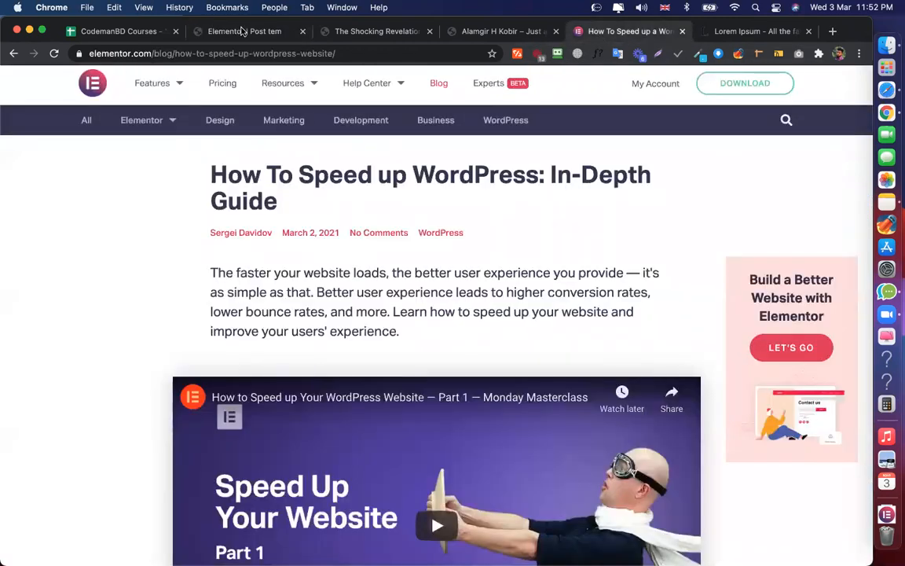
{"action": "left_click", "coordinate": [242, 31]}
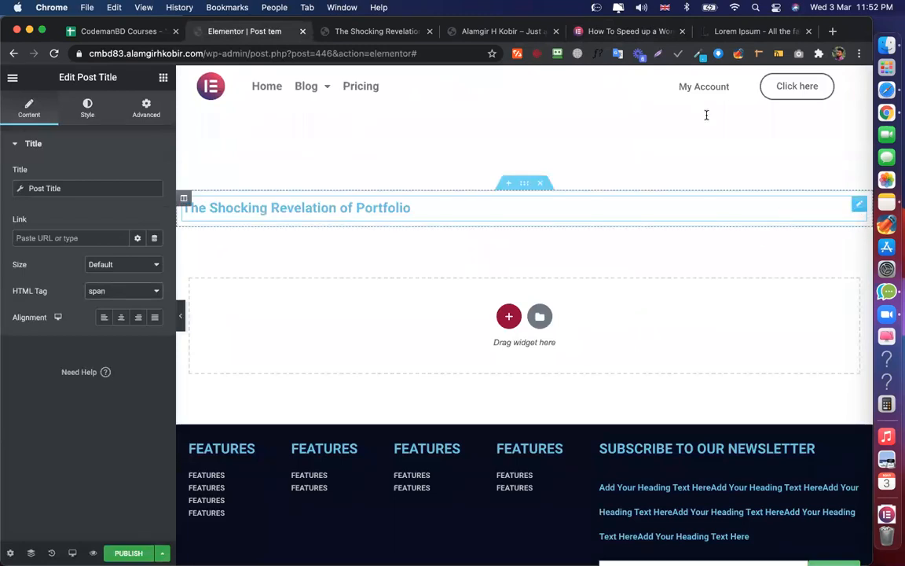
Review the Post Title's advanced settings and try to place an Inner Section widget at the post title
{"action": "left_click", "coordinate": [146, 108]}
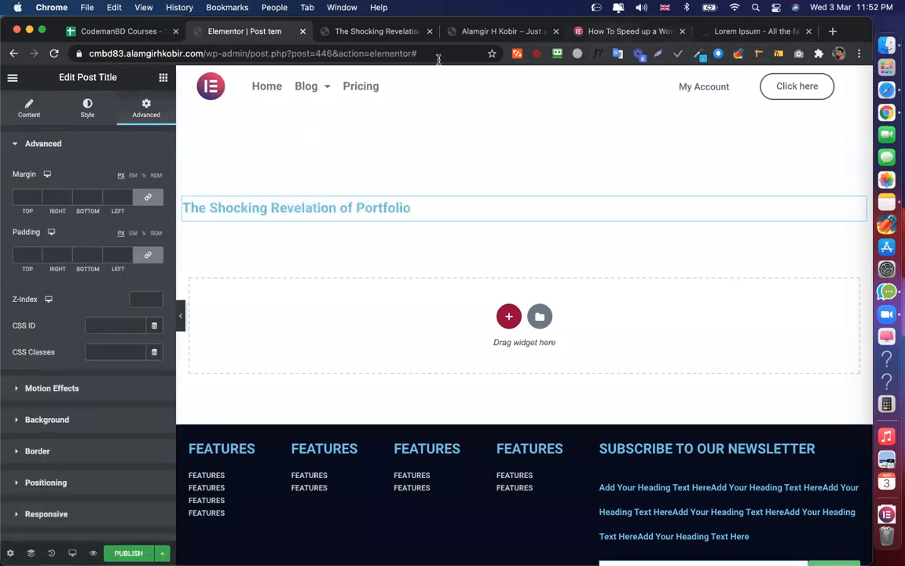
{"action": "key", "text": "super+5"}
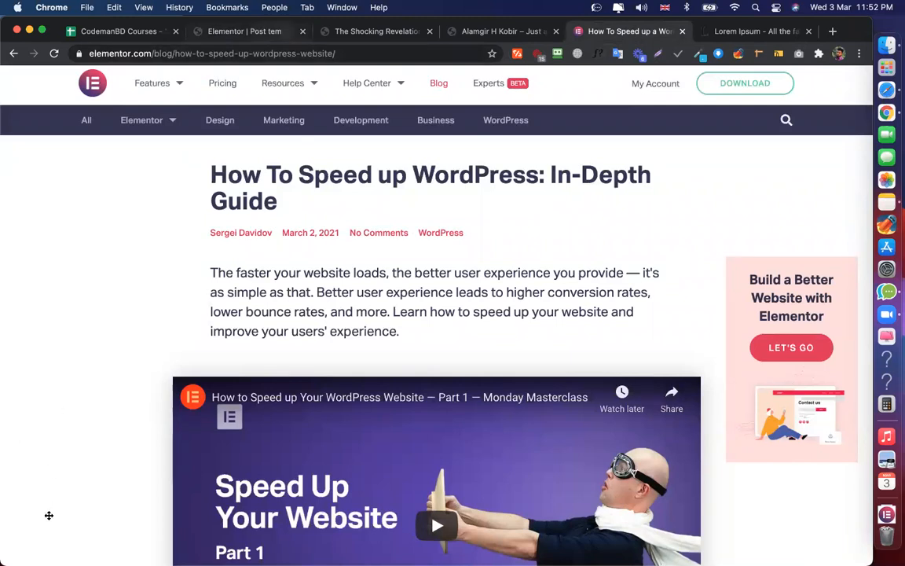
{"action": "key", "text": "super+2"}
{"action": "left_click_drag", "start_coordinate": [49, 516], "coordinate": [322, 200]}
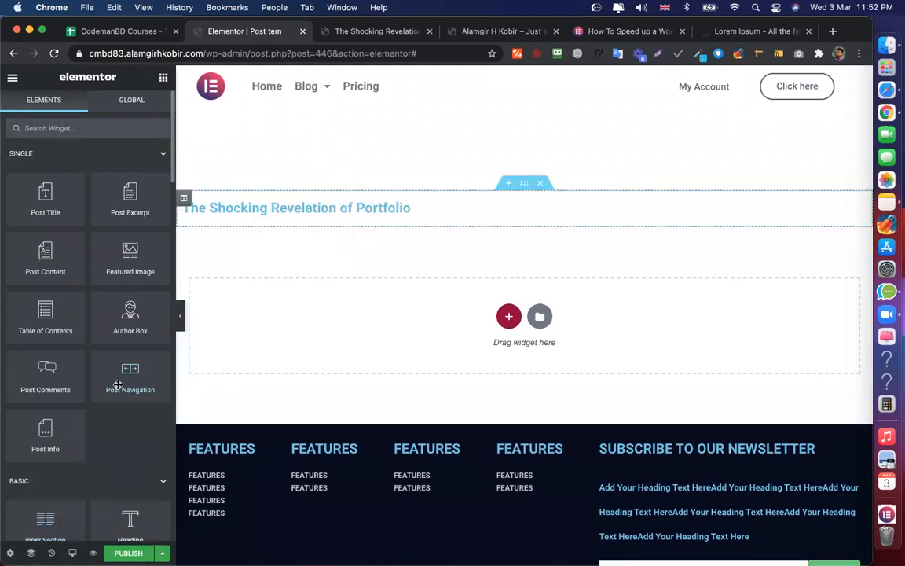
{"action": "scroll", "coordinate": [118, 377], "scroll_direction": "down", "scroll_amount": 7}
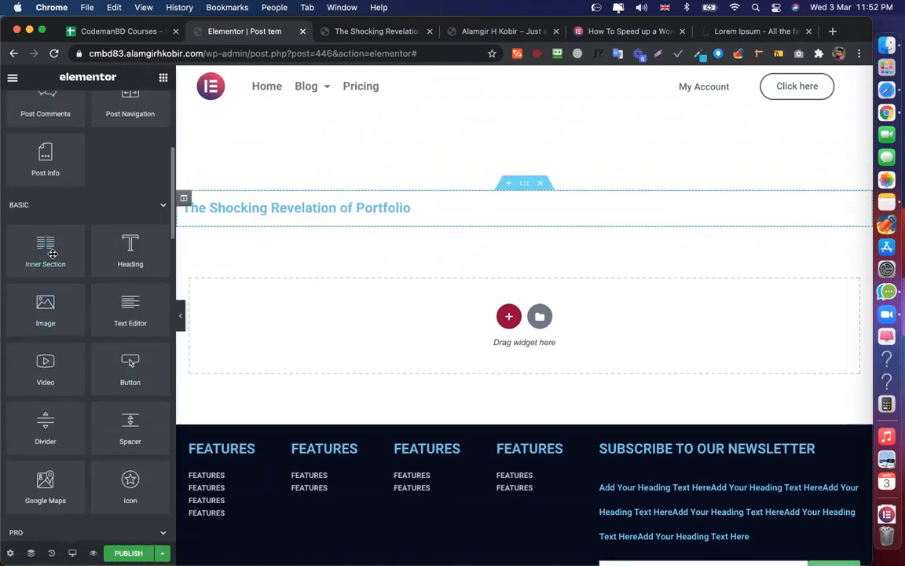
{"action": "scroll", "coordinate": [98, 189], "scroll_direction": "up", "scroll_amount": 3}
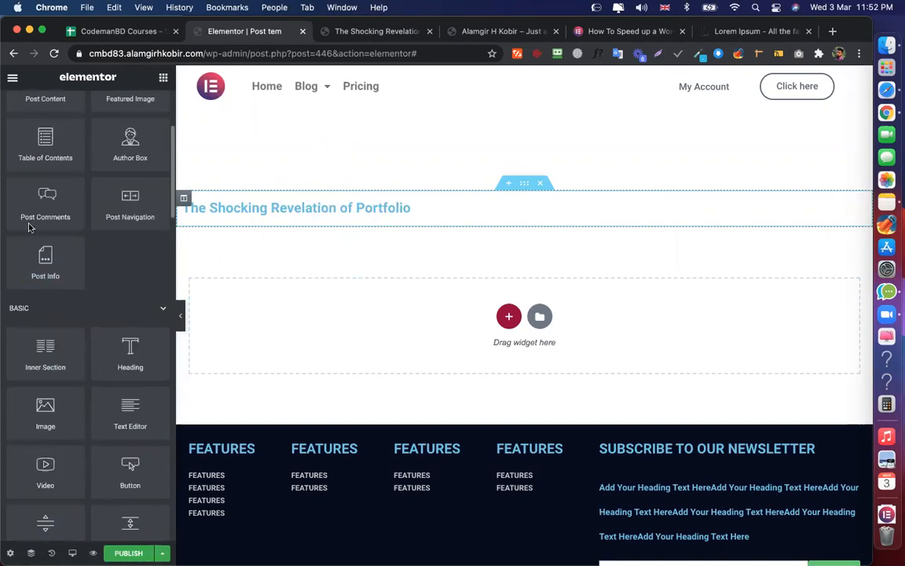
{"action": "scroll", "coordinate": [28, 227], "scroll_direction": "up", "scroll_amount": 5}
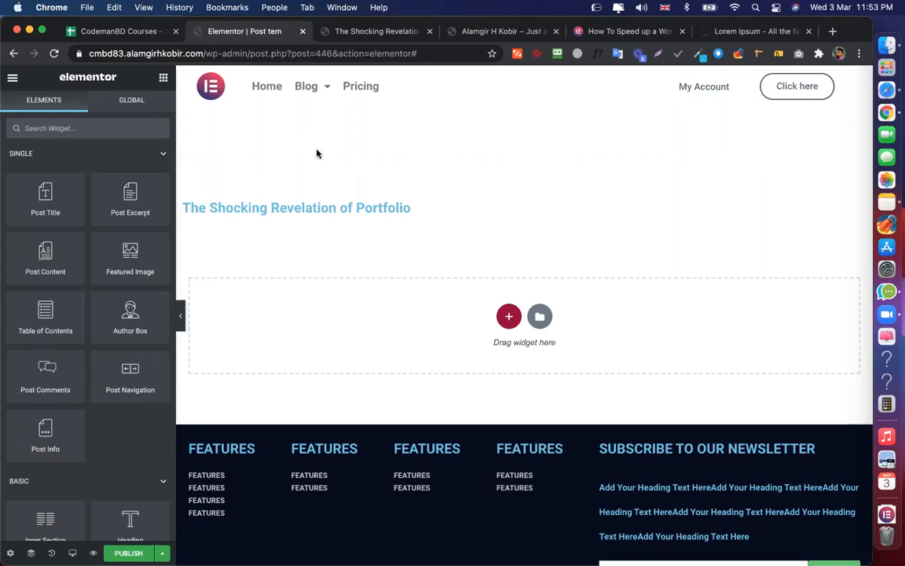
Look over the Post Title settings and available widgets, and recheck the Elementor article's header layout
{"action": "left_click", "coordinate": [266, 217]}
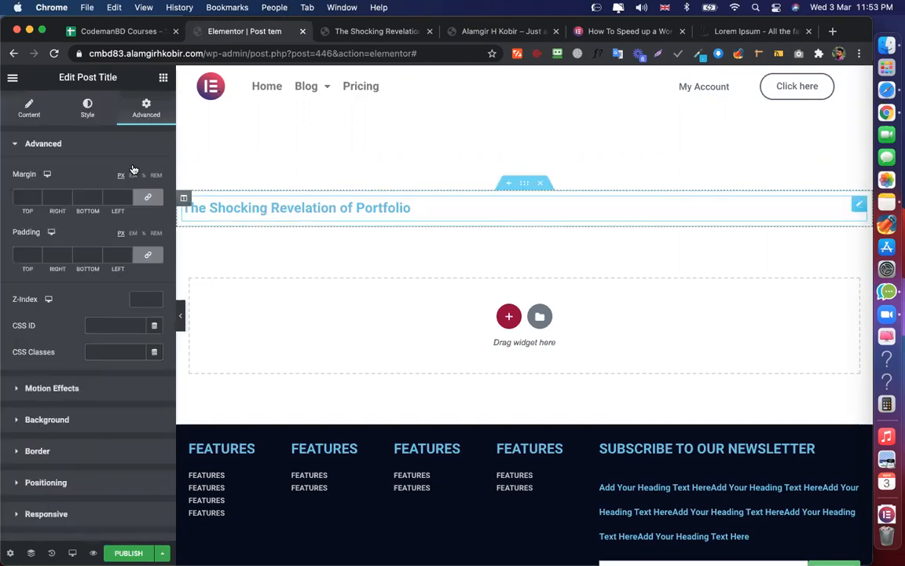
{"action": "left_click", "coordinate": [164, 79]}
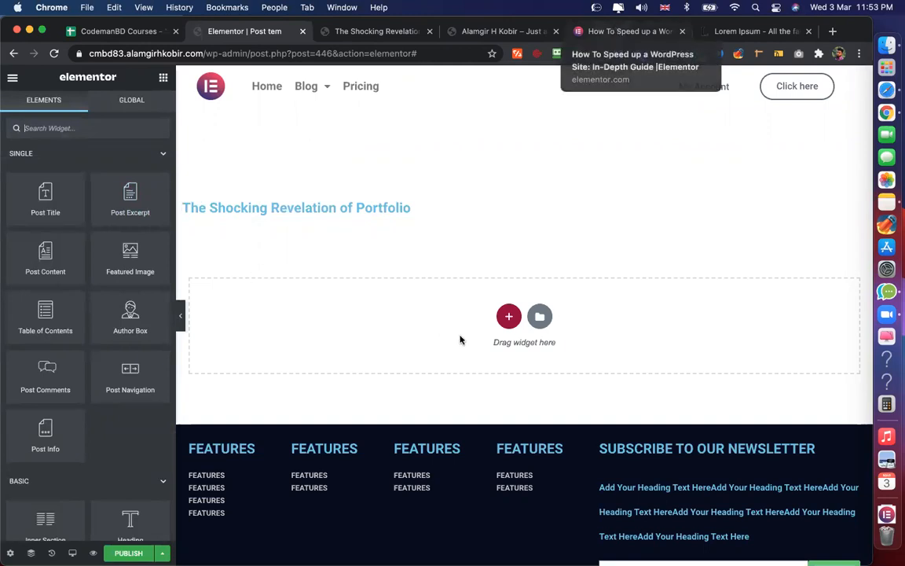
{"action": "scroll", "coordinate": [461, 336], "scroll_direction": "down", "scroll_amount": 1}
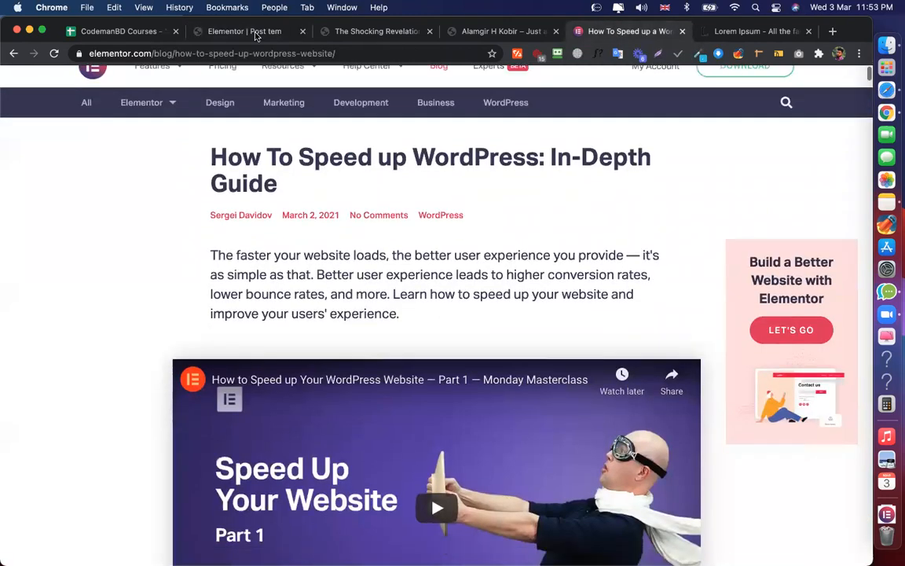
Place a Featured Image widget below the post title and set its width to 100%
{"action": "scroll", "coordinate": [131, 234], "scroll_direction": "down", "scroll_amount": 5}
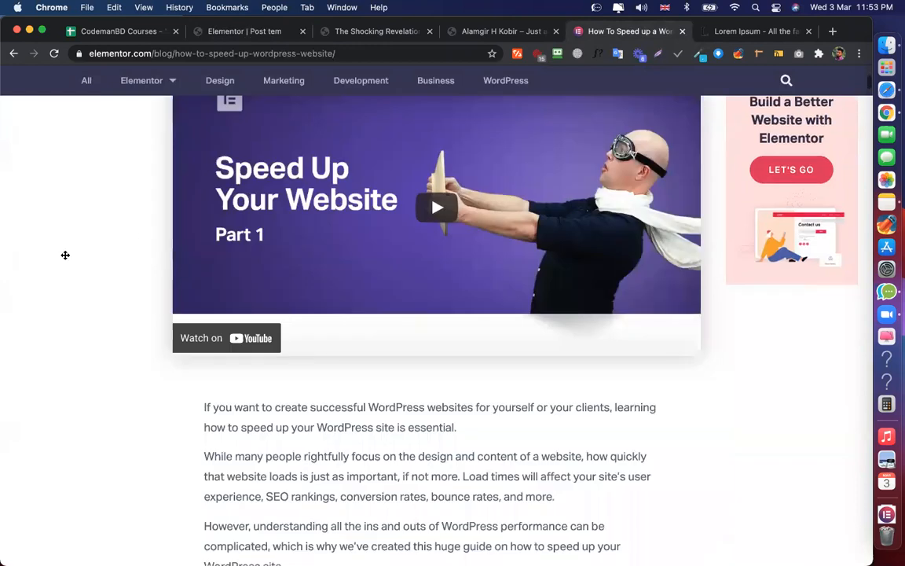
{"action": "scroll", "coordinate": [52, 323], "scroll_direction": "up", "scroll_amount": 5}
{"action": "left_click", "coordinate": [244, 32]}
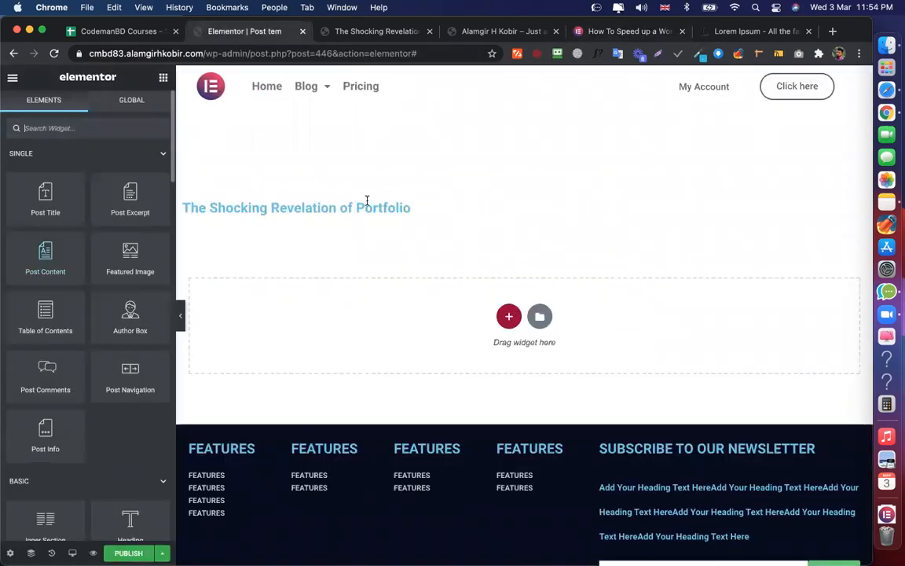
{"action": "left_click_drag", "start_coordinate": [130, 256], "coordinate": [363, 209]}
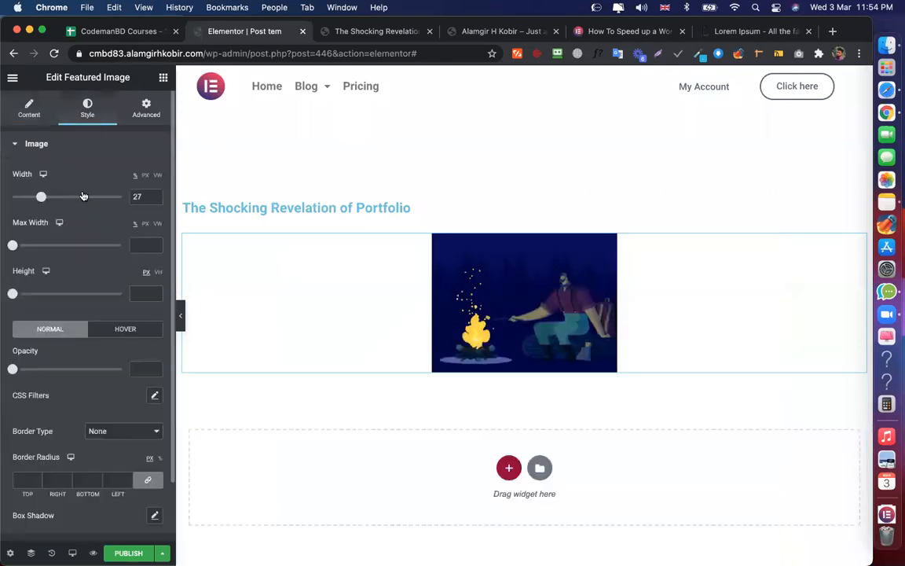
{"action": "left_click_drag", "start_coordinate": [43, 196], "coordinate": [193, 183]}
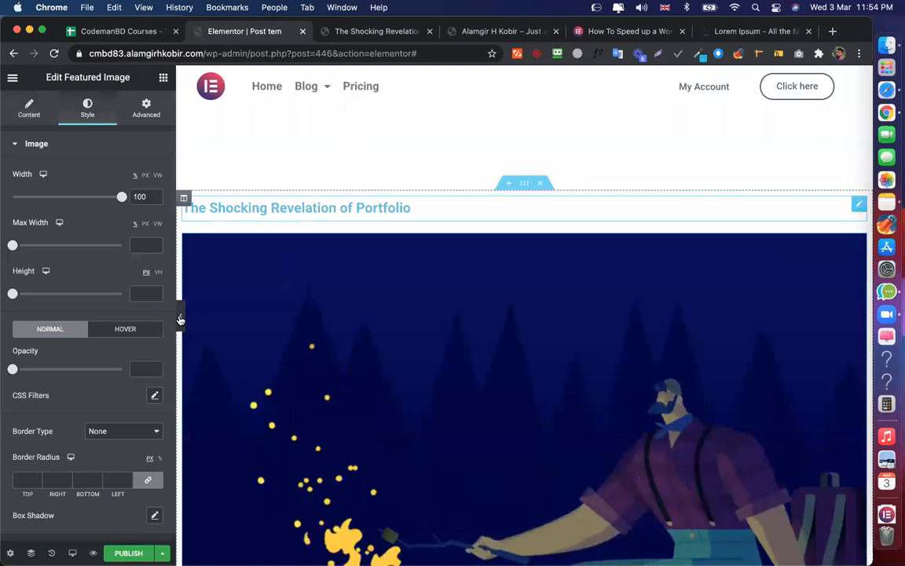
{"action": "scroll", "coordinate": [757, 238], "scroll_direction": "down", "scroll_amount": 5}
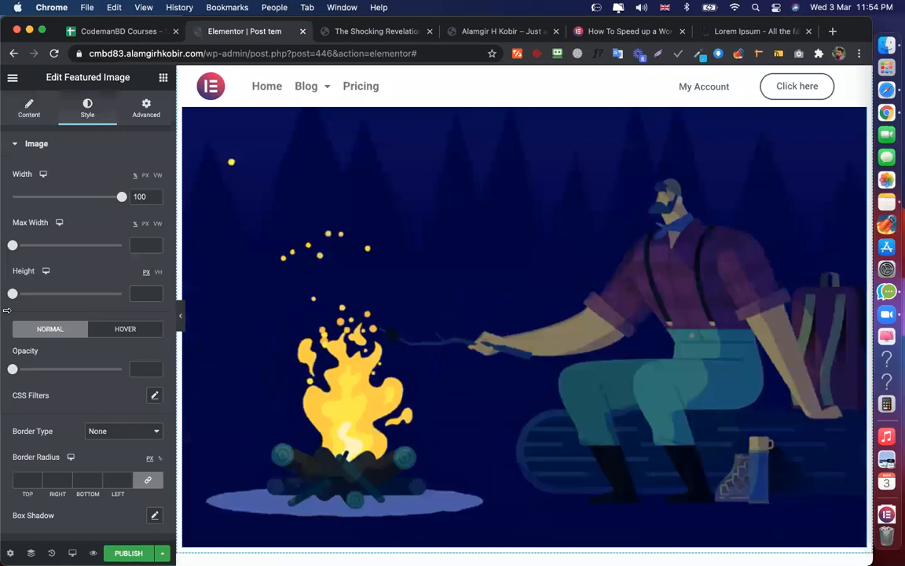
{"action": "scroll", "coordinate": [481, 148], "scroll_direction": "up", "scroll_amount": 5}
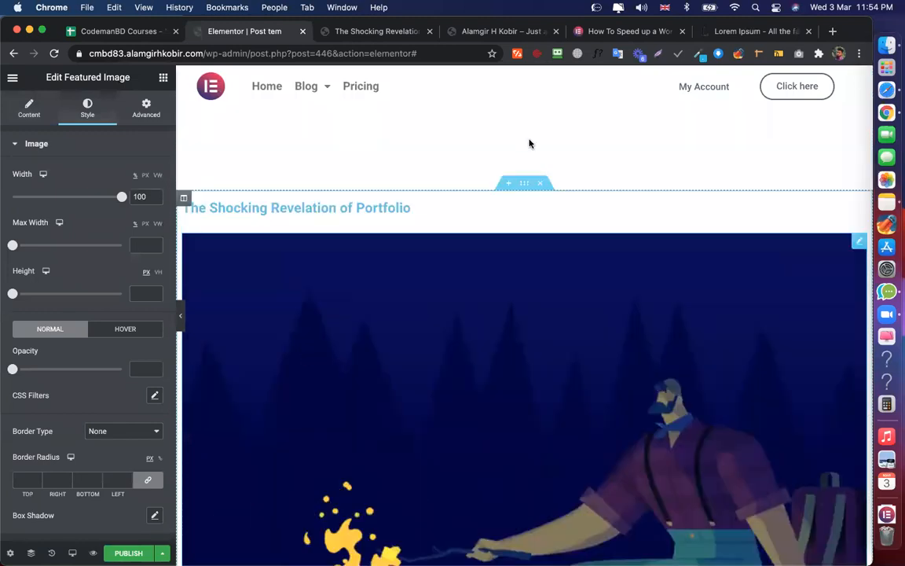
Set the content width of the section holding the title and image to Full Width, and preview the template
{"action": "scroll", "coordinate": [531, 143], "scroll_direction": "down", "scroll_amount": 1}
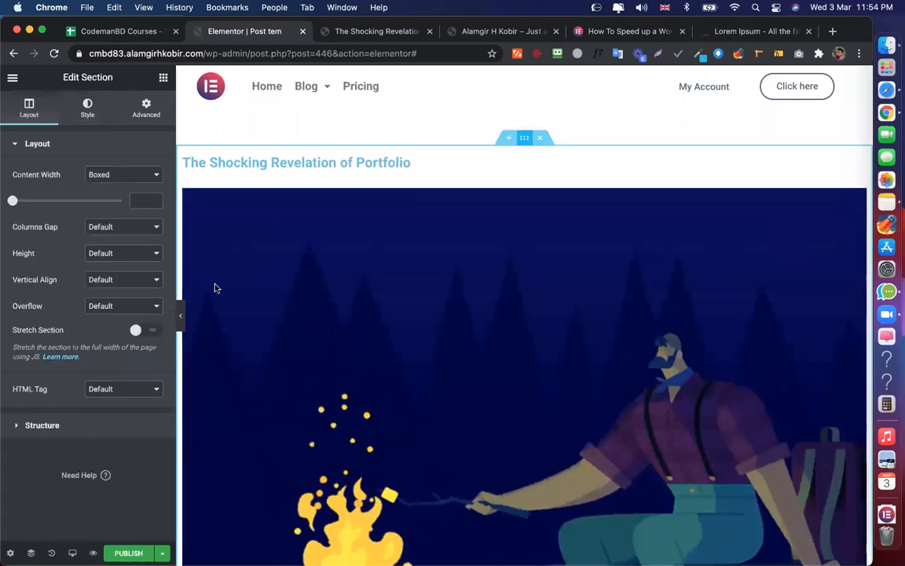
{"action": "left_click", "coordinate": [123, 174]}
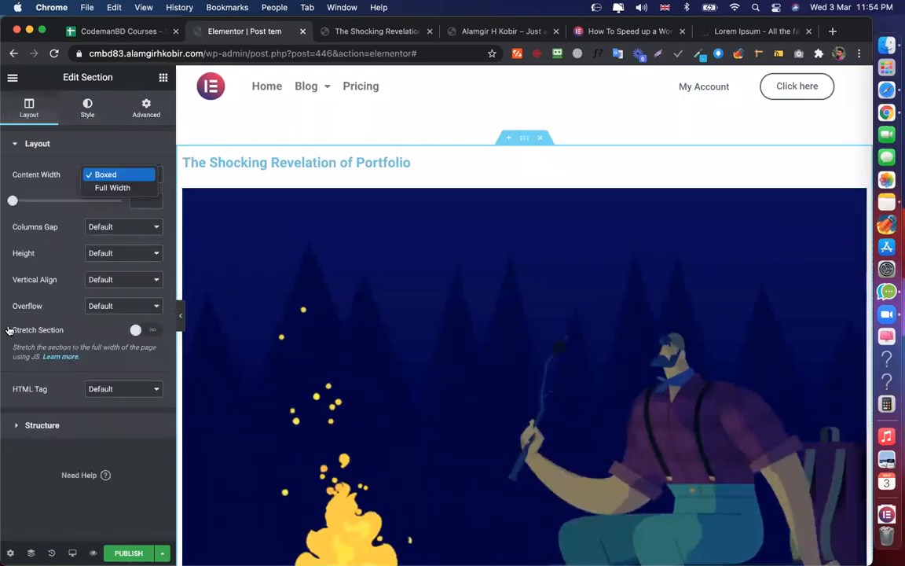
{"action": "key", "text": "Down"}
{"action": "key", "text": "Return"}
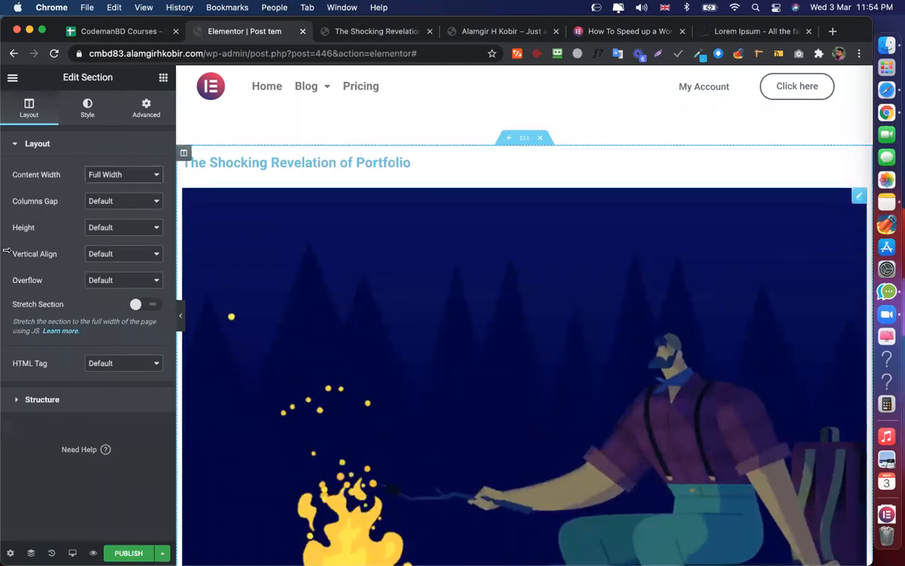
{"action": "key", "text": "super+p"}
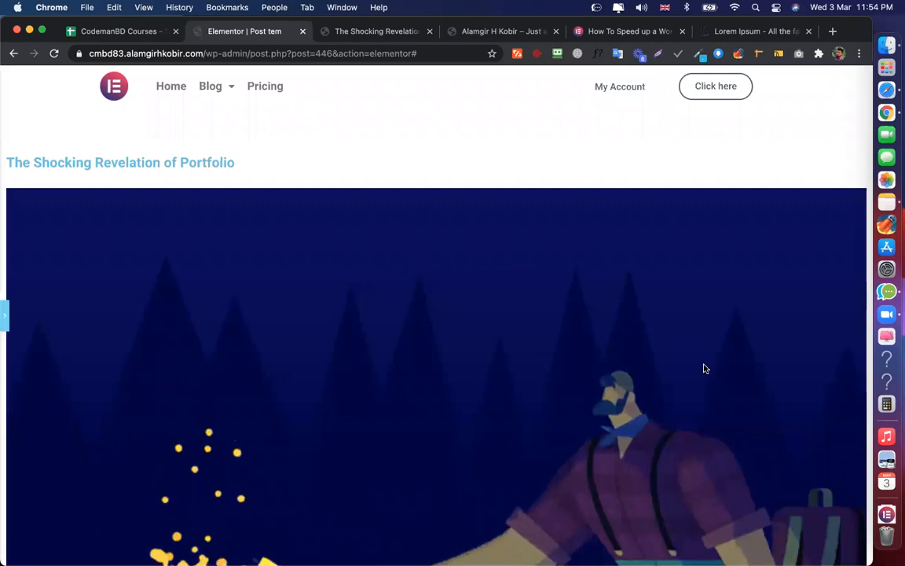
{"action": "key", "text": "super+p"}
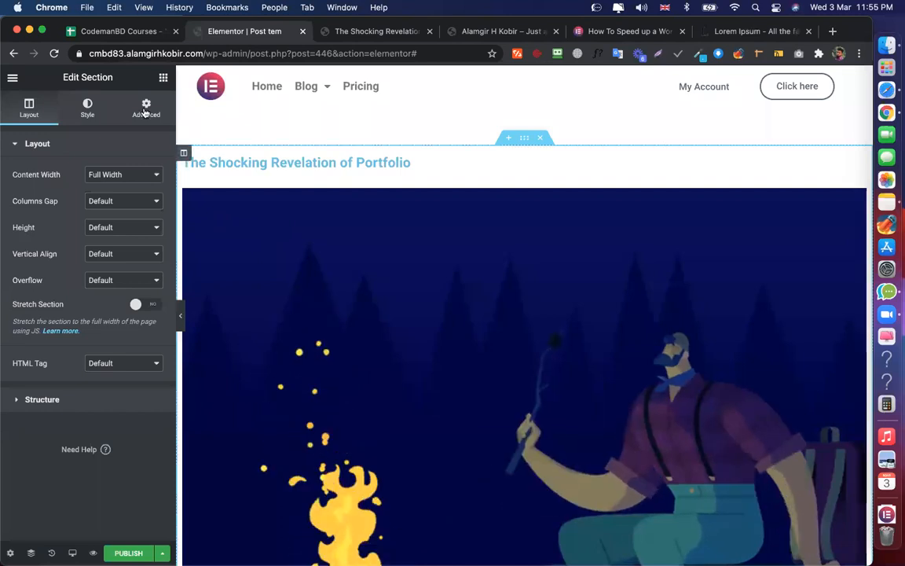
Remove the spacing around the column's content and set the Post Title's left padding to 50 px
{"action": "left_click", "coordinate": [184, 153]}
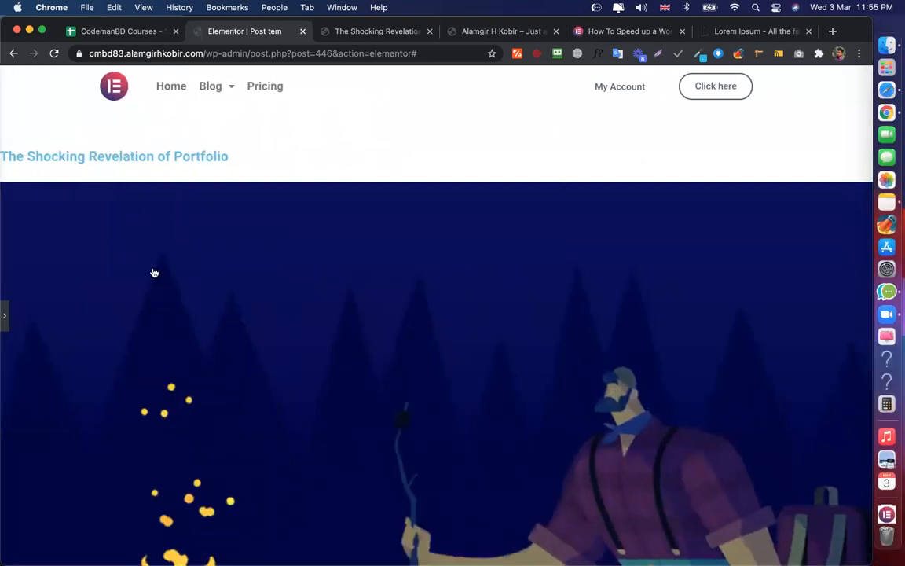
{"action": "left_click", "coordinate": [4, 315]}
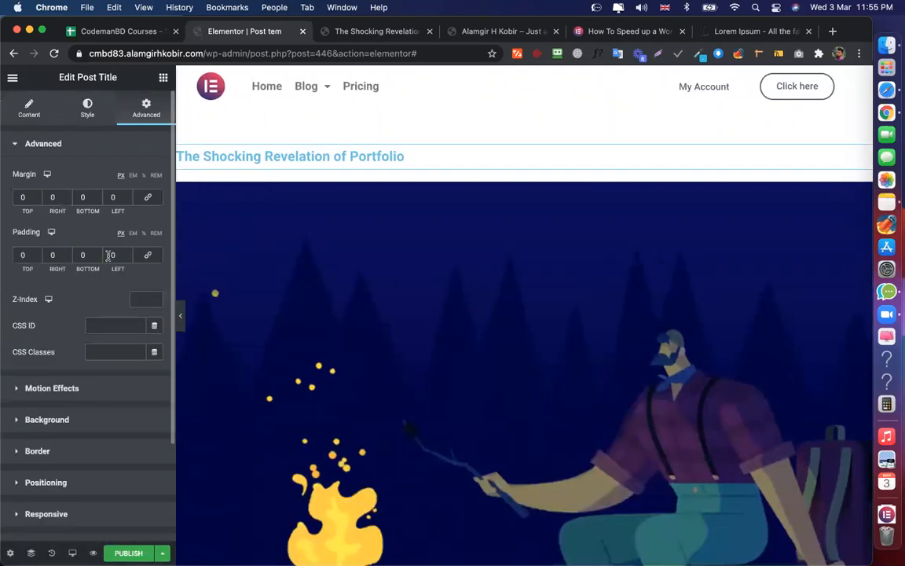
{"action": "type", "text": "50"}
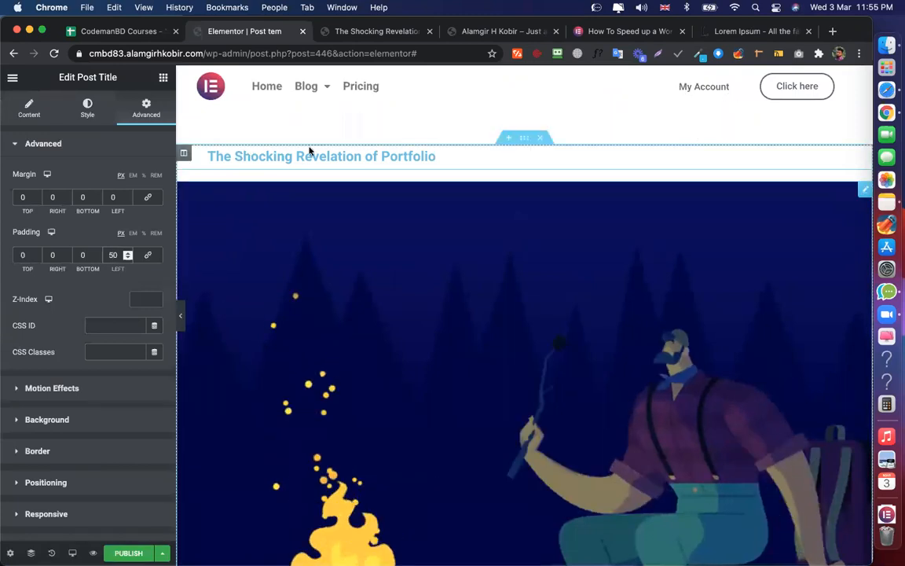
{"action": "key", "text": "super+s"}
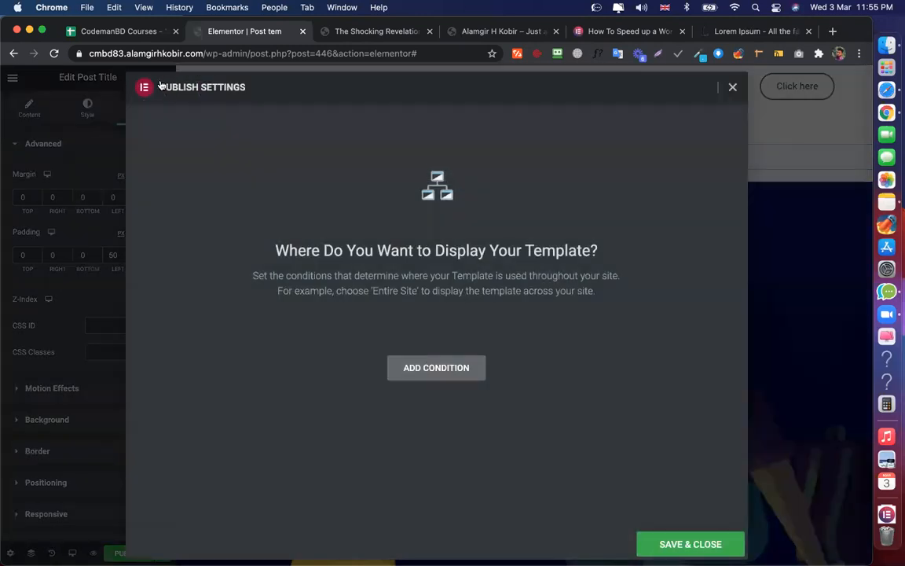
{"action": "key", "text": "Escape"}
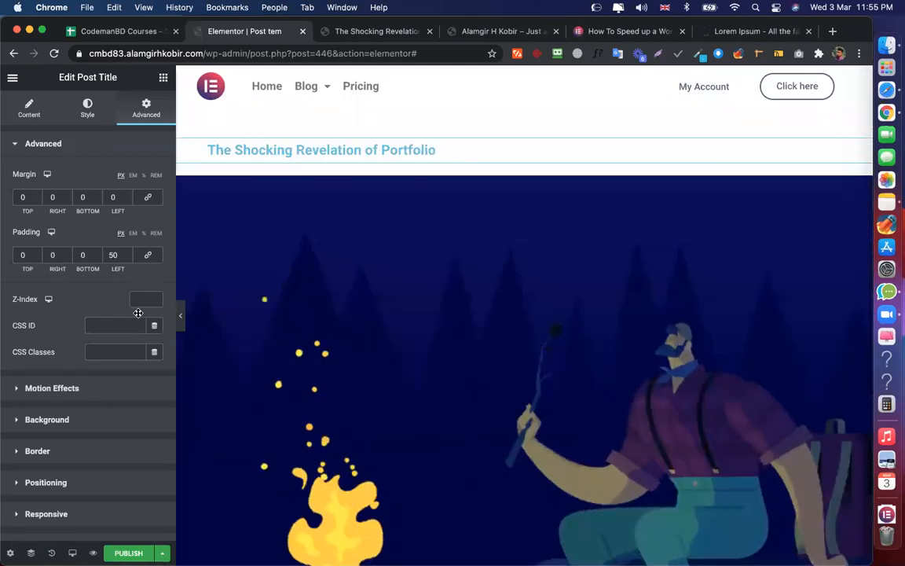
Place an Author Box widget below the post title and compare it with the Elementor article's byline and About the Author section
{"action": "left_click_drag", "start_coordinate": [137, 312], "coordinate": [254, 218]}
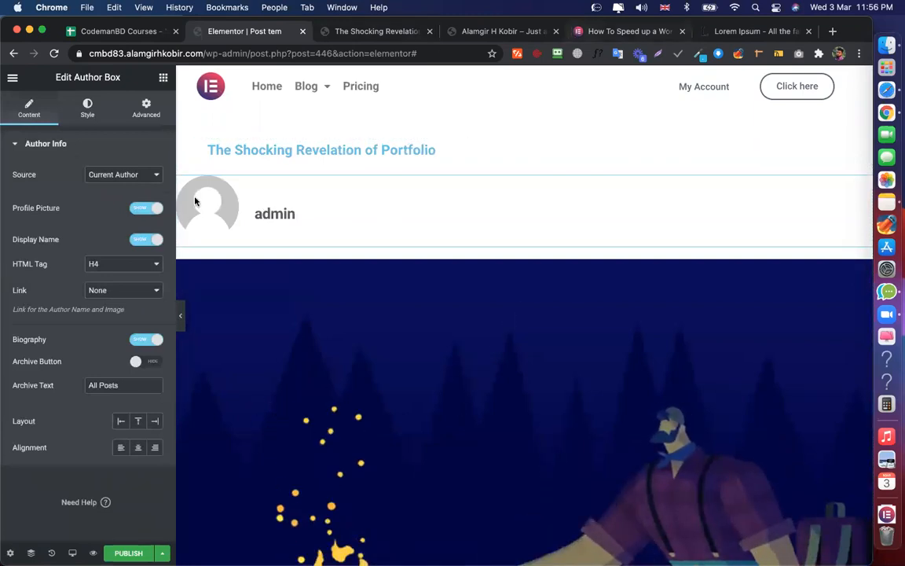
{"action": "key", "text": "super+5"}
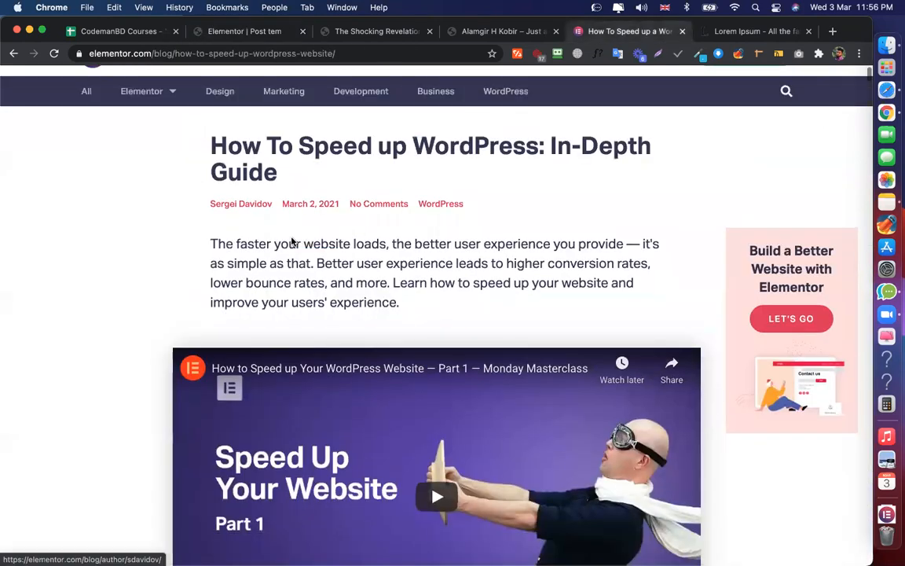
{"action": "scroll", "coordinate": [291, 241], "scroll_direction": "down", "scroll_amount": 3}
{"action": "scroll", "coordinate": [292, 241], "scroll_direction": "down", "scroll_amount": 20}
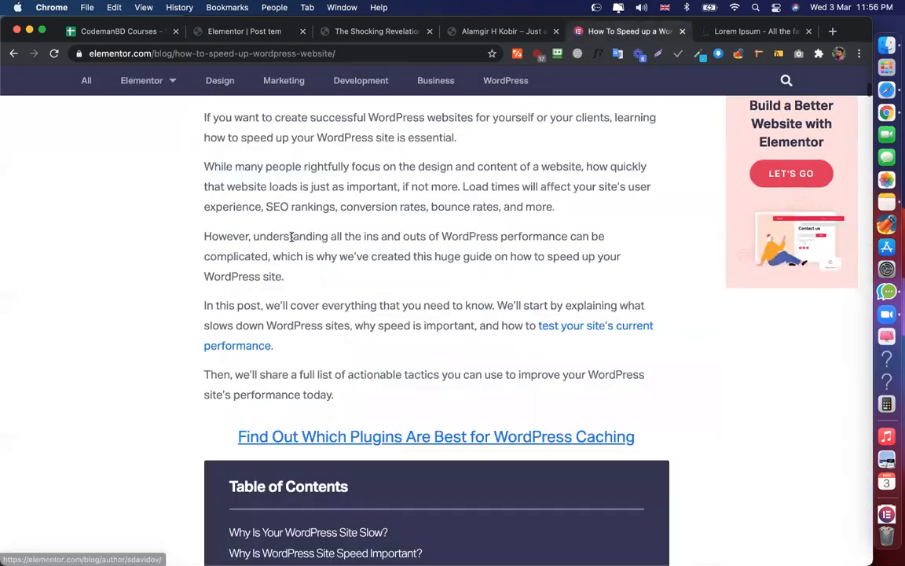
{"action": "scroll", "coordinate": [292, 241], "scroll_direction": "down", "scroll_amount": 15}
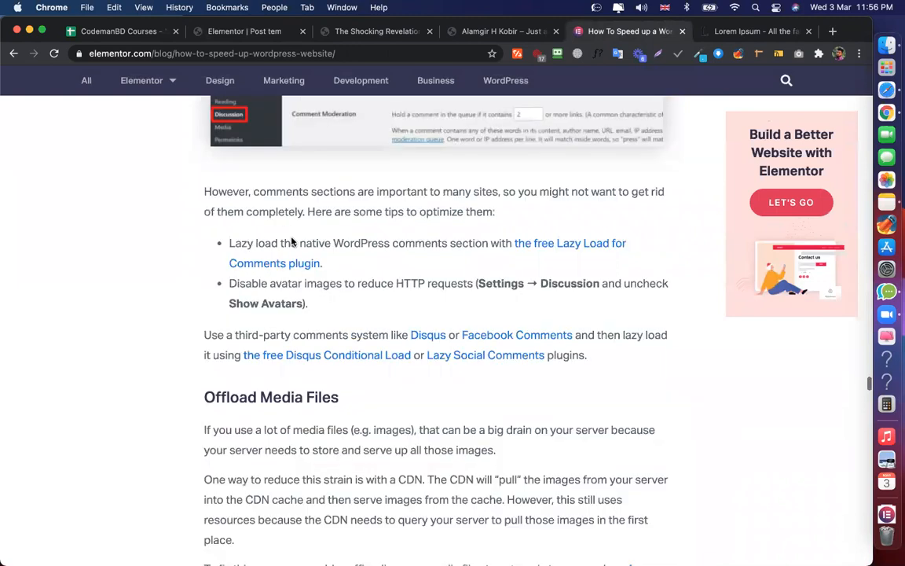
{"action": "scroll", "coordinate": [291, 242], "scroll_direction": "down", "scroll_amount": 15}
{"action": "scroll", "coordinate": [245, 394], "scroll_direction": "down", "scroll_amount": 15}
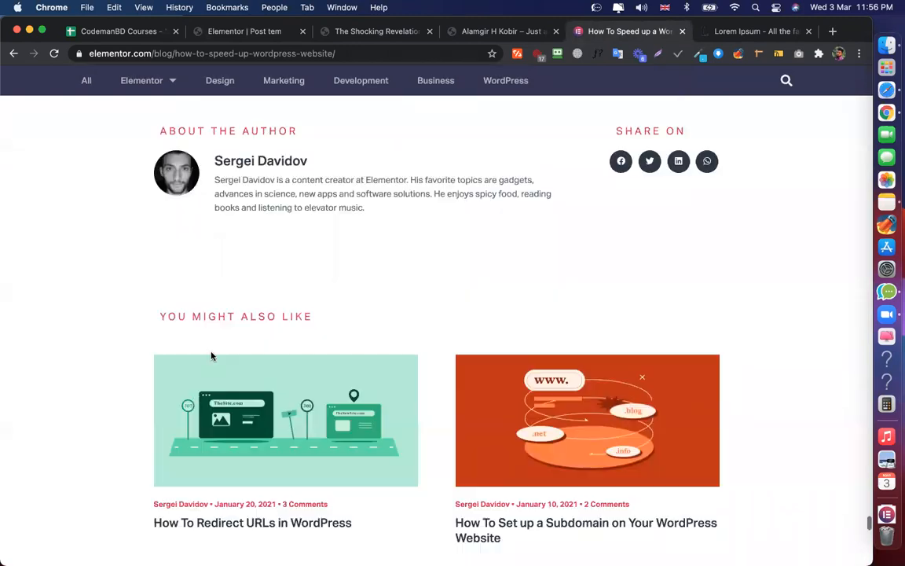
{"action": "scroll", "coordinate": [194, 401], "scroll_direction": "up", "scroll_amount": 3}
{"action": "left_click_drag", "start_coordinate": [168, 358], "coordinate": [369, 429]}
{"action": "left_click", "coordinate": [350, 405]}
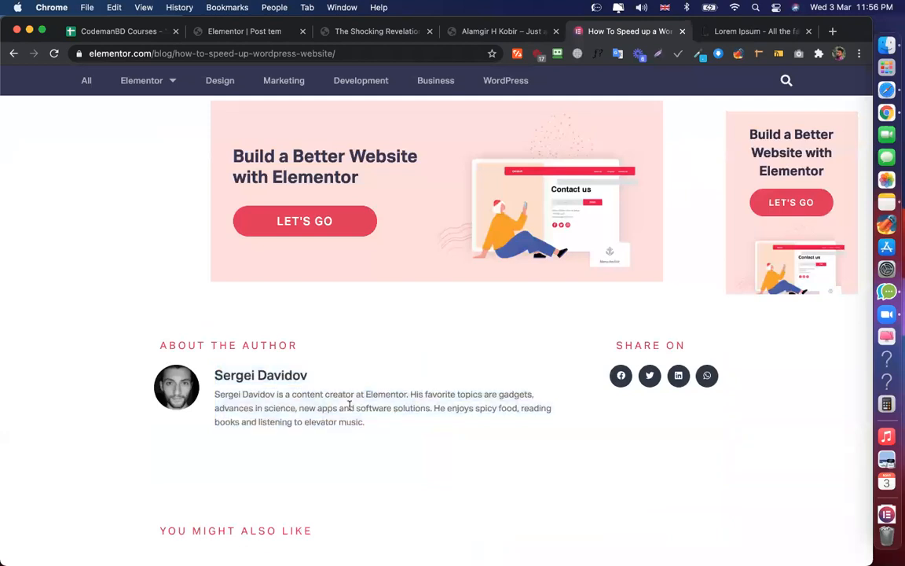
Delete the Author Box widget between the post title and the featured image
{"action": "left_click", "coordinate": [346, 33]}
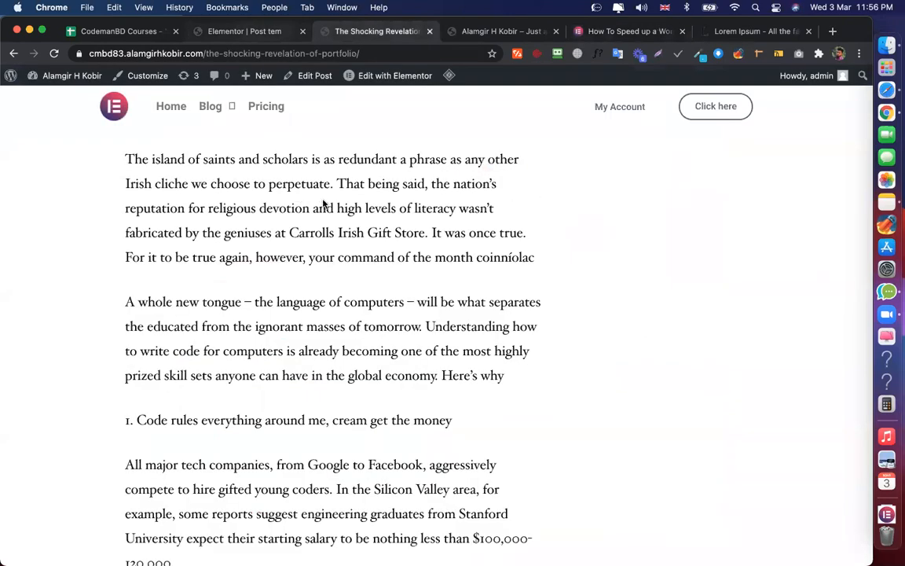
{"action": "left_click", "coordinate": [248, 32]}
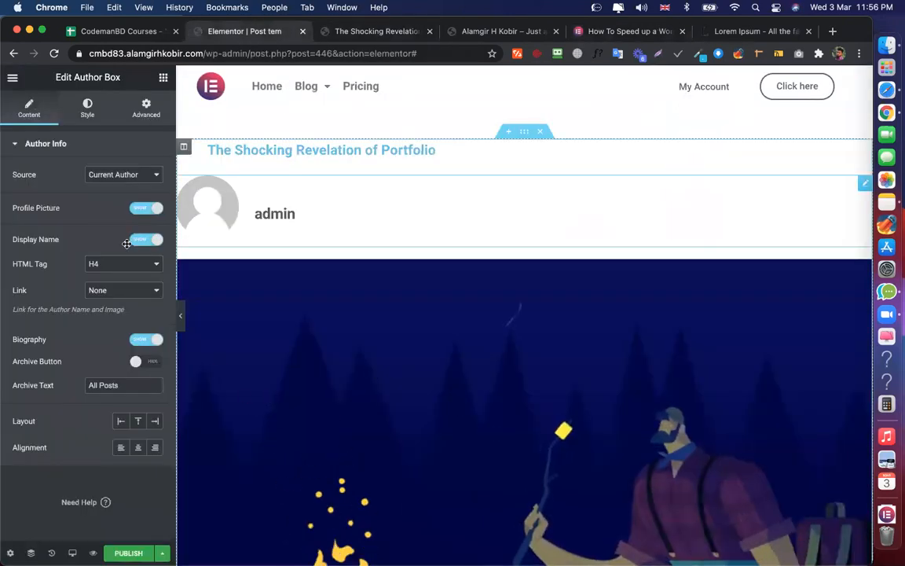
{"action": "right_click", "coordinate": [321, 195]}
{"action": "key", "text": "Delete"}
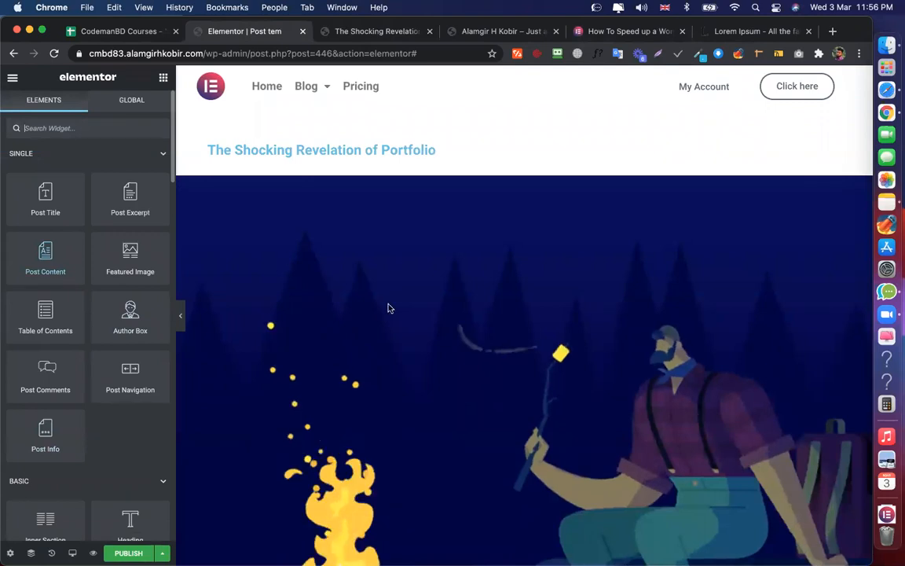
Place a Post Content widget below the featured image and look over the article text
{"action": "scroll", "coordinate": [388, 305], "scroll_direction": "down", "scroll_amount": 2}
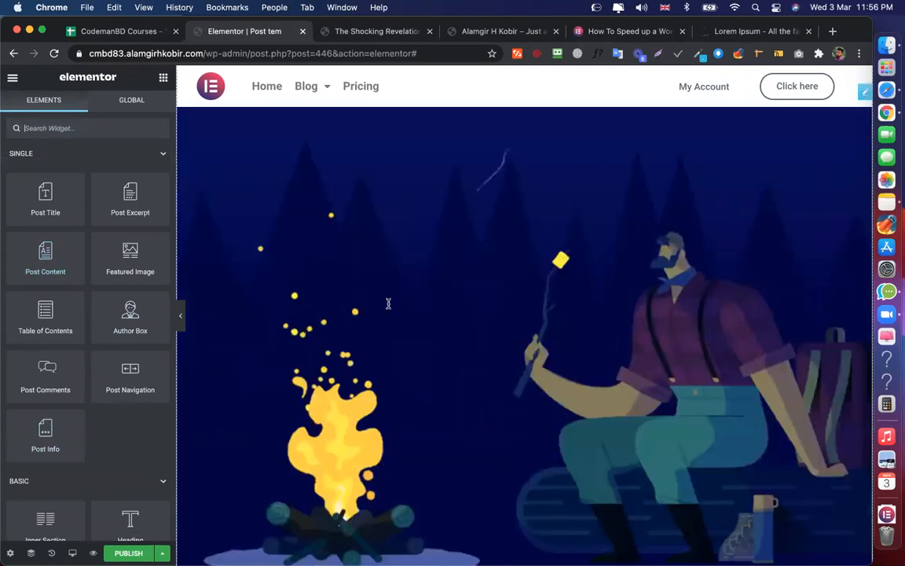
{"action": "left_click", "coordinate": [388, 303]}
{"action": "scroll", "coordinate": [388, 304], "scroll_direction": "down", "scroll_amount": 5}
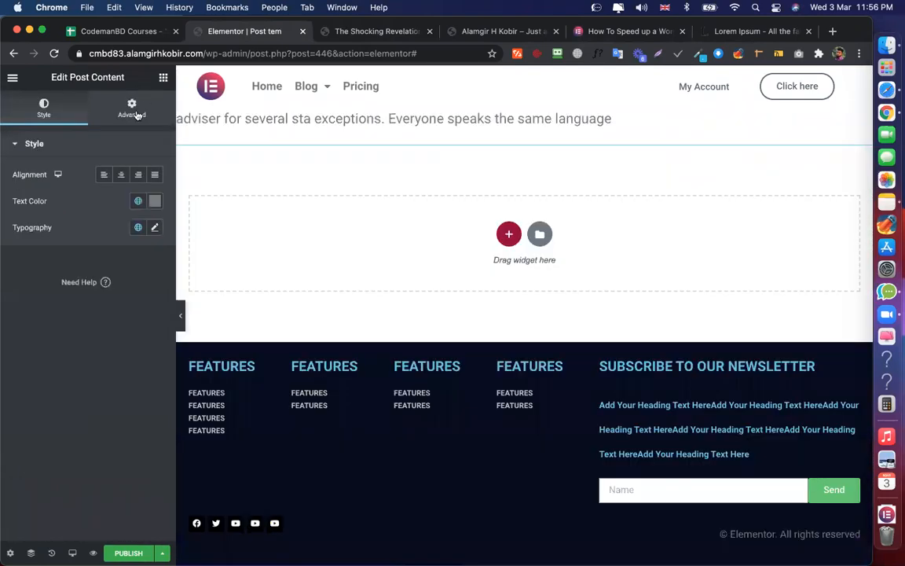
{"action": "scroll", "coordinate": [127, 250], "scroll_direction": "up", "scroll_amount": 4}
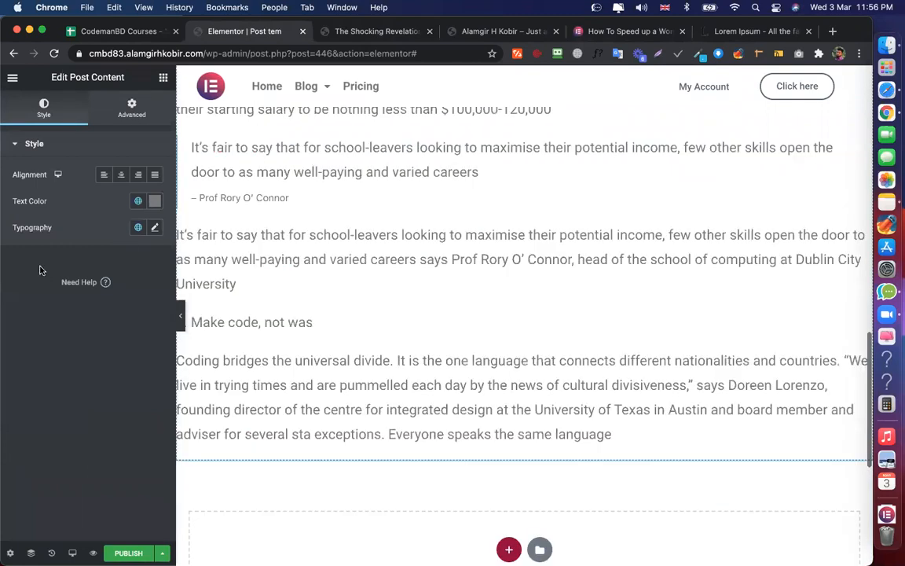
{"action": "scroll", "coordinate": [20, 256], "scroll_direction": "up", "scroll_amount": 3}
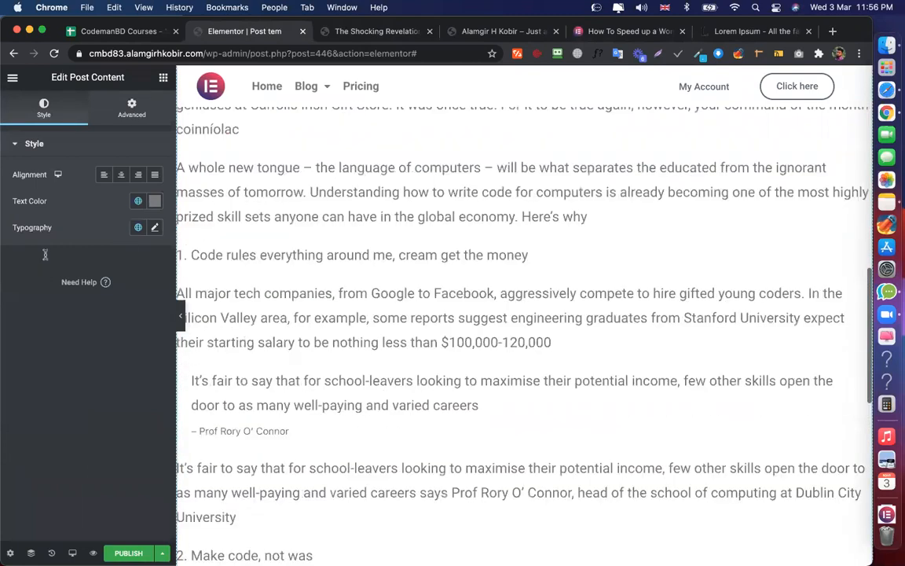
{"action": "scroll", "coordinate": [525, 314], "scroll_direction": "up", "scroll_amount": 5}
Unlink the Post Content's padding values and set right and left to 50 px, with top and bottom at 0
{"action": "left_click", "coordinate": [131, 108]}
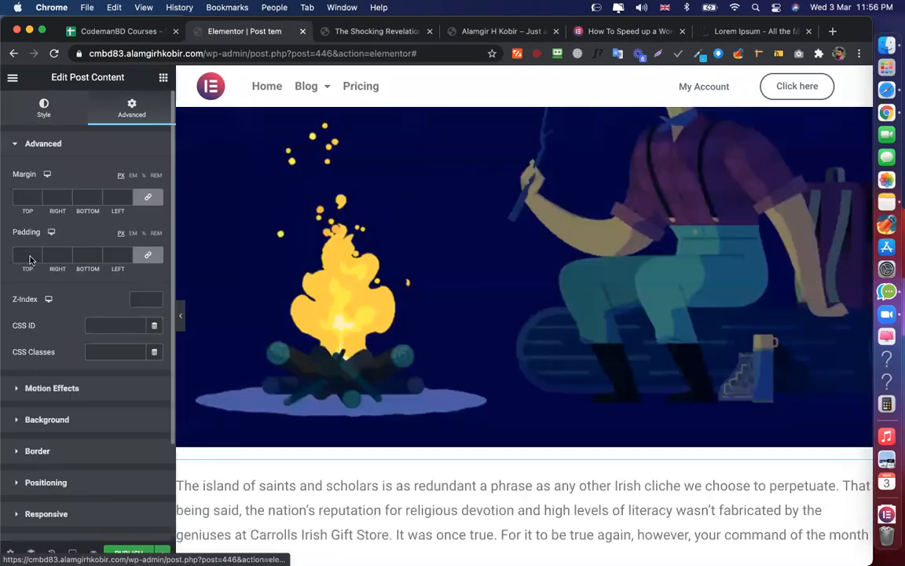
{"action": "left_click", "coordinate": [147, 254]}
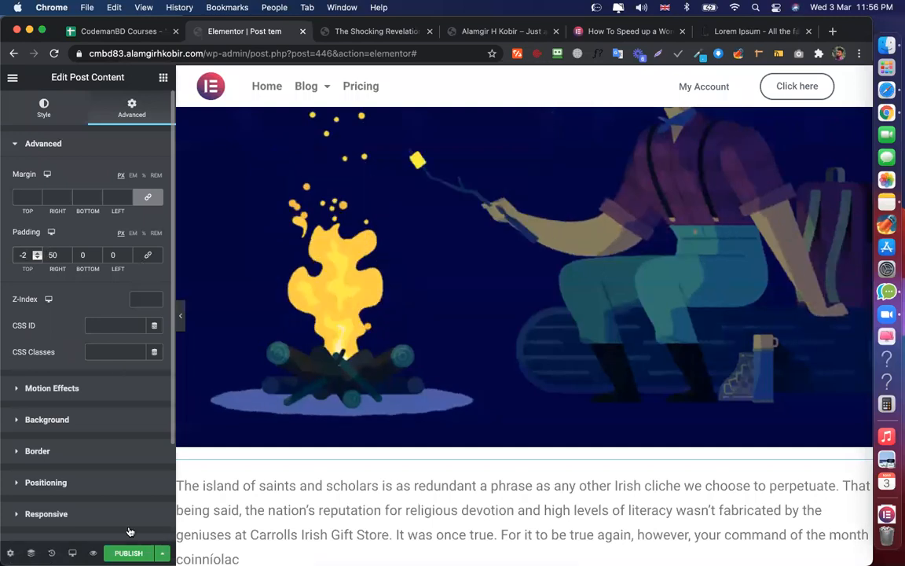
{"action": "key", "text": "Up"}
{"action": "key", "text": "Up"}
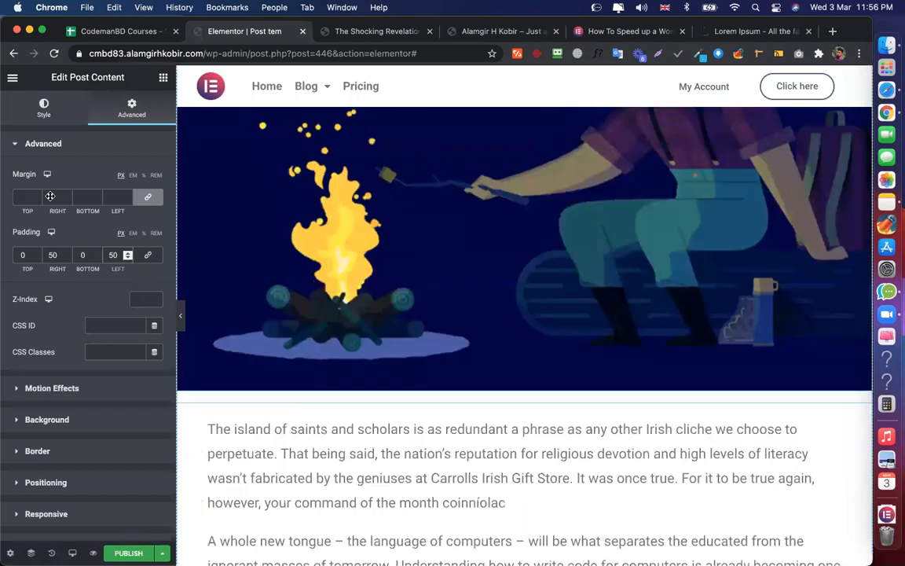
Place a Post Excerpt widget at the post title, above the featured image
{"action": "scroll", "coordinate": [304, 268], "scroll_direction": "down", "scroll_amount": 3}
{"action": "scroll", "coordinate": [305, 268], "scroll_direction": "up", "scroll_amount": 8}
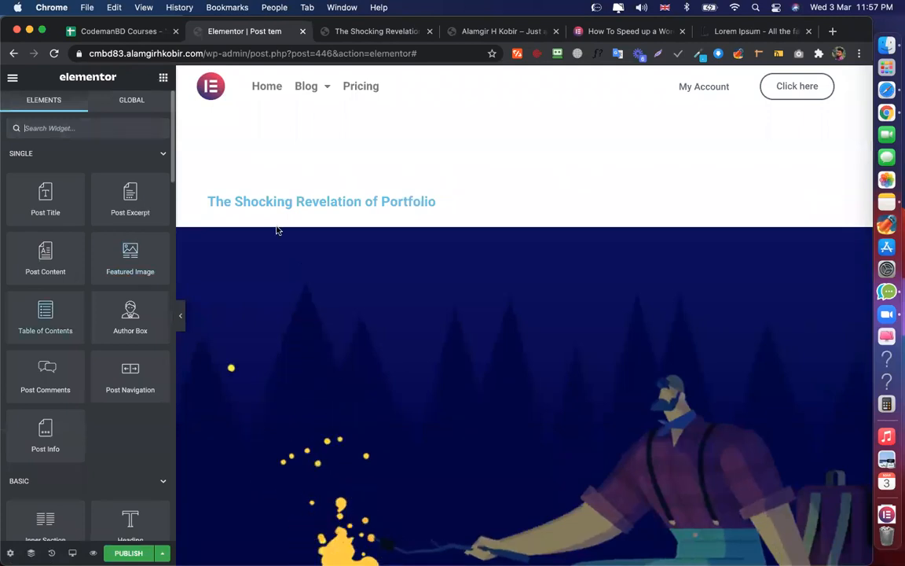
{"action": "scroll", "coordinate": [300, 204], "scroll_direction": "down", "scroll_amount": 2}
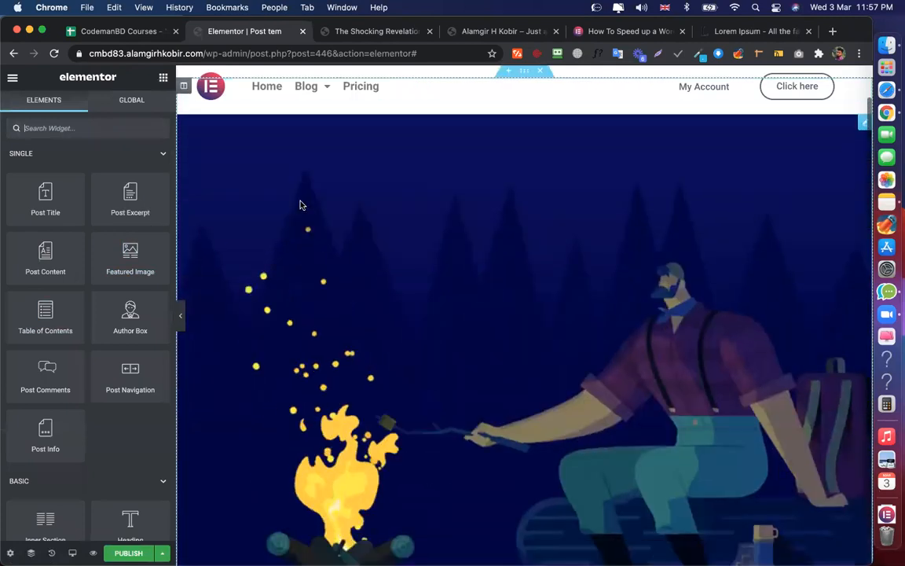
{"action": "left_click_drag", "start_coordinate": [300, 203], "coordinate": [455, 214]}
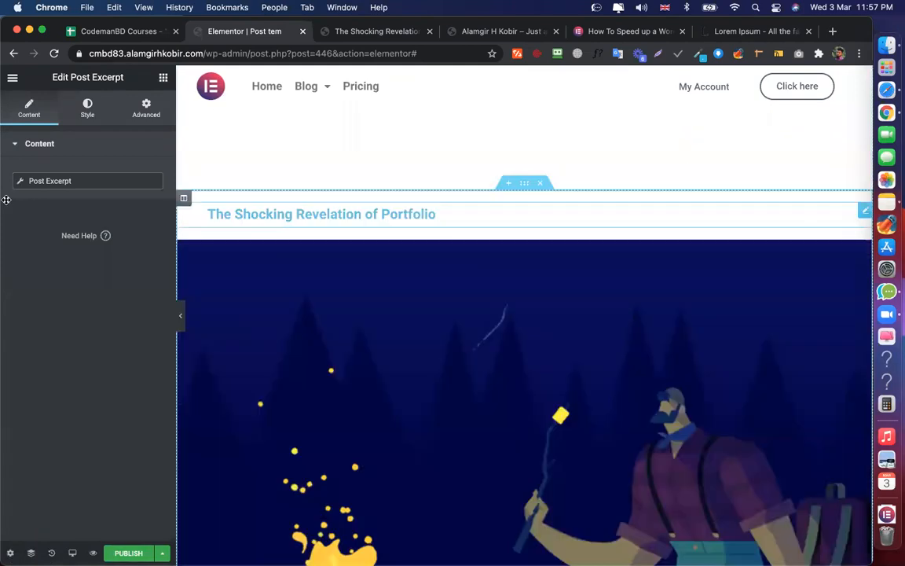
Try the Post Excerpt widget directly between the post title and the featured image, and delete it
{"action": "scroll", "coordinate": [329, 315], "scroll_direction": "down", "scroll_amount": 4}
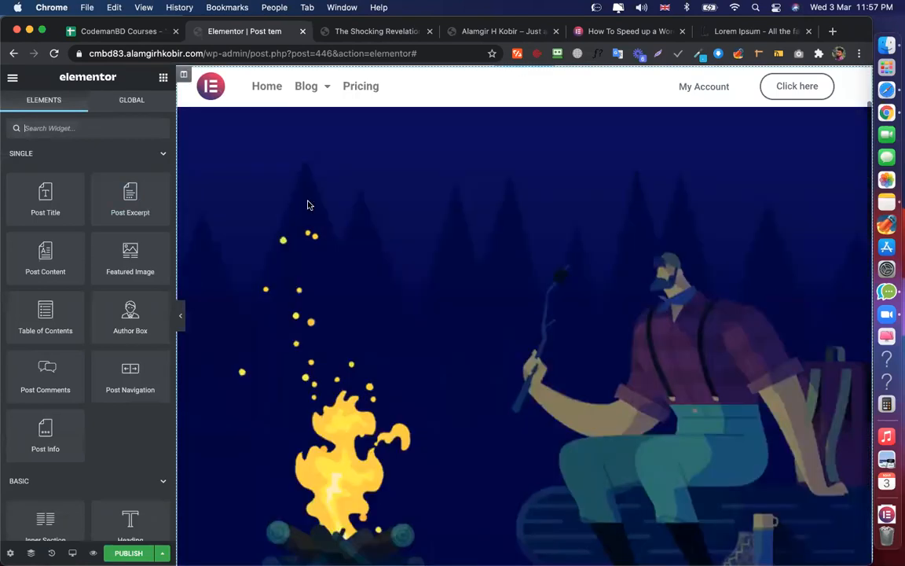
{"action": "scroll", "coordinate": [307, 202], "scroll_direction": "up", "scroll_amount": 2}
{"action": "left_click_drag", "start_coordinate": [129, 196], "coordinate": [380, 224]}
{"action": "left_click", "coordinate": [67, 182]}
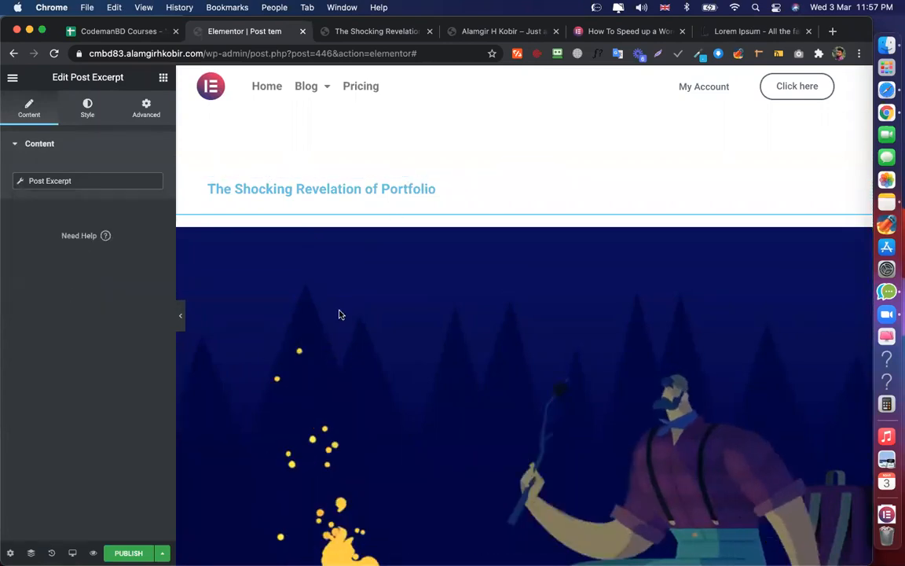
{"action": "key", "text": "Delete"}
Try a Table of Contents widget between the post title and the featured image, and delete it
{"action": "scroll", "coordinate": [278, 312], "scroll_direction": "down", "scroll_amount": 1}
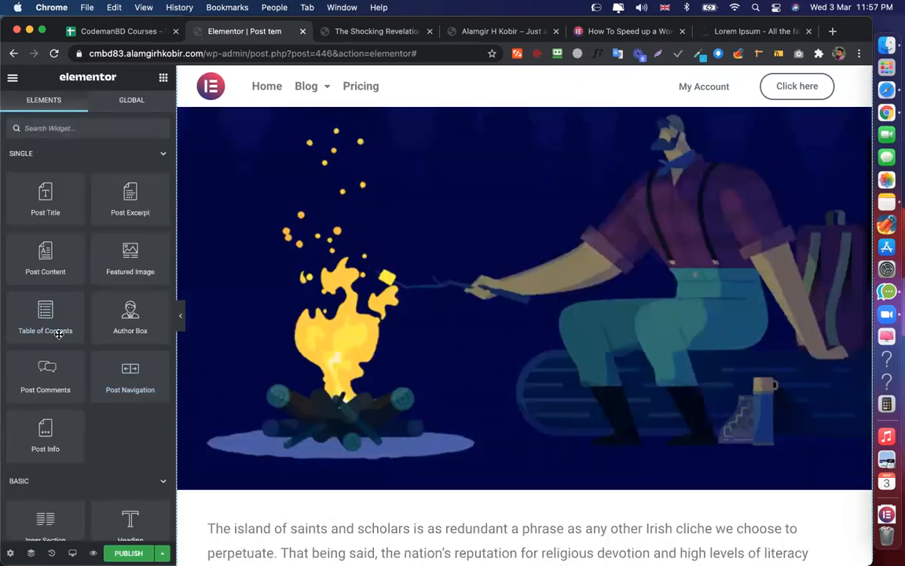
{"action": "scroll", "coordinate": [364, 196], "scroll_direction": "up", "scroll_amount": 2}
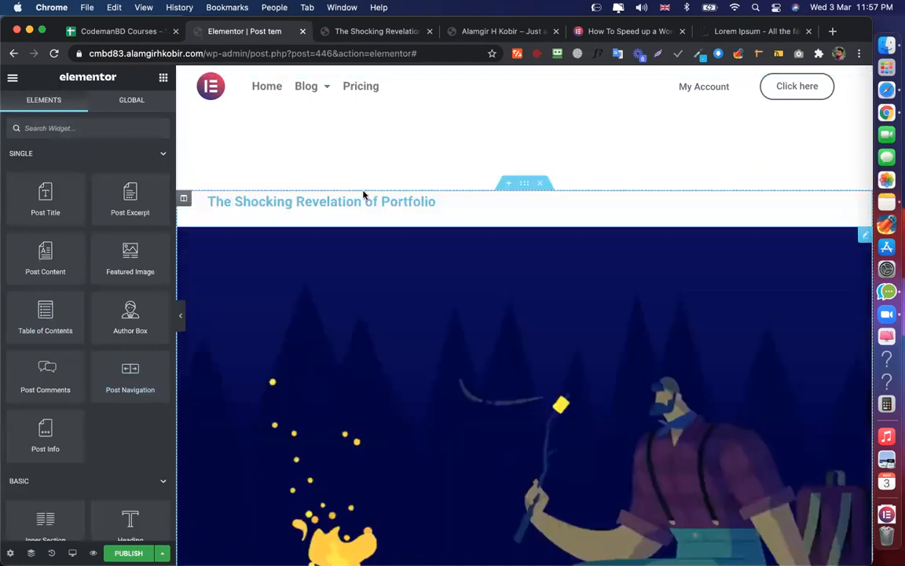
{"action": "left_click_drag", "start_coordinate": [356, 216], "coordinate": [269, 263]}
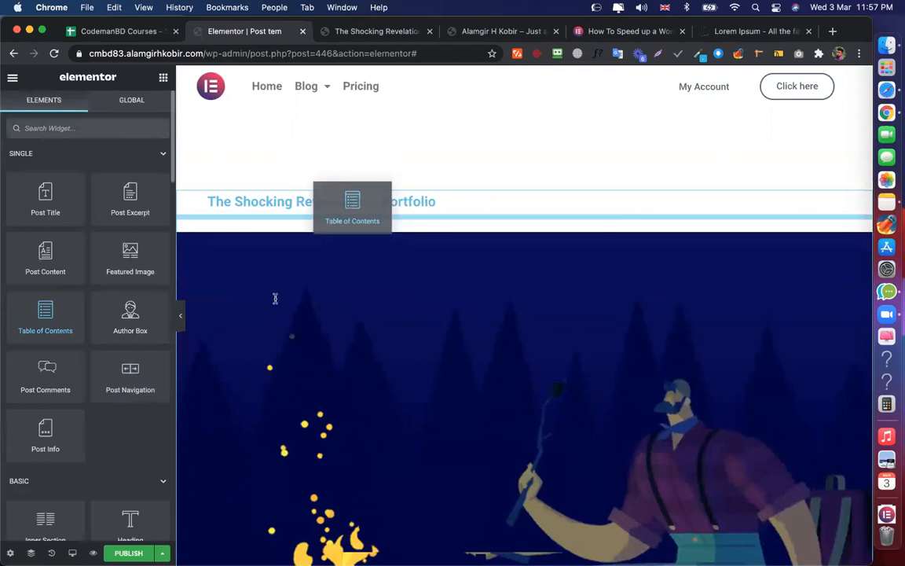
{"action": "left_click_drag", "start_coordinate": [285, 309], "coordinate": [354, 245]}
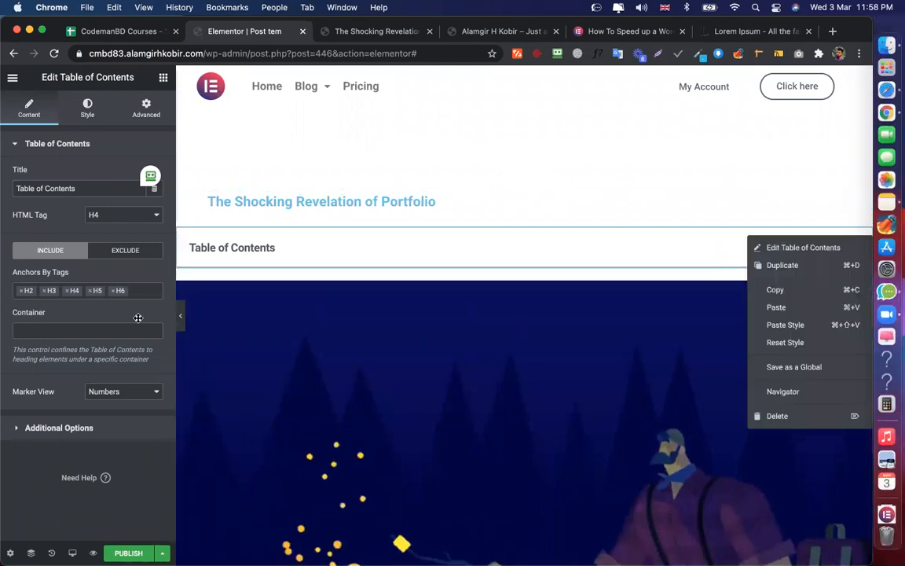
{"action": "key", "text": "Delete"}
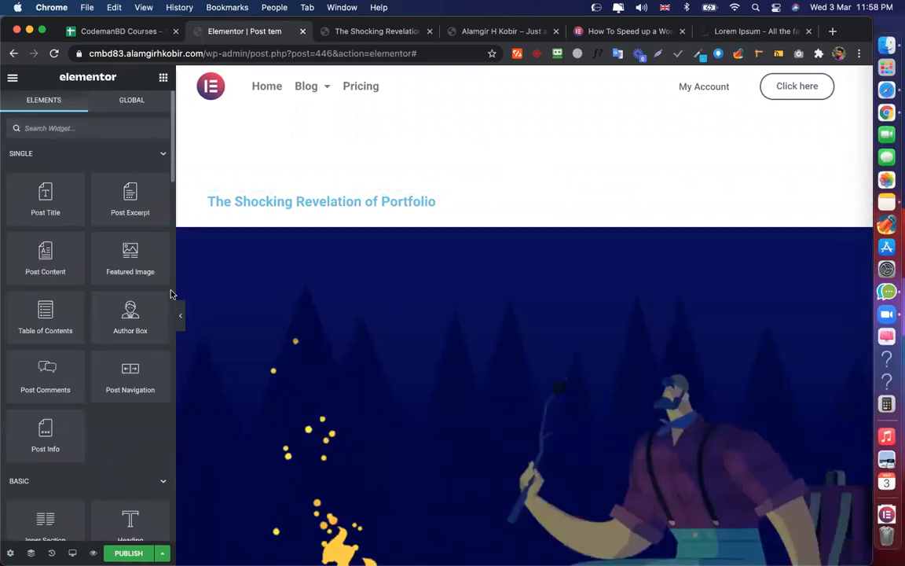
Place a Post Comments widget below the post content and look over its comment list and comment form
{"action": "scroll", "coordinate": [57, 271], "scroll_direction": "down", "scroll_amount": 2}
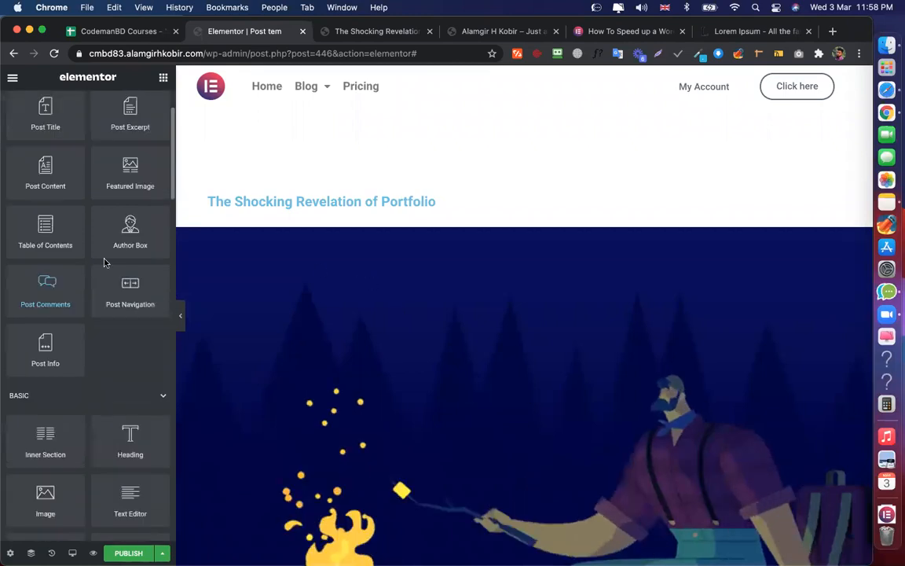
{"action": "scroll", "coordinate": [424, 192], "scroll_direction": "down", "scroll_amount": 10}
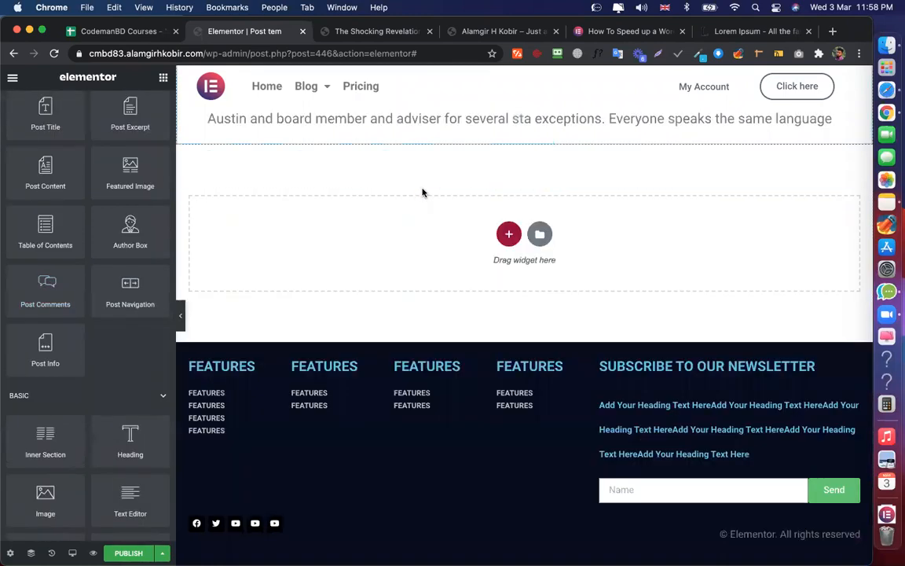
{"action": "scroll", "coordinate": [424, 192], "scroll_direction": "up", "scroll_amount": 2}
{"action": "left_click_drag", "start_coordinate": [45, 287], "coordinate": [424, 253]}
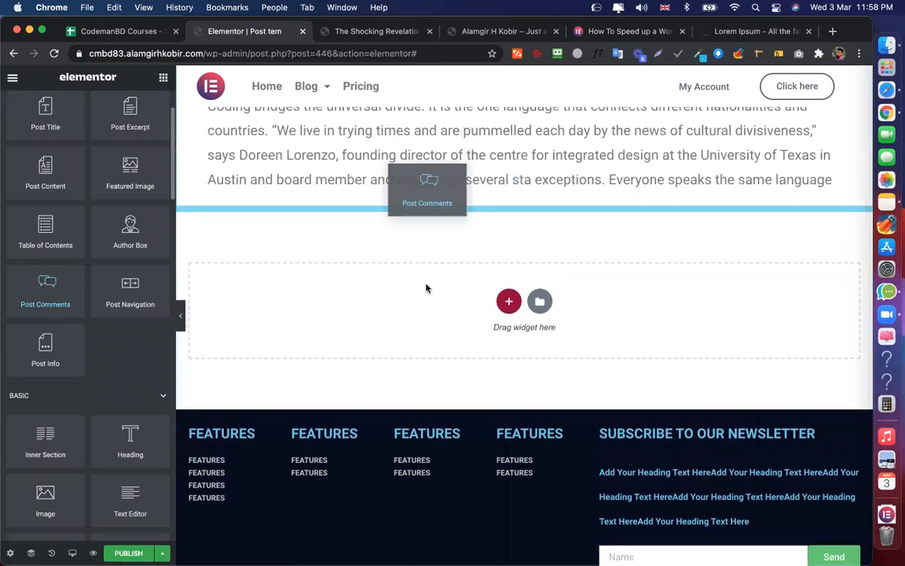
{"action": "left_click_drag", "start_coordinate": [425, 288], "coordinate": [424, 290]}
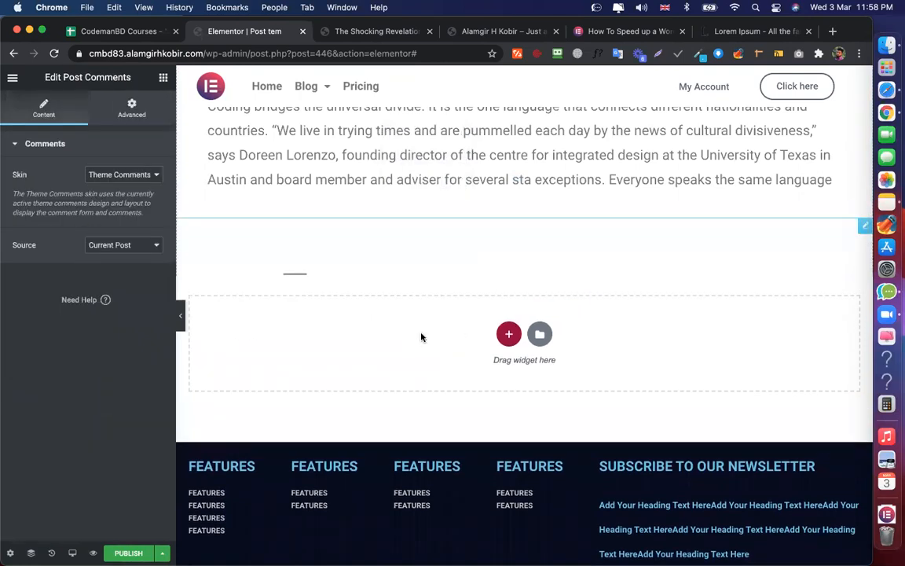
{"action": "scroll", "coordinate": [344, 240], "scroll_direction": "down", "scroll_amount": 2}
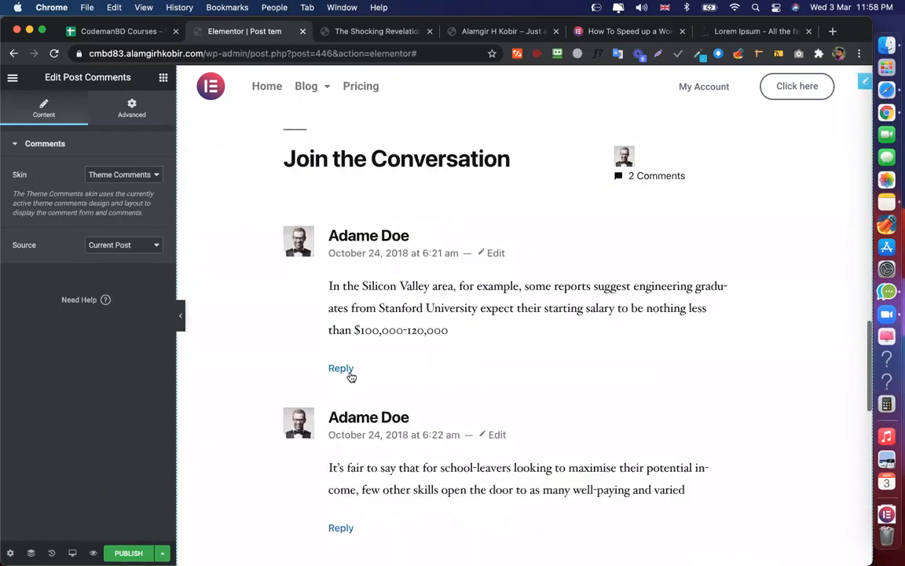
{"action": "scroll", "coordinate": [351, 377], "scroll_direction": "down", "scroll_amount": 5}
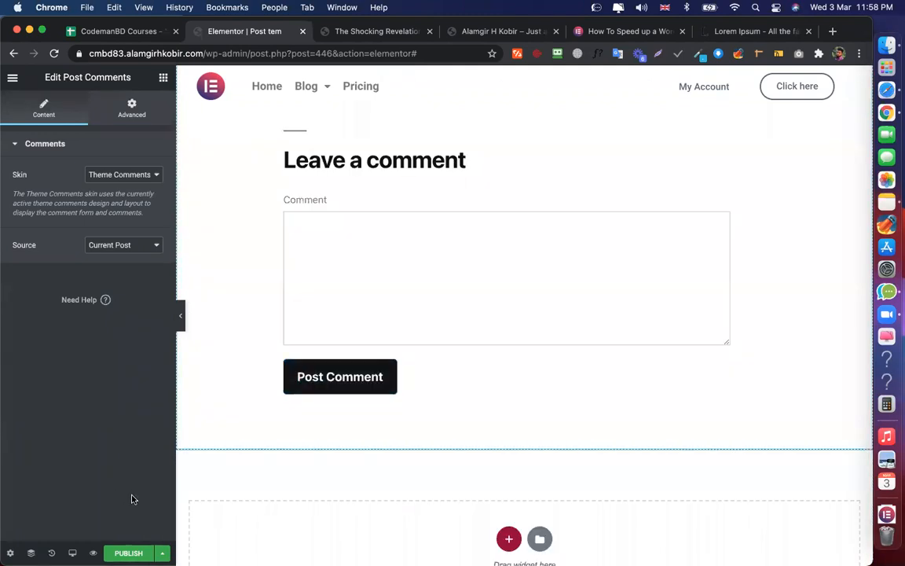
Try the Custom source for the Post Comments widget and set the source back to Current Post
{"action": "left_click", "coordinate": [136, 177]}
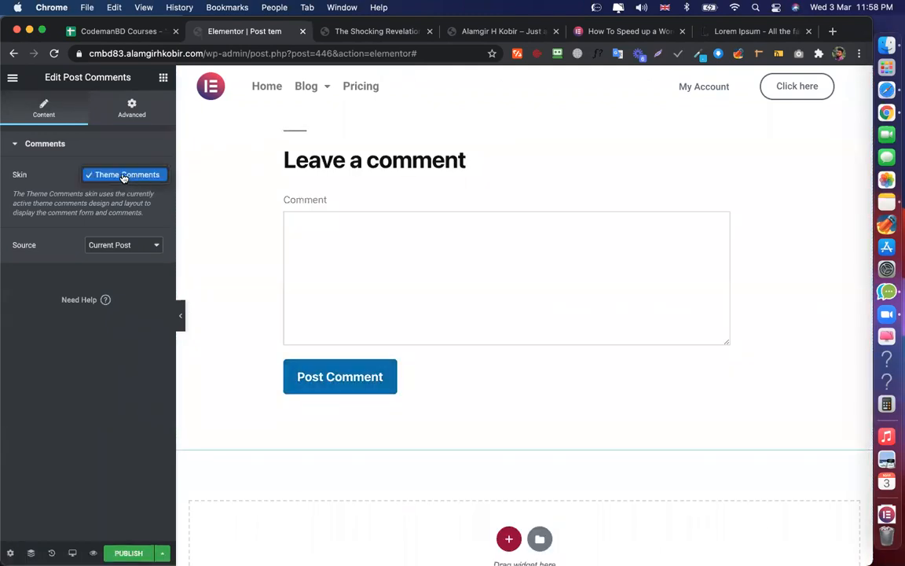
{"action": "left_click", "coordinate": [123, 176]}
{"action": "left_click", "coordinate": [137, 254]}
{"action": "left_click", "coordinate": [118, 259]}
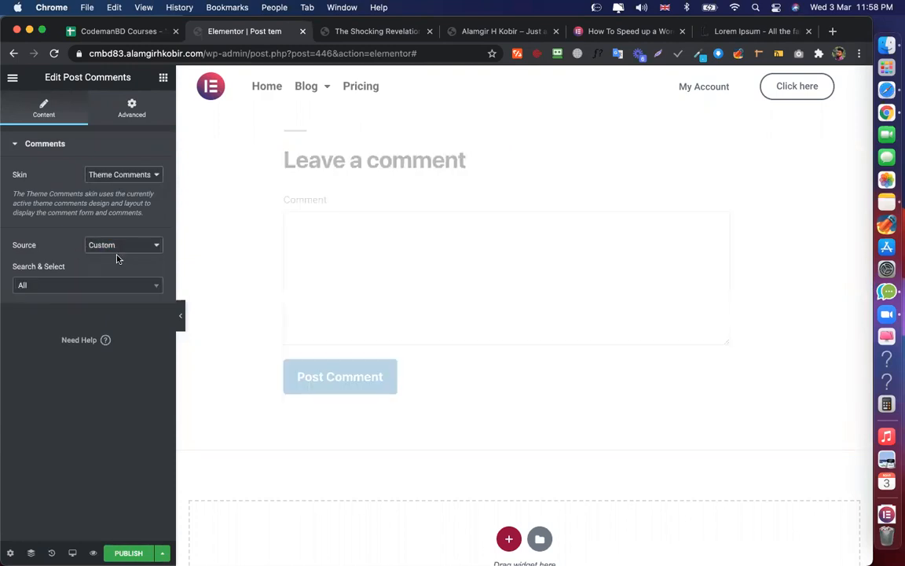
{"action": "left_click", "coordinate": [49, 286]}
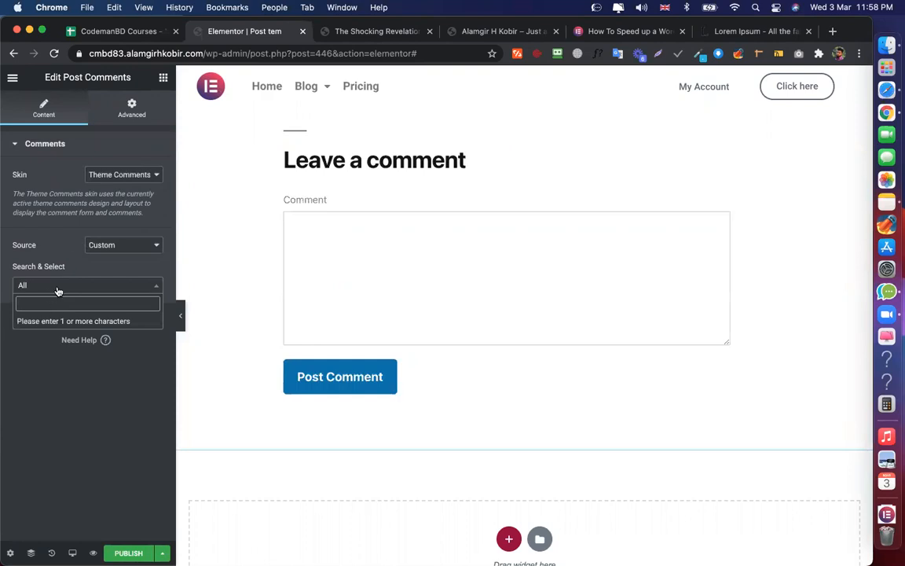
{"action": "left_click", "coordinate": [121, 243]}
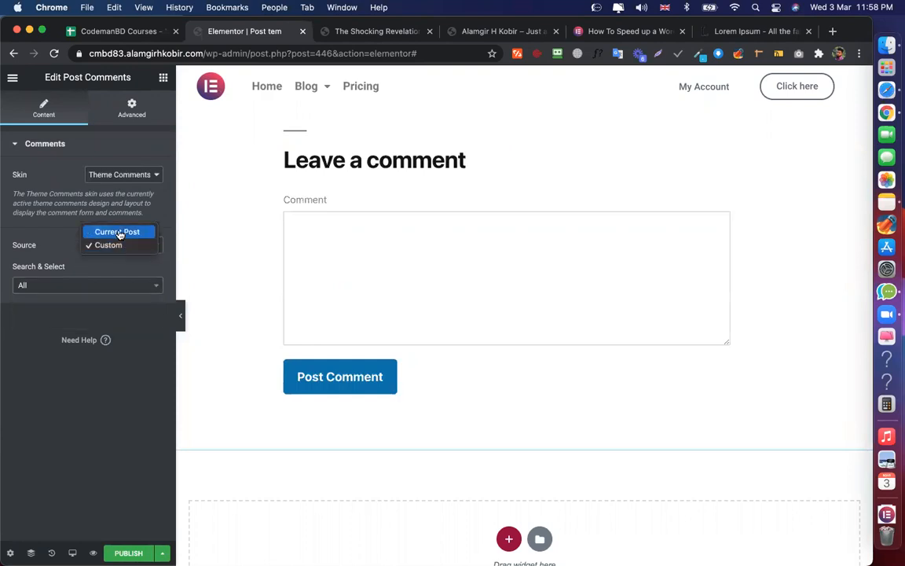
{"action": "left_click", "coordinate": [120, 233]}
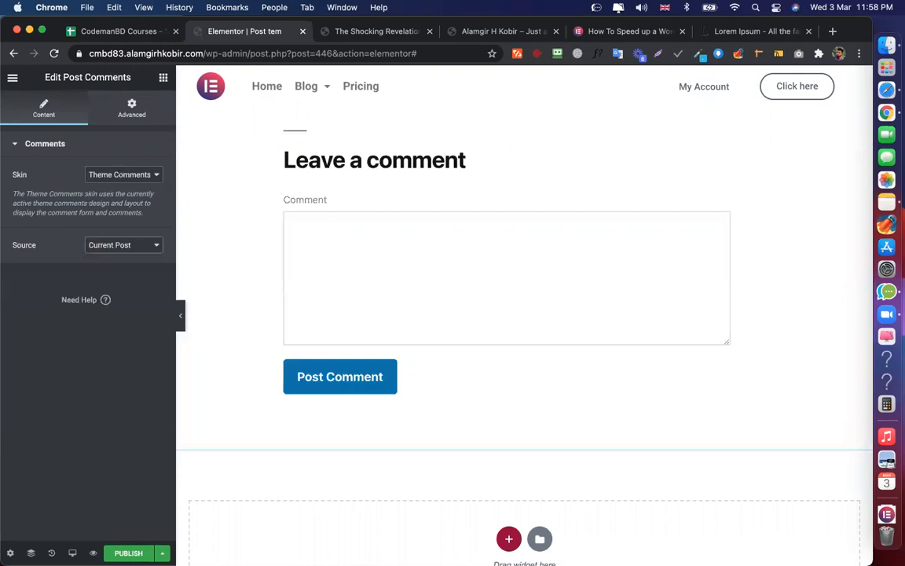
Place a Post Navigation widget directly below the Post Comments widget
{"action": "left_click", "coordinate": [163, 79]}
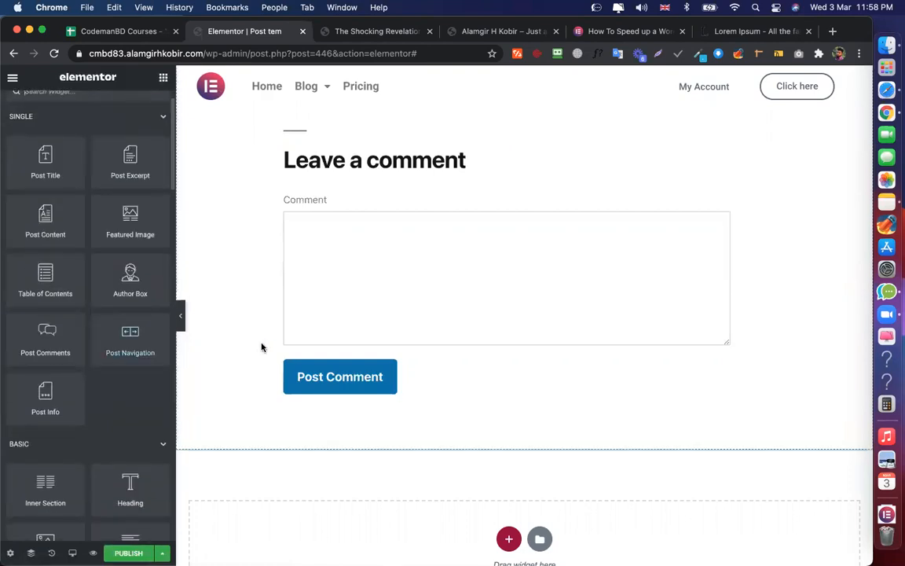
{"action": "left_click_drag", "start_coordinate": [137, 338], "coordinate": [428, 421]}
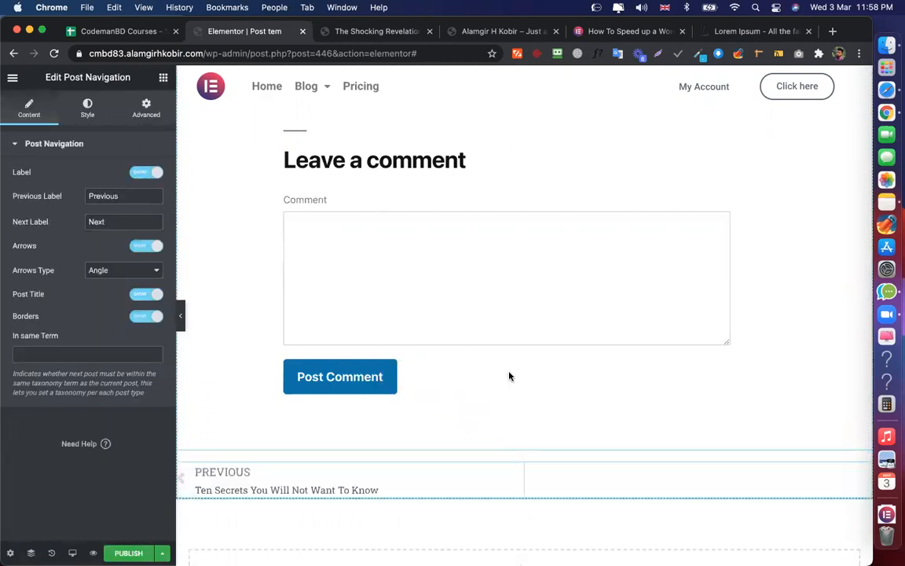
{"action": "scroll", "coordinate": [238, 400], "scroll_direction": "down", "scroll_amount": 2}
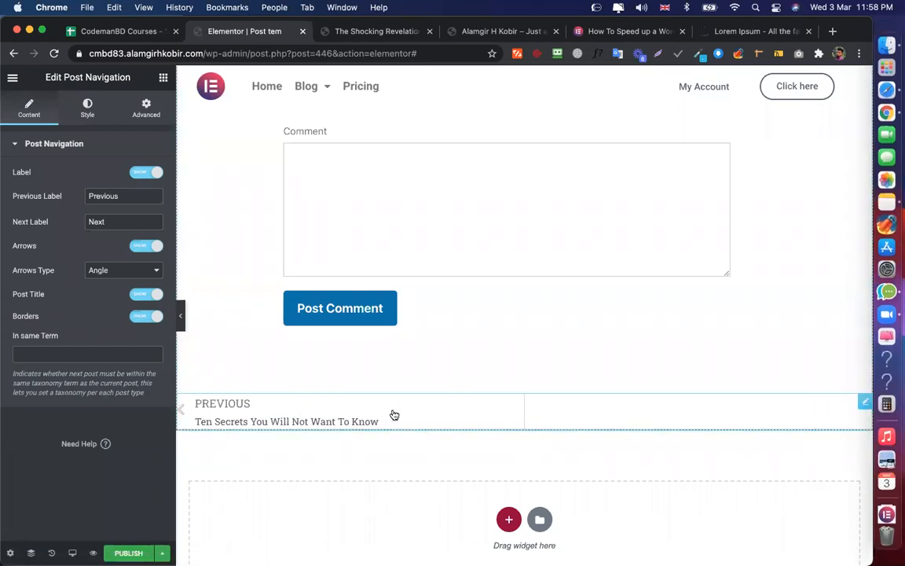
Examine the end of Elementor's How To Speed up WordPress article, from the related posts through the newsletter box to the comment form
{"action": "left_click", "coordinate": [603, 33]}
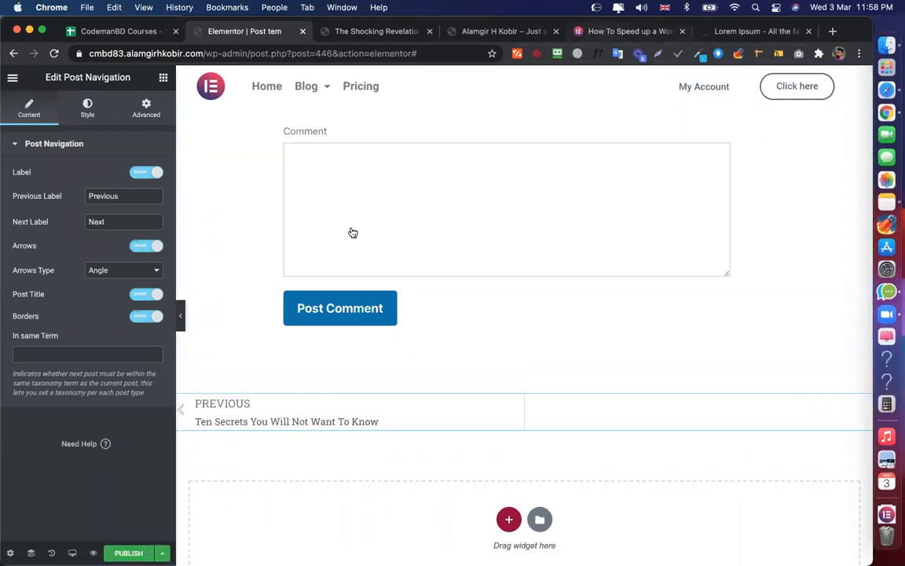
{"action": "scroll", "coordinate": [296, 322], "scroll_direction": "down", "scroll_amount": 3}
{"action": "scroll", "coordinate": [295, 321], "scroll_direction": "down", "scroll_amount": 3}
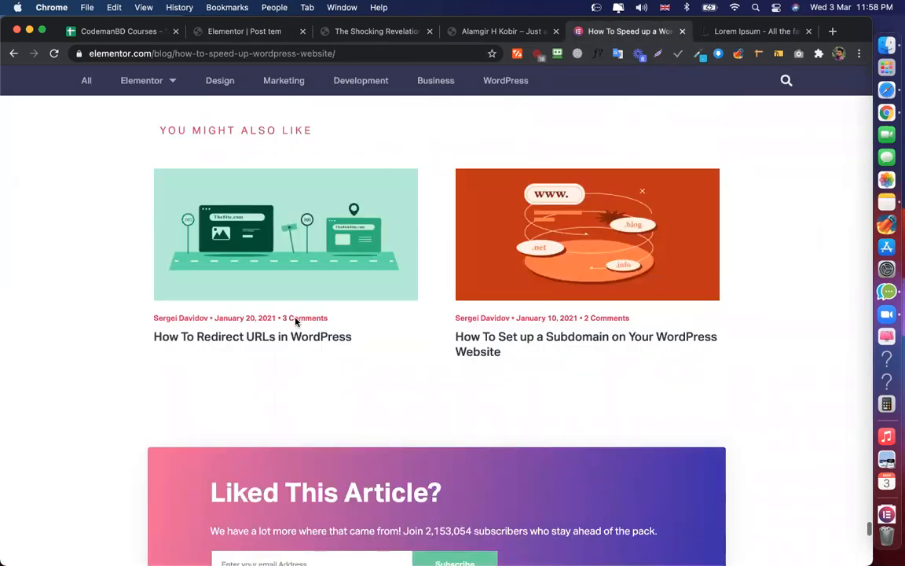
{"action": "scroll", "coordinate": [295, 321], "scroll_direction": "up", "scroll_amount": 1}
{"action": "scroll", "coordinate": [296, 321], "scroll_direction": "down", "scroll_amount": 3}
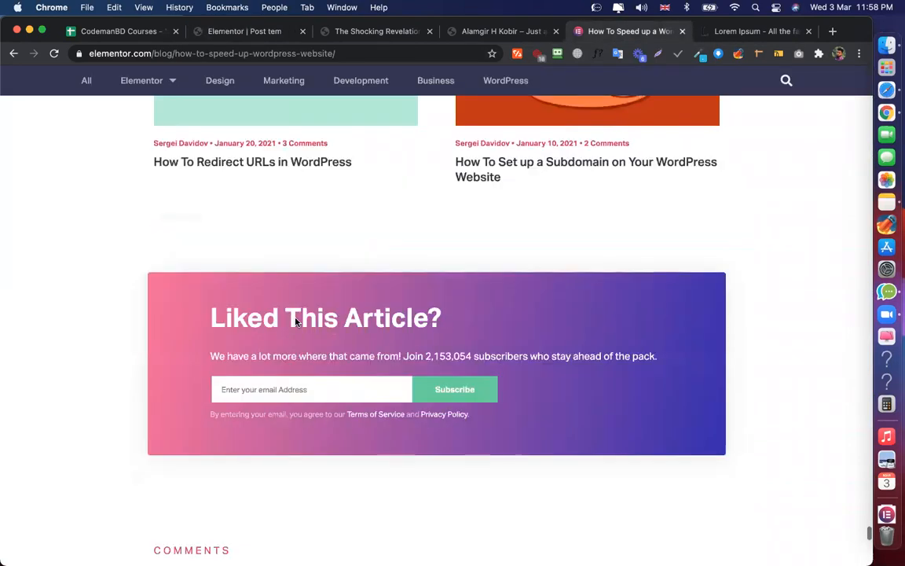
{"action": "scroll", "coordinate": [326, 496], "scroll_direction": "down", "scroll_amount": 3}
{"action": "scroll", "coordinate": [297, 154], "scroll_direction": "down", "scroll_amount": 6}
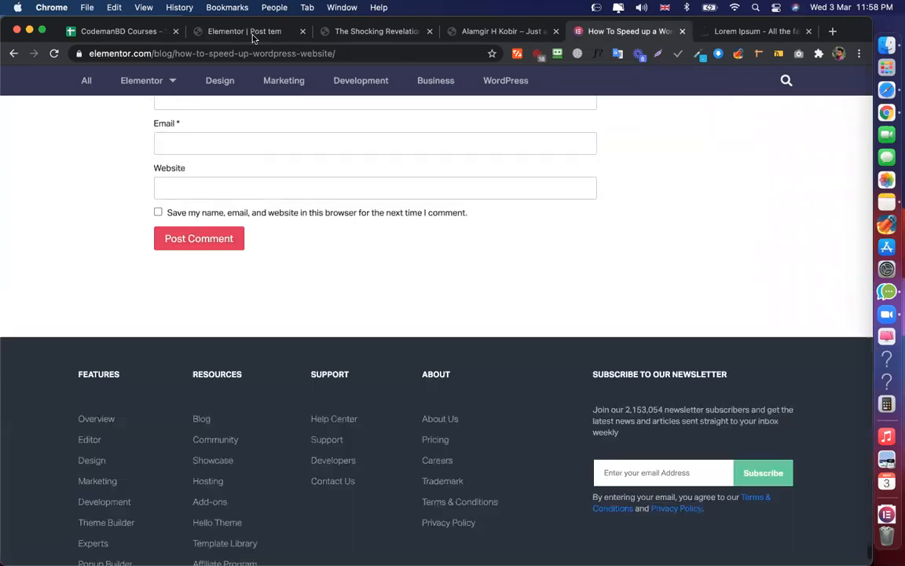
{"action": "scroll", "coordinate": [172, 120], "scroll_direction": "up", "scroll_amount": 4}
Return to the post template, try a Post Info widget below the post navigation, and delete it
{"action": "left_click", "coordinate": [228, 33]}
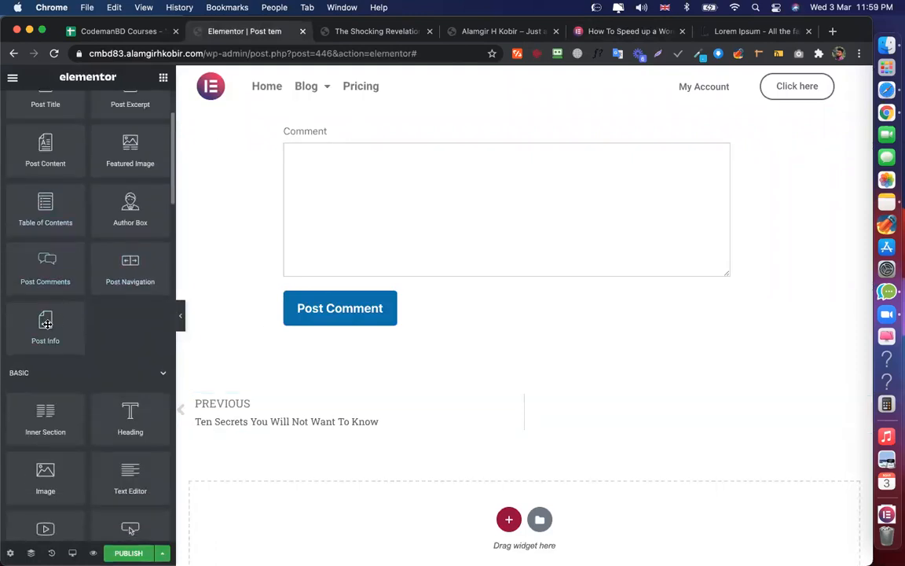
{"action": "scroll", "coordinate": [451, 145], "scroll_direction": "down", "scroll_amount": 5}
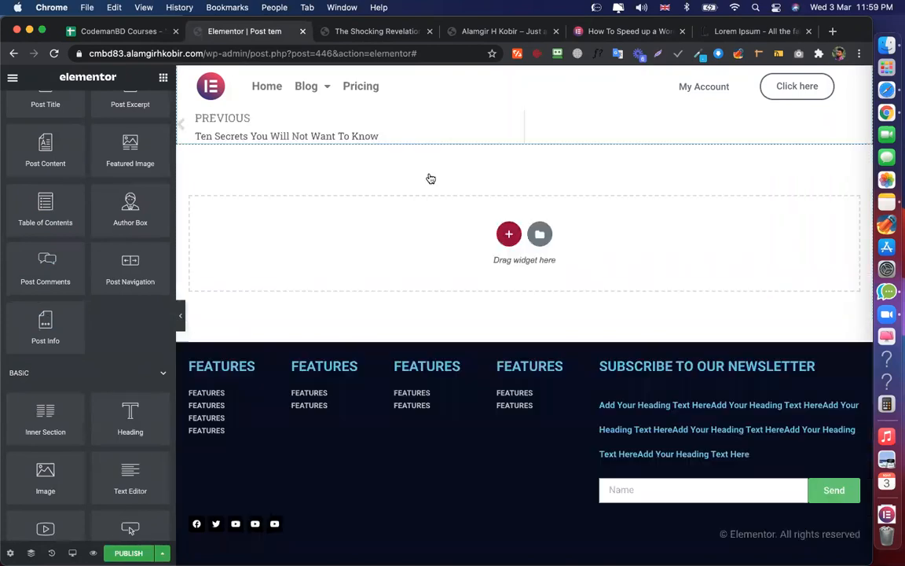
{"action": "left_click_drag", "start_coordinate": [45, 328], "coordinate": [449, 146]}
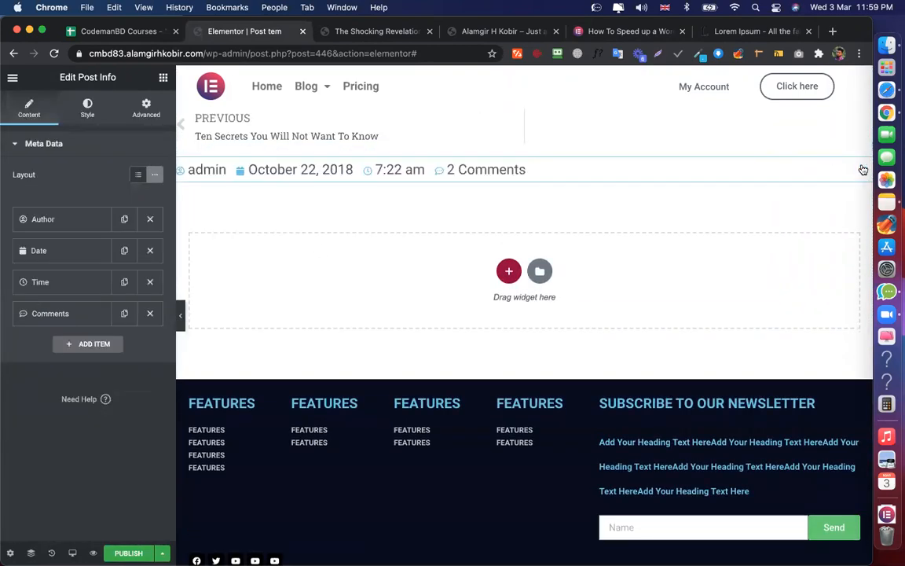
{"action": "right_click", "coordinate": [661, 173]}
{"action": "left_click", "coordinate": [708, 351]}
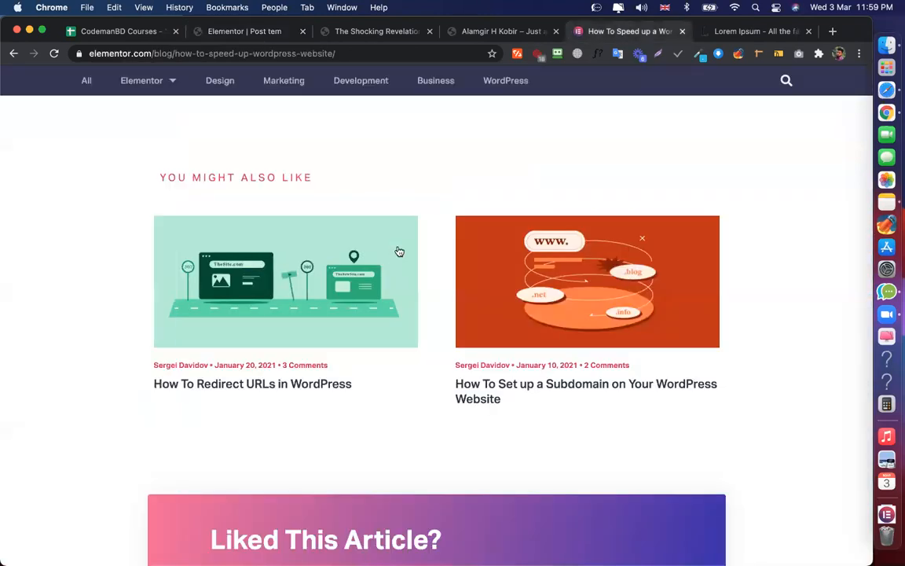
Examine the Elementor reference article up to its title, meta data line and introduction
{"action": "scroll", "coordinate": [399, 252], "scroll_direction": "up", "scroll_amount": 2}
{"action": "scroll", "coordinate": [236, 238], "scroll_direction": "up", "scroll_amount": 10}
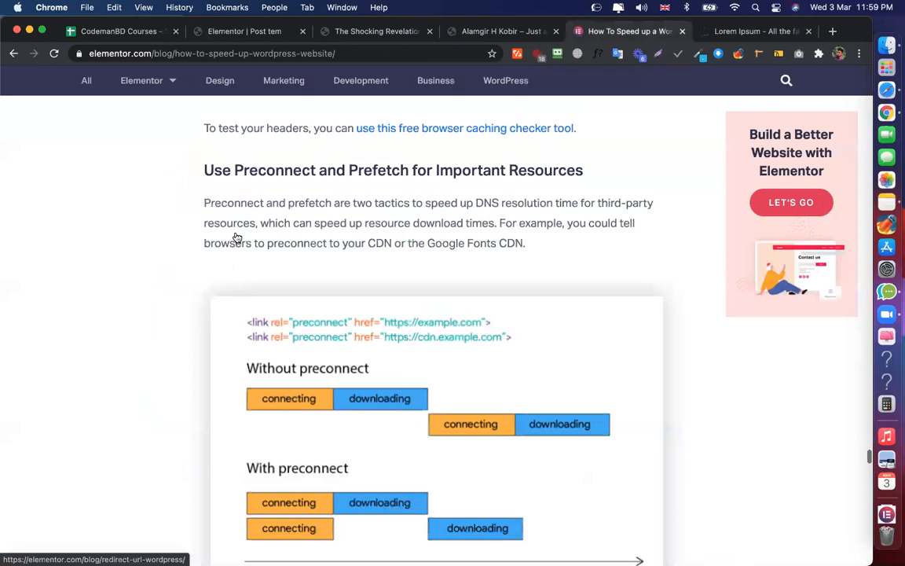
{"action": "scroll", "coordinate": [237, 240], "scroll_direction": "up", "scroll_amount": 10}
{"action": "scroll", "coordinate": [275, 240], "scroll_direction": "down", "scroll_amount": 8}
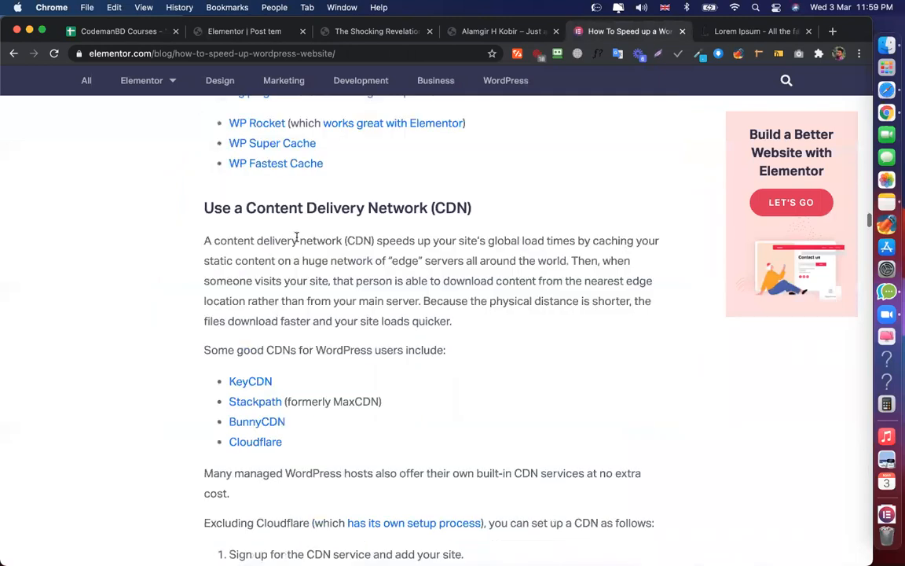
{"action": "scroll", "coordinate": [324, 235], "scroll_direction": "up", "scroll_amount": 15}
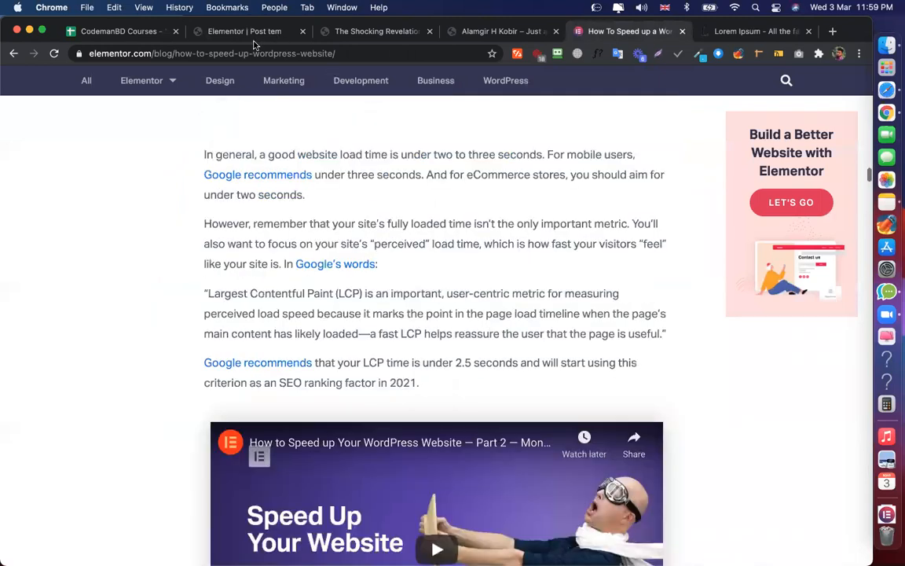
{"action": "scroll", "coordinate": [222, 91], "scroll_direction": "up", "scroll_amount": 8}
{"action": "scroll", "coordinate": [49, 221], "scroll_direction": "up", "scroll_amount": 3}
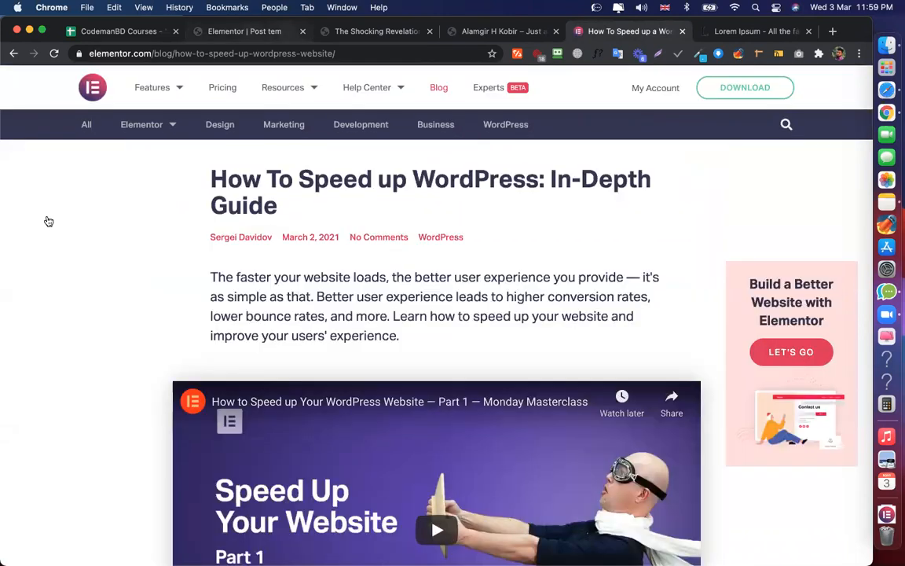
Return to the post template and remove the Time item from the Post Info meta data below the post title
{"action": "key", "text": "super+2"}
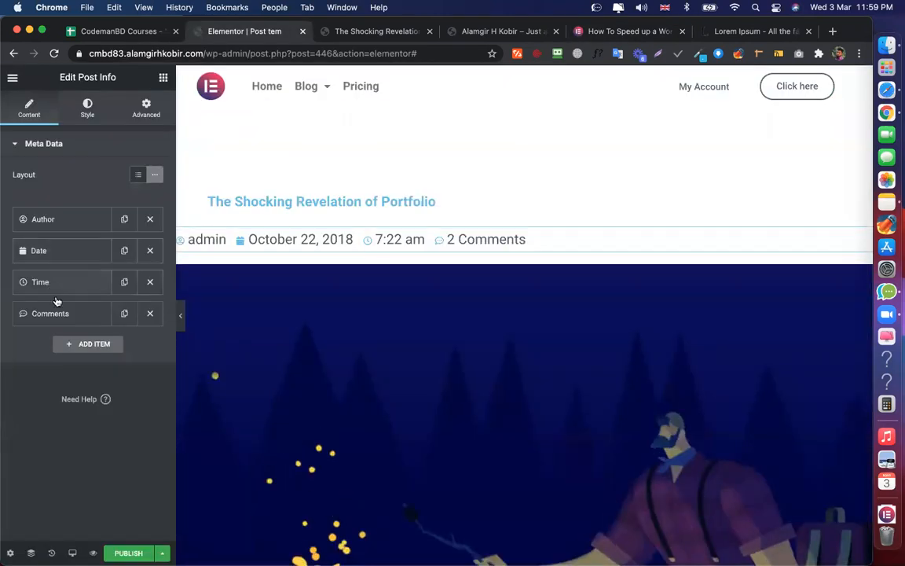
{"action": "left_click", "coordinate": [150, 282]}
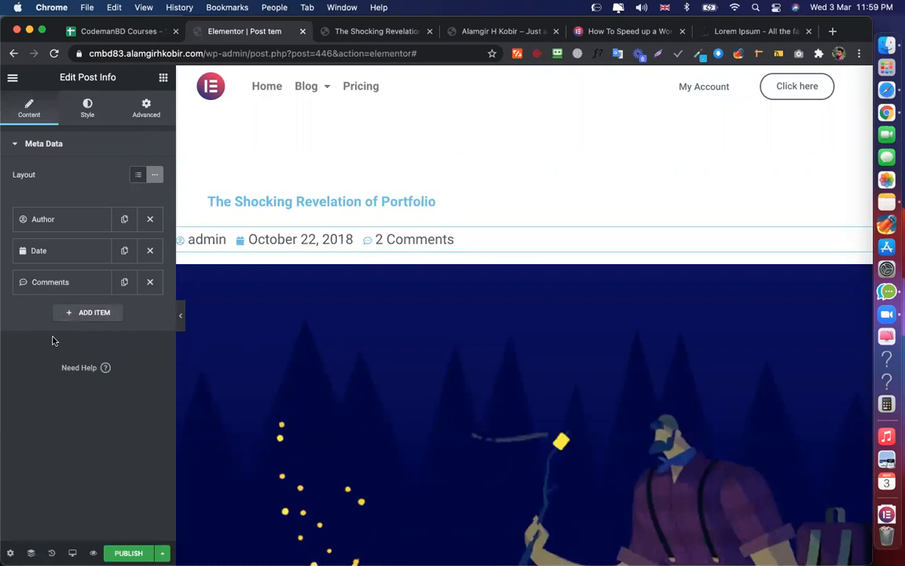
Try a Custom meta data item reading "#Best Post" in the Post Info widget, and delete it
{"action": "left_click", "coordinate": [94, 312]}
{"action": "left_click", "coordinate": [133, 346]}
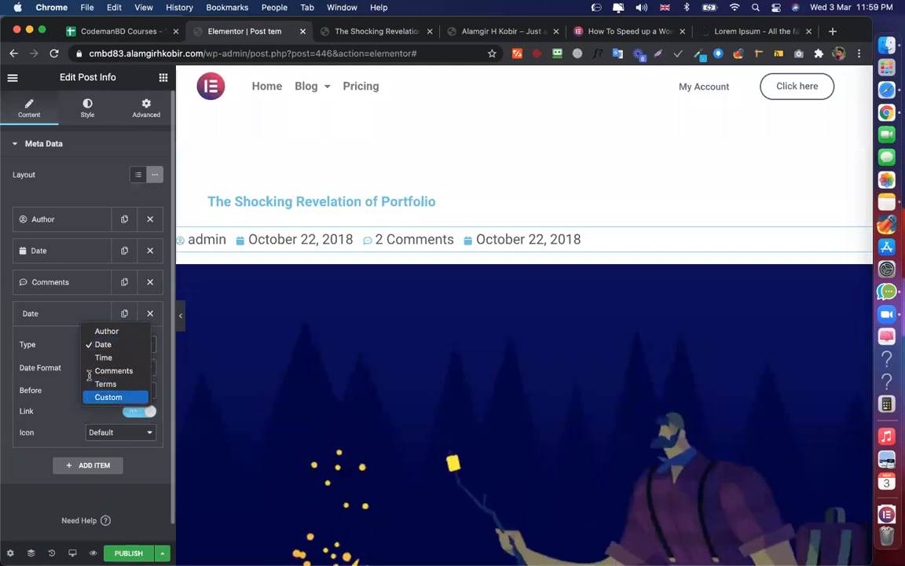
{"action": "left_click", "coordinate": [108, 396]}
{"action": "left_click", "coordinate": [79, 382]}
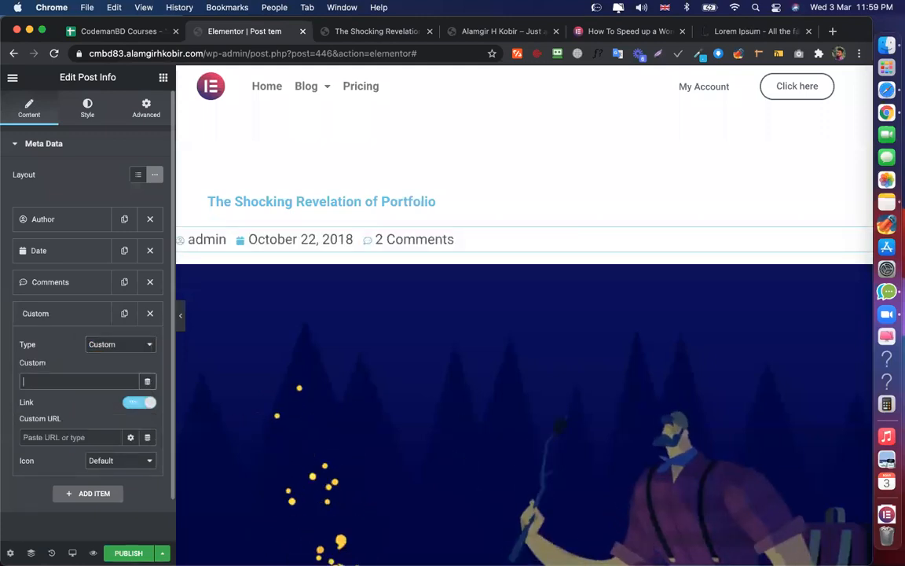
{"action": "type", "text": "Best"}
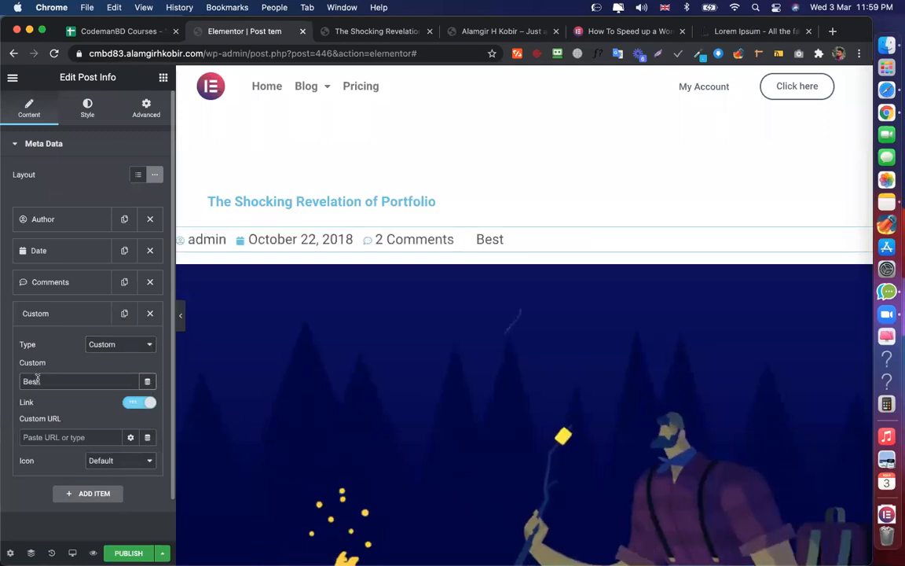
{"action": "type", "text": "Post"}
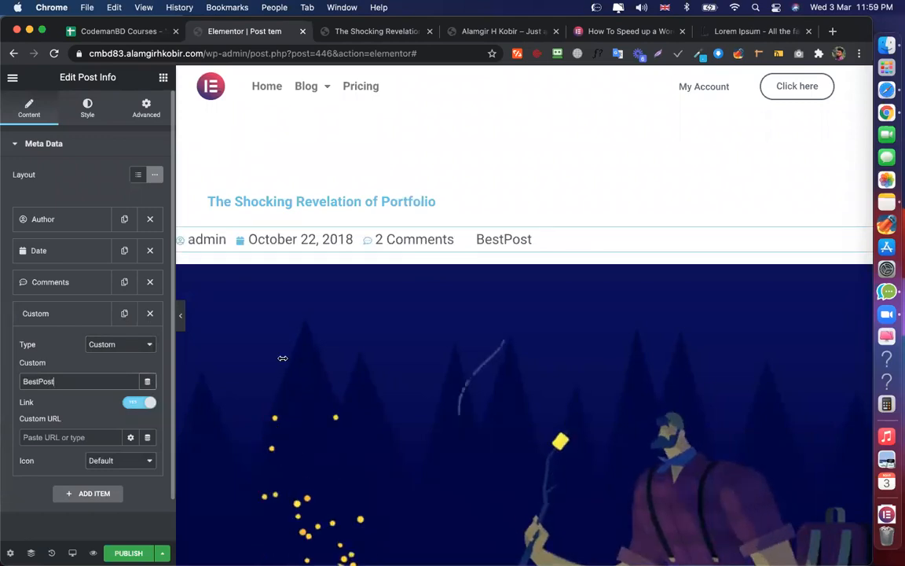
{"action": "left_click", "coordinate": [37, 381]}
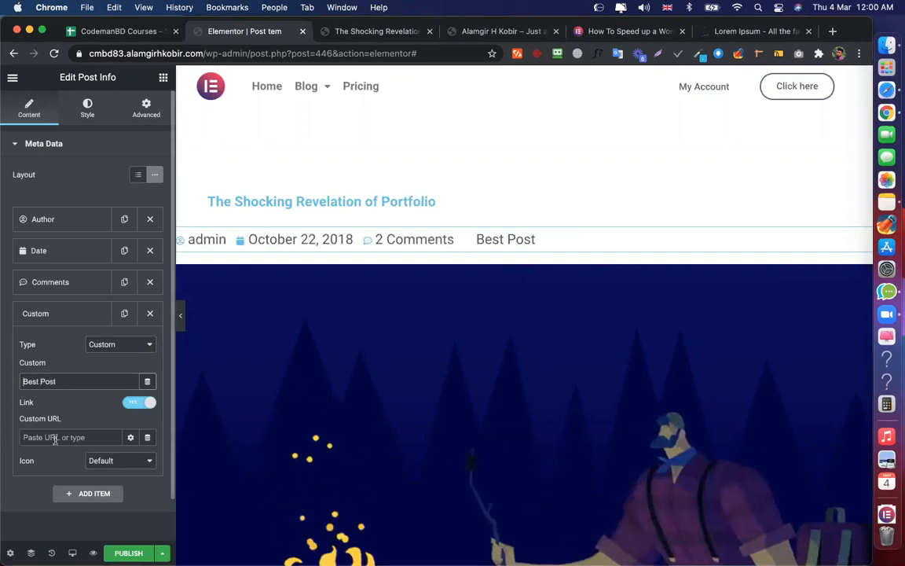
{"action": "type", "text": "#"}
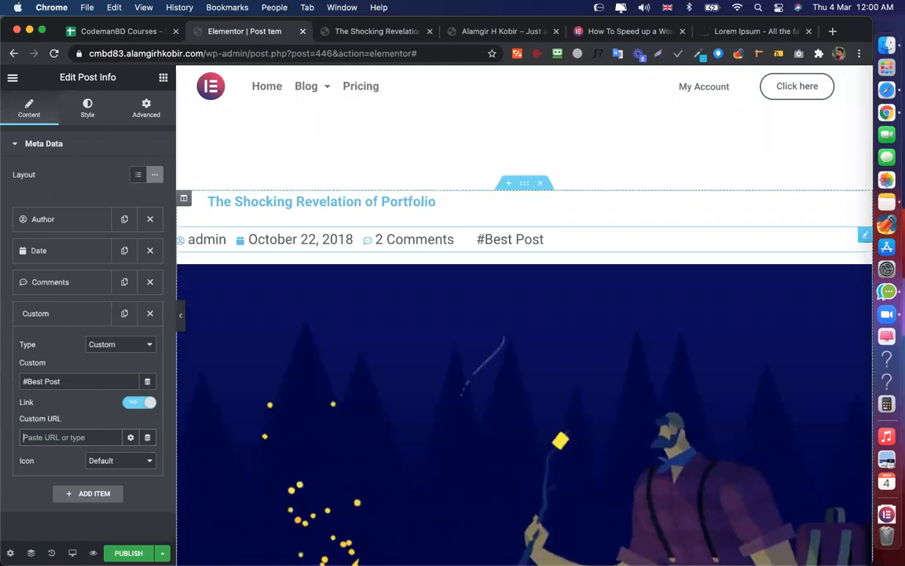
{"action": "left_click_drag", "start_coordinate": [72, 382], "coordinate": [15, 382]}
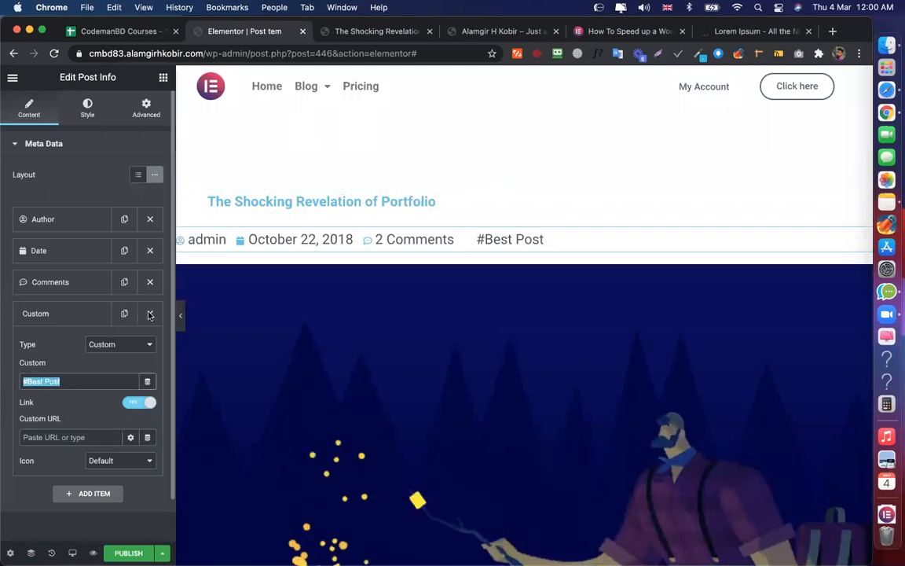
{"action": "left_click", "coordinate": [150, 315]}
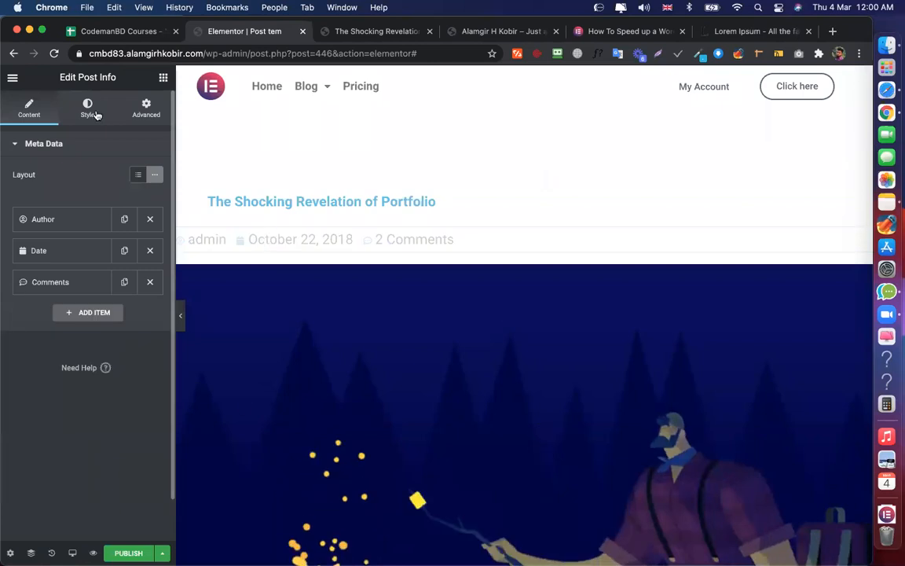
Unlink the Post Info widget's padding values and set its left padding to 50 px
{"action": "left_click", "coordinate": [146, 108]}
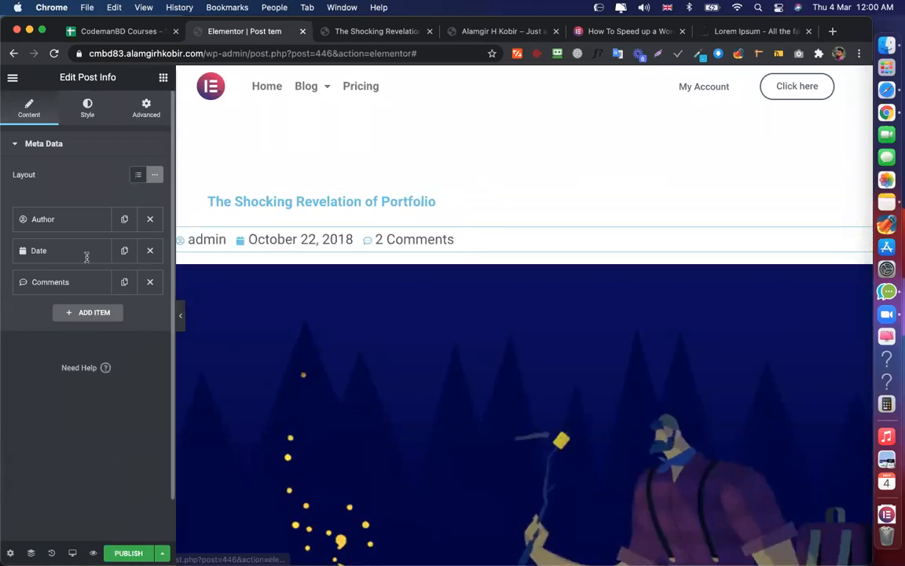
{"action": "left_click", "coordinate": [148, 255]}
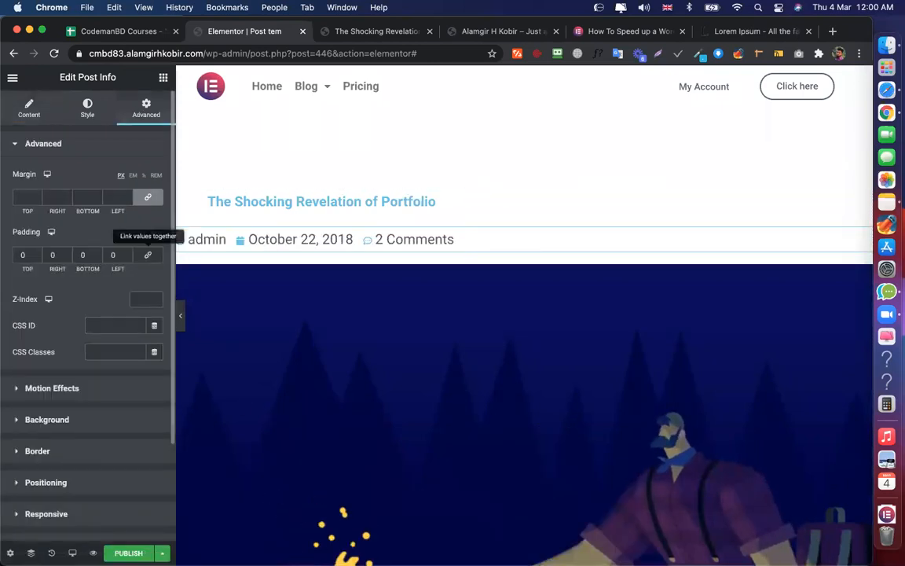
{"action": "left_click", "coordinate": [111, 256]}
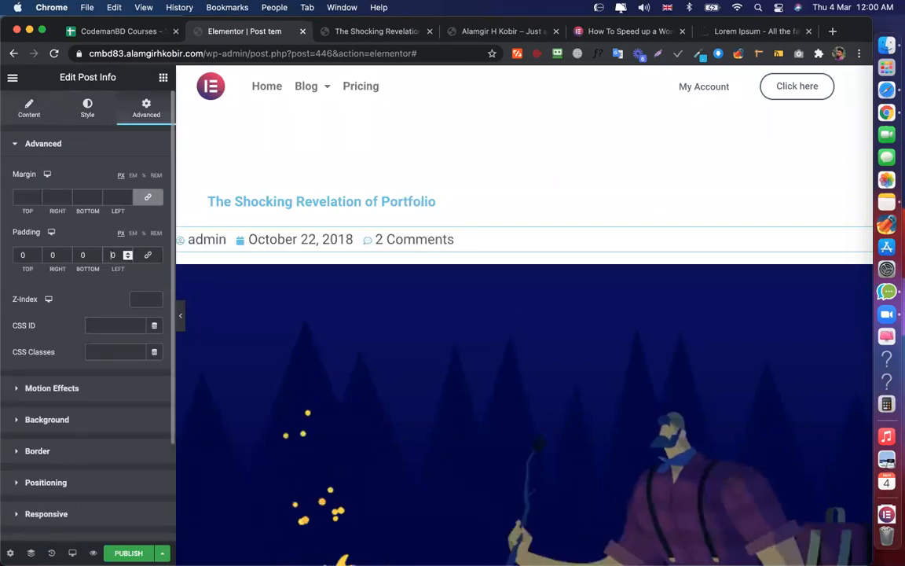
{"action": "type", "text": "5"}
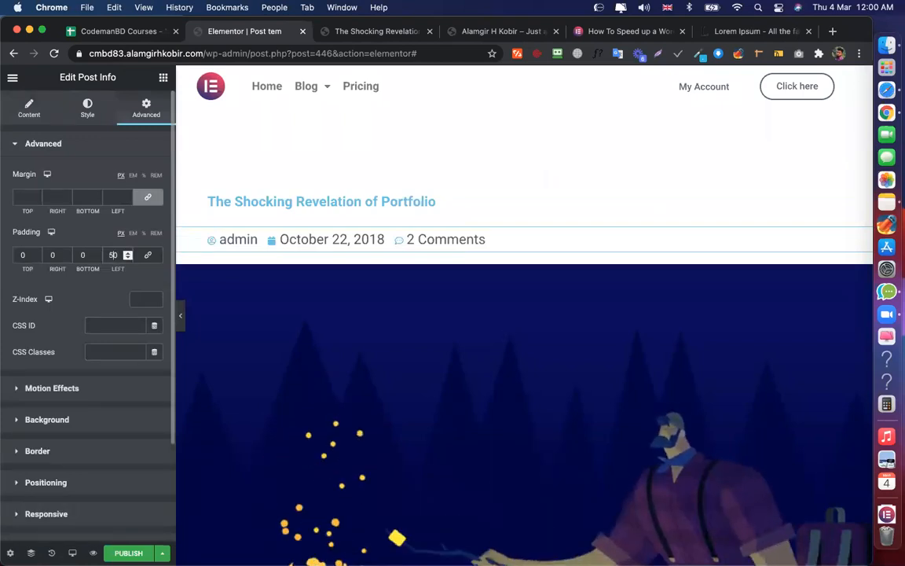
{"action": "type", "text": "5"}
{"action": "key", "text": "BackSpace"}
{"action": "key", "text": "BackSpace"}
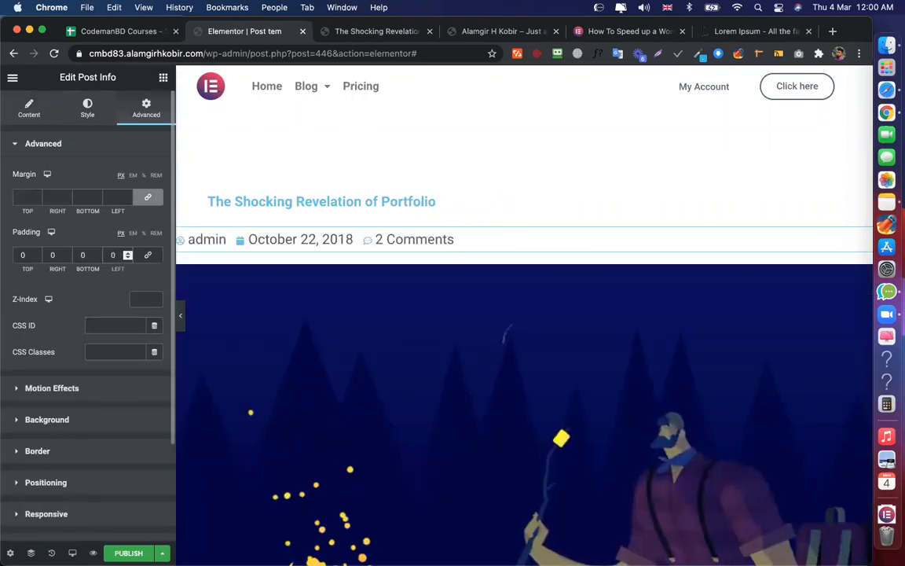
{"action": "type", "text": "5"}
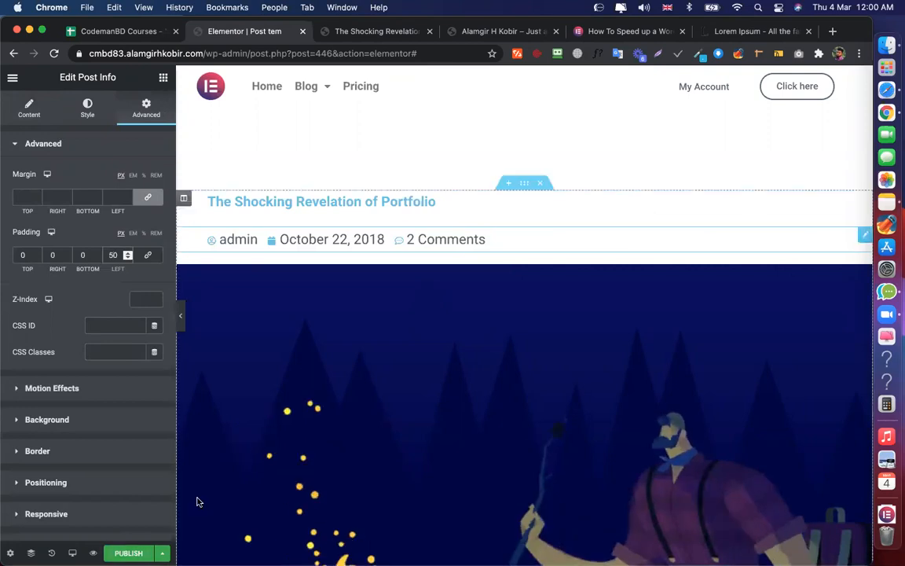
{"action": "key", "text": "ctrl+Up"}
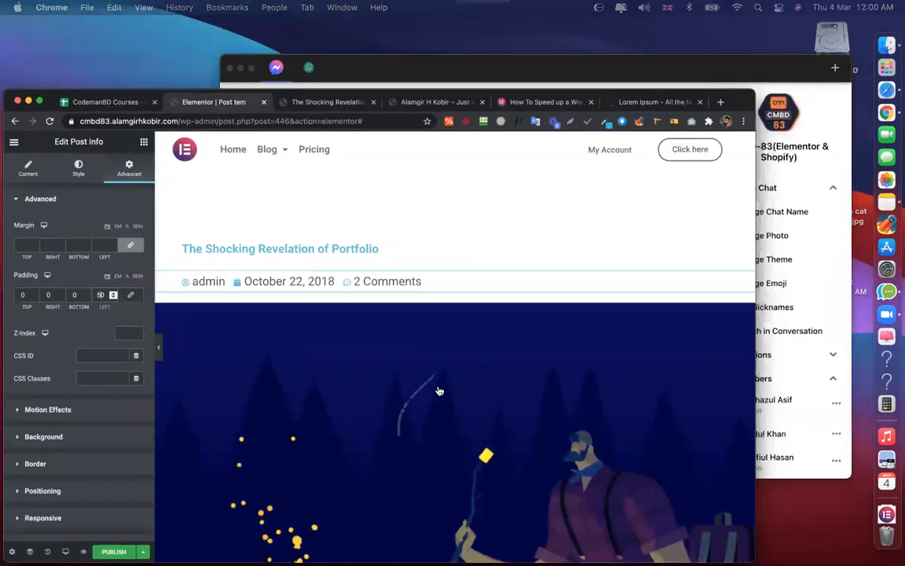
{"action": "left_click", "coordinate": [445, 376]}
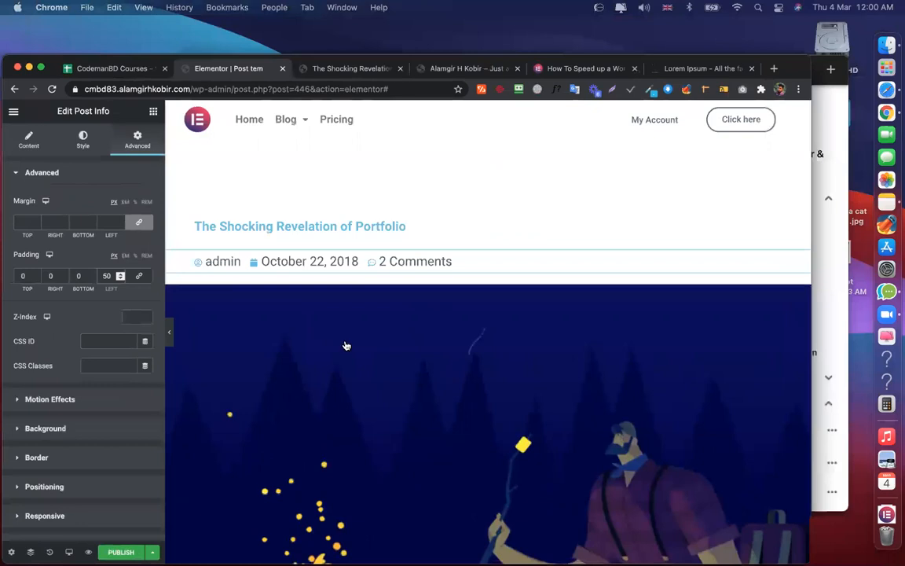
Open The Shocking Revelation of Portfolio from the live blog page and check its title, meta data line and image
{"action": "scroll", "coordinate": [330, 349], "scroll_direction": "down", "scroll_amount": 5}
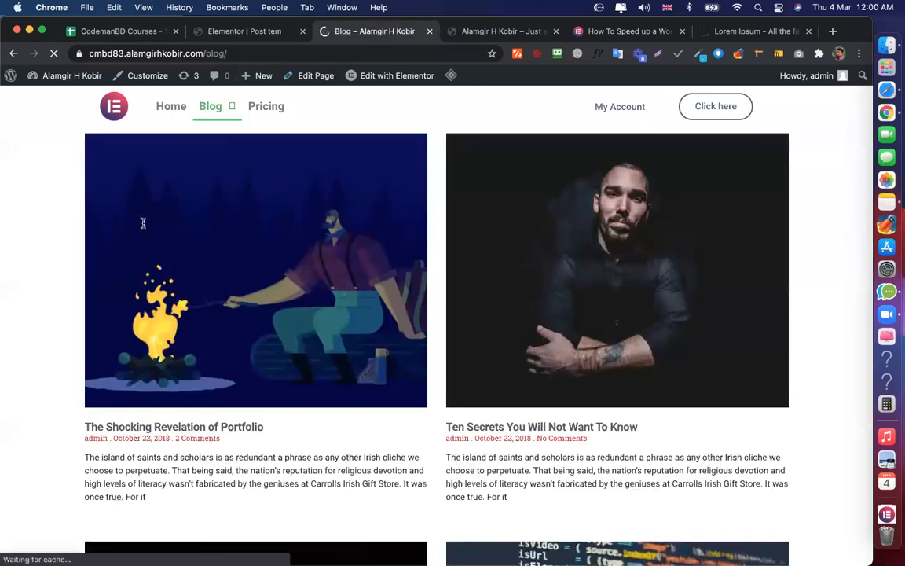
{"action": "left_click", "coordinate": [143, 222]}
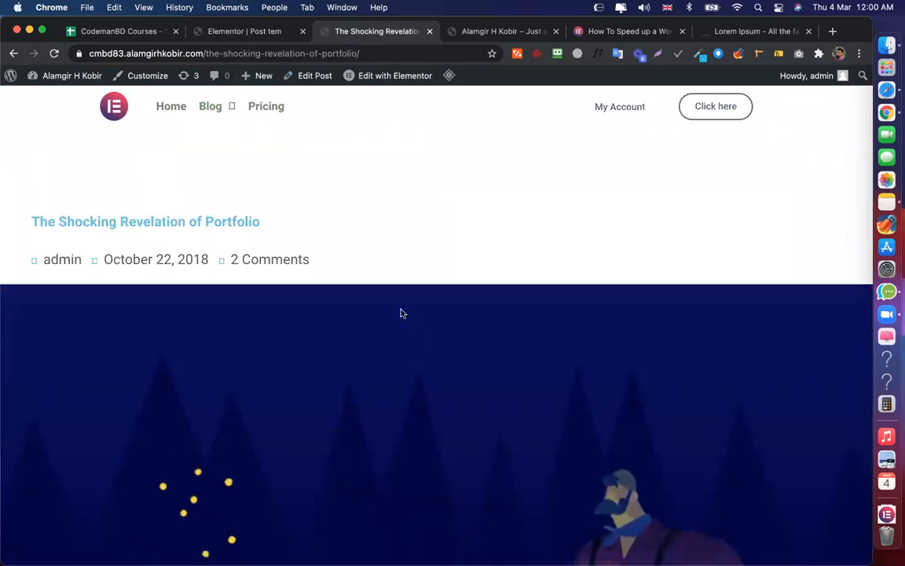
{"action": "scroll", "coordinate": [365, 279], "scroll_direction": "down", "scroll_amount": 5}
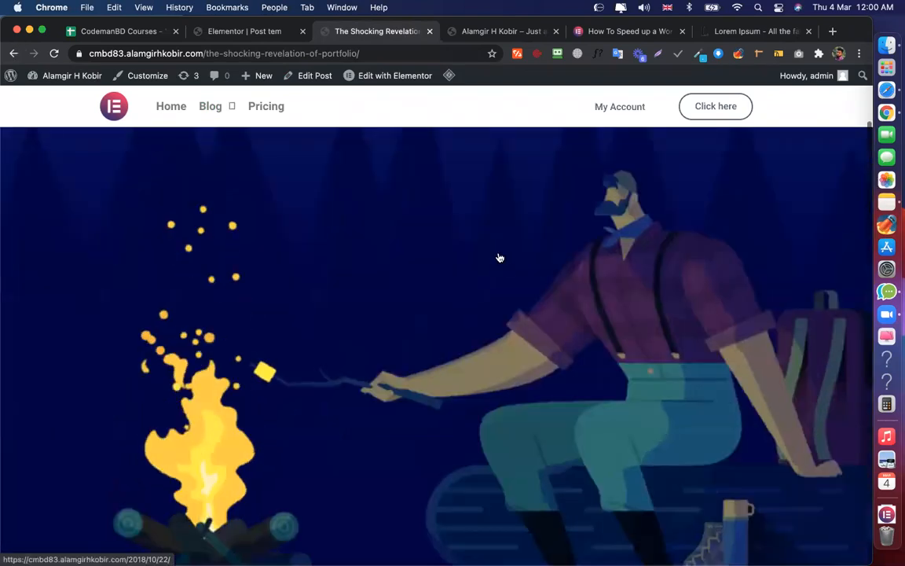
{"action": "scroll", "coordinate": [500, 258], "scroll_direction": "down", "scroll_amount": 3}
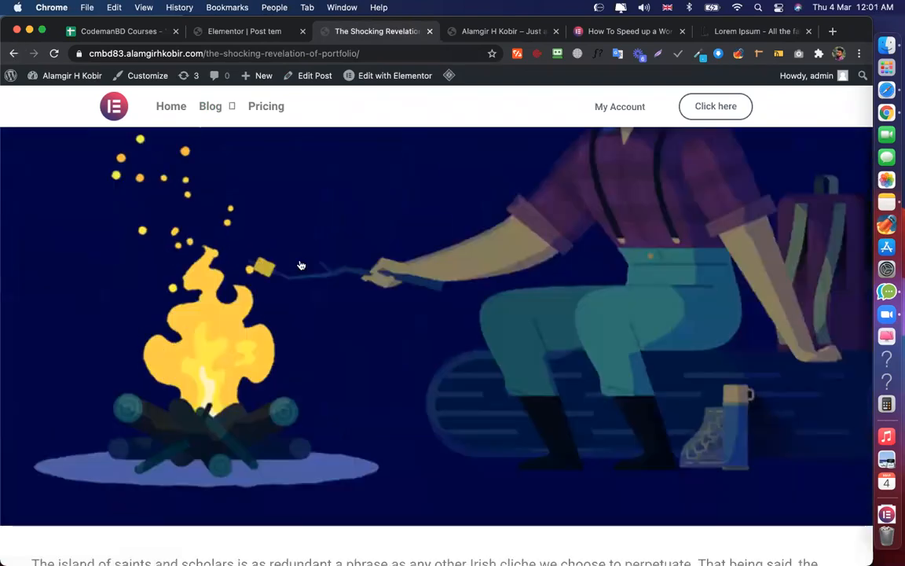
Open the live post Ten Secrets You Will Not Want To Know and examine its title, content, comment form and post navigation
{"action": "key", "text": "super+bracketleft"}
{"action": "left_click", "coordinate": [550, 426]}
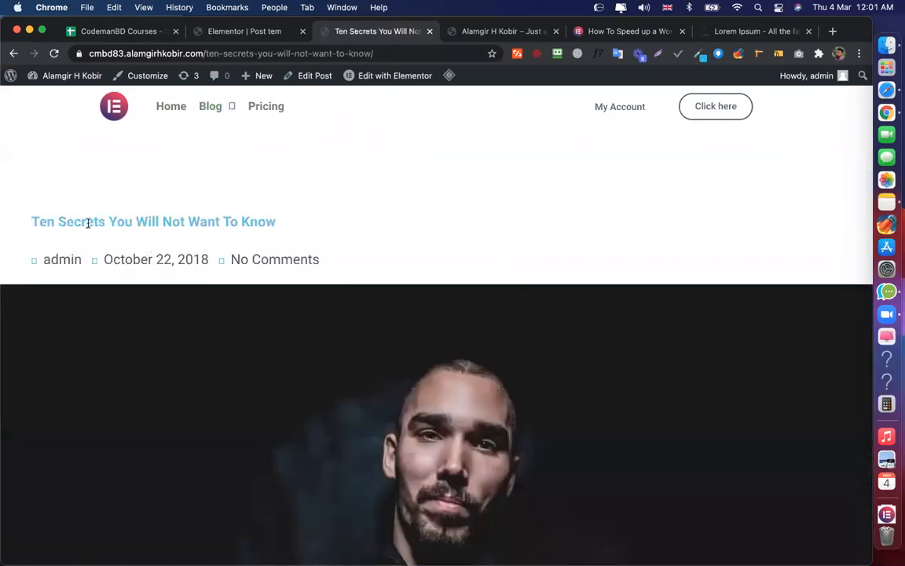
{"action": "scroll", "coordinate": [304, 269], "scroll_direction": "down", "scroll_amount": 8}
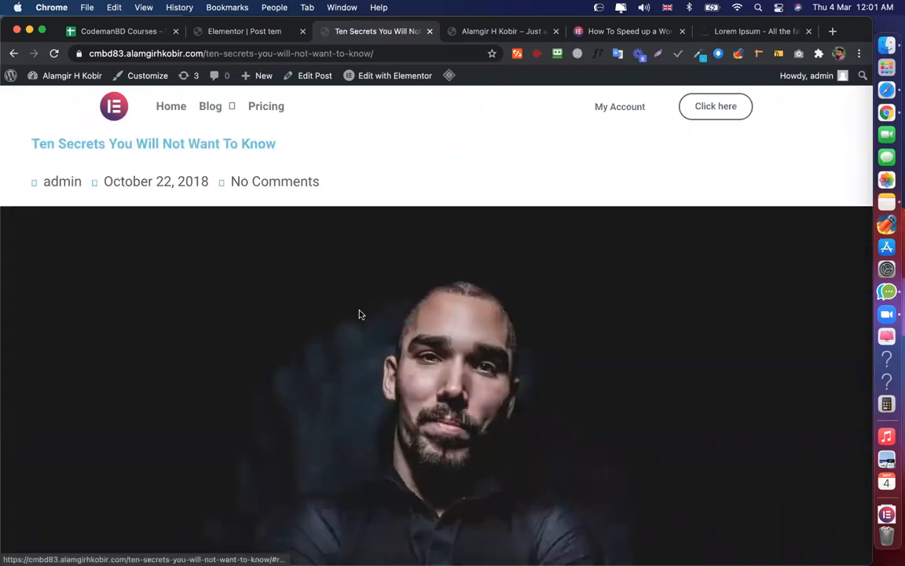
{"action": "scroll", "coordinate": [268, 343], "scroll_direction": "down", "scroll_amount": 8}
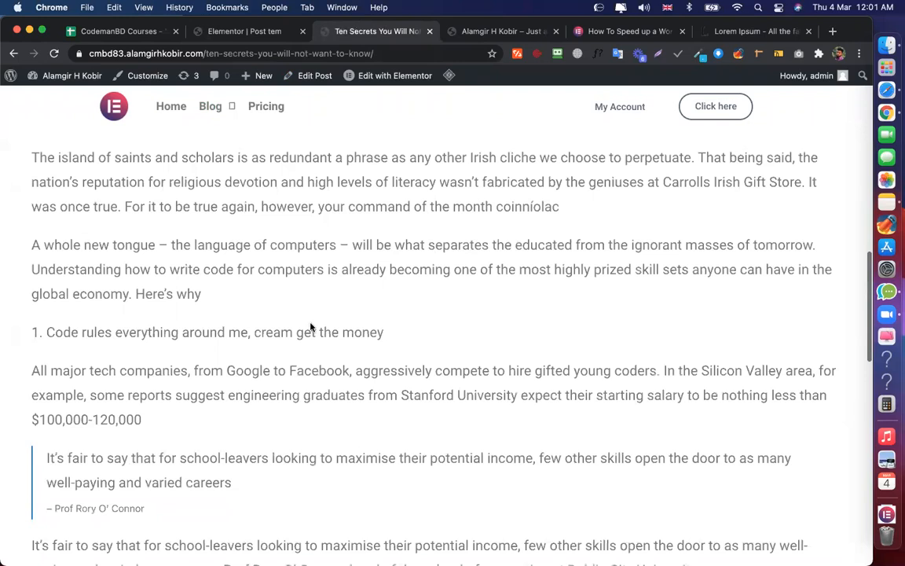
{"action": "scroll", "coordinate": [293, 313], "scroll_direction": "down", "scroll_amount": 20}
{"action": "scroll", "coordinate": [228, 394], "scroll_direction": "up", "scroll_amount": 1}
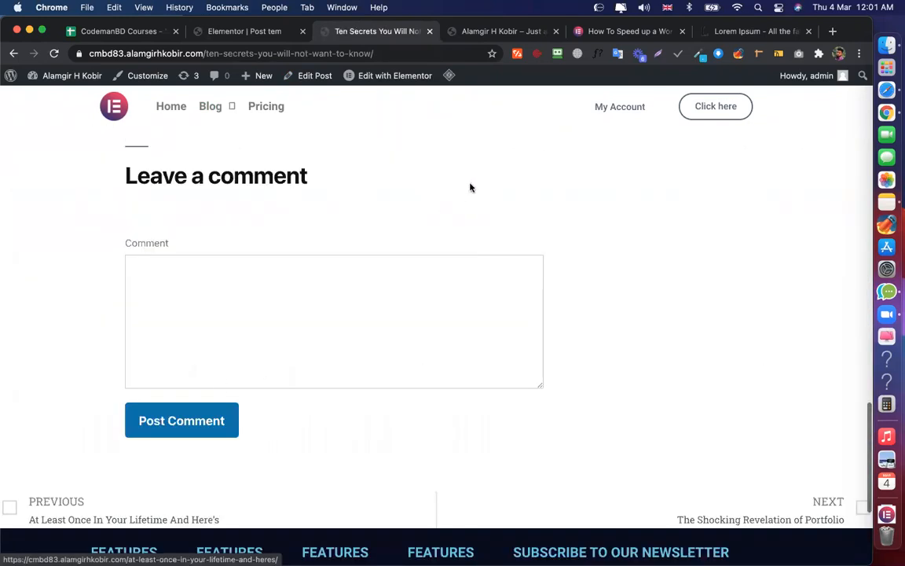
{"action": "scroll", "coordinate": [470, 187], "scroll_direction": "up", "scroll_amount": 3}
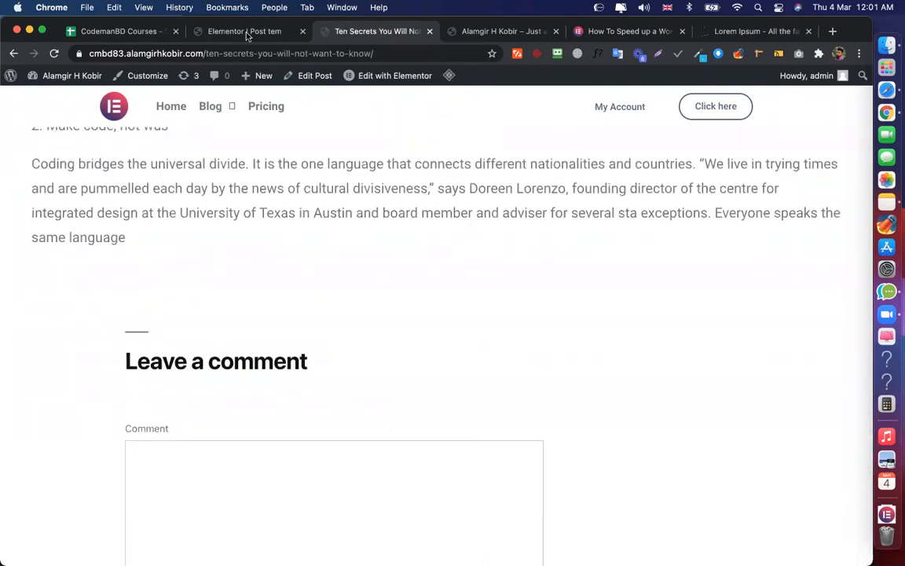
{"action": "scroll", "coordinate": [359, 252], "scroll_direction": "down", "scroll_amount": 2}
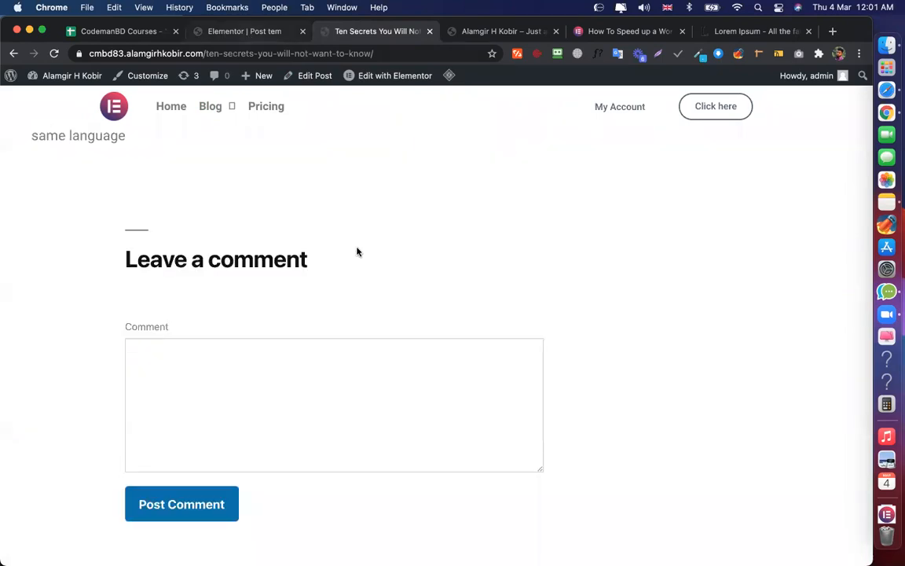
Leave the post template, activate the Selfer theme, and reload the live Ten Secrets You Will Not Want To Know post
{"action": "left_click", "coordinate": [244, 31]}
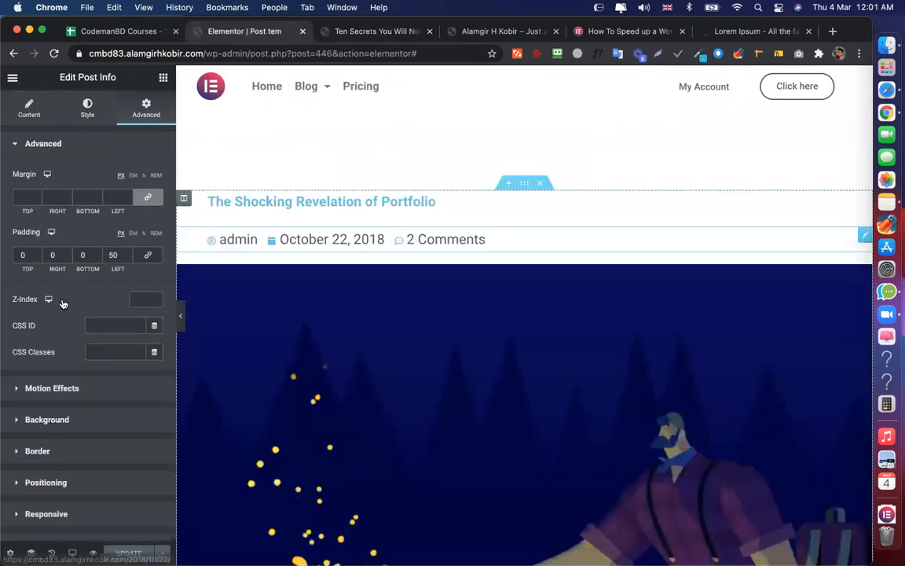
{"action": "scroll", "coordinate": [332, 239], "scroll_direction": "down", "scroll_amount": 2}
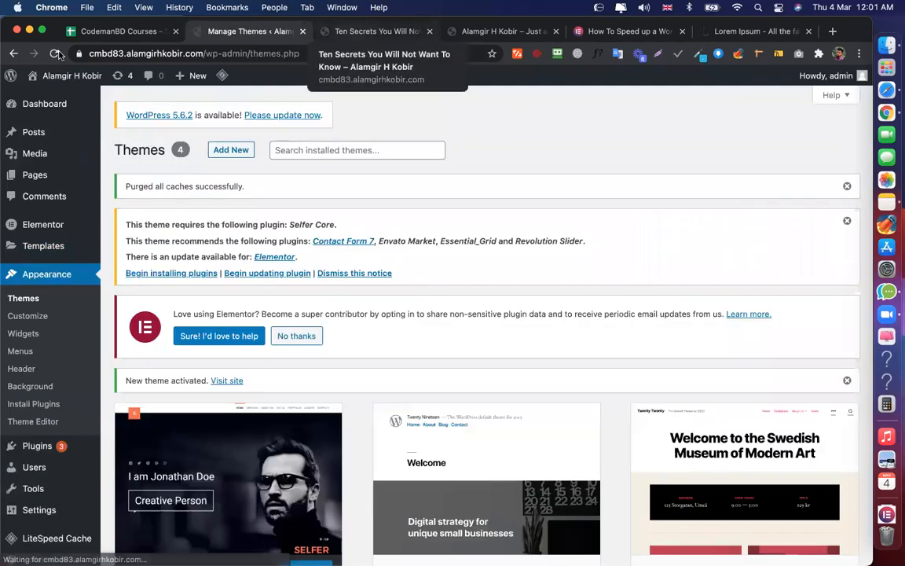
{"action": "left_click", "coordinate": [361, 33]}
{"action": "key", "text": "super+r"}
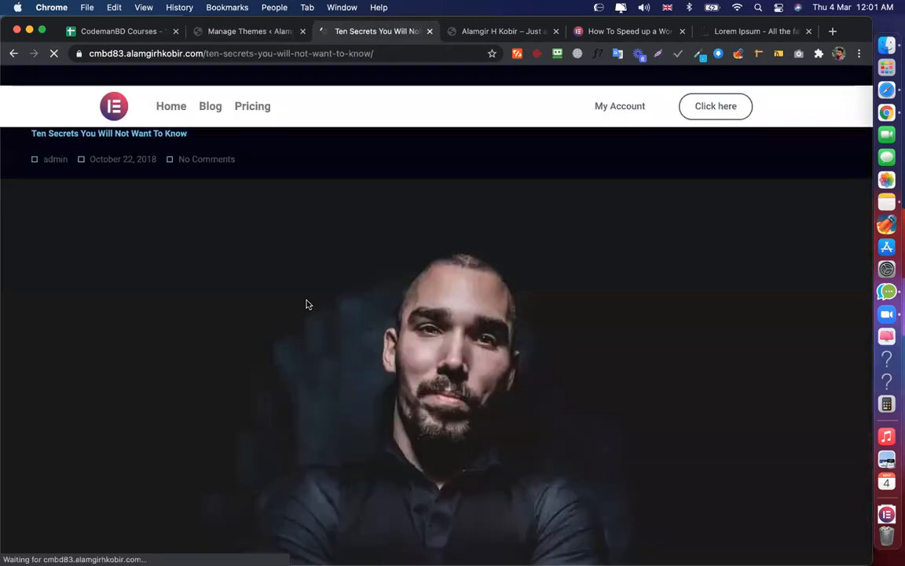
Examine the post in the Selfer theme from the image to the comment form and test the comment submission
{"action": "scroll", "coordinate": [440, 192], "scroll_direction": "down", "scroll_amount": 5}
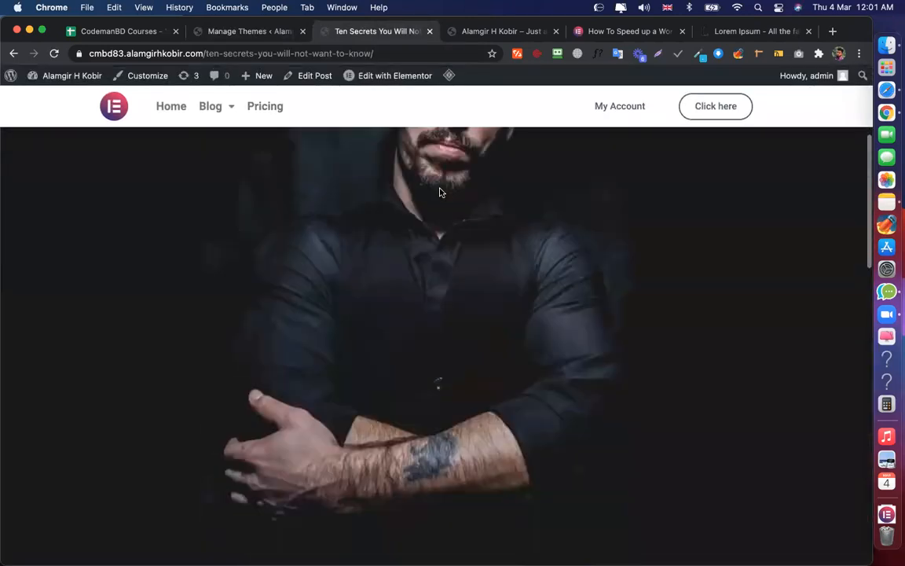
{"action": "scroll", "coordinate": [351, 270], "scroll_direction": "down", "scroll_amount": 20}
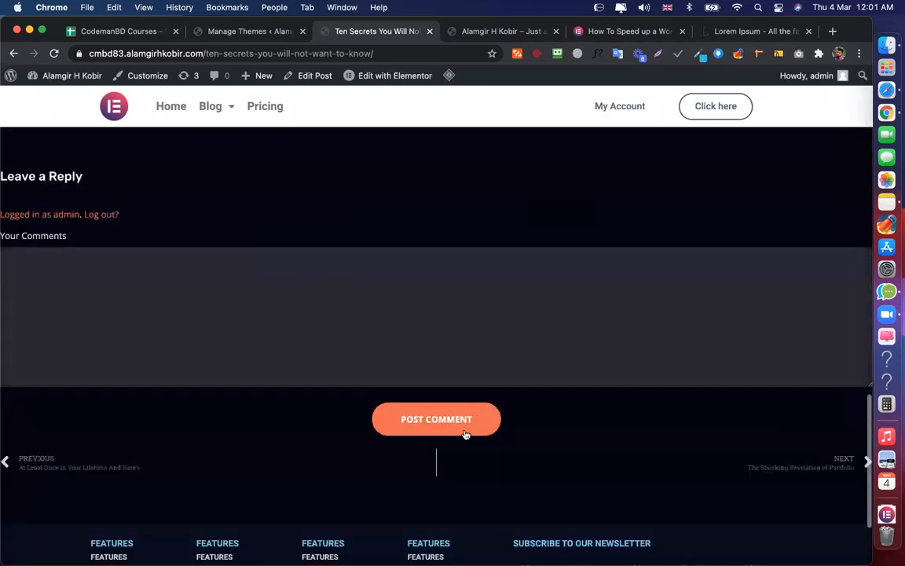
{"action": "left_click", "coordinate": [435, 418]}
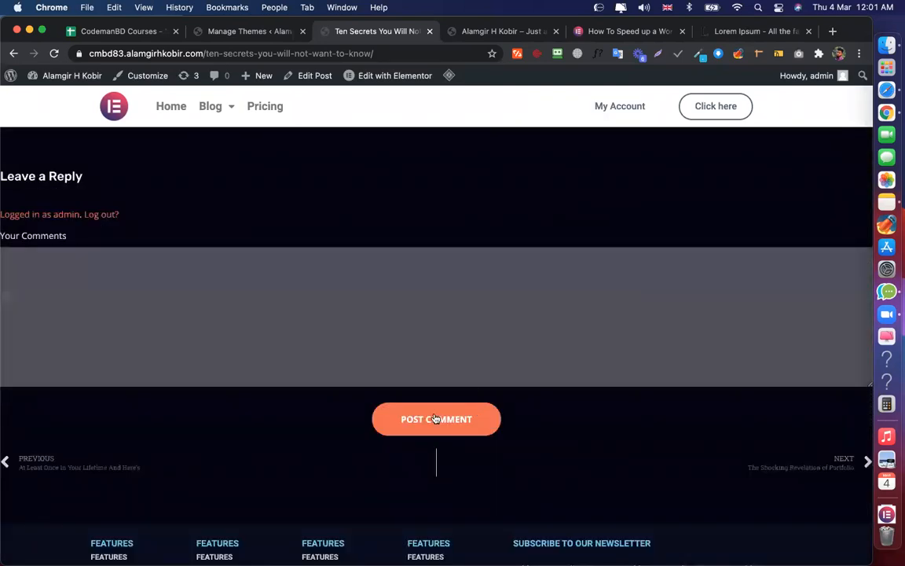
{"action": "scroll", "coordinate": [214, 275], "scroll_direction": "up", "scroll_amount": 20}
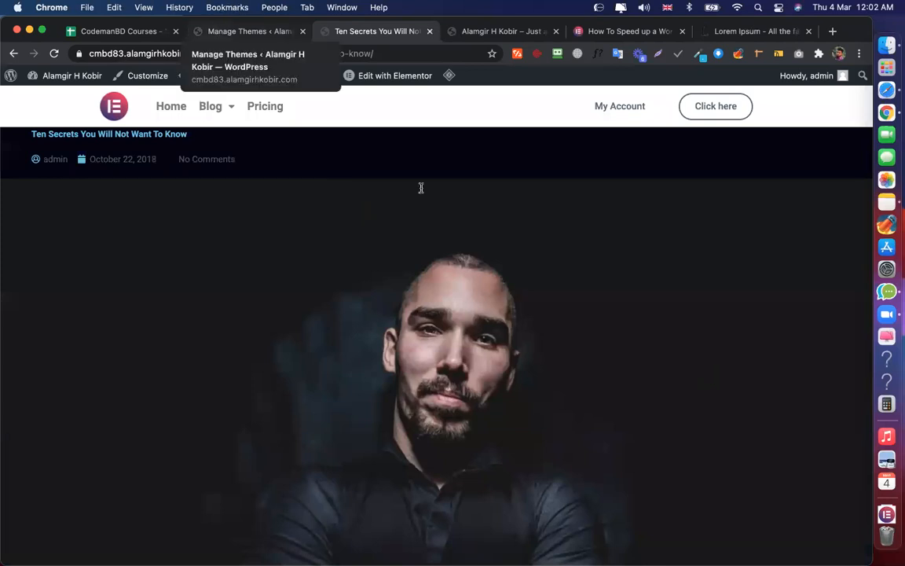
Close the live post, look over the installed themes and open the page for adding new themes
{"action": "key", "text": "super+w"}
{"action": "scroll", "coordinate": [368, 287], "scroll_direction": "down", "scroll_amount": 1}
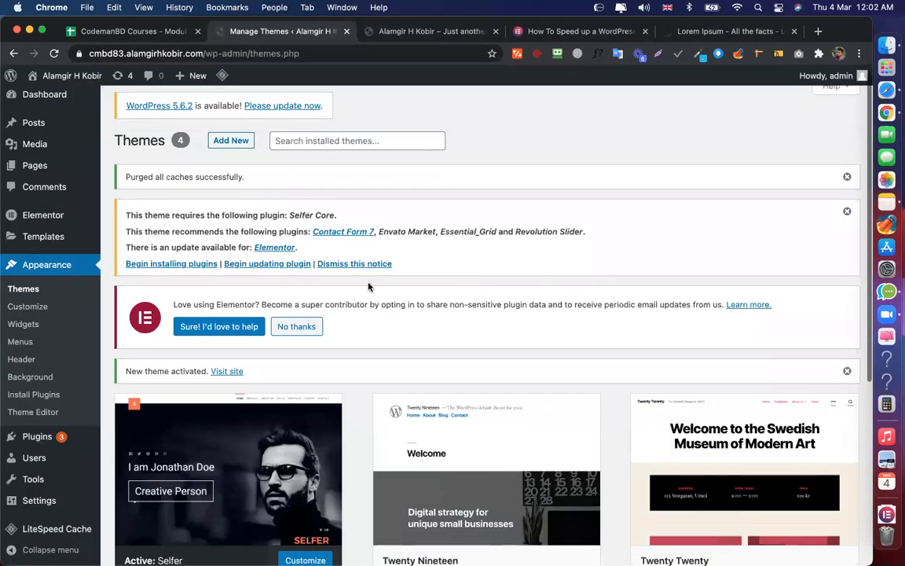
{"action": "scroll", "coordinate": [240, 356], "scroll_direction": "down", "scroll_amount": 4}
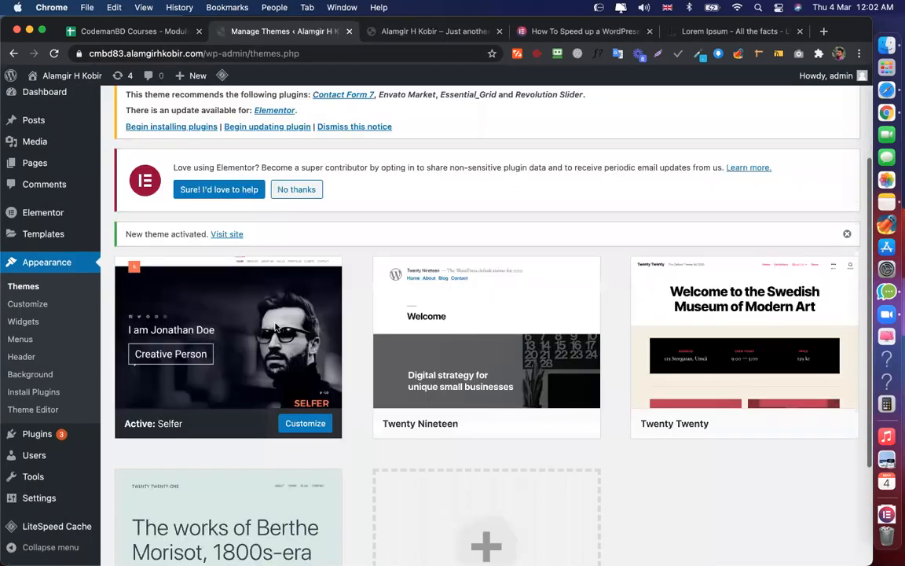
{"action": "scroll", "coordinate": [229, 151], "scroll_direction": "down", "scroll_amount": 4}
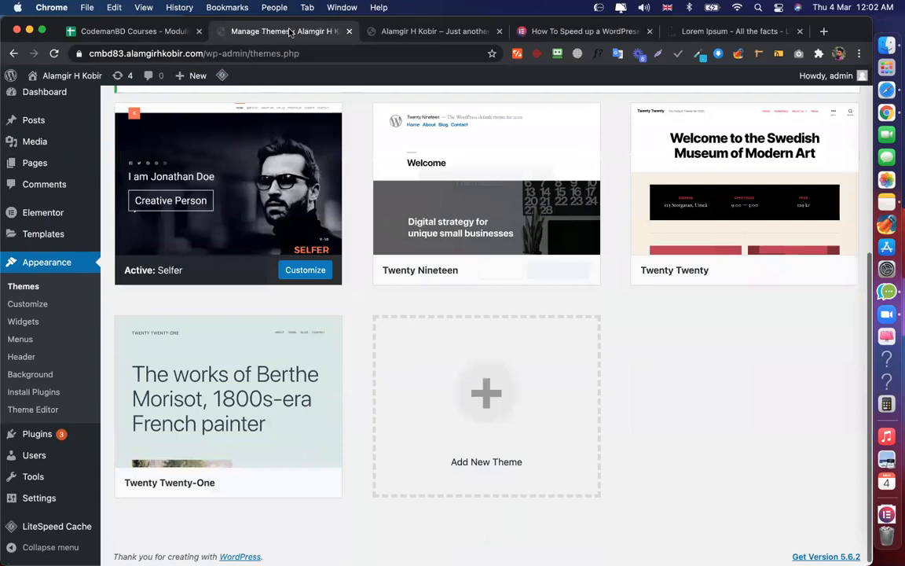
{"action": "scroll", "coordinate": [514, 204], "scroll_direction": "down", "scroll_amount": 1}
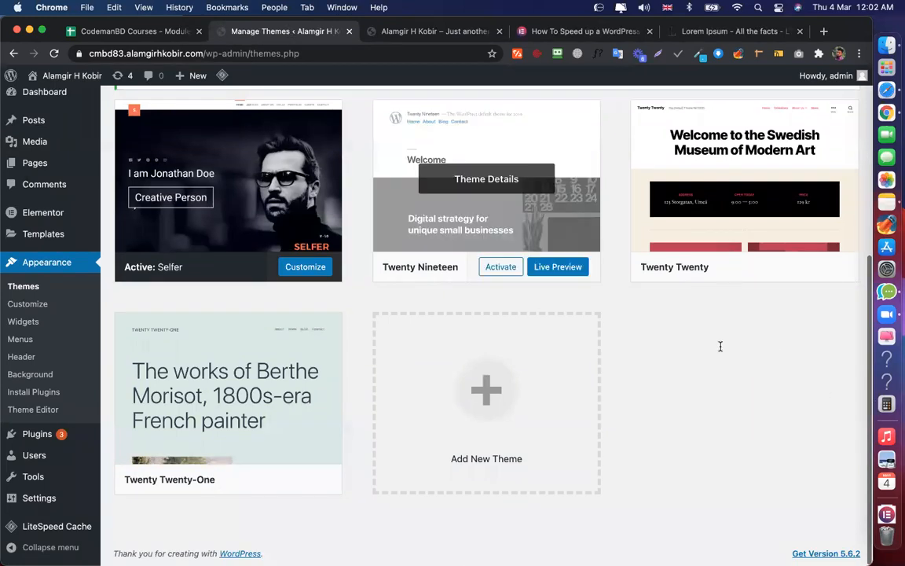
{"action": "key", "text": "super+r"}
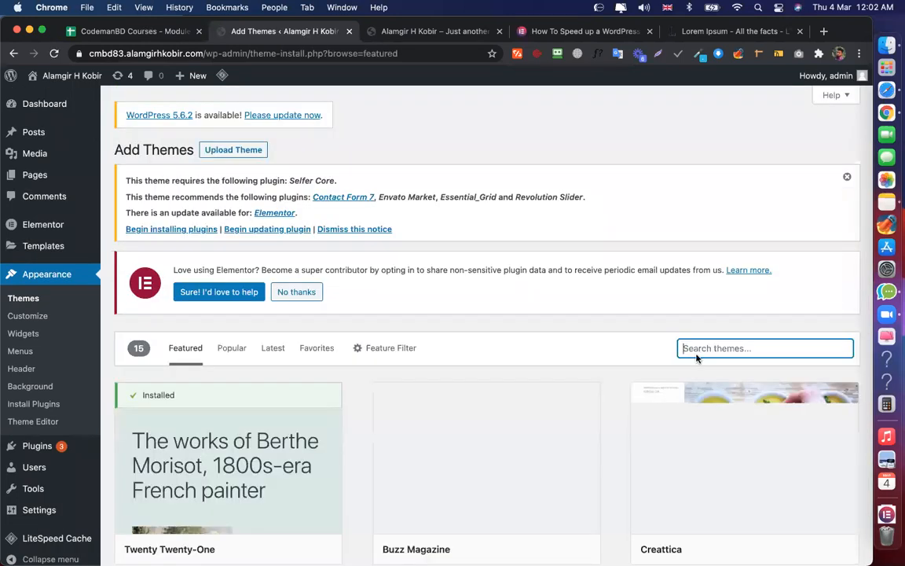
Search the theme directory for astra, then install and activate the Astra theme
{"action": "type", "text": "ast"}
{"action": "scroll", "coordinate": [621, 430], "scroll_direction": "down", "scroll_amount": 1}
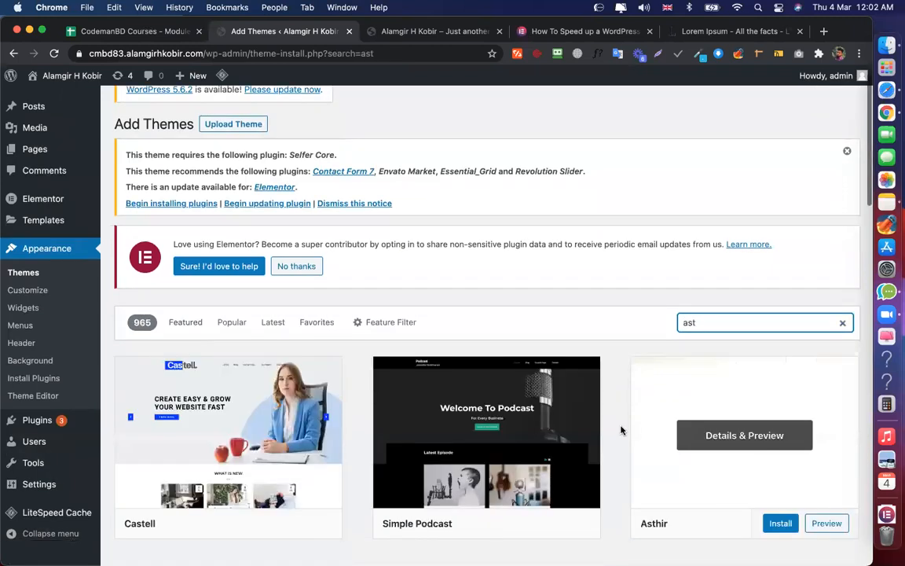
{"action": "scroll", "coordinate": [621, 430], "scroll_direction": "down", "scroll_amount": 5}
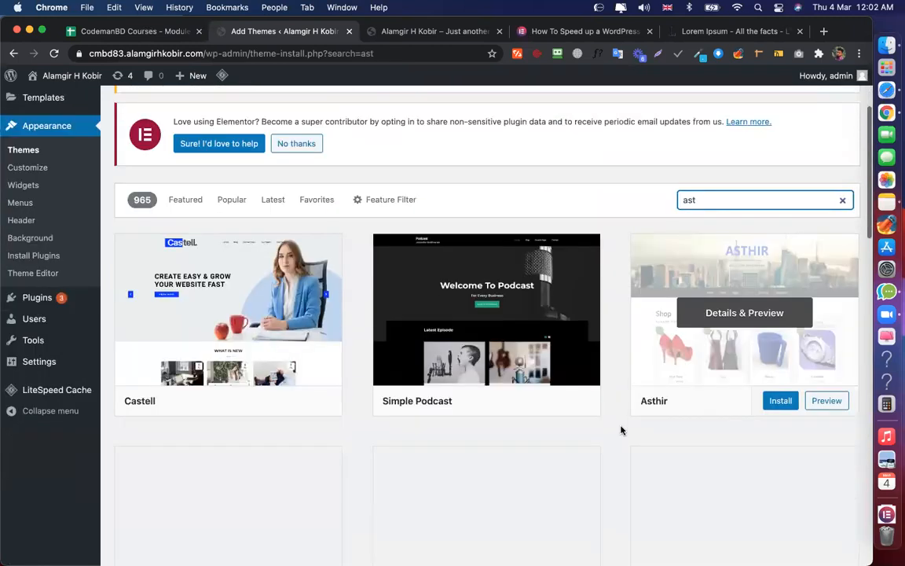
{"action": "scroll", "coordinate": [621, 430], "scroll_direction": "down", "scroll_amount": 2}
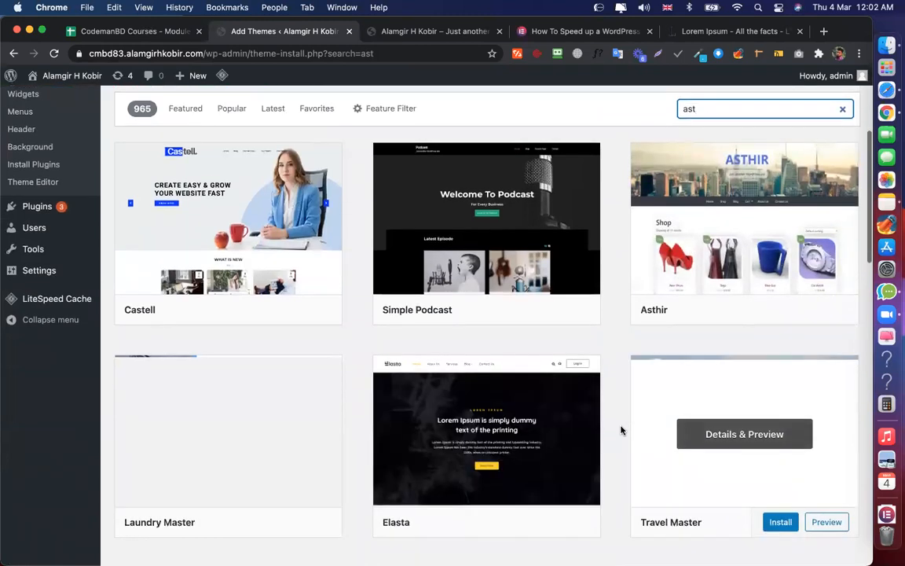
{"action": "scroll", "coordinate": [621, 430], "scroll_direction": "down", "scroll_amount": 2}
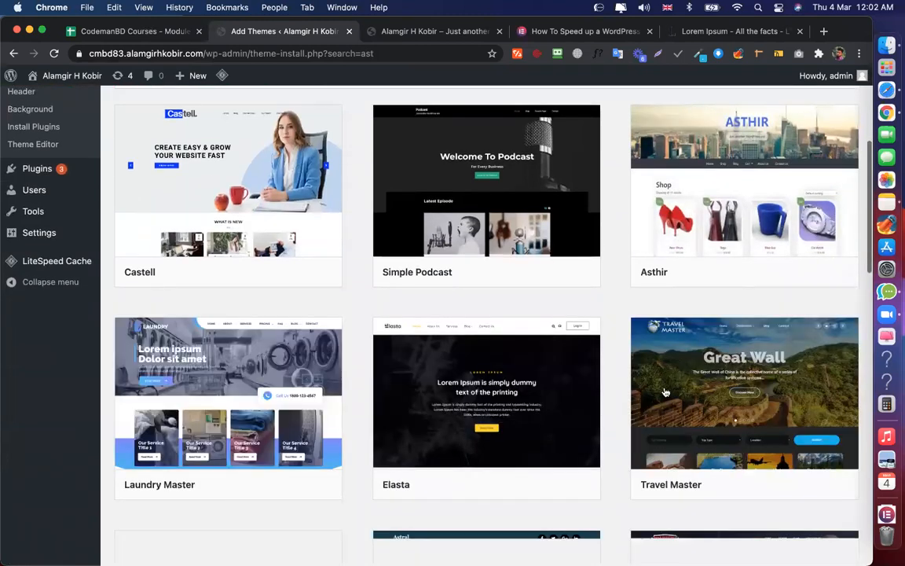
{"action": "scroll", "coordinate": [665, 393], "scroll_direction": "down", "scroll_amount": 10}
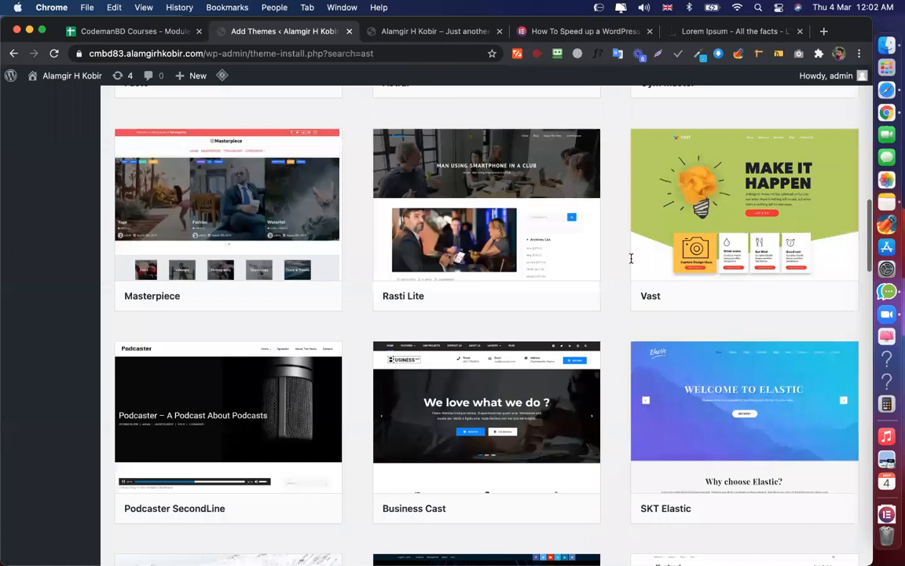
{"action": "scroll", "coordinate": [222, 466], "scroll_direction": "down", "scroll_amount": 3}
{"action": "scroll", "coordinate": [221, 466], "scroll_direction": "up", "scroll_amount": 1}
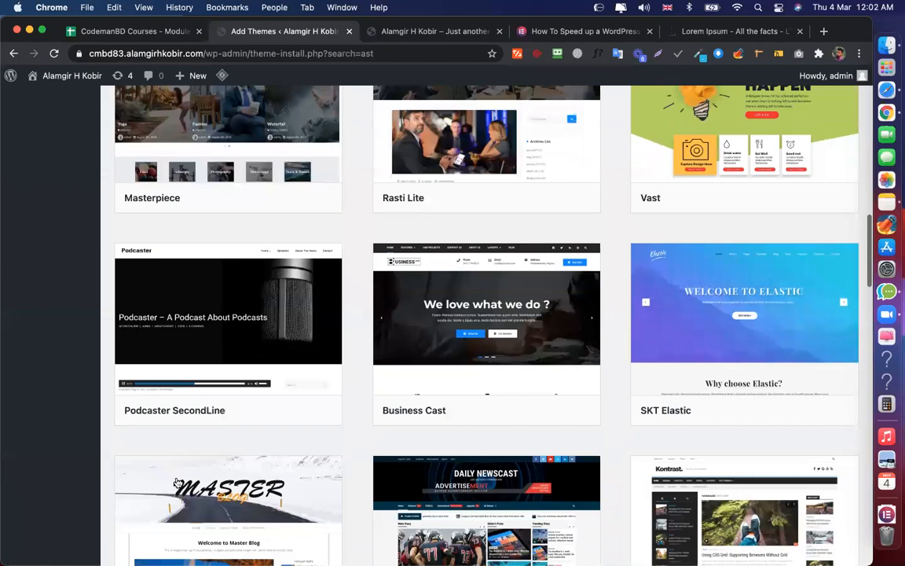
{"action": "scroll", "coordinate": [176, 481], "scroll_direction": "up", "scroll_amount": 10}
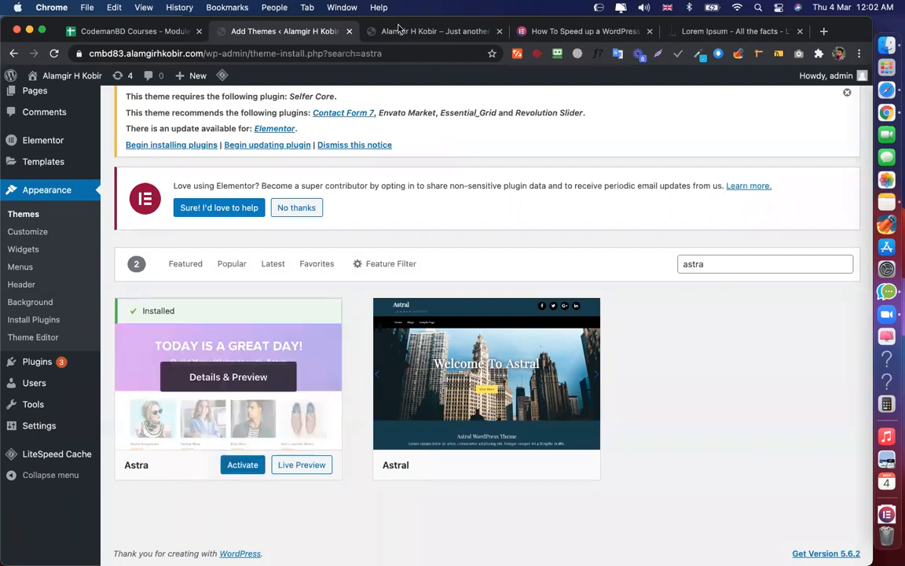
{"action": "left_click", "coordinate": [242, 464]}
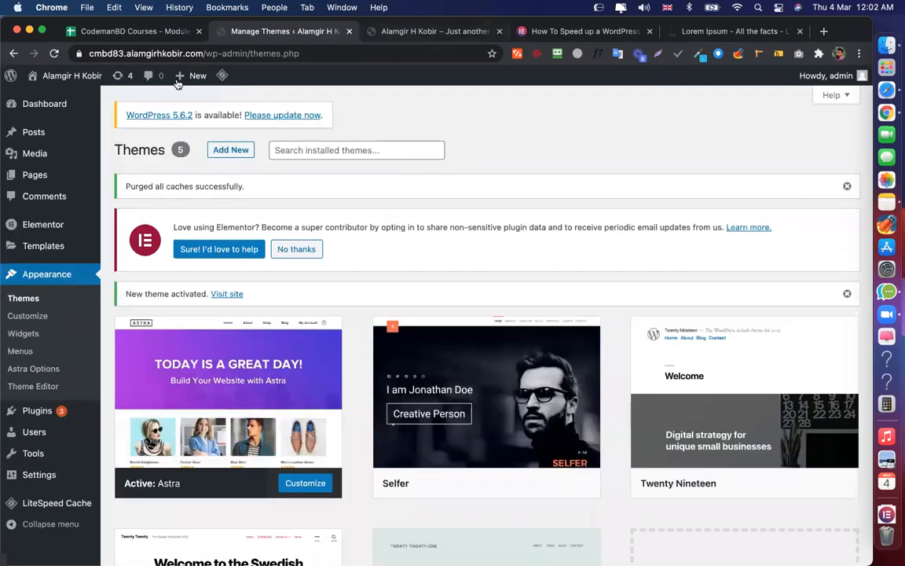
Open Ten Secrets You Will Not Want To Know from the live blog and examine its image, sidebar, content and comment form under Astra
{"action": "left_click", "coordinate": [436, 31]}
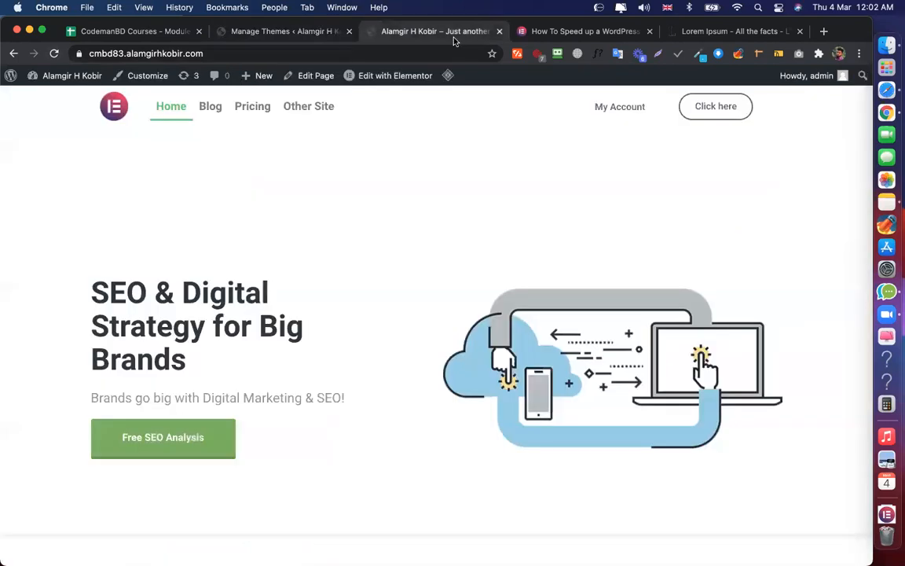
{"action": "key", "text": "super+Left"}
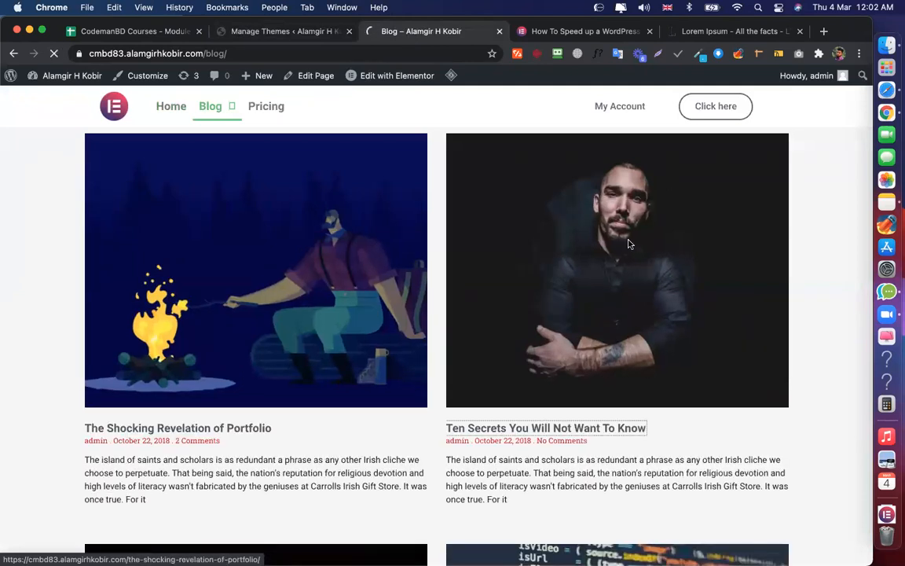
{"action": "left_click", "coordinate": [450, 286]}
{"action": "scroll", "coordinate": [553, 364], "scroll_direction": "down", "scroll_amount": 4}
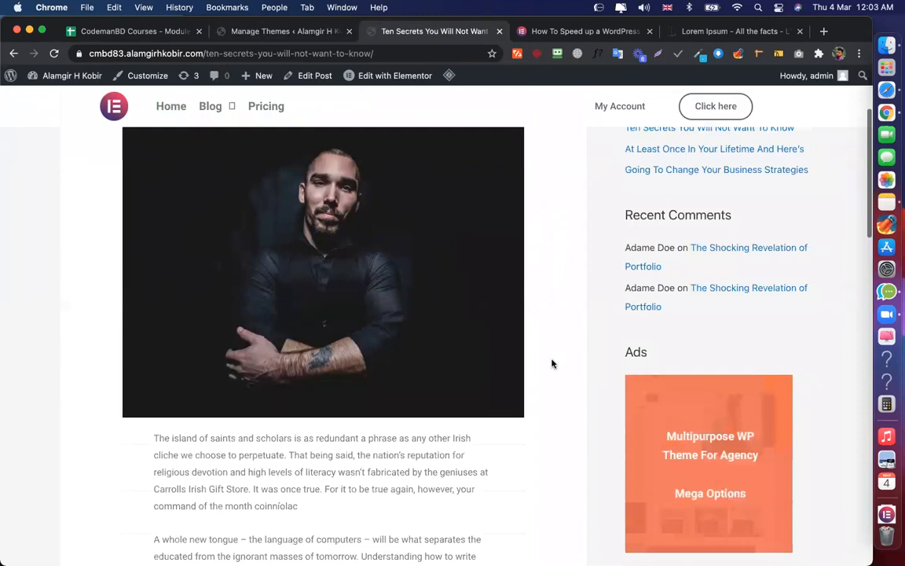
{"action": "scroll", "coordinate": [552, 364], "scroll_direction": "down", "scroll_amount": 15}
{"action": "scroll", "coordinate": [269, 461], "scroll_direction": "up", "scroll_amount": 6}
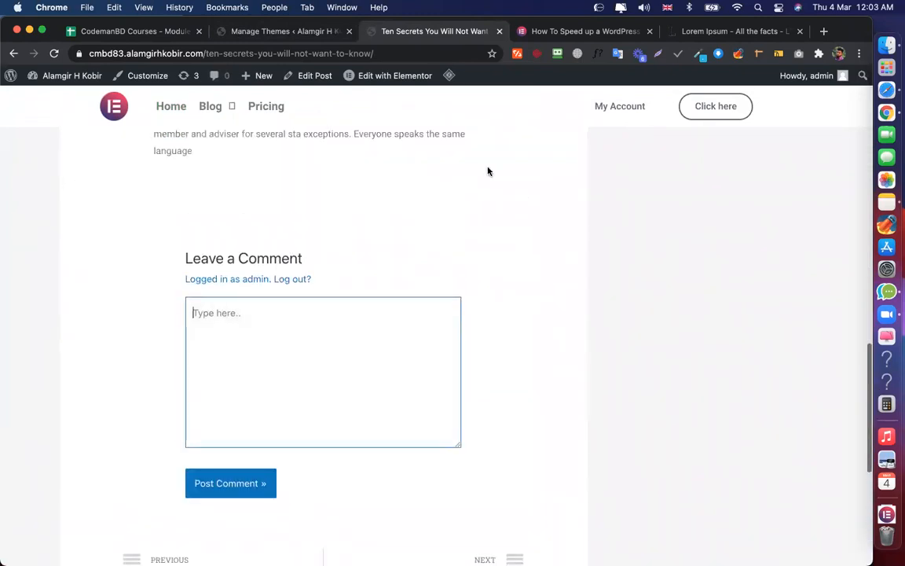
{"action": "scroll", "coordinate": [487, 169], "scroll_direction": "up", "scroll_amount": 10}
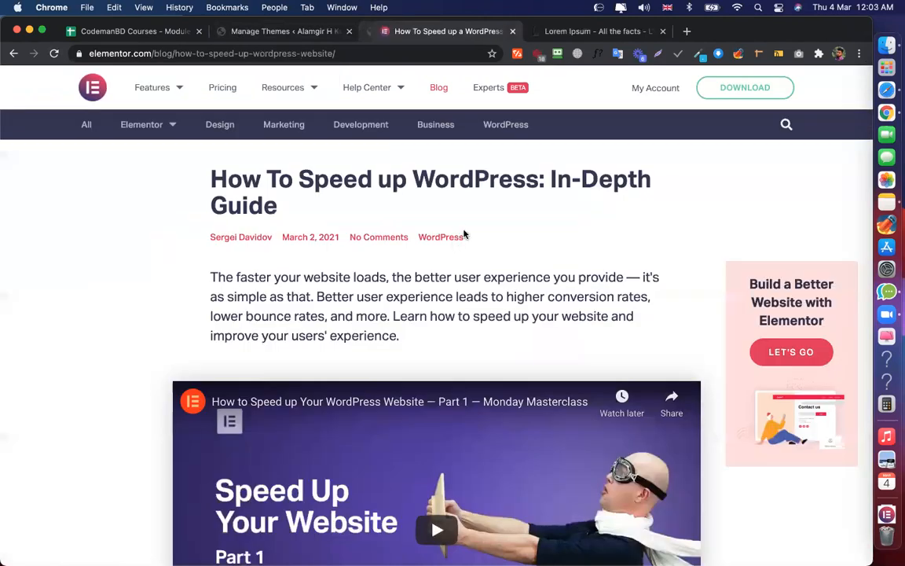
Return to the theme management page and look over the installed themes
{"action": "left_click", "coordinate": [284, 31]}
{"action": "scroll", "coordinate": [467, 539], "scroll_direction": "down", "scroll_amount": 1}
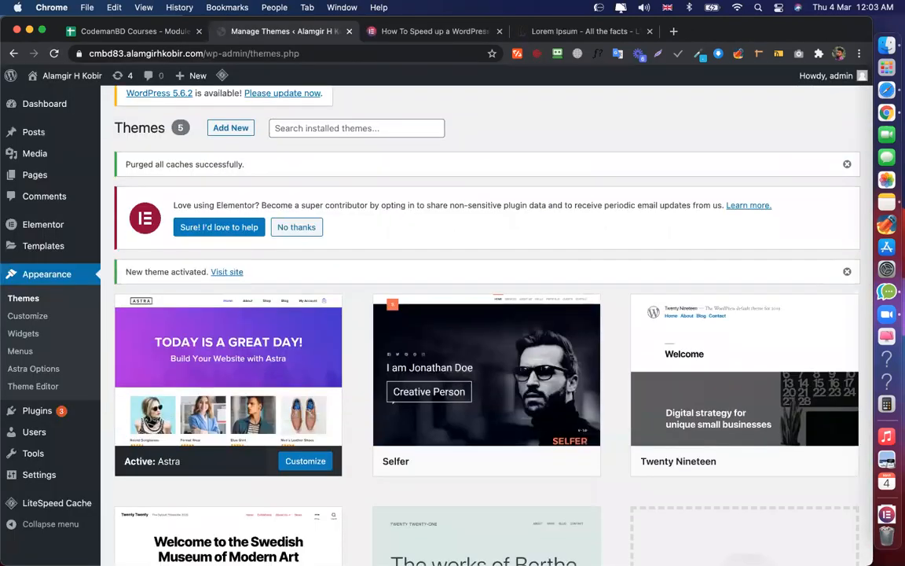
{"action": "scroll", "coordinate": [454, 231], "scroll_direction": "down", "scroll_amount": 5}
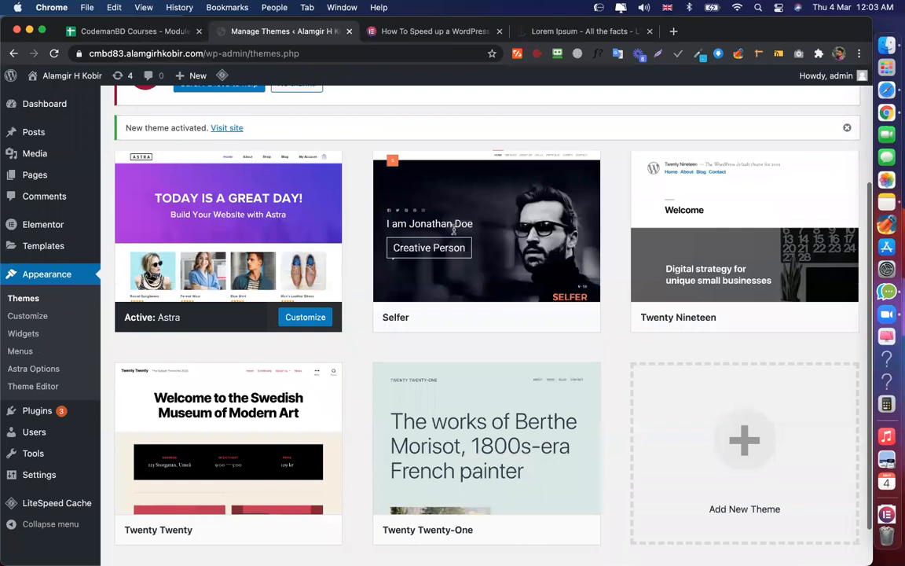
{"action": "scroll", "coordinate": [454, 231], "scroll_direction": "up", "scroll_amount": 6}
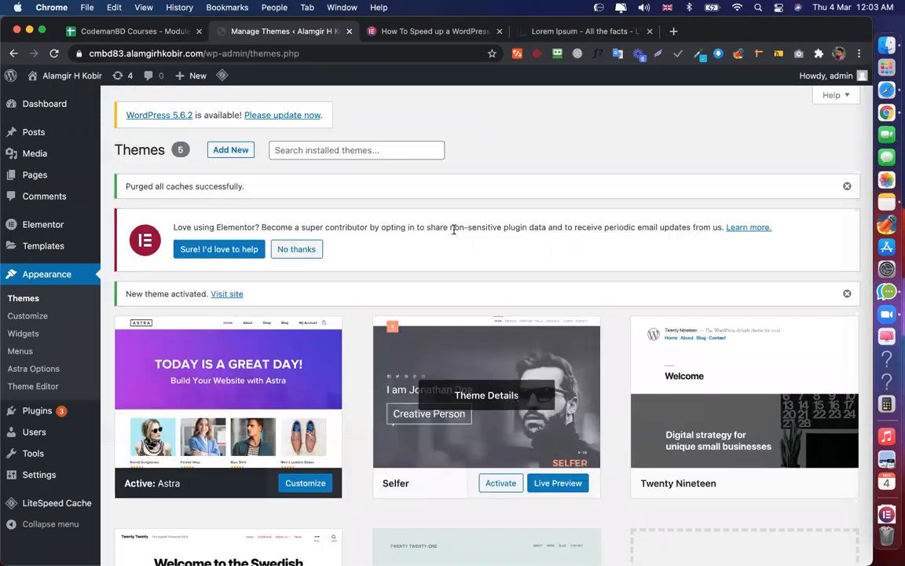
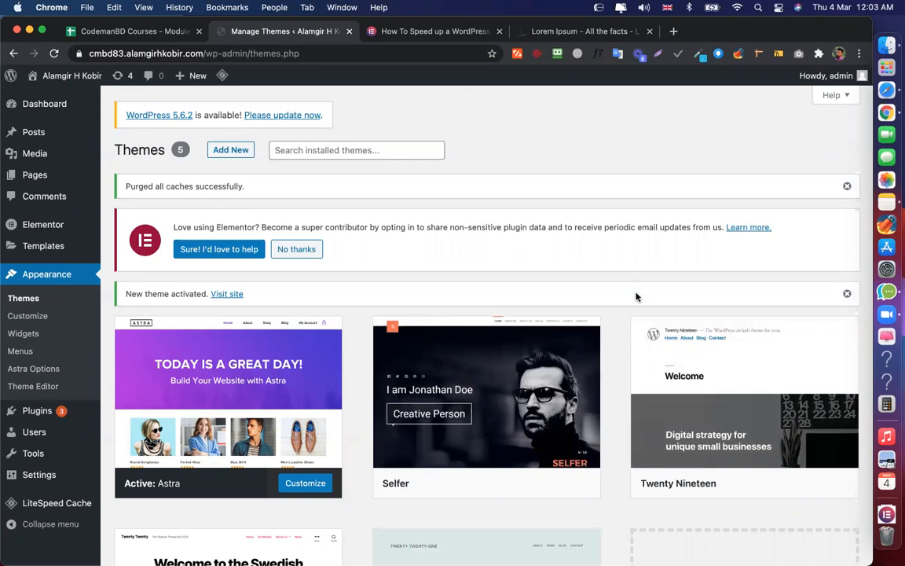
Review the site's general, reading and permalink settings, including the homepage, posts page and URL structure options
{"action": "left_click", "coordinate": [39, 476]}
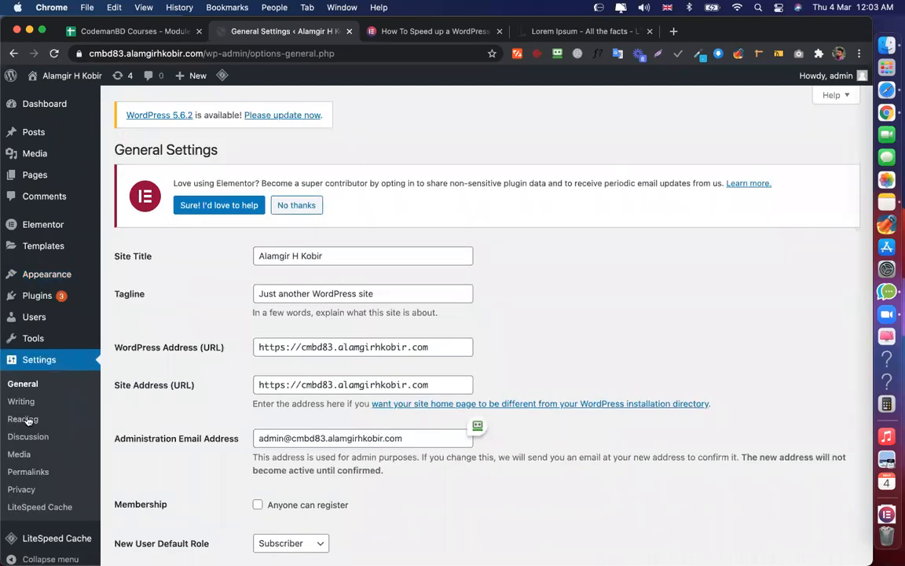
{"action": "left_click", "coordinate": [23, 420]}
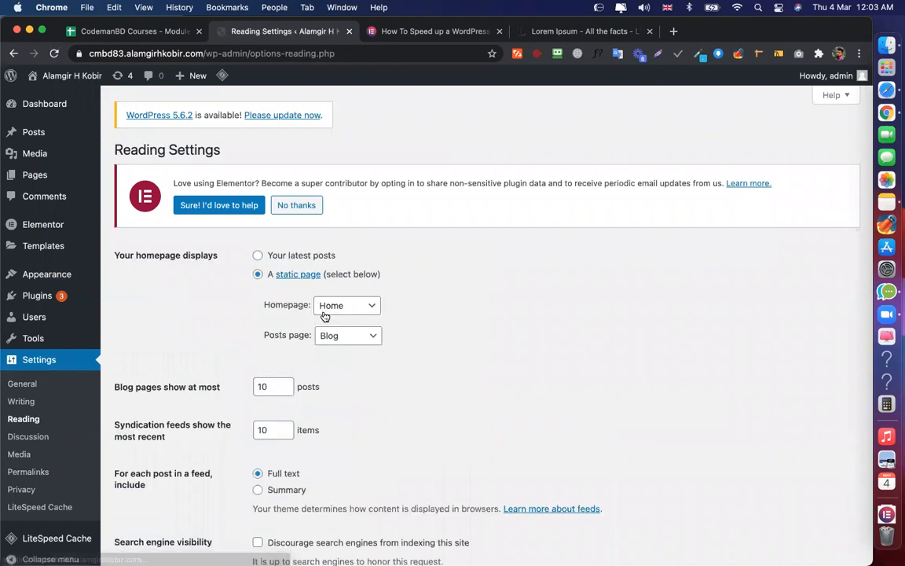
{"action": "left_click", "coordinate": [28, 473]}
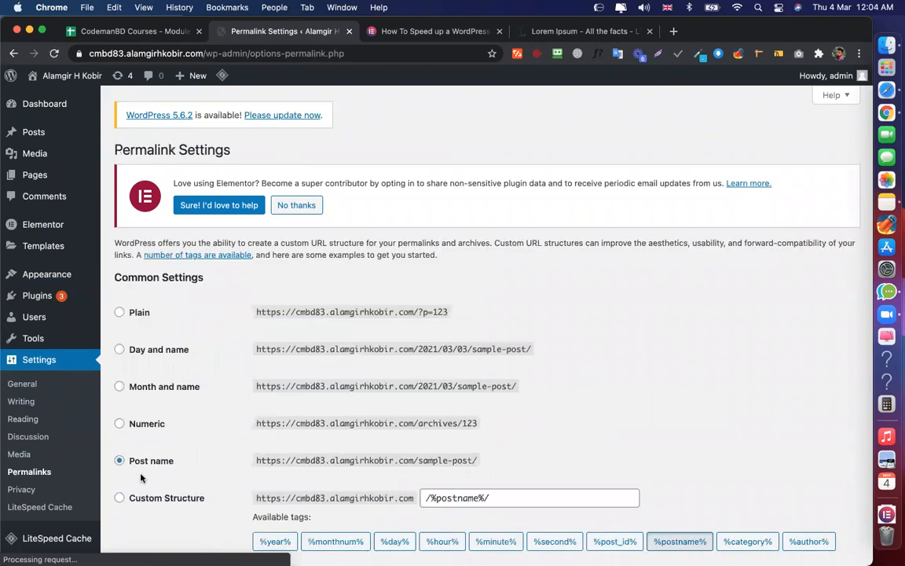
{"action": "scroll", "coordinate": [140, 473], "scroll_direction": "down", "scroll_amount": 1}
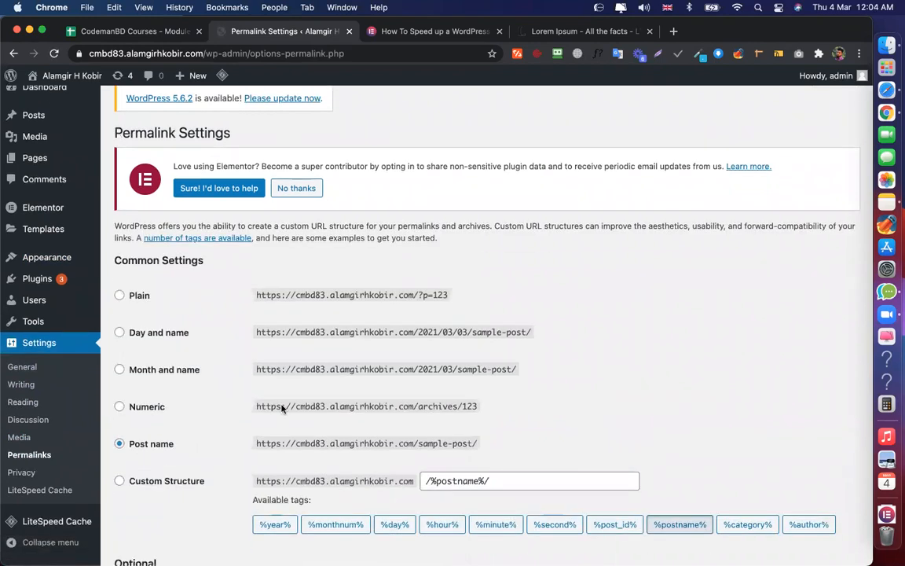
{"action": "scroll", "coordinate": [281, 408], "scroll_direction": "down", "scroll_amount": 4}
{"action": "scroll", "coordinate": [121, 358], "scroll_direction": "down", "scroll_amount": 2}
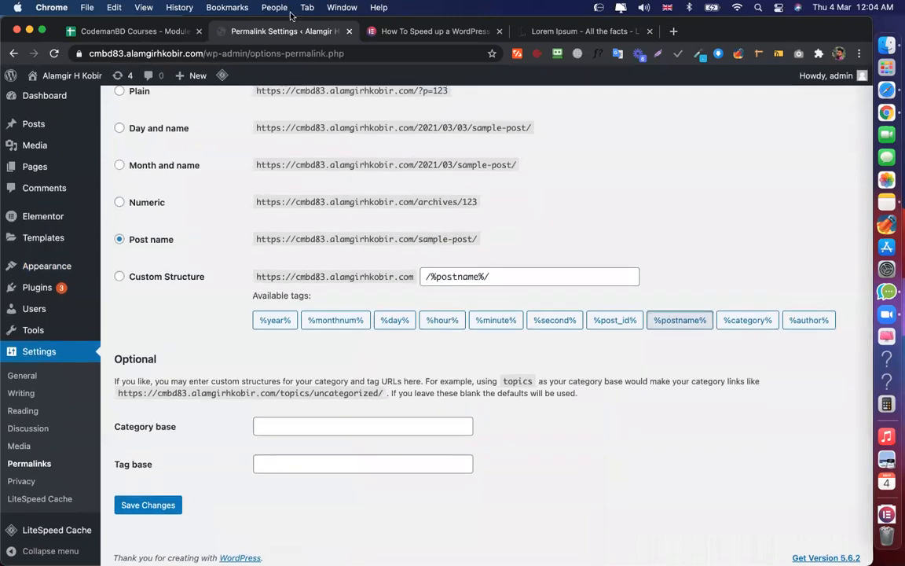
Open the site's menus and review the structure and display locations of Our Menu
{"action": "scroll", "coordinate": [382, 148], "scroll_direction": "up", "scroll_amount": 5}
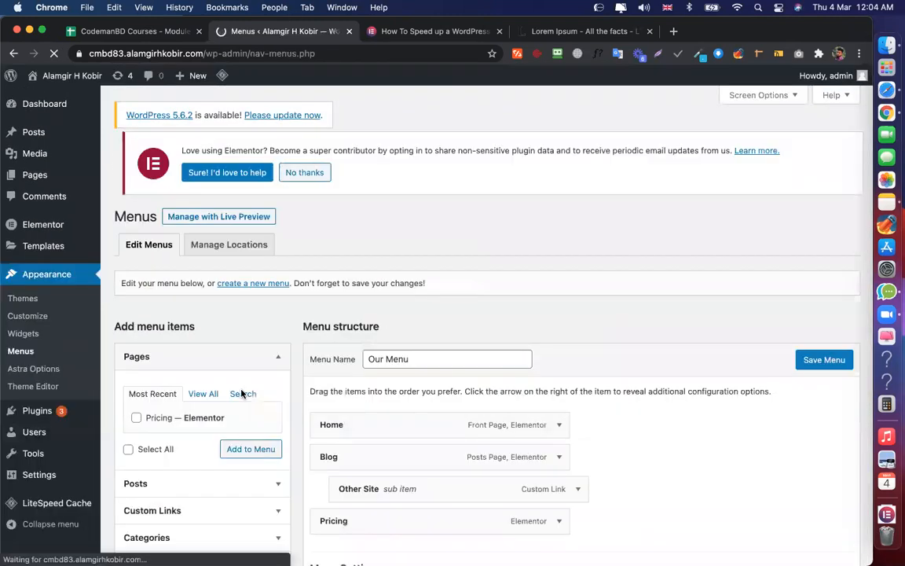
{"action": "scroll", "coordinate": [243, 389], "scroll_direction": "down", "scroll_amount": 2}
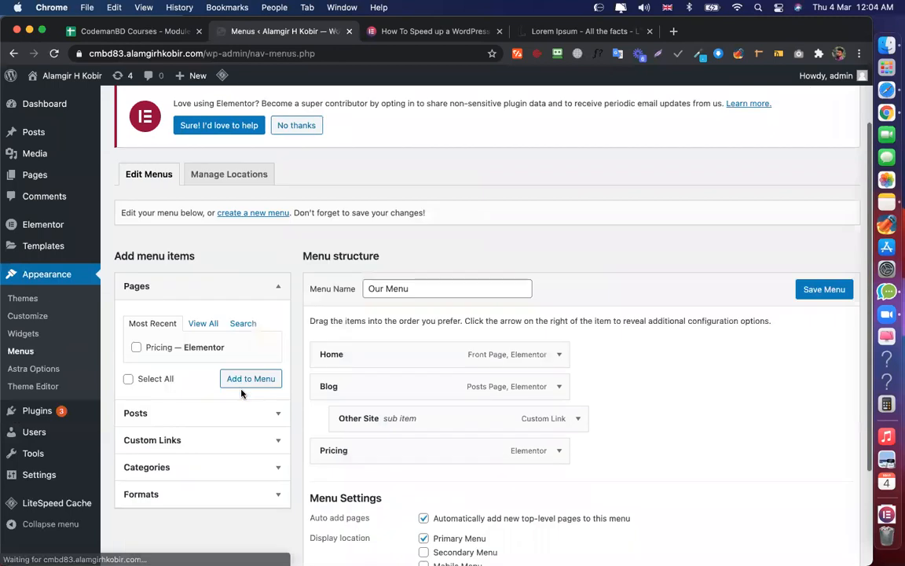
{"action": "scroll", "coordinate": [379, 241], "scroll_direction": "down", "scroll_amount": 3}
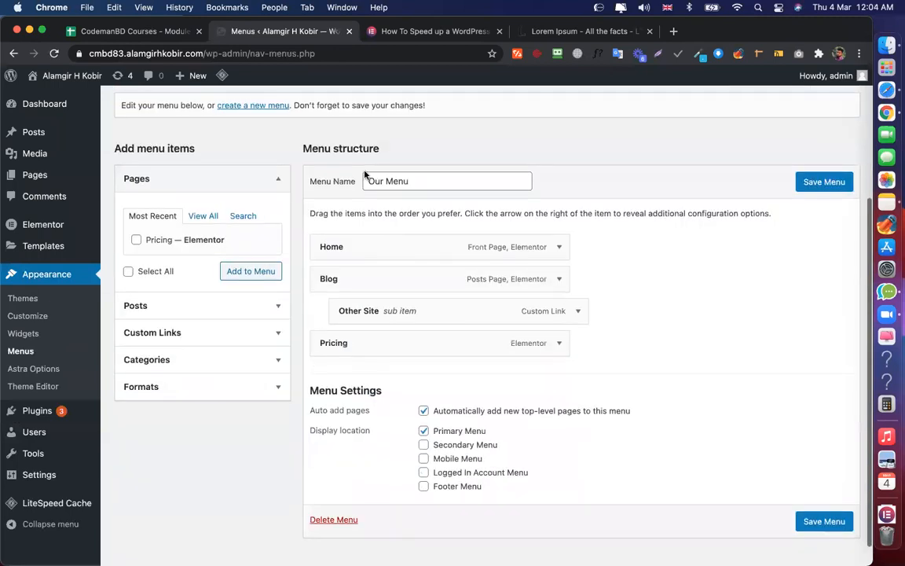
{"action": "scroll", "coordinate": [342, 171], "scroll_direction": "up", "scroll_amount": 5}
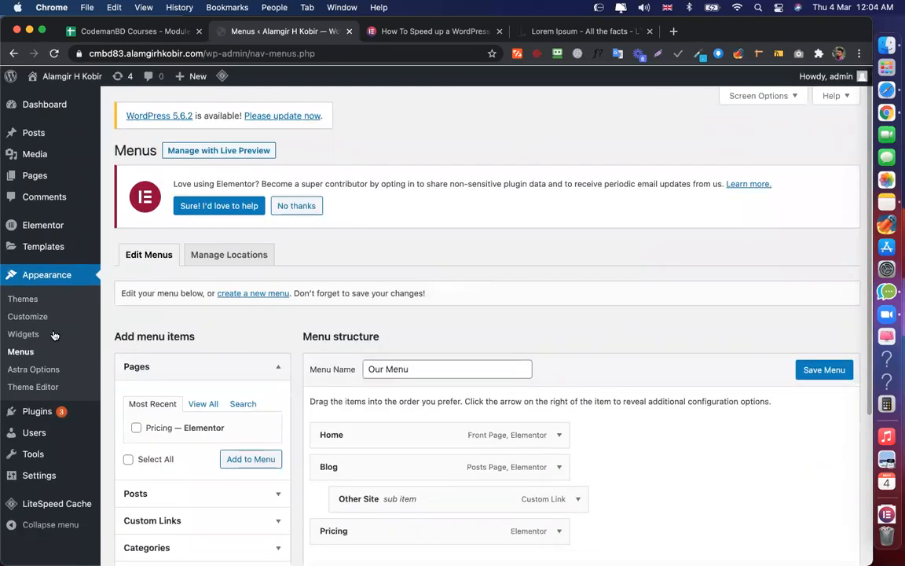
Look through the list of pages and the Theme Builder's template list
{"action": "left_click", "coordinate": [36, 179]}
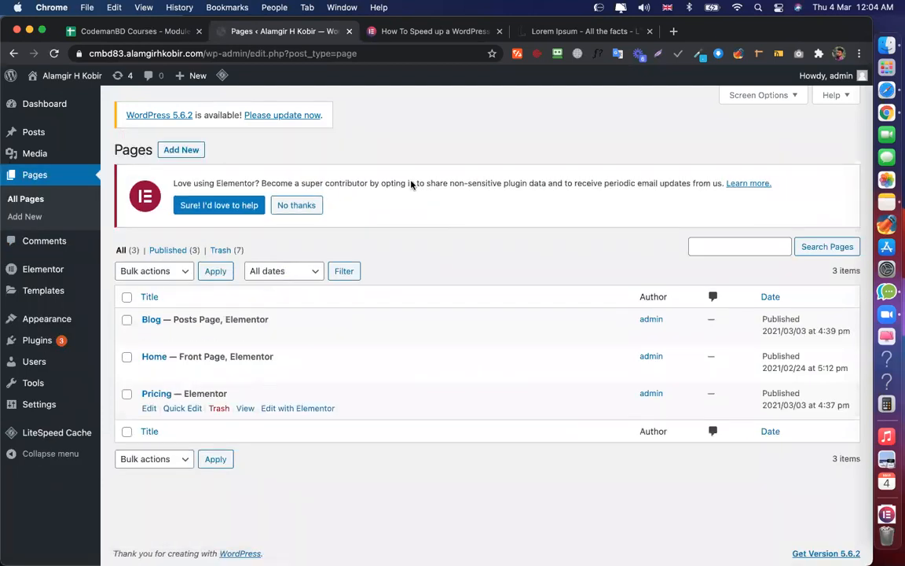
{"action": "left_click", "coordinate": [47, 291]}
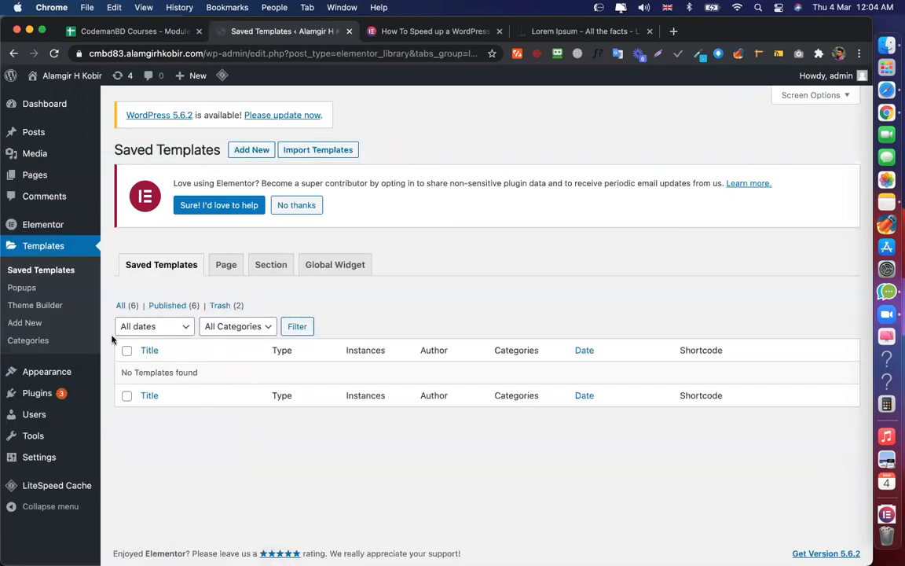
{"action": "left_click", "coordinate": [36, 305]}
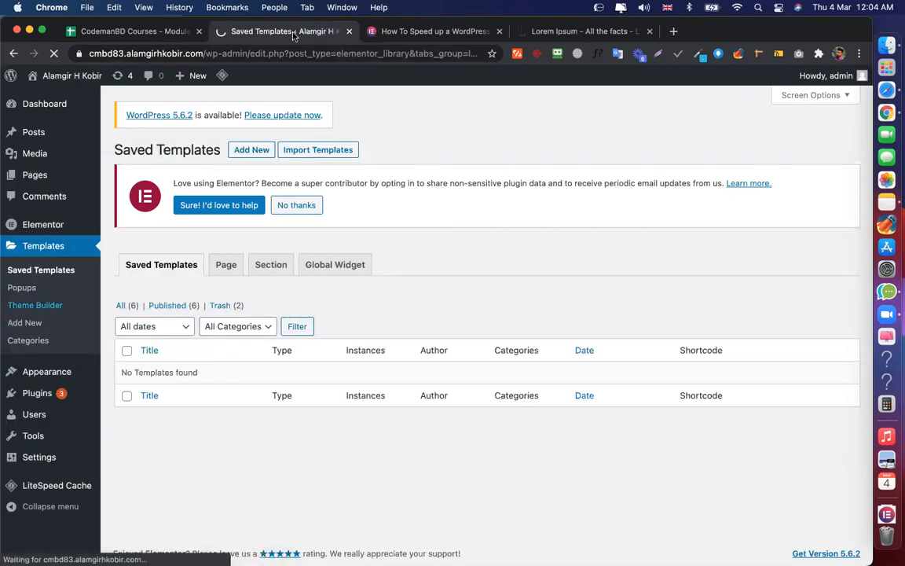
{"action": "scroll", "coordinate": [375, 177], "scroll_direction": "down", "scroll_amount": 2}
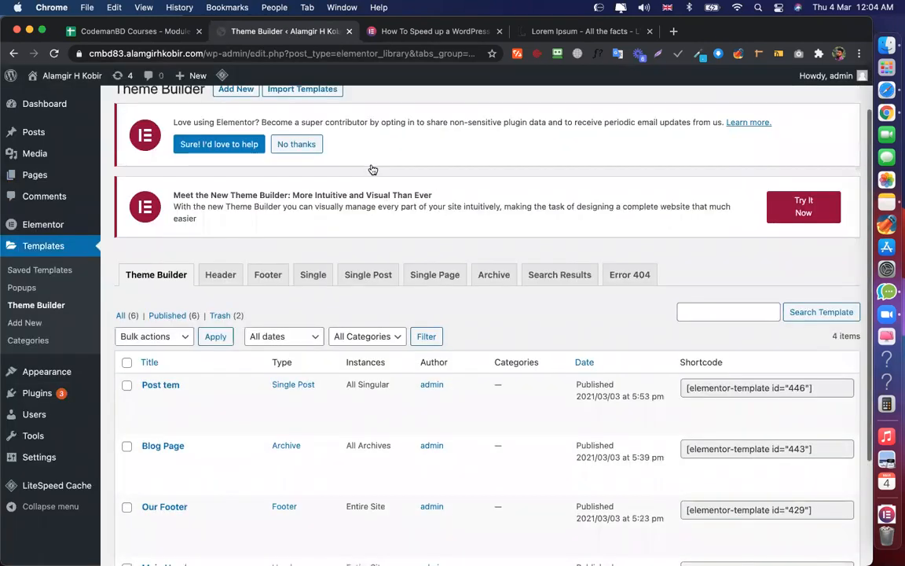
Look over the Theme Builder's template list and the Elementor homepage, including its footer, resources and feature sections
{"action": "scroll", "coordinate": [374, 170], "scroll_direction": "down", "scroll_amount": 3}
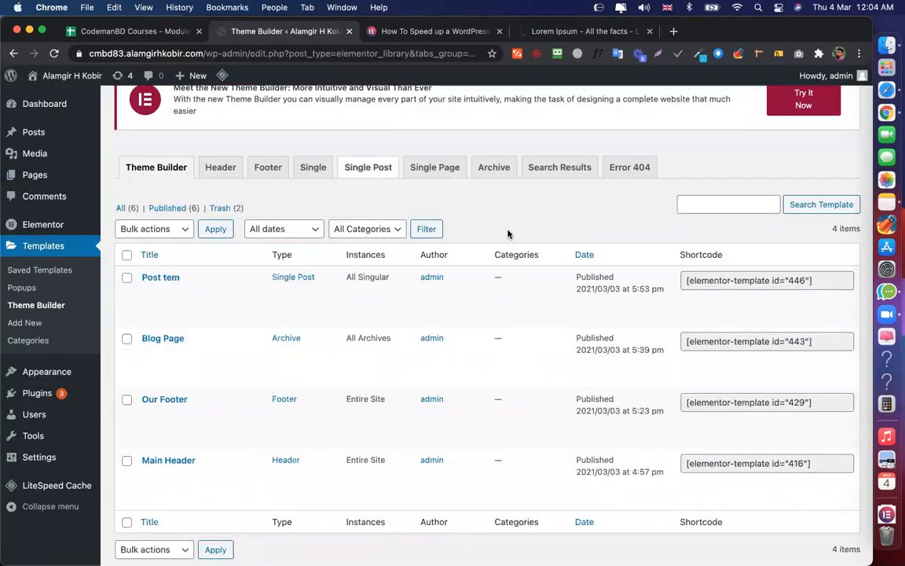
{"action": "scroll", "coordinate": [535, 141], "scroll_direction": "up", "scroll_amount": 5}
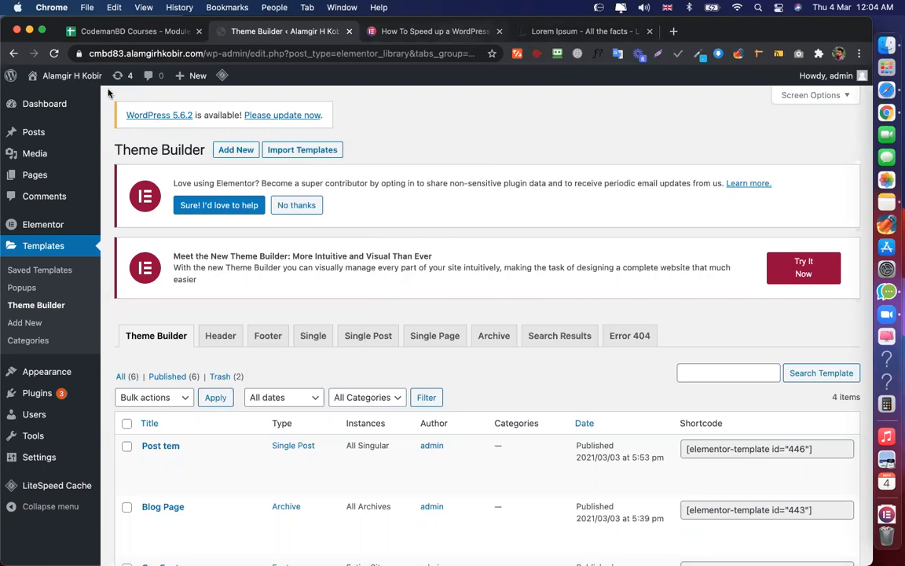
{"action": "key", "text": "super+3"}
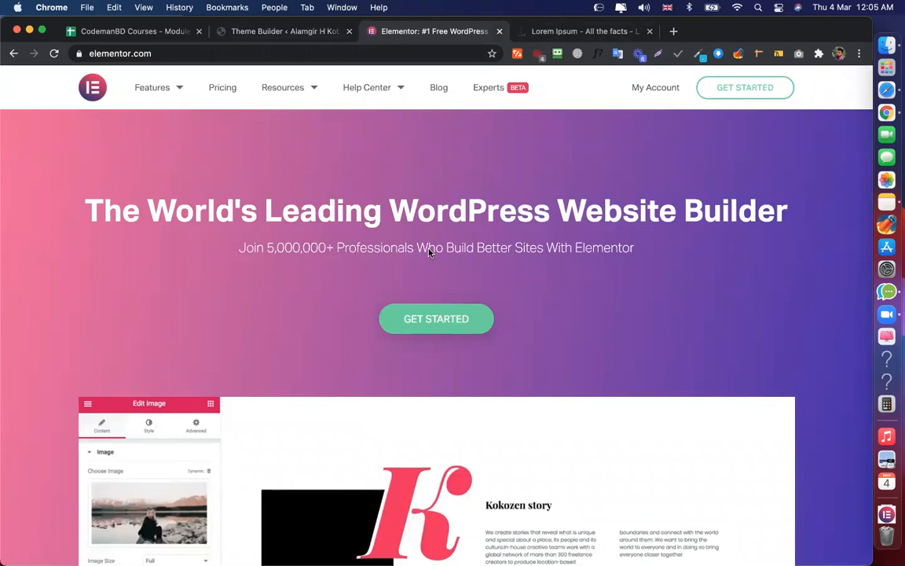
{"action": "scroll", "coordinate": [437, 283], "scroll_direction": "down", "scroll_amount": 15}
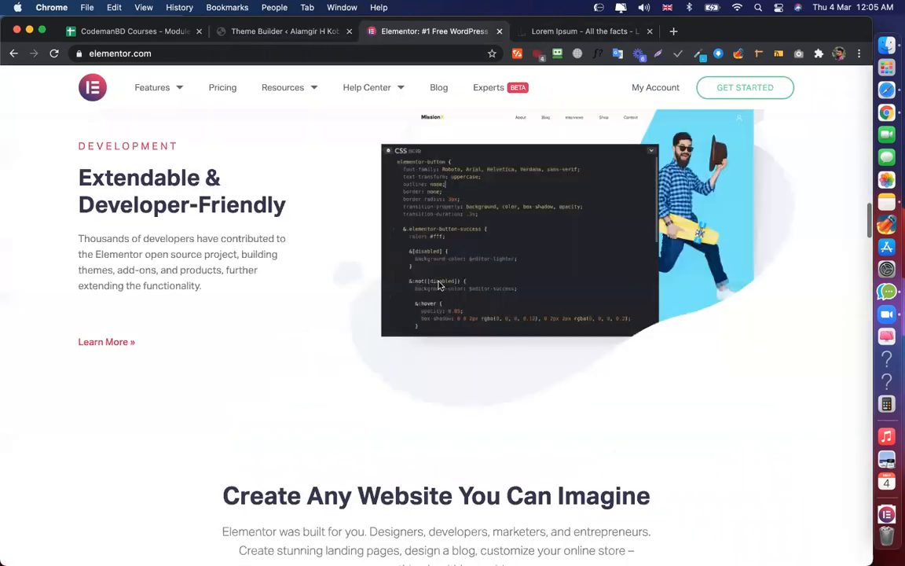
{"action": "scroll", "coordinate": [393, 284], "scroll_direction": "down", "scroll_amount": 15}
{"action": "scroll", "coordinate": [293, 285], "scroll_direction": "down", "scroll_amount": 5}
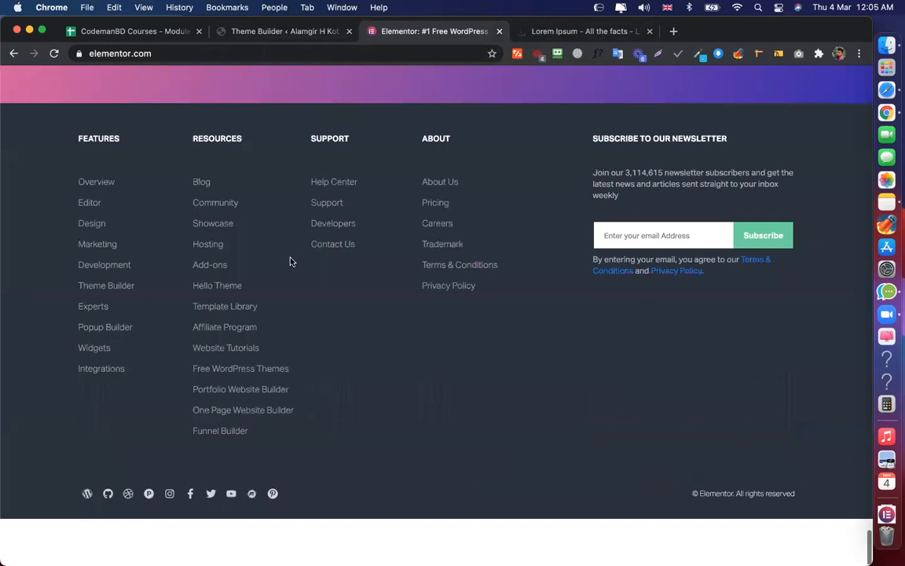
{"action": "scroll", "coordinate": [290, 261], "scroll_direction": "up", "scroll_amount": 10}
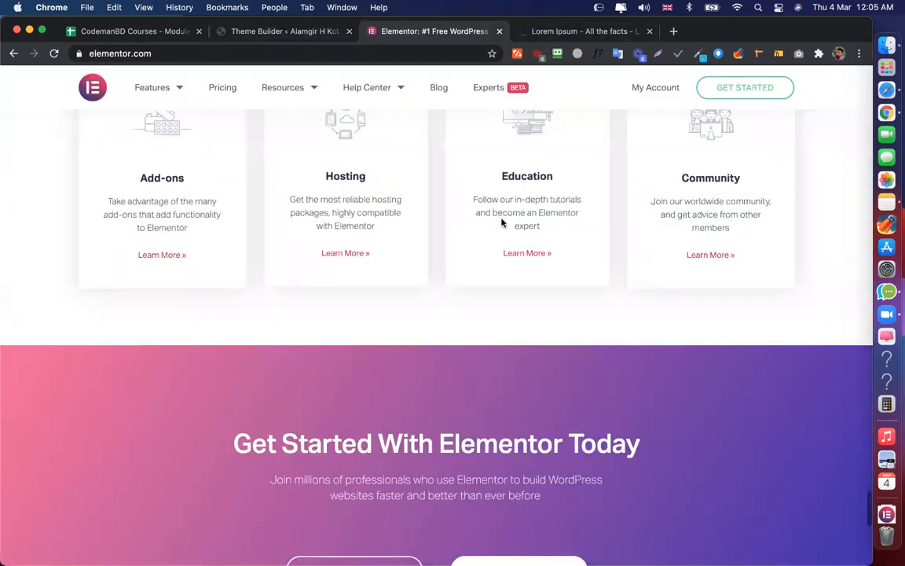
{"action": "scroll", "coordinate": [472, 222], "scroll_direction": "up", "scroll_amount": 10}
{"action": "scroll", "coordinate": [326, 219], "scroll_direction": "down", "scroll_amount": 3}
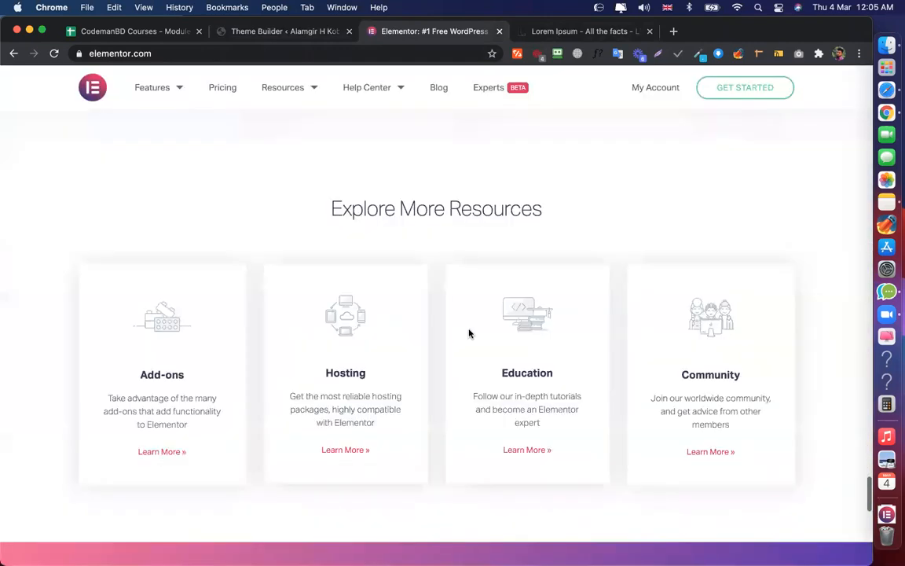
{"action": "scroll", "coordinate": [469, 334], "scroll_direction": "up", "scroll_amount": 10}
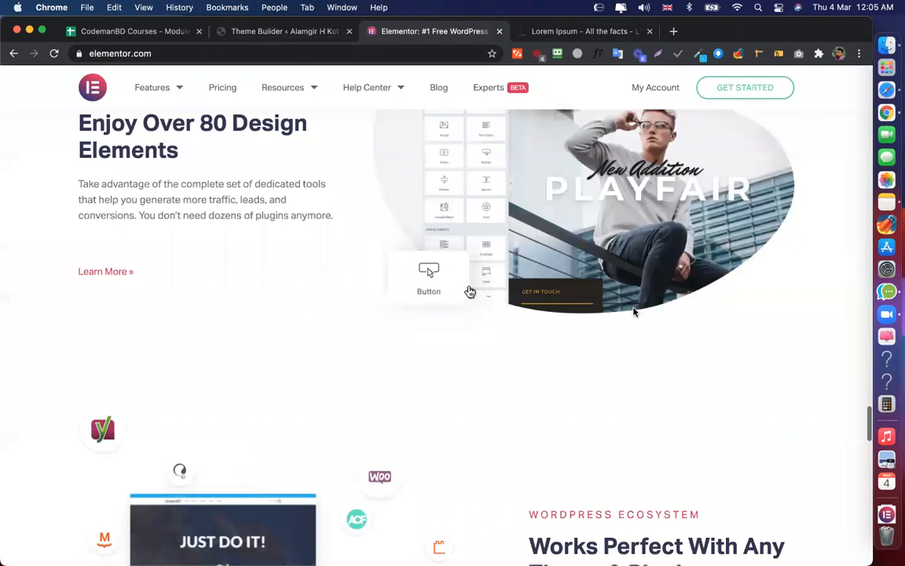
{"action": "scroll", "coordinate": [635, 312], "scroll_direction": "up", "scroll_amount": 5}
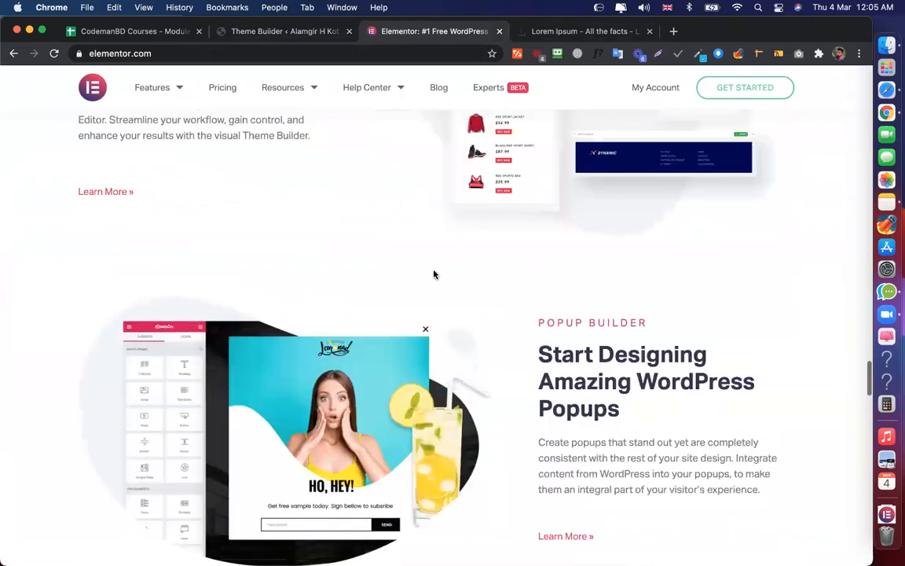
{"action": "scroll", "coordinate": [337, 269], "scroll_direction": "up", "scroll_amount": 5}
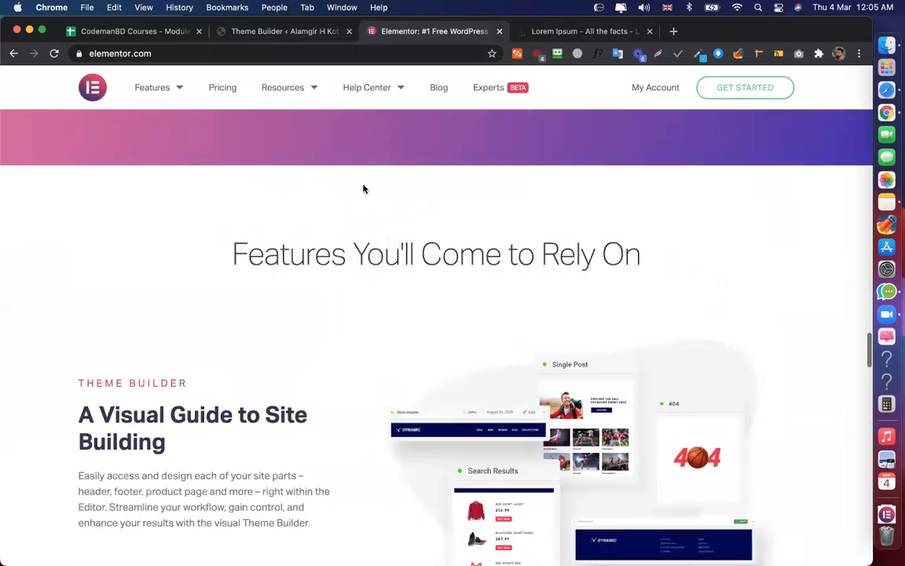
{"action": "scroll", "coordinate": [364, 189], "scroll_direction": "up", "scroll_amount": 2}
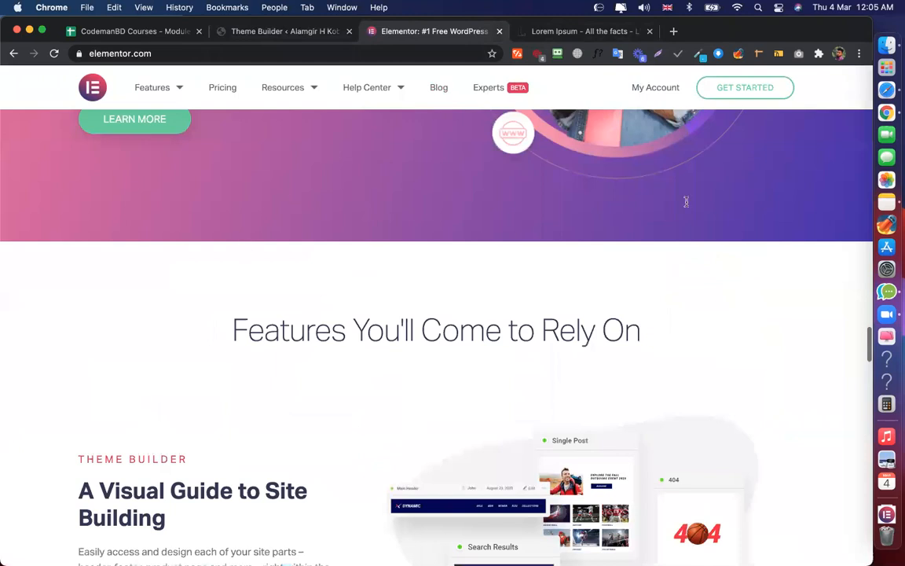
Examine the Theme Builder, Popup Builder, Widgets and WordPress Ecosystem sections of the Elementor homepage
{"action": "scroll", "coordinate": [582, 275], "scroll_direction": "down", "scroll_amount": 5}
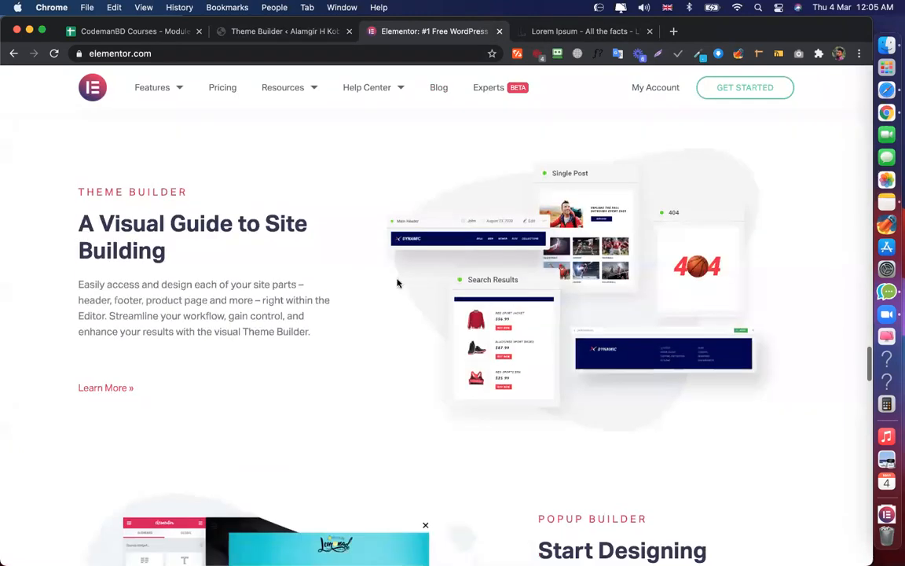
{"action": "scroll", "coordinate": [375, 287], "scroll_direction": "down", "scroll_amount": 3}
{"action": "scroll", "coordinate": [528, 305], "scroll_direction": "down", "scroll_amount": 5}
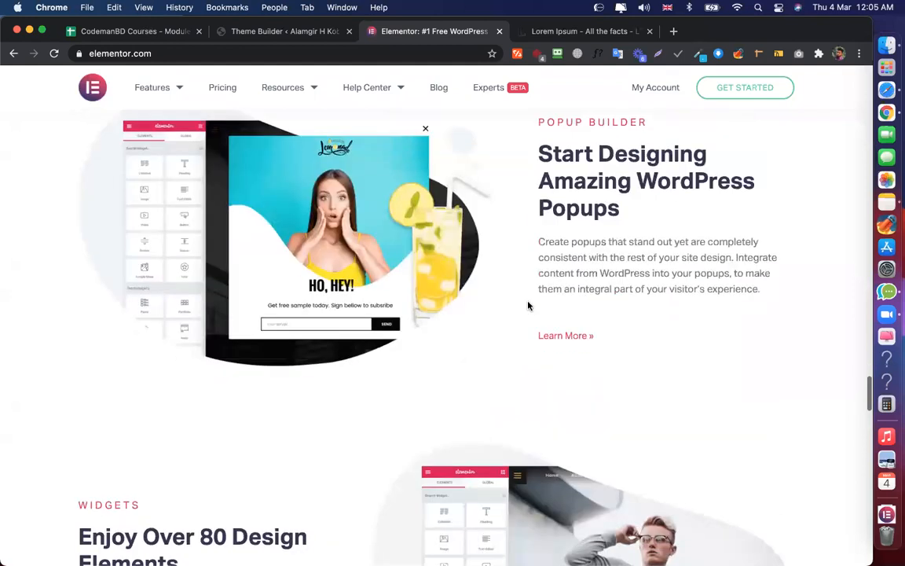
{"action": "scroll", "coordinate": [528, 305], "scroll_direction": "down", "scroll_amount": 6}
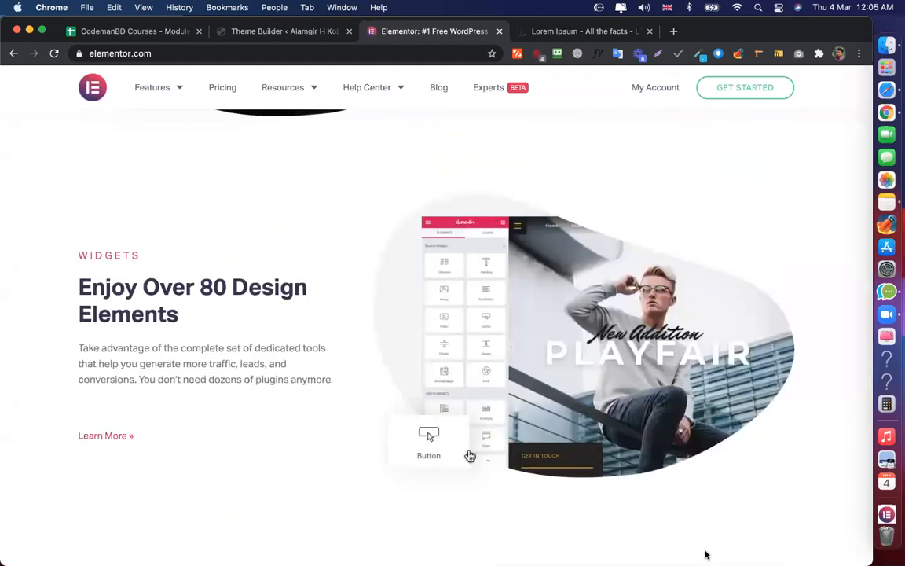
{"action": "scroll", "coordinate": [717, 363], "scroll_direction": "down", "scroll_amount": 3}
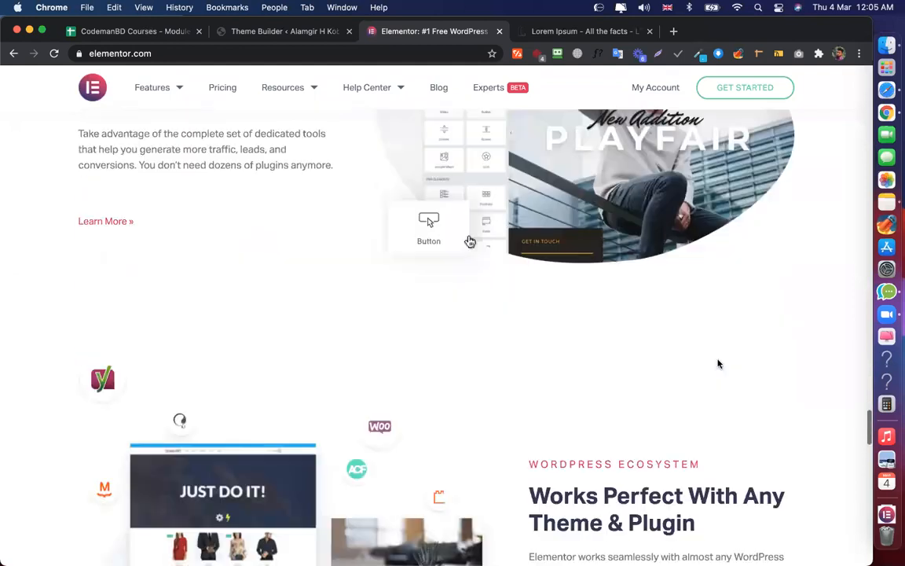
{"action": "scroll", "coordinate": [717, 363], "scroll_direction": "down", "scroll_amount": 4}
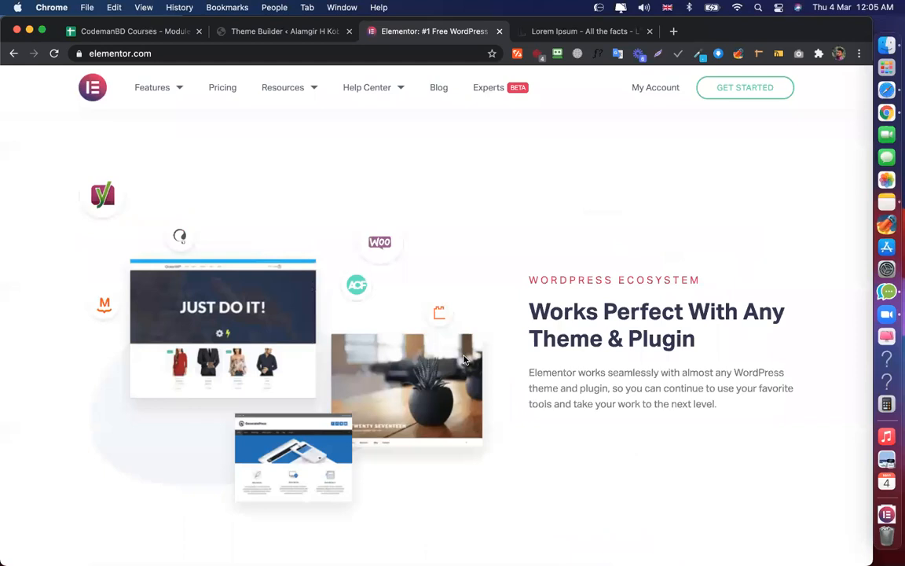
{"action": "scroll", "coordinate": [466, 346], "scroll_direction": "up", "scroll_amount": 5}
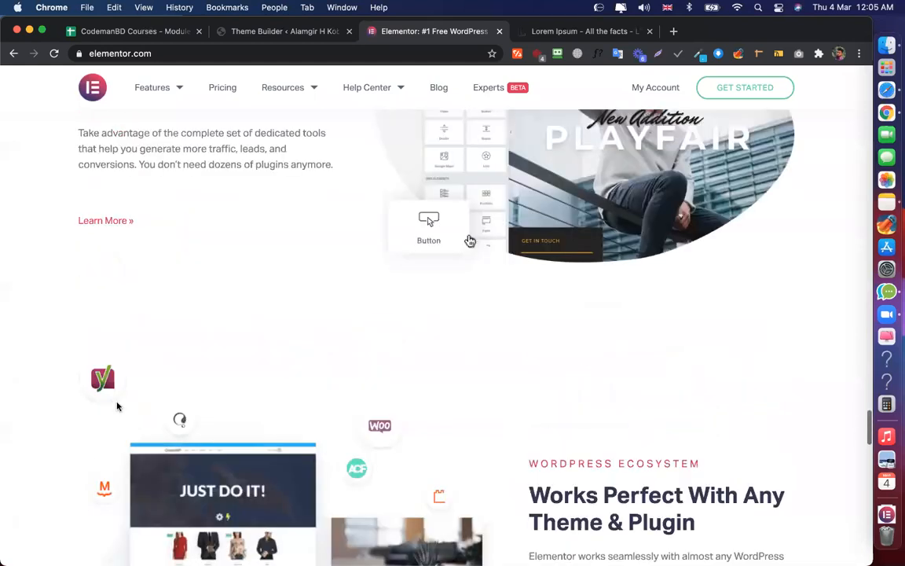
{"action": "scroll", "coordinate": [110, 413], "scroll_direction": "up", "scroll_amount": 1}
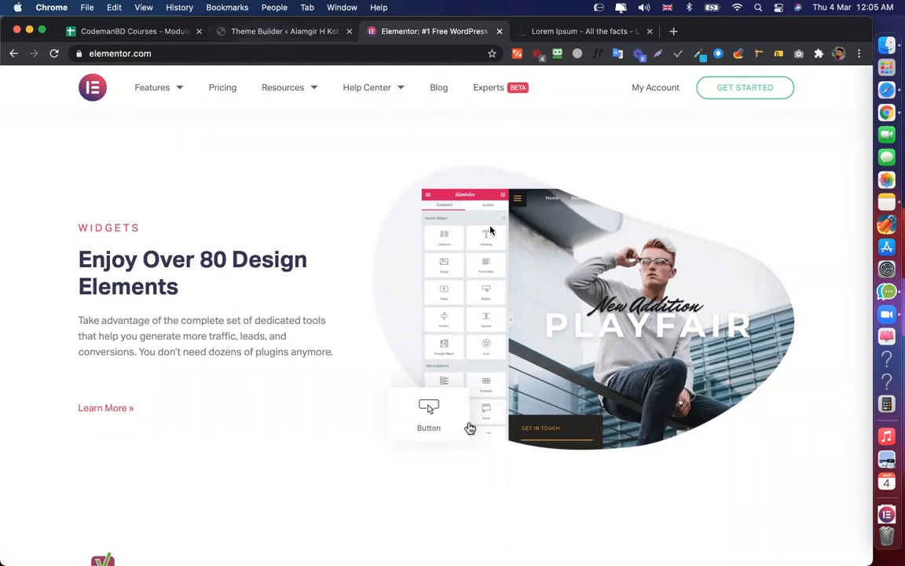
Return to the WordPress admin and open the site's list of pages
{"action": "left_click", "coordinate": [264, 34]}
{"action": "scroll", "coordinate": [29, 186], "scroll_direction": "down", "scroll_amount": 1}
{"action": "left_click", "coordinate": [29, 185]}
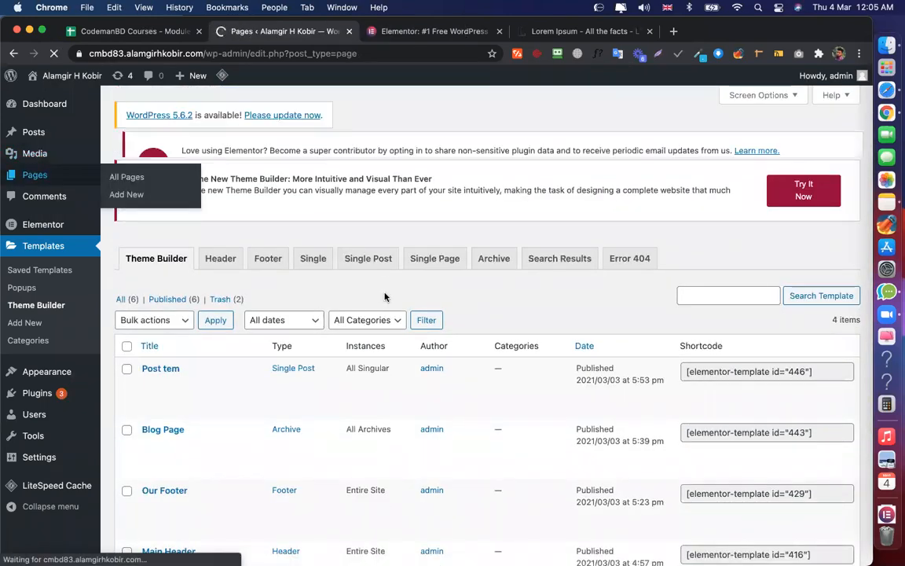
Open Elementor's pricing page in a new tab, review the plans and the Free vs. Pro feature comparison, and close it
{"action": "key", "text": "ctrl+Tab"}
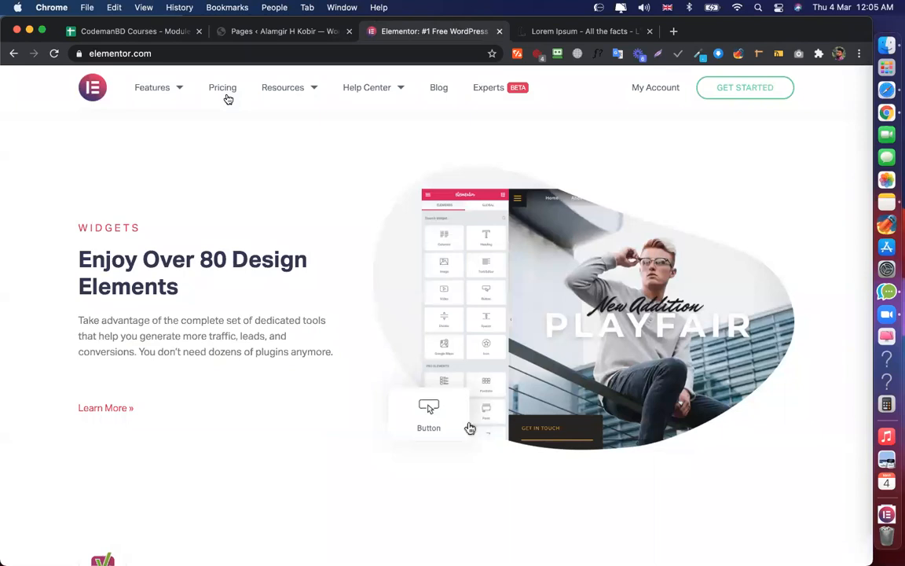
{"action": "right_click", "coordinate": [226, 96]}
{"action": "left_click", "coordinate": [241, 103]}
{"action": "left_click", "coordinate": [548, 30]}
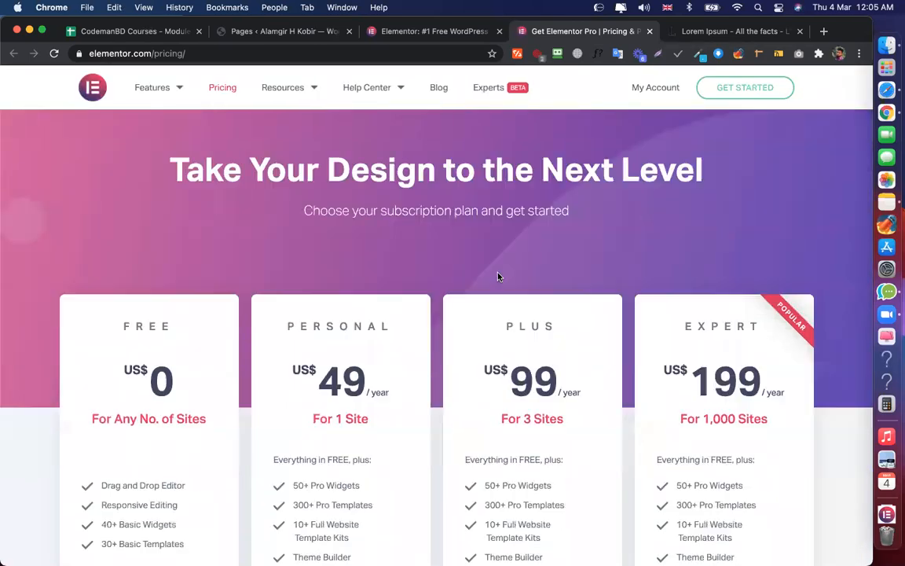
{"action": "scroll", "coordinate": [497, 276], "scroll_direction": "down", "scroll_amount": 15}
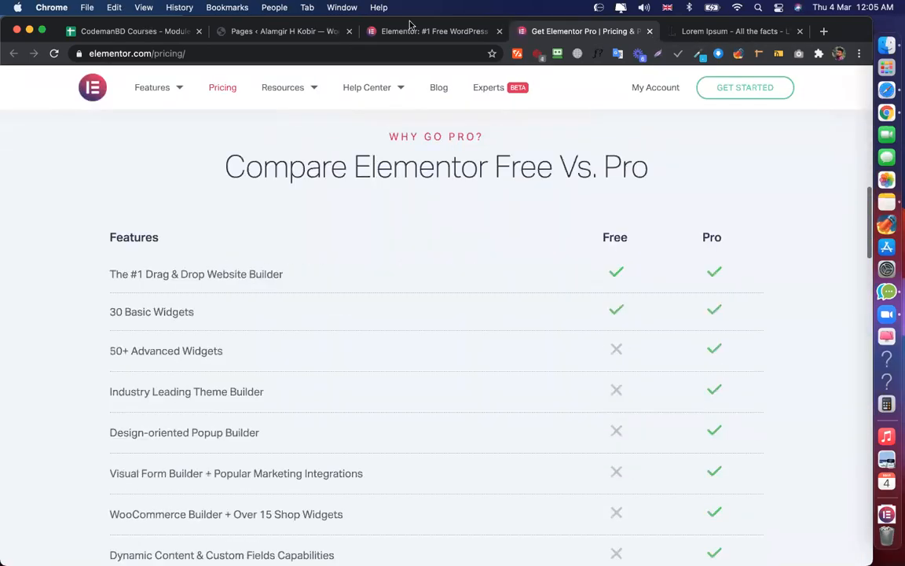
{"action": "scroll", "coordinate": [333, 182], "scroll_direction": "down", "scroll_amount": 2}
{"action": "key", "text": "super+w"}
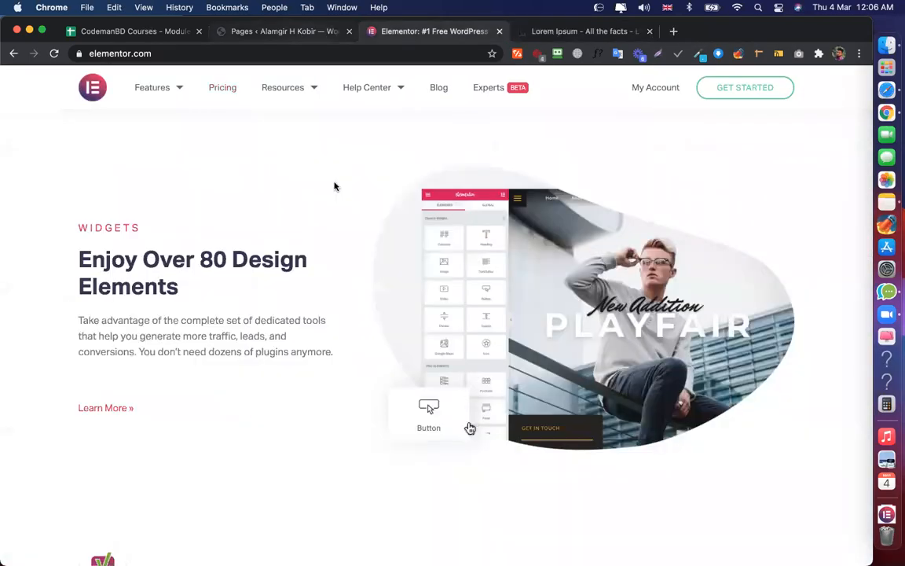
Open the site's Home page in the Elementor editor, glancing at the Elementor homepage's widgets section while it loads
{"action": "key", "text": "ctrl+shift+Tab"}
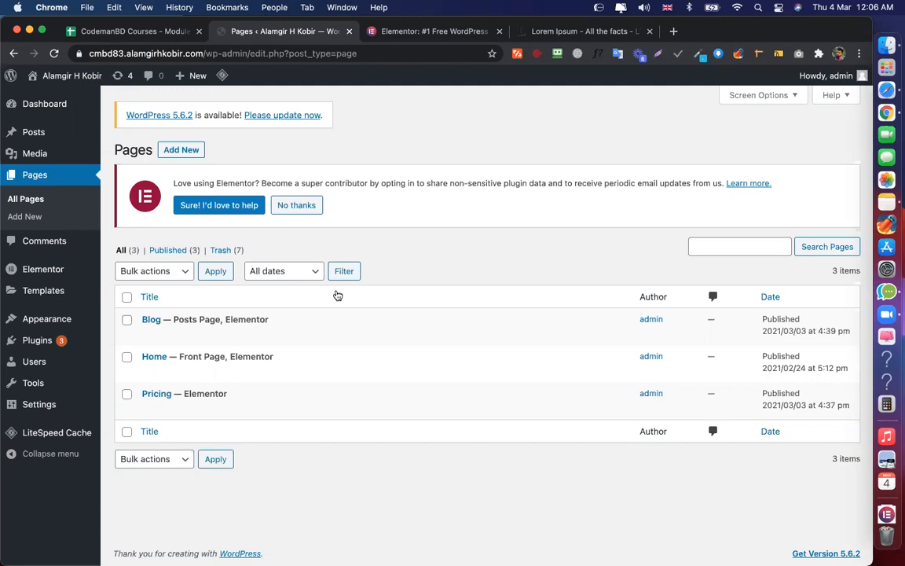
{"action": "left_click", "coordinate": [261, 371]}
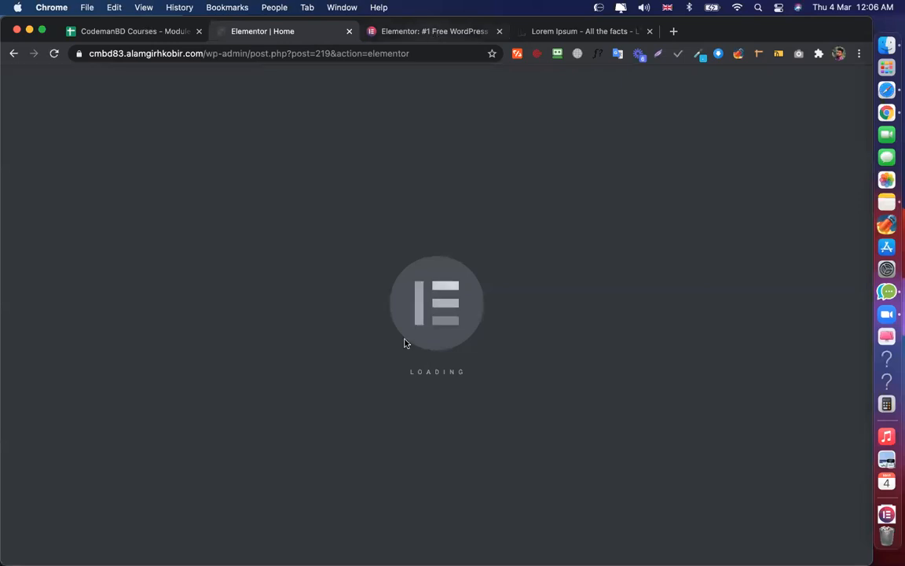
{"action": "key", "text": "ctrl+Tab"}
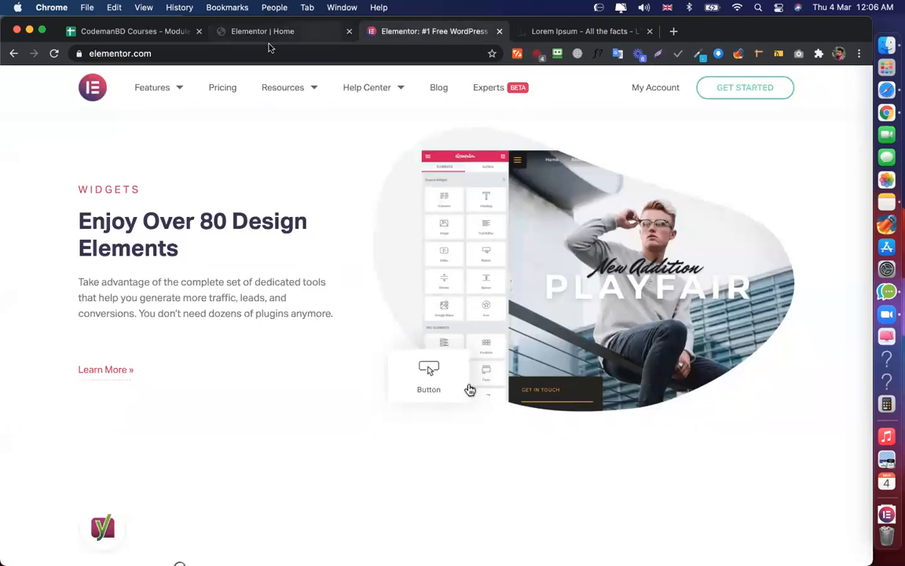
{"action": "left_click", "coordinate": [293, 38]}
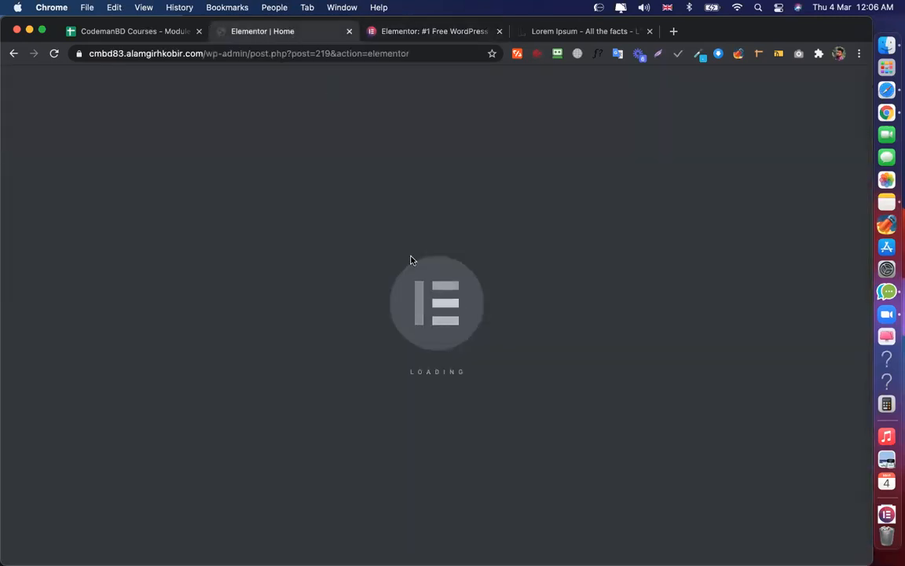
{"action": "left_click", "coordinate": [405, 31]}
{"action": "left_click", "coordinate": [293, 36]}
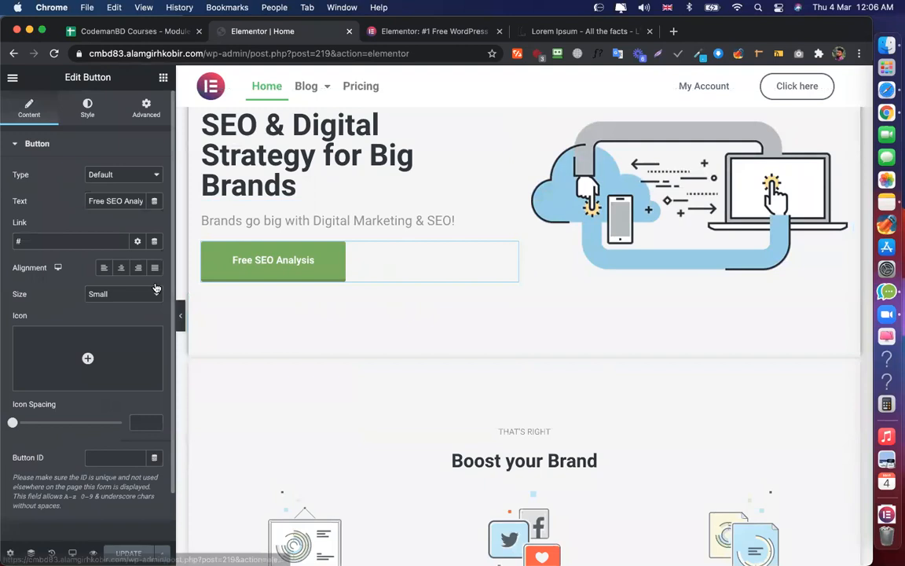
Make the Free SEO Analysis button's background fully transparent, using the colour #ACBFA200
{"action": "left_click", "coordinate": [87, 109]}
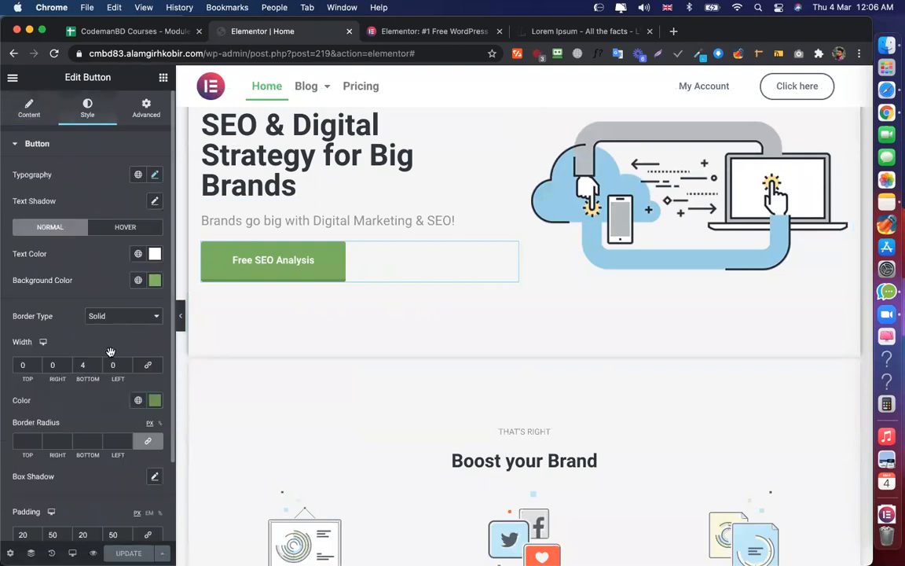
{"action": "left_click", "coordinate": [155, 280]}
{"action": "left_click", "coordinate": [111, 353]}
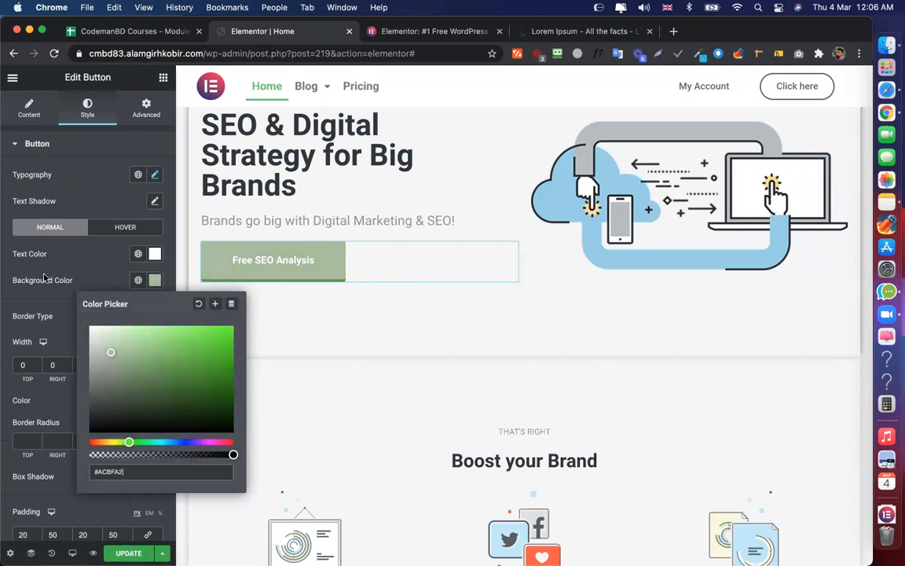
{"action": "left_click_drag", "start_coordinate": [233, 455], "coordinate": [91, 454]}
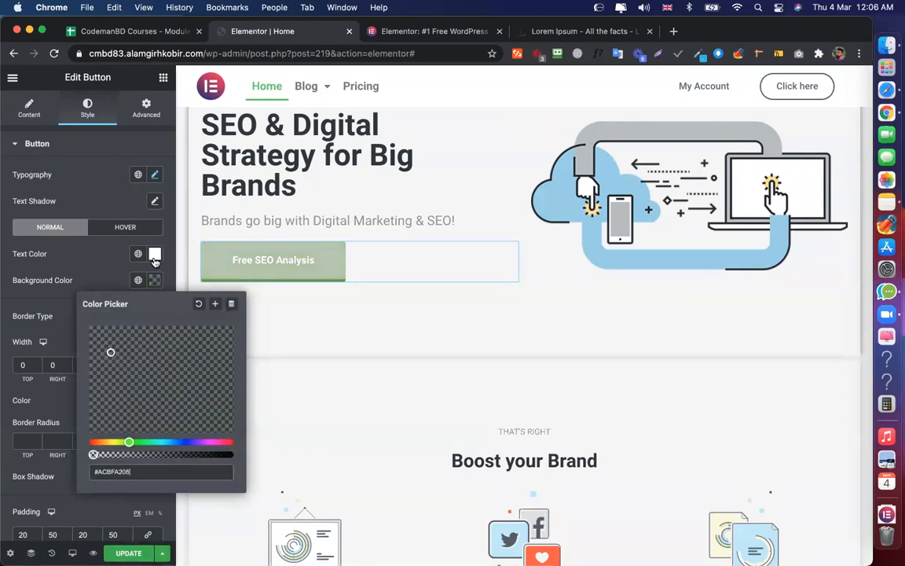
{"action": "left_click", "coordinate": [208, 293]}
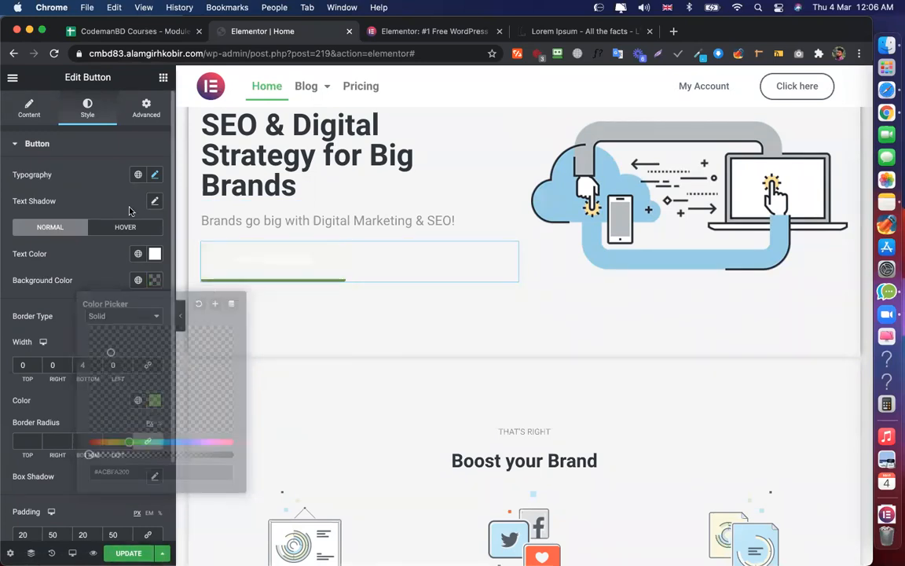
Set the Free SEO Analysis button's normal text colour to #DD2626 and its border type to None
{"action": "left_click", "coordinate": [154, 253]}
{"action": "type", "text": "#DD2626"}
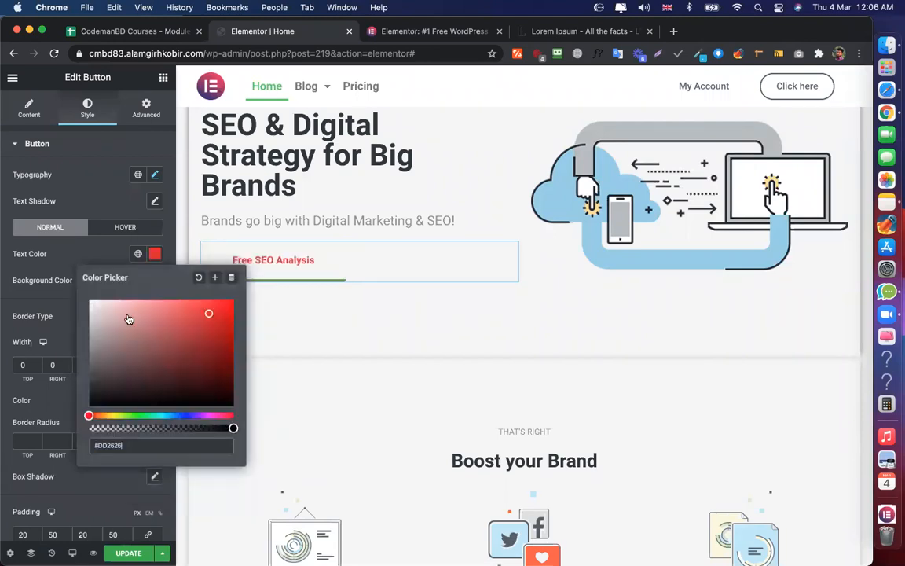
{"action": "key", "text": "Escape"}
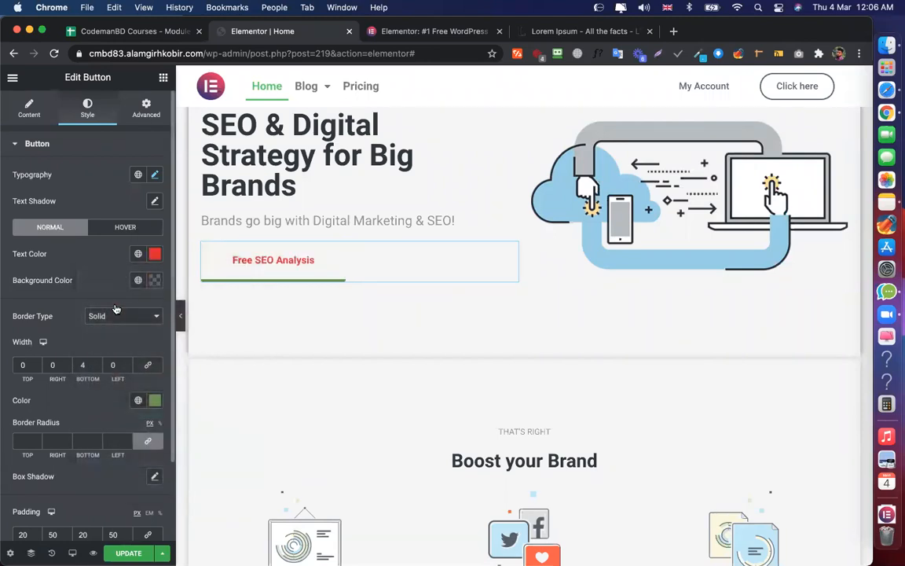
{"action": "left_click", "coordinate": [115, 310]}
{"action": "left_click", "coordinate": [115, 306]}
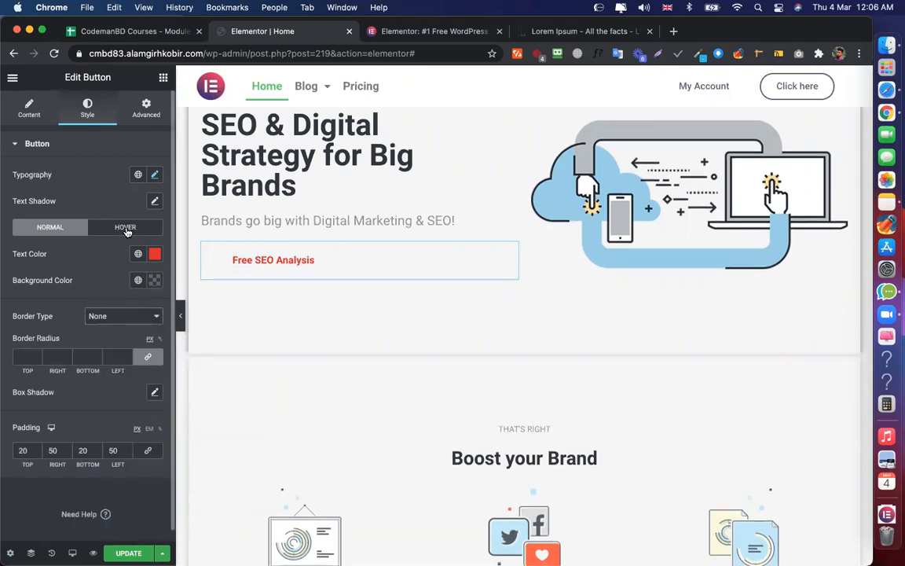
Set the Free SEO Analysis button's border type to Solid and make its normal border colour fully transparent, using #68994F00
{"action": "left_click", "coordinate": [125, 228]}
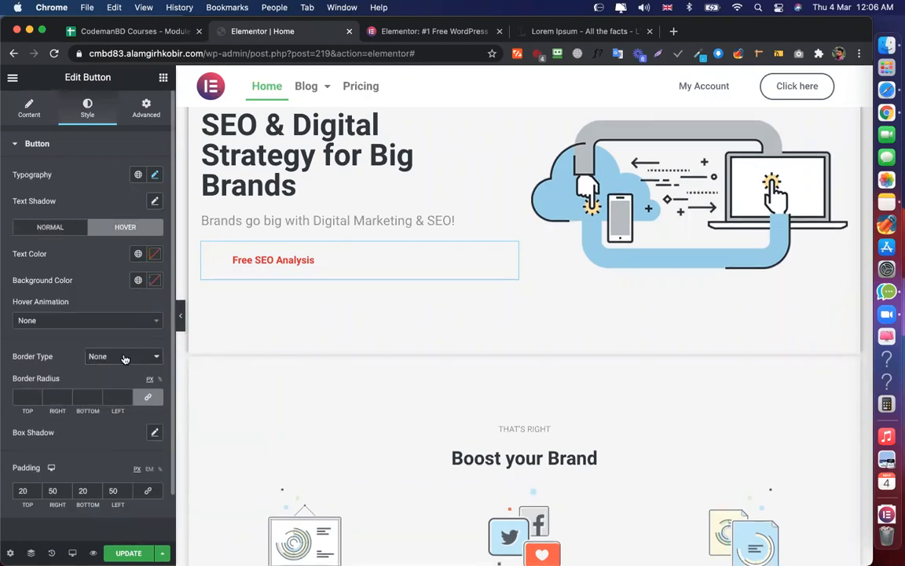
{"action": "left_click", "coordinate": [124, 359]}
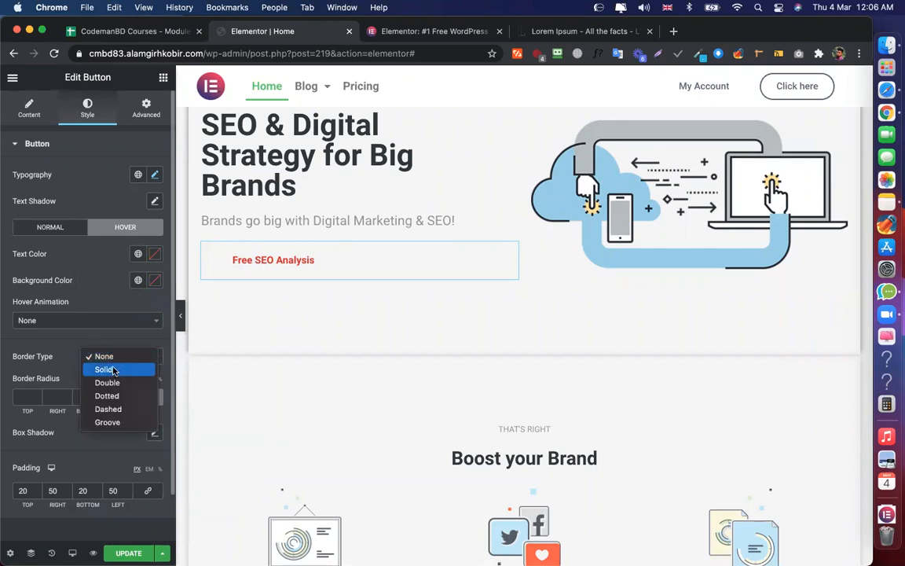
{"action": "left_click", "coordinate": [110, 369]}
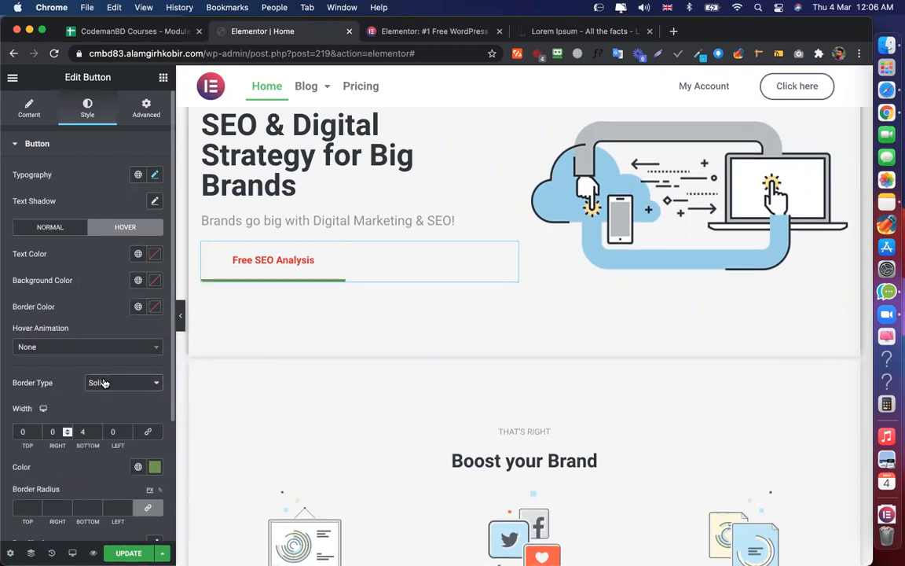
{"action": "left_click", "coordinate": [45, 227]}
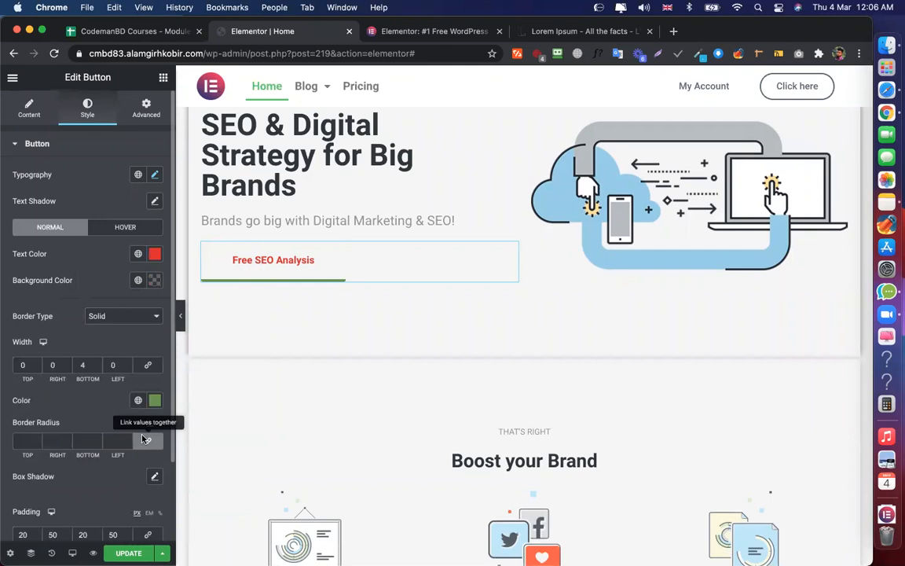
{"action": "left_click", "coordinate": [155, 400]}
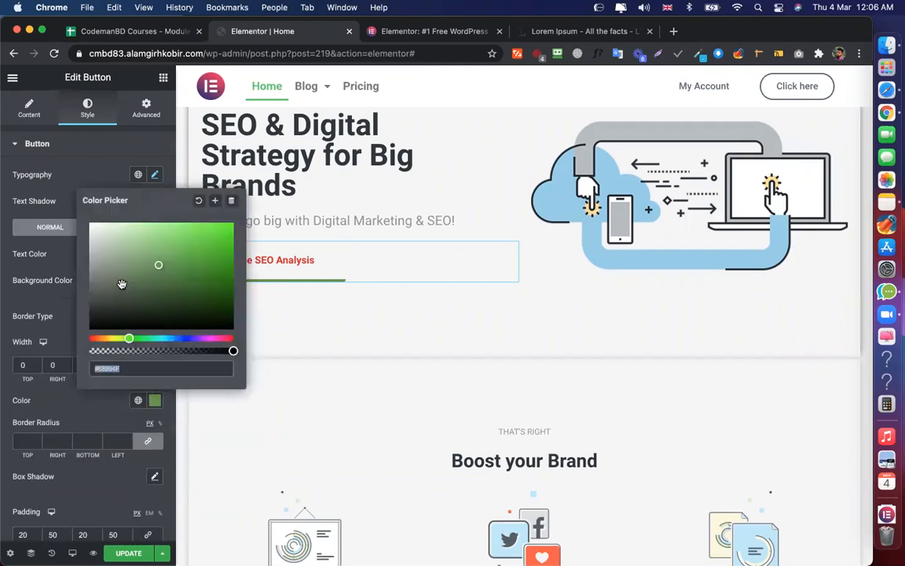
{"action": "left_click_drag", "start_coordinate": [92, 351], "coordinate": [73, 350]}
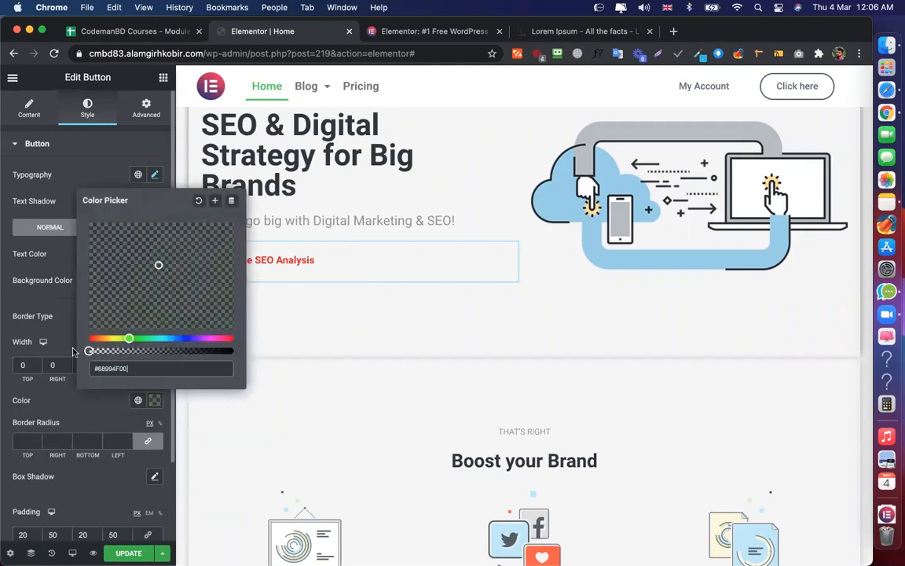
{"action": "left_click", "coordinate": [56, 411]}
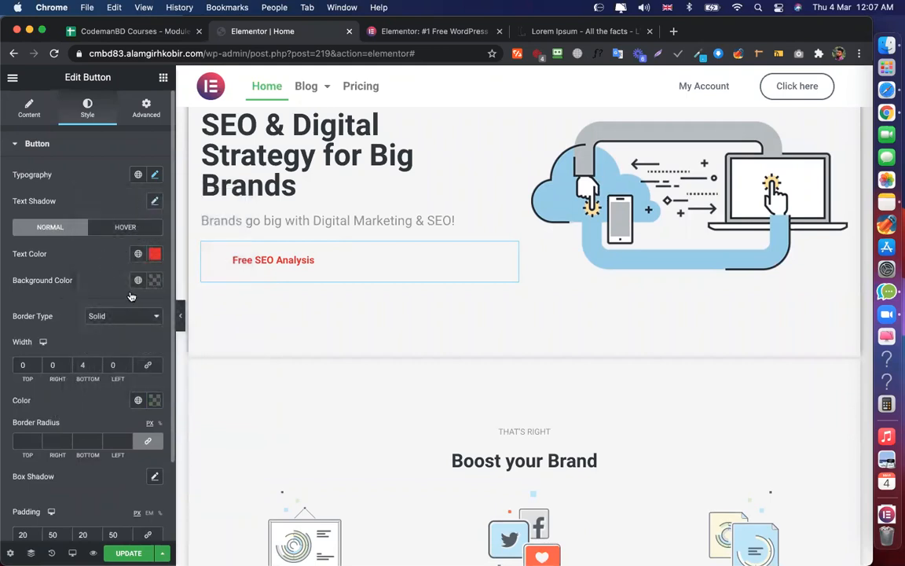
Change the Free SEO Analysis button's border type to Double while editing its hover state
{"action": "left_click", "coordinate": [111, 316]}
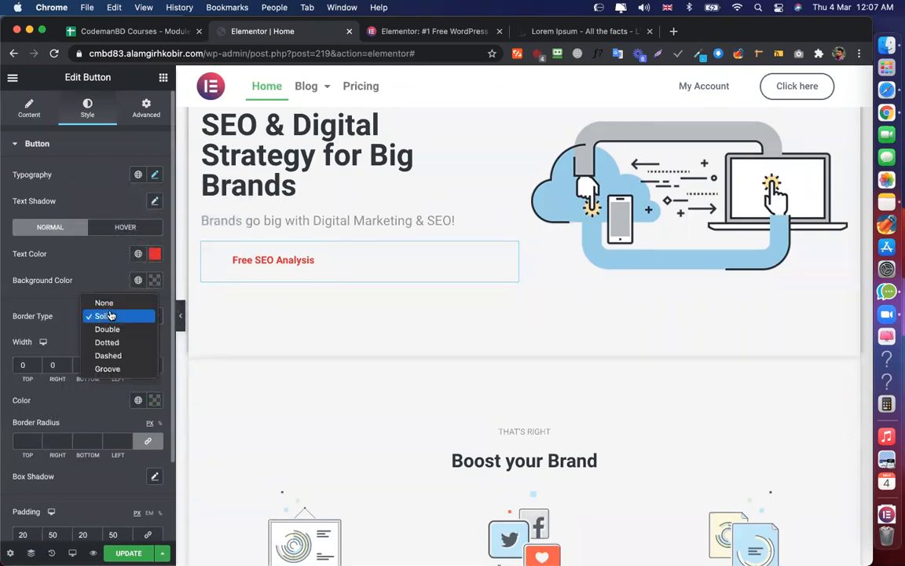
{"action": "left_click", "coordinate": [124, 226]}
{"action": "left_click", "coordinate": [124, 226]}
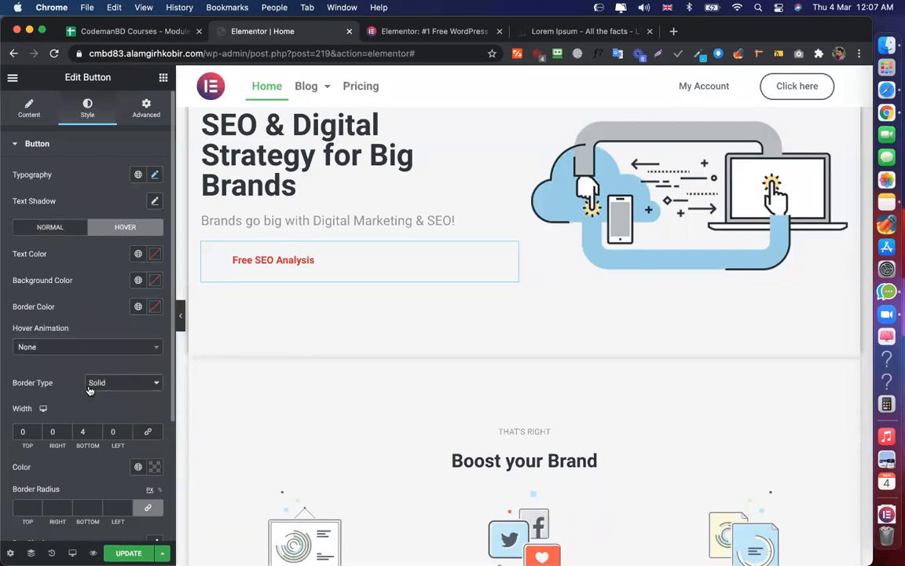
{"action": "scroll", "coordinate": [117, 315], "scroll_direction": "down", "scroll_amount": 2}
{"action": "left_click", "coordinate": [117, 316]}
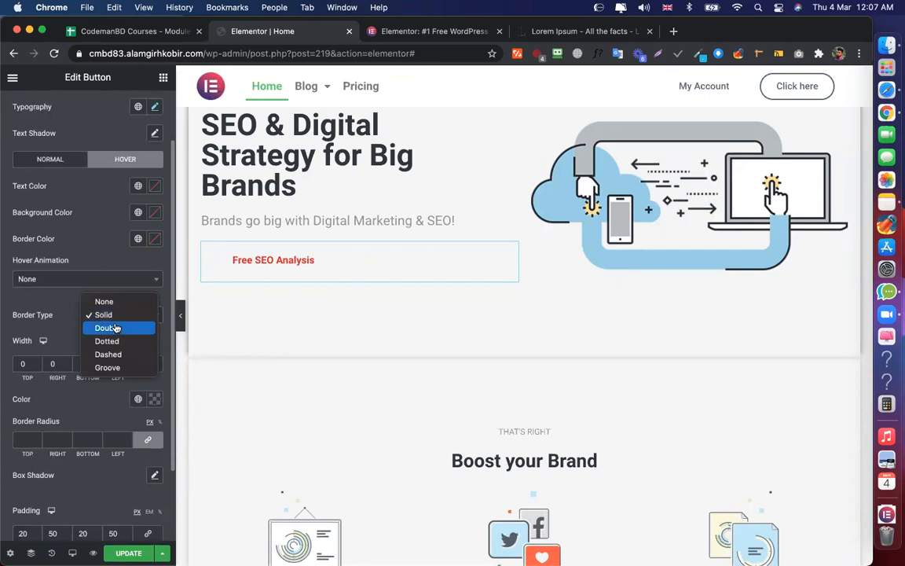
{"action": "left_click", "coordinate": [115, 328]}
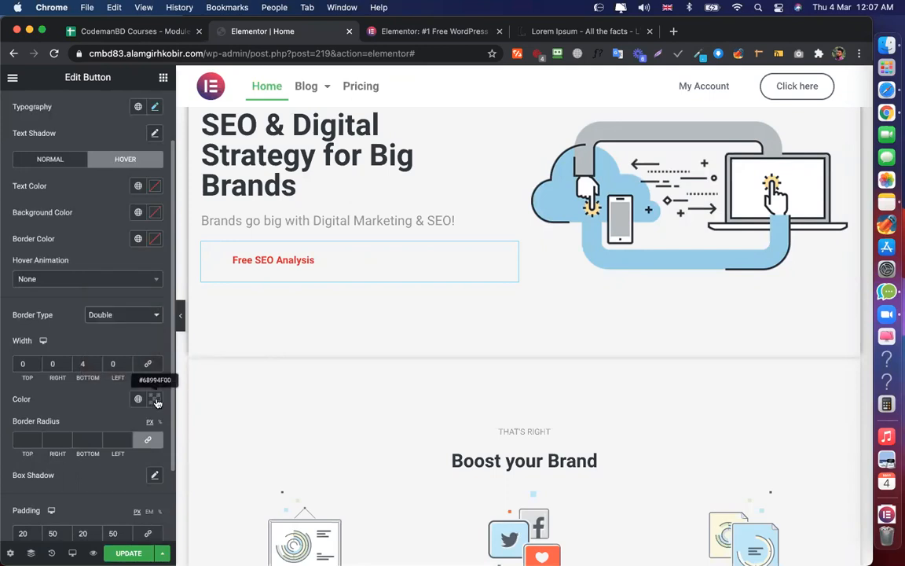
{"action": "left_click", "coordinate": [156, 403]}
{"action": "left_click", "coordinate": [73, 337]}
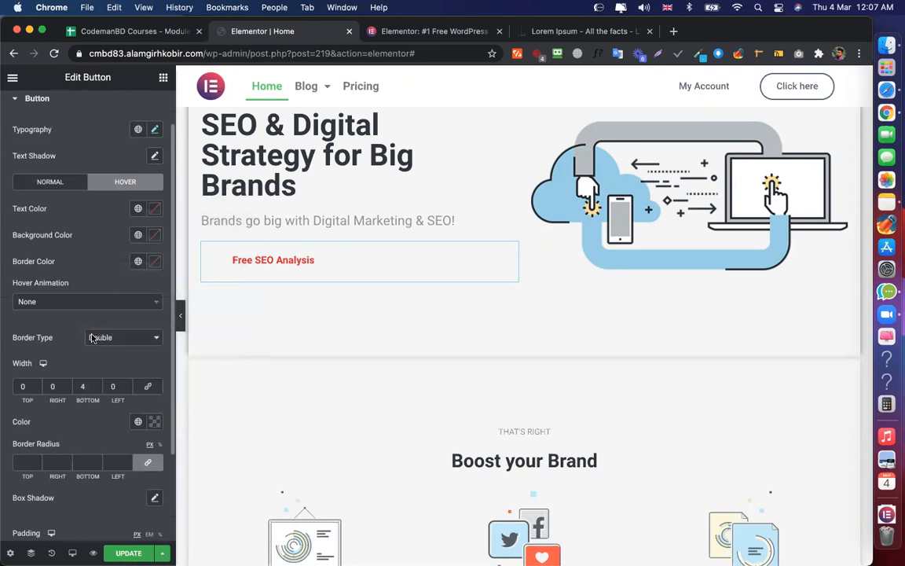
Set the button's hover border colour to #DA2020 and its border type to Dotted
{"action": "left_click", "coordinate": [156, 279]}
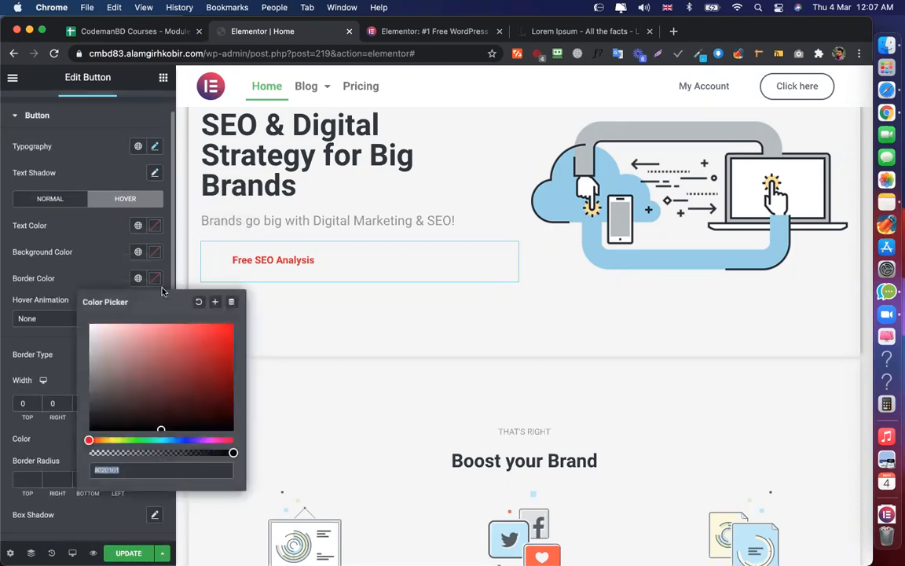
{"action": "mouse_move", "coordinate": [132, 392]}
{"action": "left_mouse_down"}
{"action": "mouse_move", "coordinate": [151, 368]}
{"action": "mouse_move", "coordinate": [212, 339]}
{"action": "left_mouse_up"}
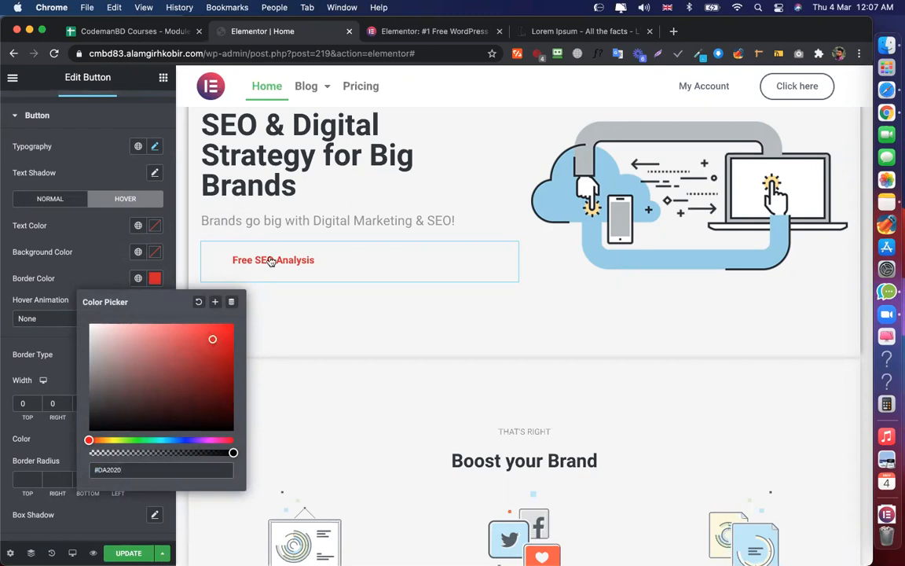
{"action": "left_click", "coordinate": [82, 297]}
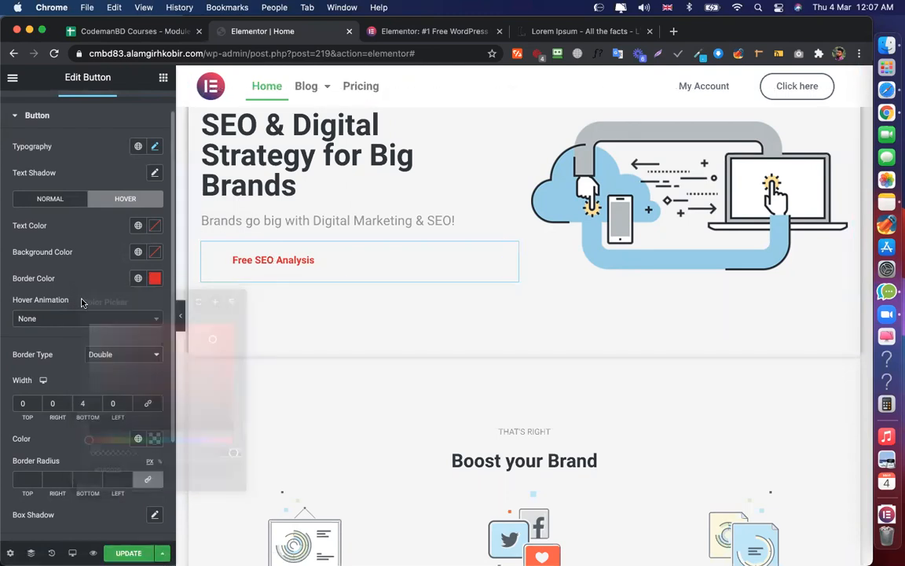
{"action": "left_click", "coordinate": [124, 358]}
{"action": "left_click", "coordinate": [115, 370]}
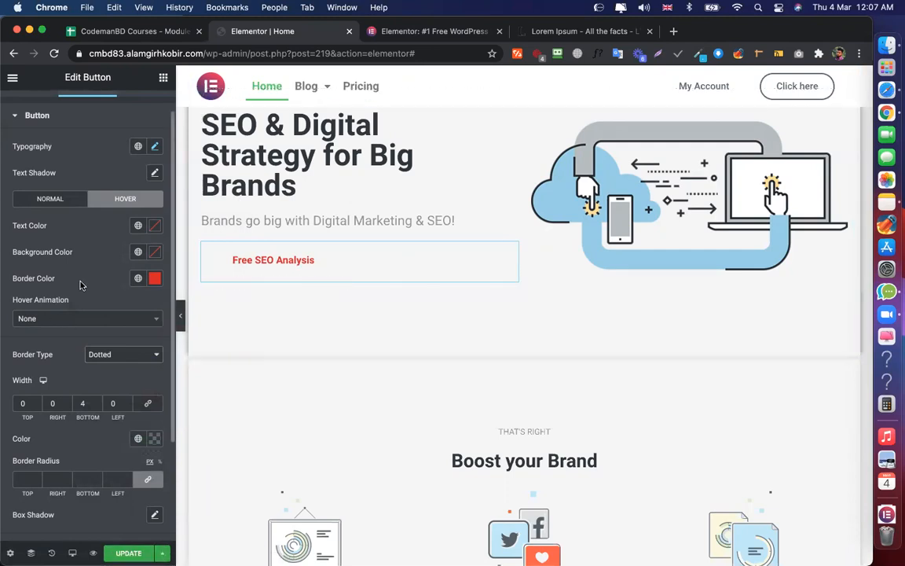
Set the Free SEO Analysis button's padding to 0 px on all four sides
{"action": "scroll", "coordinate": [79, 285], "scroll_direction": "down", "scroll_amount": 1}
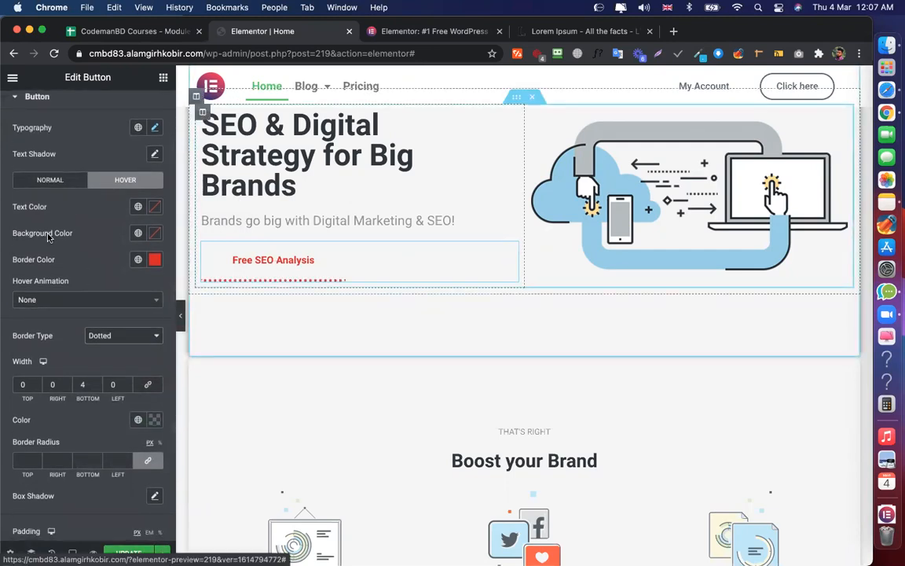
{"action": "scroll", "coordinate": [85, 237], "scroll_direction": "down", "scroll_amount": 6}
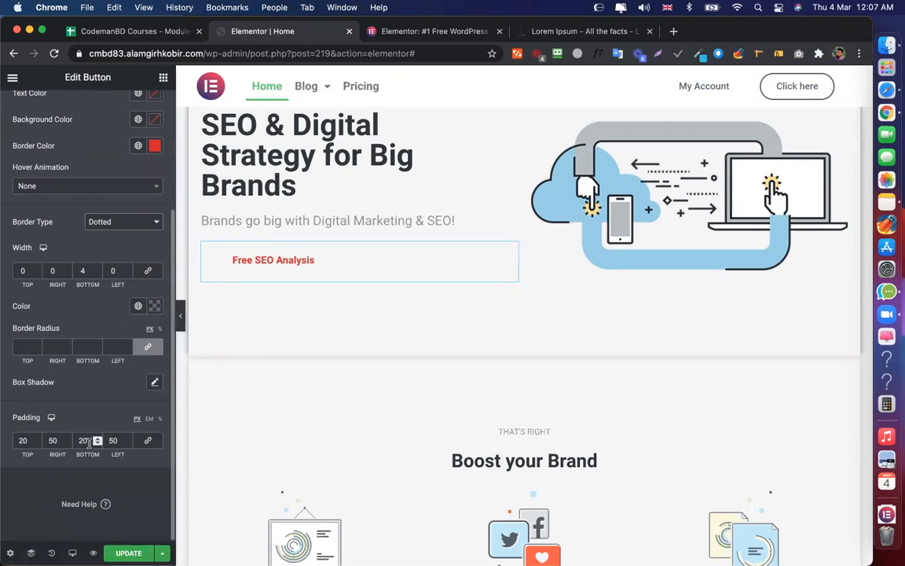
{"action": "double_click", "coordinate": [77, 438]}
{"action": "type", "text": "0"}
{"action": "double_click", "coordinate": [111, 440]}
{"action": "type", "text": "0"}
{"action": "double_click", "coordinate": [52, 440]}
{"action": "type", "text": "0"}
{"action": "double_click", "coordinate": [23, 441]}
{"action": "type", "text": "0"}
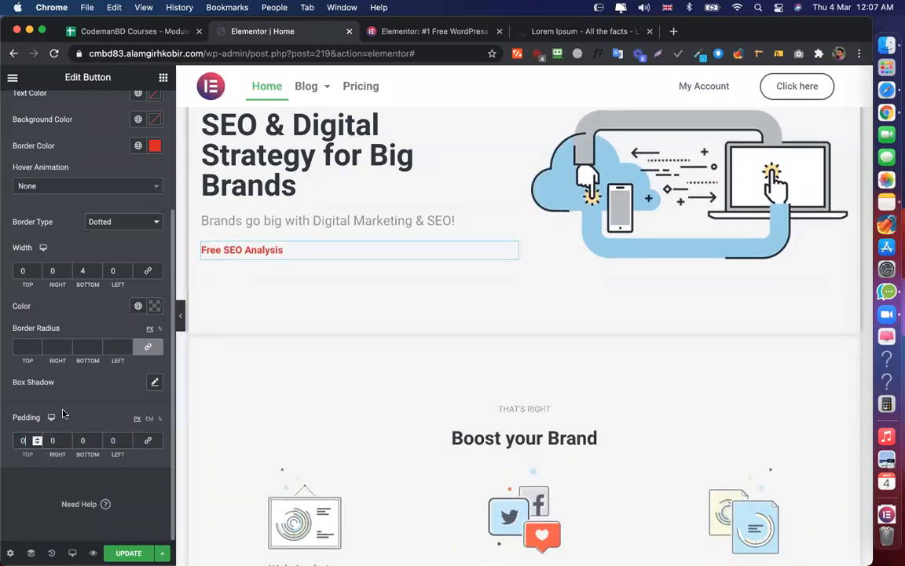
{"action": "left_click", "coordinate": [91, 321]}
Set the Free SEO Analysis button's bottom padding to 10 px
{"action": "scroll", "coordinate": [89, 321], "scroll_direction": "up", "scroll_amount": 2}
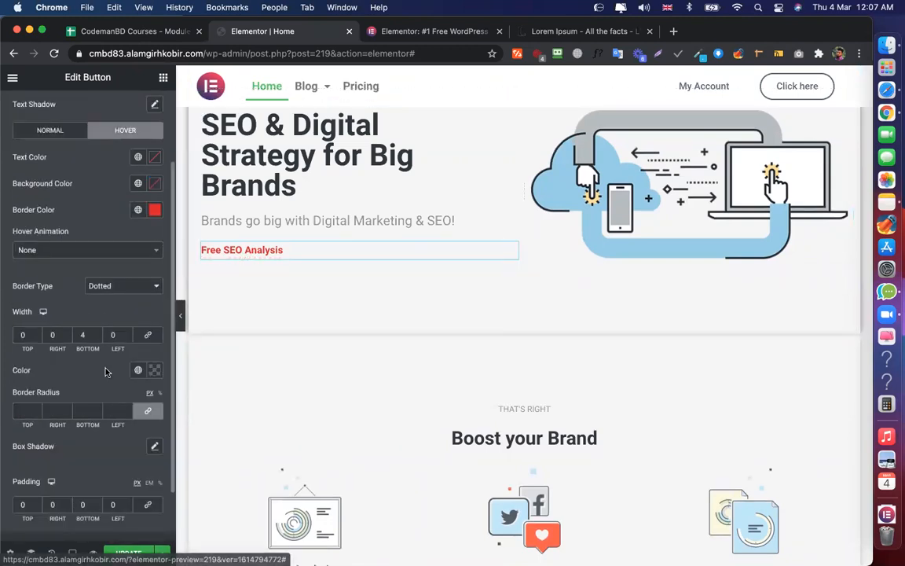
{"action": "scroll", "coordinate": [98, 409], "scroll_direction": "down", "scroll_amount": 2}
{"action": "left_click", "coordinate": [85, 440]}
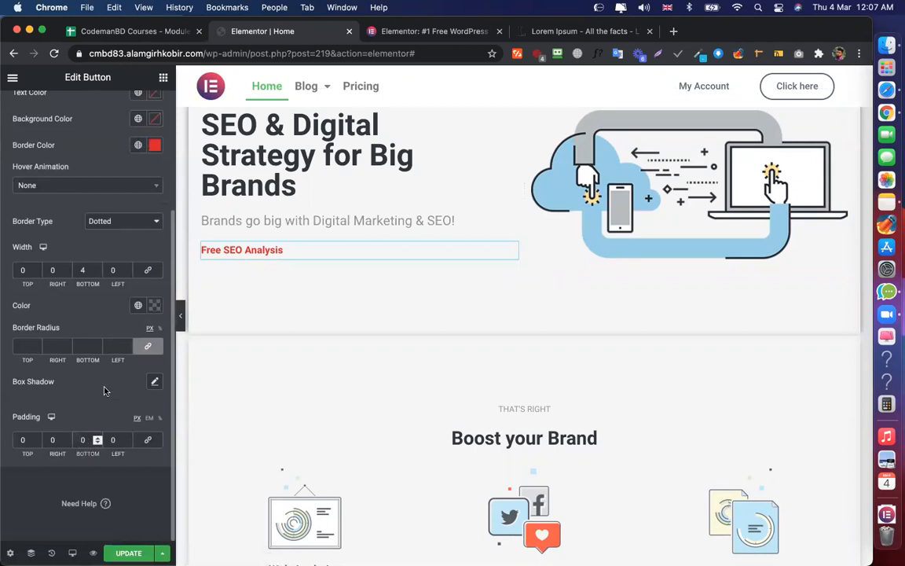
{"action": "type", "text": "10"}
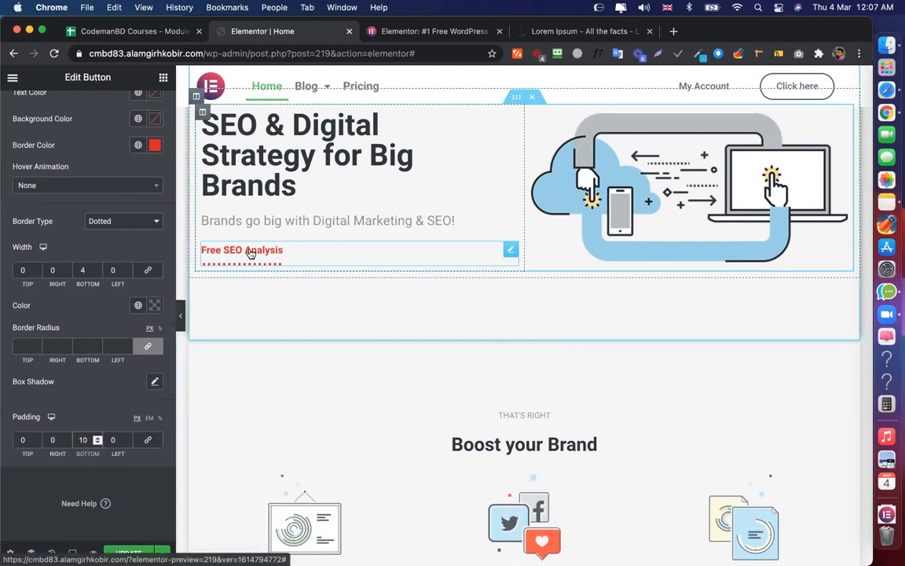
Compare the button's colour and border settings between its normal and hover states
{"action": "scroll", "coordinate": [88, 216], "scroll_direction": "up", "scroll_amount": 3}
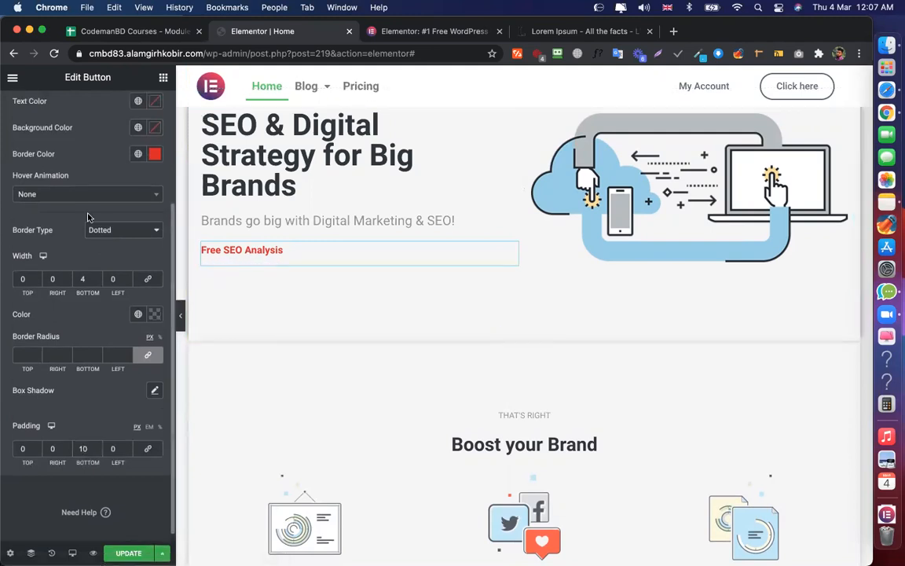
{"action": "left_click", "coordinate": [58, 204]}
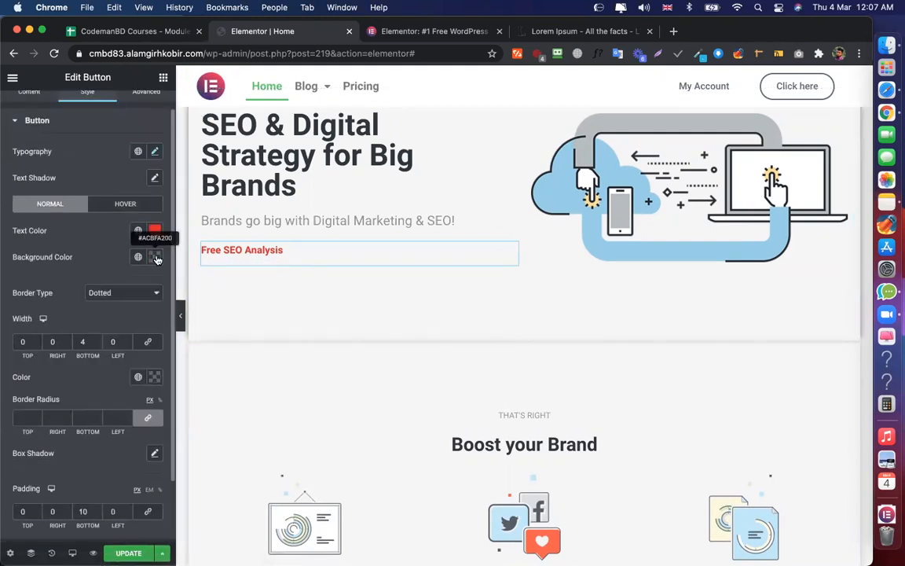
{"action": "left_click", "coordinate": [156, 258]}
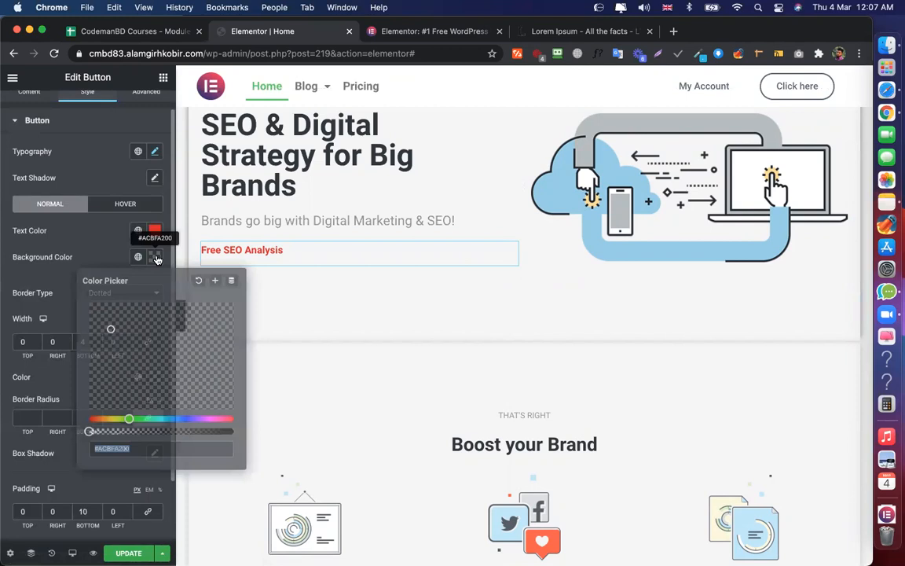
{"action": "left_click", "coordinate": [60, 284]}
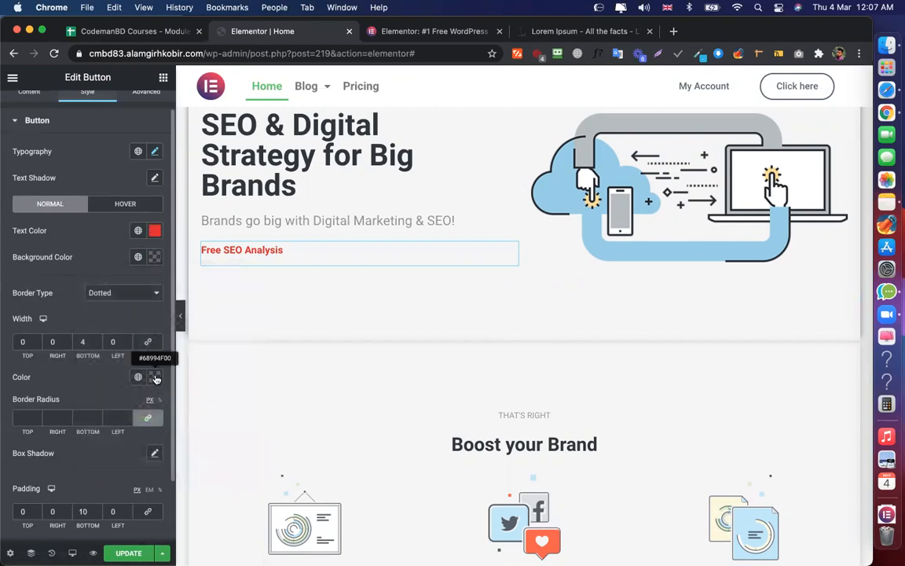
{"action": "left_click", "coordinate": [129, 206]}
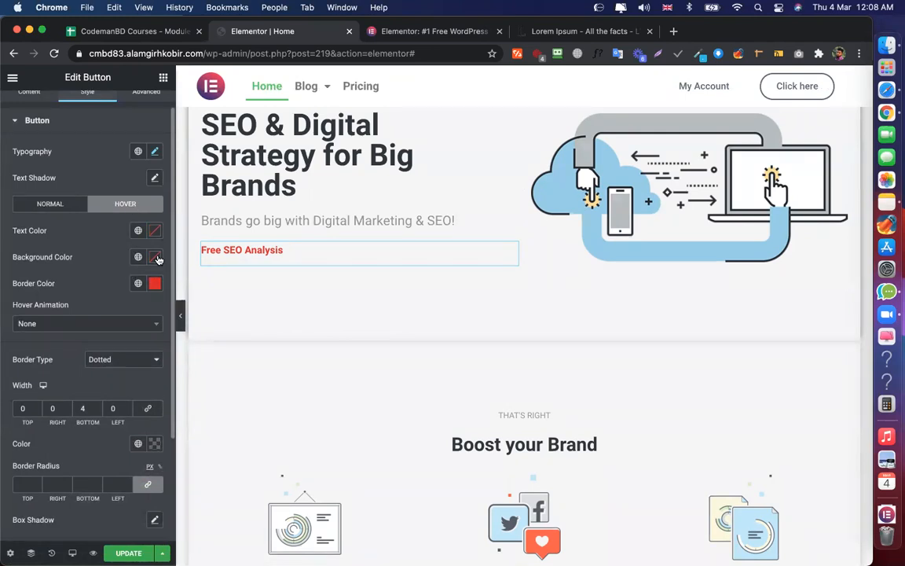
{"action": "left_click", "coordinate": [59, 204]}
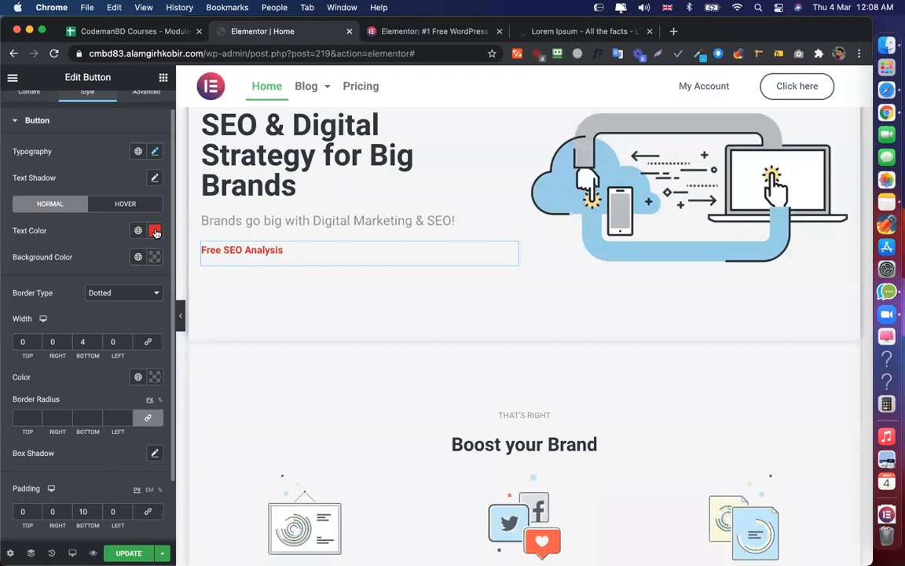
{"action": "left_click", "coordinate": [118, 204]}
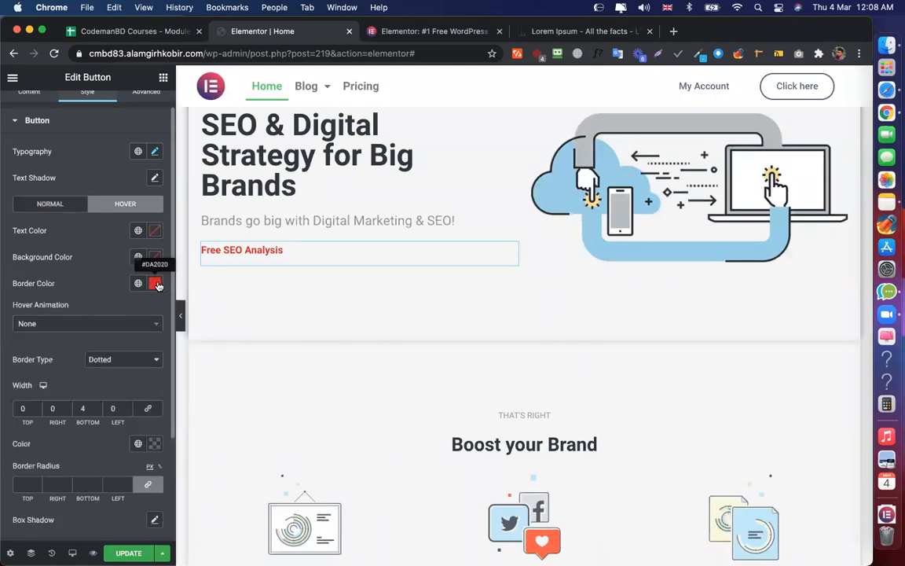
Keep the Dotted border type and set the button's bottom border width to 5
{"action": "left_click", "coordinate": [114, 359]}
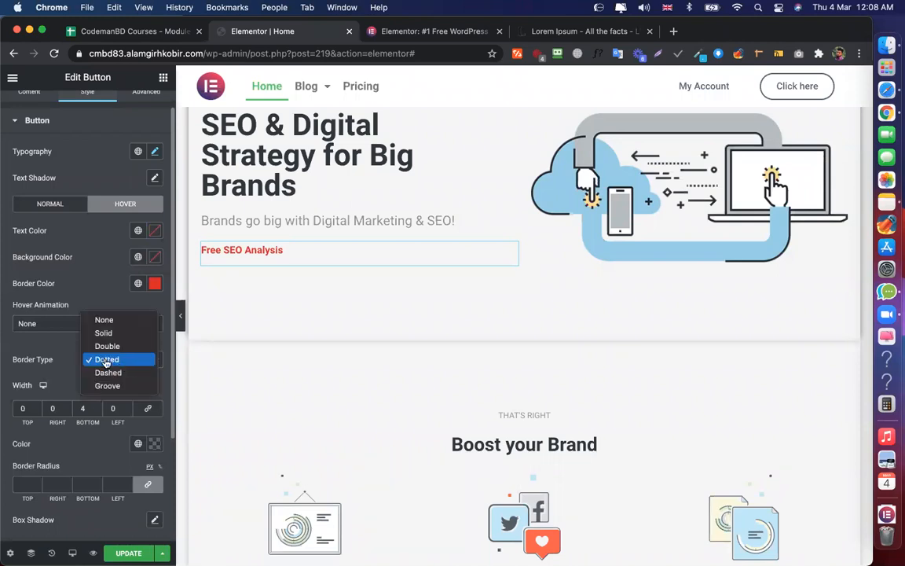
{"action": "left_click", "coordinate": [106, 359]}
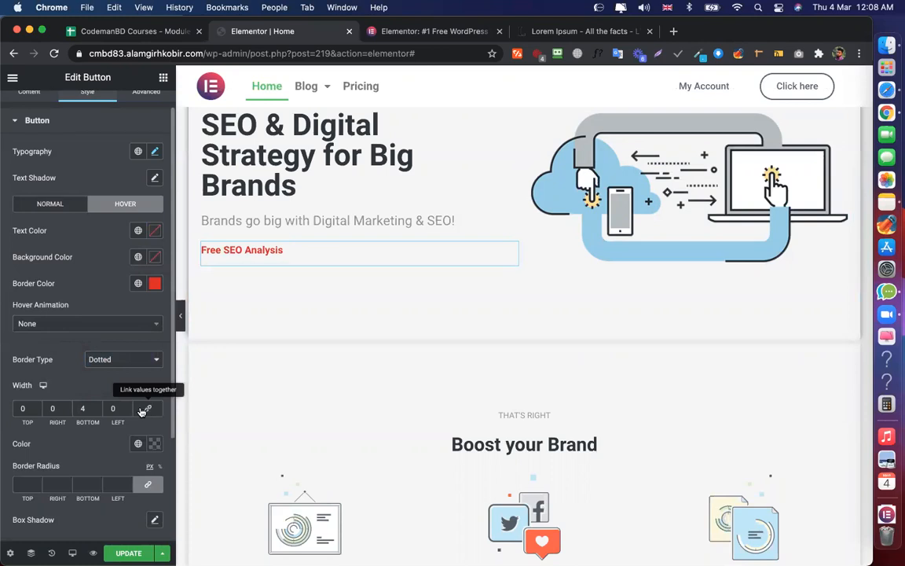
{"action": "left_click", "coordinate": [85, 408]}
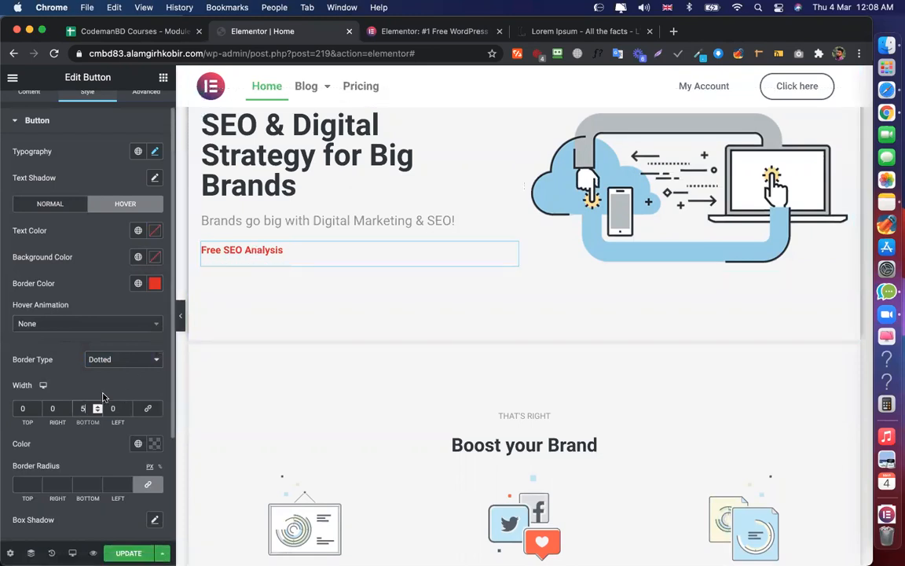
Look over the button's remaining style settings and the Elementor homepage's widgets section, and return to the Home page editor
{"action": "scroll", "coordinate": [103, 397], "scroll_direction": "down", "scroll_amount": 1}
{"action": "scroll", "coordinate": [102, 397], "scroll_direction": "down", "scroll_amount": 4}
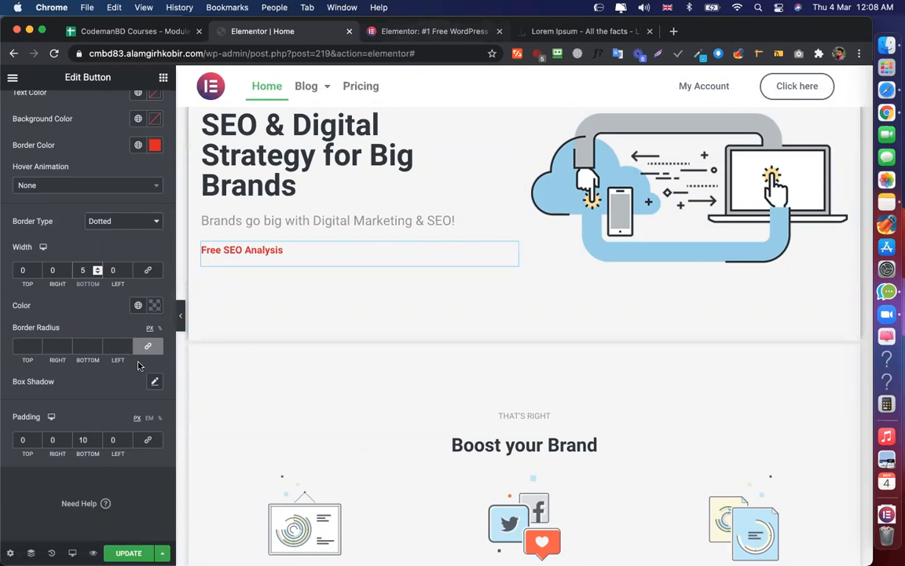
{"action": "key", "text": "ctrl+Tab"}
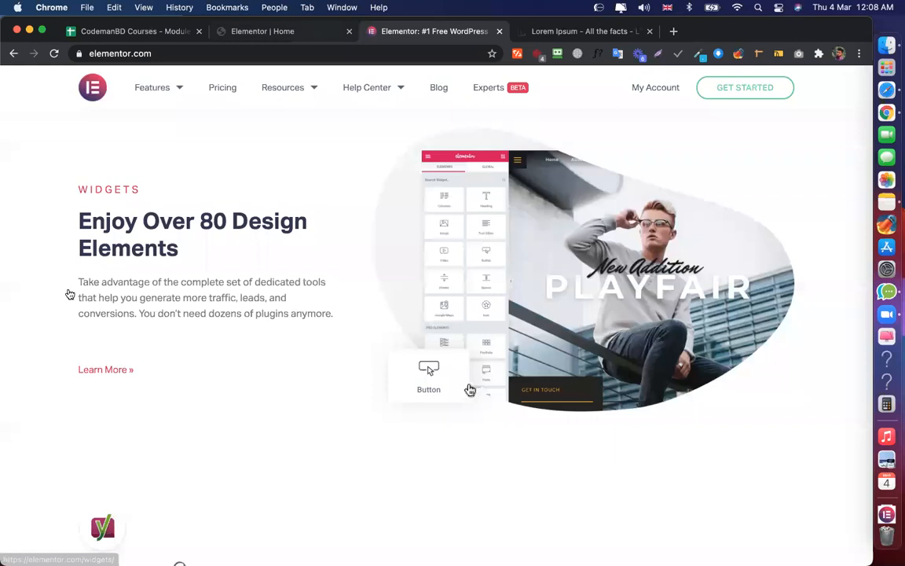
{"action": "key", "text": "ctrl+shift+Tab"}
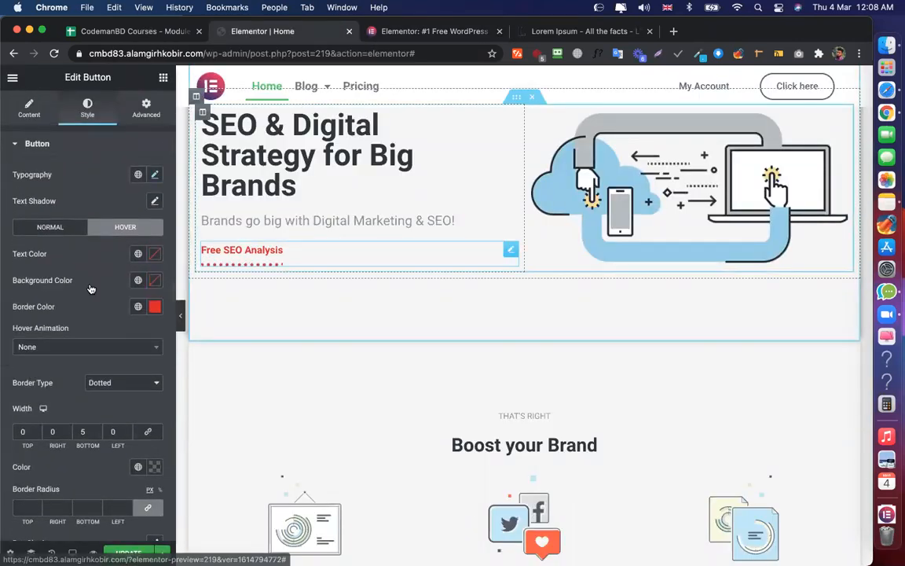
Check the Free SEO Analysis button's hover style settings, update the Home page and display the button's content settings
{"action": "scroll", "coordinate": [90, 287], "scroll_direction": "down", "scroll_amount": 5}
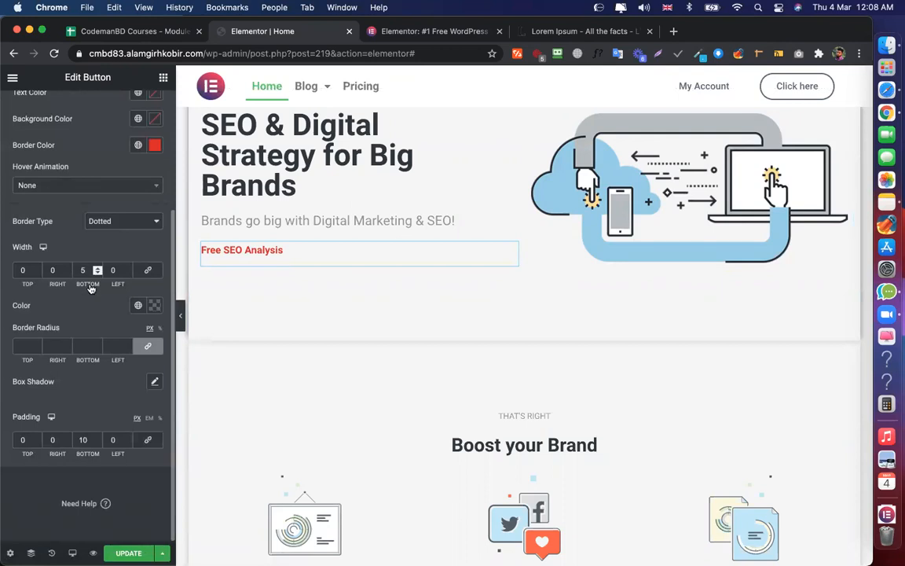
{"action": "scroll", "coordinate": [90, 289], "scroll_direction": "up", "scroll_amount": 4}
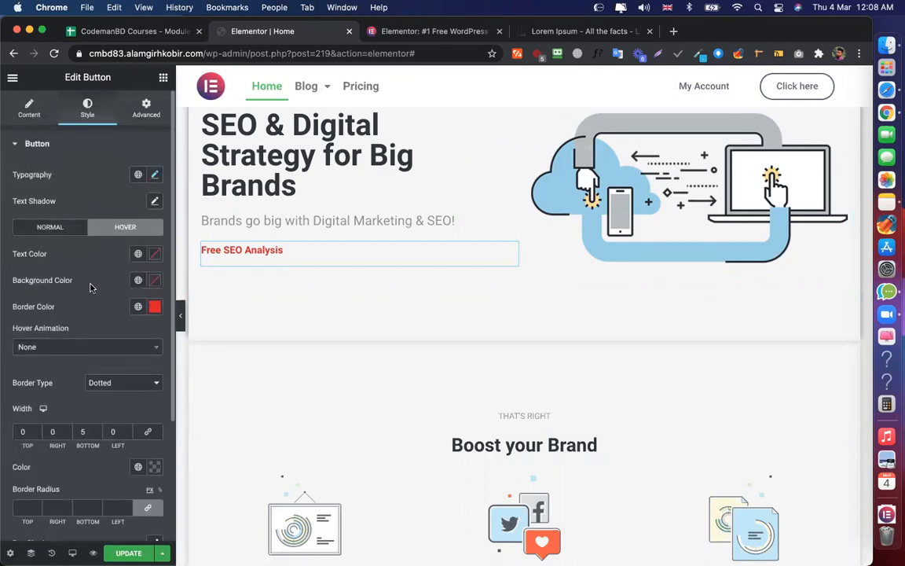
{"action": "left_click", "coordinate": [28, 110]}
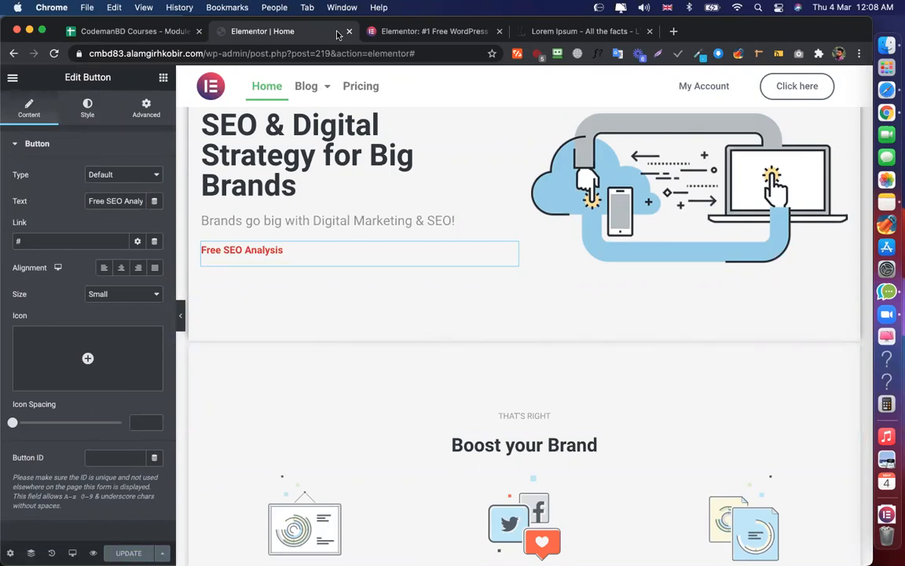
Leave the Home page editor and open Google Classroom in a new browser tab
{"action": "left_click", "coordinate": [374, 36]}
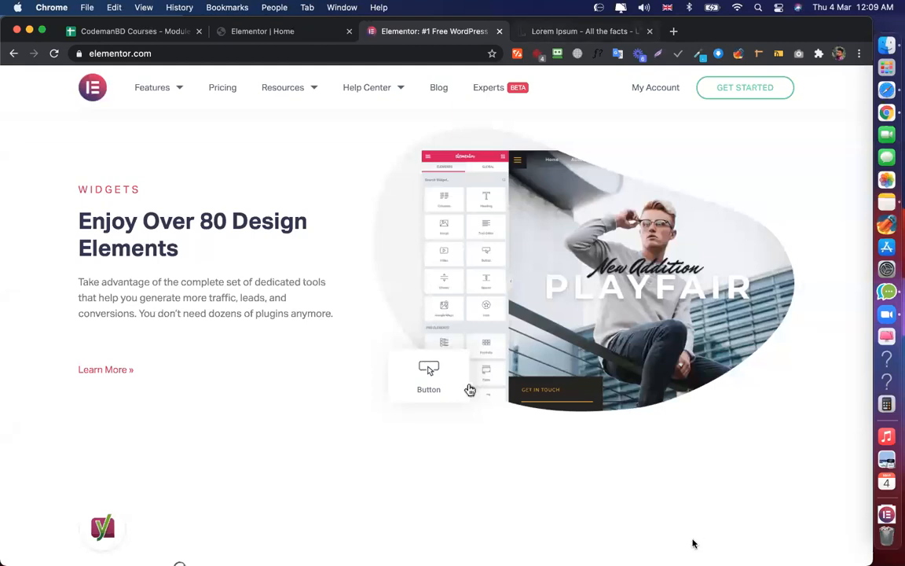
{"action": "key", "text": "ctrl+Tab"}
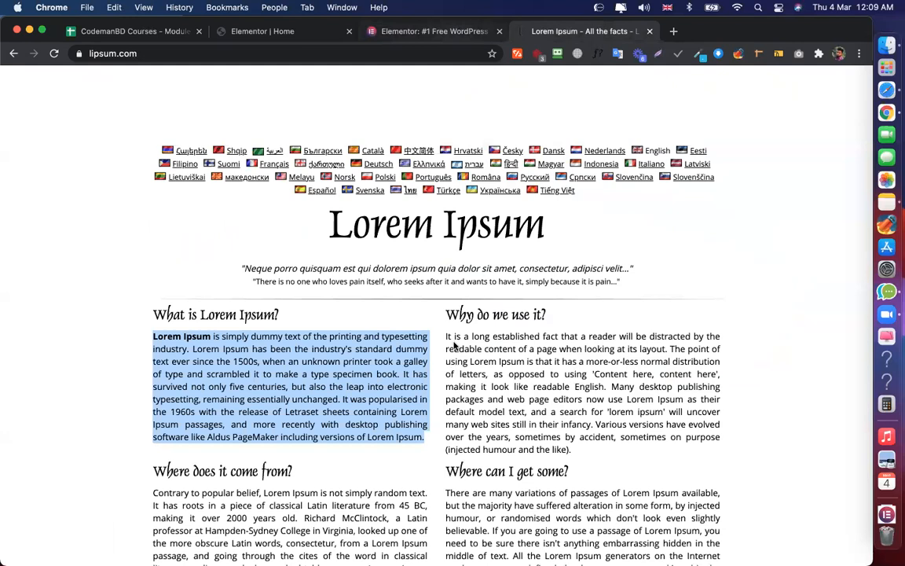
{"action": "key", "text": "ctrl+shift+Tab"}
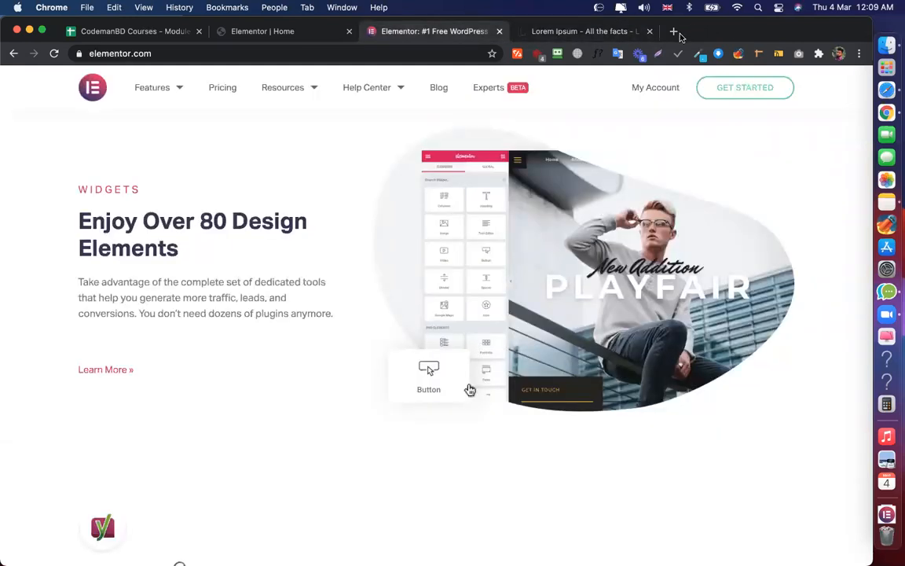
{"action": "key", "text": "super+t"}
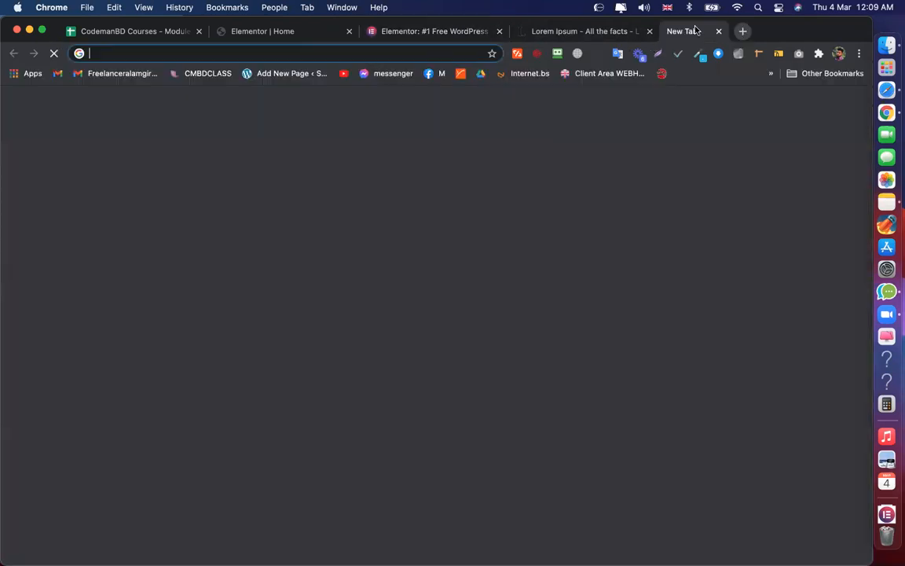
{"action": "left_click", "coordinate": [401, 344]}
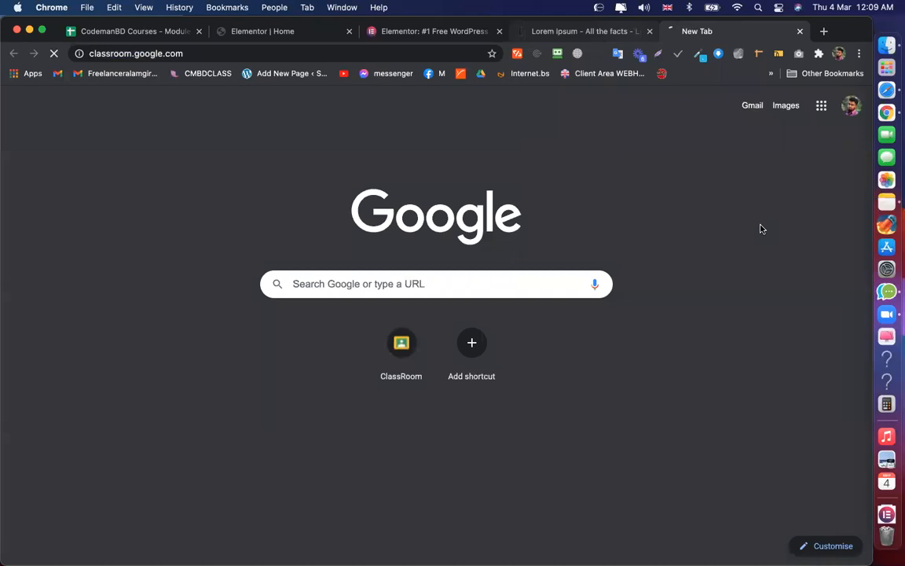